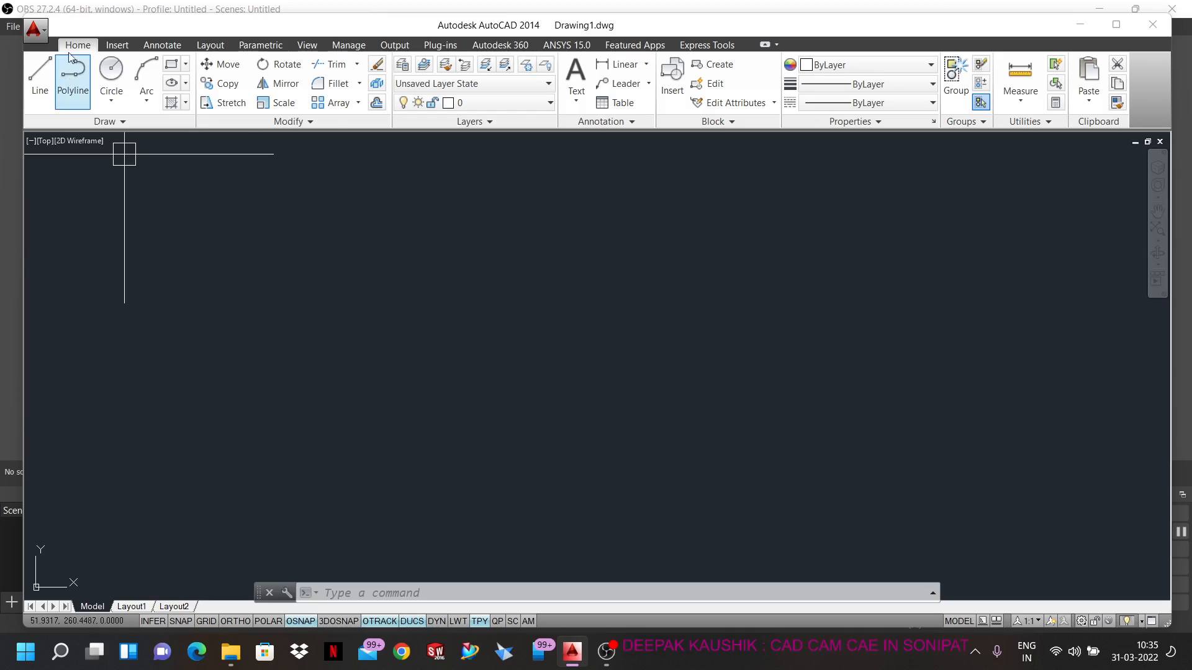
- Draw an open zigzag polyline of five connected segments across the middle of the drawing area
{"action": "left_click", "coordinate": [72, 73]}
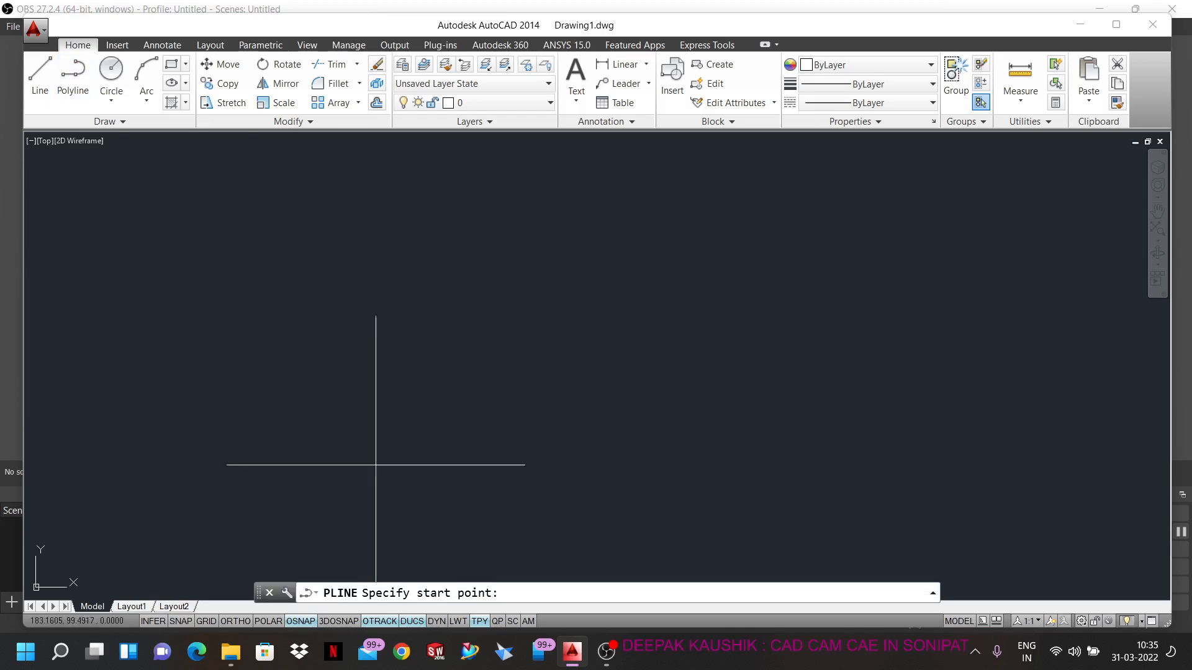
{"action": "left_click", "coordinate": [357, 428]}
{"action": "left_click", "coordinate": [538, 285]}
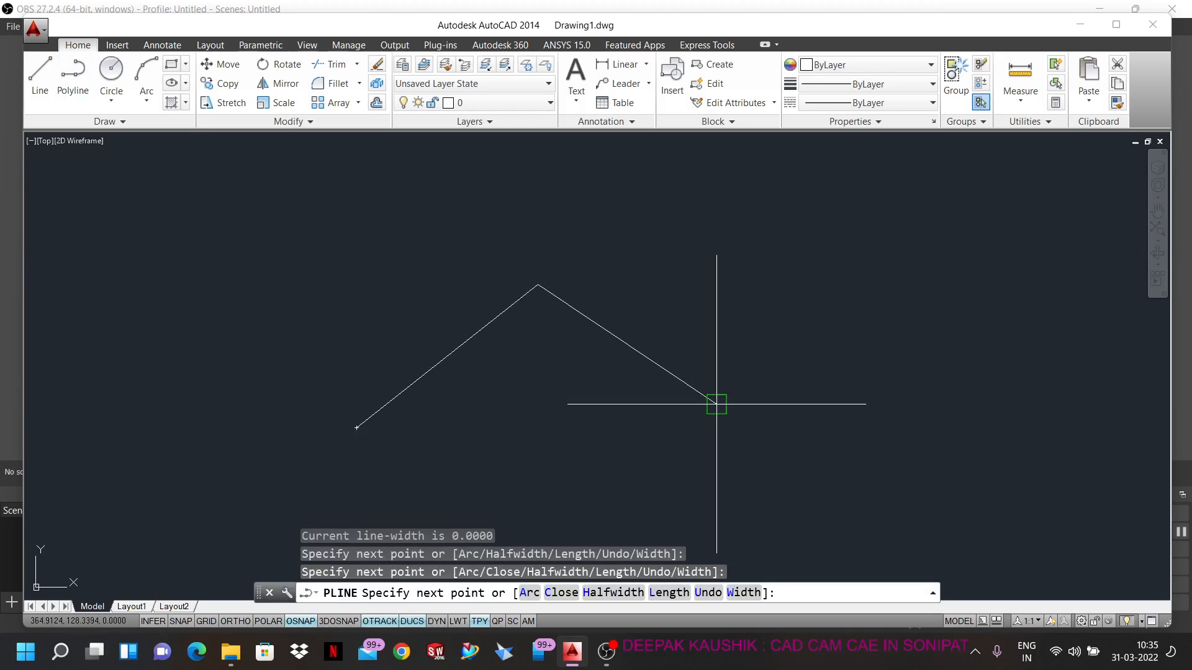
{"action": "left_click", "coordinate": [717, 404]}
{"action": "left_click", "coordinate": [903, 278]}
{"action": "left_click", "coordinate": [957, 398]}
{"action": "left_click", "coordinate": [1048, 304]}
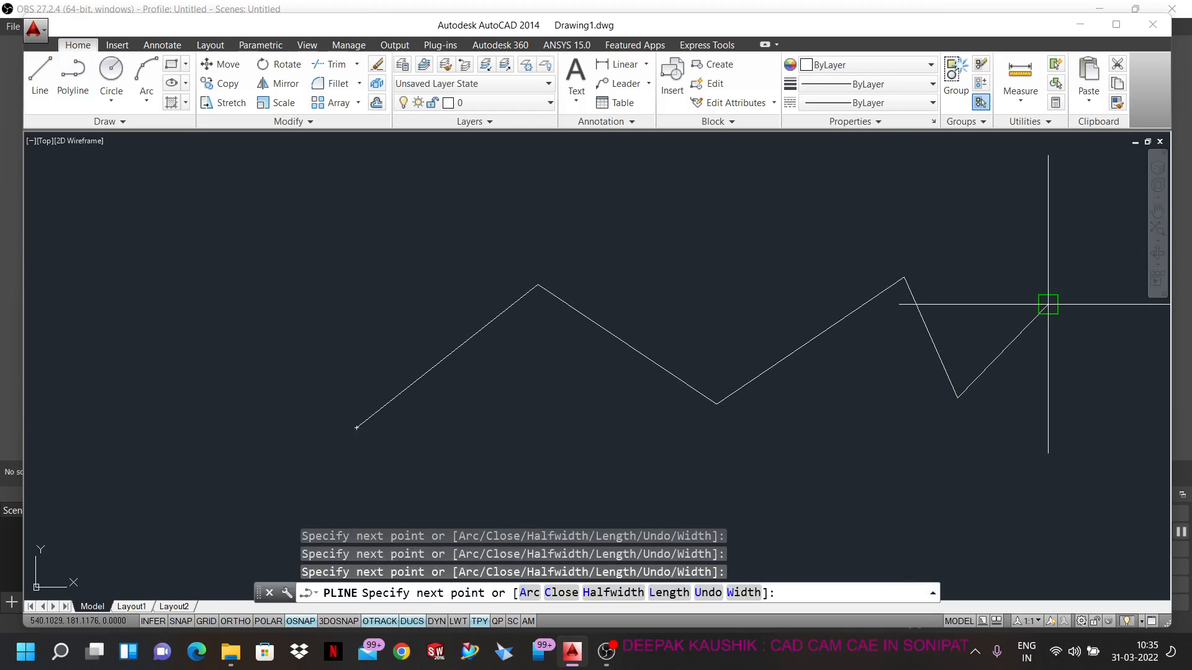
{"action": "key", "text": "Escape"}
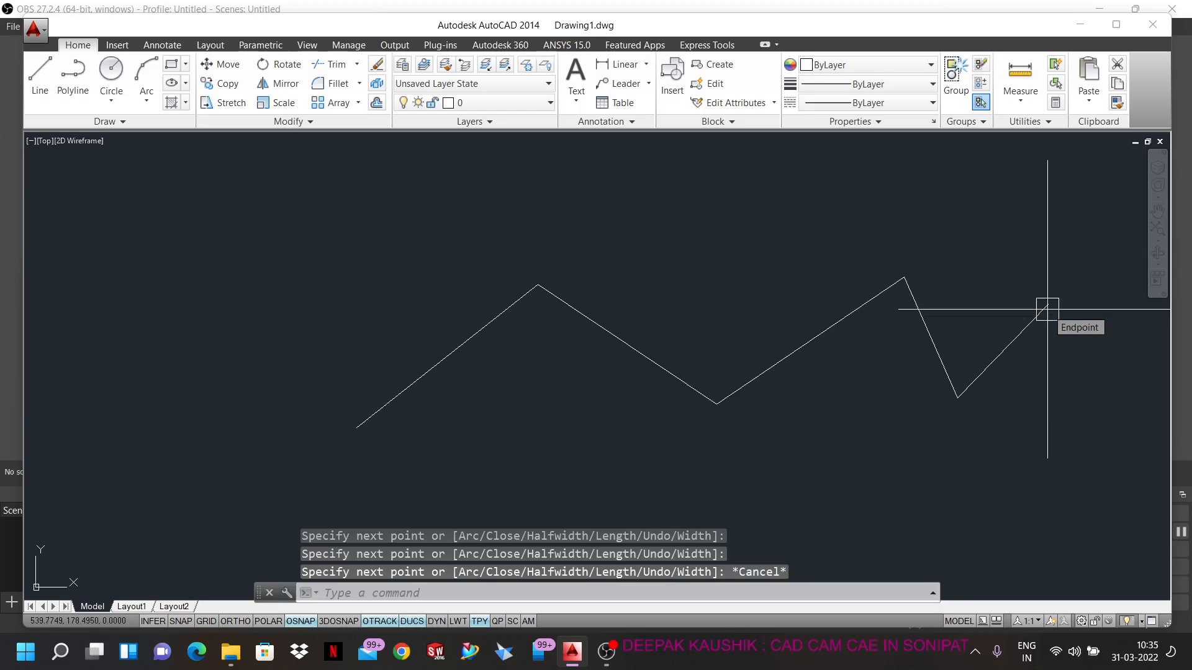
- Draw a chain of five separate line segments in a zigzag above the polyline
{"action": "left_click", "coordinate": [39, 71]}
{"action": "left_click", "coordinate": [276, 356]}
{"action": "left_click", "coordinate": [469, 220]}
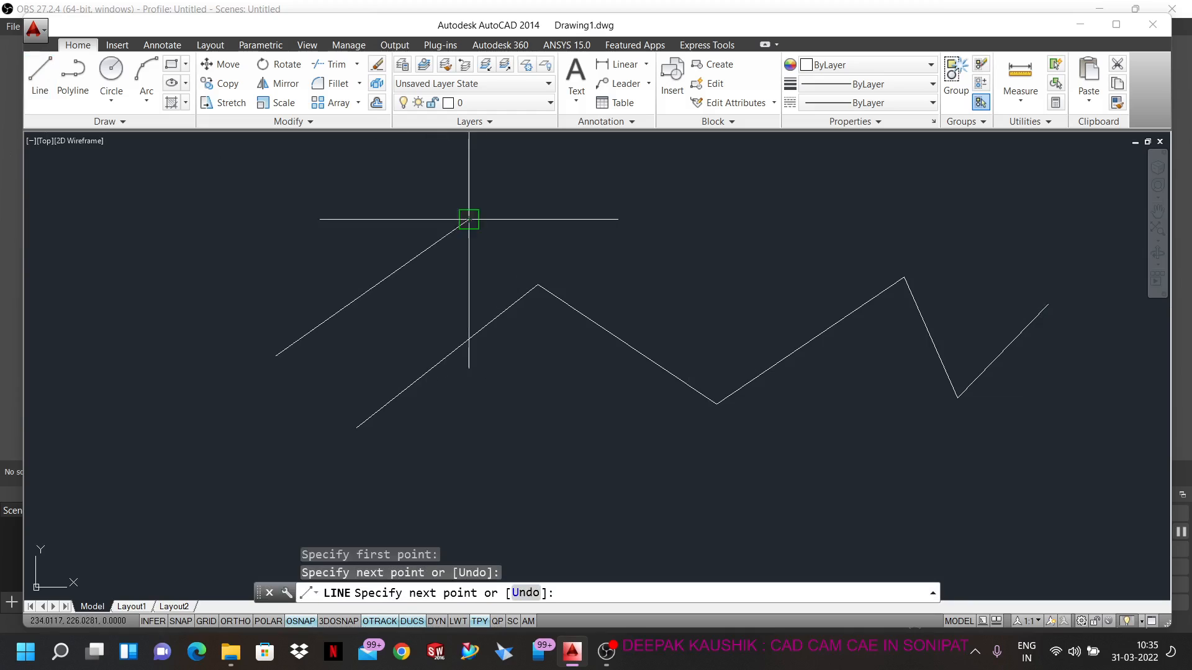
{"action": "left_click", "coordinate": [696, 271]}
{"action": "left_click", "coordinate": [913, 211]}
{"action": "left_click", "coordinate": [975, 270]}
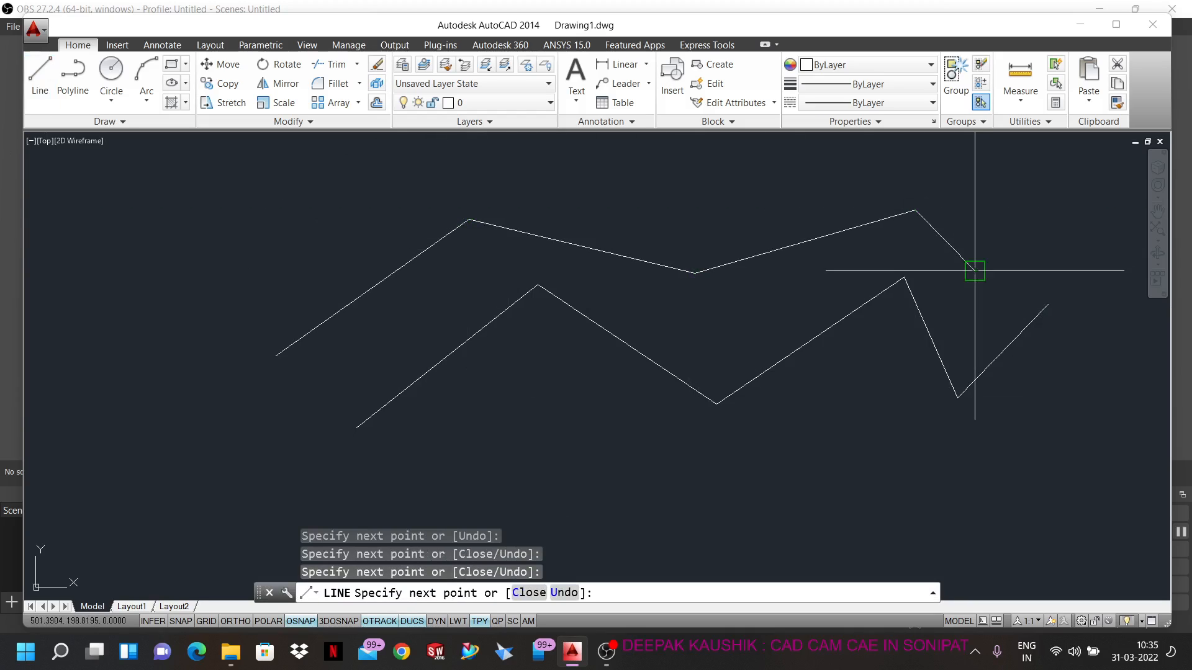
{"action": "left_click", "coordinate": [1049, 220]}
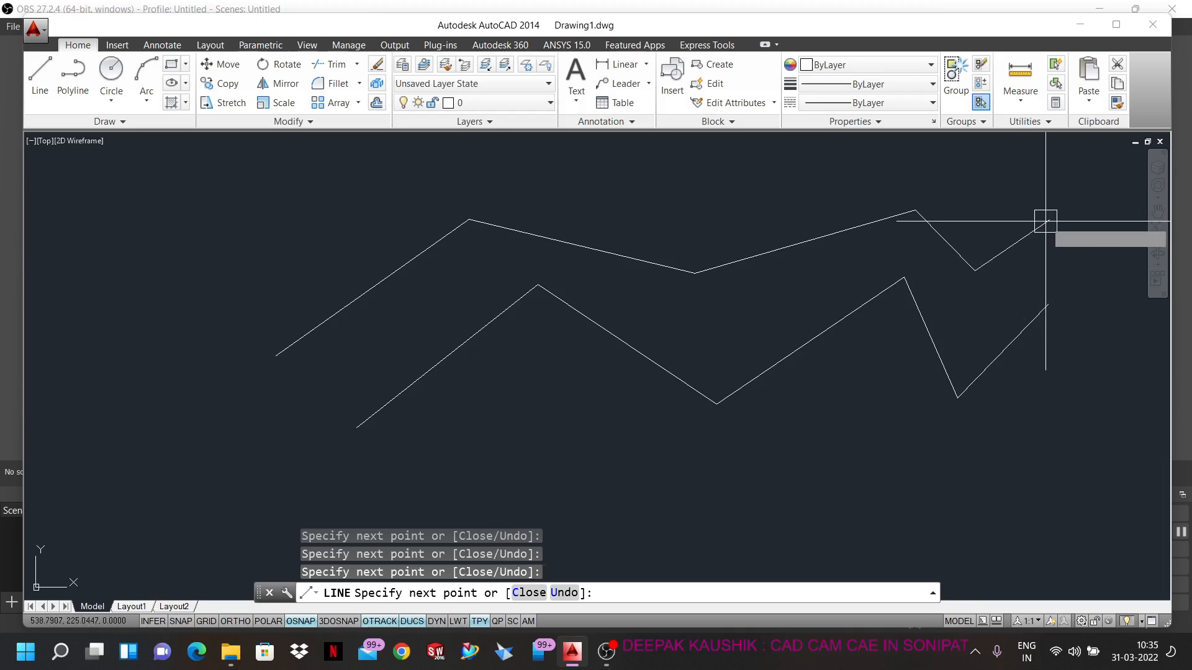
{"action": "key", "text": "Escape"}
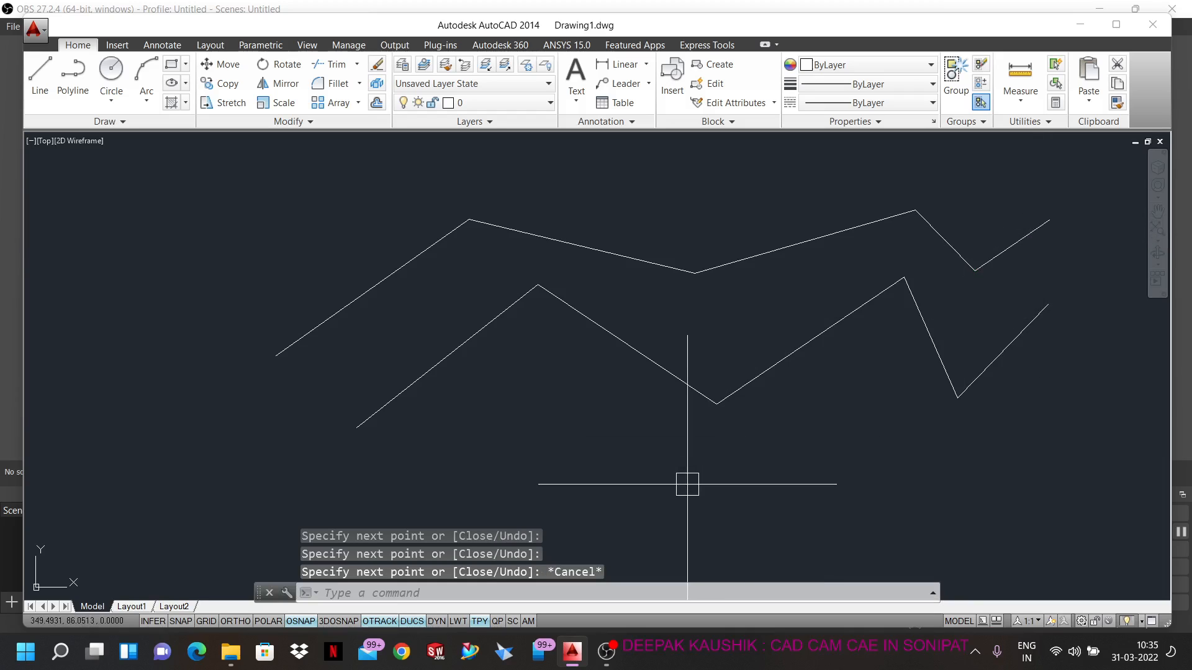
- Select several segments of the upper line chain individually and the whole lower polyline to compare them, then clear the selection
{"action": "left_click", "coordinate": [418, 264]}
{"action": "left_click", "coordinate": [572, 247]}
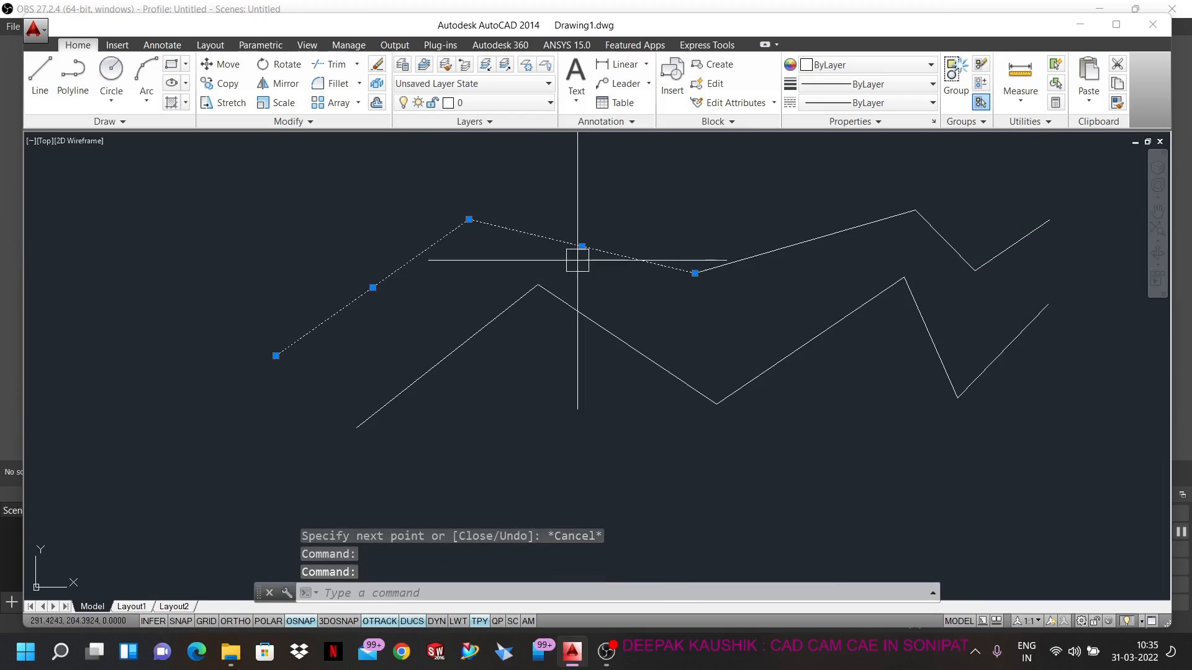
{"action": "left_click", "coordinate": [765, 251]}
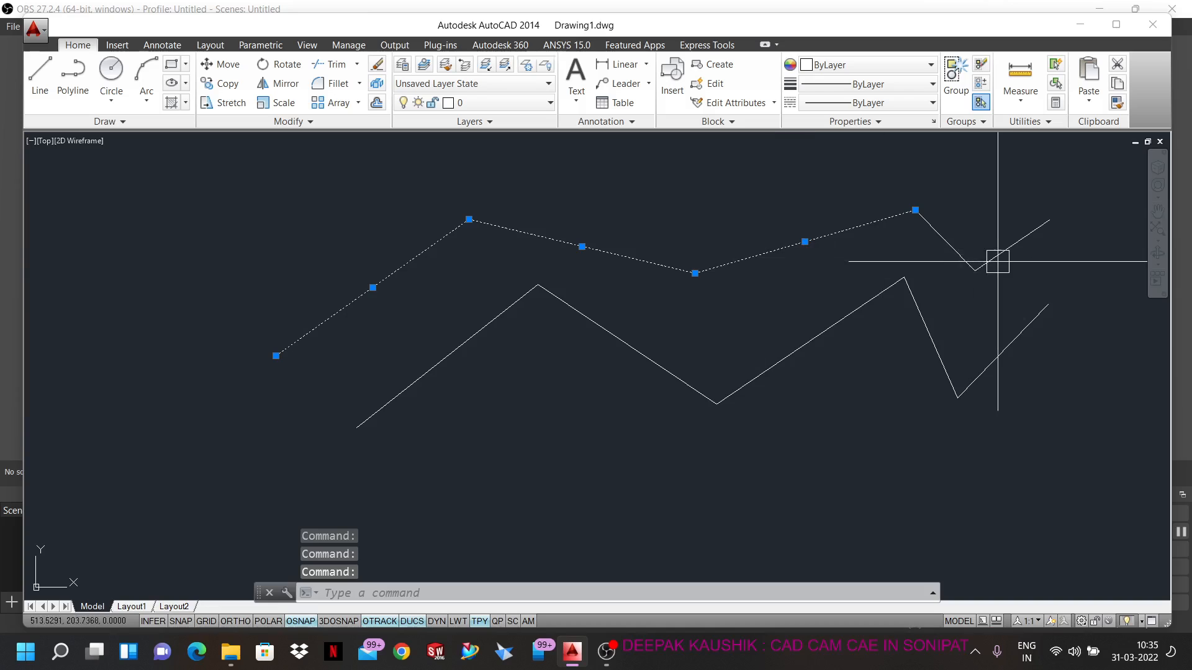
{"action": "left_click", "coordinate": [959, 250]}
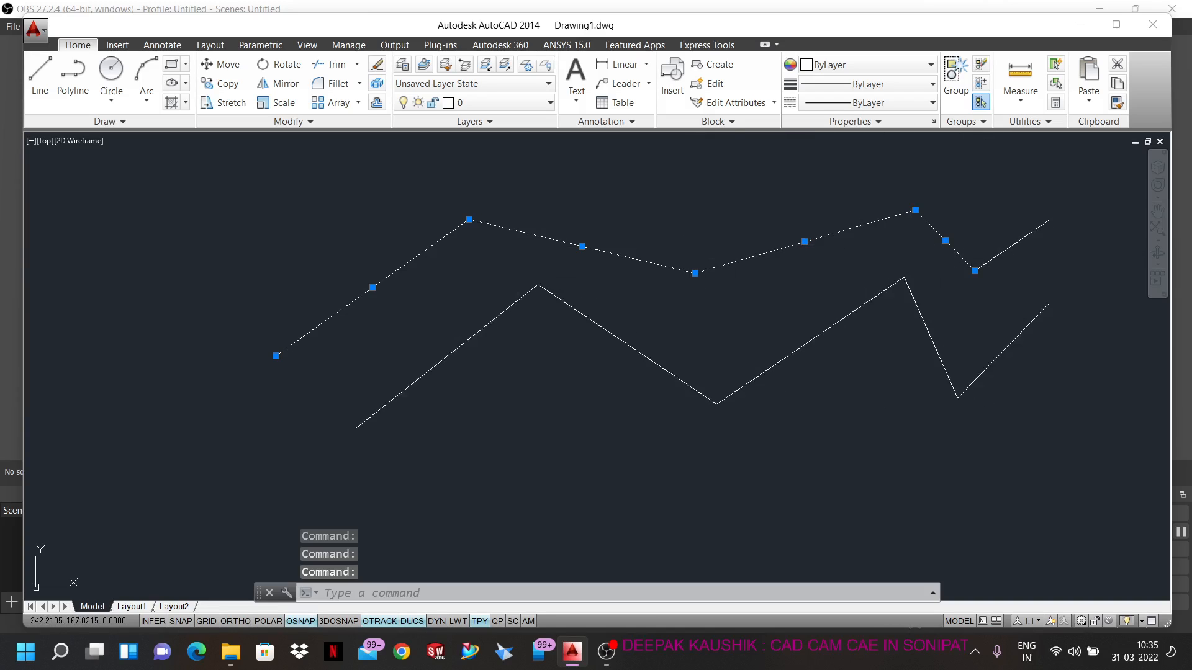
{"action": "left_click", "coordinate": [486, 329]}
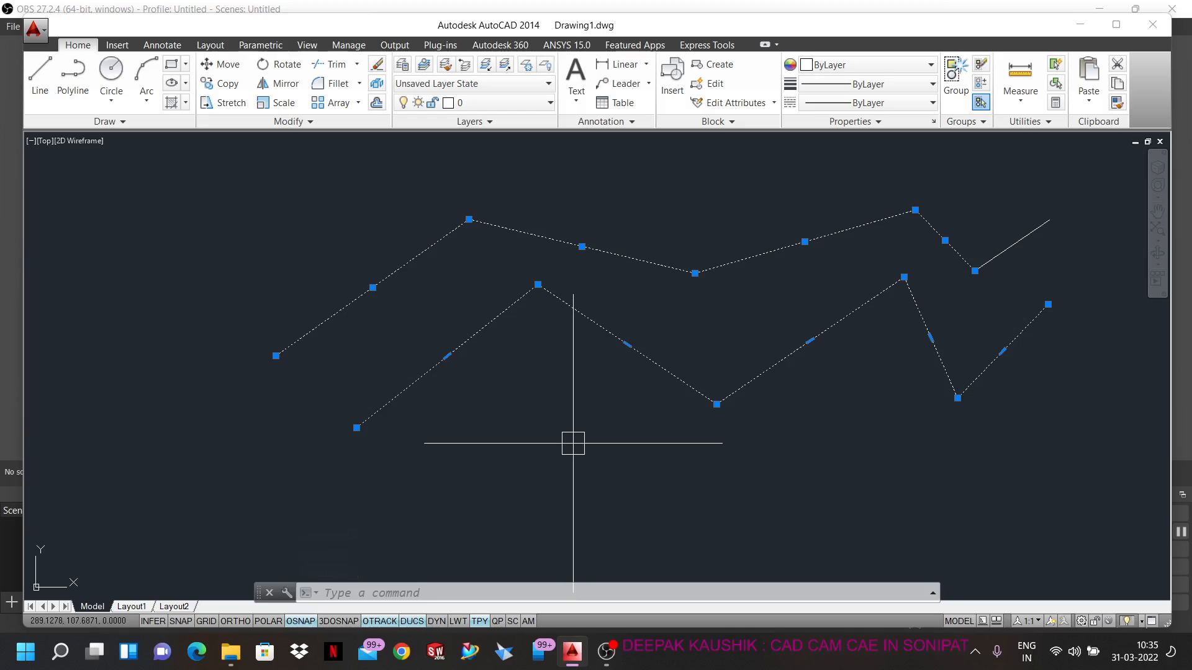
{"action": "key", "text": "Escape"}
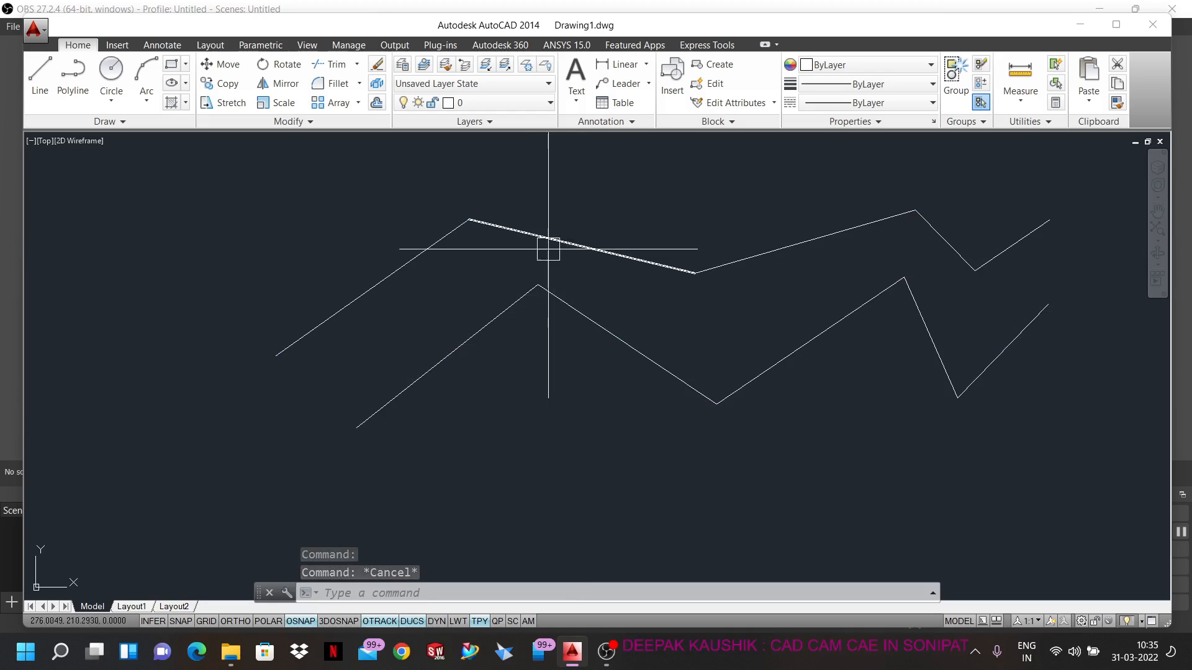
- Erase both the line chain and the polyline from the drawing
{"action": "scroll", "coordinate": [464, 232], "scroll_direction": "down", "scroll_amount": 4}
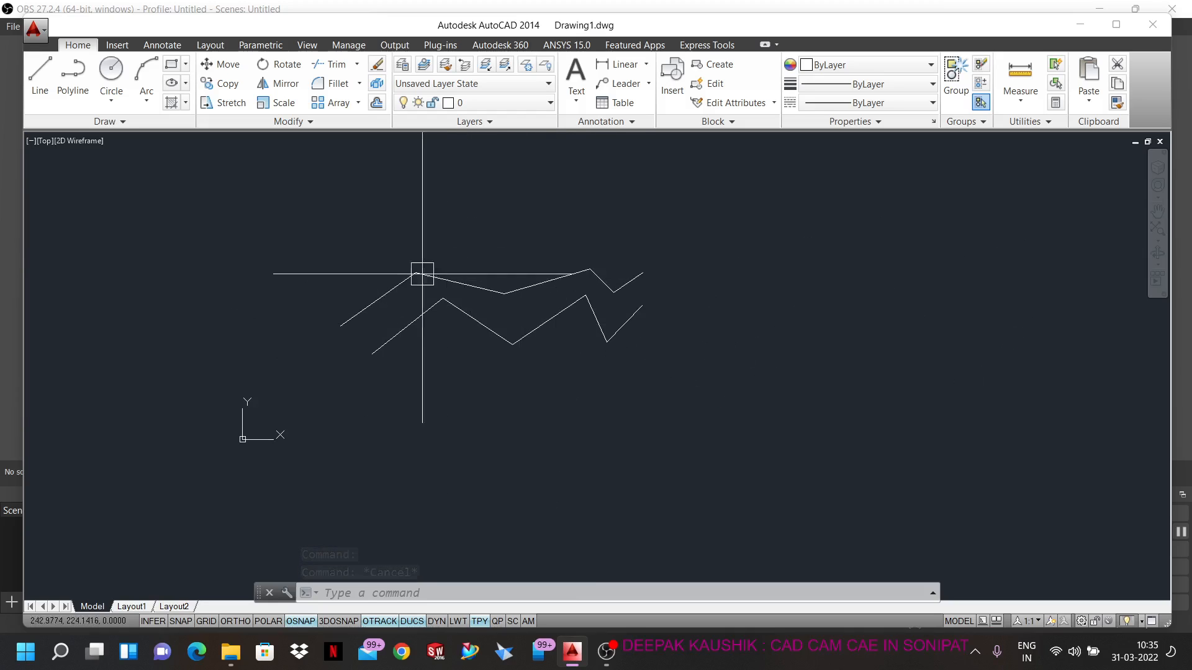
{"action": "scroll", "coordinate": [322, 305], "scroll_direction": "up", "scroll_amount": 2}
{"action": "left_click", "coordinate": [300, 206]}
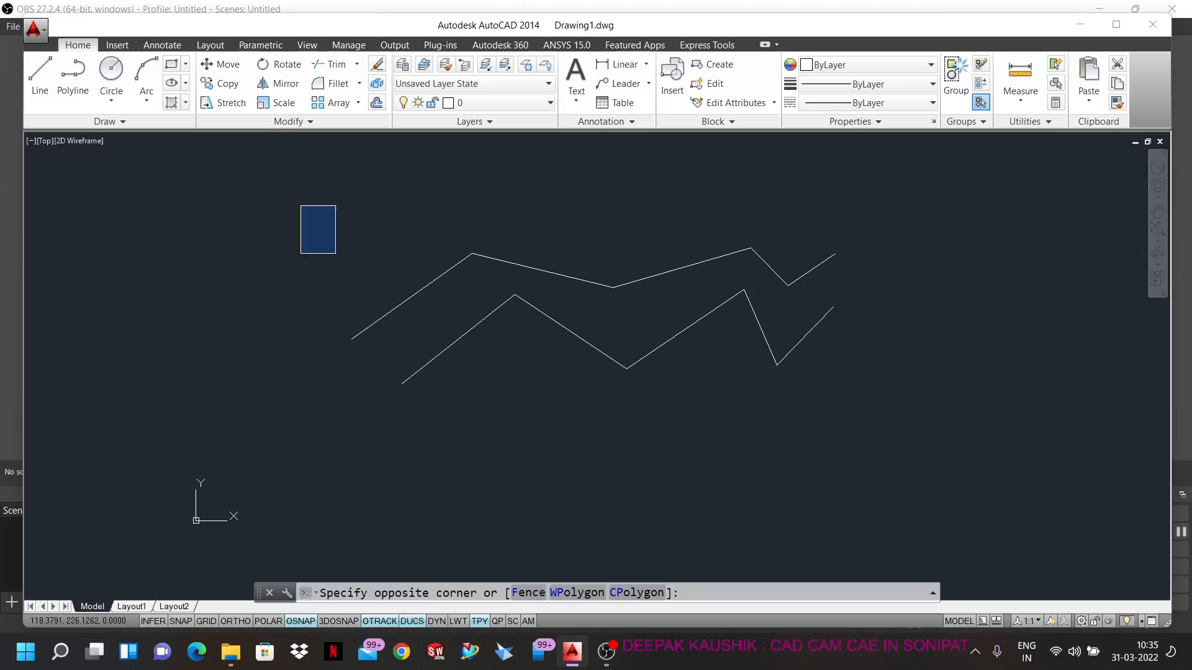
{"action": "left_click", "coordinate": [910, 410]}
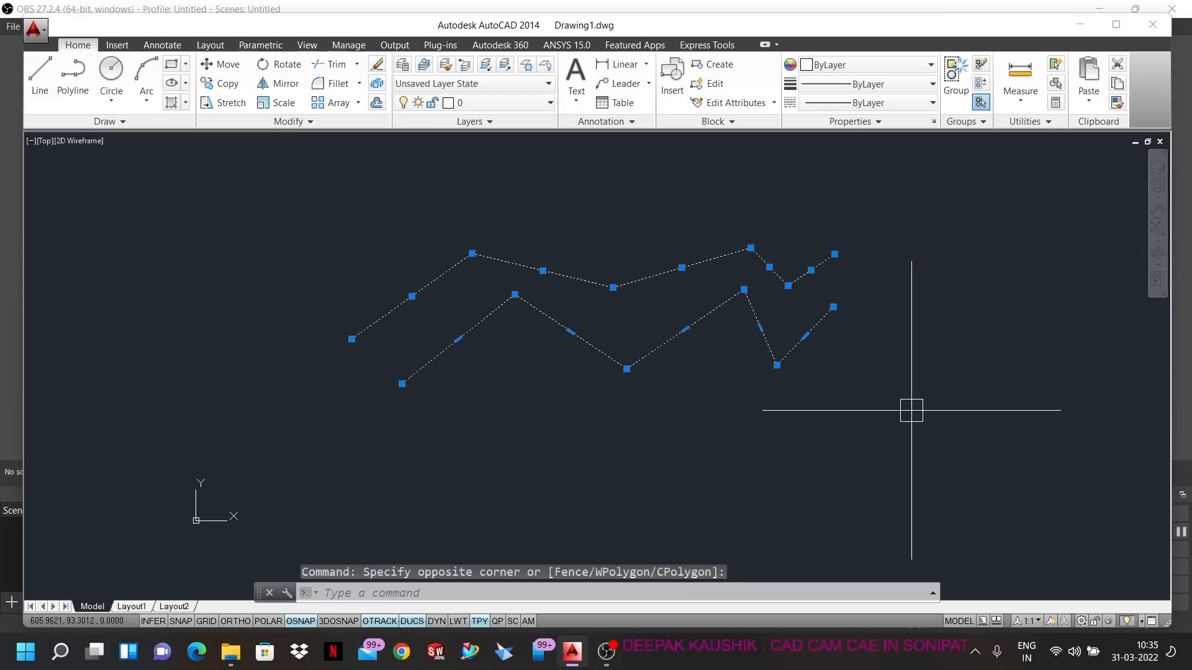
{"action": "key", "text": "Delete"}
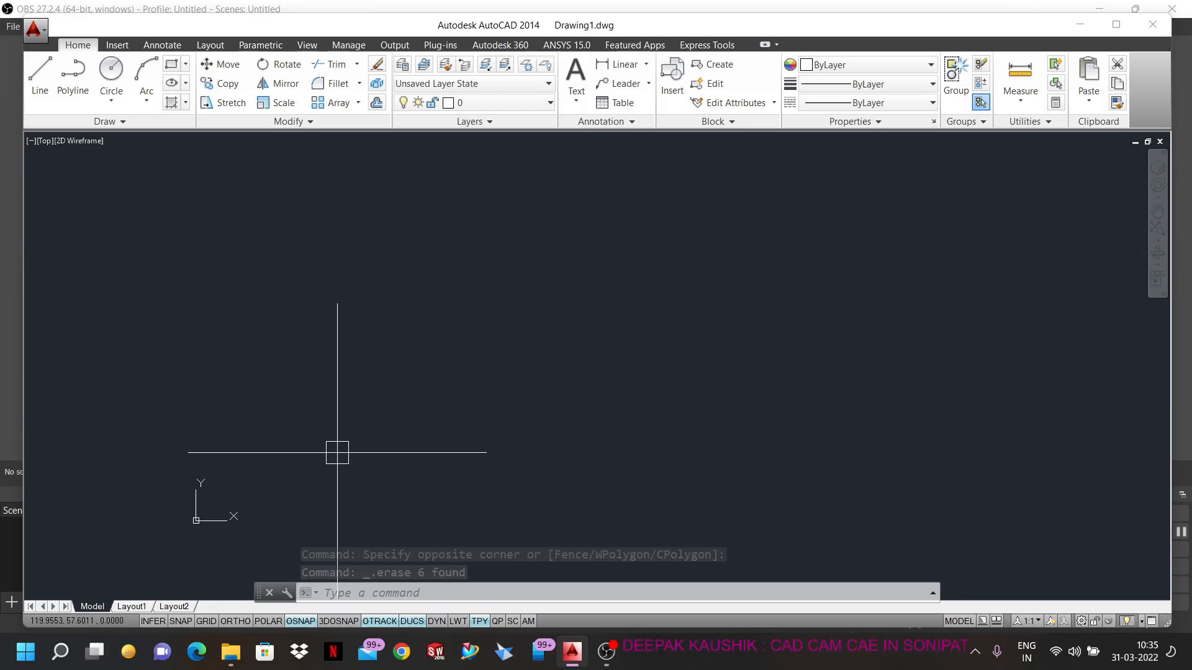
- Start a new polyline and, with Ortho on, draw a horizontal first segment about 76 units long to the right
{"action": "type", "text": "p"}
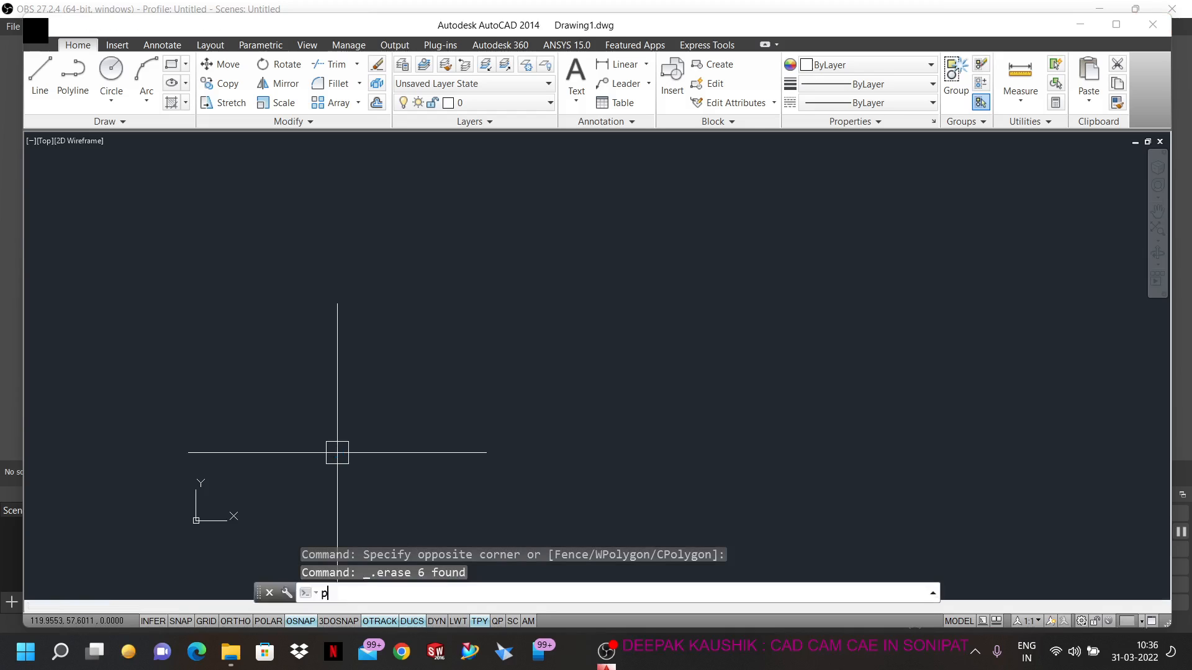
{"action": "type", "text": "L"}
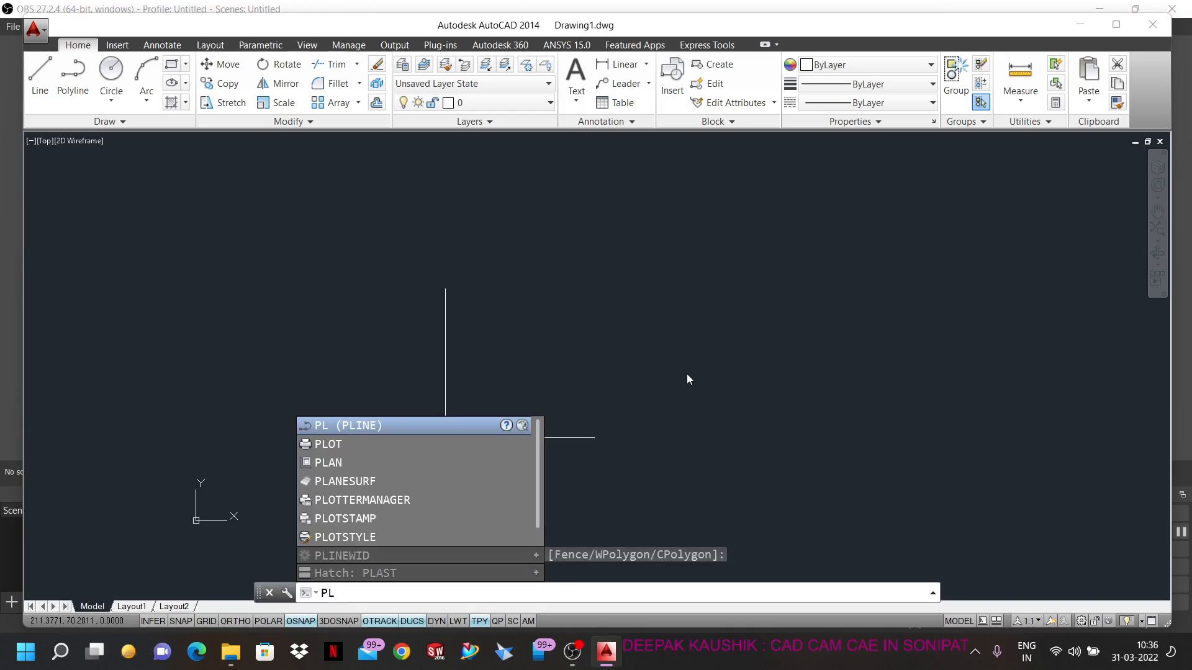
{"action": "key", "text": "Return"}
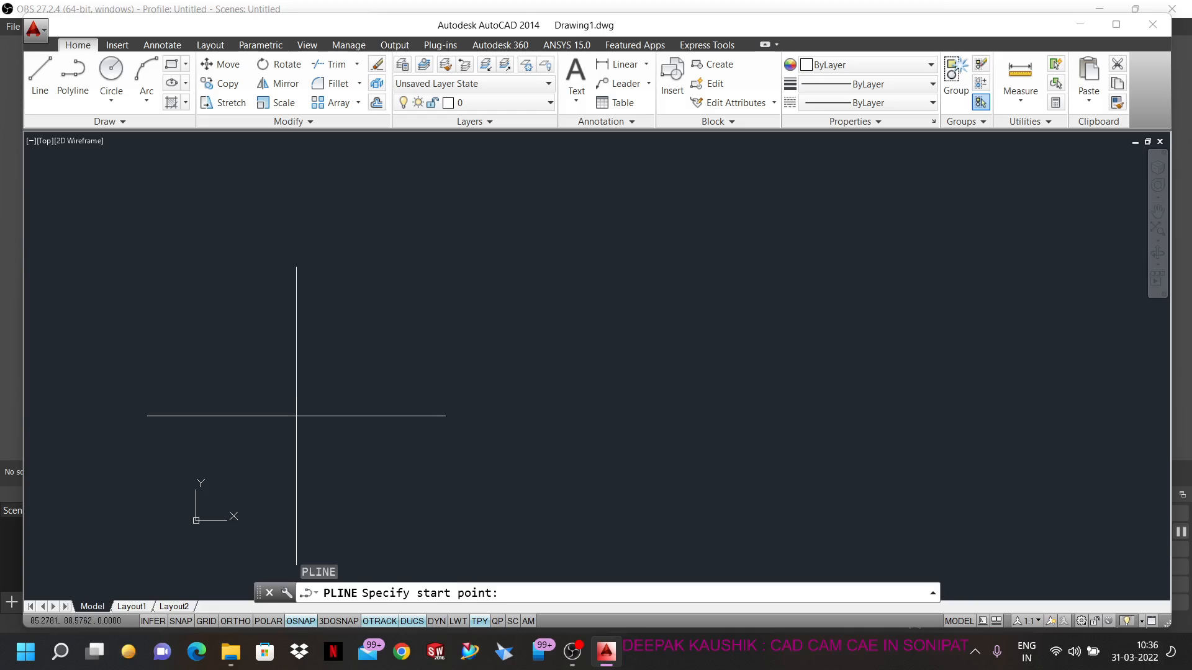
{"action": "left_click", "coordinate": [293, 312]}
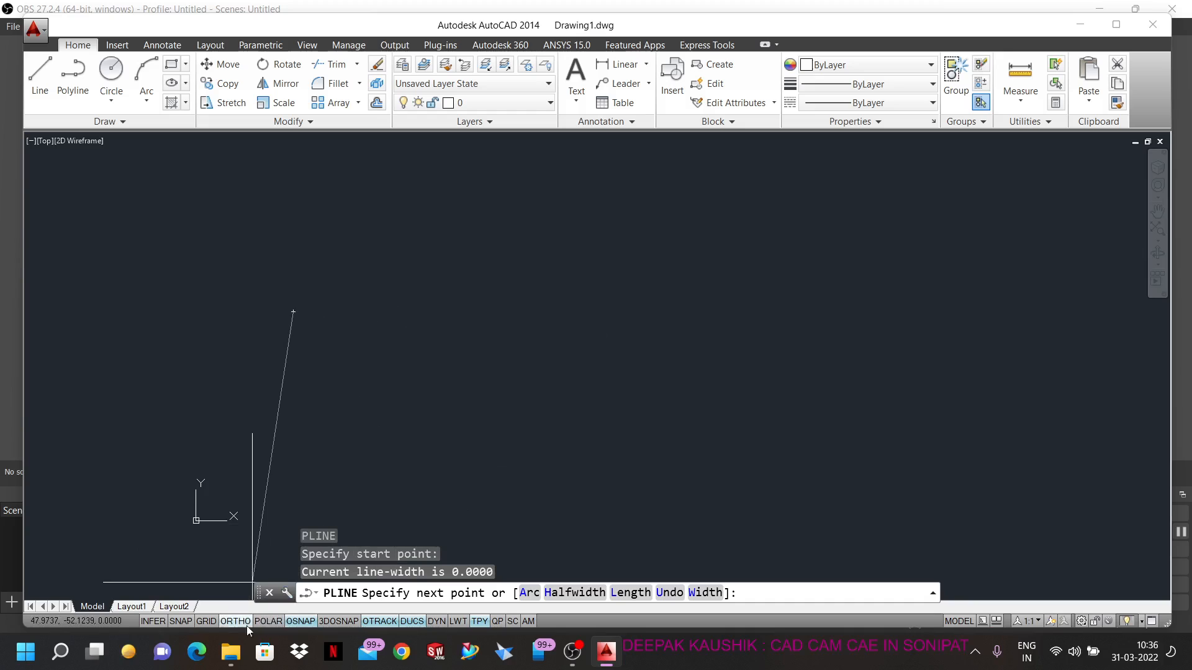
{"action": "left_click", "coordinate": [247, 624]}
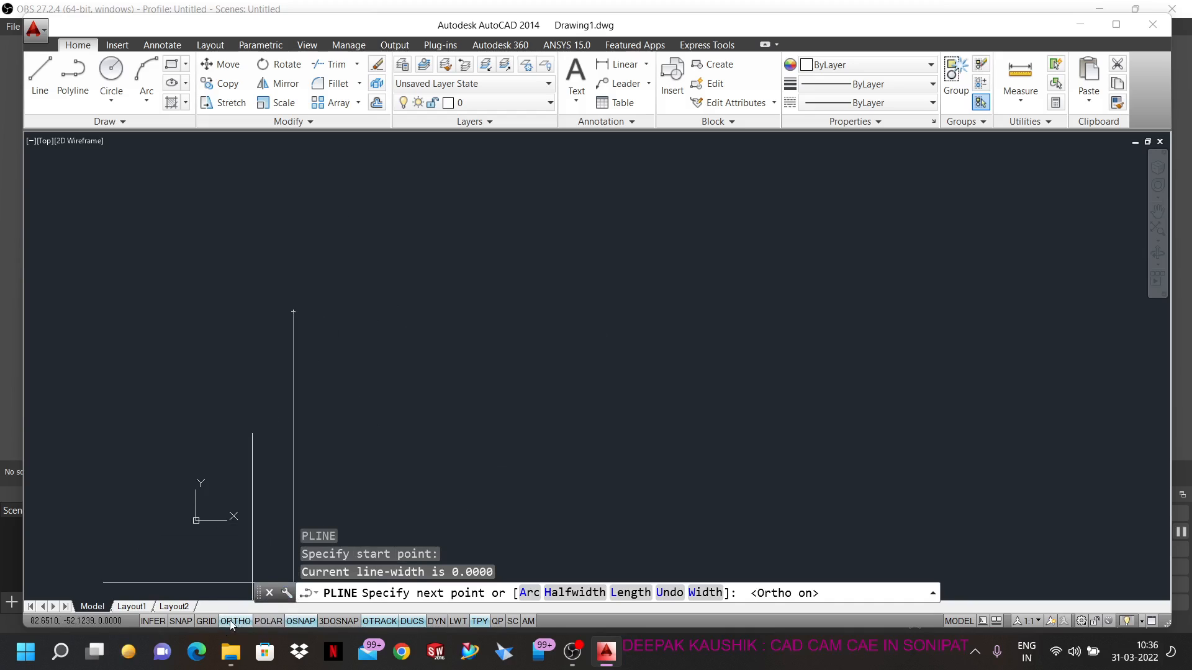
{"action": "left_click", "coordinate": [382, 327]}
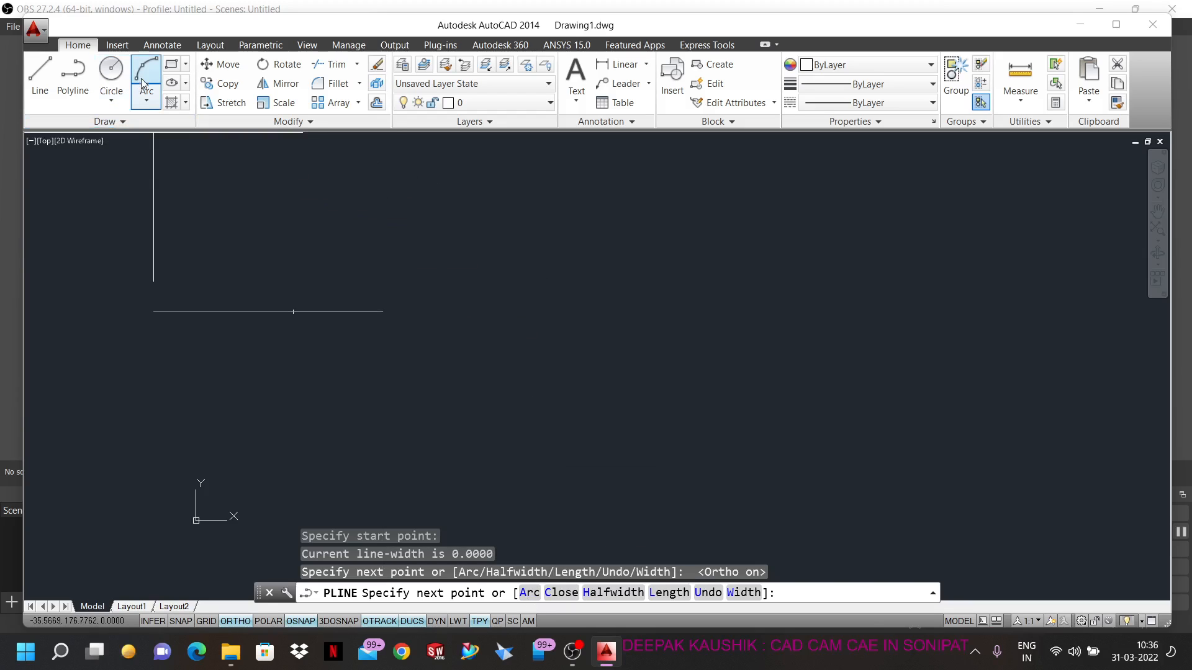
- Switch the polyline to arc mode and set an included angle of 45 for the arc segment
{"action": "left_click", "coordinate": [146, 103]}
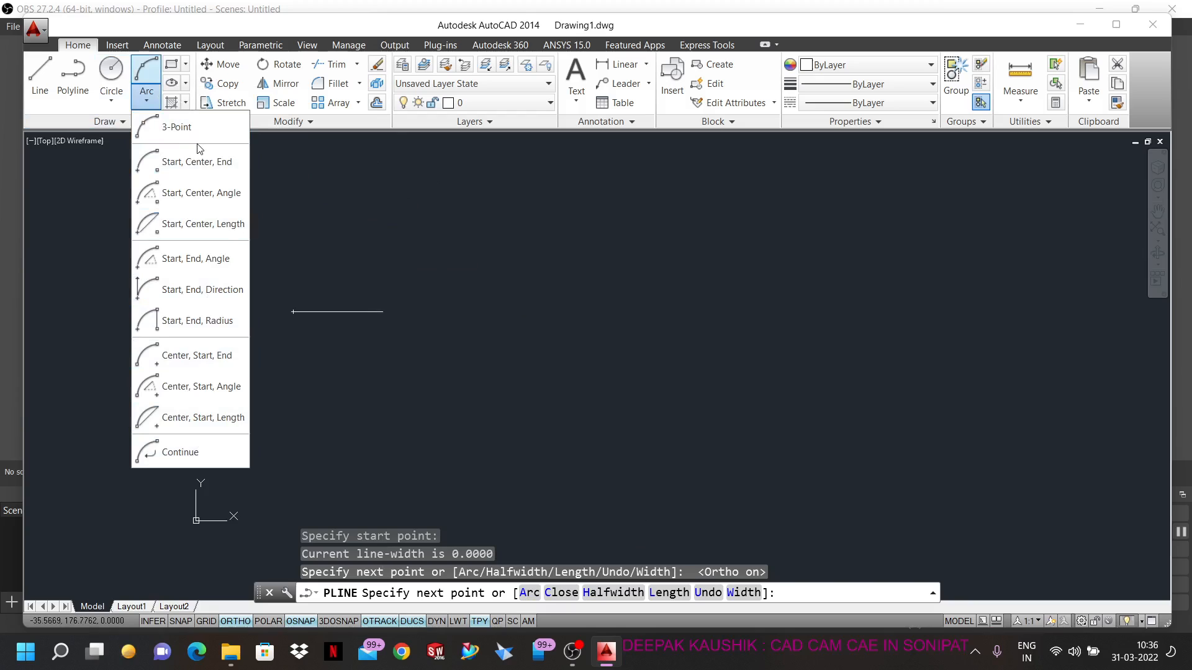
{"action": "left_click", "coordinate": [526, 594]}
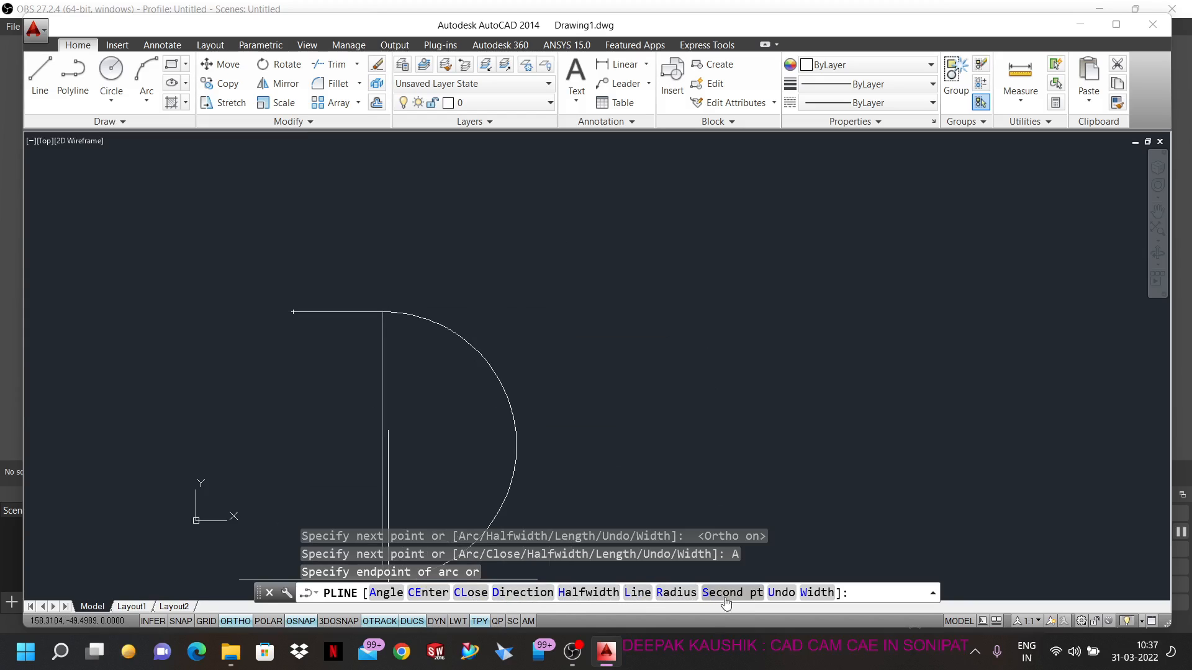
{"action": "left_click", "coordinate": [784, 593]}
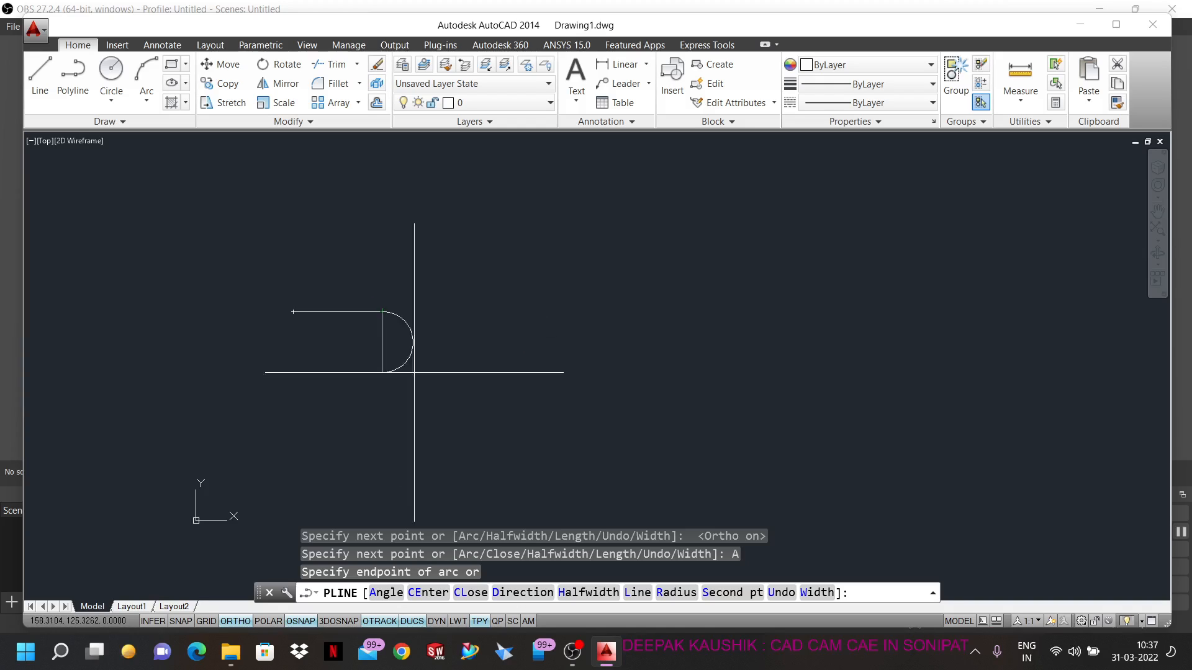
{"action": "left_click", "coordinate": [396, 594]}
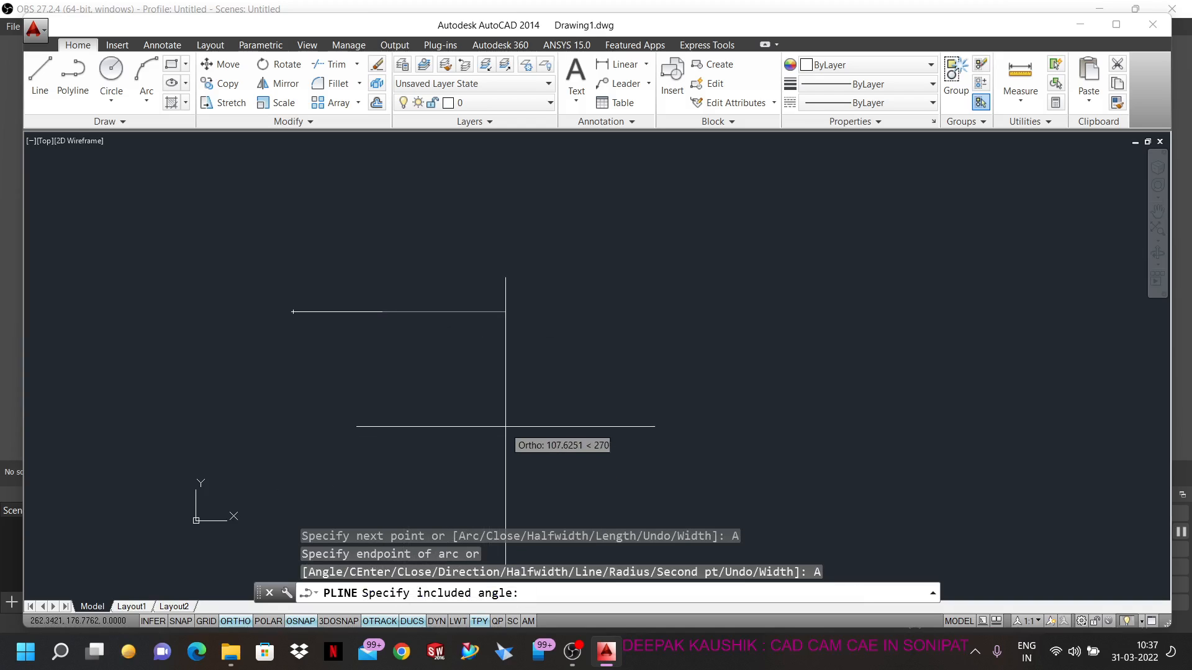
{"action": "type", "text": "4"}
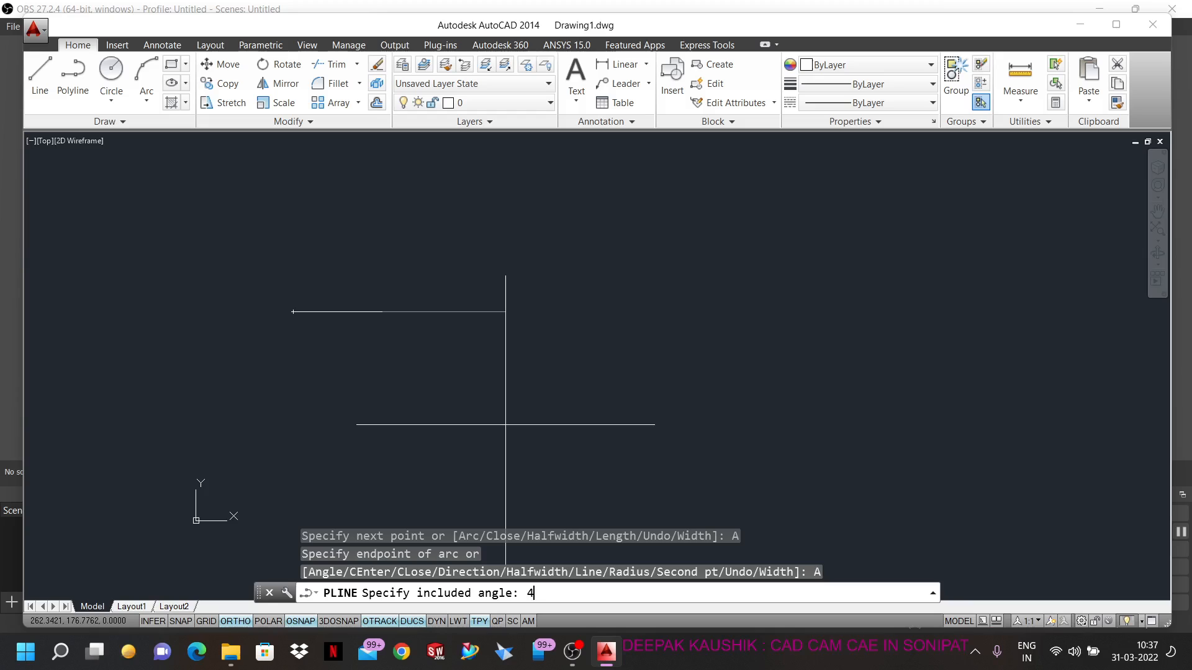
{"action": "type", "text": "5"}
{"action": "key", "text": "Return"}
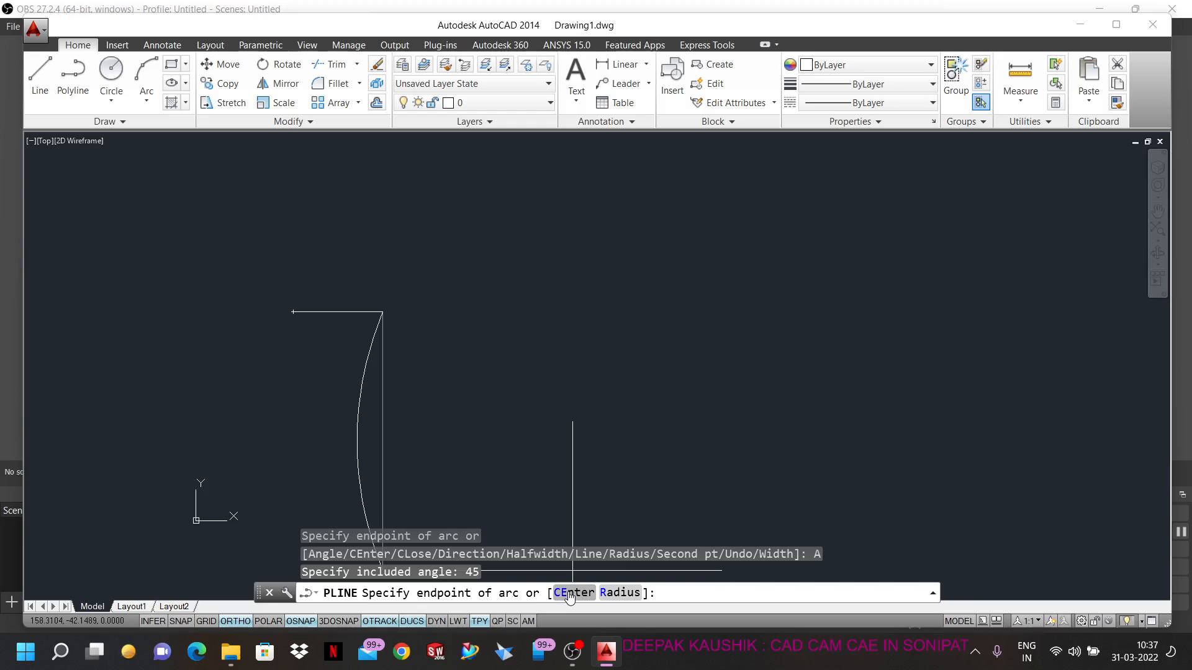
- Set the arc radius to 50 and, with Ortho off, place the arc with its chord directed up and to the right
{"action": "left_click", "coordinate": [619, 592]}
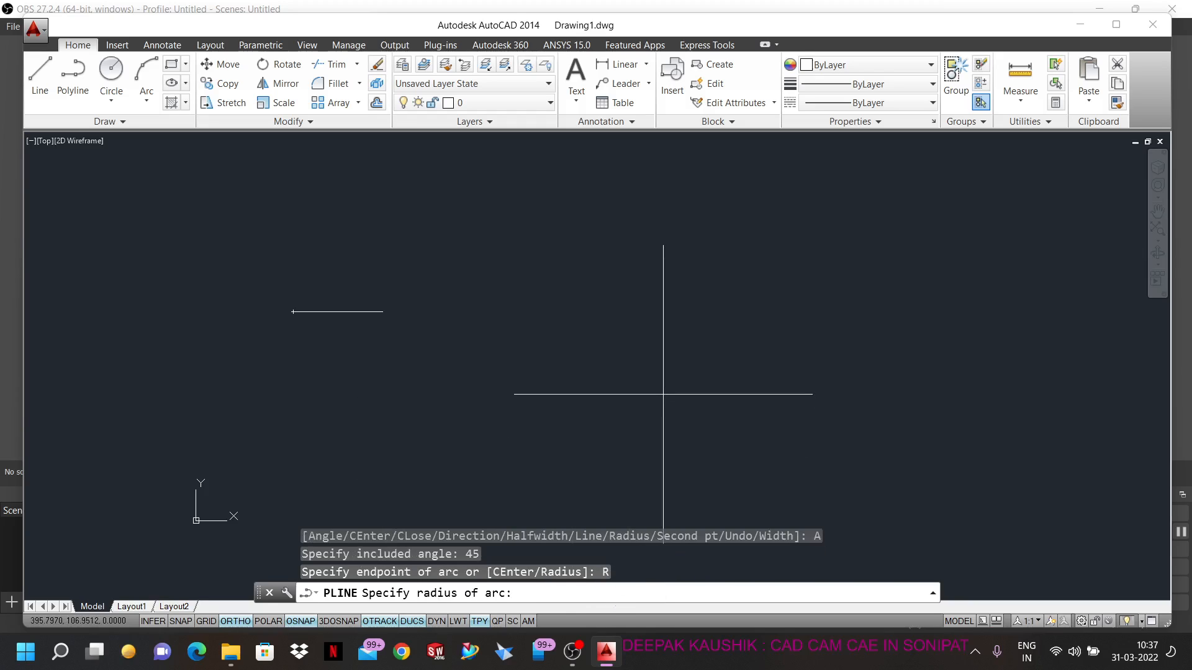
{"action": "key", "text": "Return"}
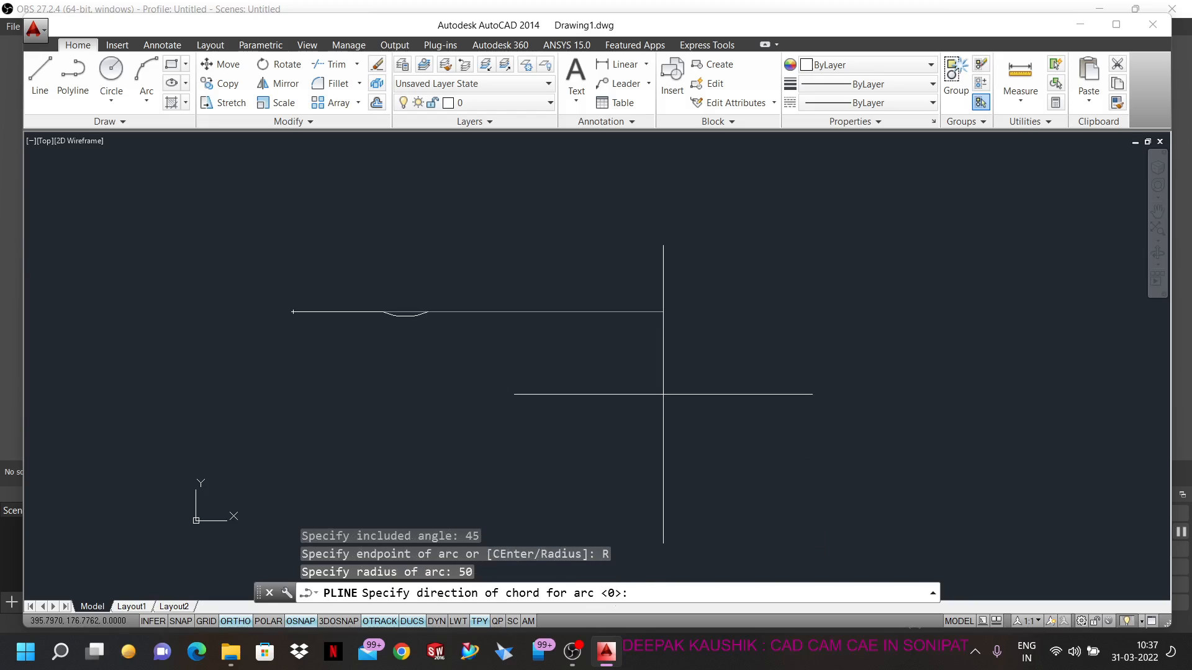
{"action": "scroll", "coordinate": [367, 310], "scroll_direction": "up", "scroll_amount": 10}
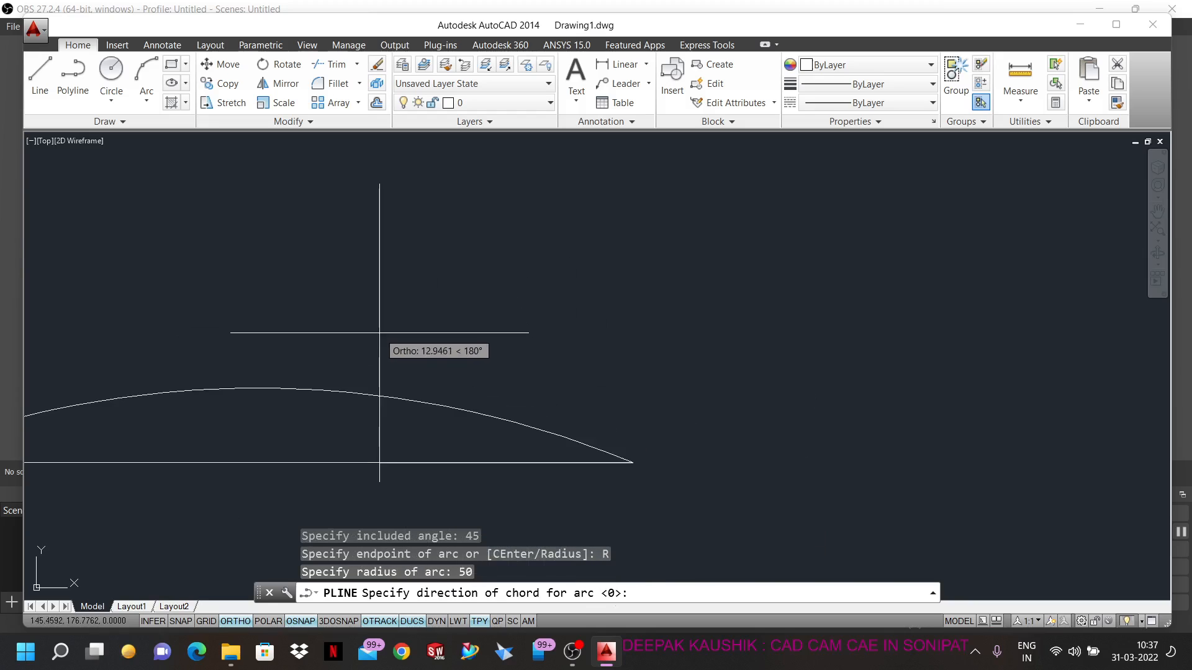
{"action": "scroll", "coordinate": [380, 333], "scroll_direction": "down", "scroll_amount": 4}
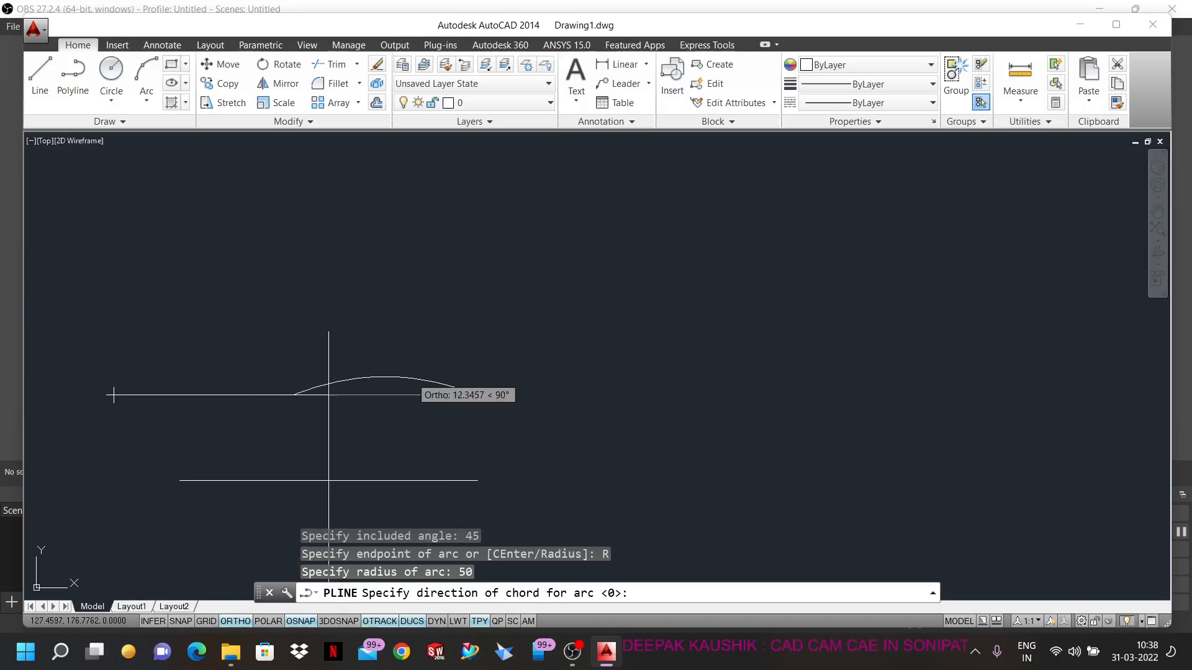
{"action": "left_click", "coordinate": [233, 621]}
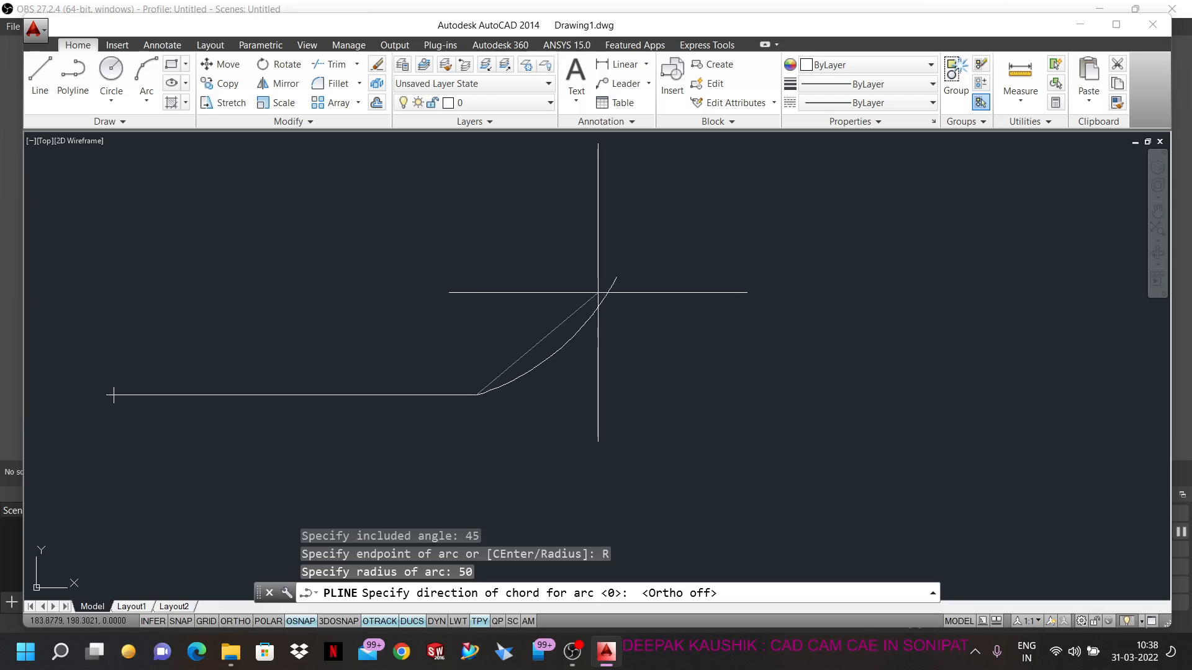
{"action": "left_click", "coordinate": [654, 288]}
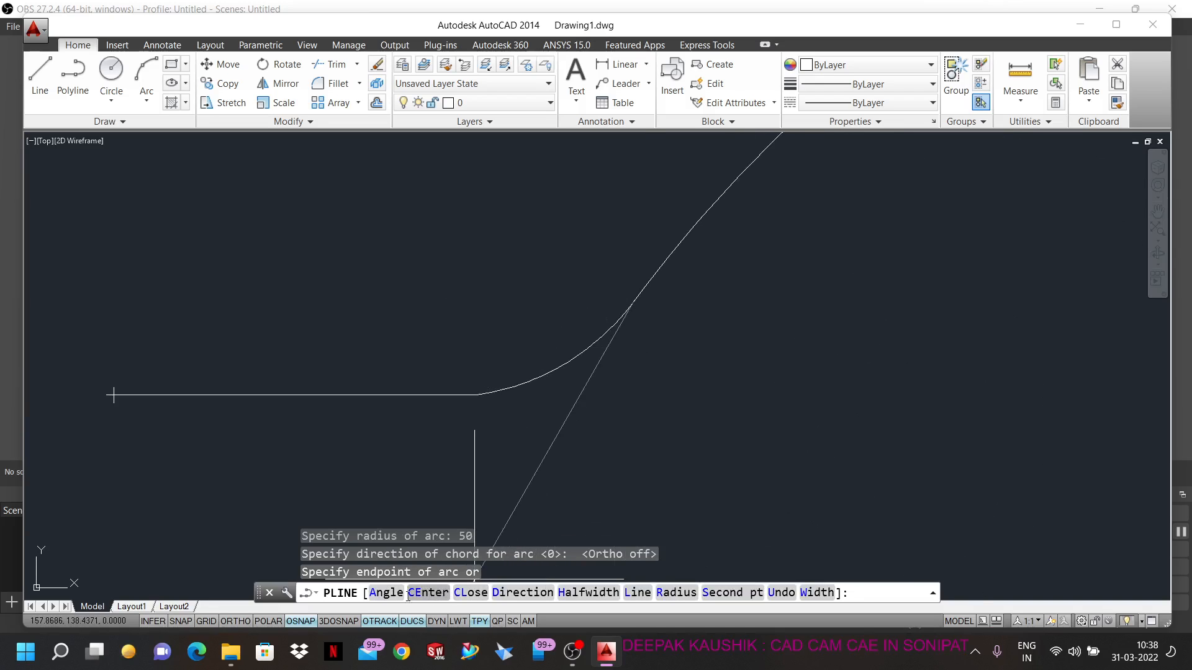
- Add an arc segment with an included angle of 45 by placing its center up and to the right of the previous arc's end
{"action": "left_click", "coordinate": [383, 594]}
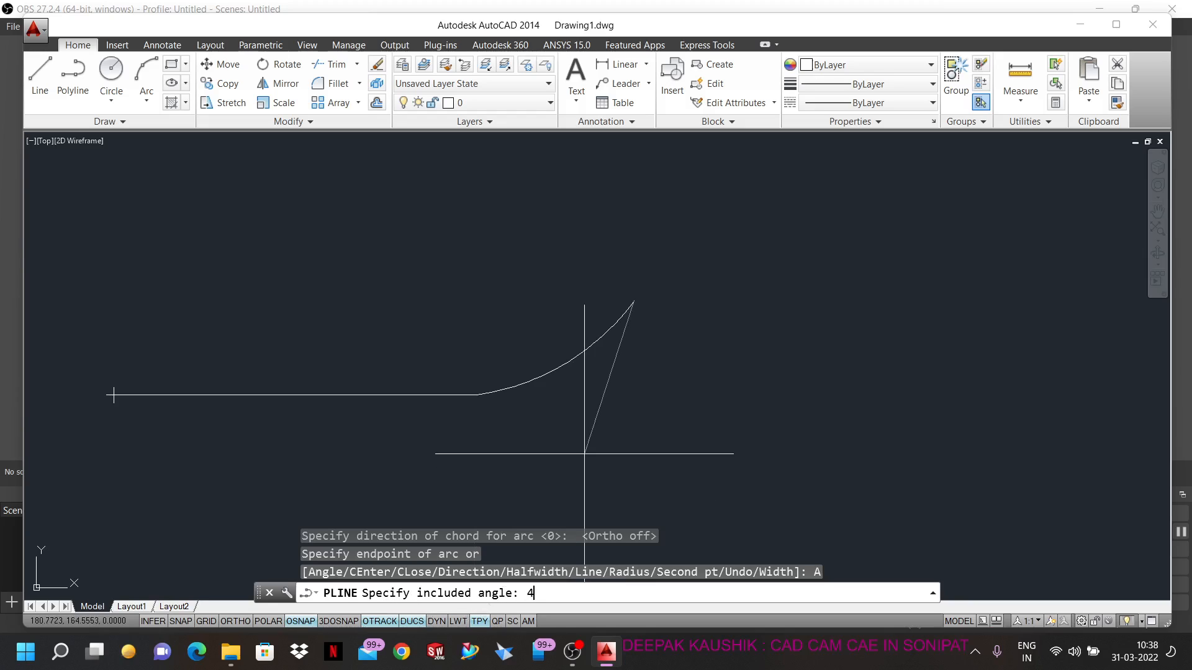
{"action": "key", "text": "Return"}
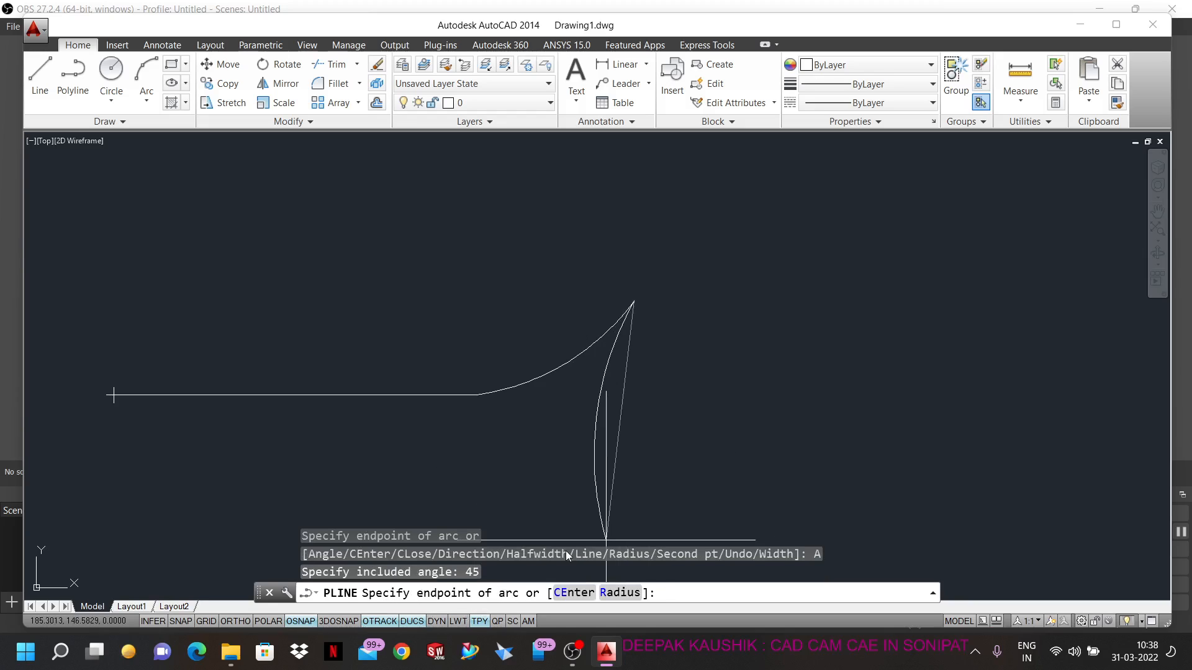
{"action": "left_click", "coordinate": [575, 595]}
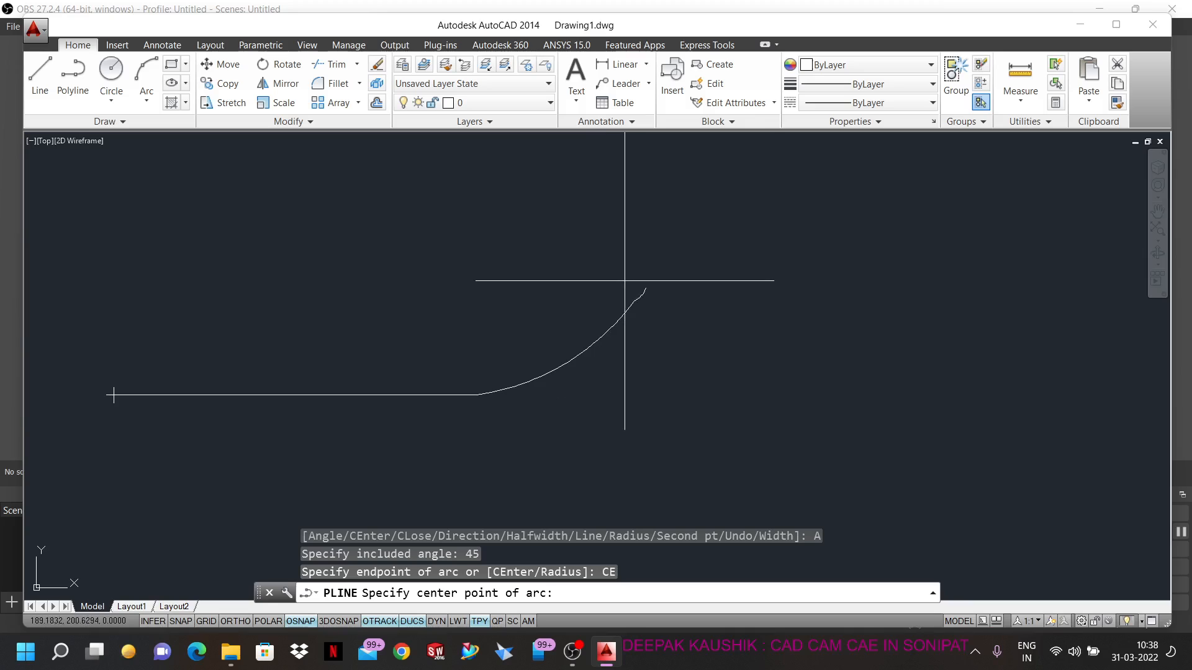
{"action": "scroll", "coordinate": [625, 280], "scroll_direction": "up", "scroll_amount": 5}
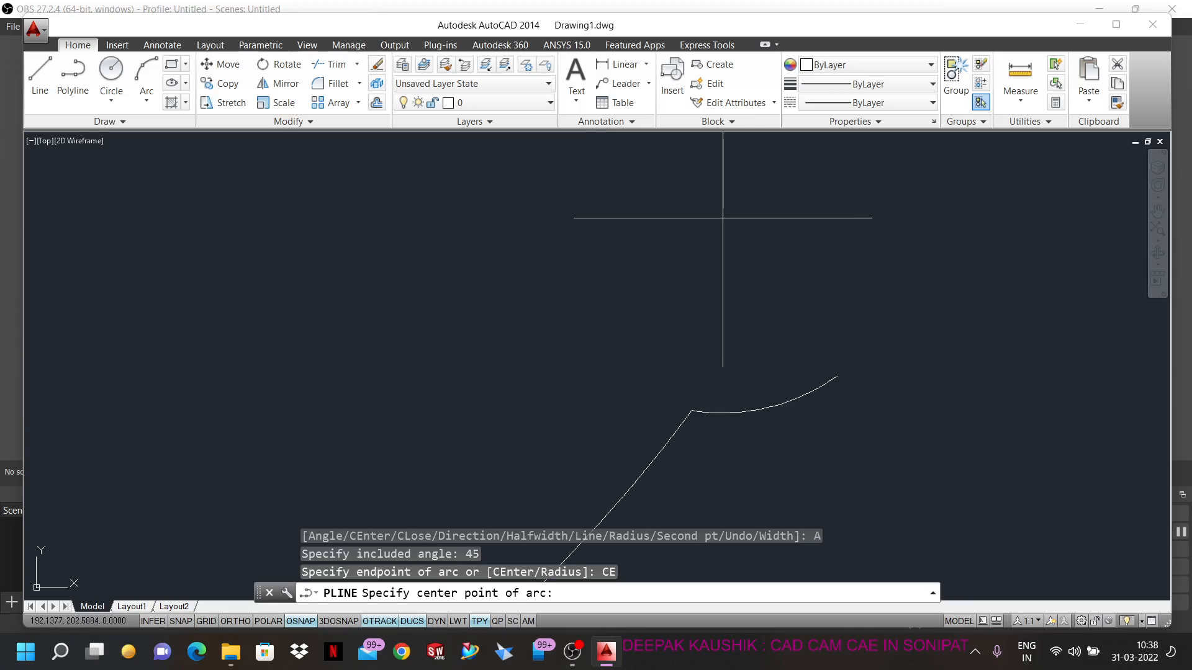
{"action": "scroll", "coordinate": [692, 282], "scroll_direction": "down", "scroll_amount": 3}
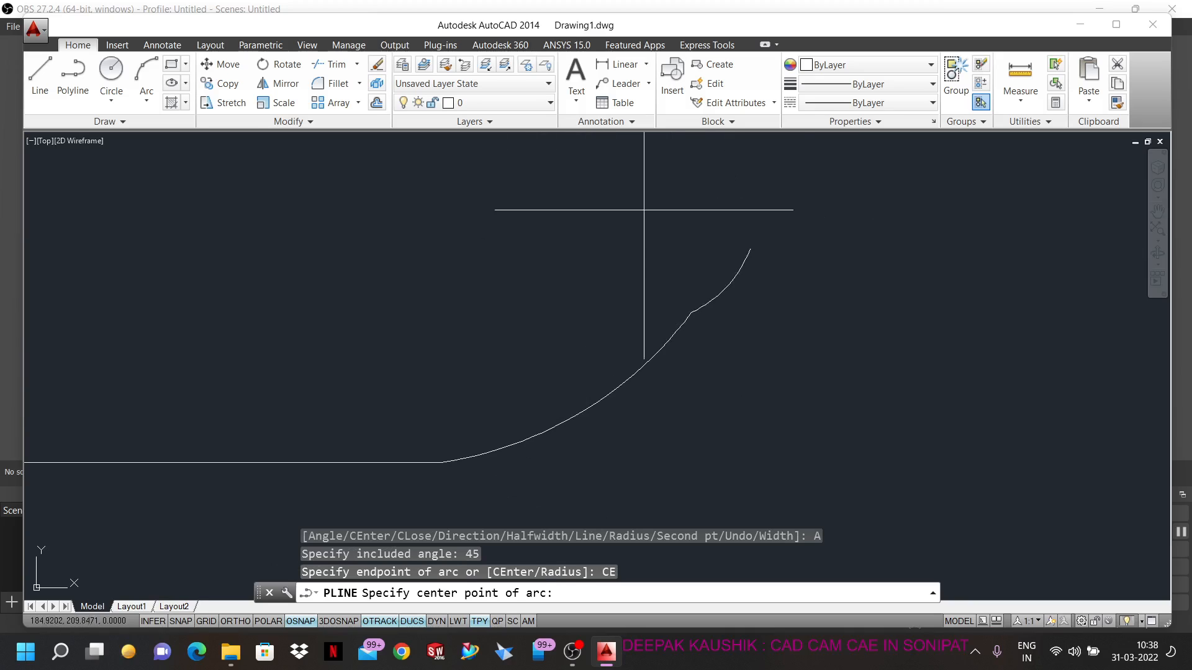
{"action": "left_click", "coordinate": [774, 262]}
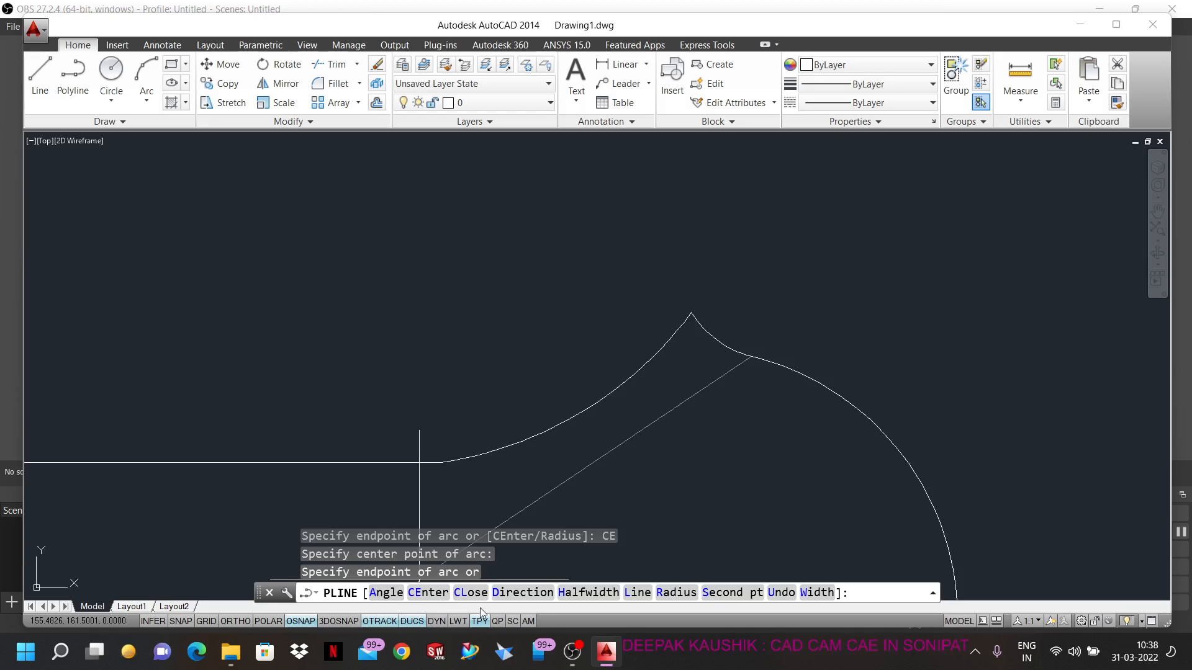
- Add another arc segment with an included angle of 45, ending up and to the right
{"action": "left_click", "coordinate": [386, 593]}
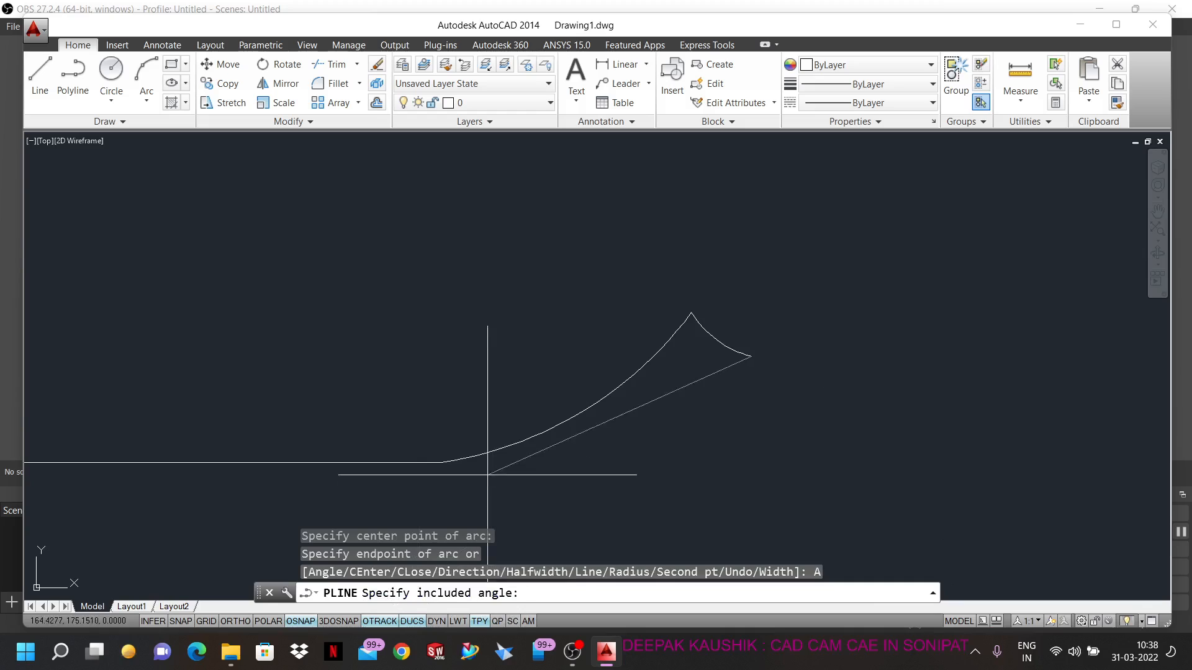
{"action": "type", "text": "45"}
{"action": "key", "text": "Return"}
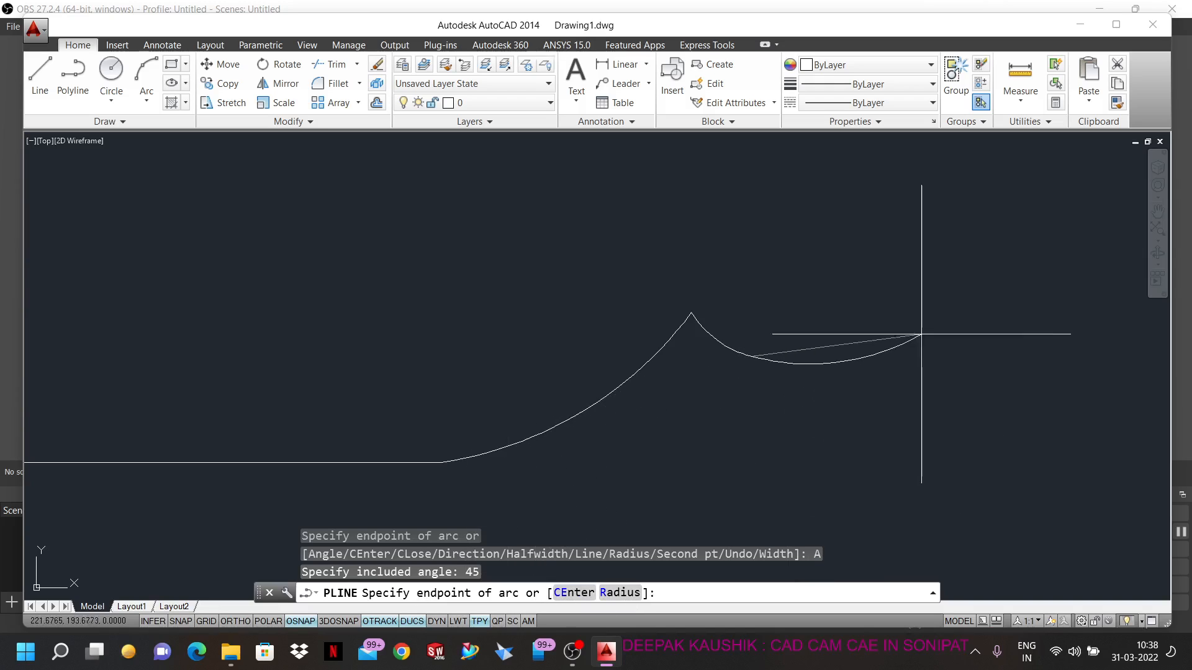
{"action": "left_click", "coordinate": [851, 184]}
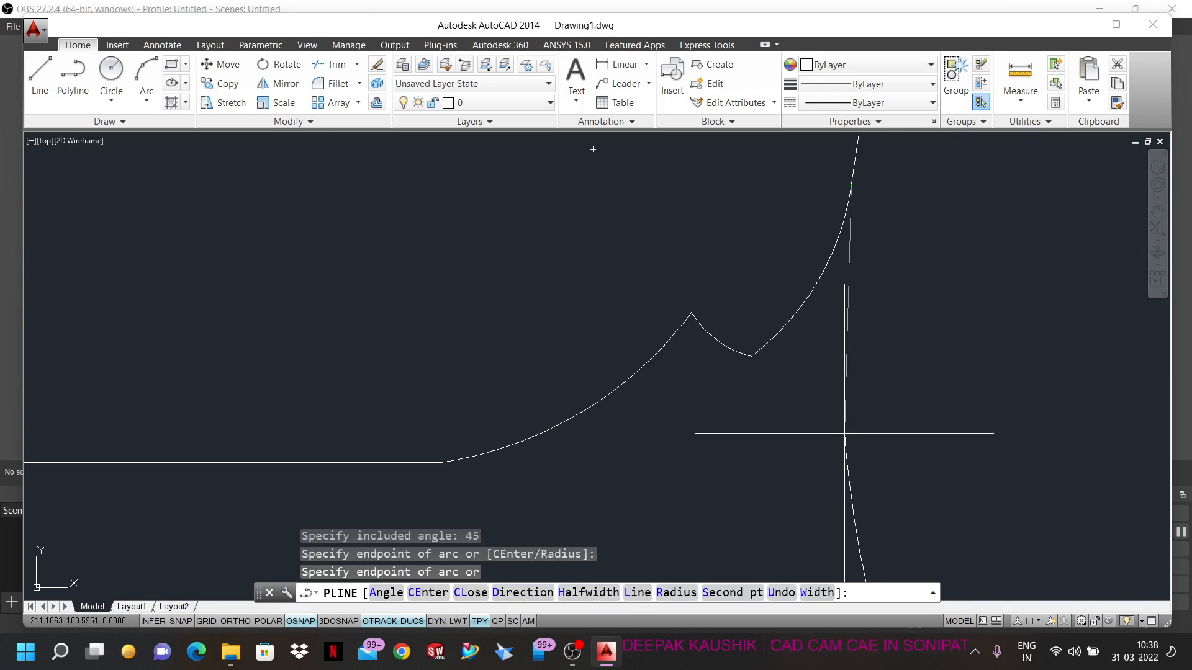
- Add an arc segment by center point, with its center up and left of the last endpoint and its end above the arc's start
{"action": "scroll", "coordinate": [851, 471], "scroll_direction": "up", "scroll_amount": 3}
{"action": "scroll", "coordinate": [849, 473], "scroll_direction": "down", "scroll_amount": 8}
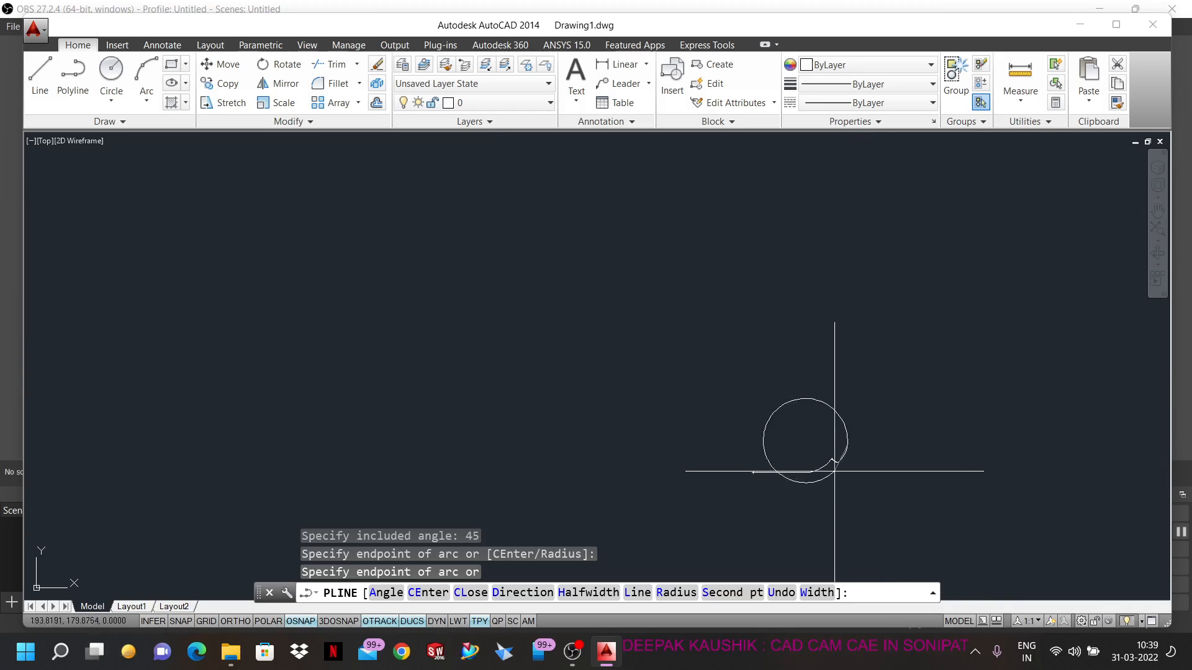
{"action": "scroll", "coordinate": [695, 413], "scroll_direction": "up", "scroll_amount": 10}
{"action": "scroll", "coordinate": [525, 394], "scroll_direction": "down", "scroll_amount": 6}
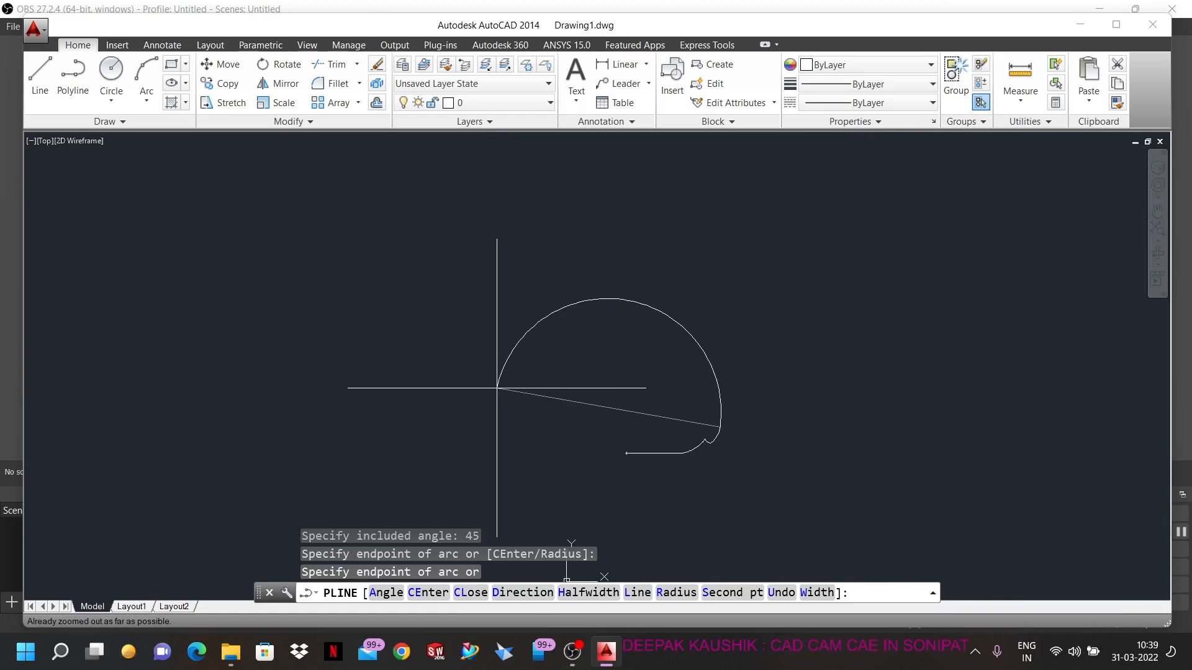
{"action": "scroll", "coordinate": [711, 420], "scroll_direction": "up", "scroll_amount": 8}
{"action": "scroll", "coordinate": [685, 428], "scroll_direction": "down", "scroll_amount": 4}
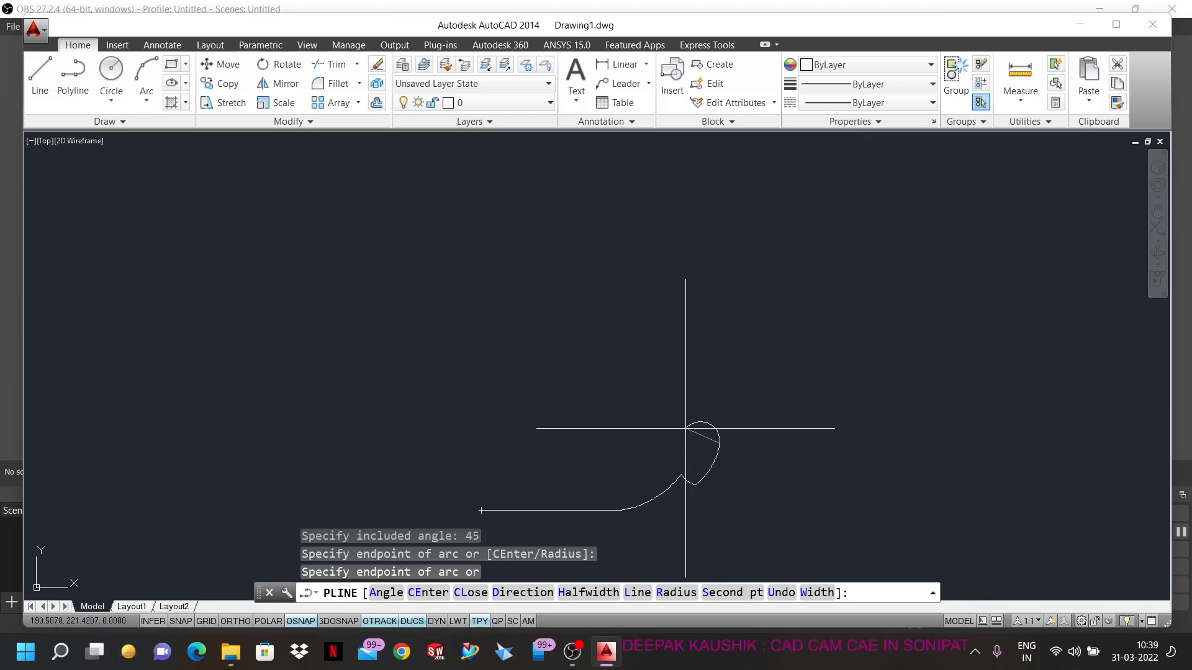
{"action": "scroll", "coordinate": [795, 422], "scroll_direction": "up", "scroll_amount": 6}
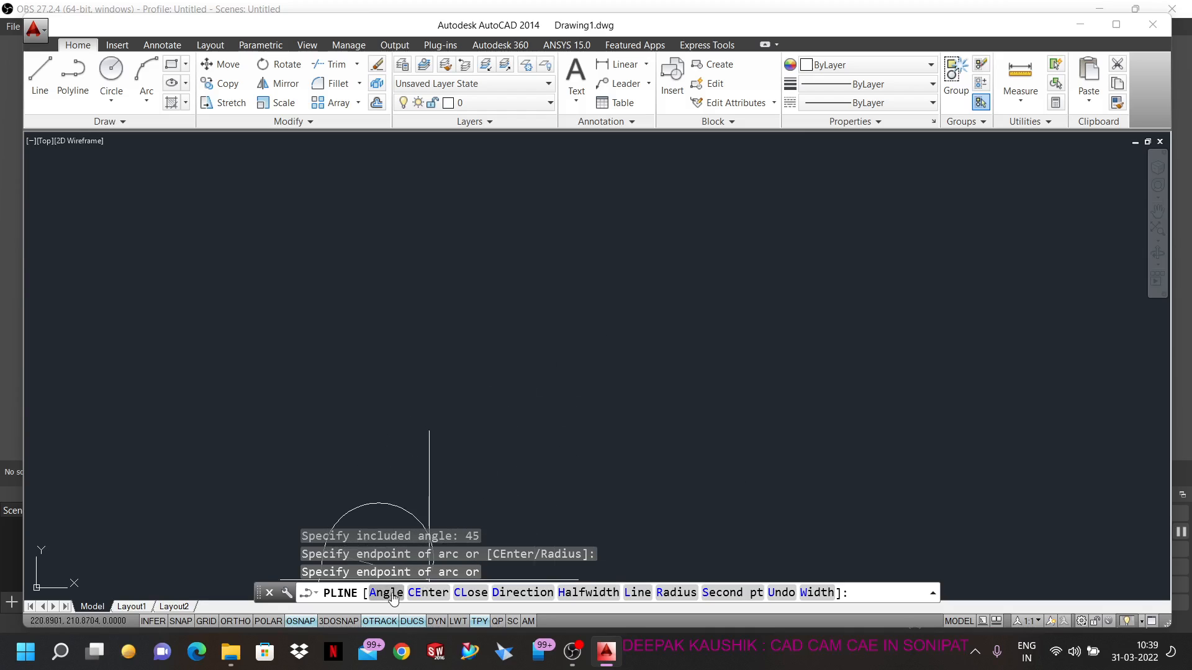
{"action": "left_click", "coordinate": [426, 593]}
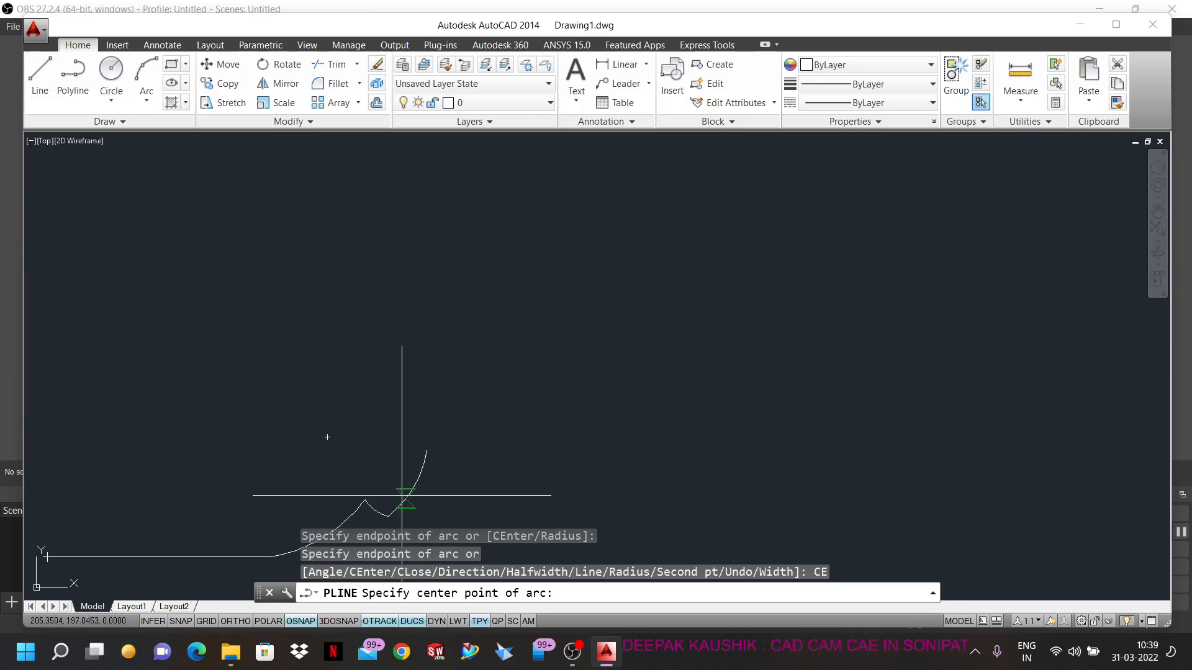
{"action": "left_click", "coordinate": [395, 382]}
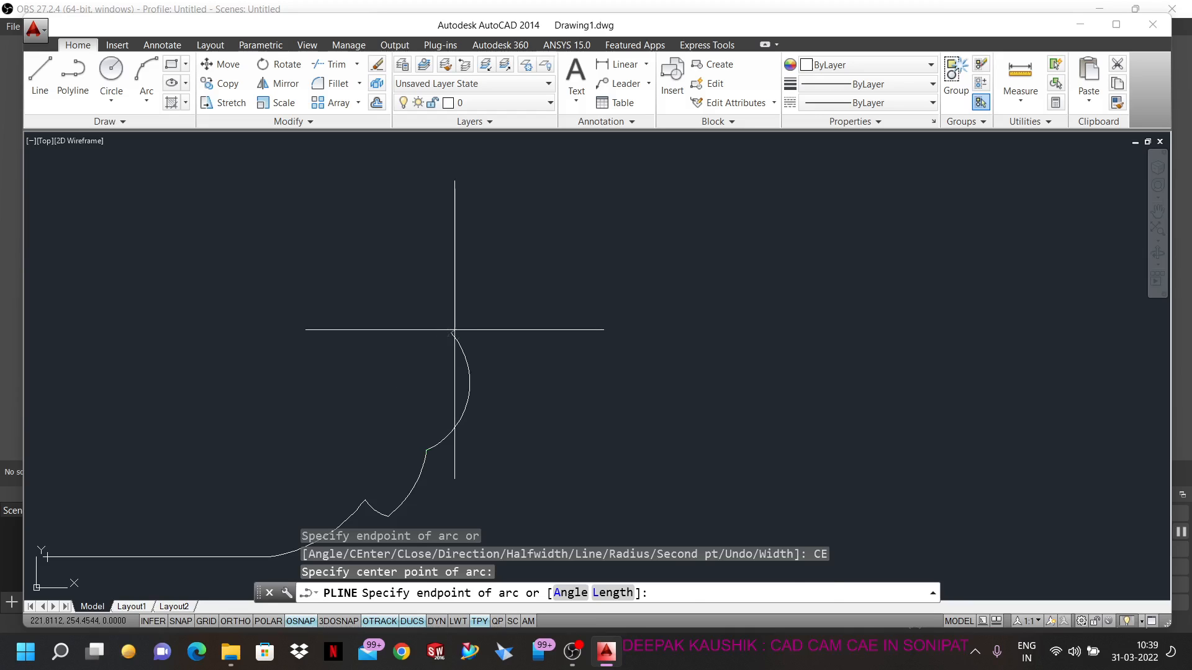
{"action": "left_click", "coordinate": [454, 329]}
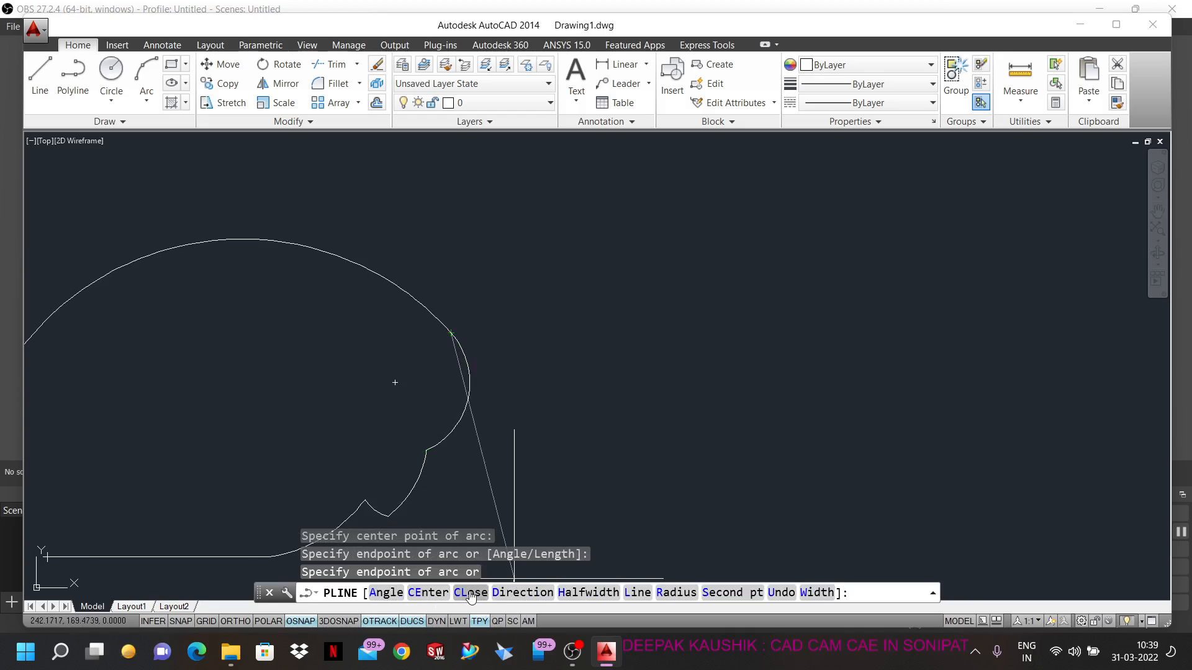
- Close the polyline back to its start point with an arc segment
{"action": "scroll", "coordinate": [487, 352], "scroll_direction": "down", "scroll_amount": 5}
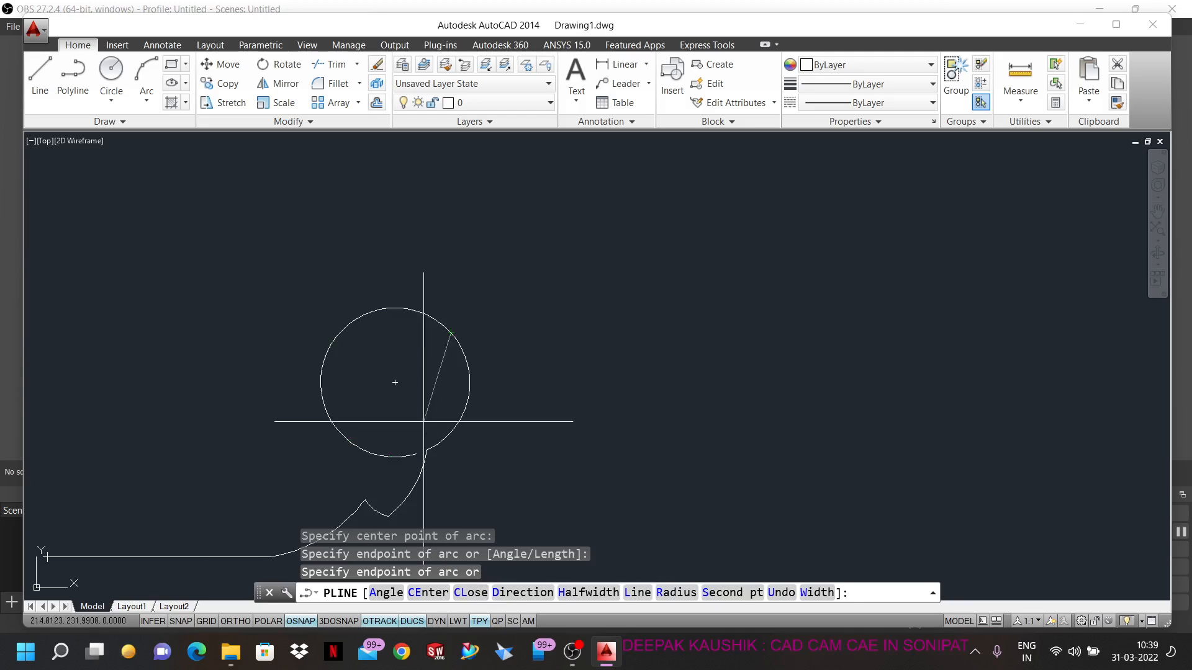
{"action": "scroll", "coordinate": [473, 472], "scroll_direction": "up", "scroll_amount": 5}
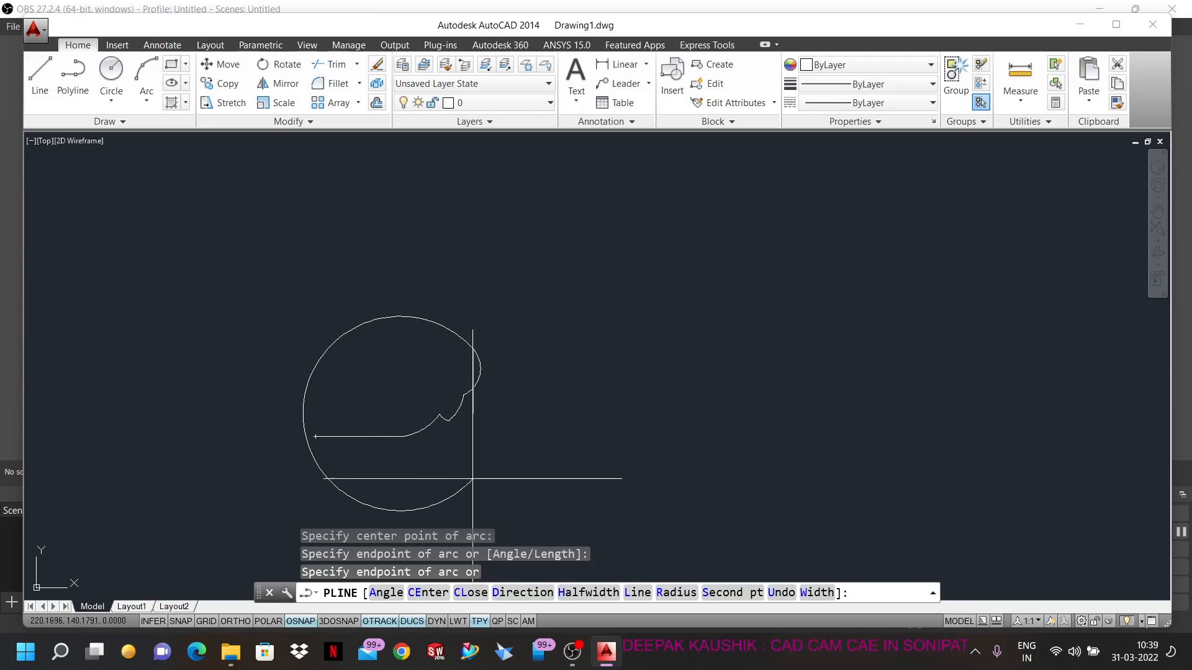
{"action": "left_click", "coordinate": [475, 596]}
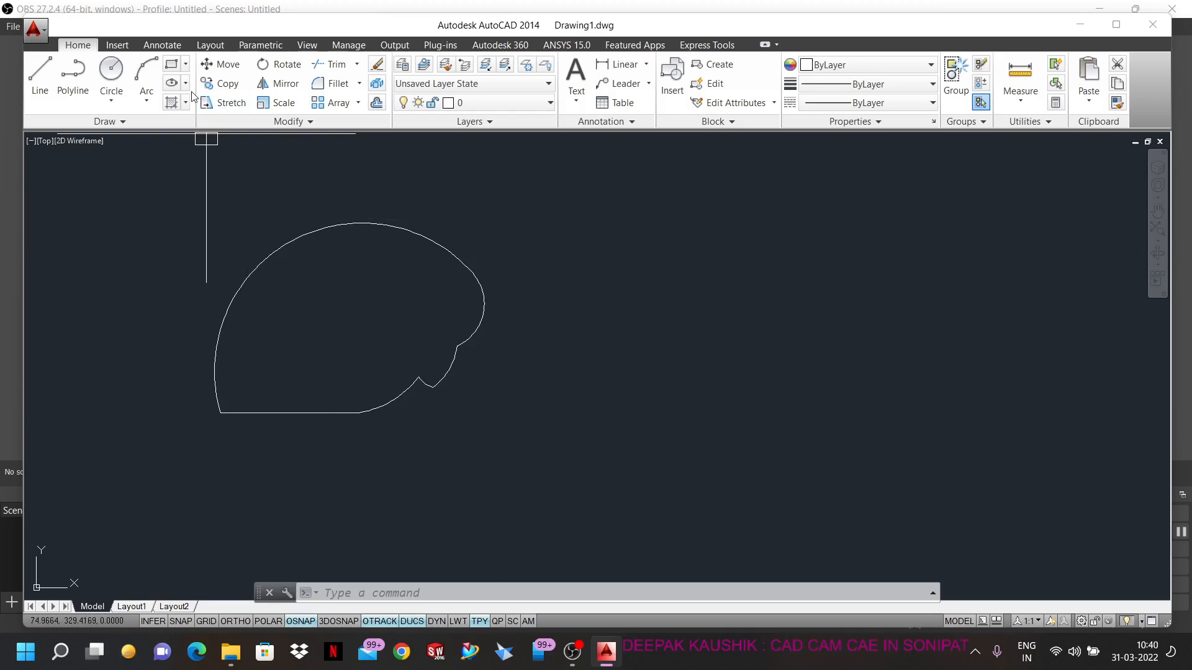
- Start a new polyline below and to the right of the closed shape and switch it to arc mode
{"action": "left_click", "coordinate": [73, 79]}
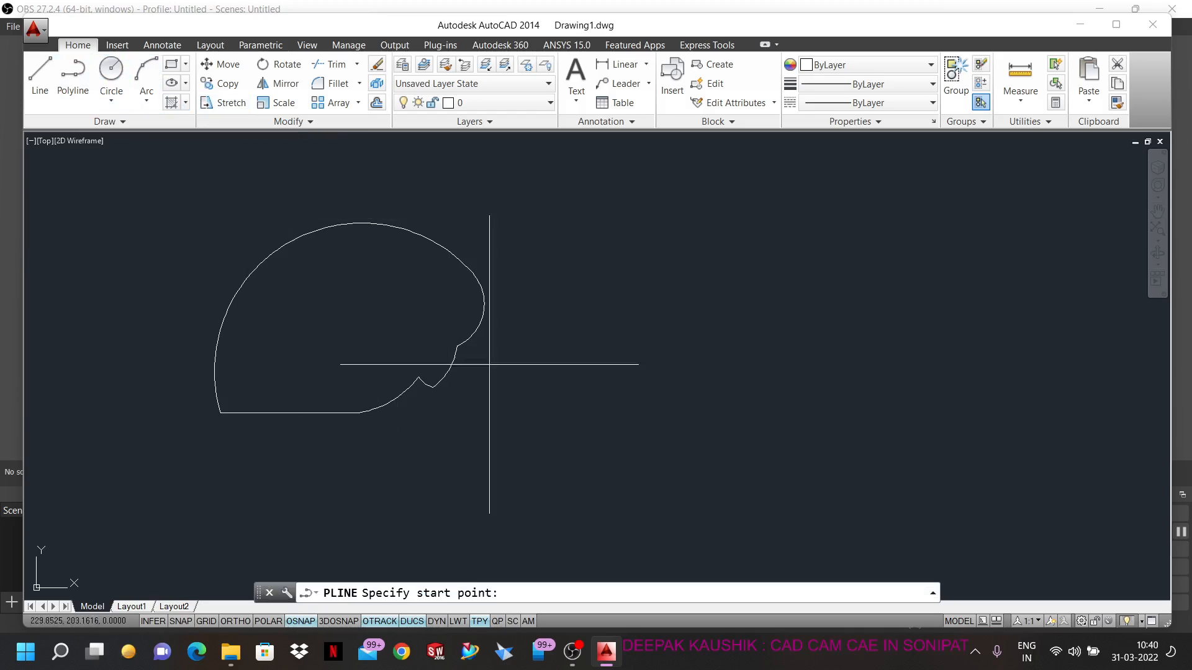
{"action": "left_click", "coordinate": [591, 454]}
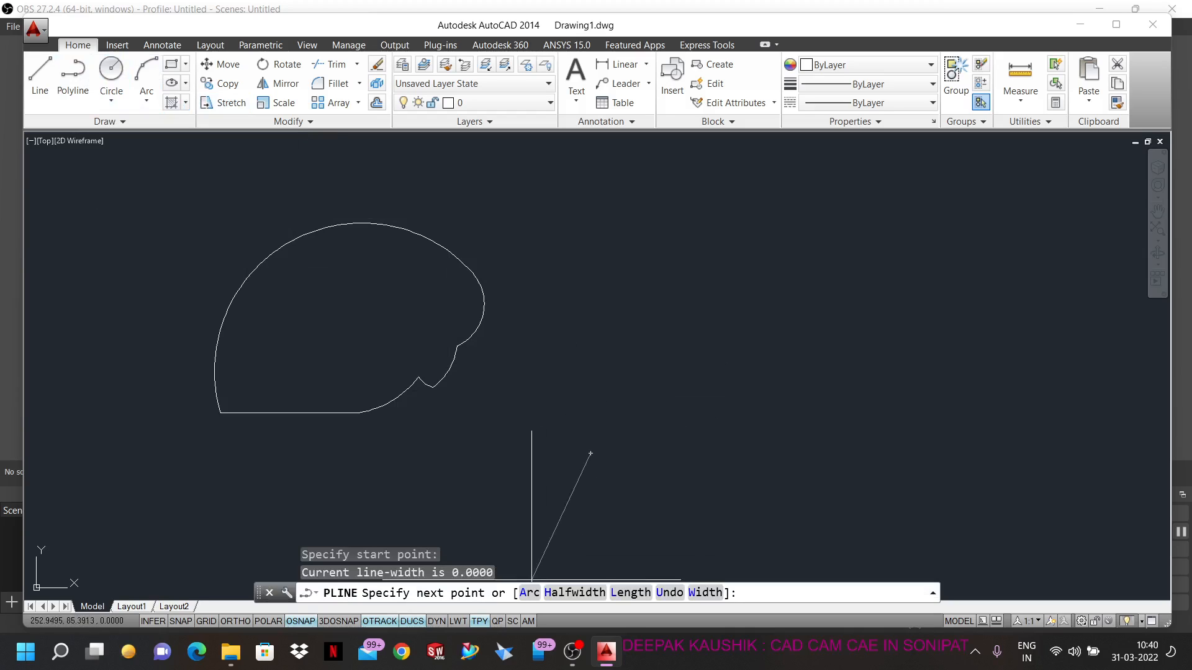
{"action": "type", "text": "A"}
{"action": "key", "text": "Return"}
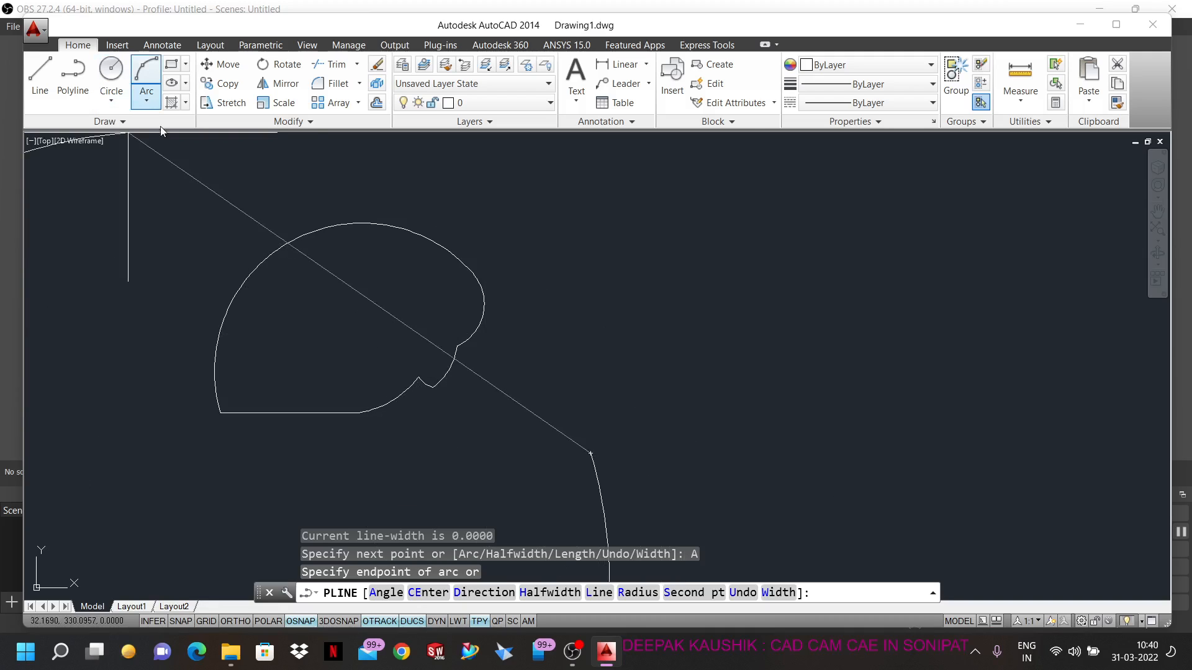
- Draw an arc with the Direction option, starting tangent upward and ending up-right, and continue it with a tangent arc down to the right
{"action": "left_click", "coordinate": [484, 592]}
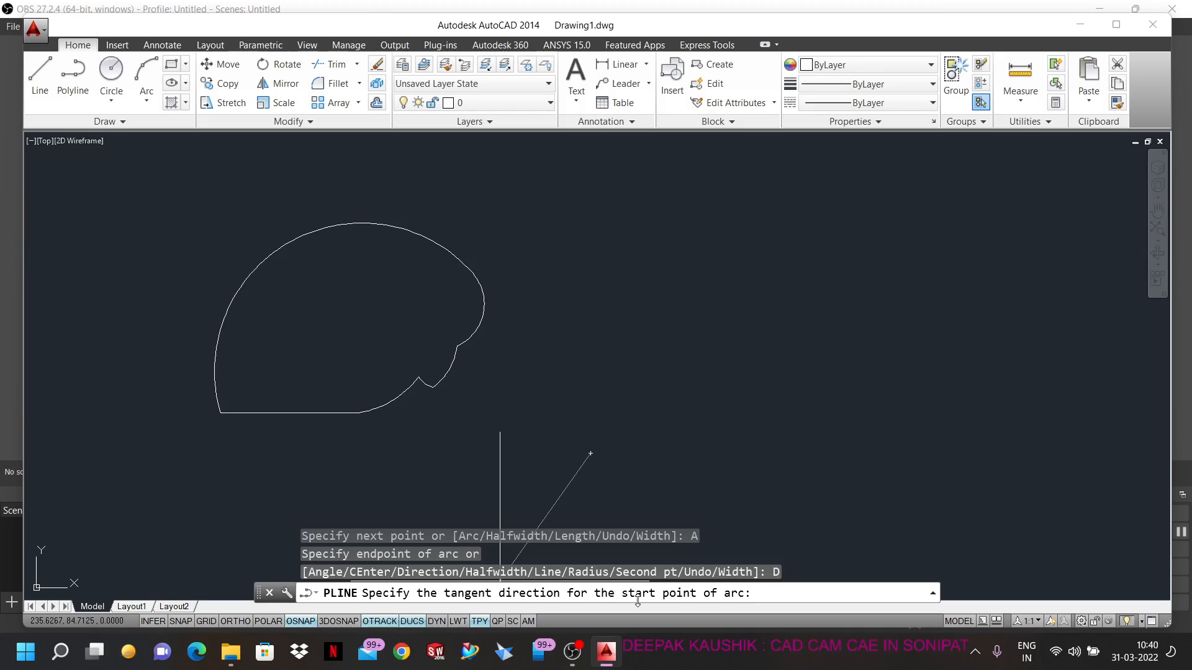
{"action": "scroll", "coordinate": [606, 411], "scroll_direction": "down", "scroll_amount": 5}
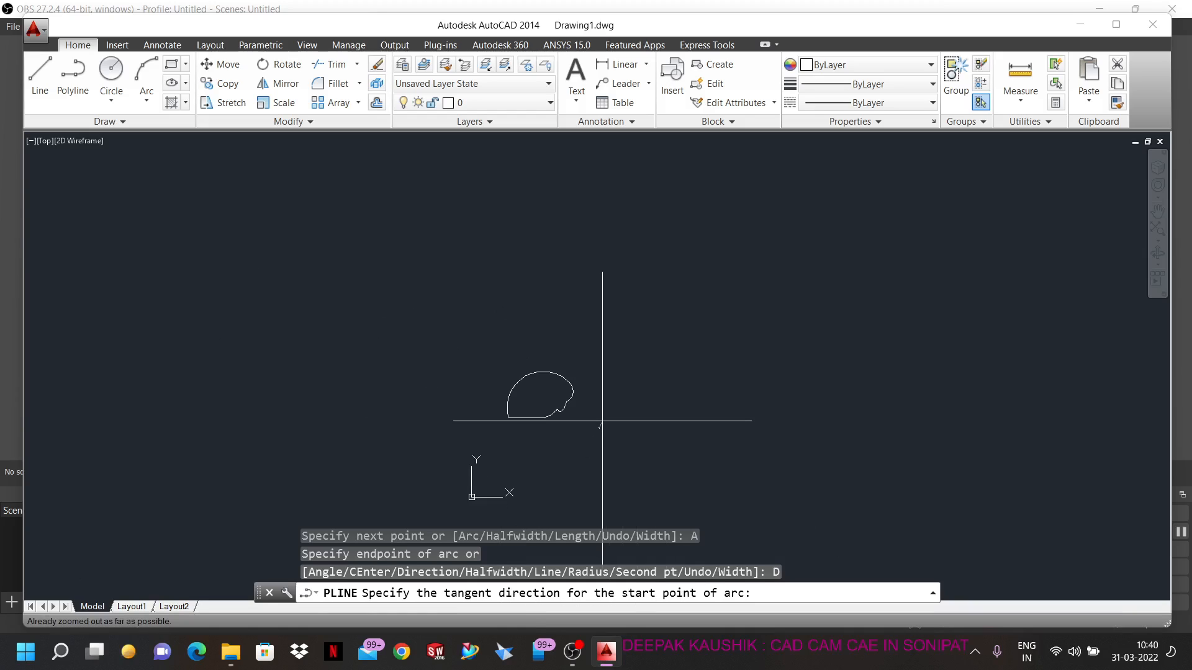
{"action": "scroll", "coordinate": [606, 420], "scroll_direction": "up", "scroll_amount": 7}
{"action": "left_click", "coordinate": [564, 420]}
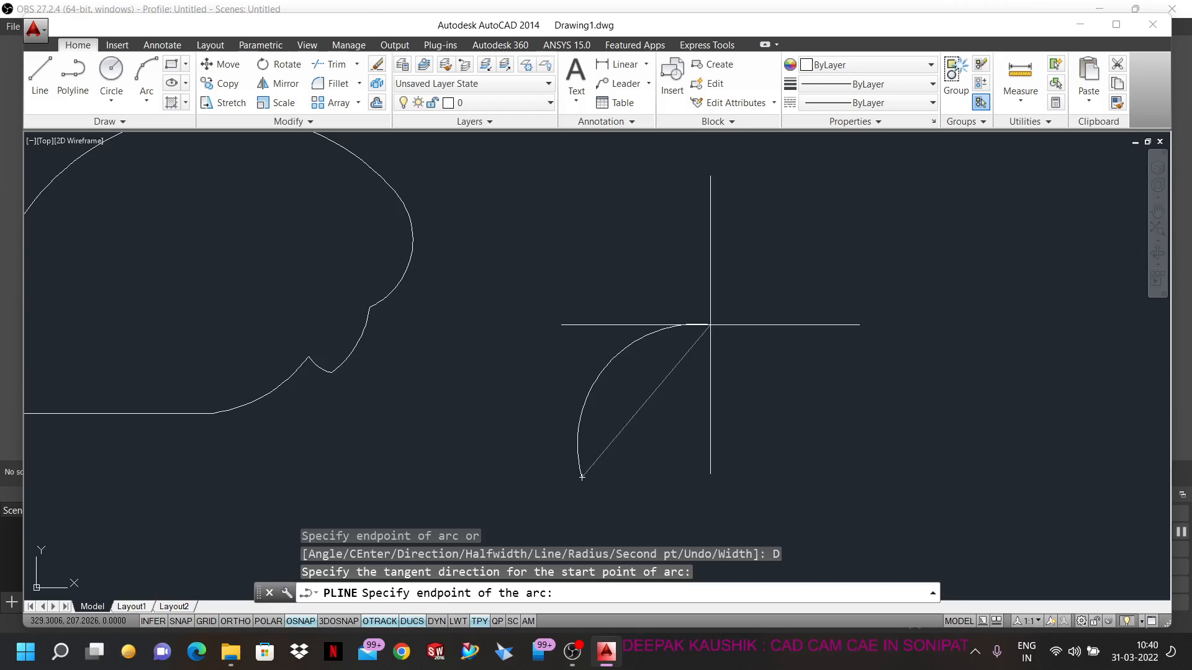
{"action": "left_click", "coordinate": [710, 324]}
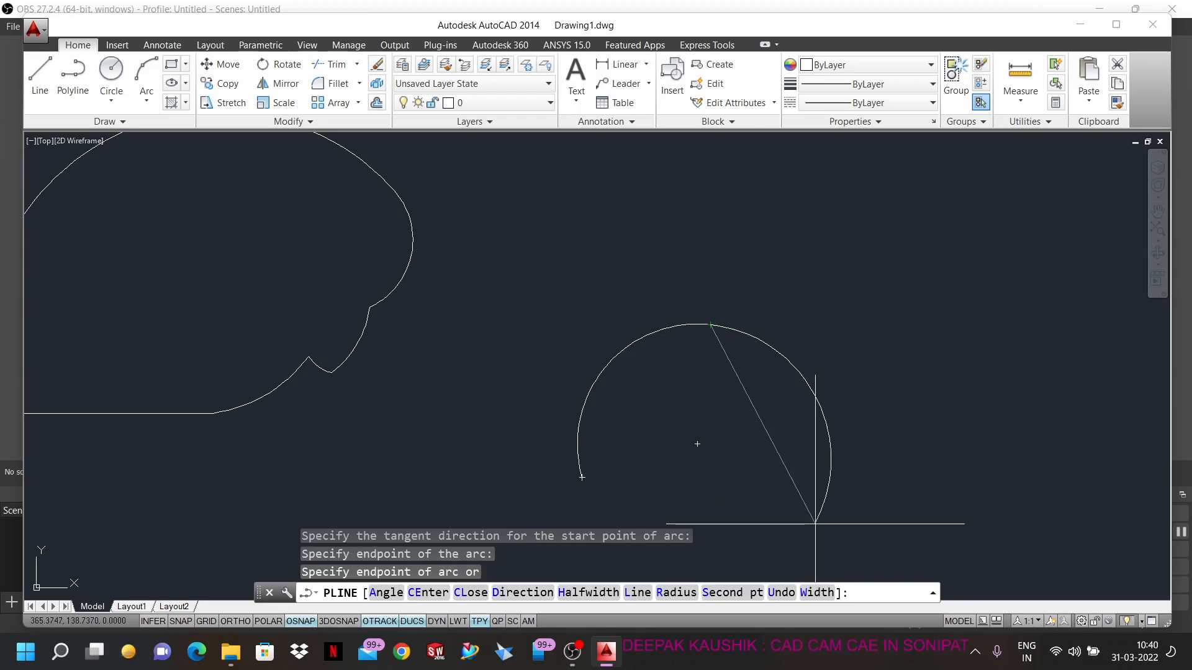
{"action": "left_click", "coordinate": [826, 484]}
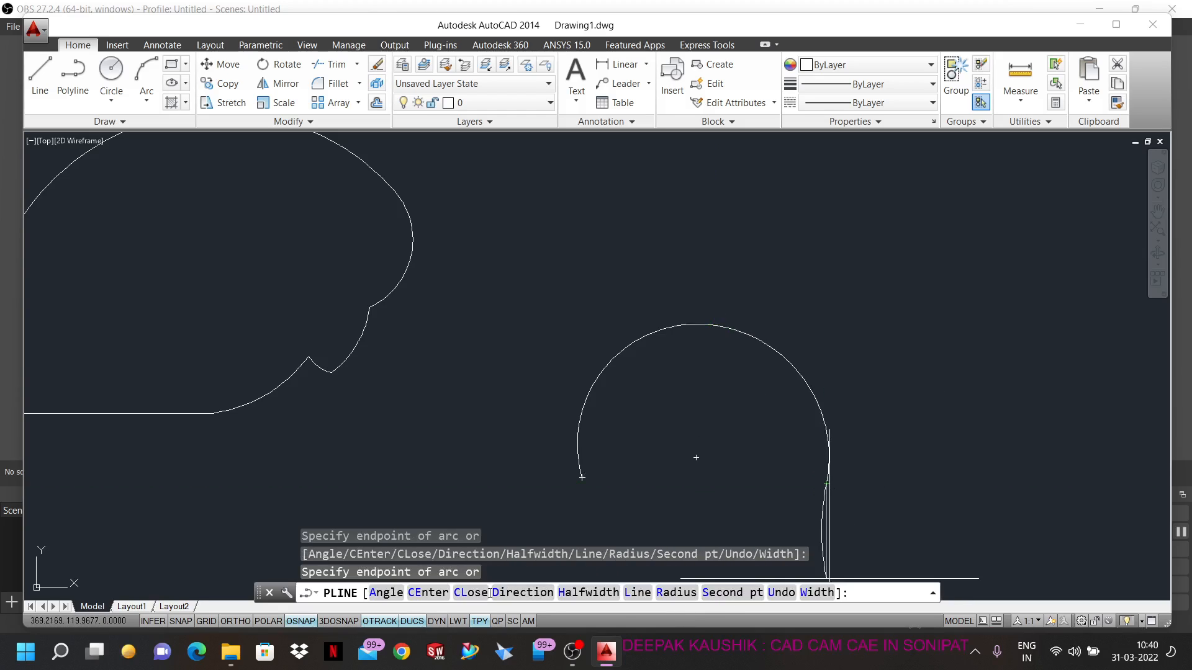
- Add an arc using the Direction option, with its tangent pointing down-right and its end below its start, and end the polyline
{"action": "left_click", "coordinate": [516, 593]}
{"action": "scroll", "coordinate": [815, 439], "scroll_direction": "down", "scroll_amount": 4}
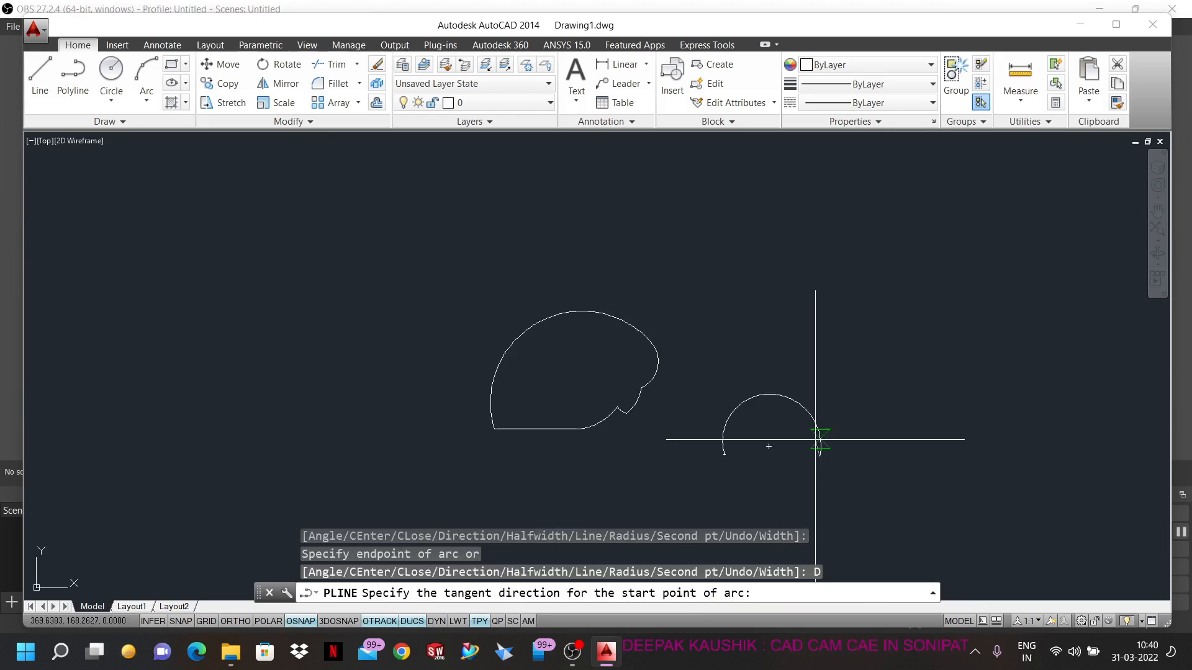
{"action": "left_click", "coordinate": [146, 99]}
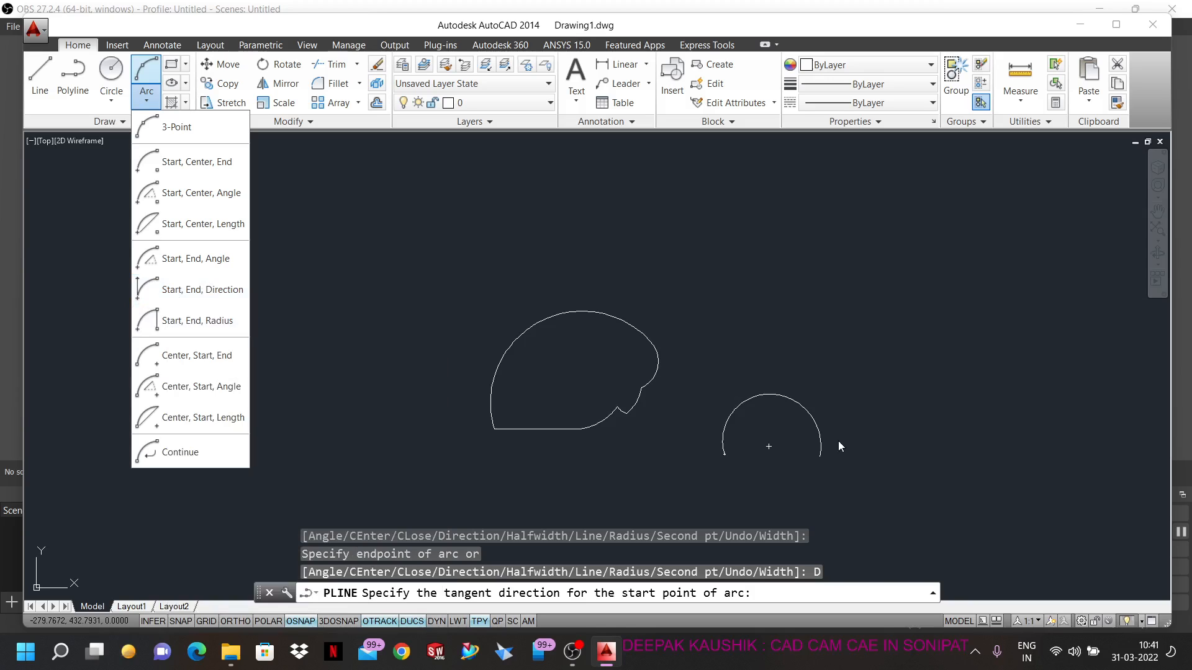
{"action": "left_click", "coordinate": [764, 414]}
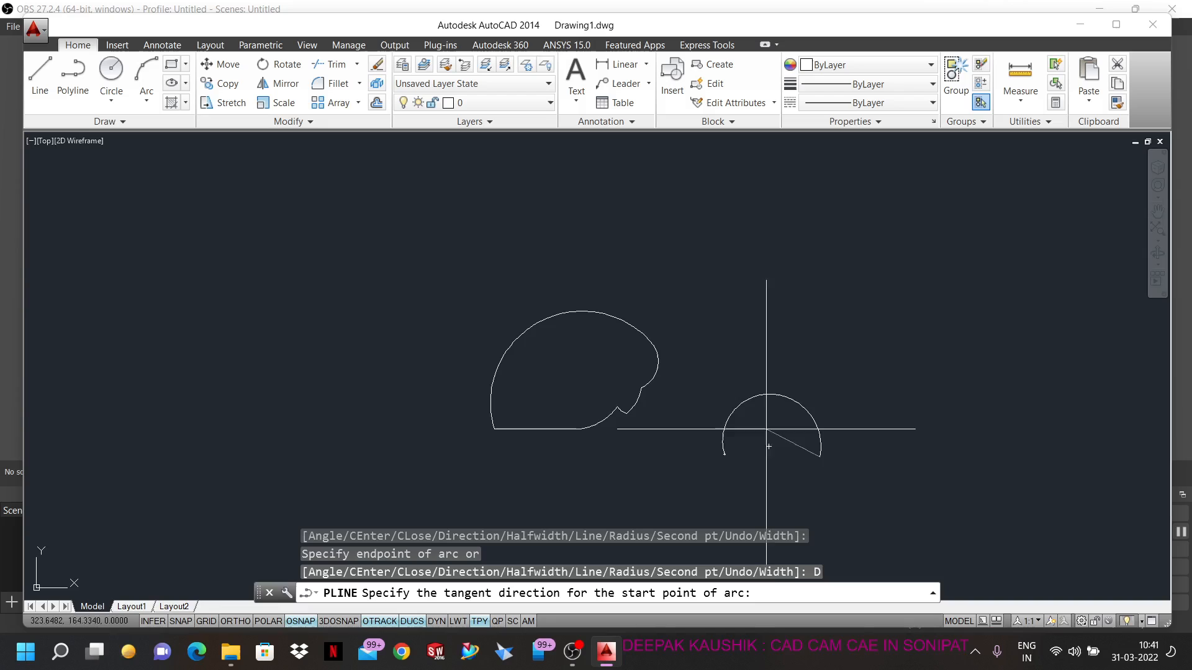
{"action": "scroll", "coordinate": [822, 457], "scroll_direction": "down", "scroll_amount": 2}
{"action": "scroll", "coordinate": [822, 457], "scroll_direction": "up", "scroll_amount": 4}
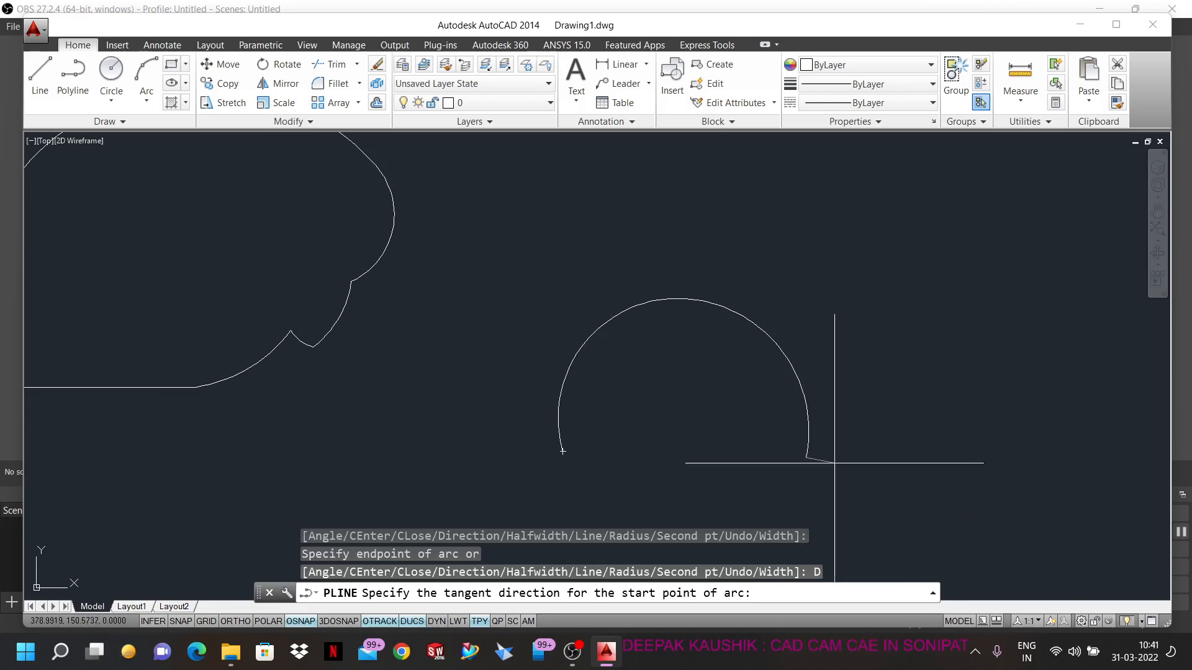
{"action": "left_click", "coordinate": [903, 490]}
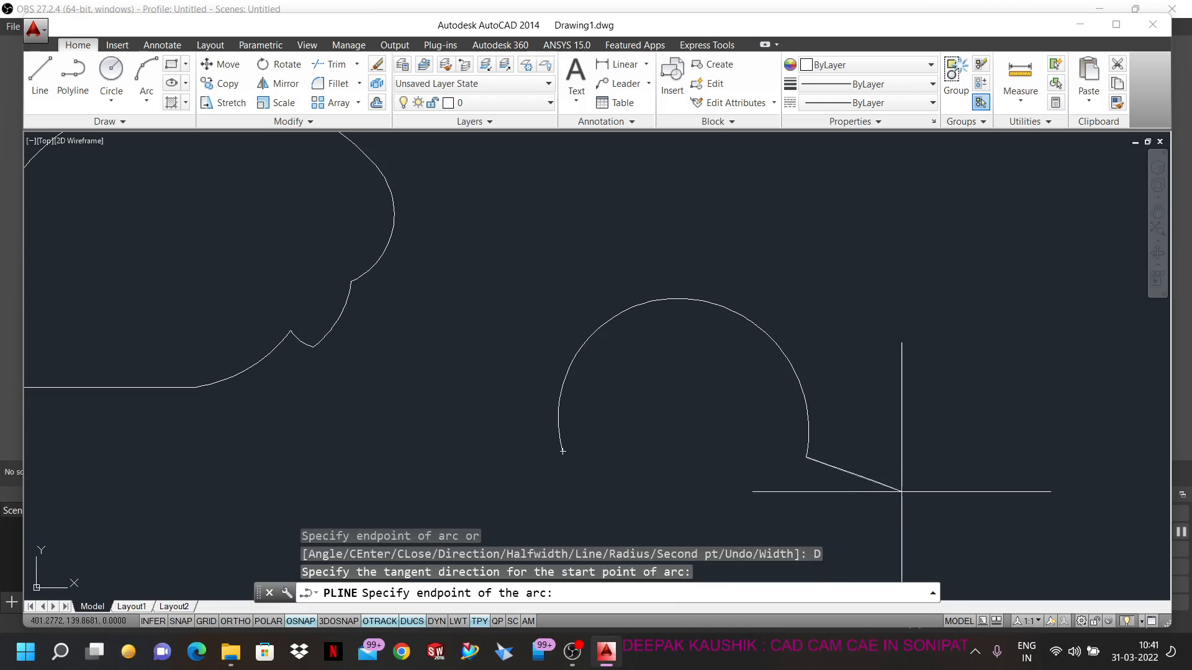
{"action": "scroll", "coordinate": [858, 478], "scroll_direction": "down", "scroll_amount": 4}
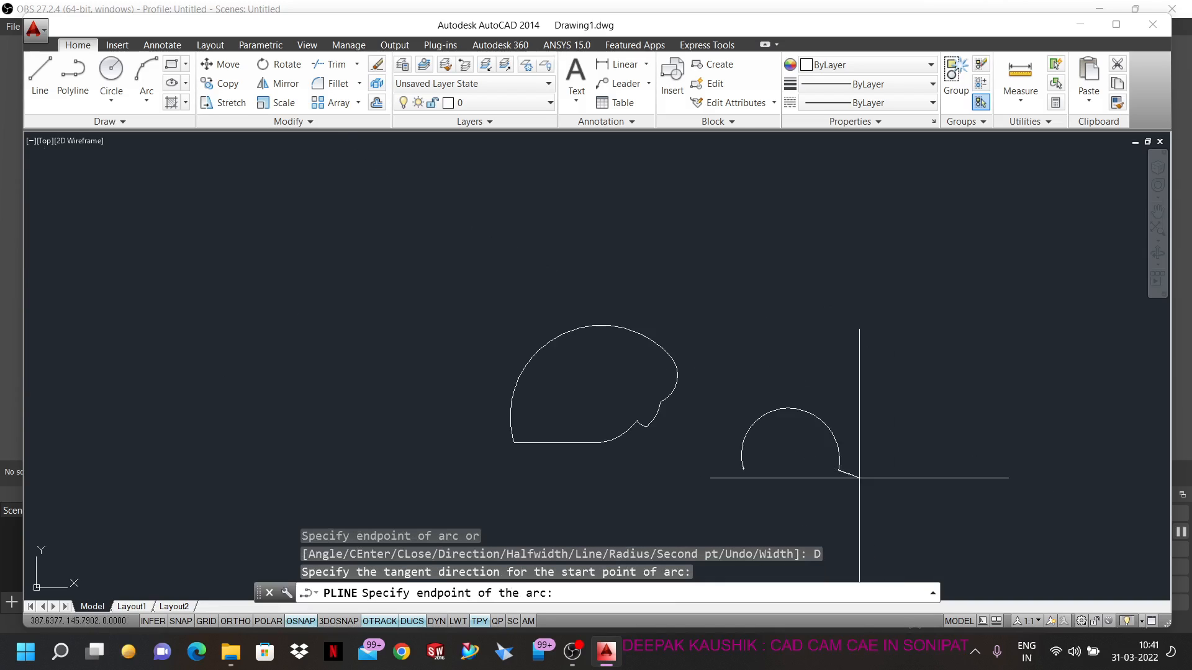
{"action": "left_click", "coordinate": [818, 549]}
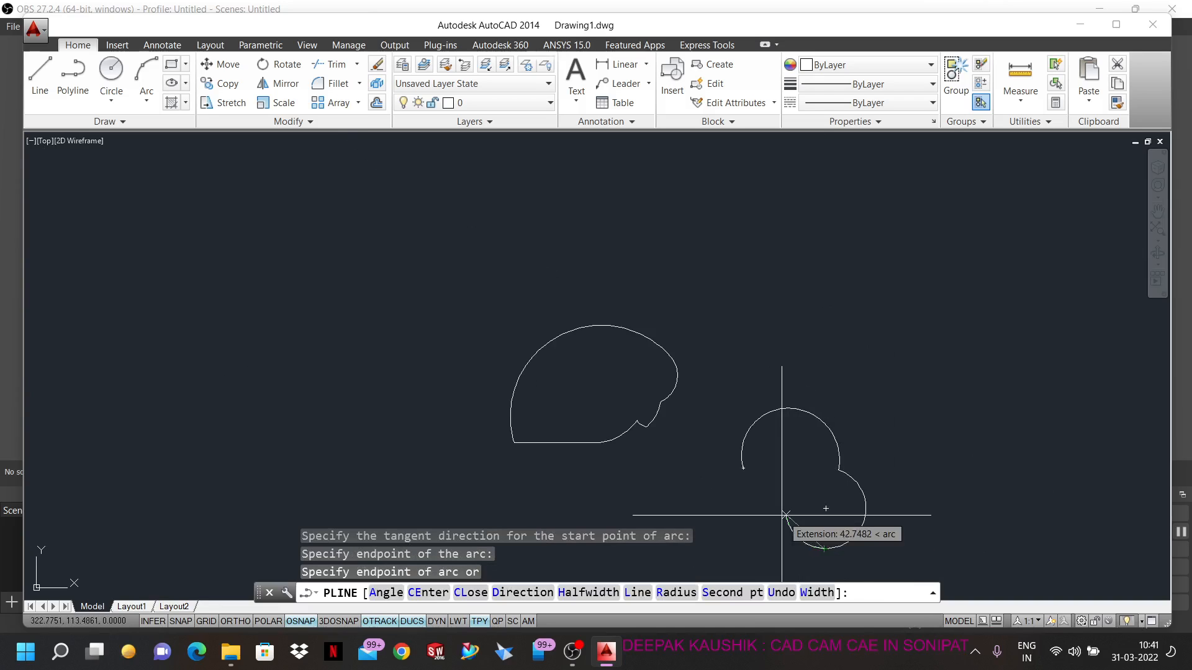
{"action": "key", "text": "Escape"}
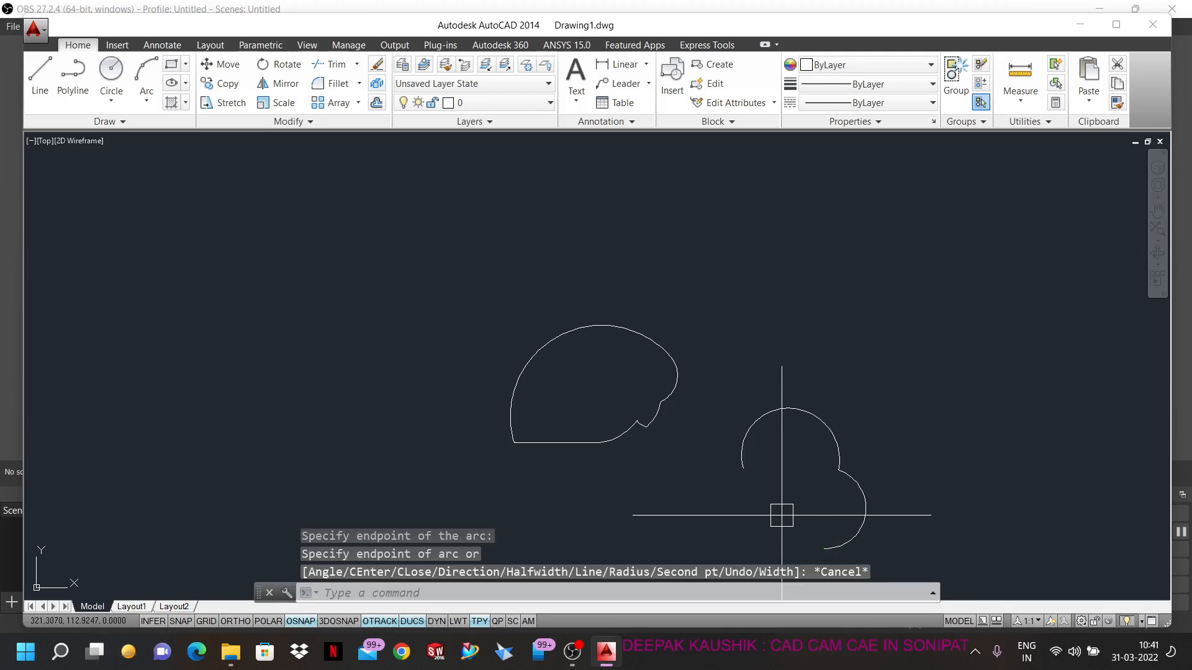
- Start a new polyline to the left of the existing shapes and turn on Ortho mode
{"action": "scroll", "coordinate": [680, 397], "scroll_direction": "down", "scroll_amount": 2}
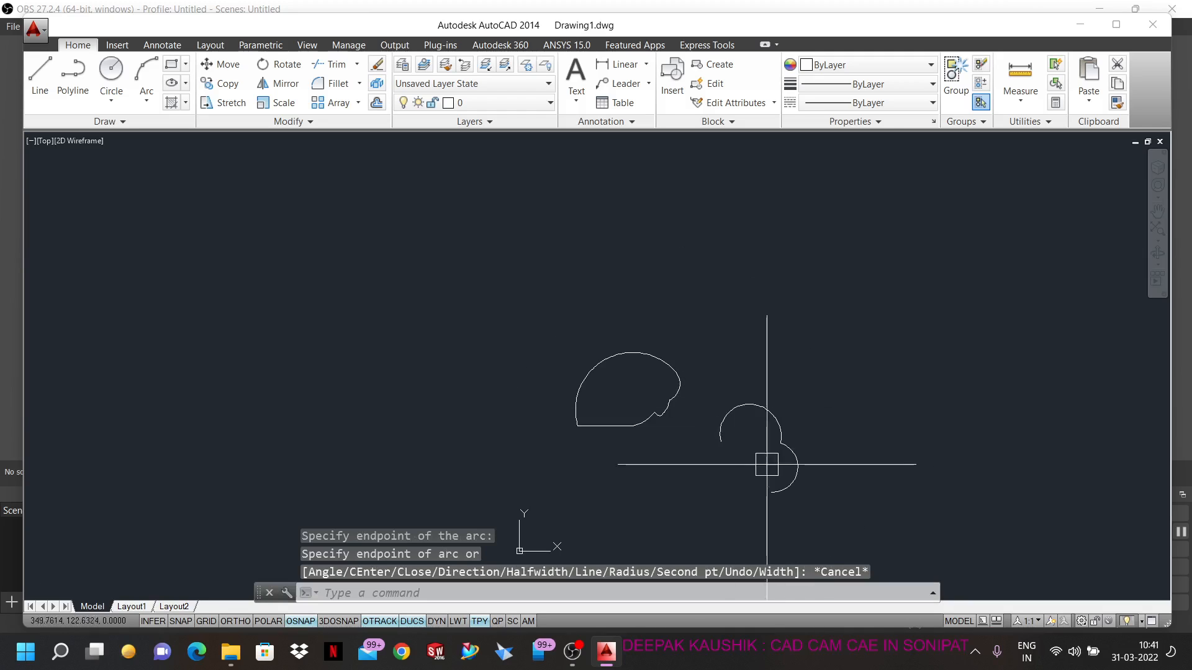
{"action": "scroll", "coordinate": [788, 489], "scroll_direction": "up", "scroll_amount": 2}
{"action": "scroll", "coordinate": [725, 367], "scroll_direction": "down", "scroll_amount": 2}
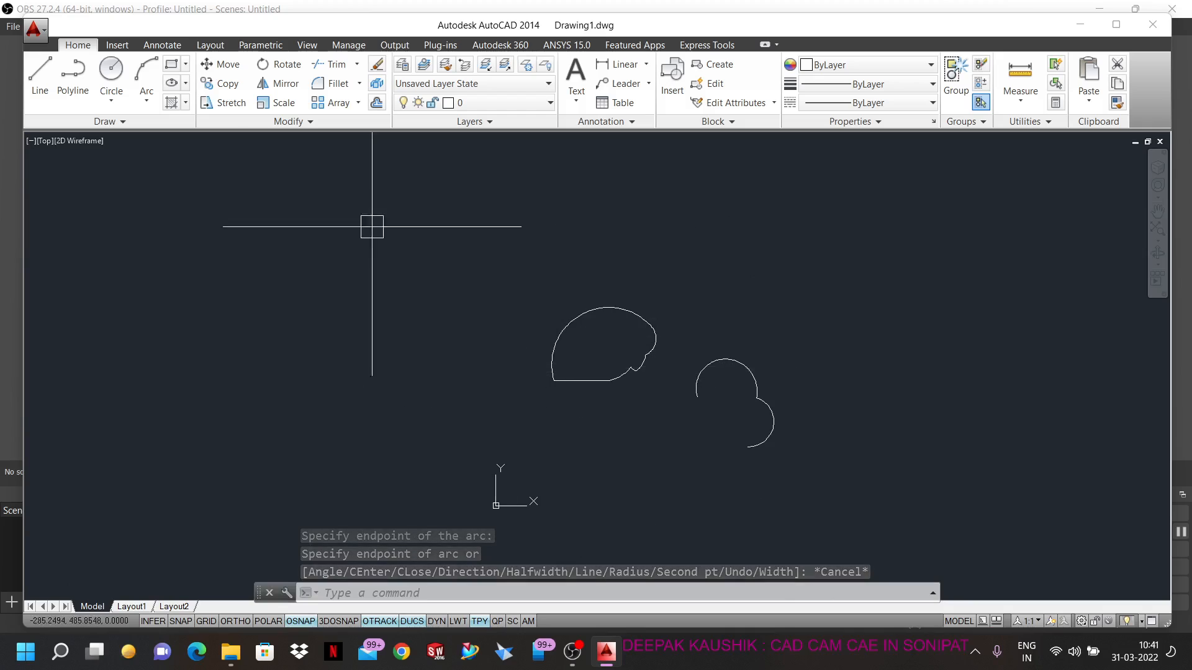
{"action": "left_click", "coordinate": [72, 74]}
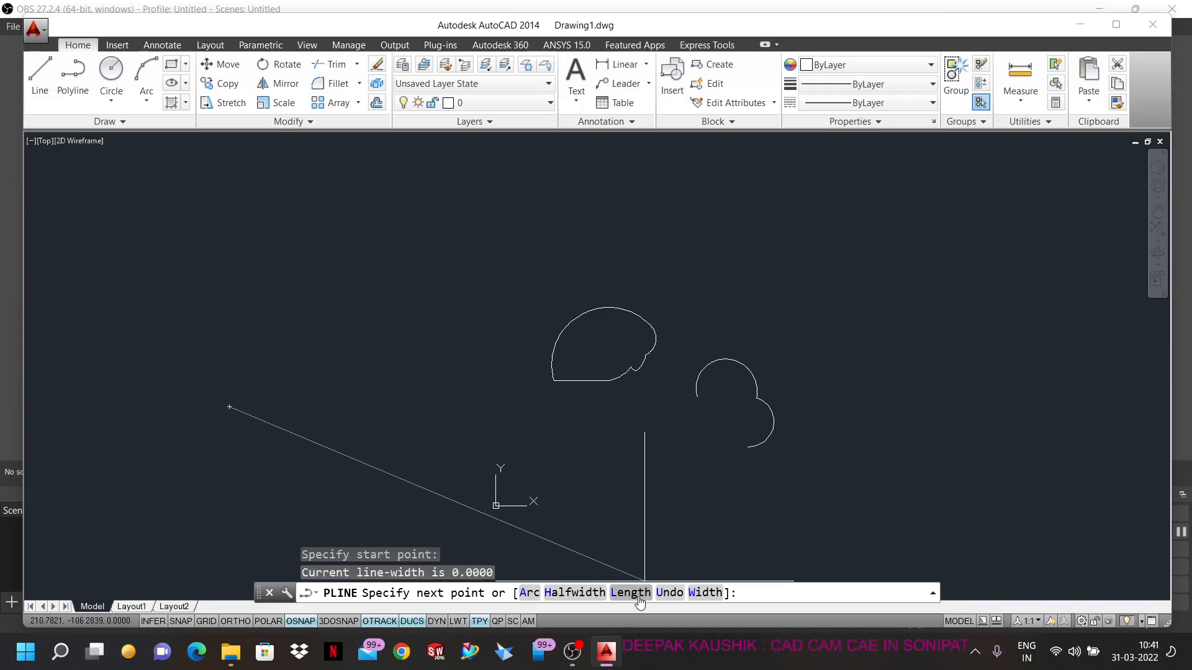
{"action": "scroll", "coordinate": [214, 472], "scroll_direction": "down", "scroll_amount": 2}
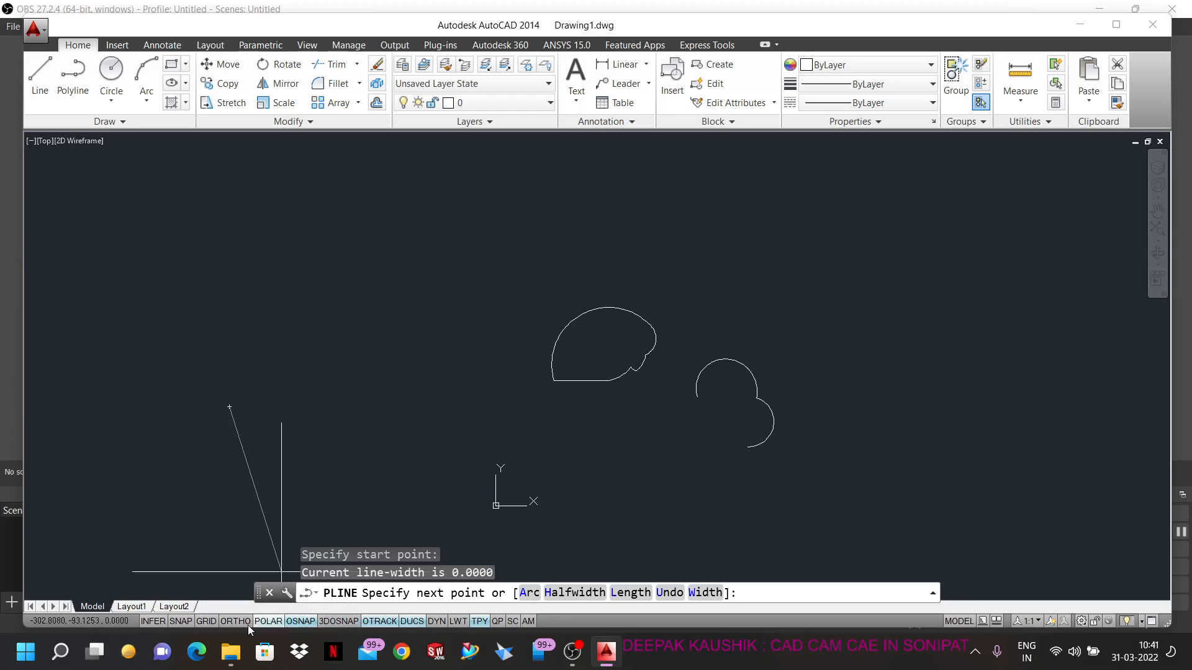
{"action": "left_click", "coordinate": [236, 621]}
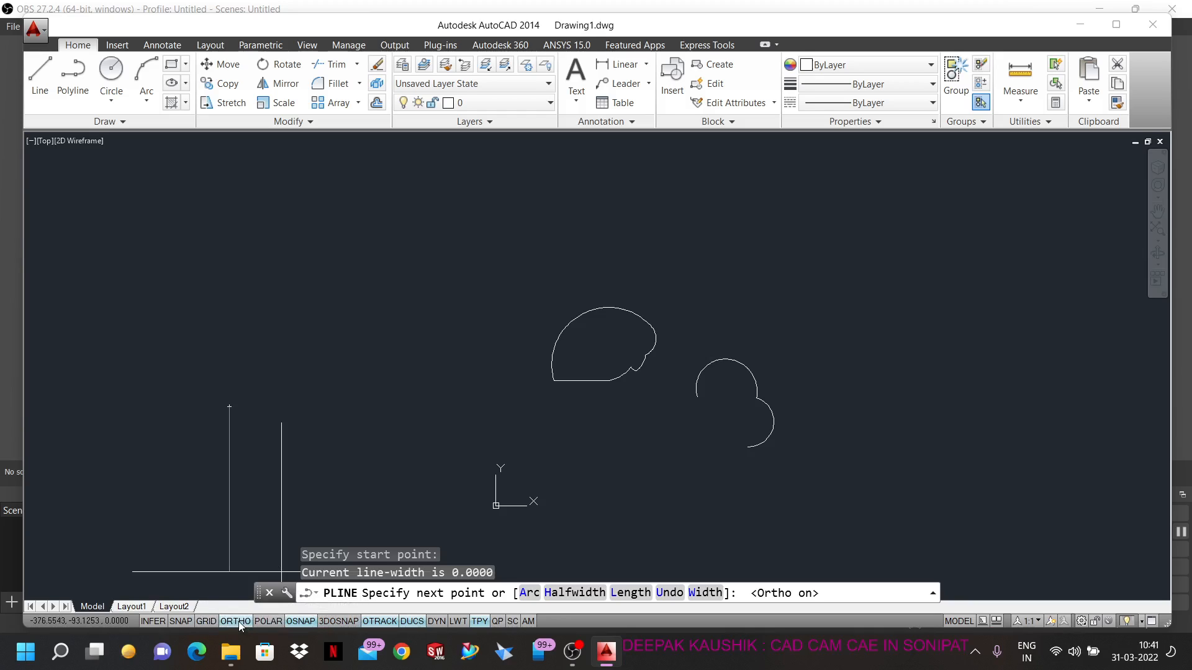
- Draw a 100-unit polyline segment straight up, followed by a 50-unit segment to the right
{"action": "scroll", "coordinate": [240, 463], "scroll_direction": "up", "scroll_amount": 2}
{"action": "scroll", "coordinate": [241, 462], "scroll_direction": "up", "scroll_amount": 1}
{"action": "scroll", "coordinate": [567, 491], "scroll_direction": "down", "scroll_amount": 3}
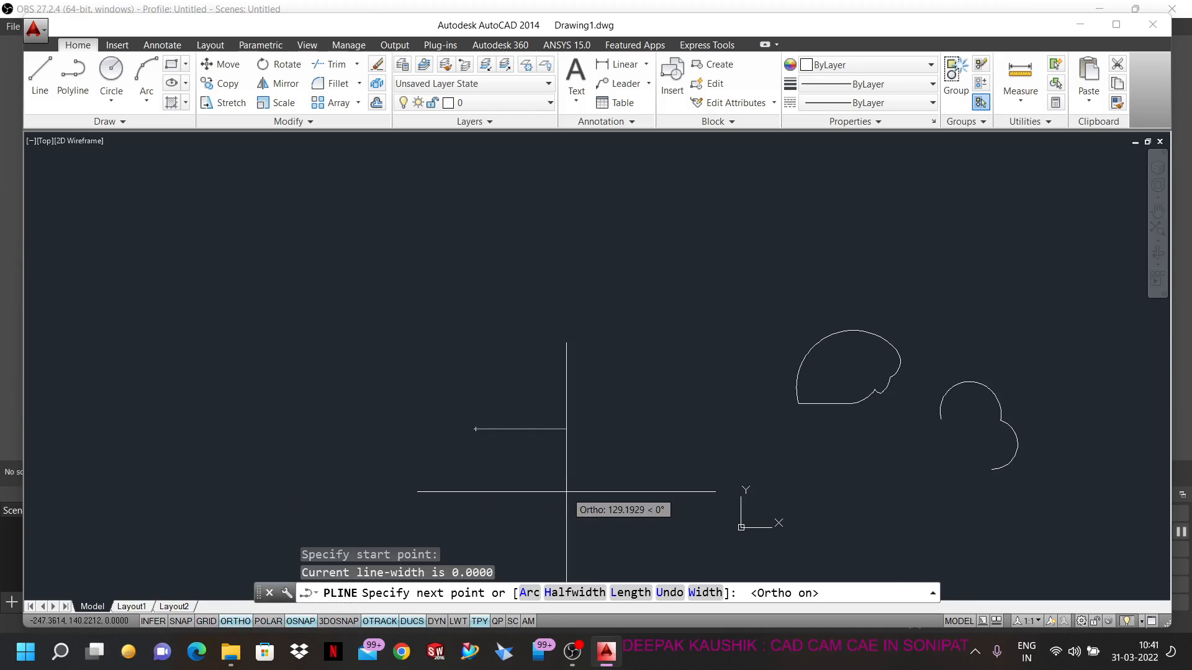
{"action": "scroll", "coordinate": [507, 399], "scroll_direction": "up", "scroll_amount": 3}
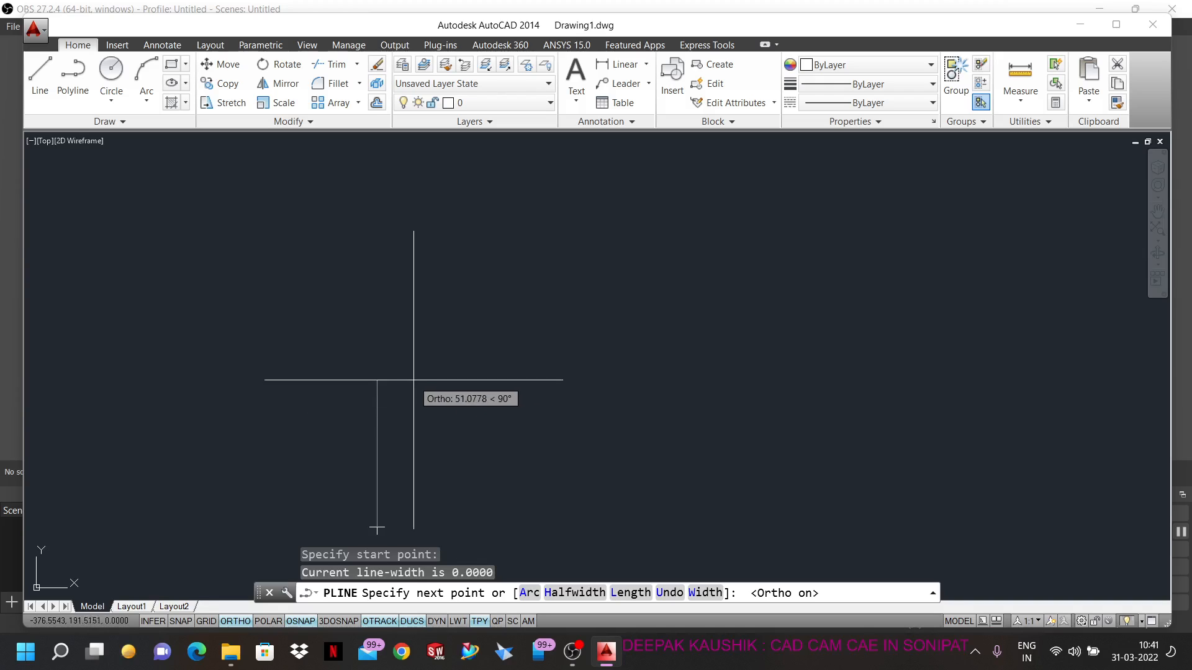
{"action": "type", "text": "1"}
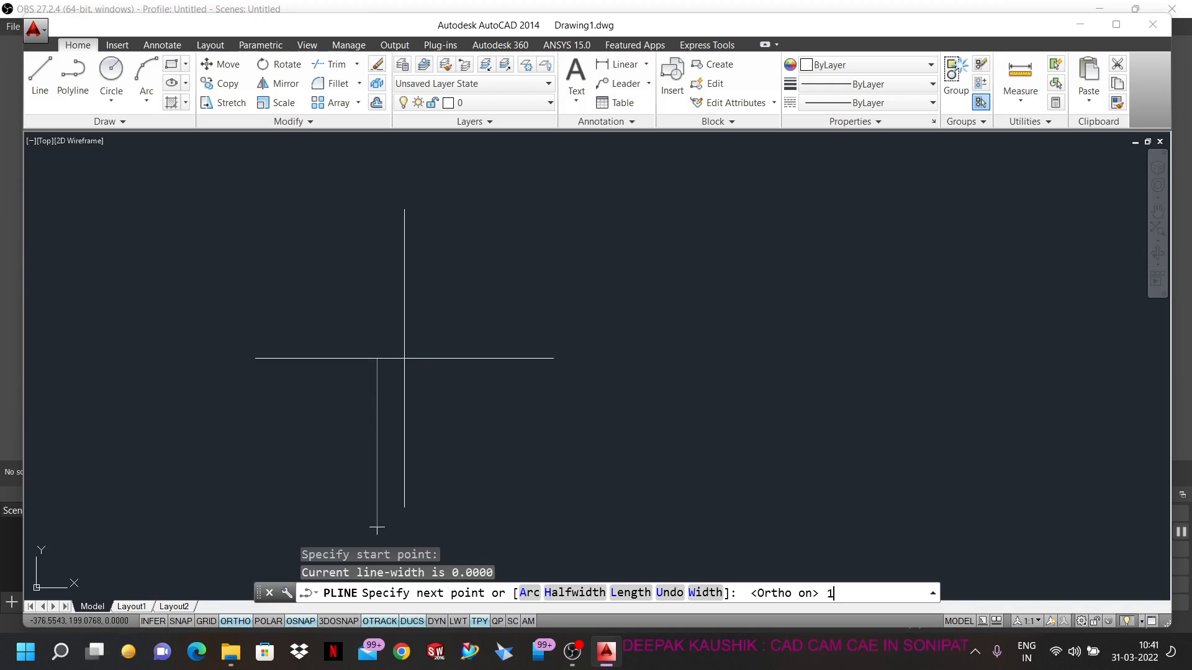
{"action": "type", "text": "00"}
{"action": "key", "text": "Return"}
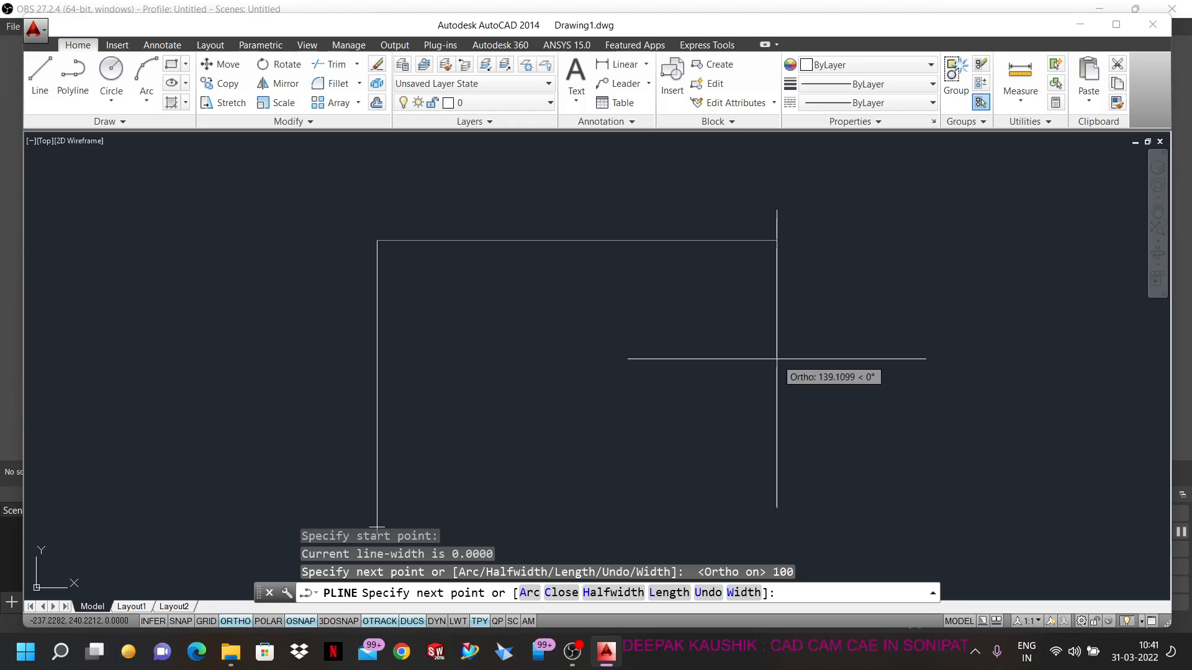
{"action": "type", "text": "50"}
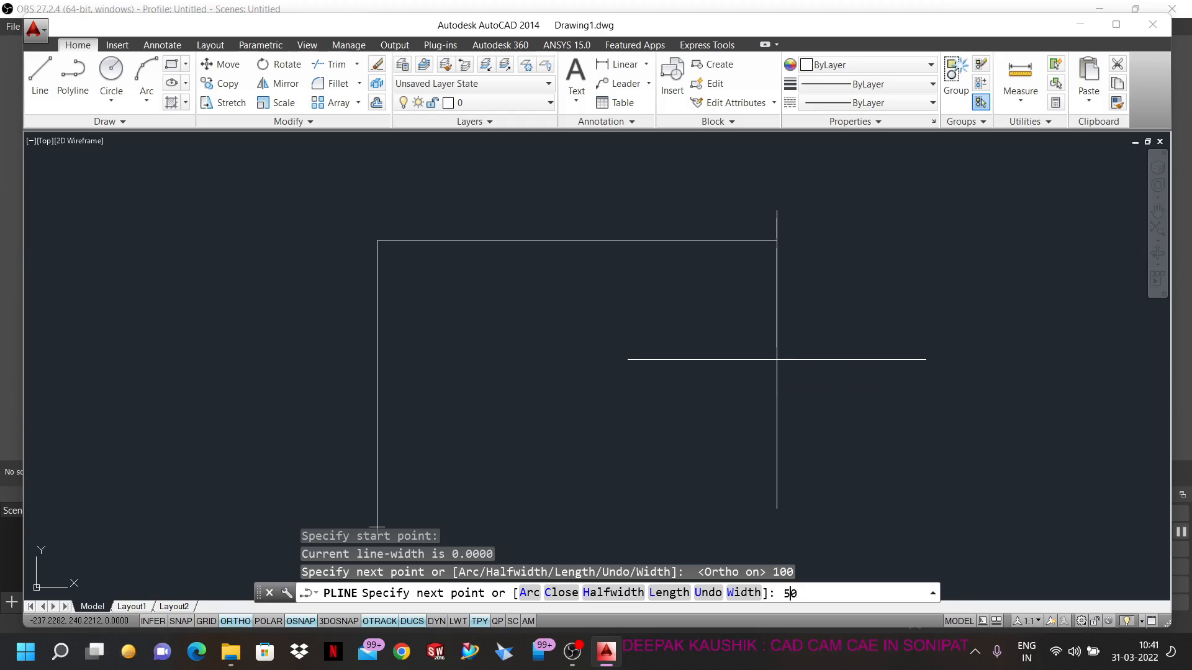
{"action": "key", "text": "Return"}
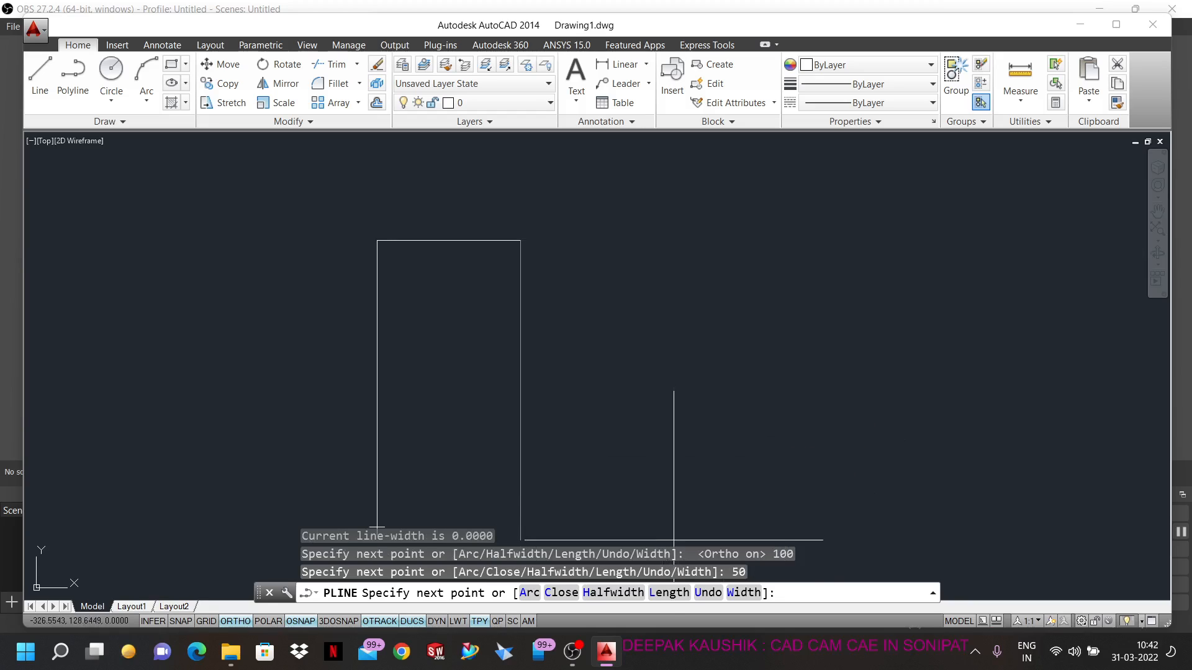
- Extend the polyline 500 units along its last segment's direction using the Length option
{"action": "left_click", "coordinate": [670, 592]}
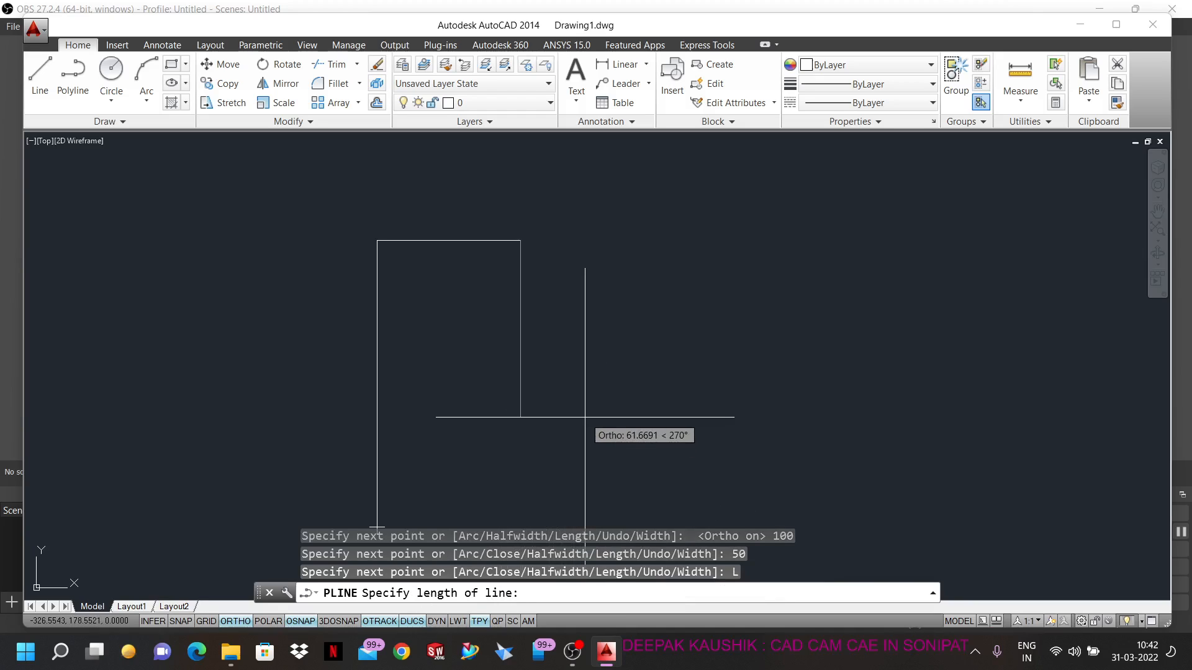
{"action": "type", "text": "500"}
{"action": "key", "text": "Return"}
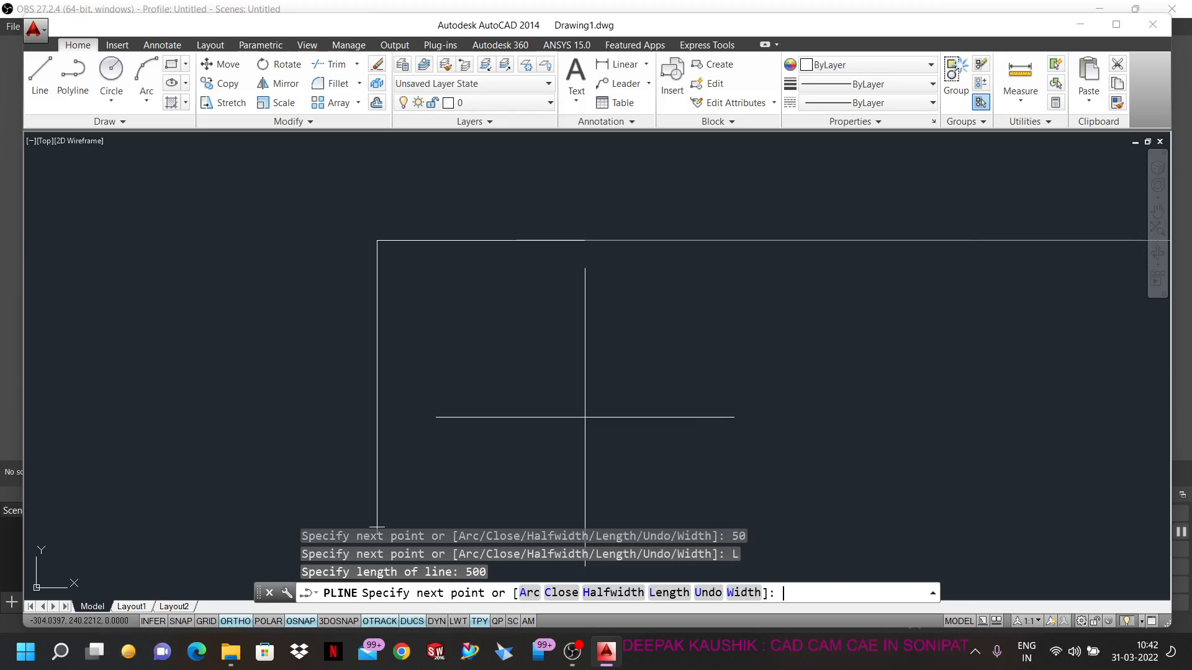
- Add a second 500-unit horizontal segment to the polyline's end using the Length option
{"action": "scroll", "coordinate": [482, 353], "scroll_direction": "down", "scroll_amount": 2}
{"action": "scroll", "coordinate": [481, 353], "scroll_direction": "down", "scroll_amount": 2}
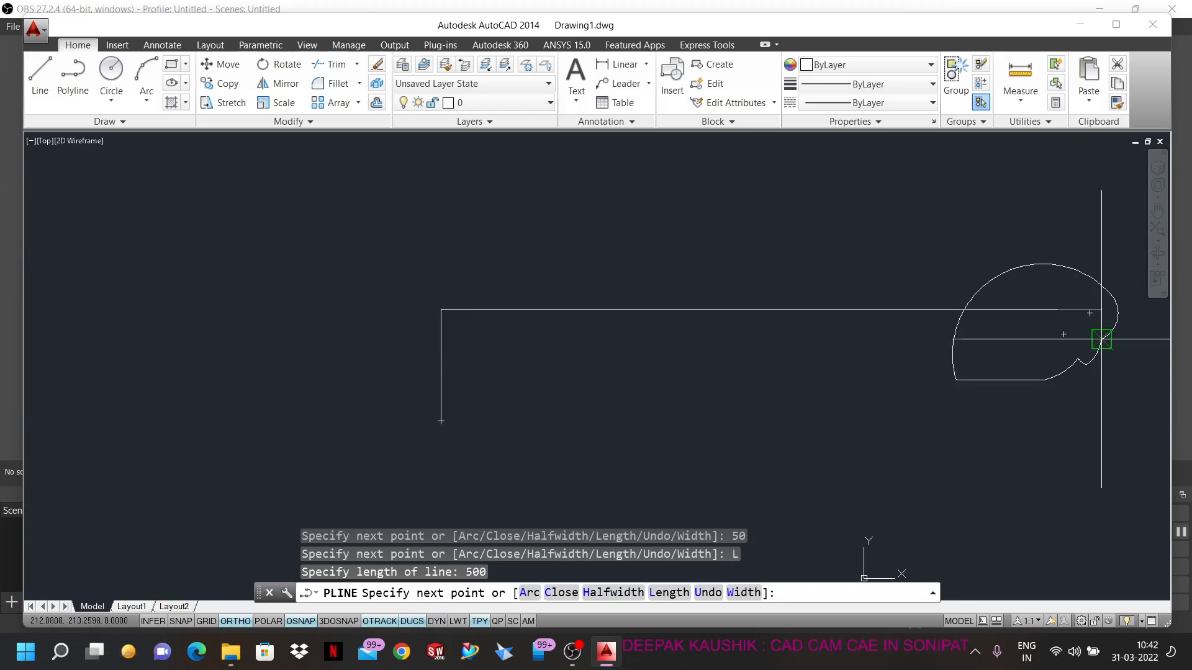
{"action": "scroll", "coordinate": [773, 422], "scroll_direction": "down", "scroll_amount": 2}
{"action": "scroll", "coordinate": [989, 345], "scroll_direction": "up", "scroll_amount": 6}
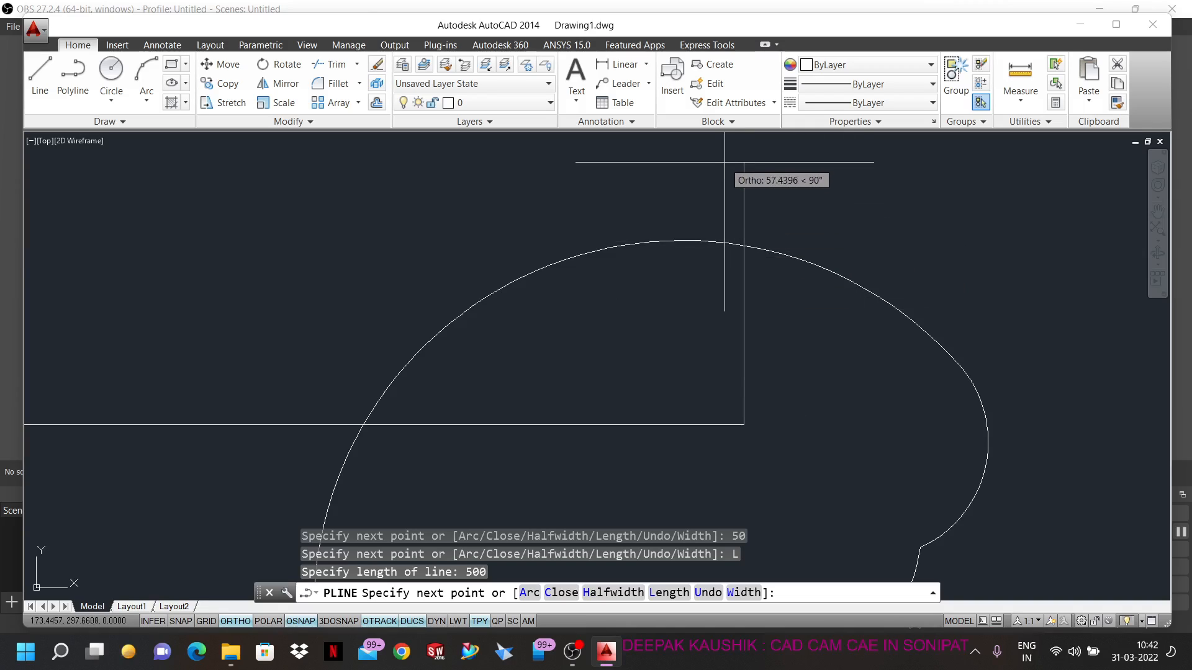
{"action": "left_click", "coordinate": [668, 593]}
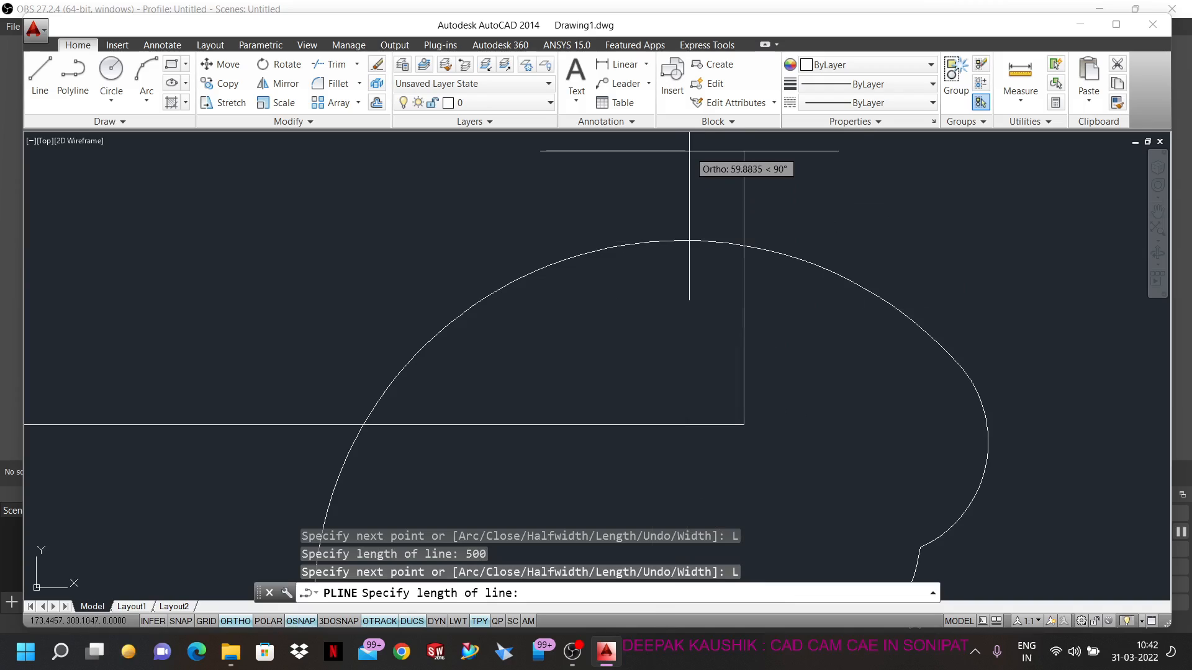
{"action": "type", "text": "5"}
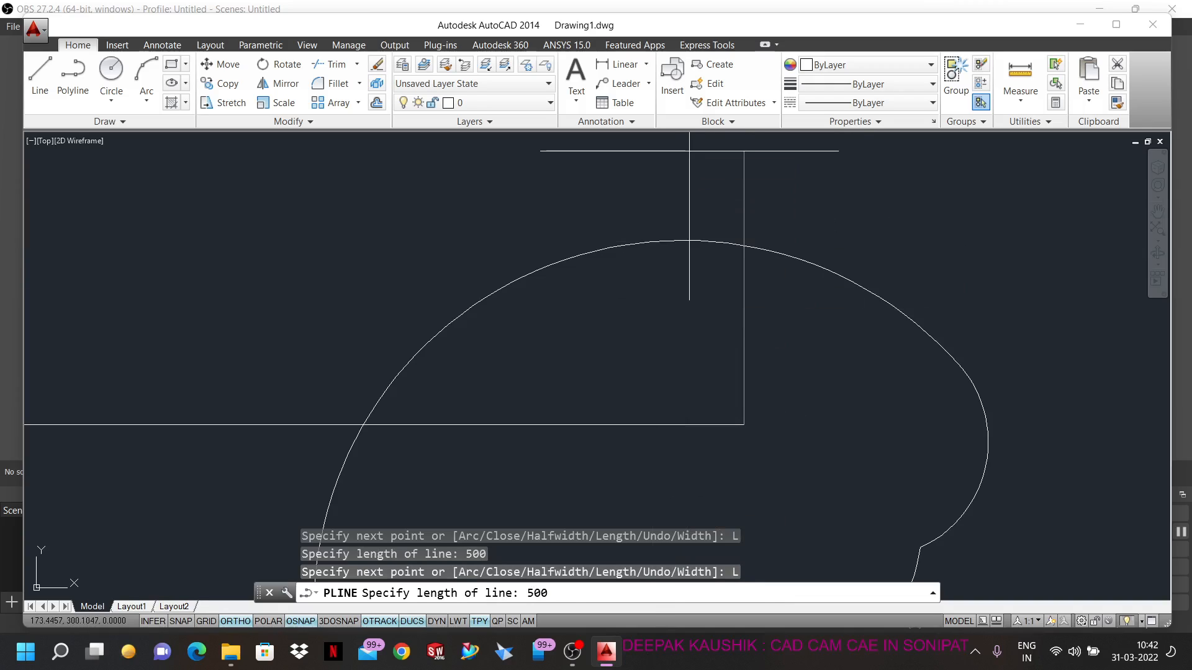
{"action": "type", "text": "00"}
{"action": "key", "text": "Return"}
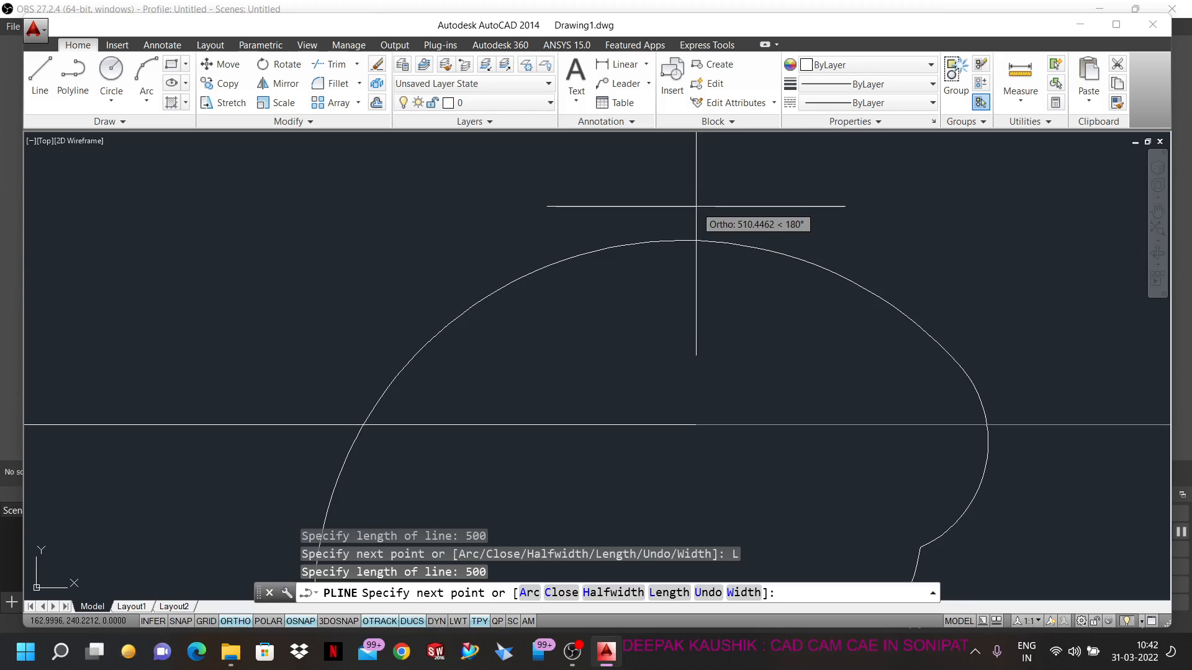
- Draw a vertical segment about 58 units upward from the right end of the long horizontal line
{"action": "scroll", "coordinate": [502, 311], "scroll_direction": "down", "scroll_amount": 5}
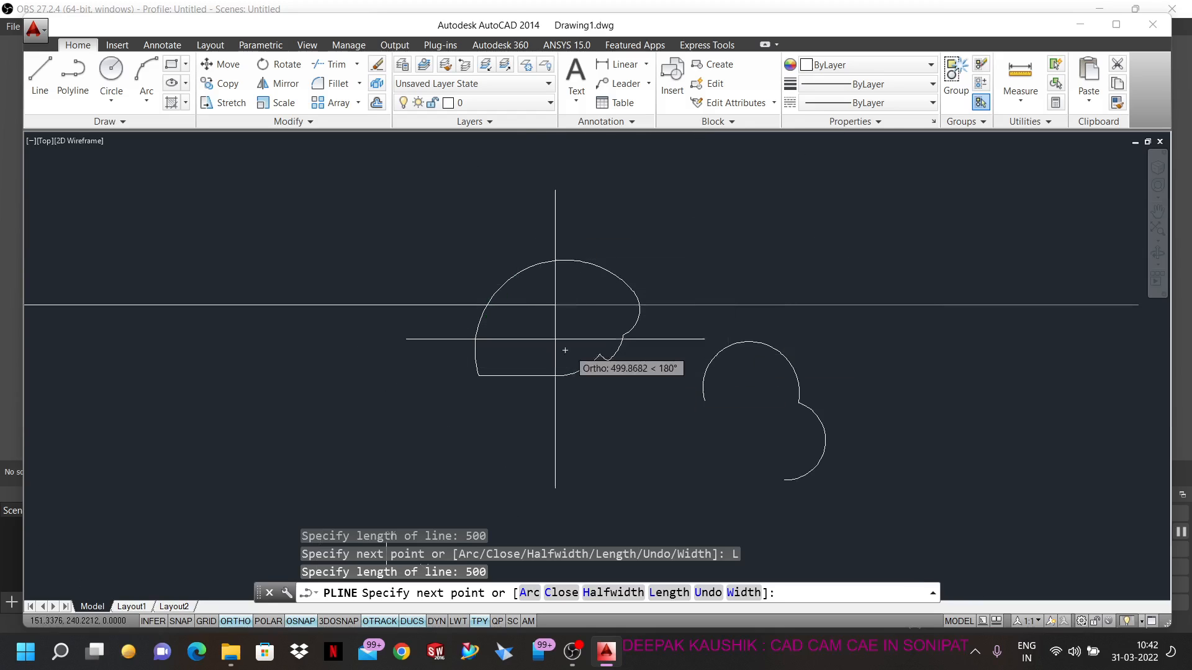
{"action": "scroll", "coordinate": [565, 326], "scroll_direction": "down", "scroll_amount": 4}
{"action": "scroll", "coordinate": [778, 341], "scroll_direction": "up", "scroll_amount": 4}
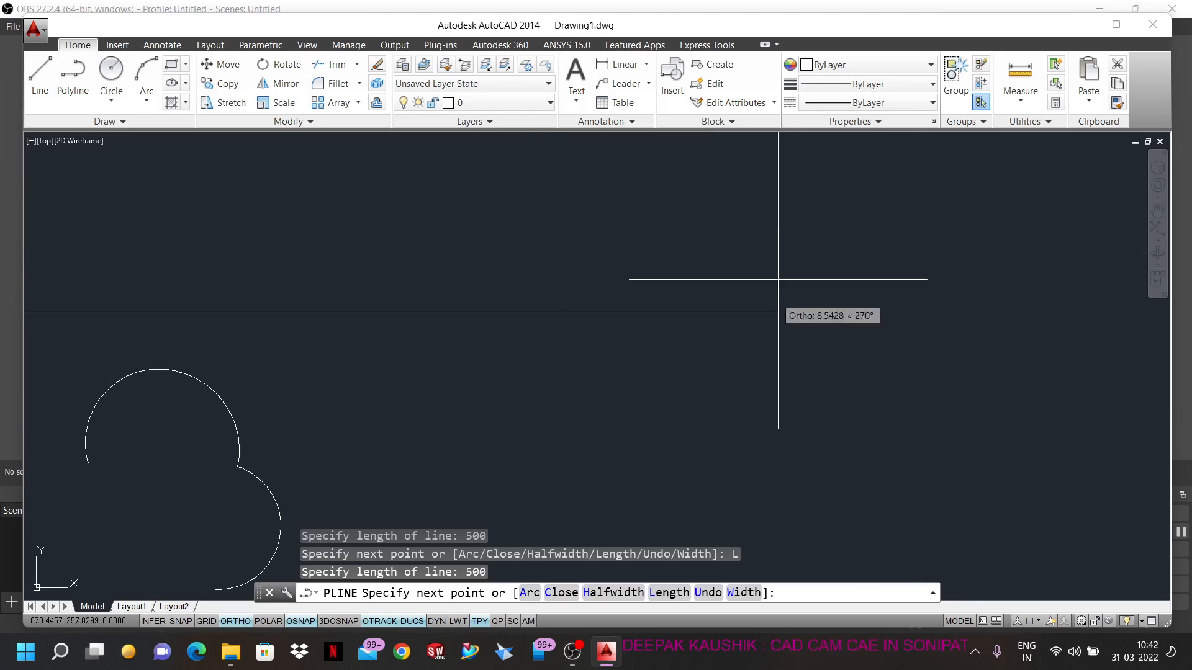
{"action": "left_click", "coordinate": [789, 208]}
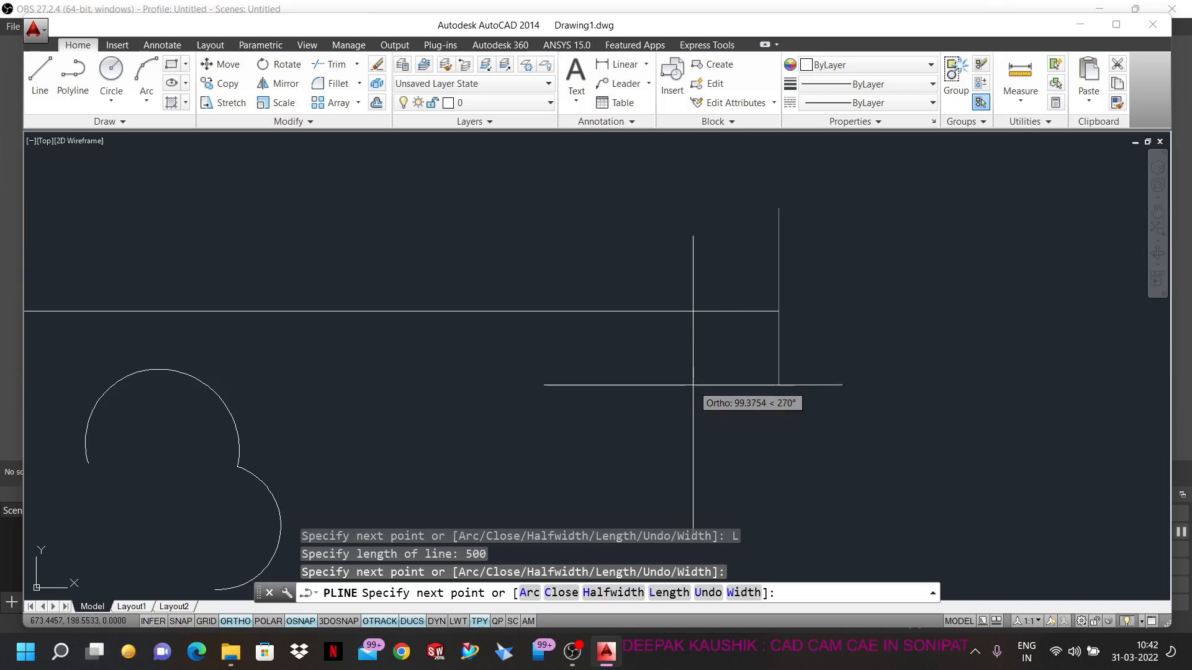
- Extend the polyline 100 units upward using the Length option and add a 100-unit segment to the right
{"action": "scroll", "coordinate": [692, 385], "scroll_direction": "down", "scroll_amount": 4}
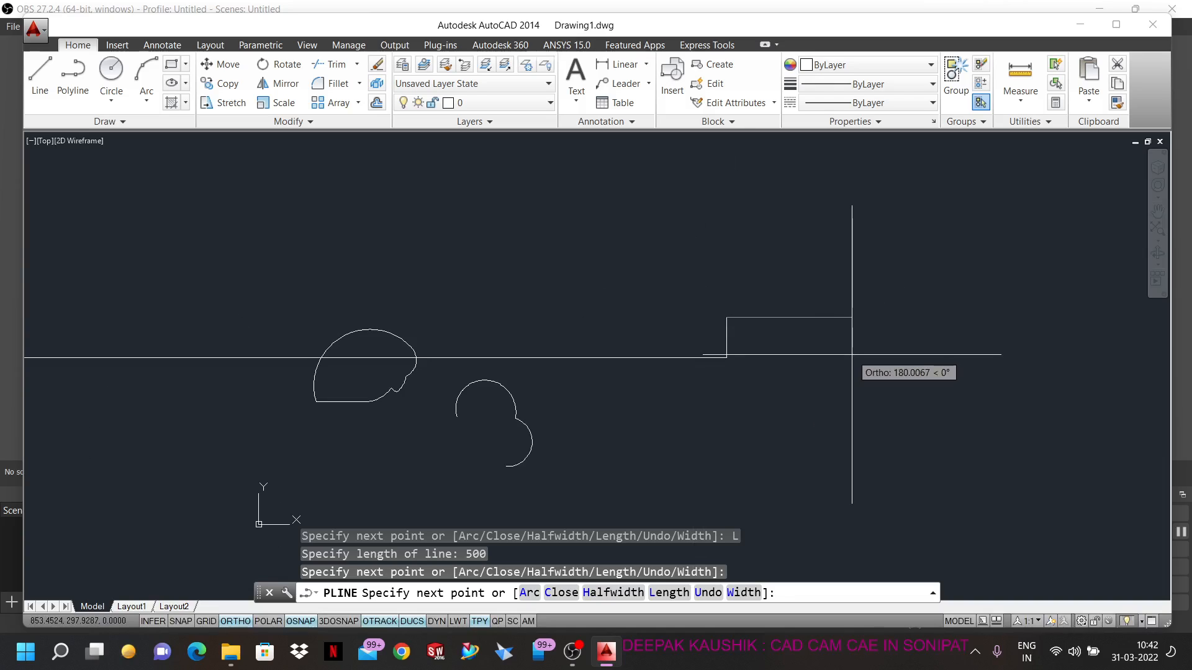
{"action": "type", "text": "100"}
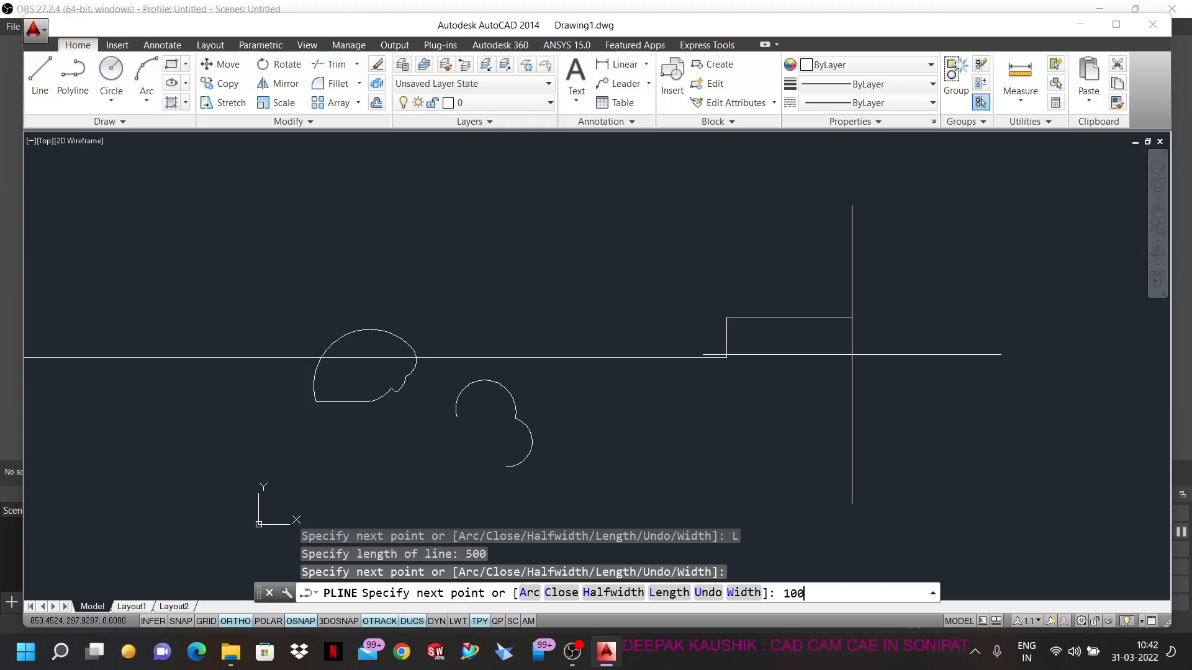
{"action": "left_click", "coordinate": [672, 594]}
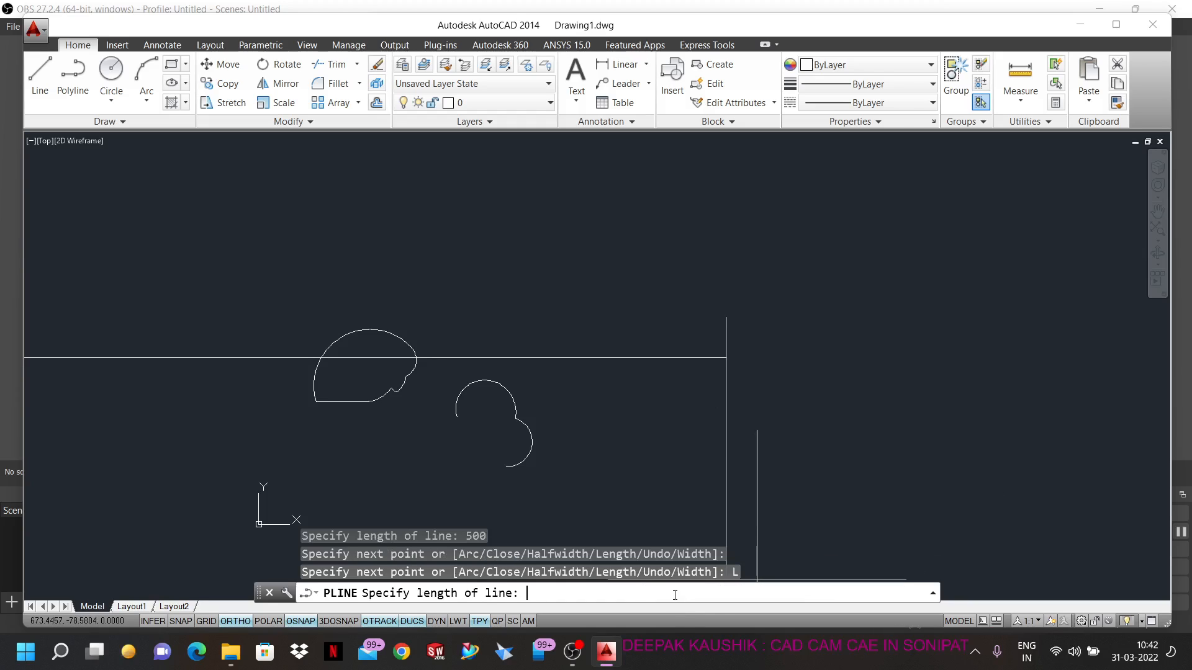
{"action": "type", "text": "100"}
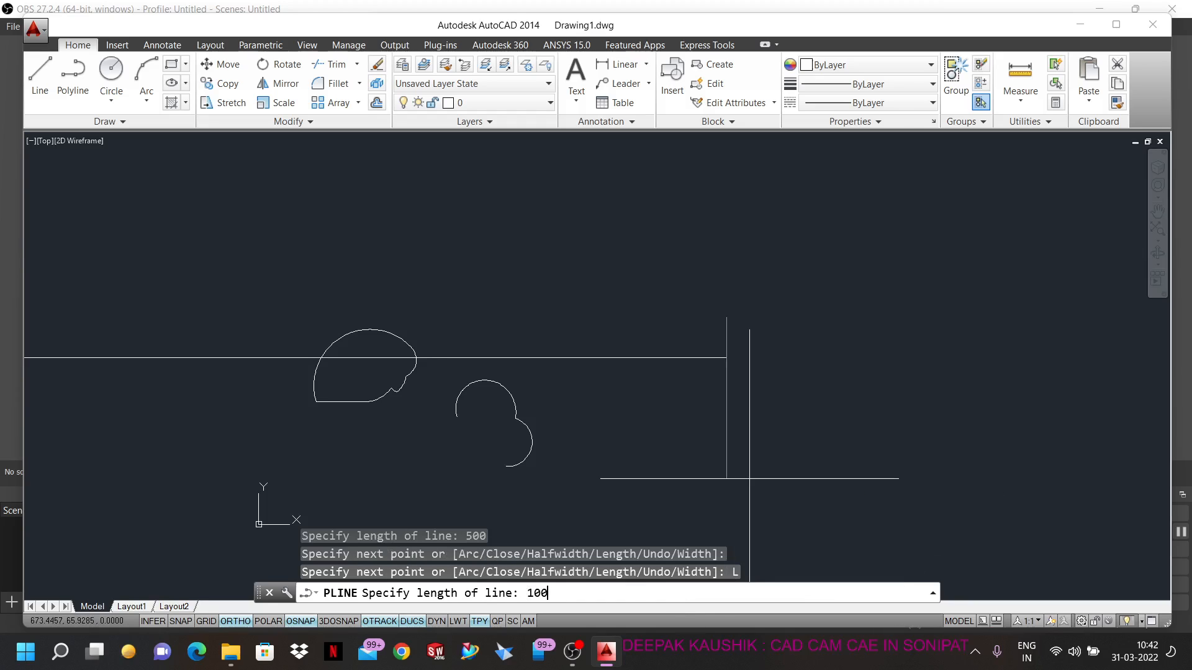
{"action": "key", "text": "Return"}
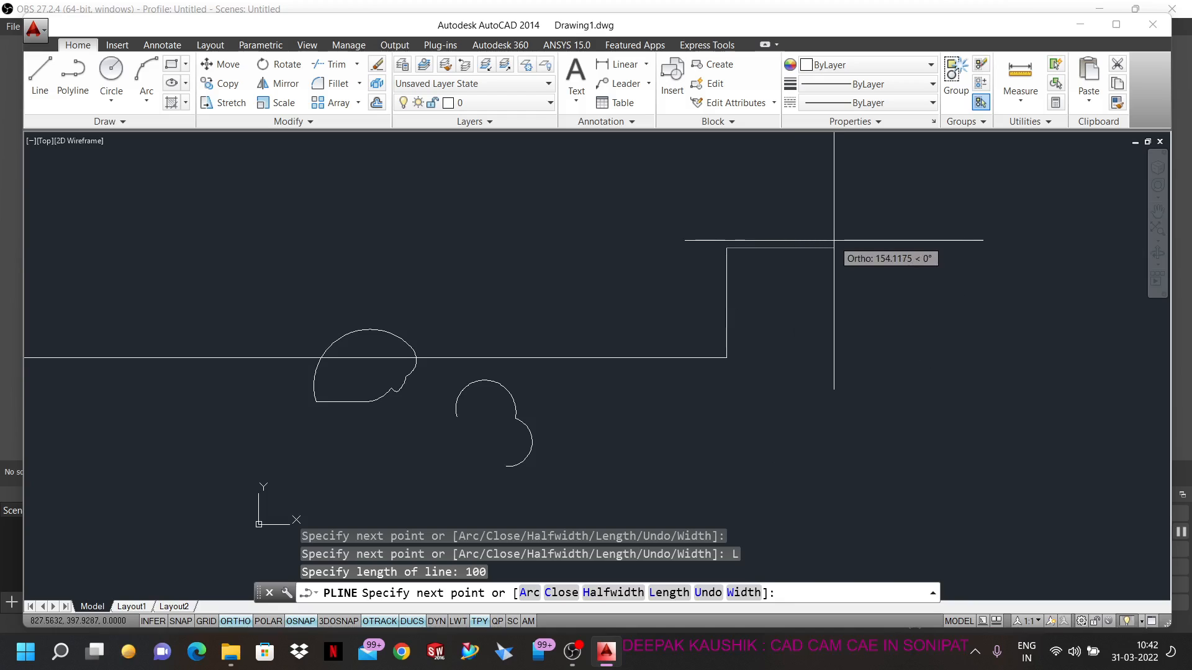
{"action": "type", "text": "100"}
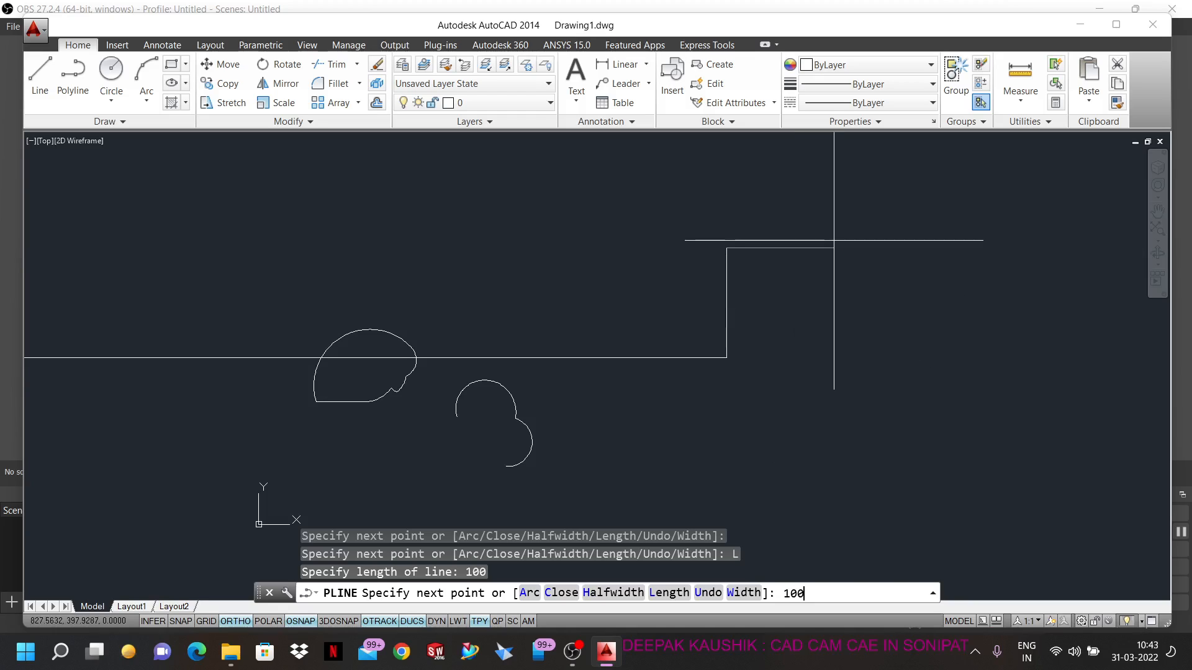
{"action": "key", "text": "Return"}
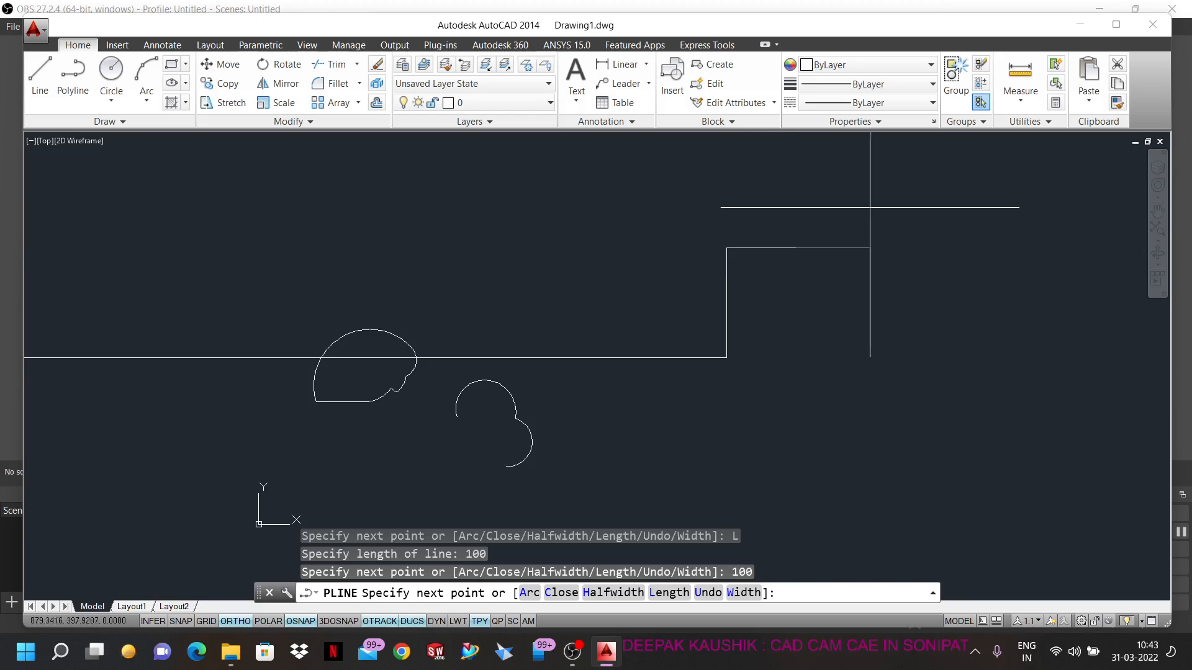
- Undo the last two segments within the running Polyline command
{"action": "left_click", "coordinate": [708, 593]}
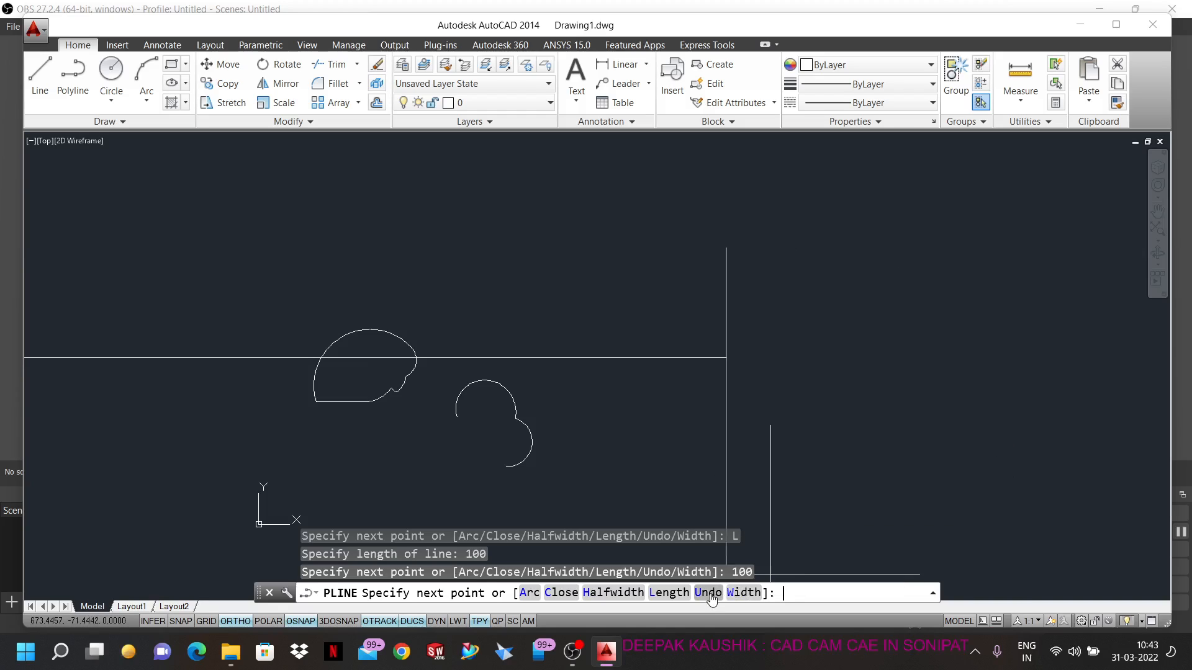
{"action": "left_click", "coordinate": [708, 593]}
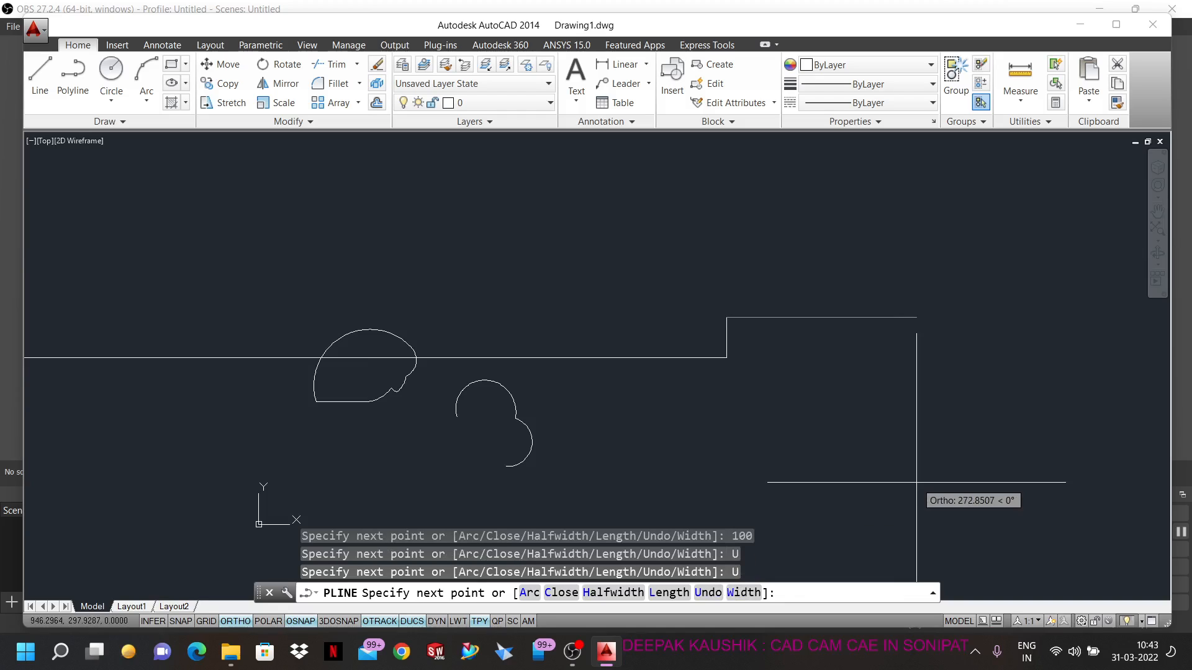
- Set the next polyline segment's starting width to 5 and ending width to 10
{"action": "left_click", "coordinate": [748, 593]}
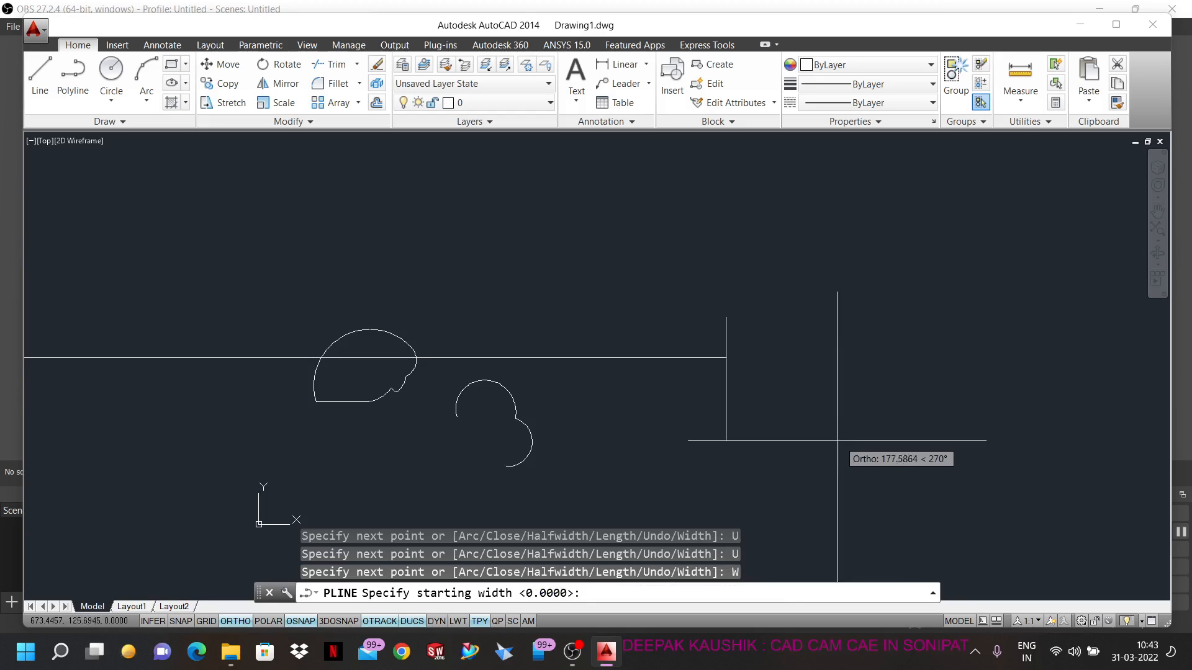
{"action": "scroll", "coordinate": [729, 320], "scroll_direction": "up", "scroll_amount": 3}
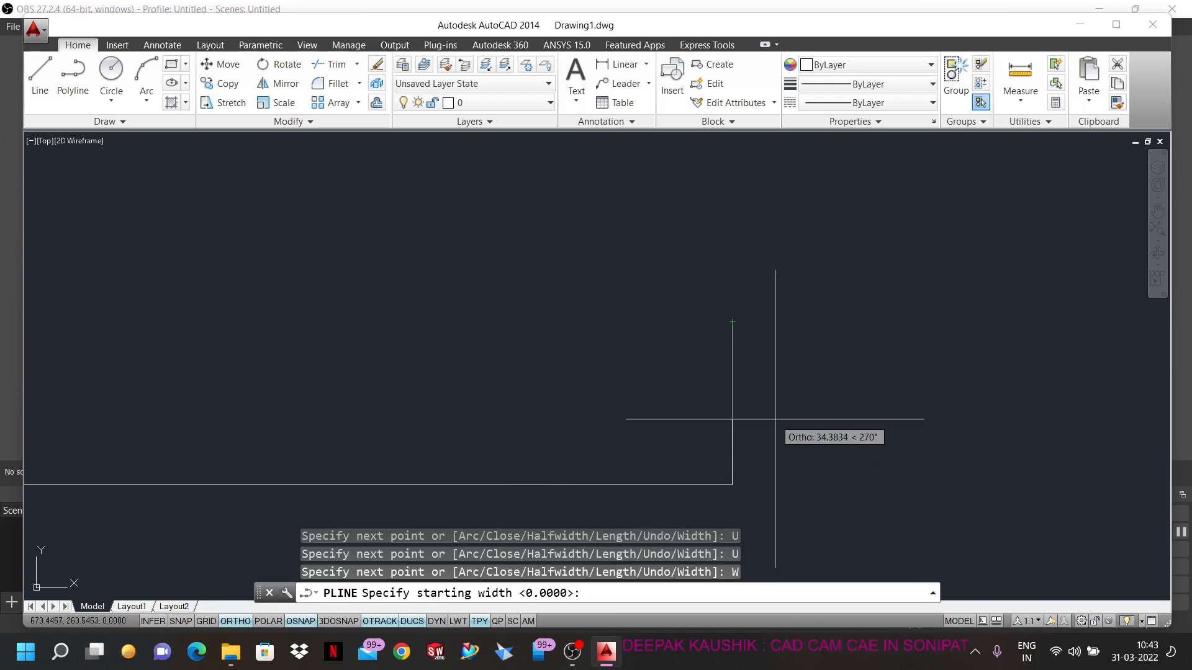
{"action": "type", "text": "5"}
{"action": "key", "text": "Return"}
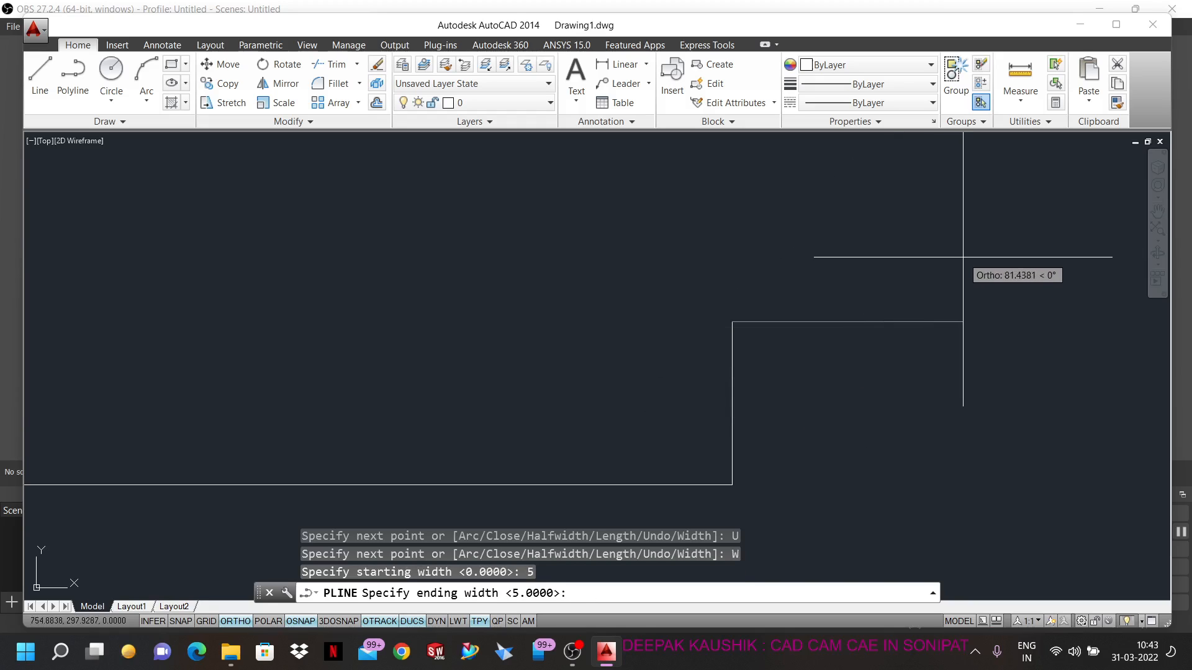
{"action": "type", "text": "100"}
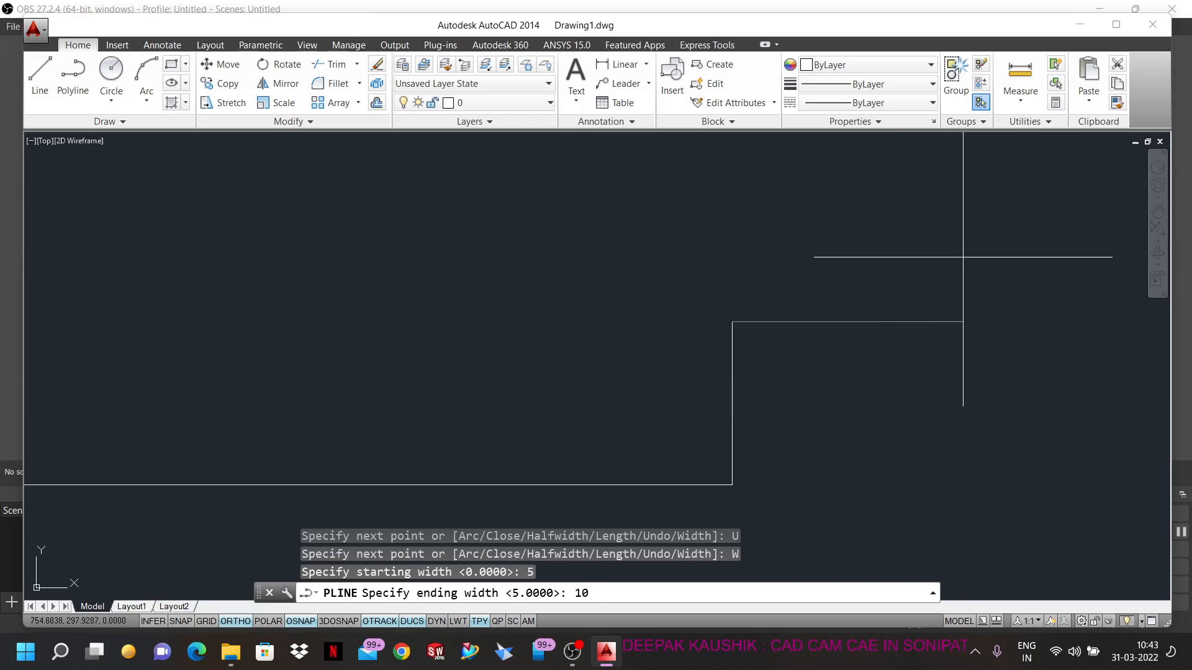
{"action": "key", "text": "Return"}
{"action": "scroll", "coordinate": [840, 337], "scroll_direction": "down", "scroll_amount": 4}
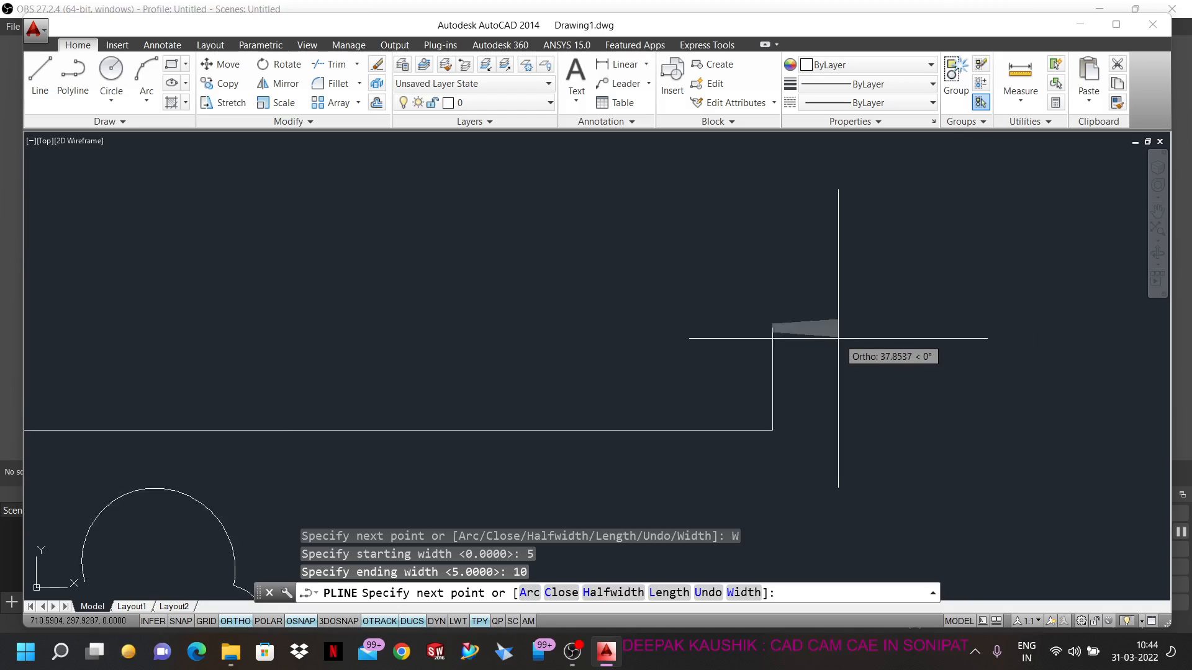
- Draw the tapered polyline segment 50 units to the right from the top of the vertical line
{"action": "scroll", "coordinate": [817, 333], "scroll_direction": "up", "scroll_amount": 8}
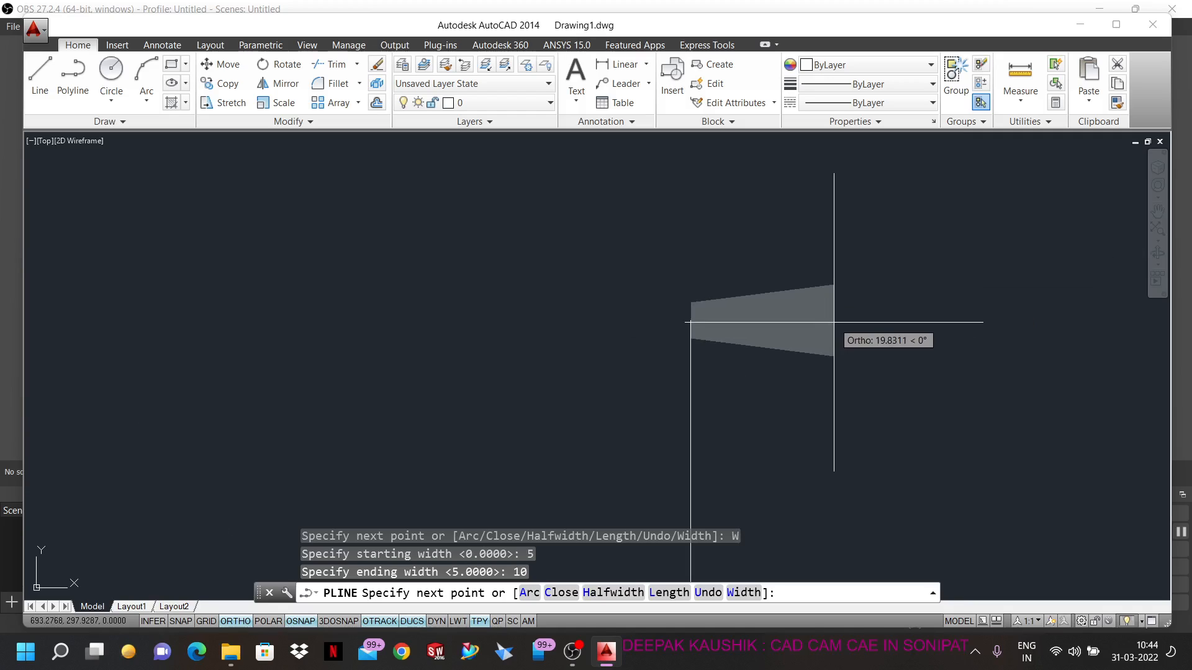
{"action": "scroll", "coordinate": [834, 323], "scroll_direction": "down", "scroll_amount": 2}
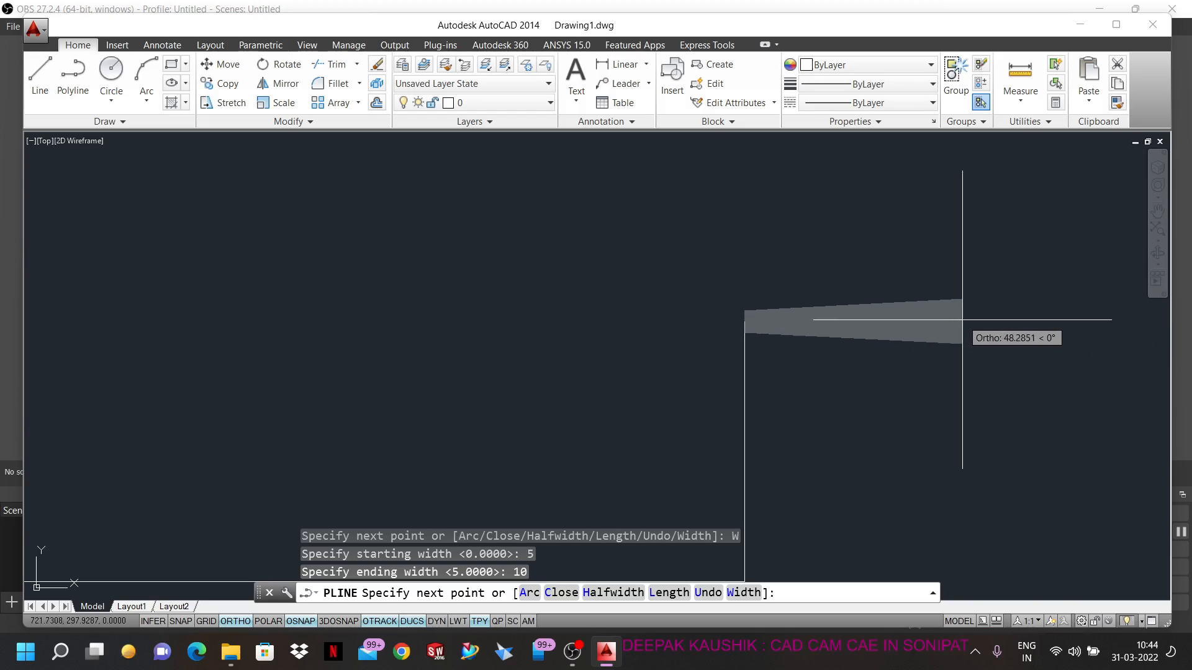
{"action": "type", "text": "50"}
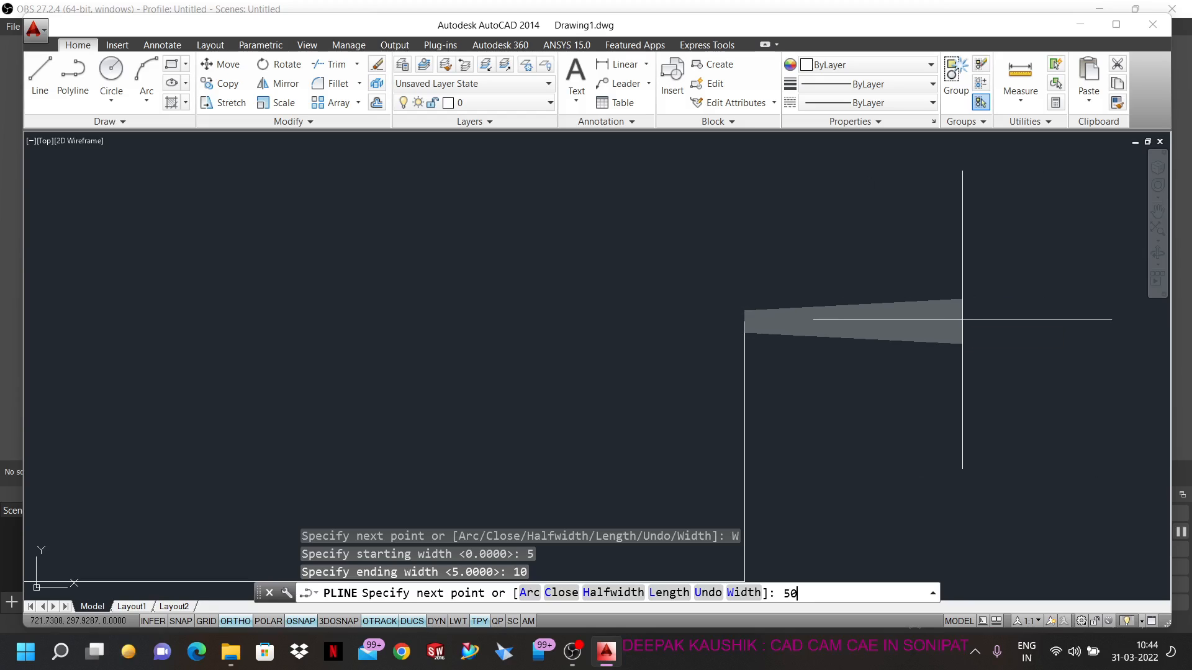
{"action": "key", "text": "Return"}
{"action": "scroll", "coordinate": [782, 323], "scroll_direction": "down", "scroll_amount": 1}
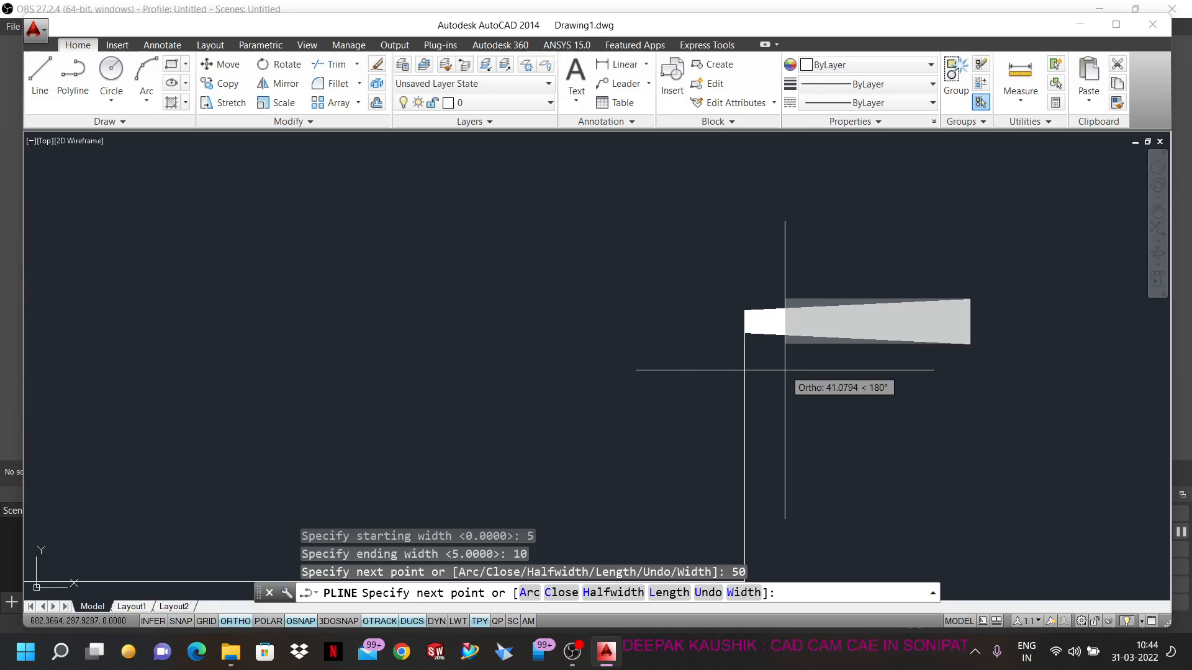
{"action": "scroll", "coordinate": [732, 333], "scroll_direction": "down", "scroll_amount": 1}
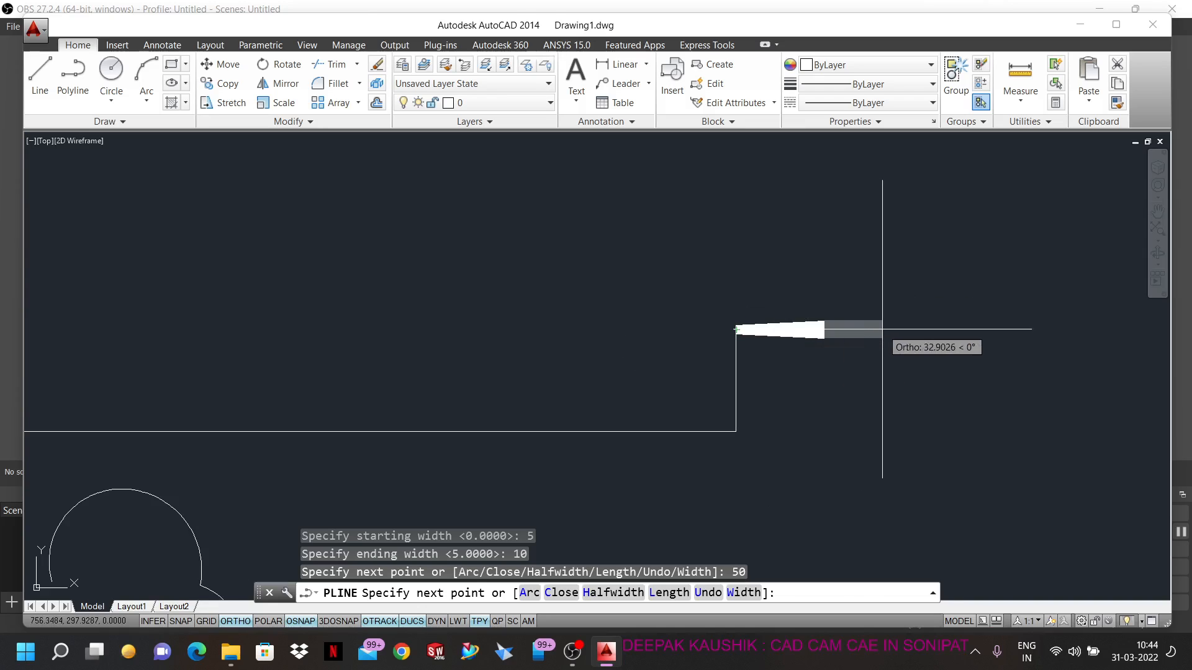
- Continue the 10-wide polyline with freehand segments about 47 units right, 28 down, 70 right and 59 down
{"action": "scroll", "coordinate": [878, 333], "scroll_direction": "up", "scroll_amount": 3}
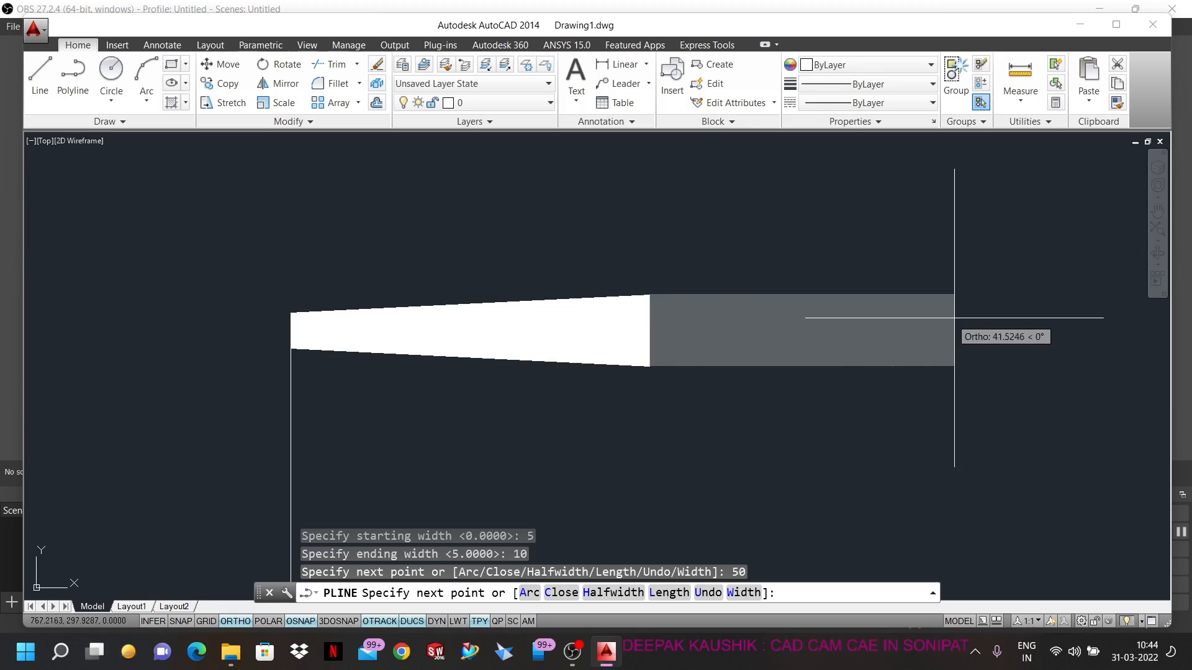
{"action": "left_click", "coordinate": [985, 329]}
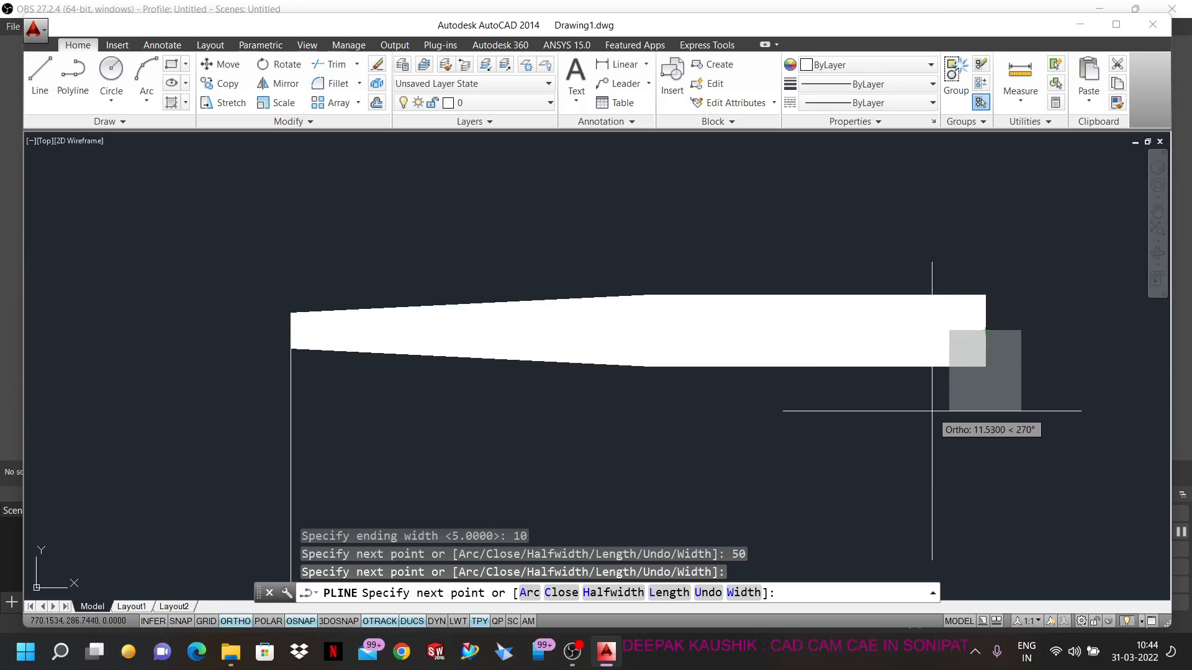
{"action": "scroll", "coordinate": [934, 410], "scroll_direction": "down", "scroll_amount": 2}
{"action": "scroll", "coordinate": [916, 271], "scroll_direction": "down", "scroll_amount": 4}
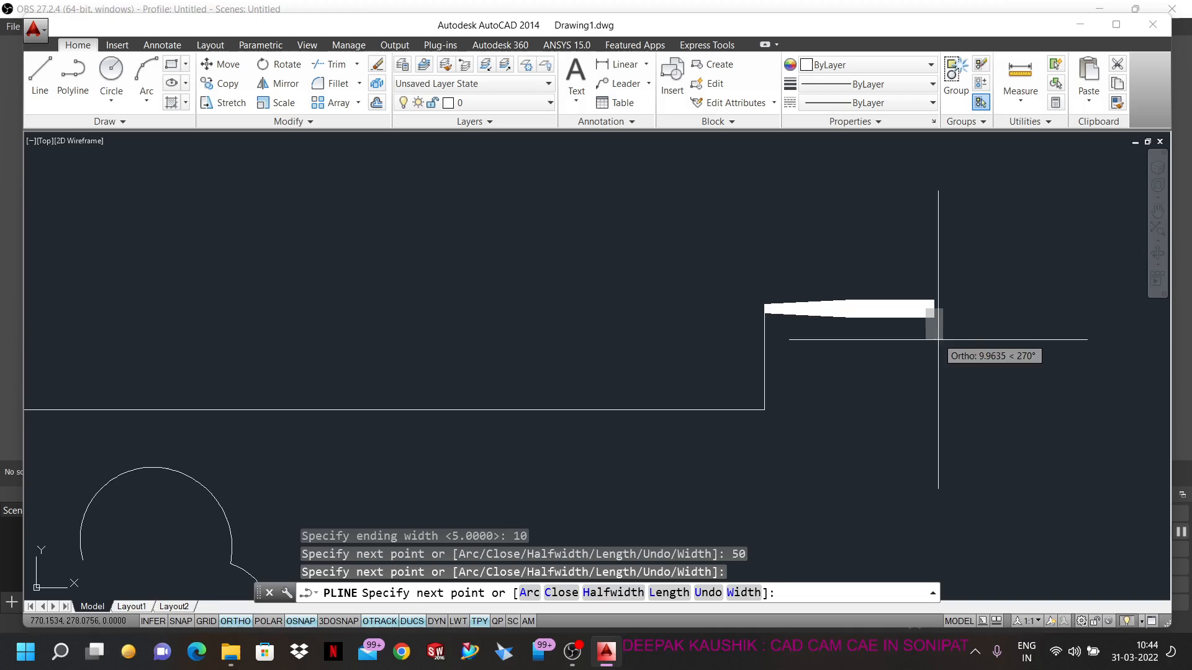
{"action": "left_click", "coordinate": [934, 357]}
{"action": "left_click", "coordinate": [1058, 361]}
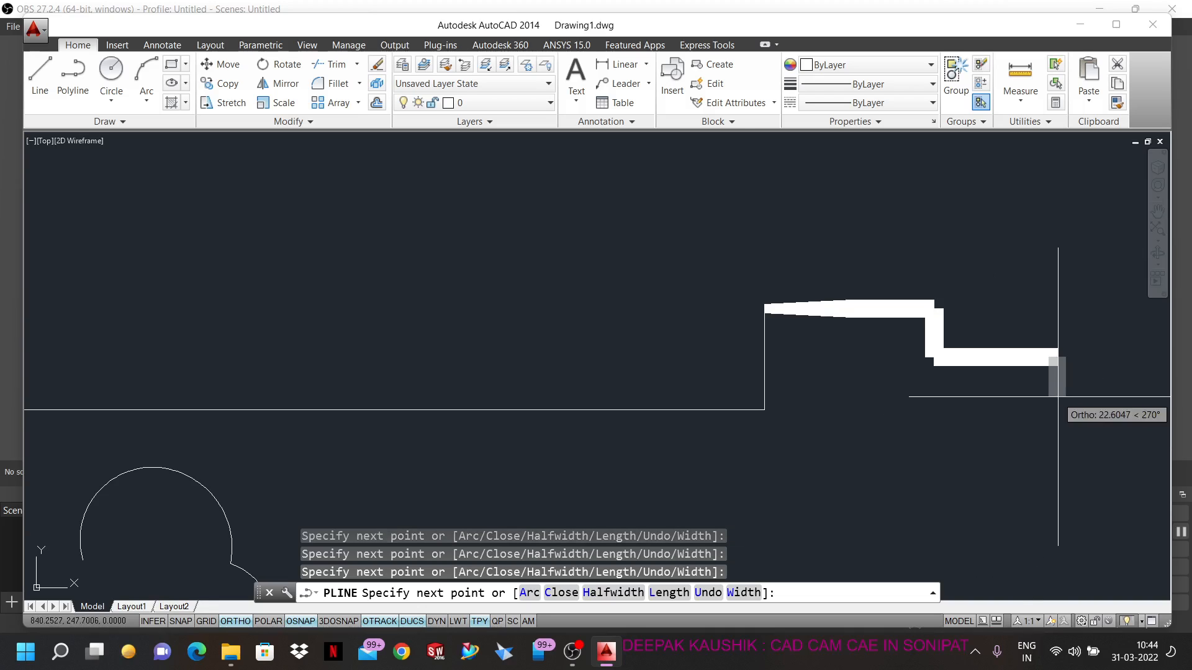
{"action": "left_click", "coordinate": [1057, 459]}
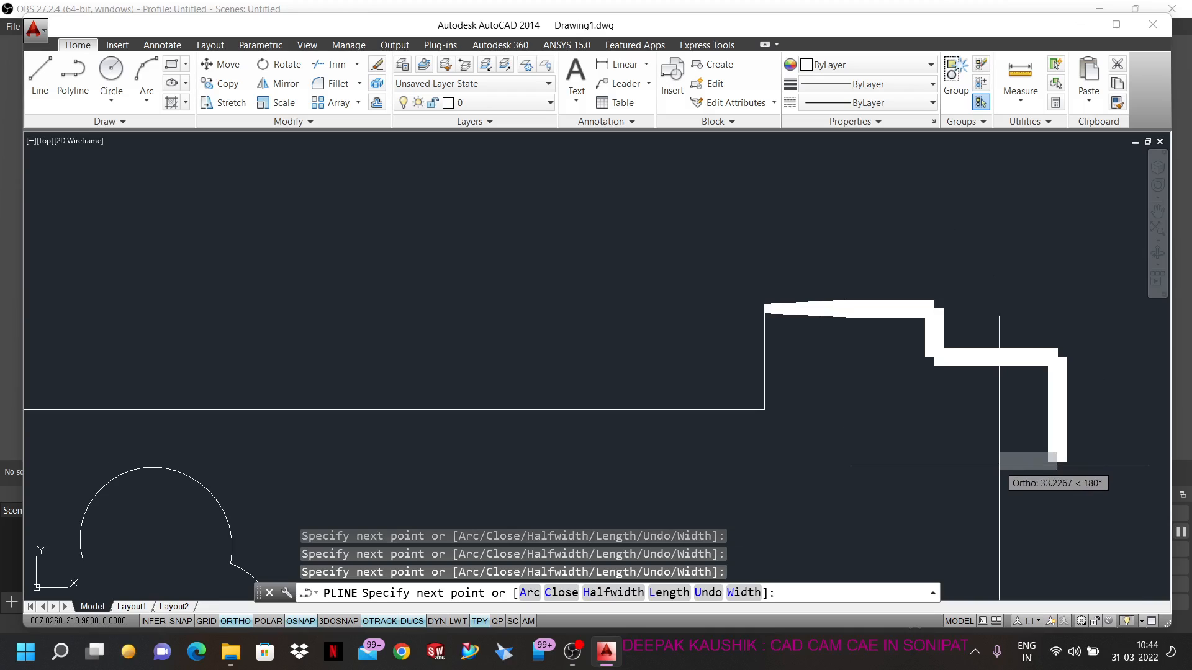
- Add a 90-unit downward arrowhead segment with starting width 30 and ending width 0, and end the polyline
{"action": "scroll", "coordinate": [910, 372], "scroll_direction": "down", "scroll_amount": 4}
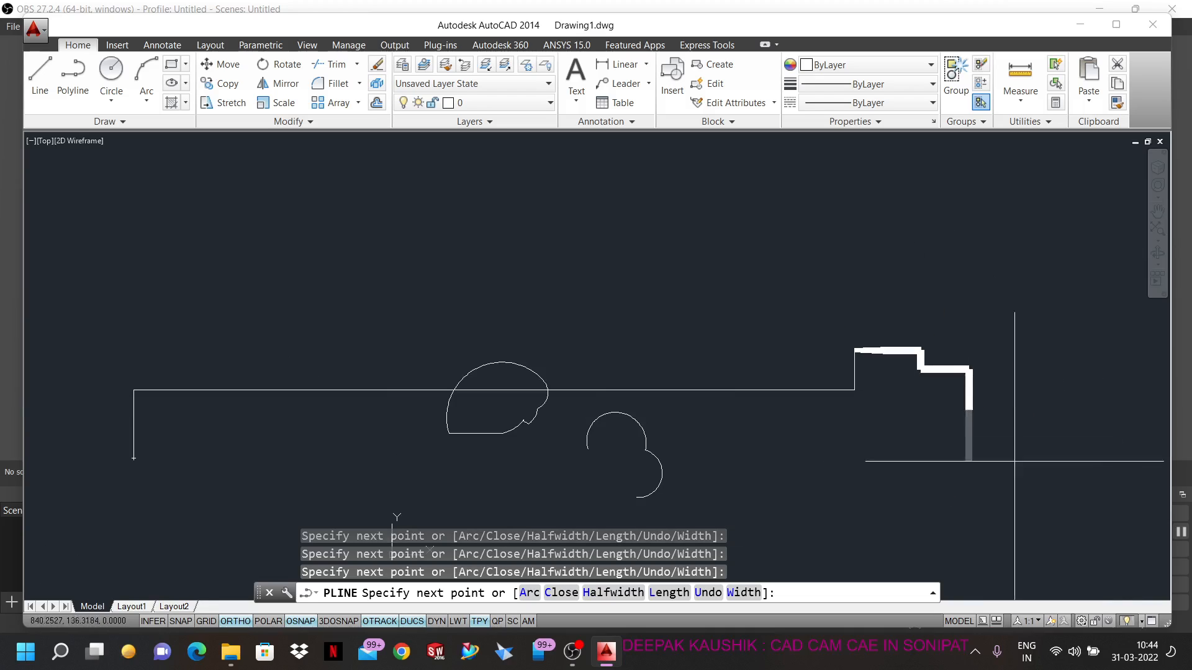
{"action": "scroll", "coordinate": [1060, 406], "scroll_direction": "up", "scroll_amount": 6}
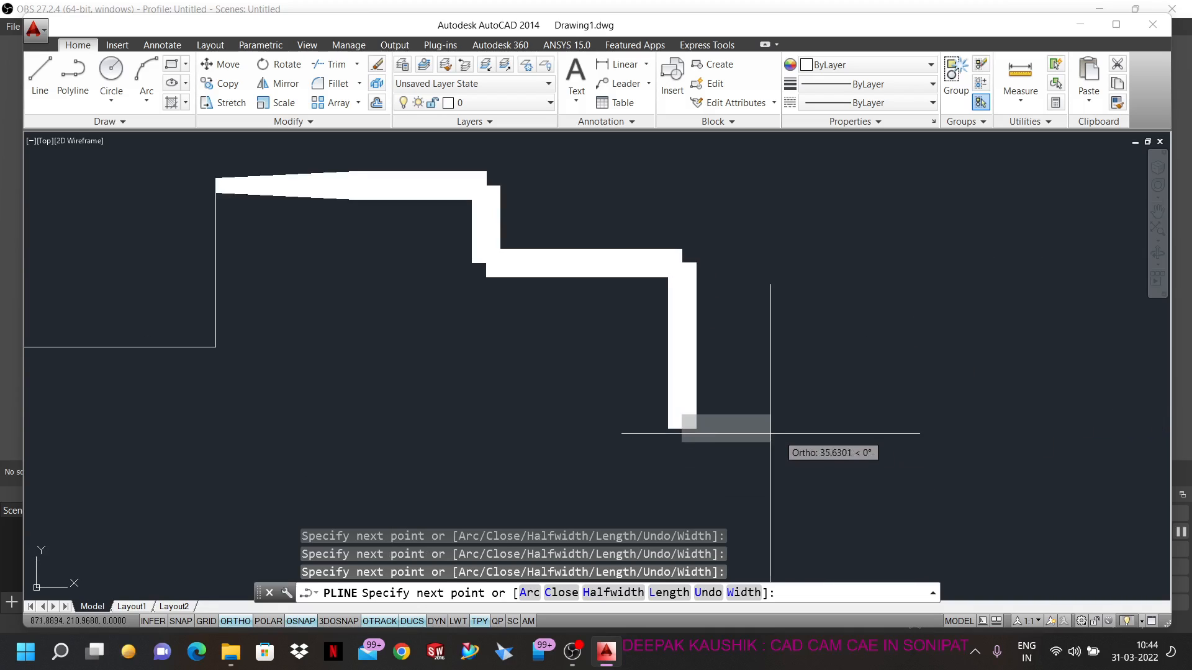
{"action": "scroll", "coordinate": [657, 391], "scroll_direction": "down", "scroll_amount": 2}
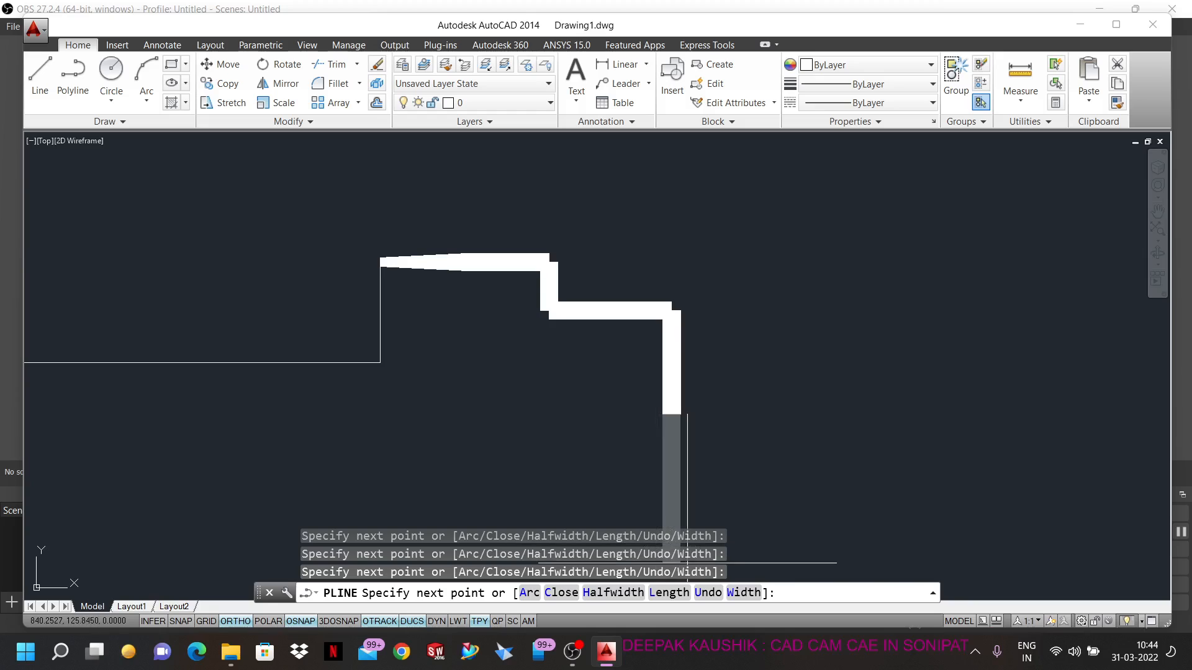
{"action": "left_click", "coordinate": [741, 592]}
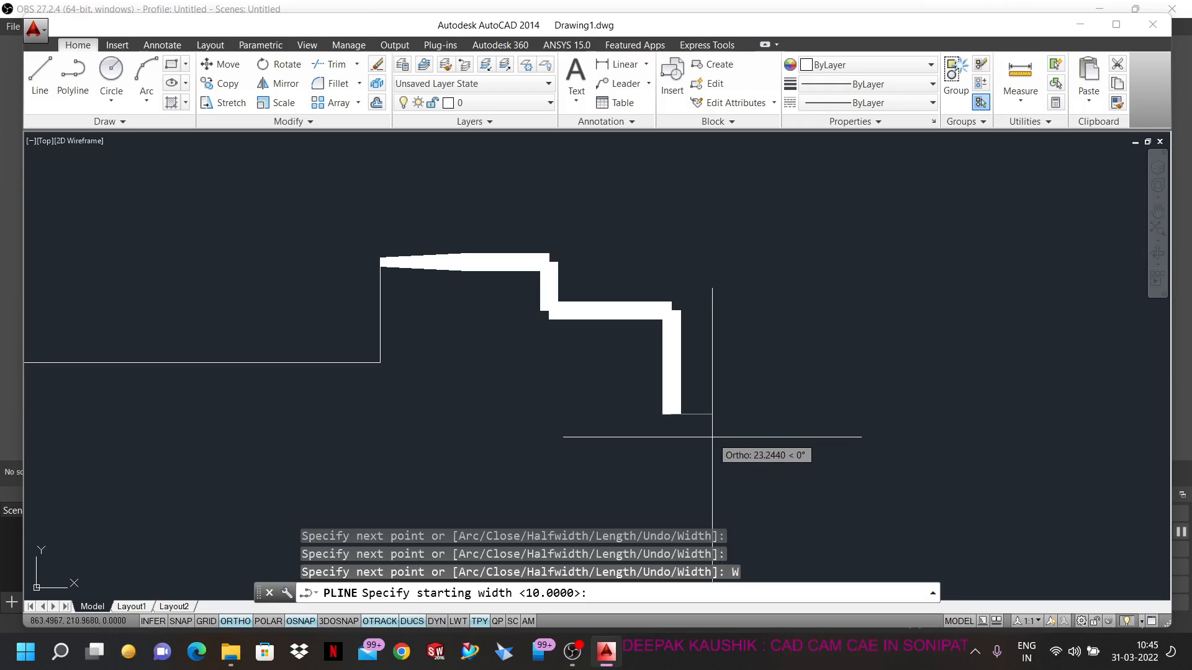
{"action": "type", "text": "30"}
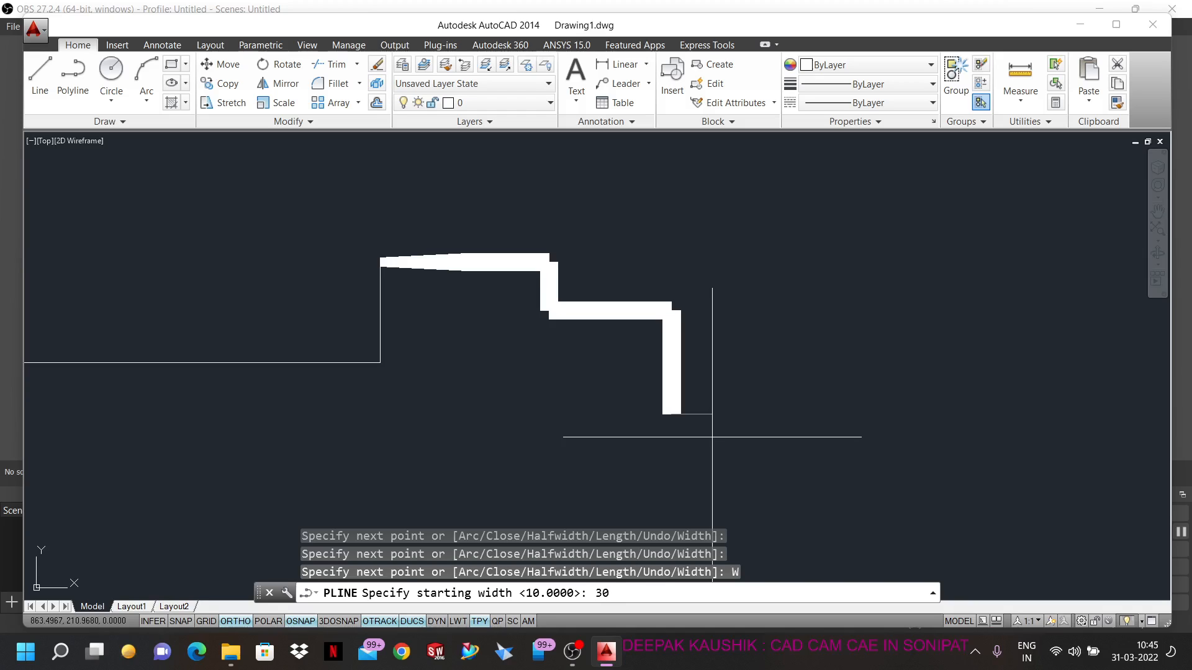
{"action": "key", "text": "Return"}
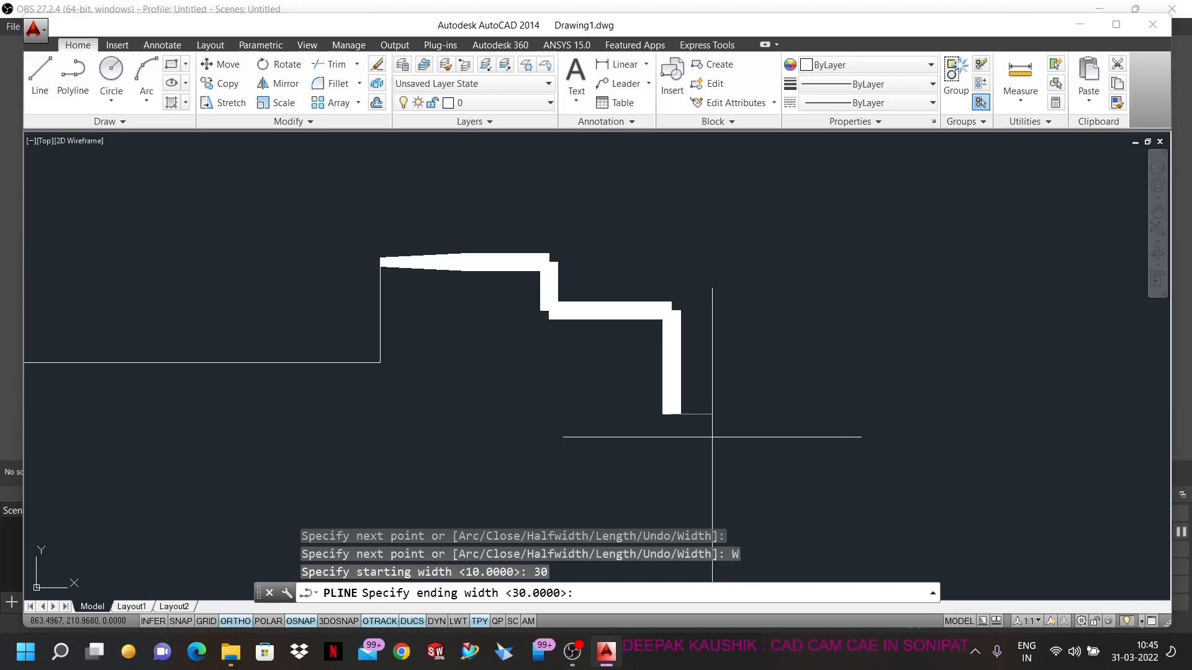
{"action": "type", "text": "0"}
{"action": "key", "text": "Return"}
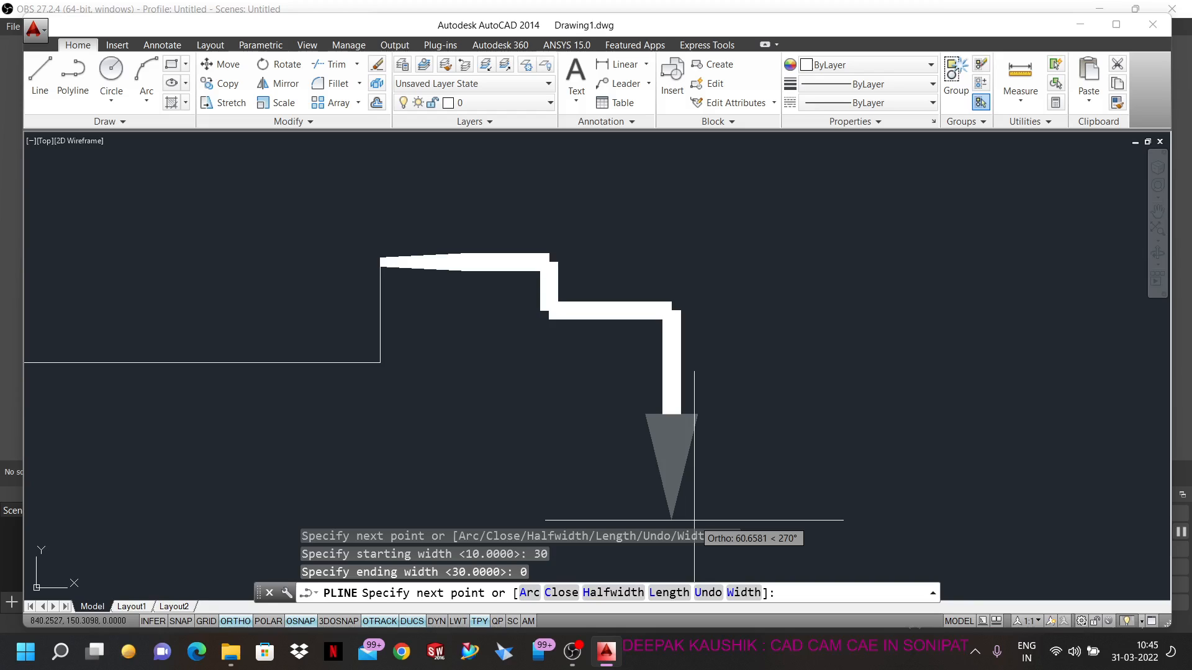
{"action": "type", "text": "90"}
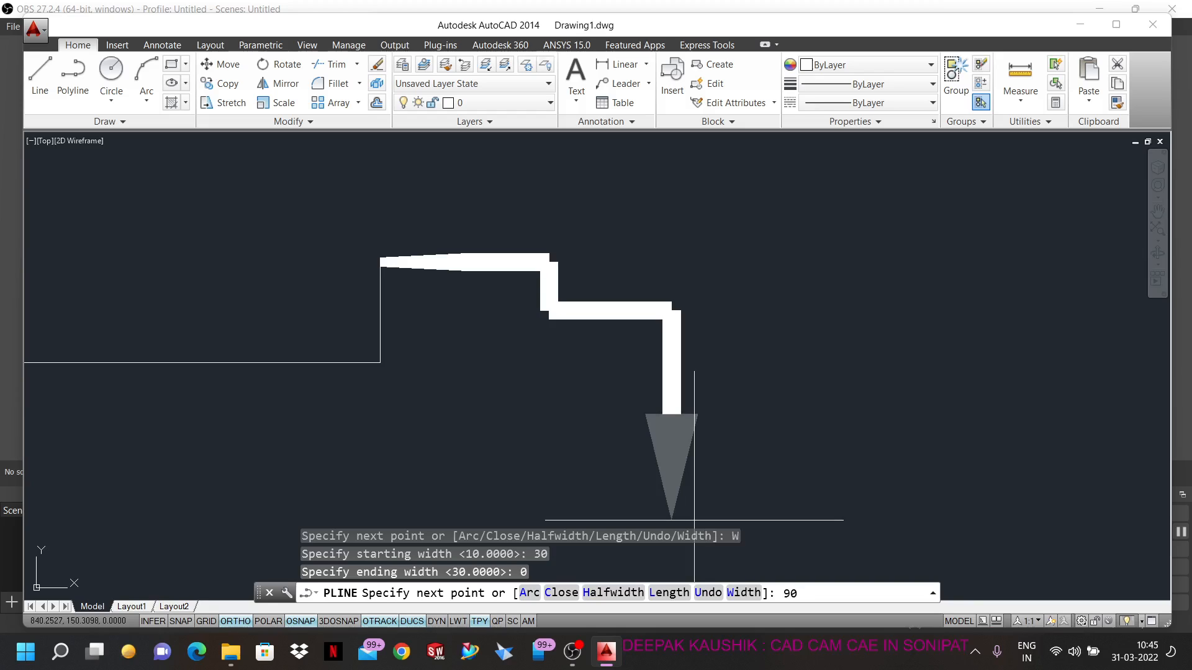
{"action": "key", "text": "Return"}
{"action": "scroll", "coordinate": [758, 373], "scroll_direction": "down", "scroll_amount": 4}
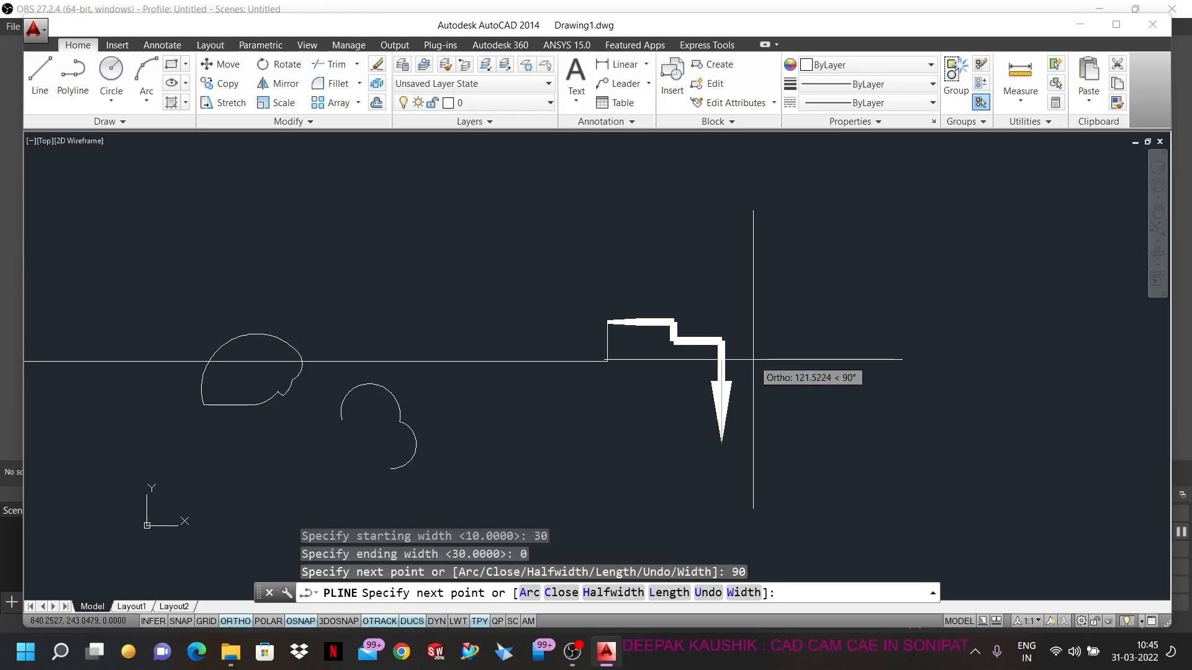
{"action": "scroll", "coordinate": [730, 476], "scroll_direction": "up", "scroll_amount": 2}
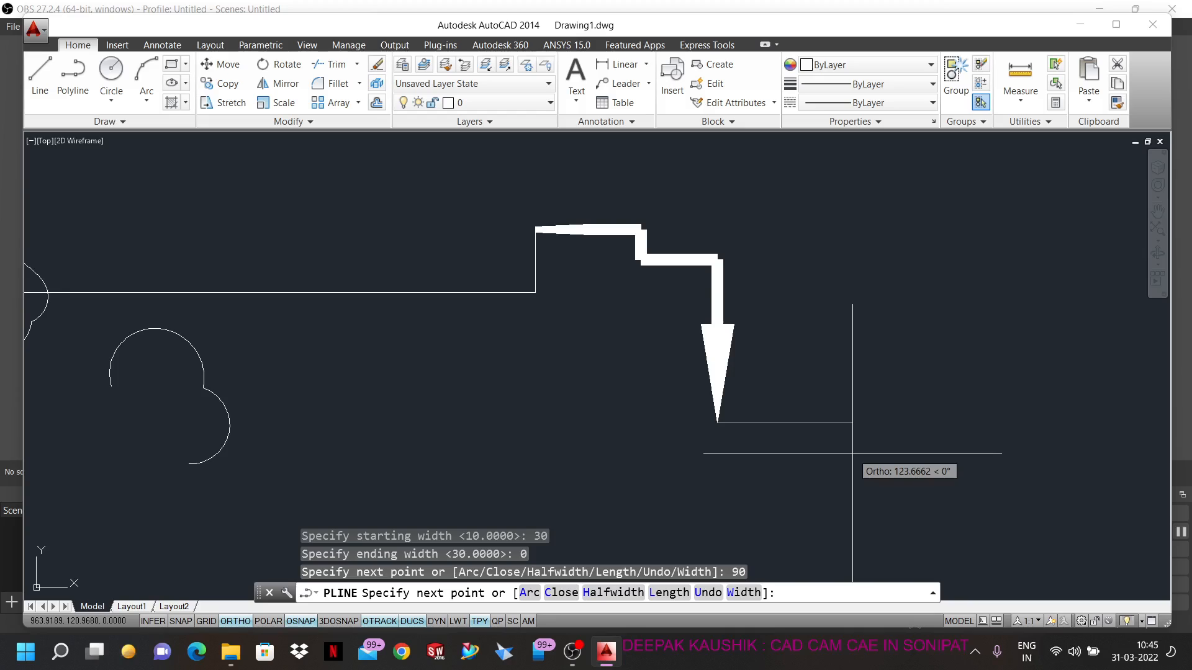
{"action": "scroll", "coordinate": [806, 432], "scroll_direction": "up", "scroll_amount": 2}
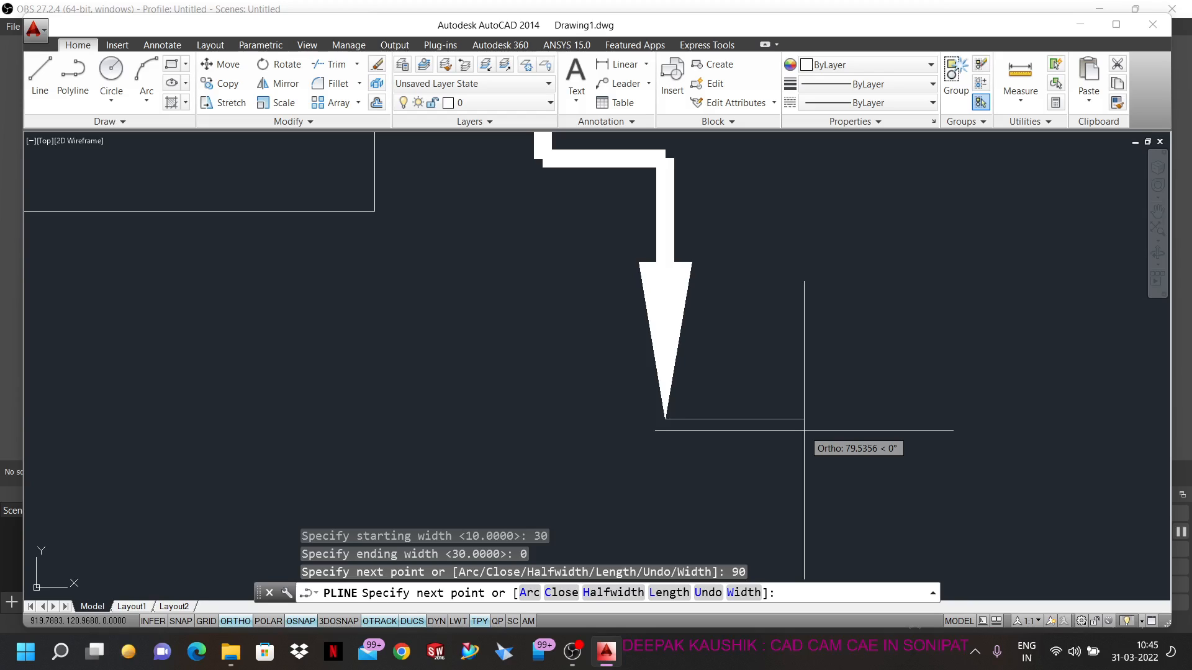
{"action": "key", "text": "Escape"}
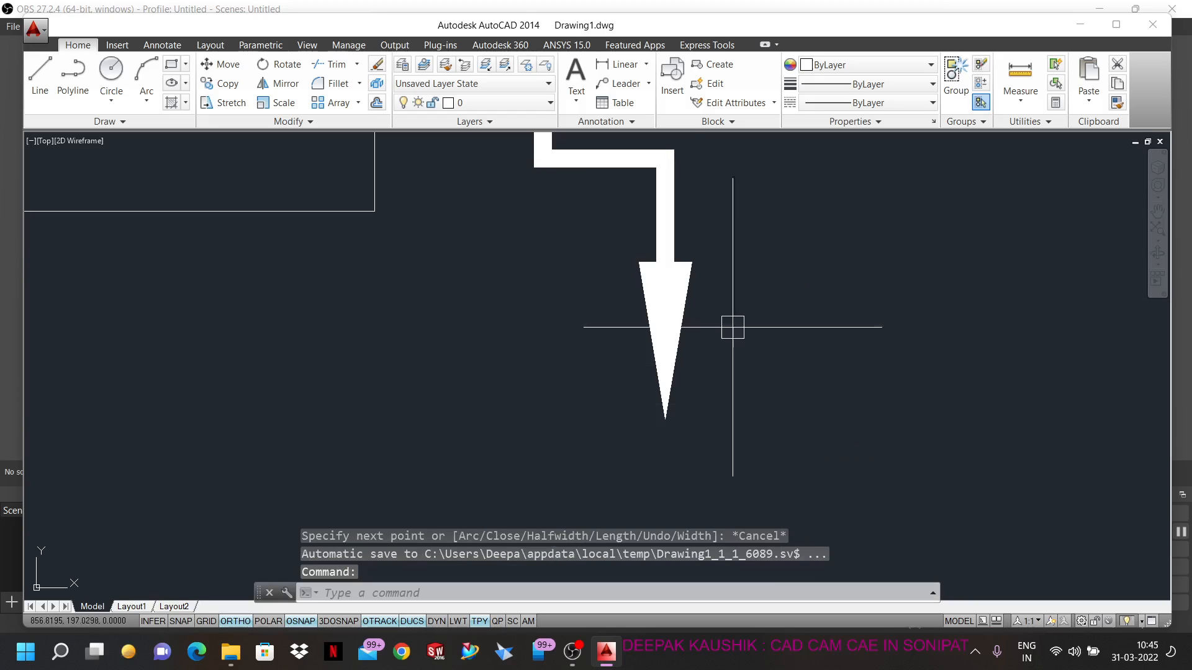
{"action": "scroll", "coordinate": [633, 242], "scroll_direction": "up", "scroll_amount": 4}
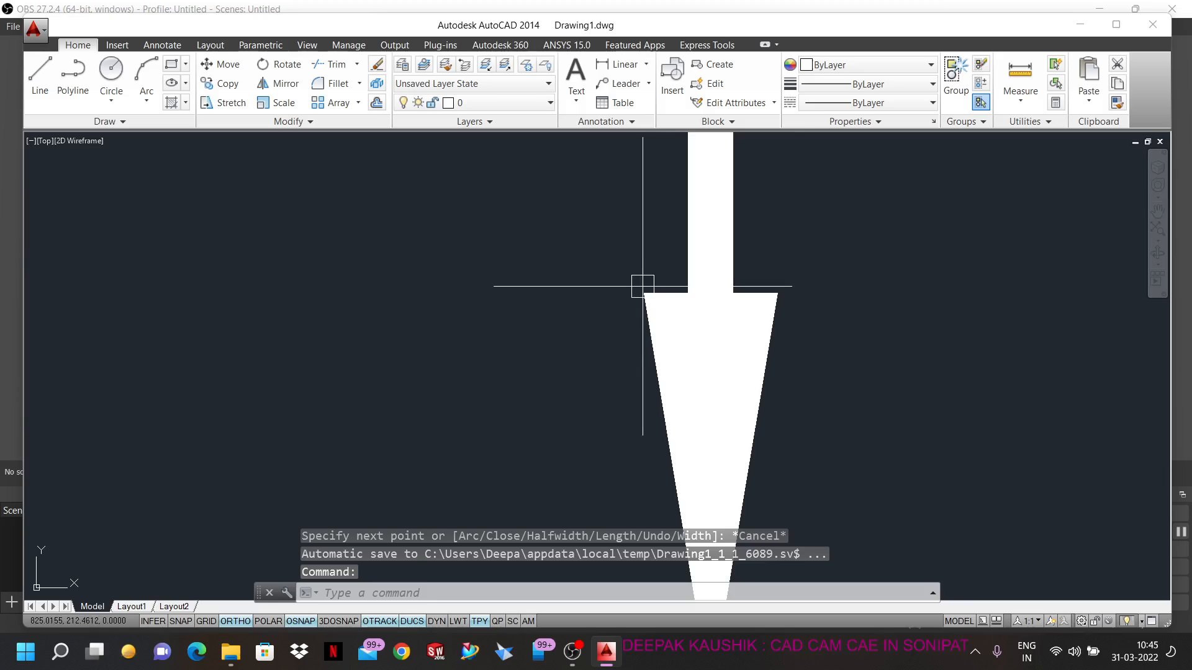
{"action": "scroll", "coordinate": [678, 287], "scroll_direction": "down", "scroll_amount": 5}
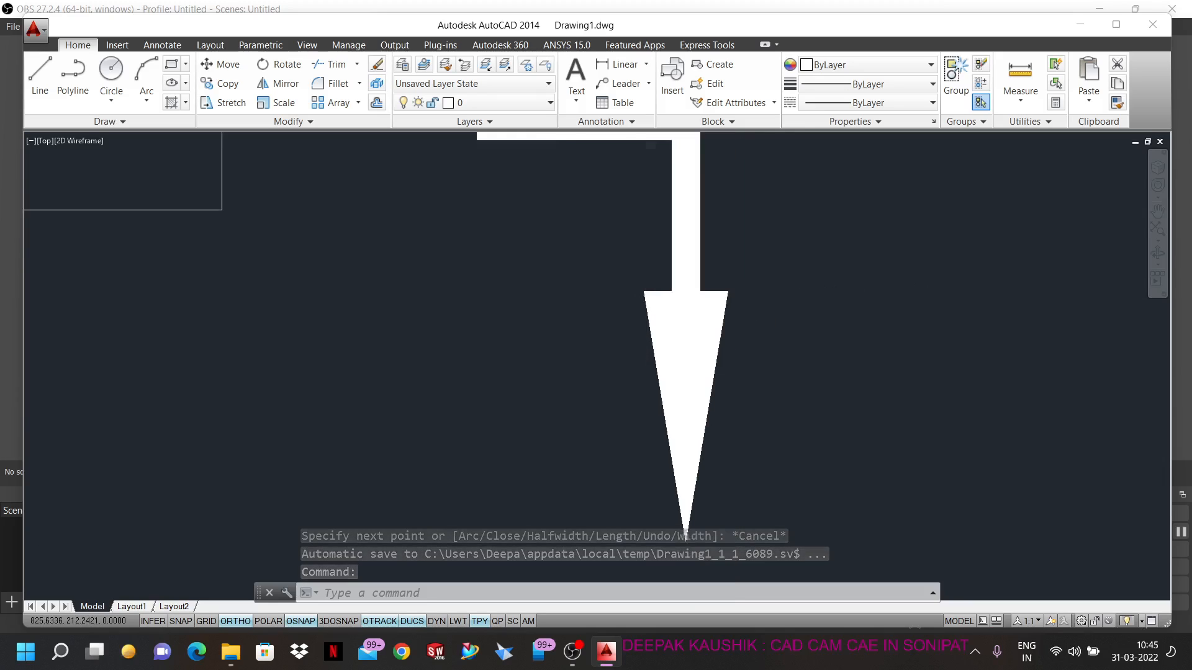
{"action": "scroll", "coordinate": [661, 388], "scroll_direction": "up", "scroll_amount": 4}
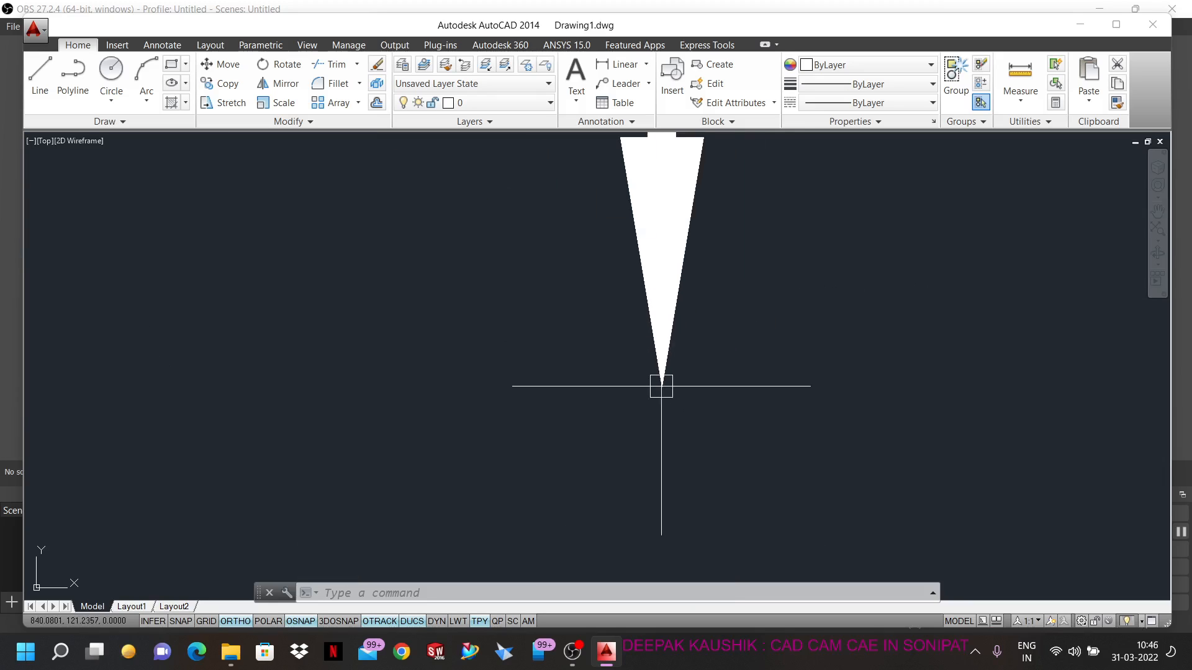
{"action": "scroll", "coordinate": [664, 388], "scroll_direction": "down", "scroll_amount": 2}
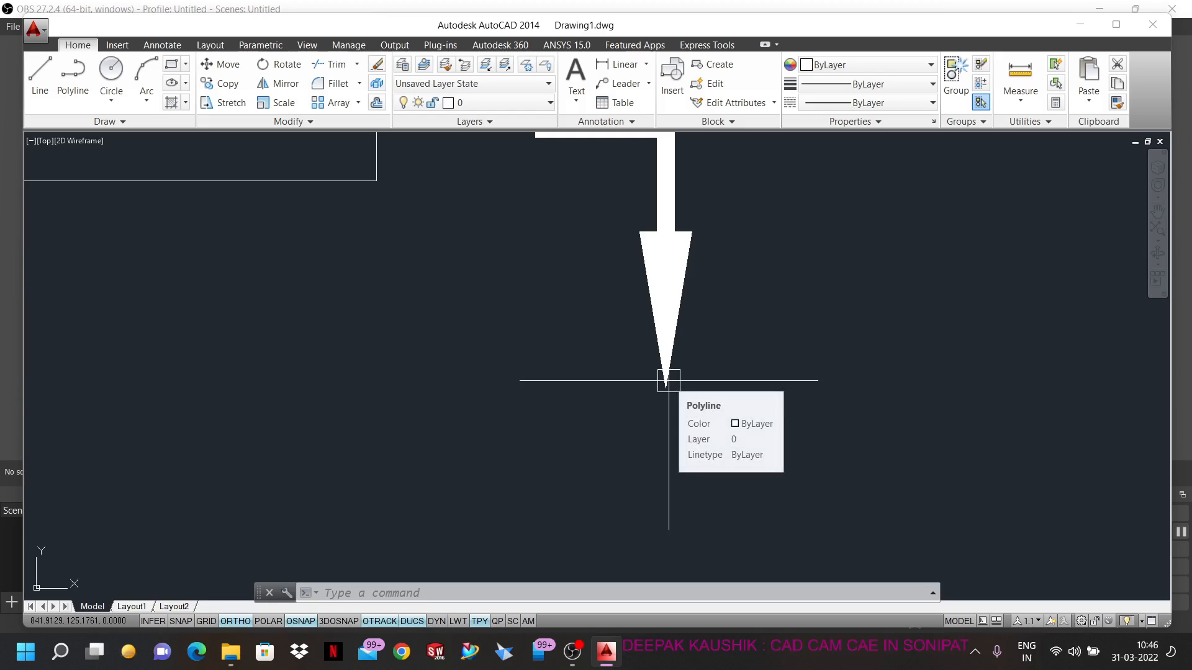
- Start a new polyline below the large arrow with a thin horizontal segment drawn to the right
{"action": "left_click", "coordinate": [72, 80]}
{"action": "scroll", "coordinate": [624, 375], "scroll_direction": "down", "scroll_amount": 2}
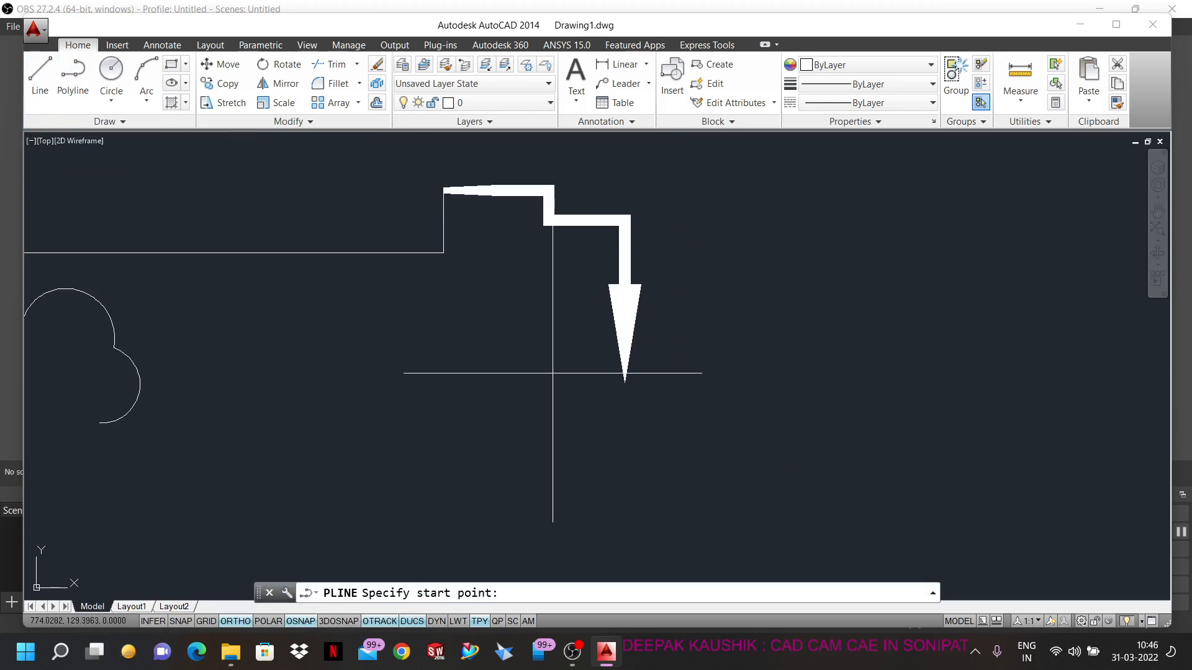
{"action": "left_click", "coordinate": [521, 482]}
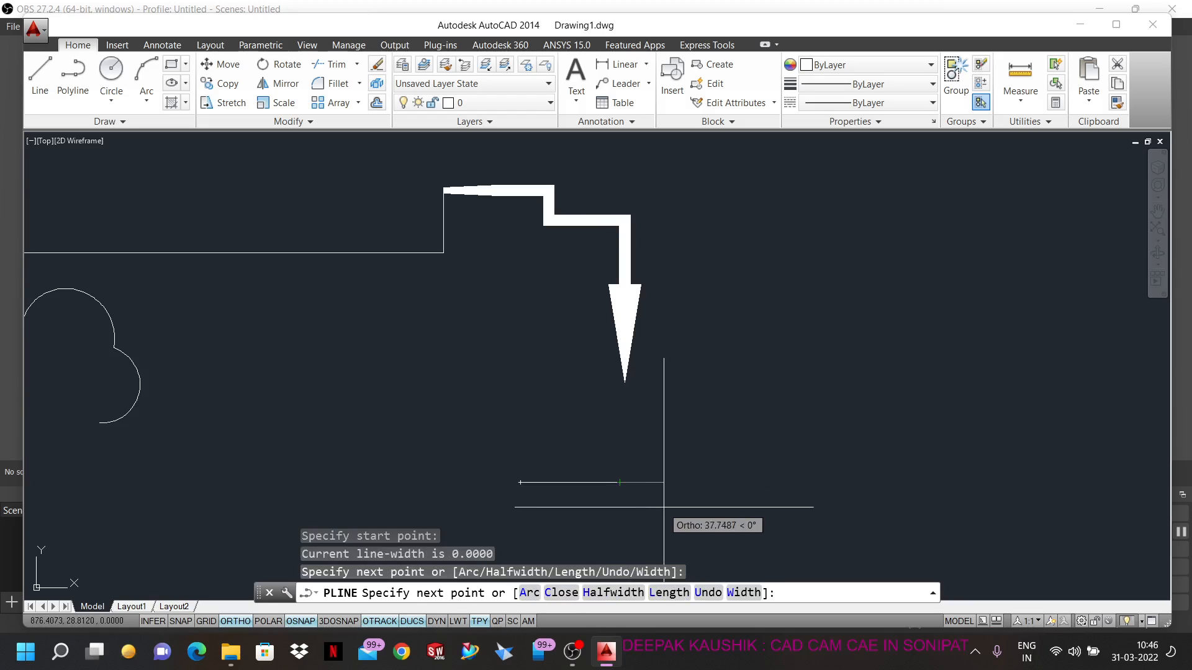
- Finish the thin polyline with an 18-unit arrowhead to the right, starting width 6 and ending width 0
{"action": "left_click", "coordinate": [738, 593]}
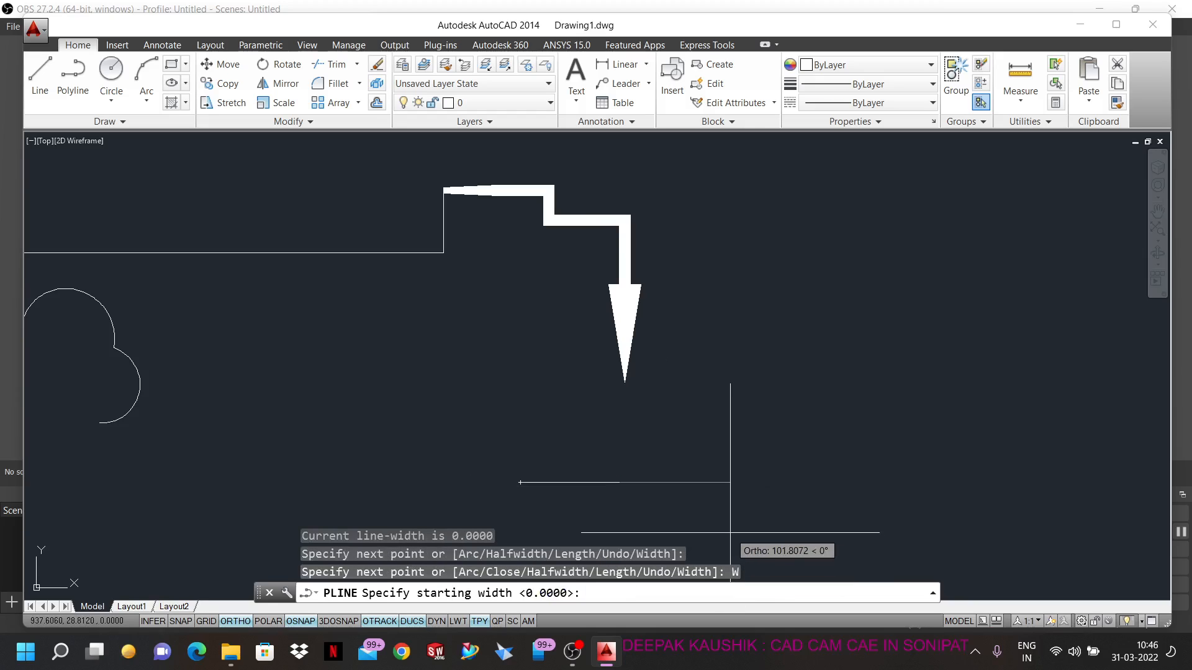
{"action": "type", "text": "6"}
{"action": "key", "text": "Return"}
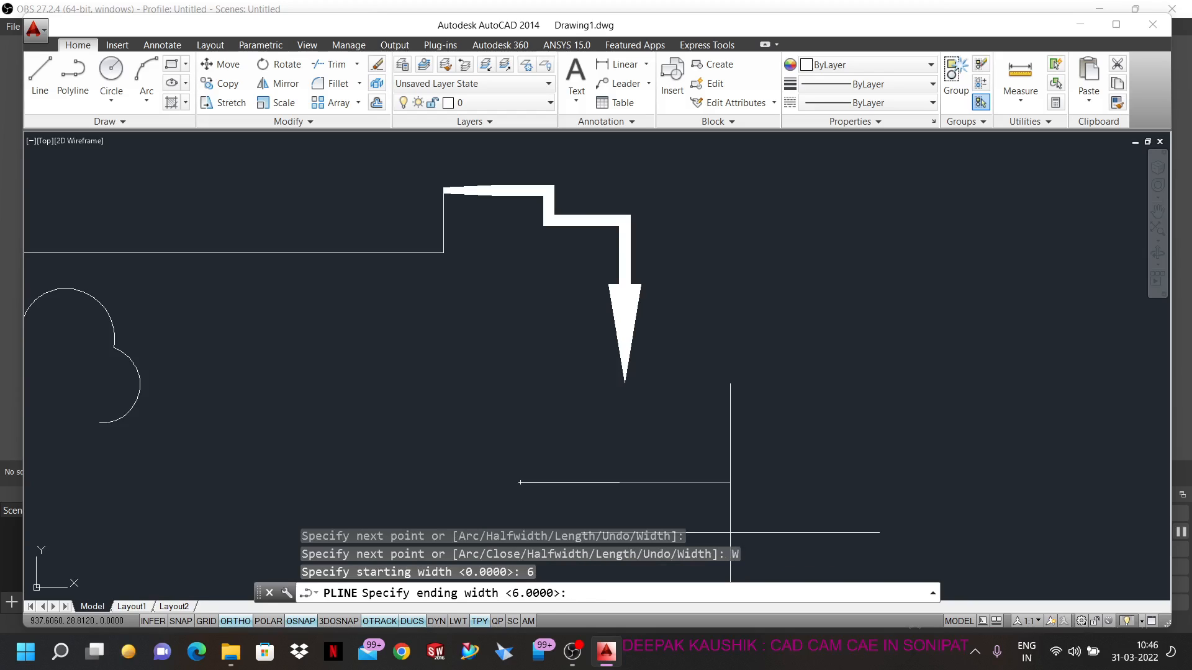
{"action": "type", "text": "0"}
{"action": "key", "text": "Return"}
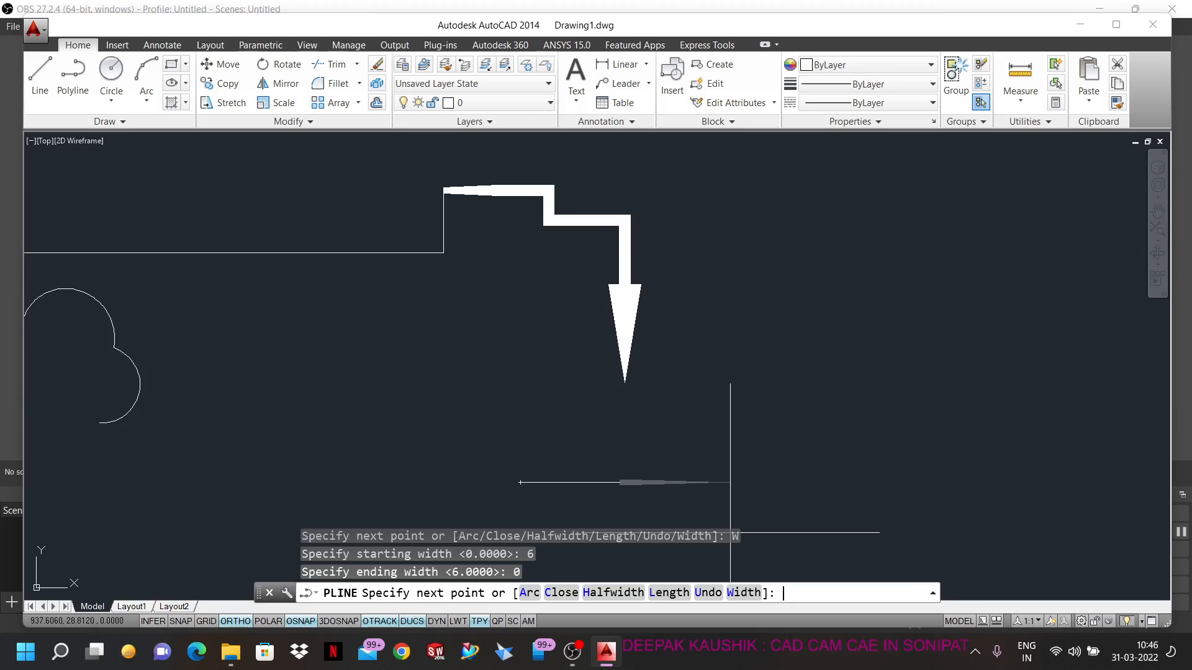
{"action": "type", "text": "18"}
{"action": "key", "text": "Return"}
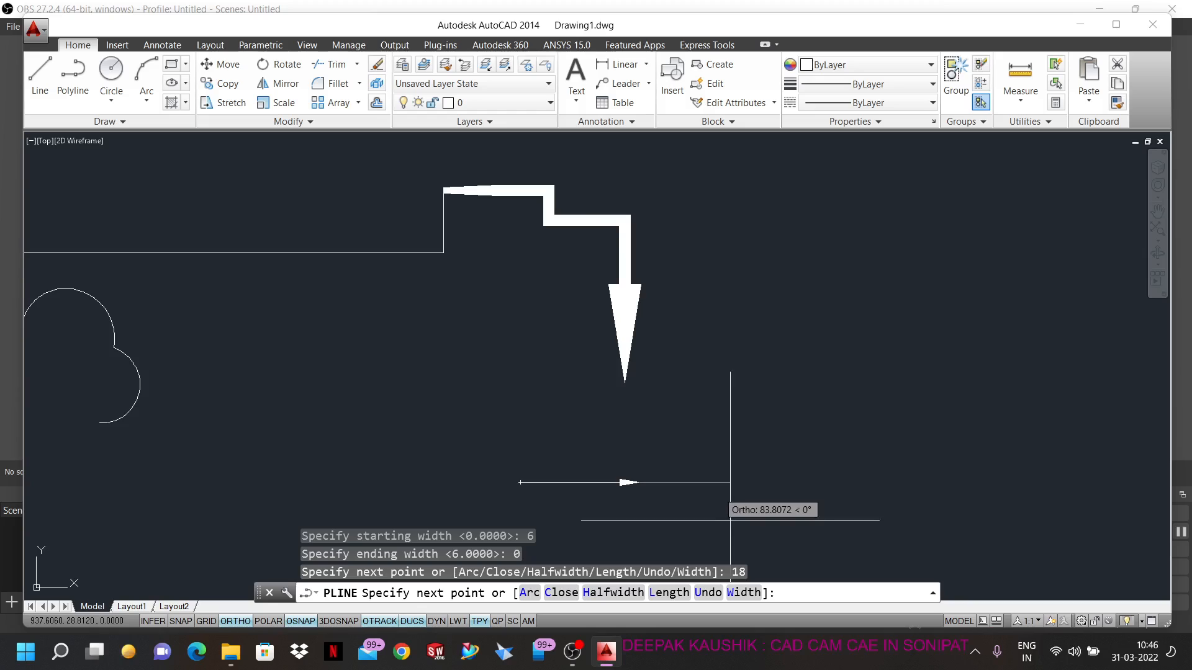
{"action": "scroll", "coordinate": [642, 483], "scroll_direction": "up", "scroll_amount": 8}
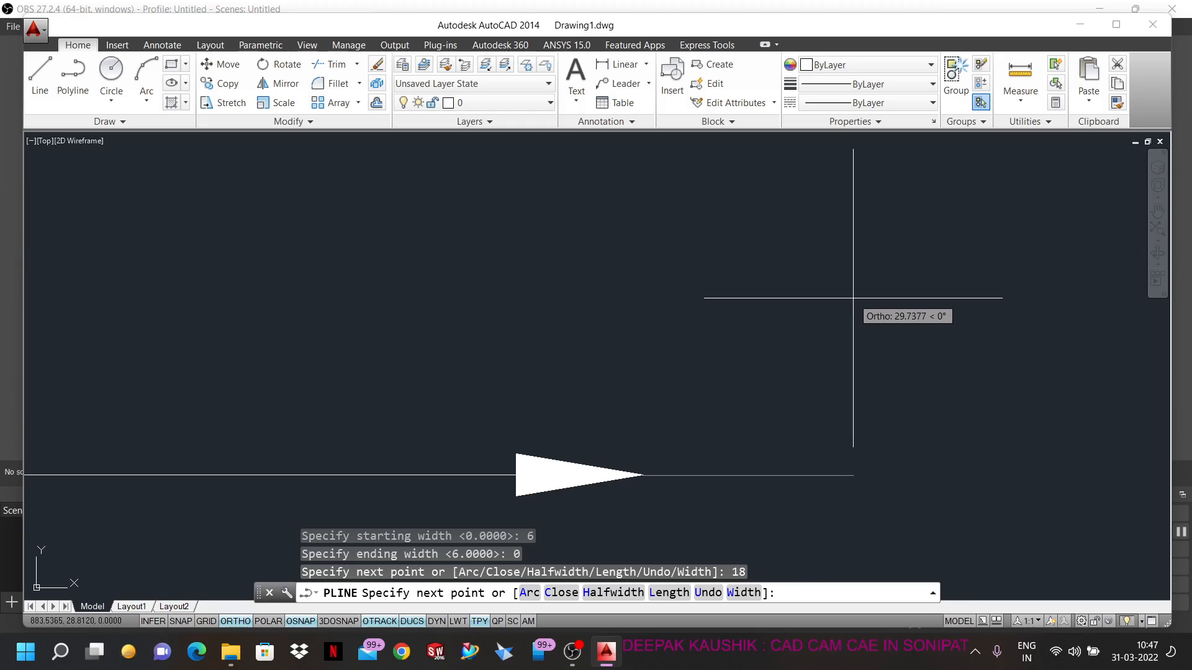
{"action": "key", "text": "Escape"}
{"action": "scroll", "coordinate": [884, 336], "scroll_direction": "down", "scroll_amount": 5}
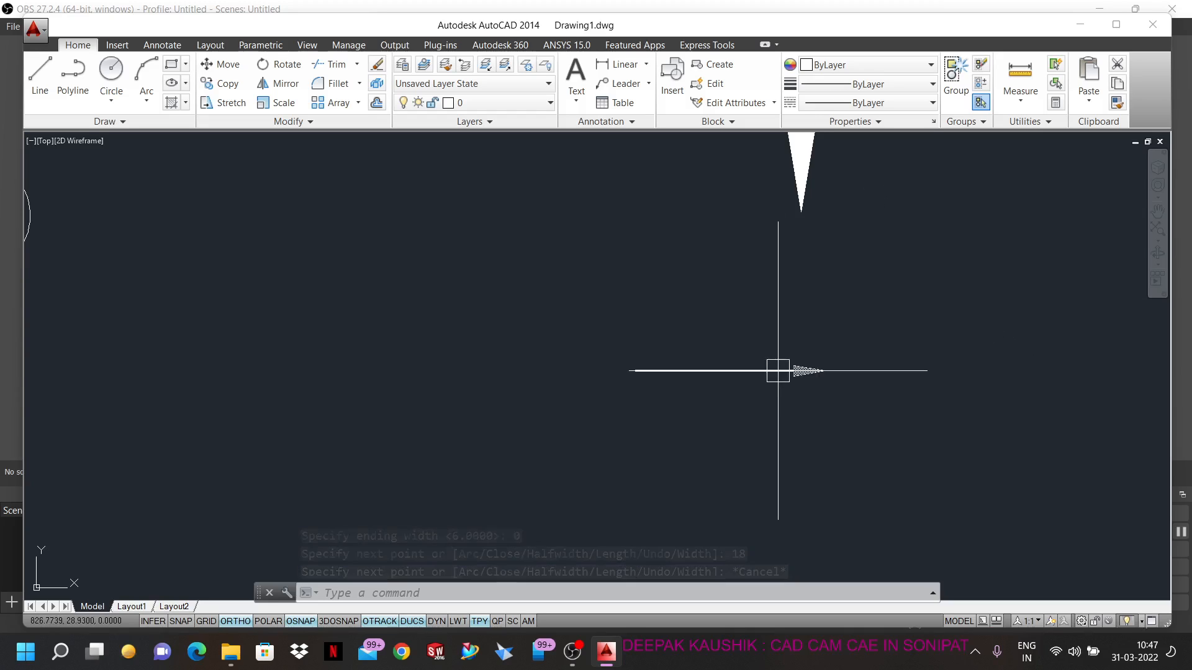
{"action": "scroll", "coordinate": [778, 371], "scroll_direction": "up", "scroll_amount": 5}
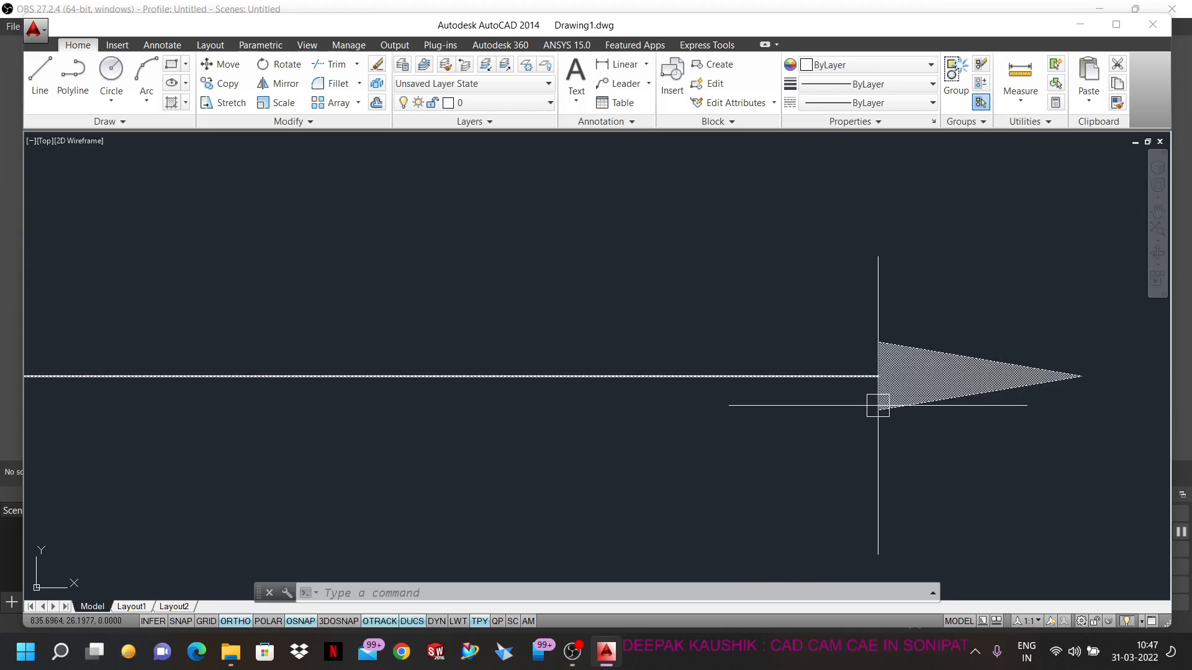
- Draw a 50-unit horizontal line above the thin arrow polyline with the Line command
{"action": "mouse_move", "coordinate": [877, 405]}
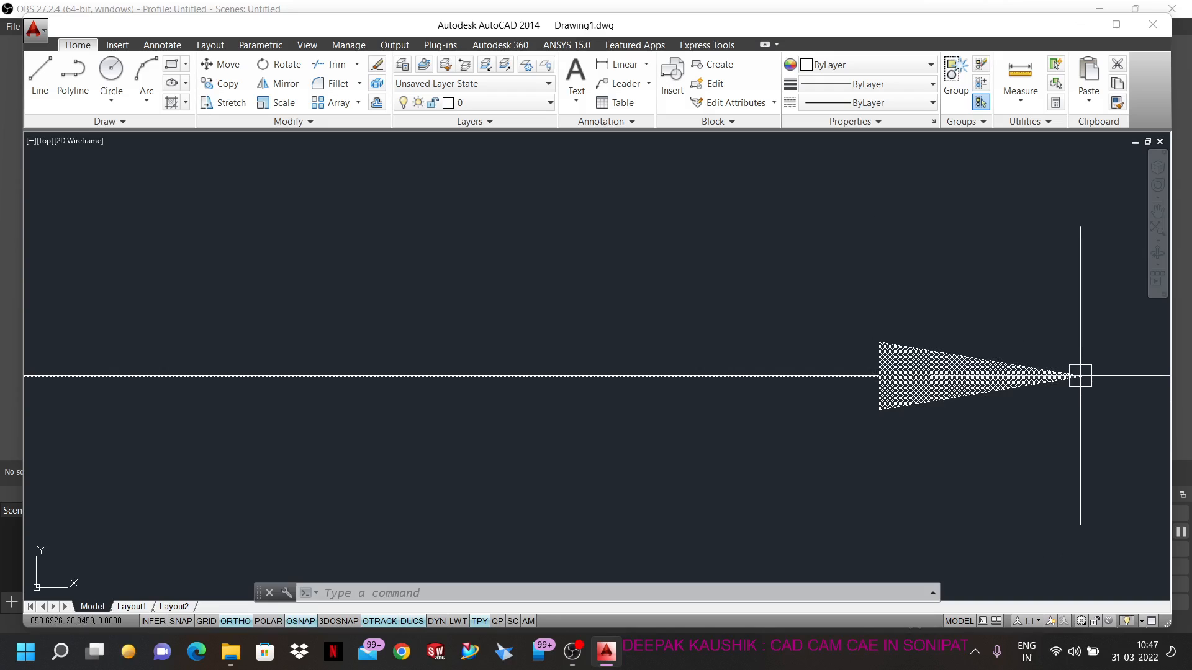
{"action": "scroll", "coordinate": [832, 397], "scroll_direction": "down", "scroll_amount": 4}
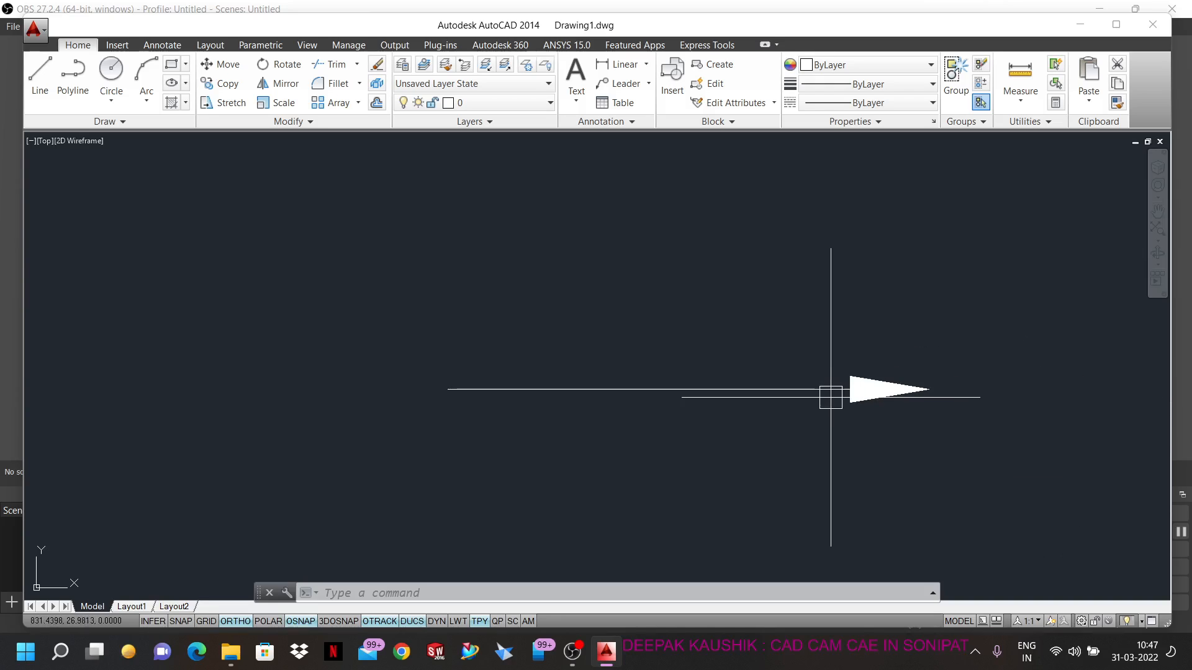
{"action": "left_click", "coordinate": [47, 65]}
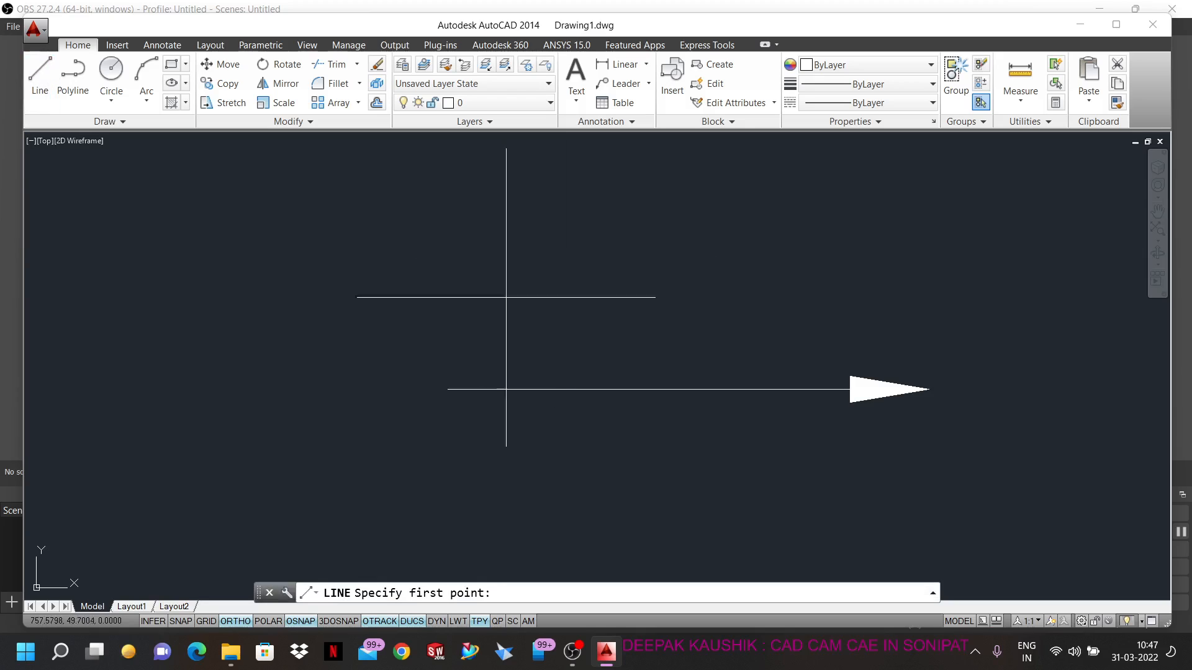
{"action": "left_click", "coordinate": [472, 249]}
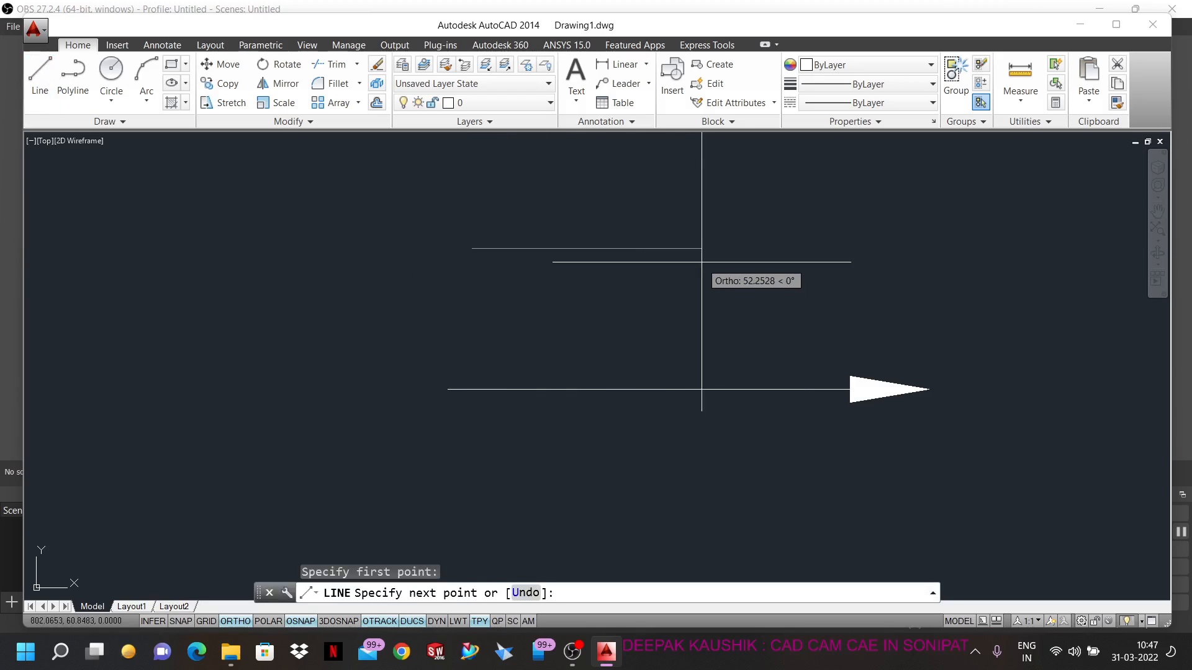
{"action": "type", "text": "50"}
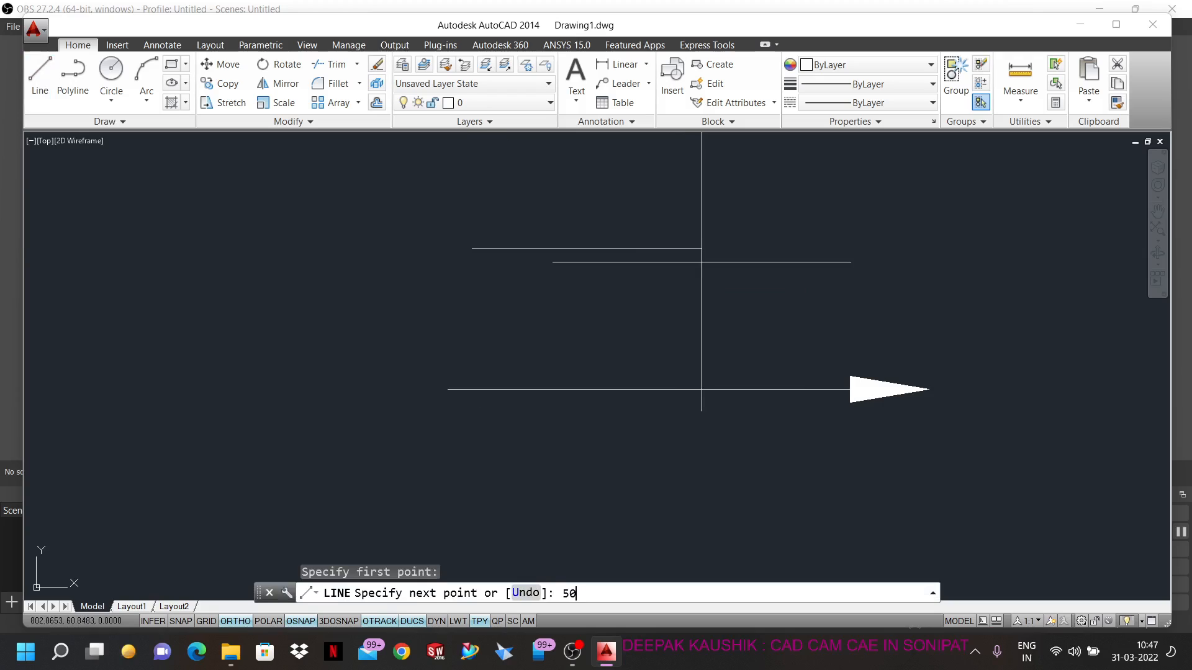
{"action": "key", "text": "Return"}
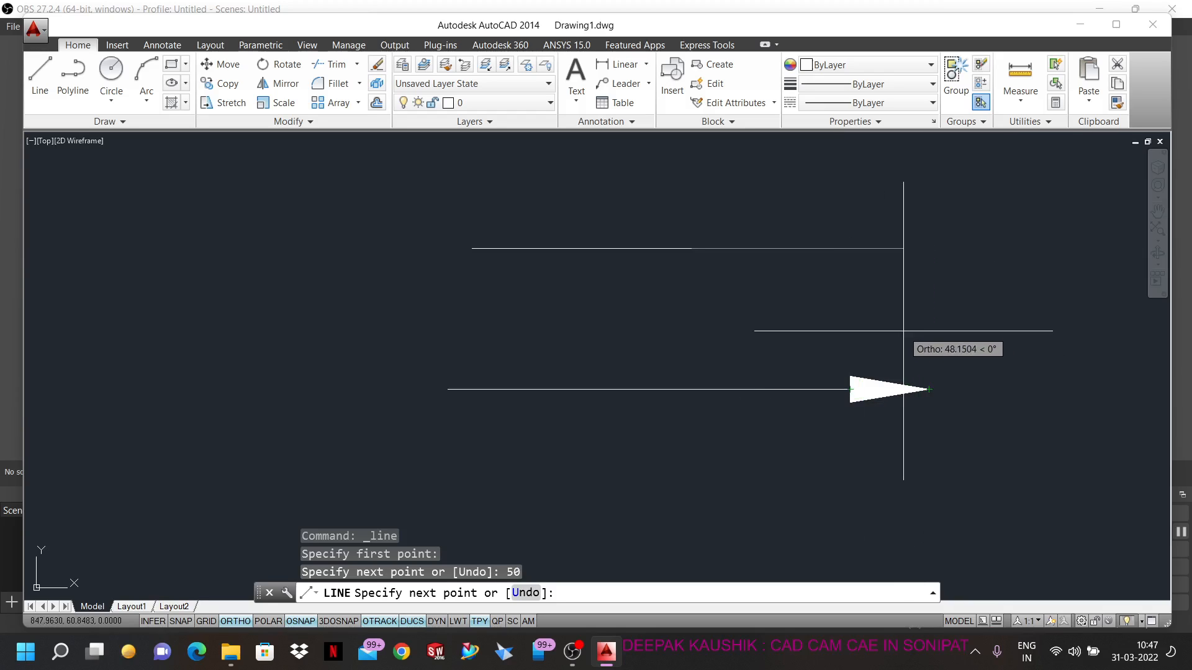
{"action": "key", "text": "Escape"}
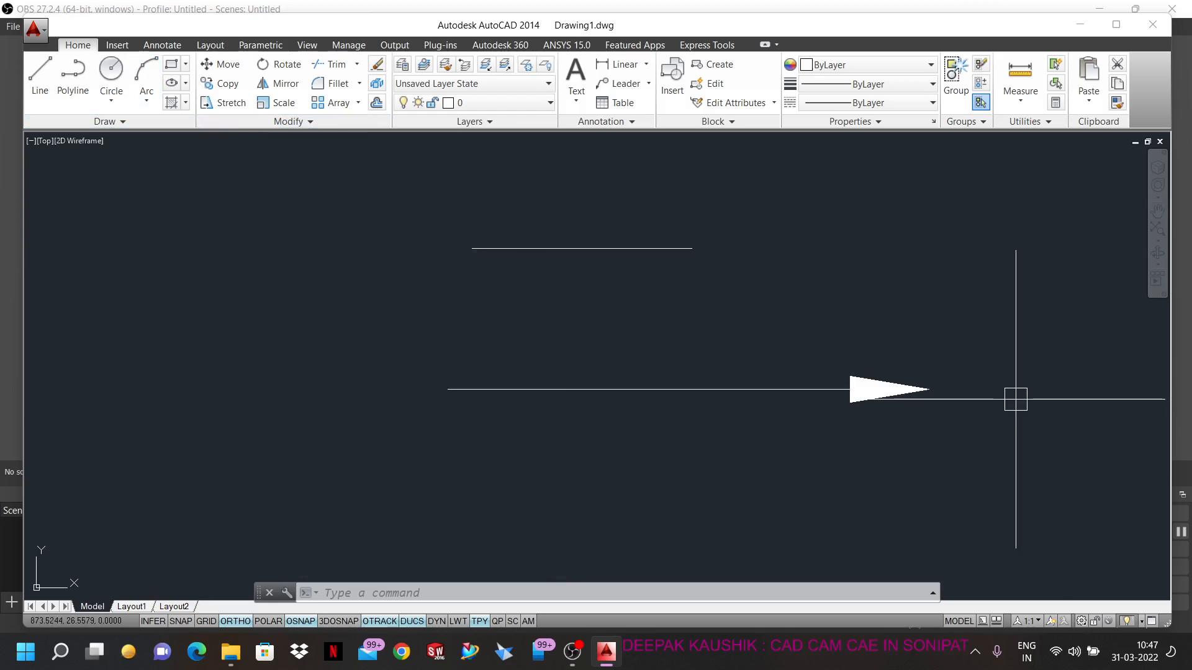
- Start a new polyline below the thin arrow with a freehand horizontal segment drawn to the right
{"action": "left_click", "coordinate": [73, 71]}
{"action": "scroll", "coordinate": [532, 331], "scroll_direction": "down", "scroll_amount": 2}
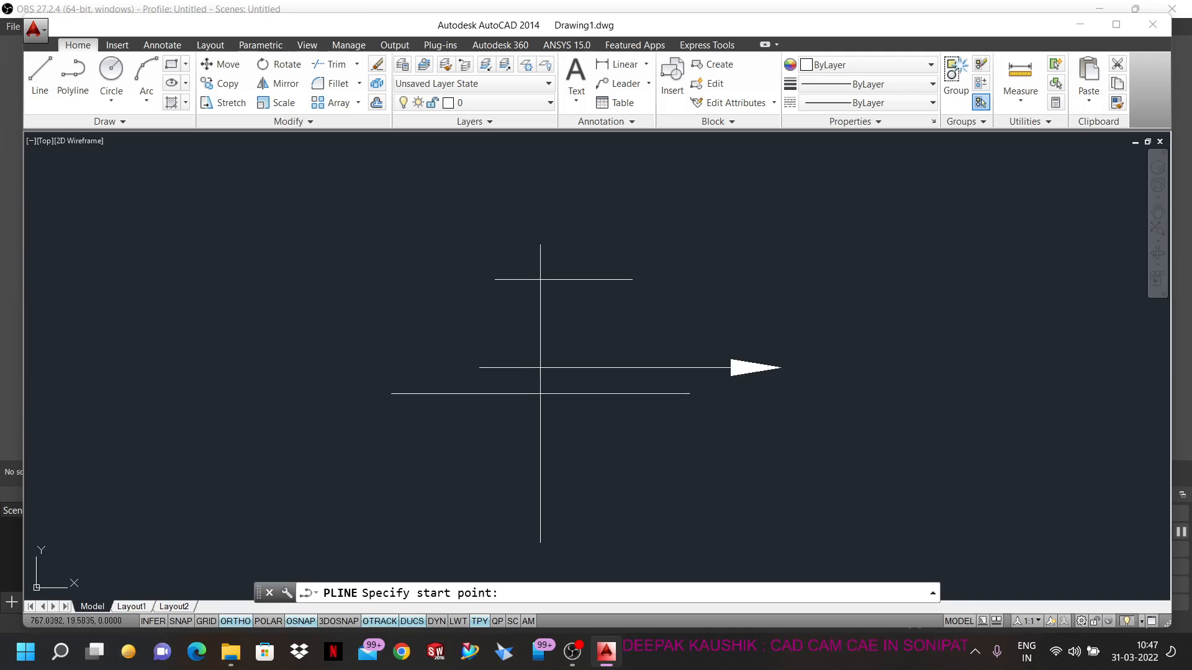
{"action": "left_click", "coordinate": [492, 431]}
{"action": "left_click", "coordinate": [598, 431]}
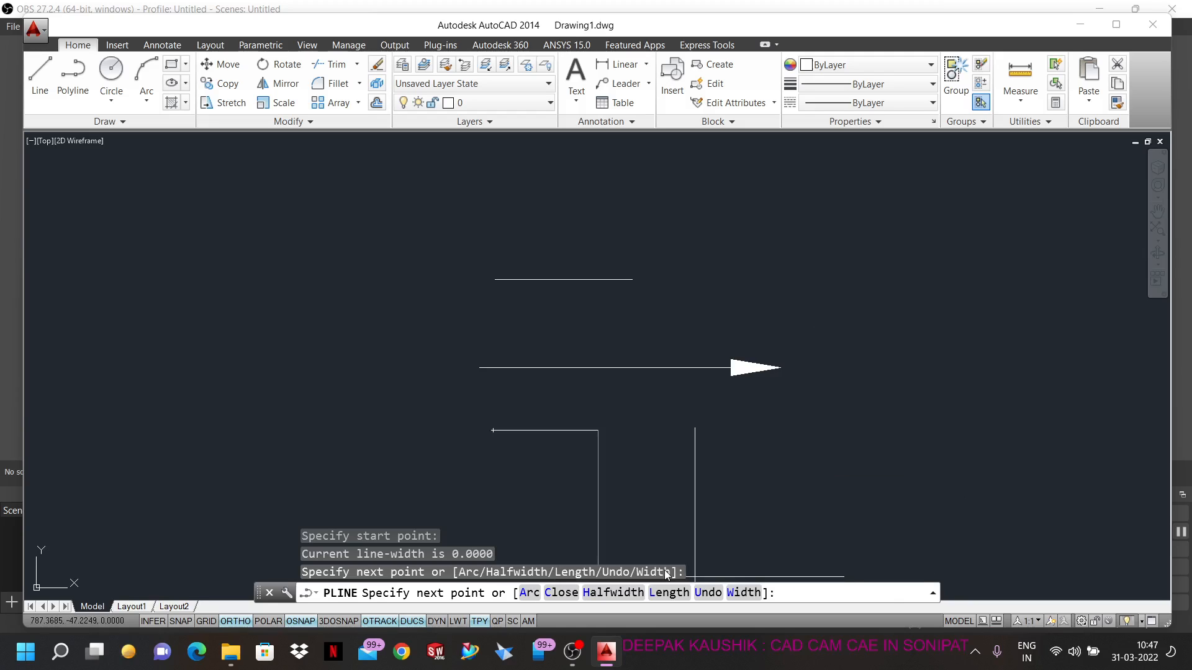
- Add a tapered segment about 19 units to the right, starting half-width 5 and ending half-width 1, and end the polyline
{"action": "left_click", "coordinate": [618, 593]}
{"action": "scroll", "coordinate": [568, 477], "scroll_direction": "up", "scroll_amount": 5}
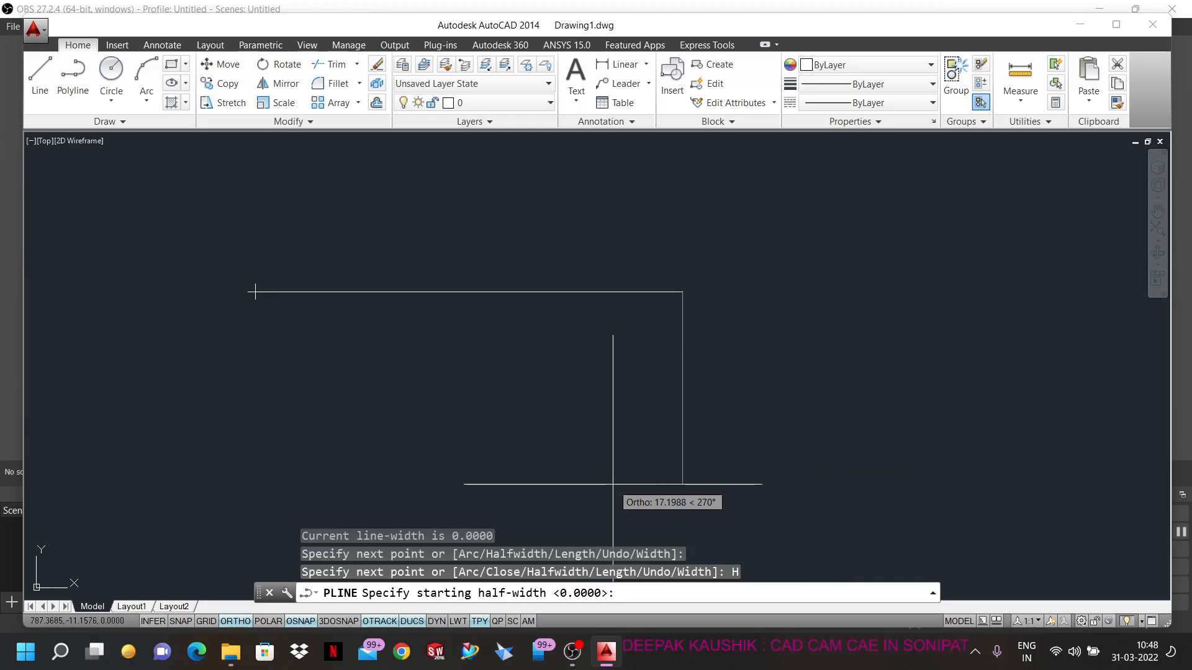
{"action": "scroll", "coordinate": [701, 444], "scroll_direction": "down", "scroll_amount": 2}
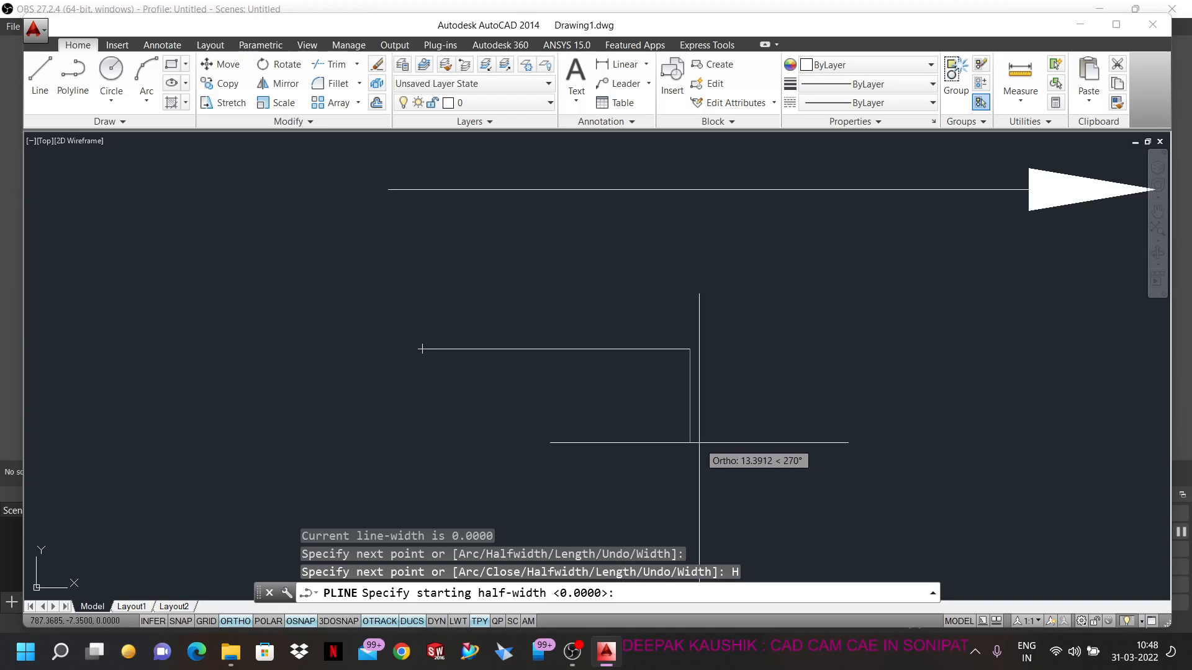
{"action": "scroll", "coordinate": [759, 313], "scroll_direction": "down", "scroll_amount": 2}
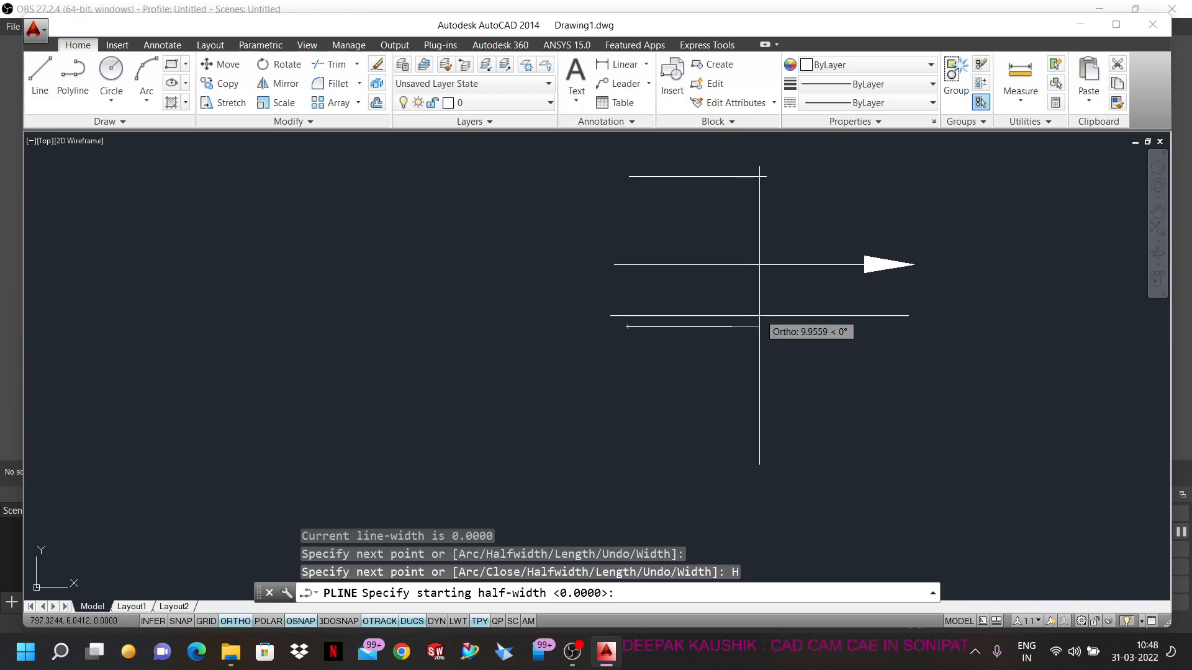
{"action": "scroll", "coordinate": [761, 312], "scroll_direction": "up", "scroll_amount": 2}
{"action": "scroll", "coordinate": [761, 312], "scroll_direction": "up", "scroll_amount": 3}
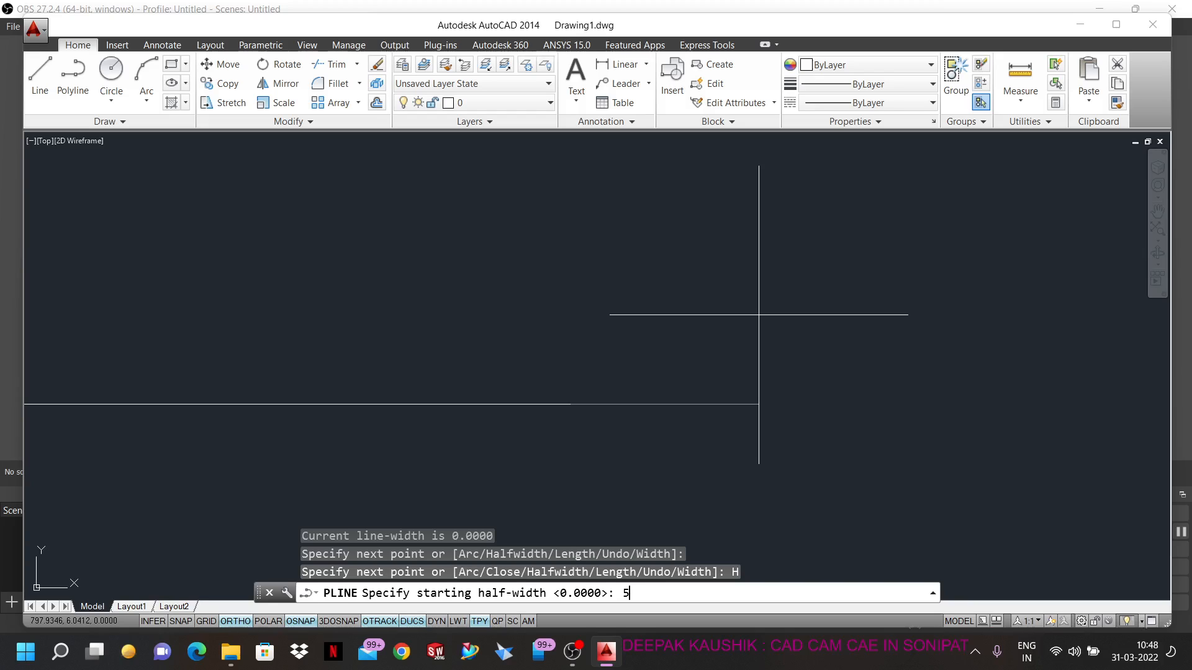
{"action": "key", "text": "Return"}
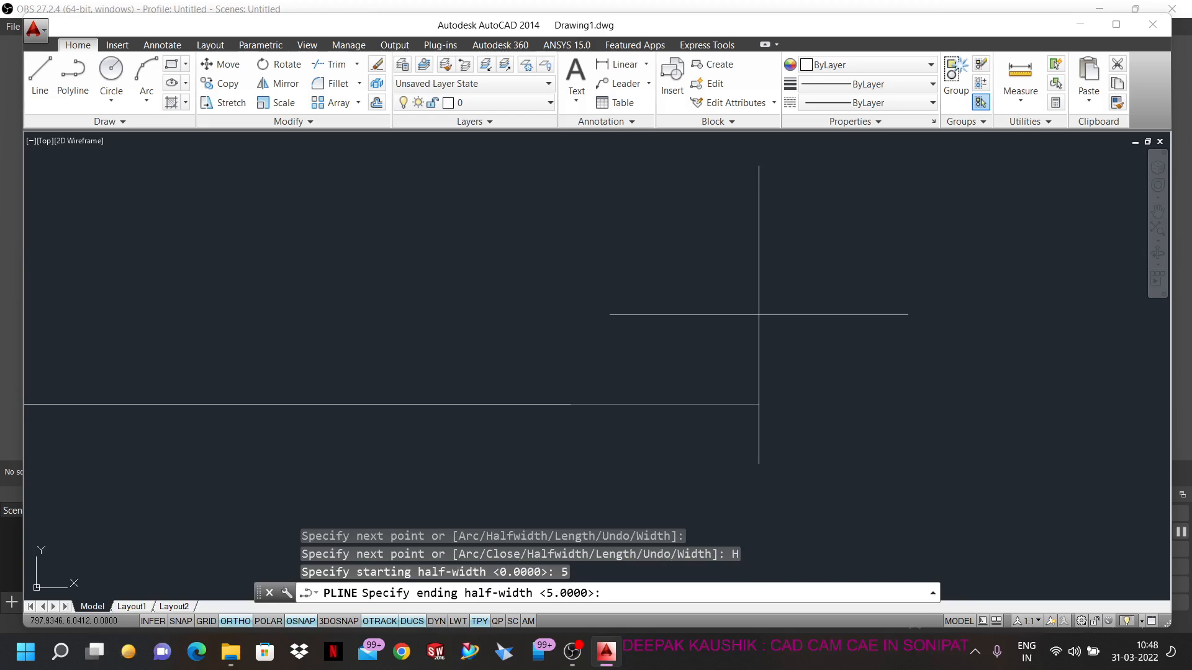
{"action": "type", "text": "1"}
{"action": "key", "text": "Return"}
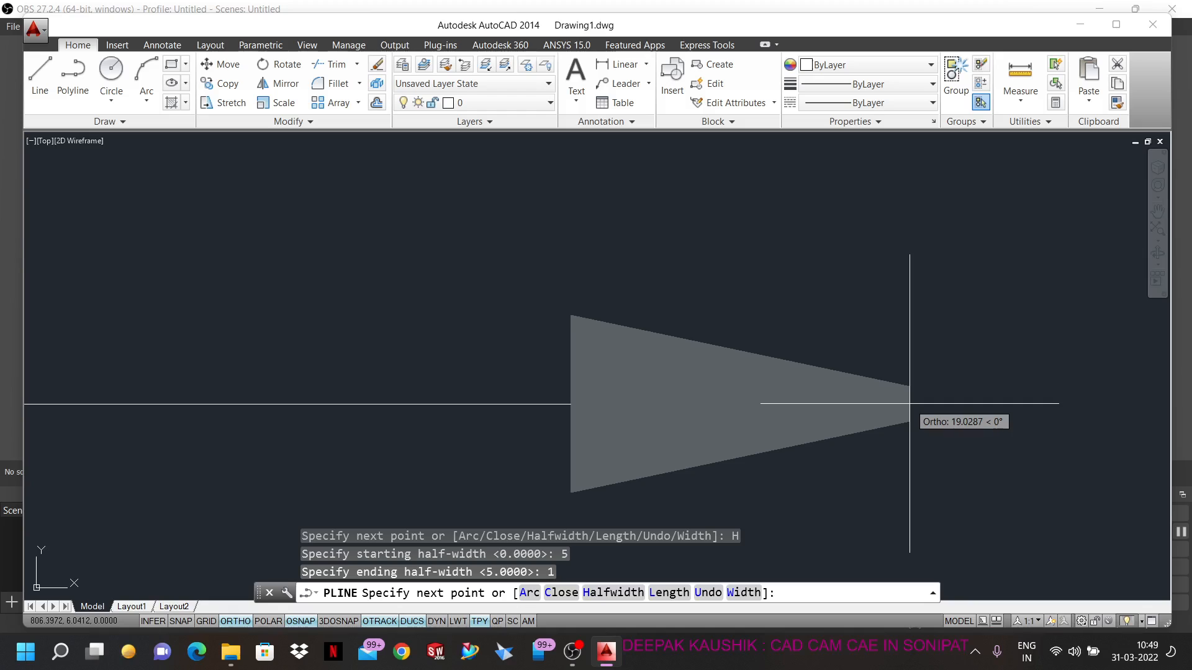
{"action": "left_click", "coordinate": [910, 404]}
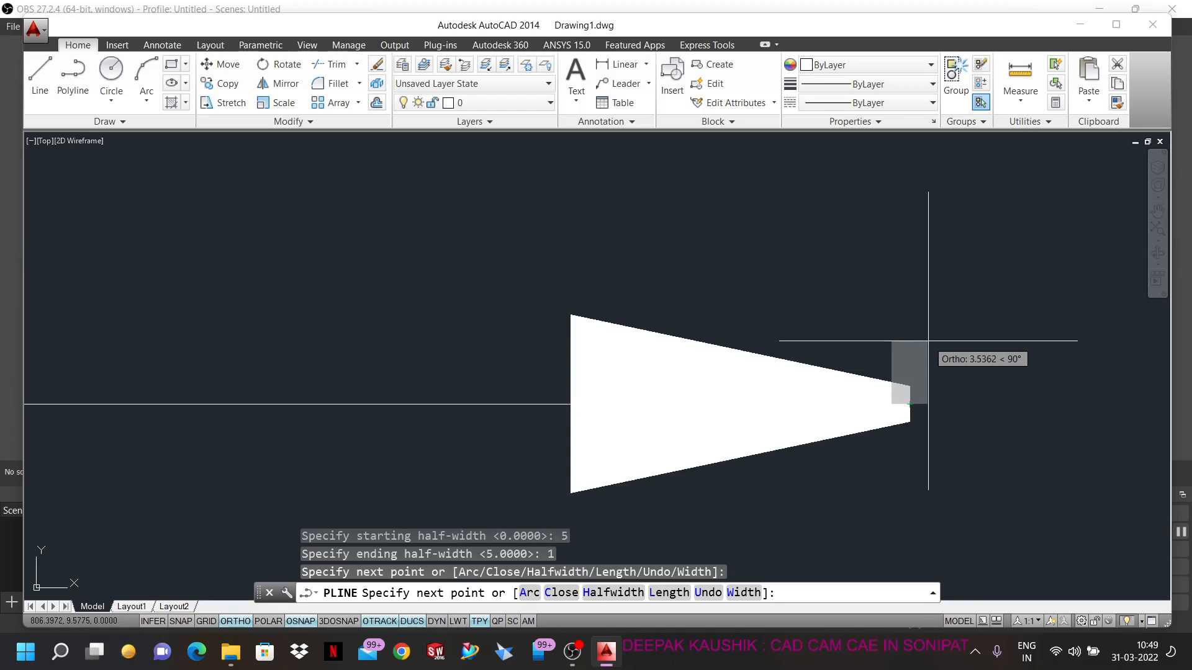
{"action": "key", "text": "Escape"}
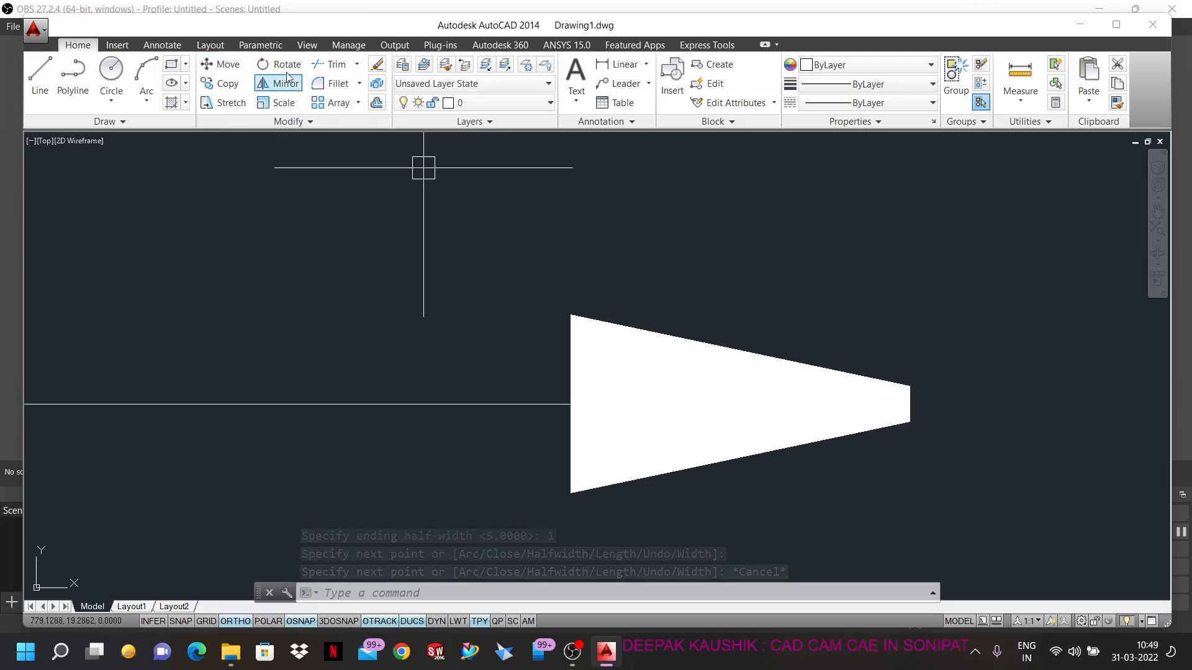
{"action": "left_click", "coordinate": [72, 75]}
{"action": "left_click", "coordinate": [335, 230]}
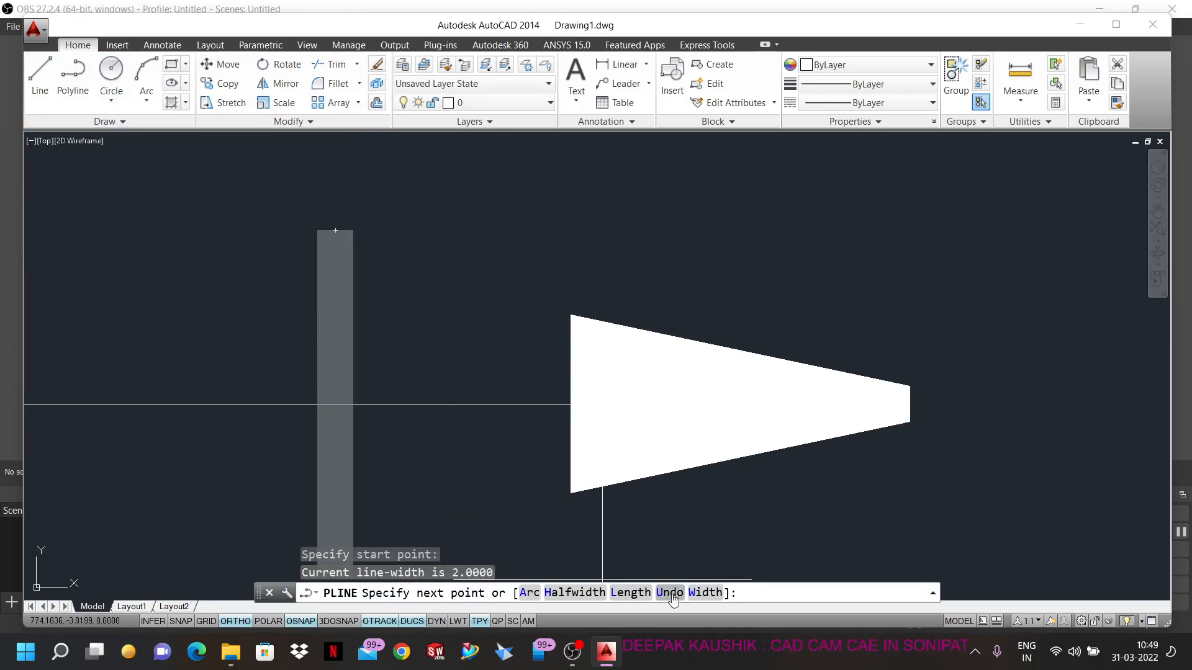
{"action": "left_click", "coordinate": [697, 597]}
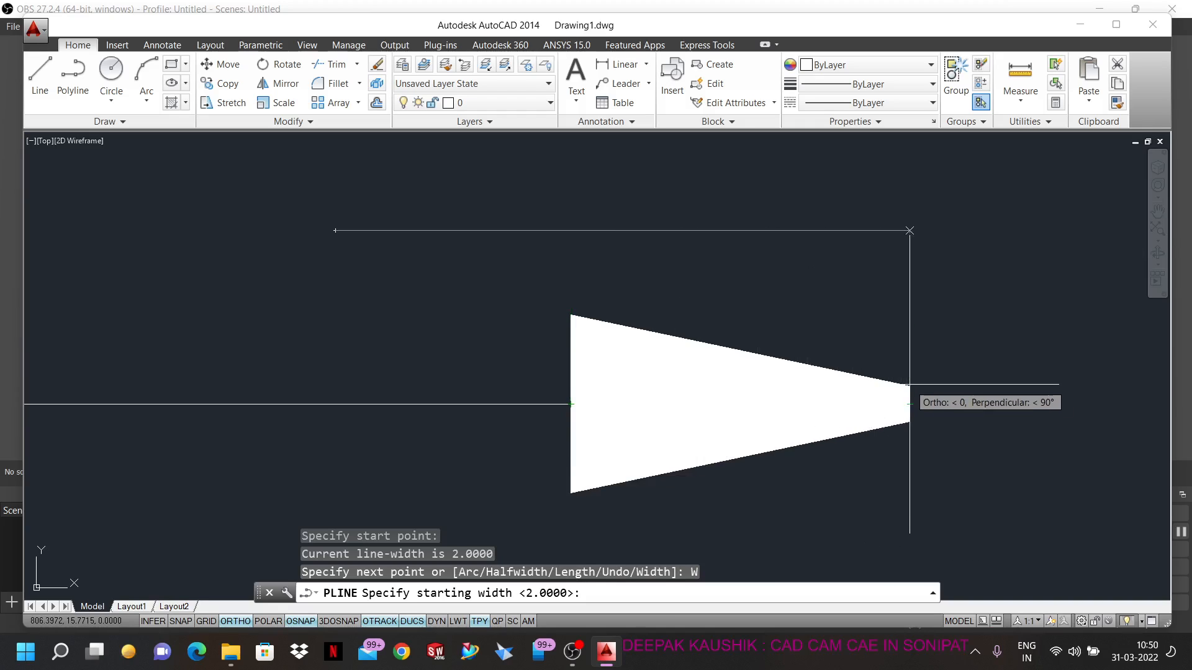
{"action": "scroll", "coordinate": [774, 456], "scroll_direction": "down", "scroll_amount": 2}
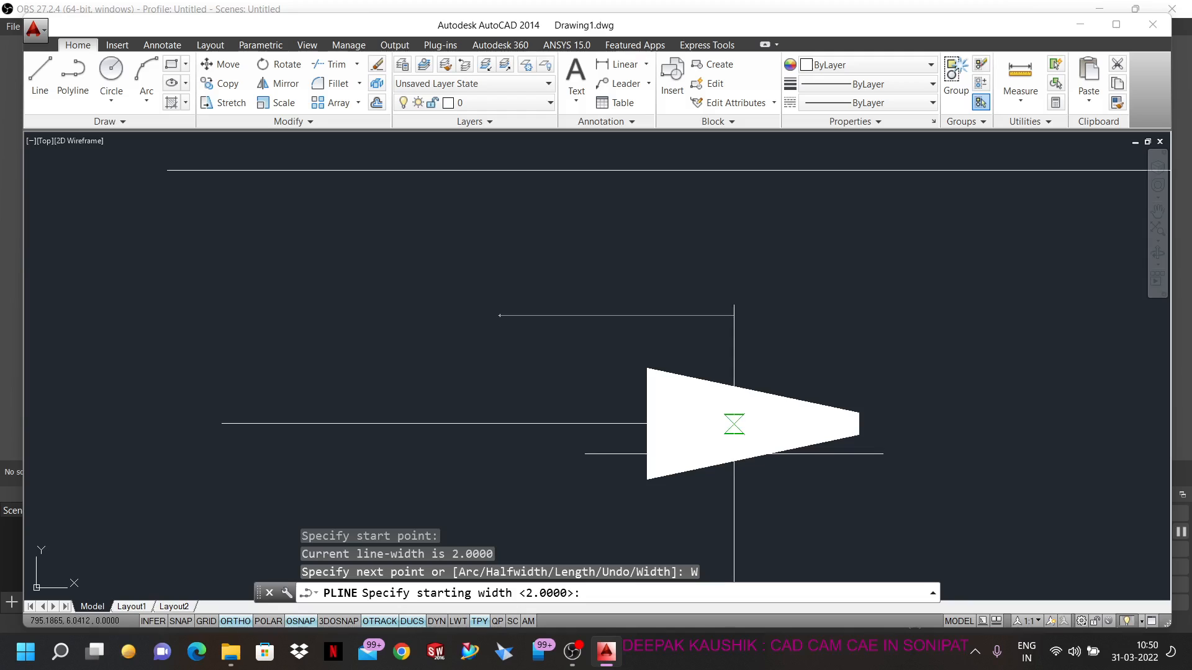
{"action": "key", "text": "Escape"}
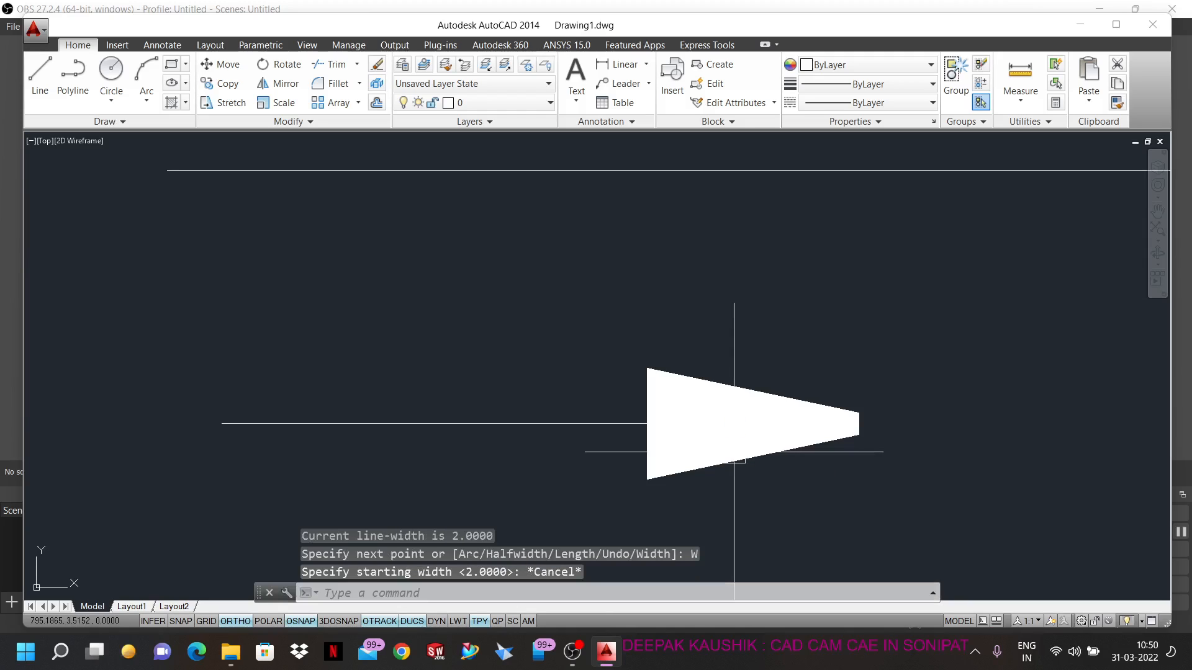
- Erase all objects in the drawing
{"action": "key", "text": "ctrl+a"}
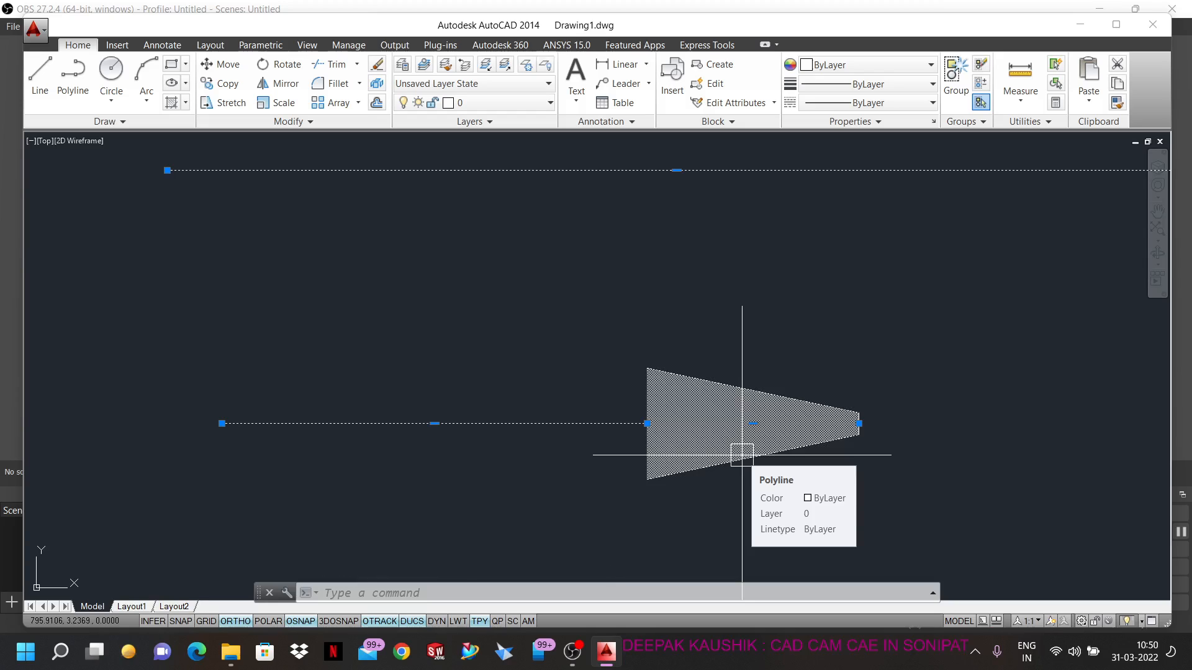
{"action": "key", "text": "Delete"}
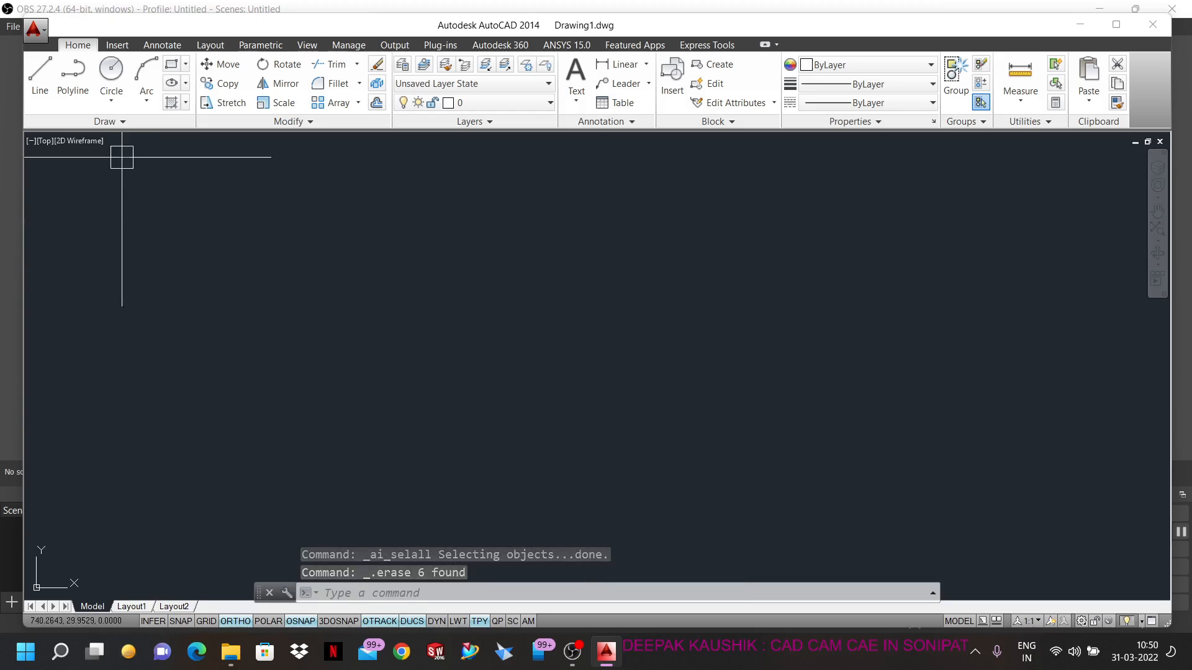
{"action": "left_click", "coordinate": [79, 70]}
{"action": "left_click", "coordinate": [319, 388]}
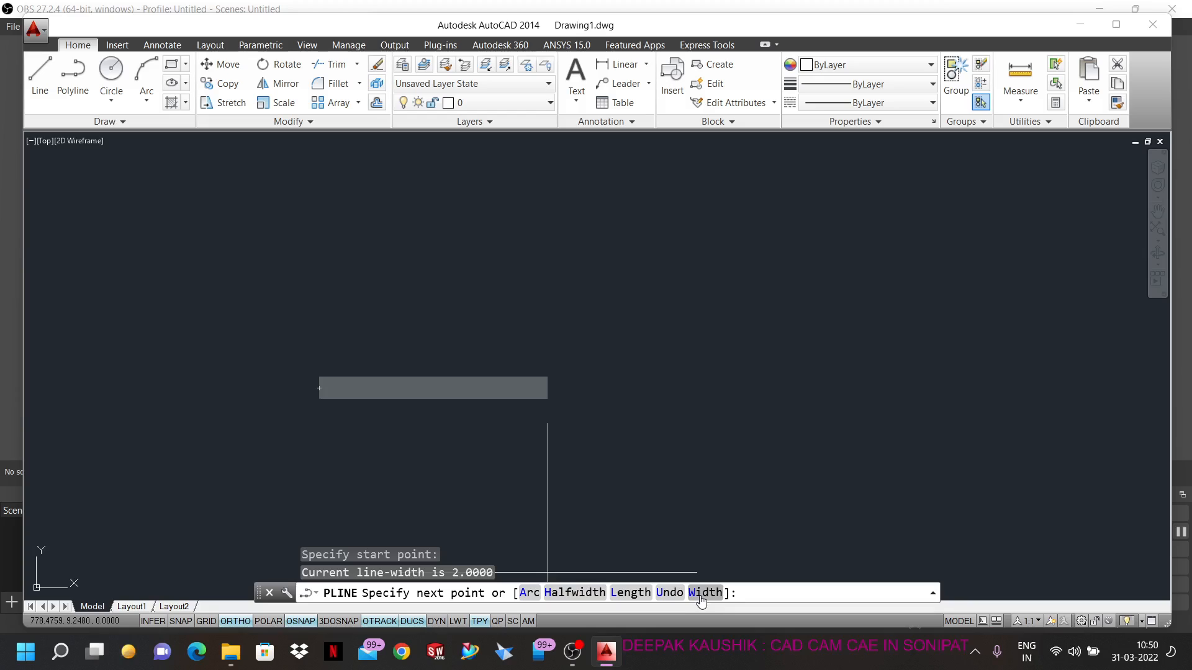
{"action": "key", "text": "Escape"}
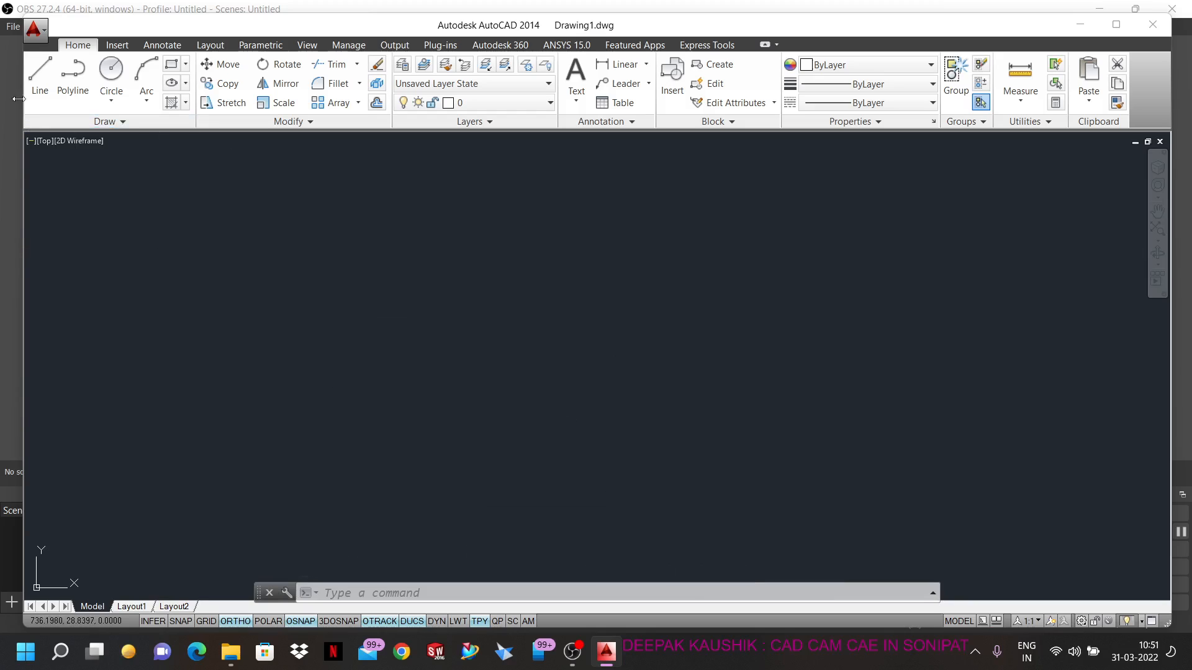
- Draw five connected freehand lines with the Line command, the first horizontal and the other four angled with Ortho turned off
{"action": "left_click", "coordinate": [33, 82]}
{"action": "left_click", "coordinate": [265, 393]}
{"action": "left_click", "coordinate": [438, 392]}
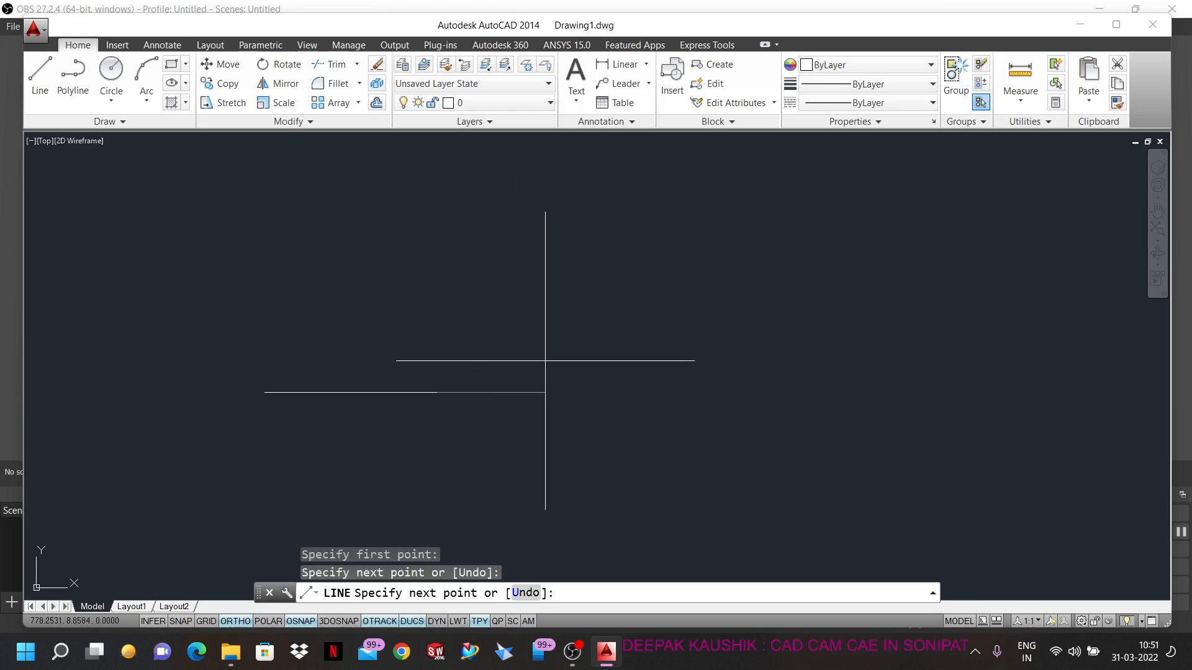
{"action": "left_click", "coordinate": [235, 620]}
{"action": "left_click", "coordinate": [543, 313]}
{"action": "left_click", "coordinate": [707, 334]}
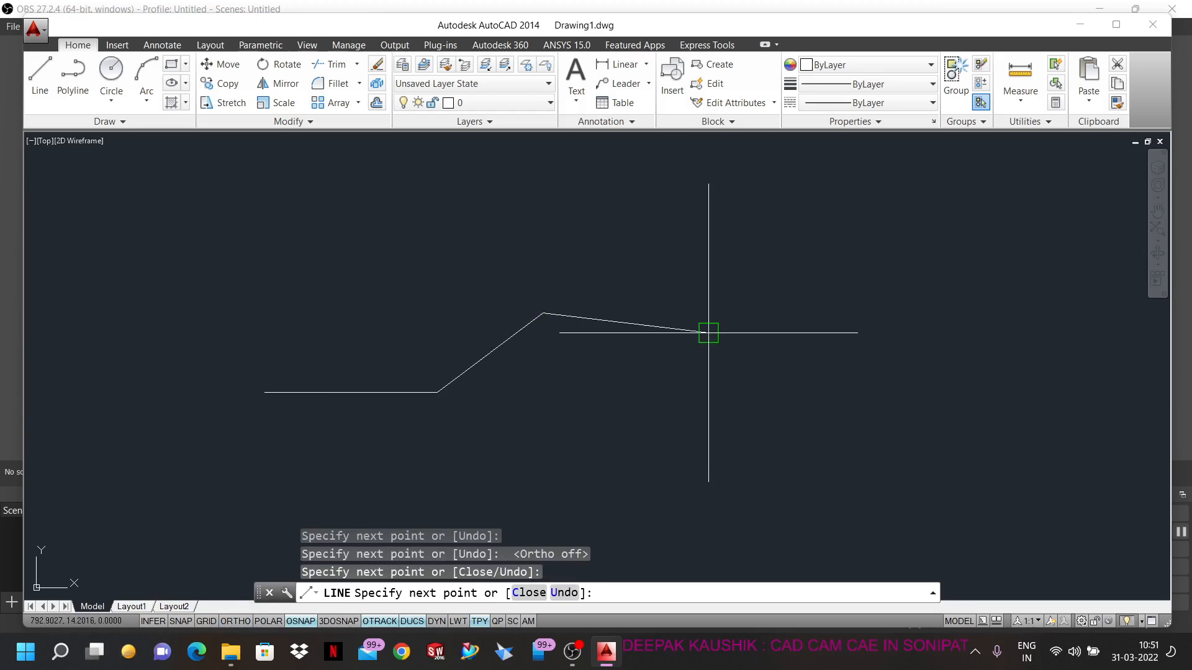
{"action": "left_click", "coordinate": [708, 333]}
{"action": "left_click", "coordinate": [798, 404]}
{"action": "left_click", "coordinate": [884, 312]}
{"action": "key", "text": "Escape"}
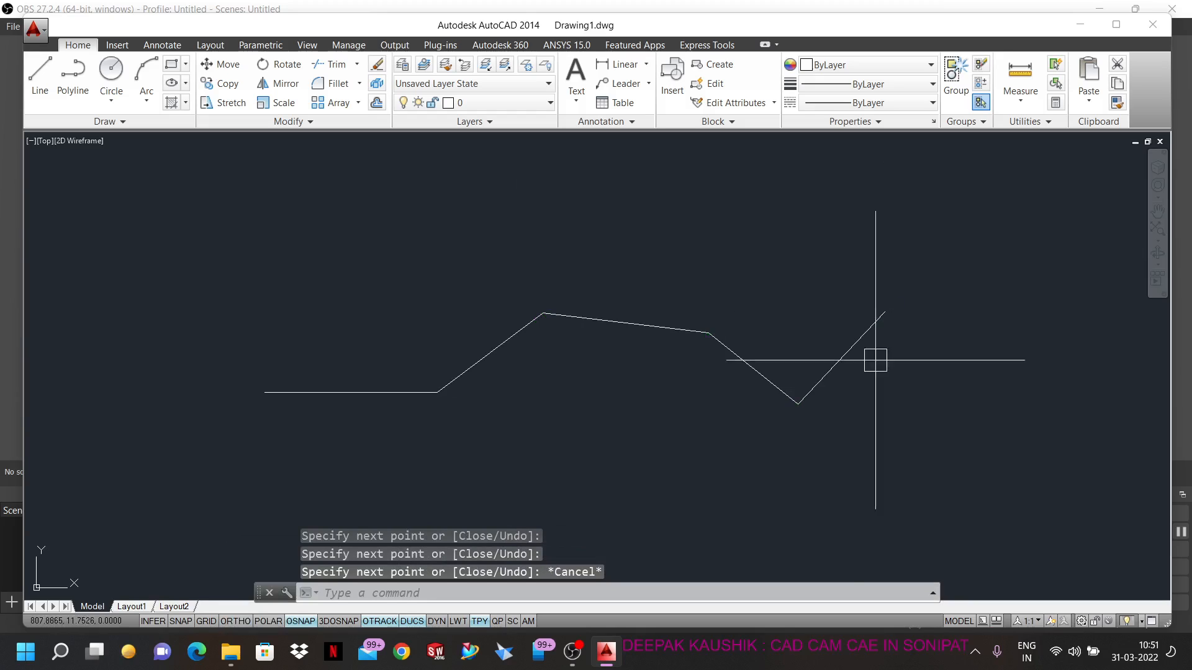
- Join the five connected lines into a single polyline and select it to check the result
{"action": "left_click", "coordinate": [177, 122]}
{"action": "left_click", "coordinate": [258, 124]}
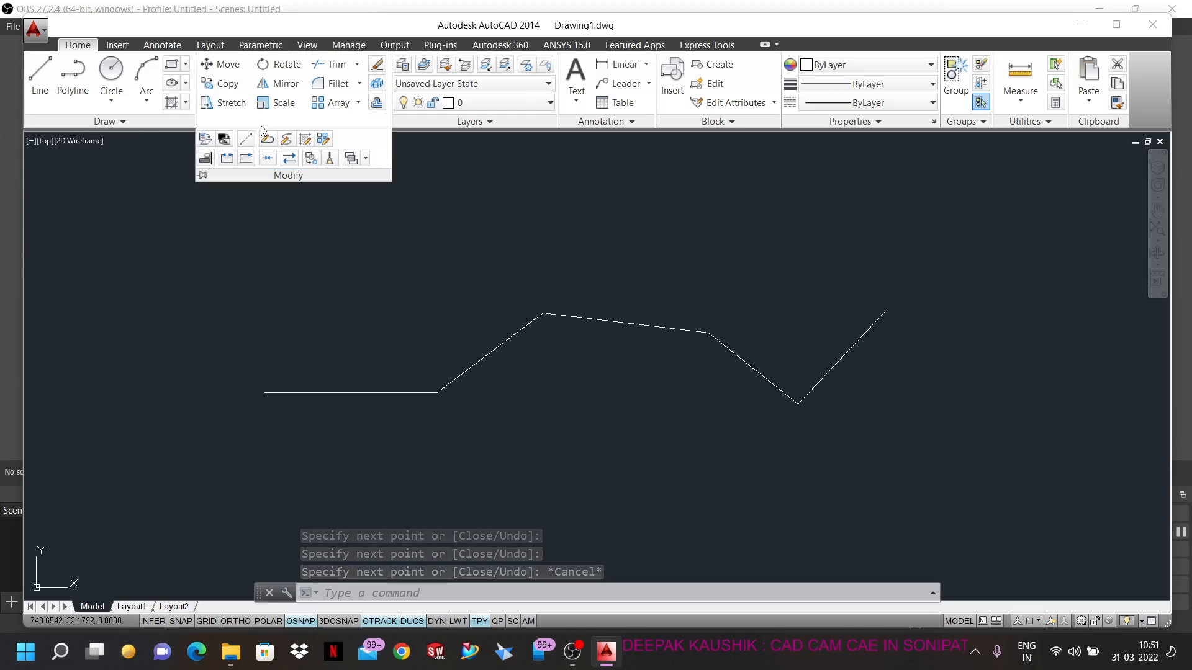
{"action": "left_click", "coordinate": [267, 159]}
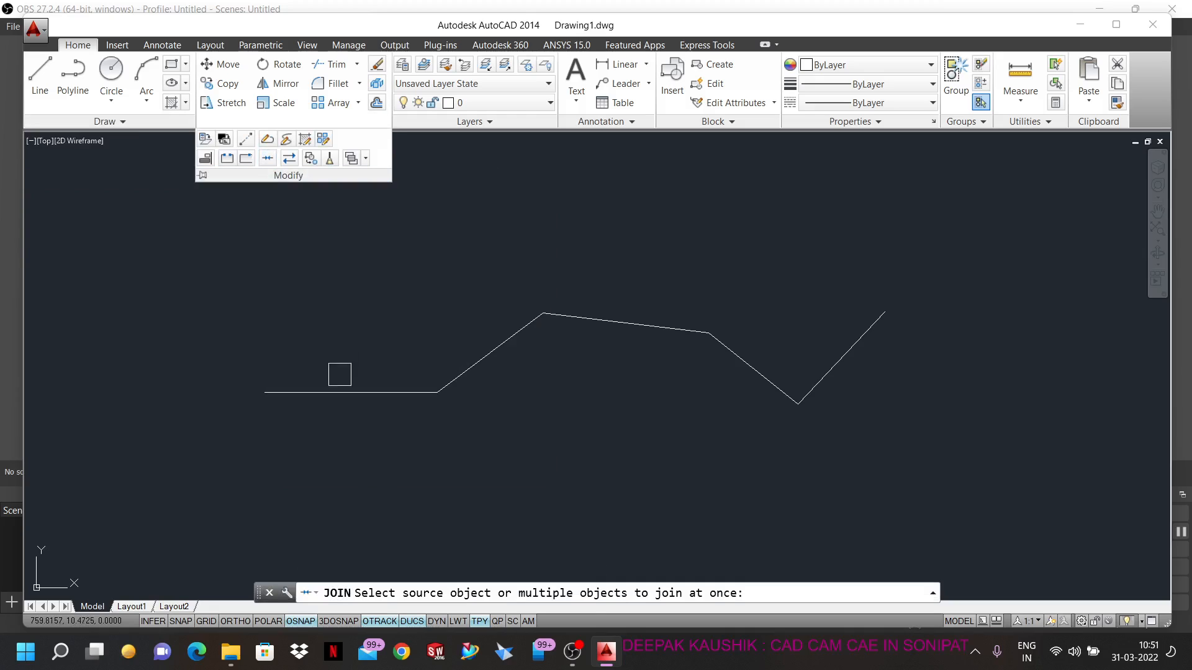
{"action": "left_click", "coordinate": [345, 385]}
{"action": "left_click", "coordinate": [461, 368]}
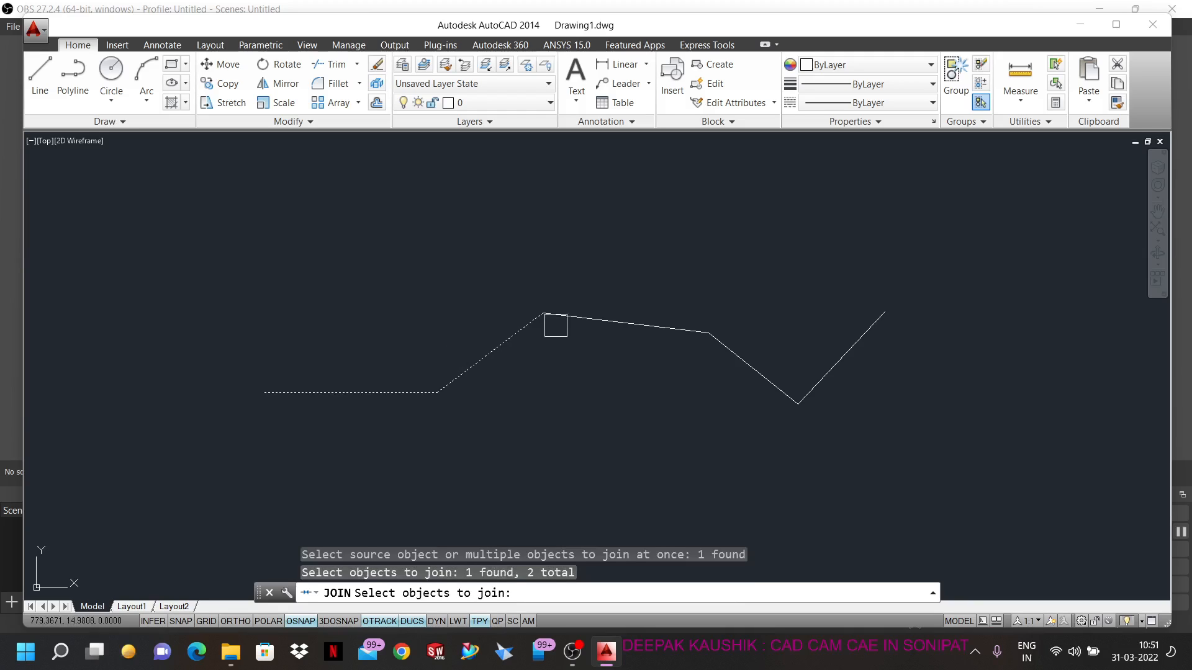
{"action": "left_click", "coordinate": [562, 322]}
{"action": "left_click", "coordinate": [744, 359]}
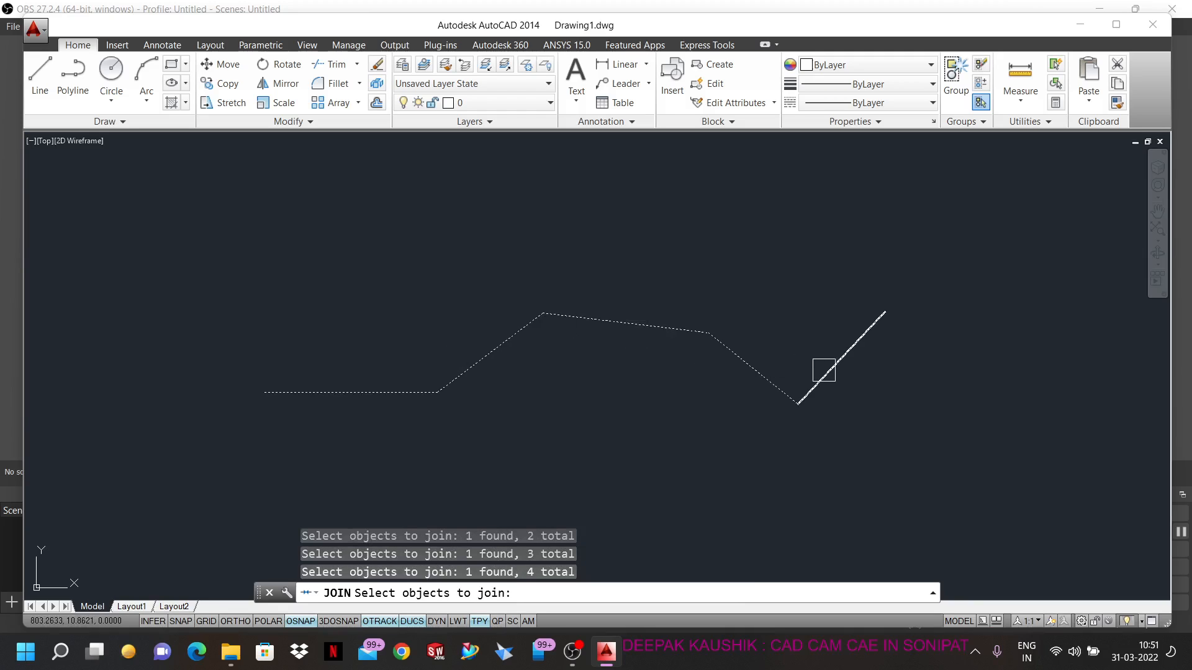
{"action": "left_click", "coordinate": [807, 380]}
{"action": "key", "text": "Return"}
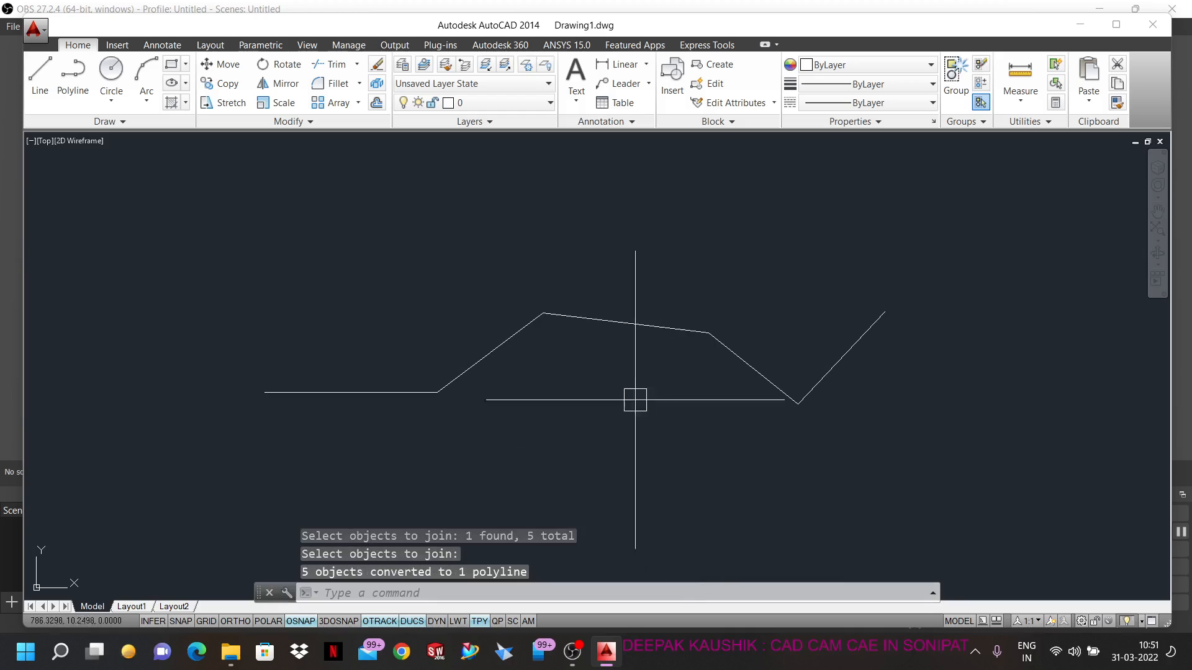
{"action": "left_click", "coordinate": [639, 333]}
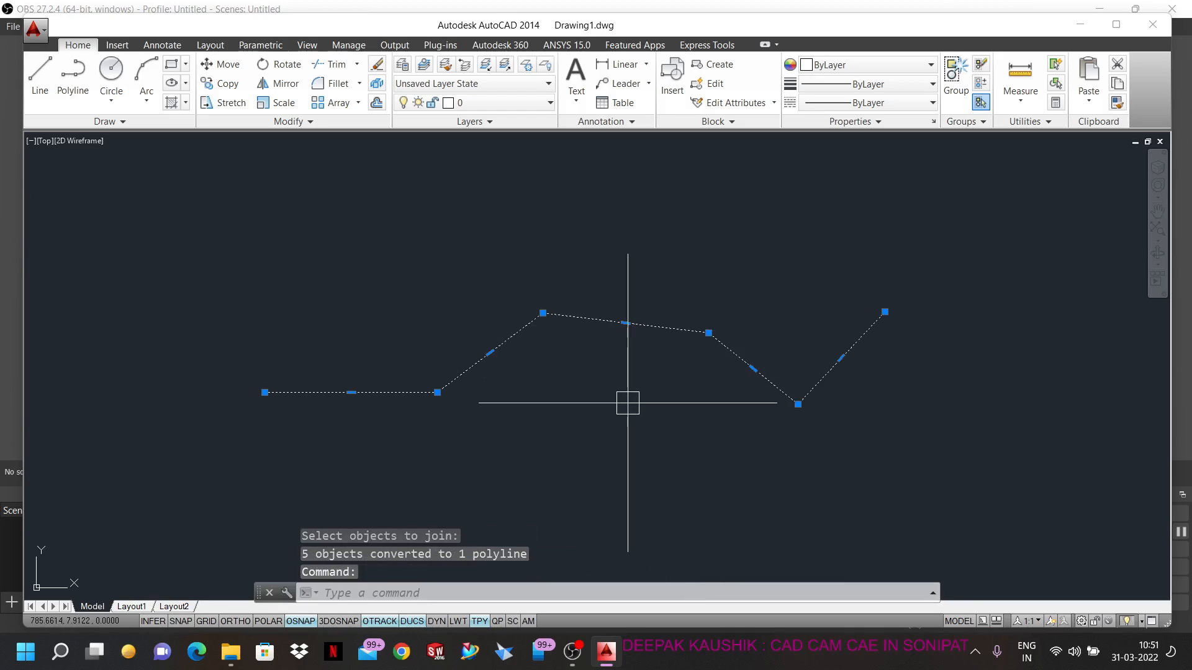
{"action": "key", "text": "Escape"}
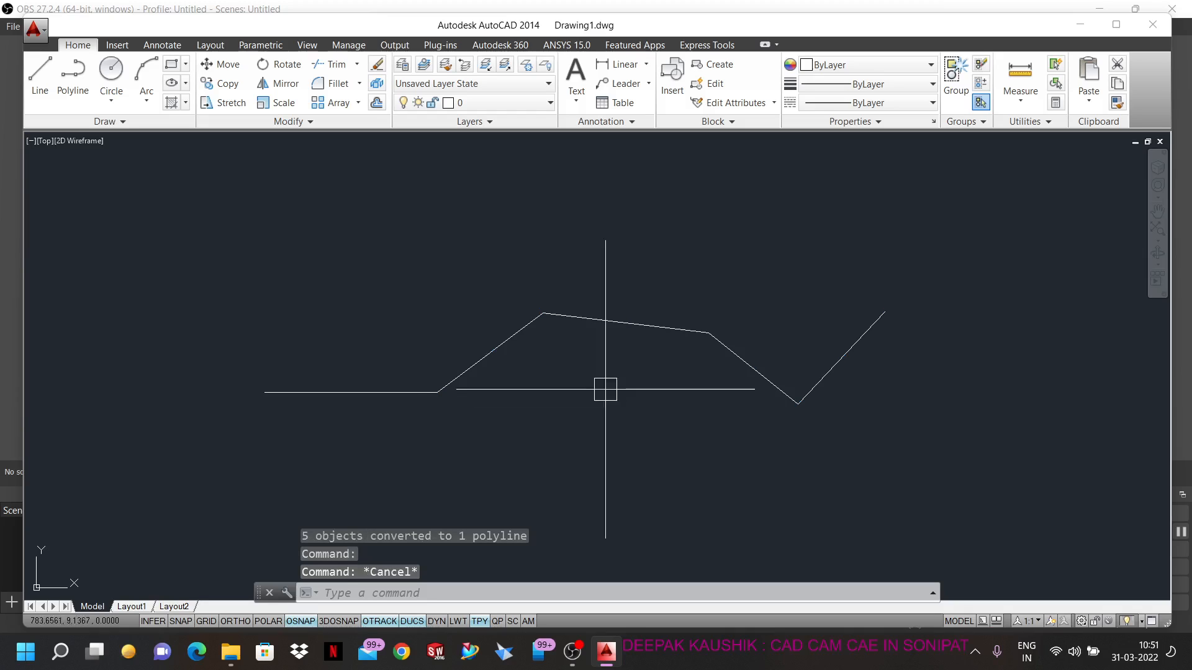
{"action": "left_click", "coordinate": [283, 121]}
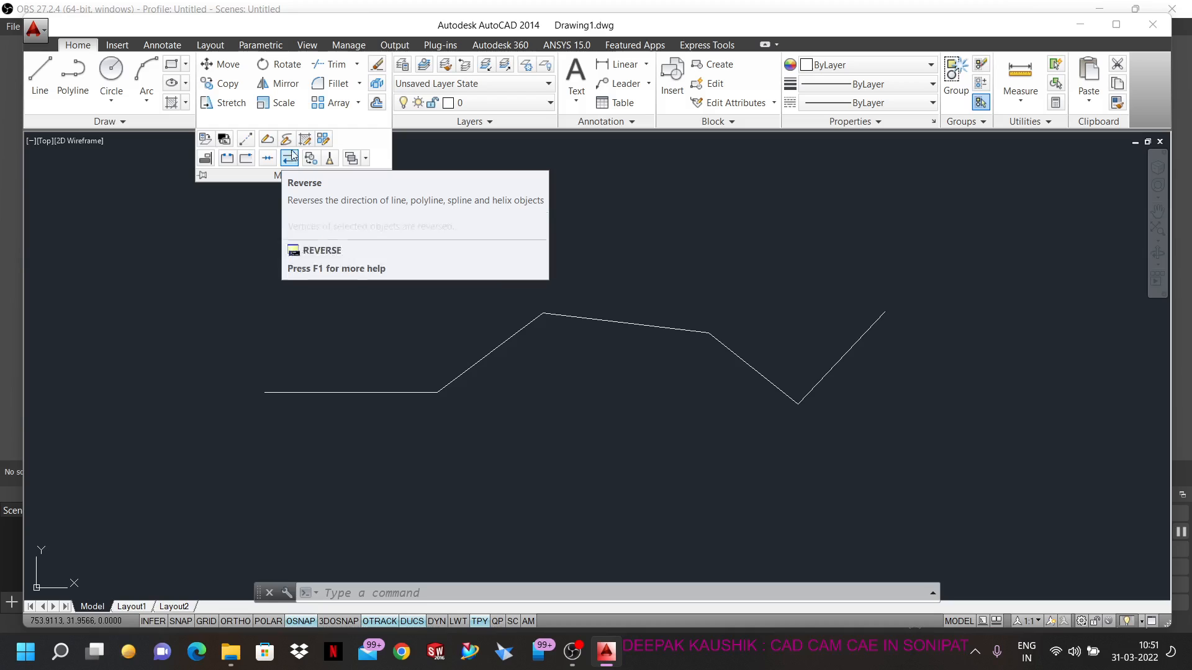
{"action": "left_click", "coordinate": [245, 159]}
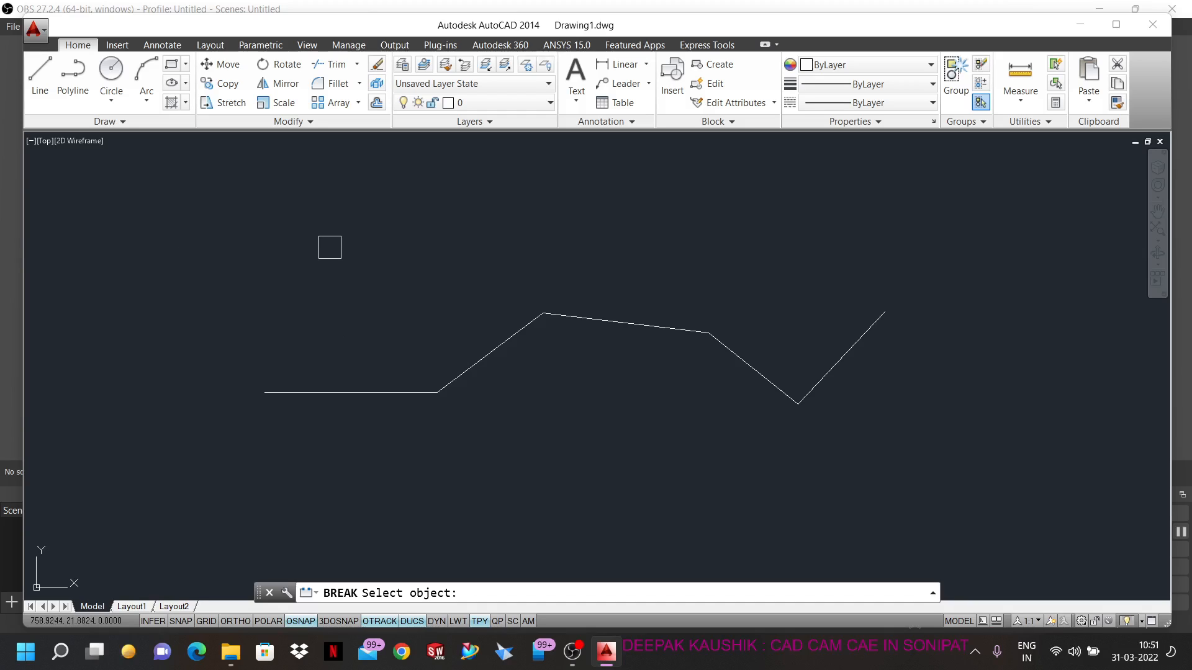
{"action": "key", "text": "Escape"}
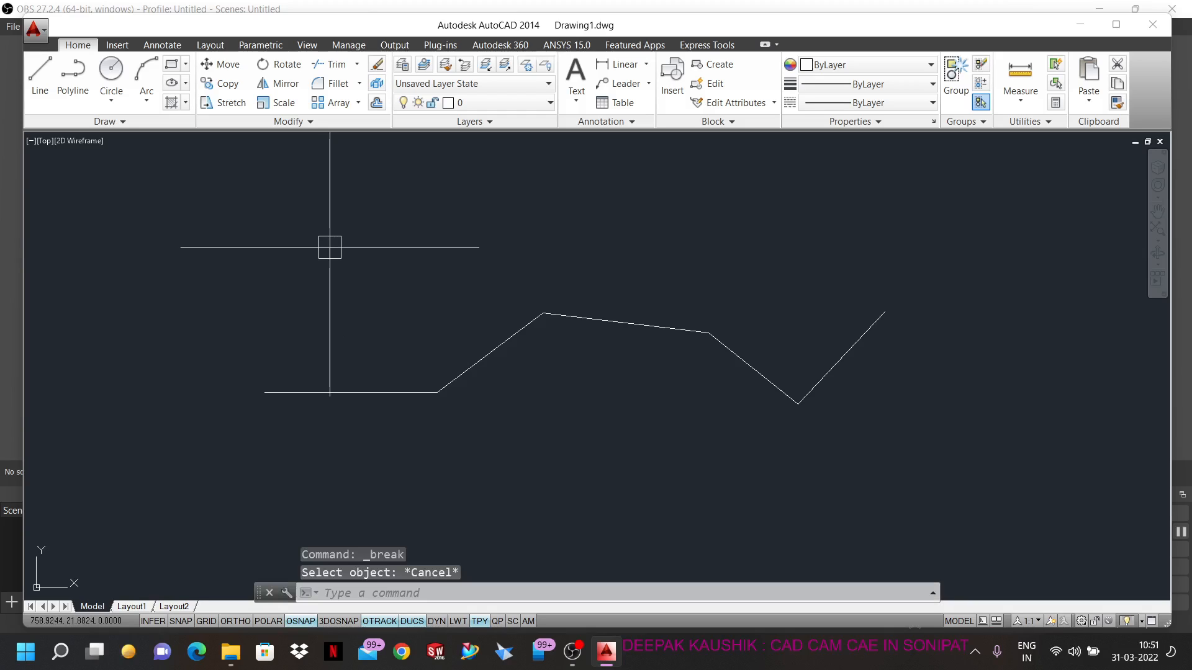
- Explode the joined polyline back into separate lines
{"action": "left_click", "coordinate": [377, 87]}
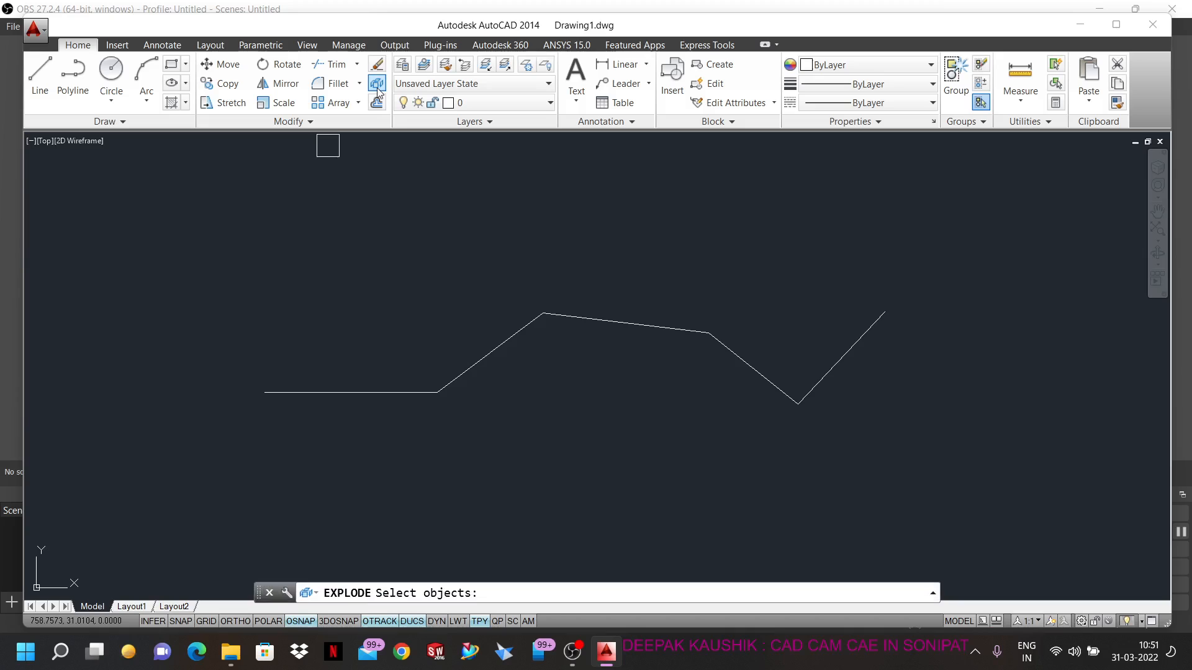
{"action": "left_click", "coordinate": [355, 394]}
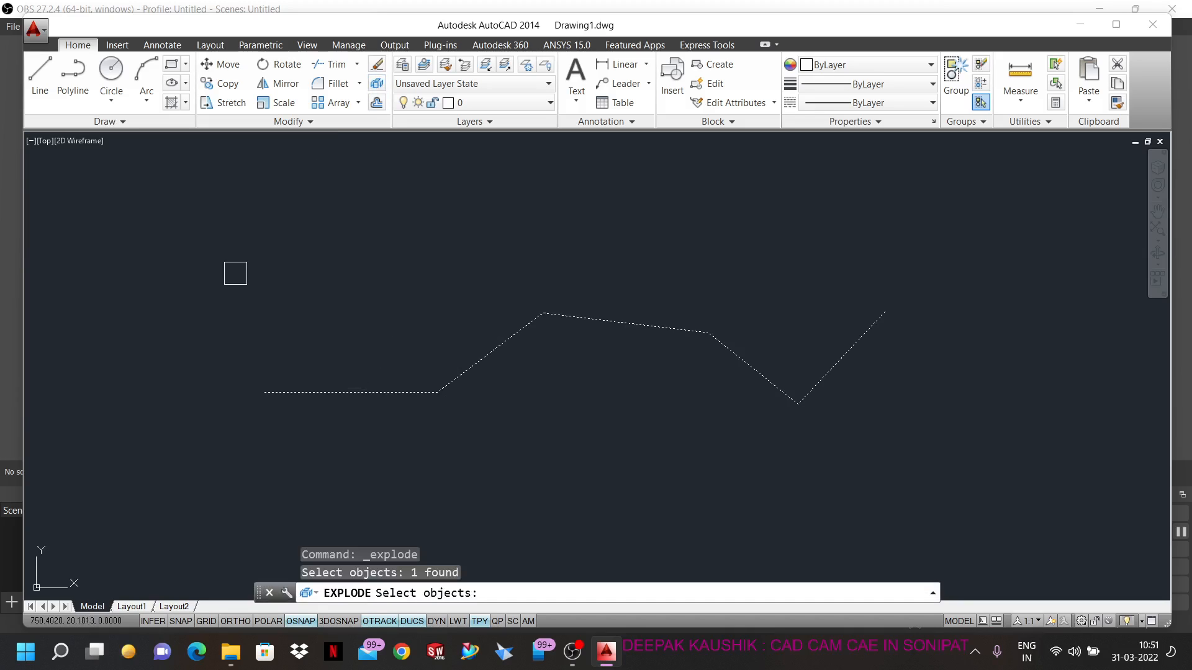
{"action": "key", "text": "Return"}
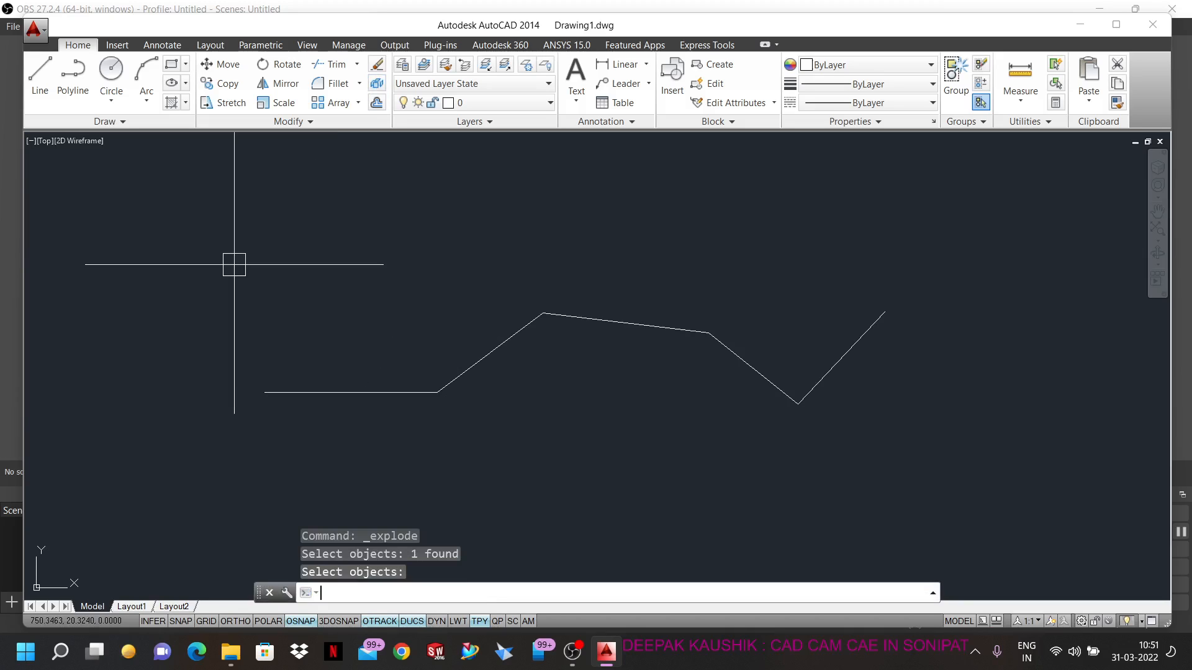
- Select the exploded segments one by one to check whether each is a separate line, and clear the selection
{"action": "left_click", "coordinate": [351, 392]}
{"action": "left_click", "coordinate": [521, 330]}
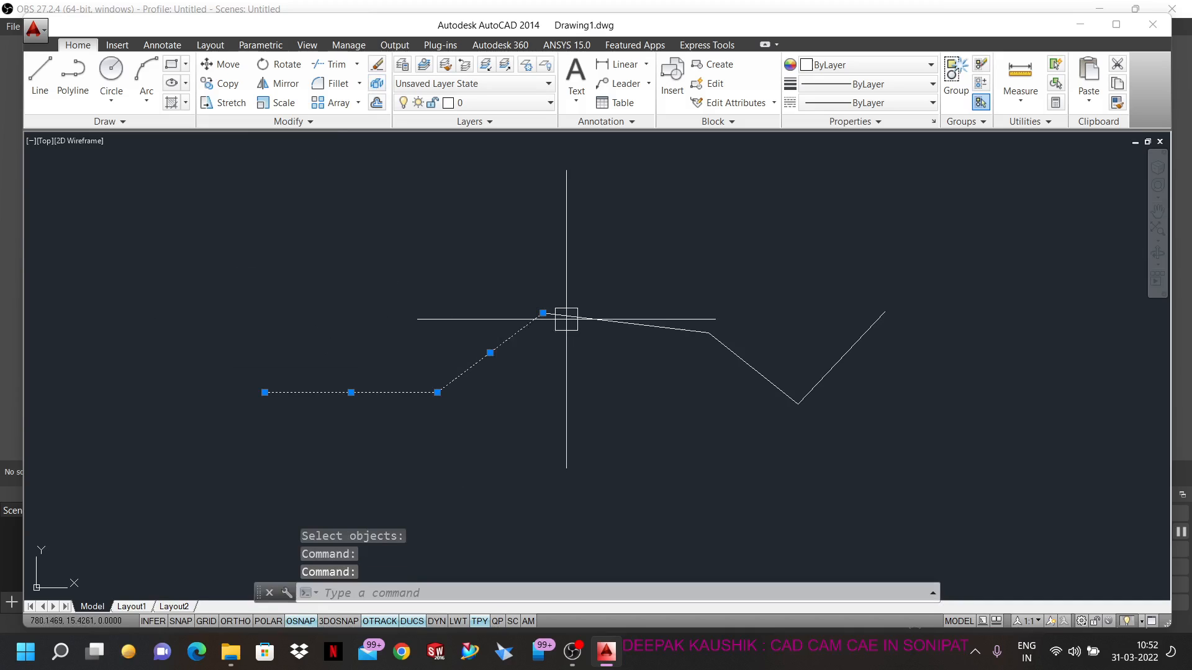
{"action": "left_click", "coordinate": [568, 317]}
{"action": "left_click", "coordinate": [744, 367]}
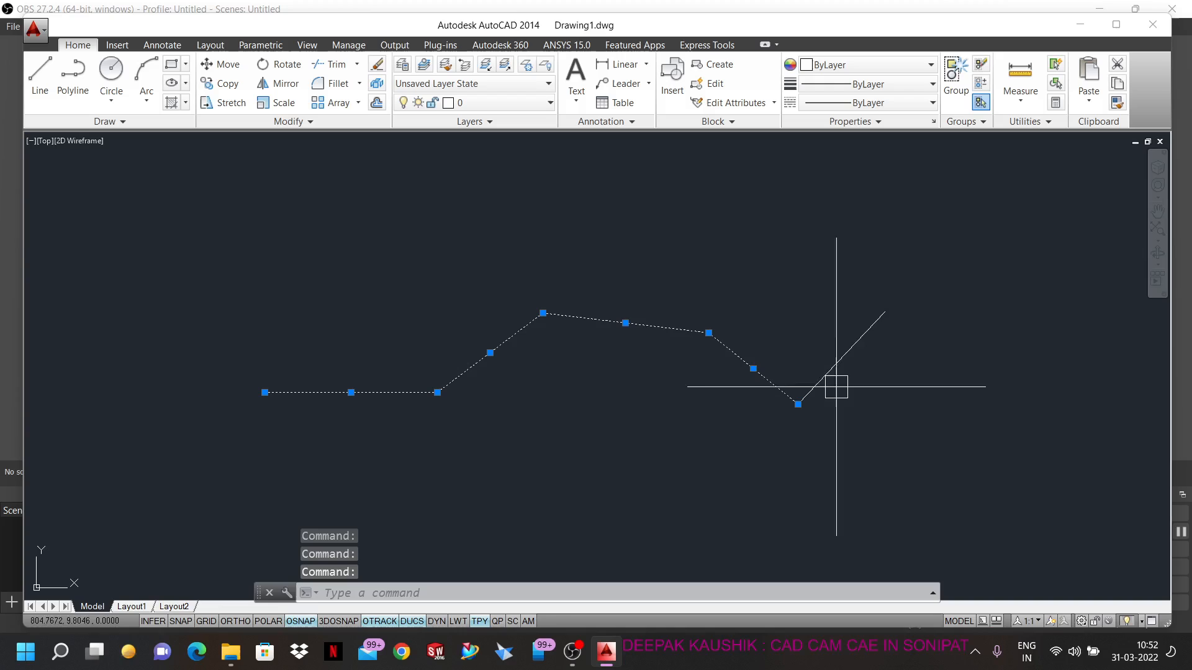
{"action": "left_click", "coordinate": [841, 352]}
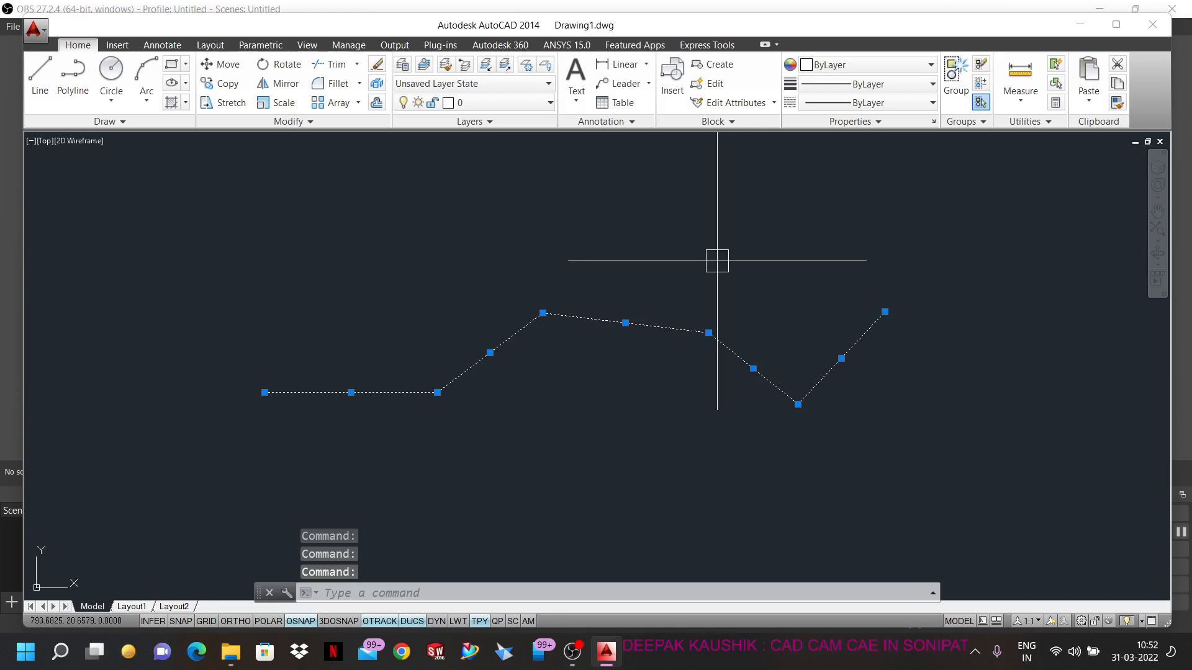
{"action": "key", "text": "Escape"}
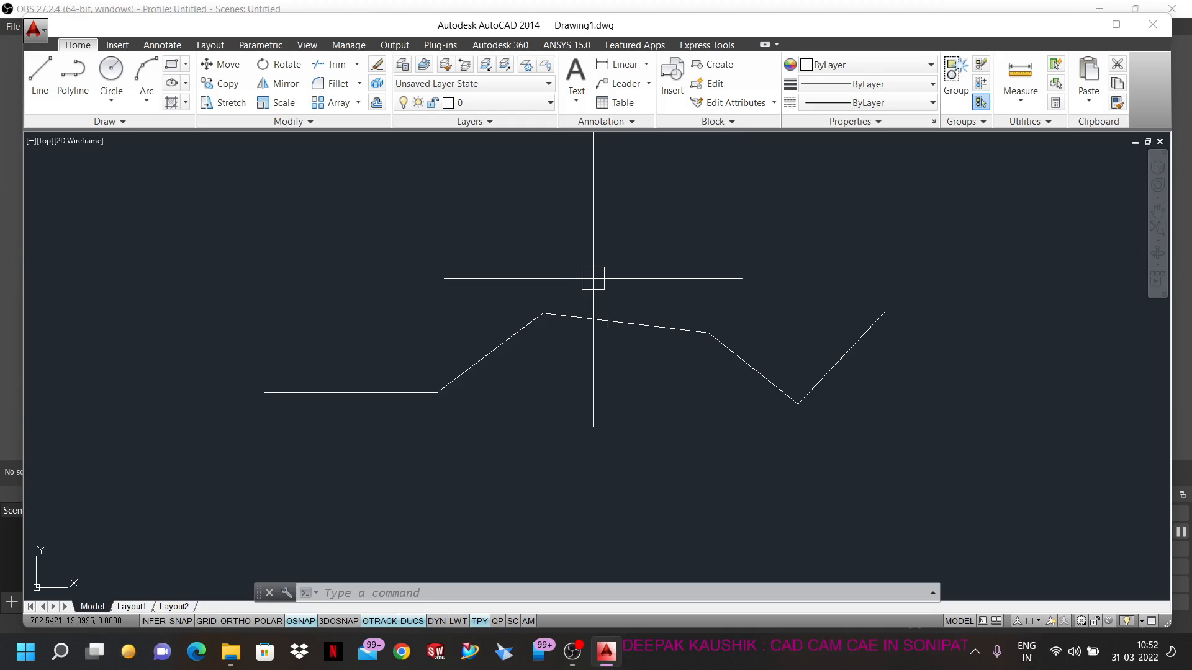
{"action": "left_click", "coordinate": [589, 320]}
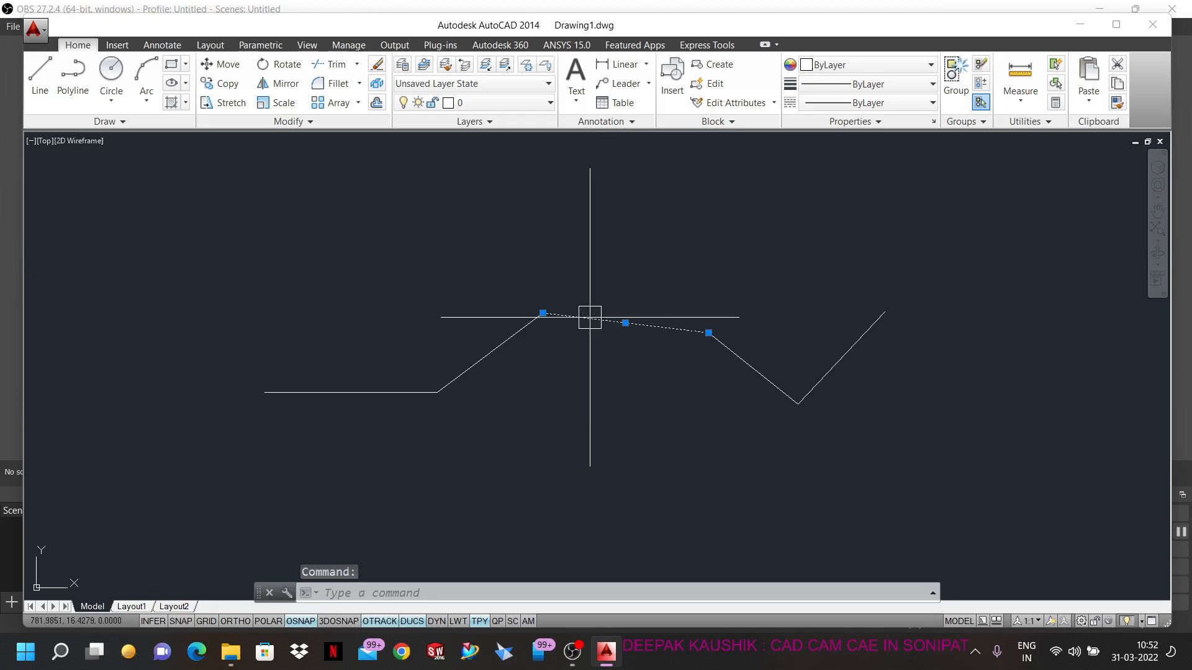
{"action": "key", "text": "Escape"}
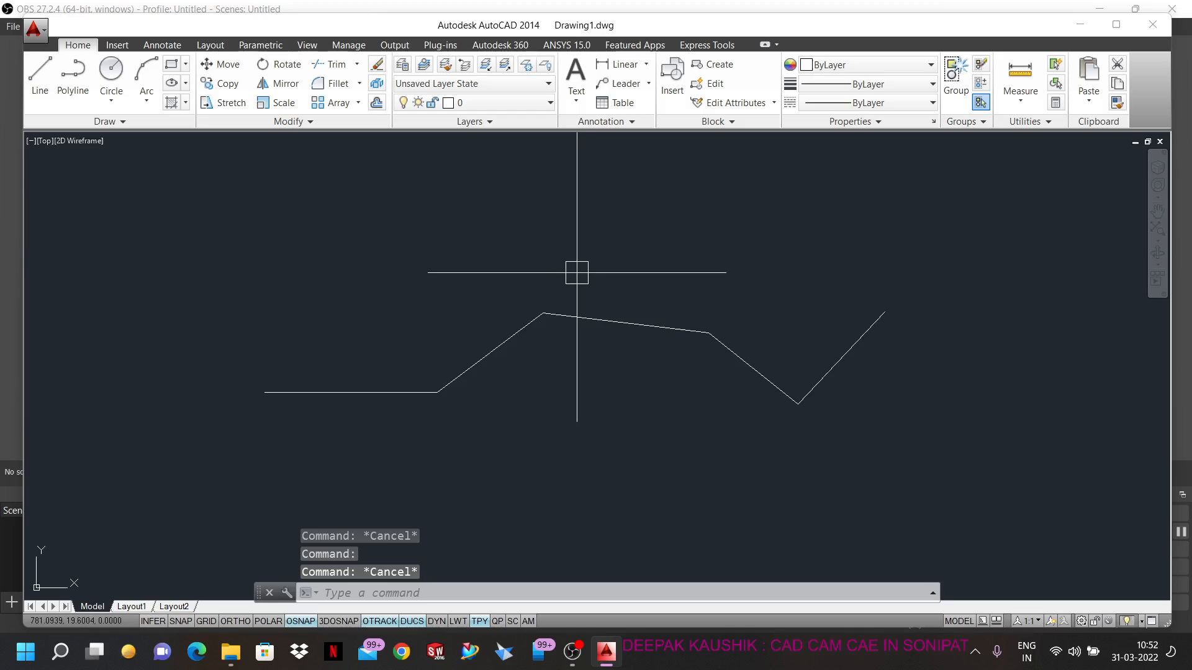
- Erase all five lines with one window selection around them
{"action": "left_click", "coordinate": [220, 201]}
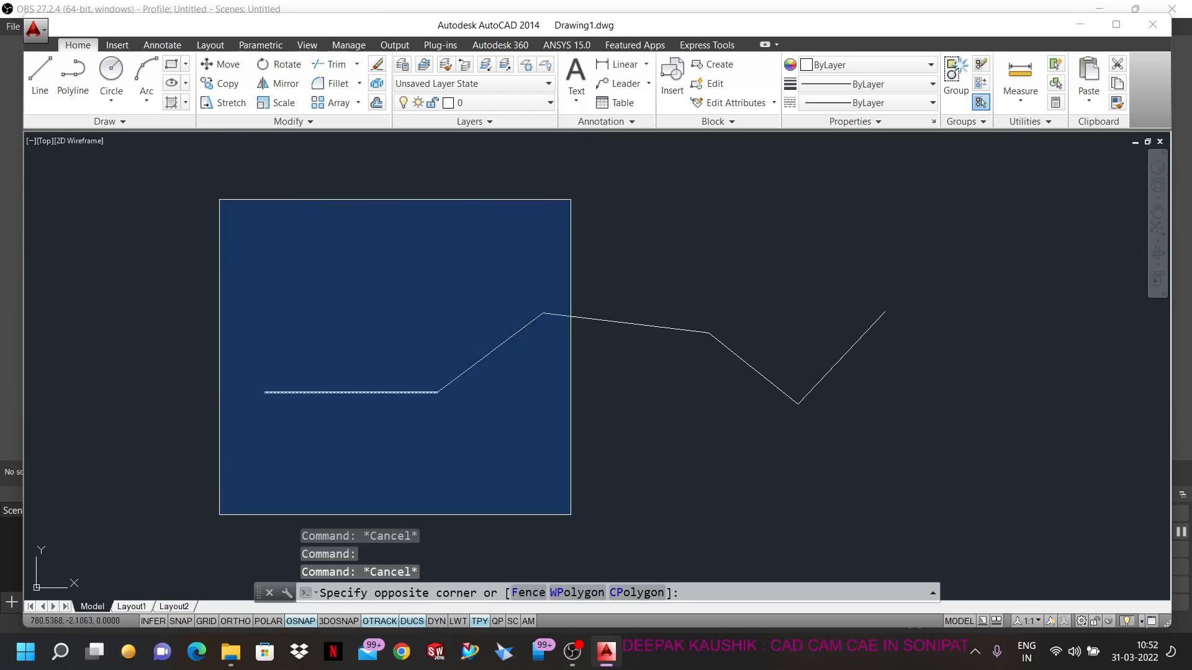
{"action": "left_click", "coordinate": [945, 496]}
{"action": "key", "text": "Delete"}
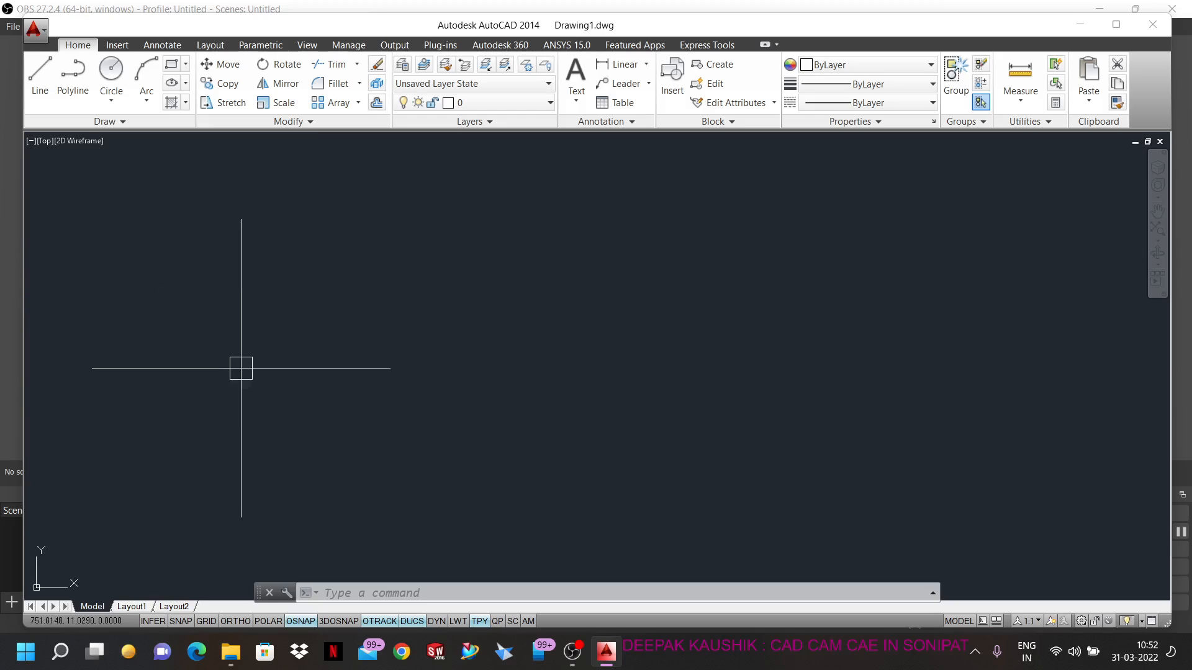
- Draw a large horizontal rectangle in the middle of the empty drawing area by two opposite corners
{"action": "left_click", "coordinate": [178, 64]}
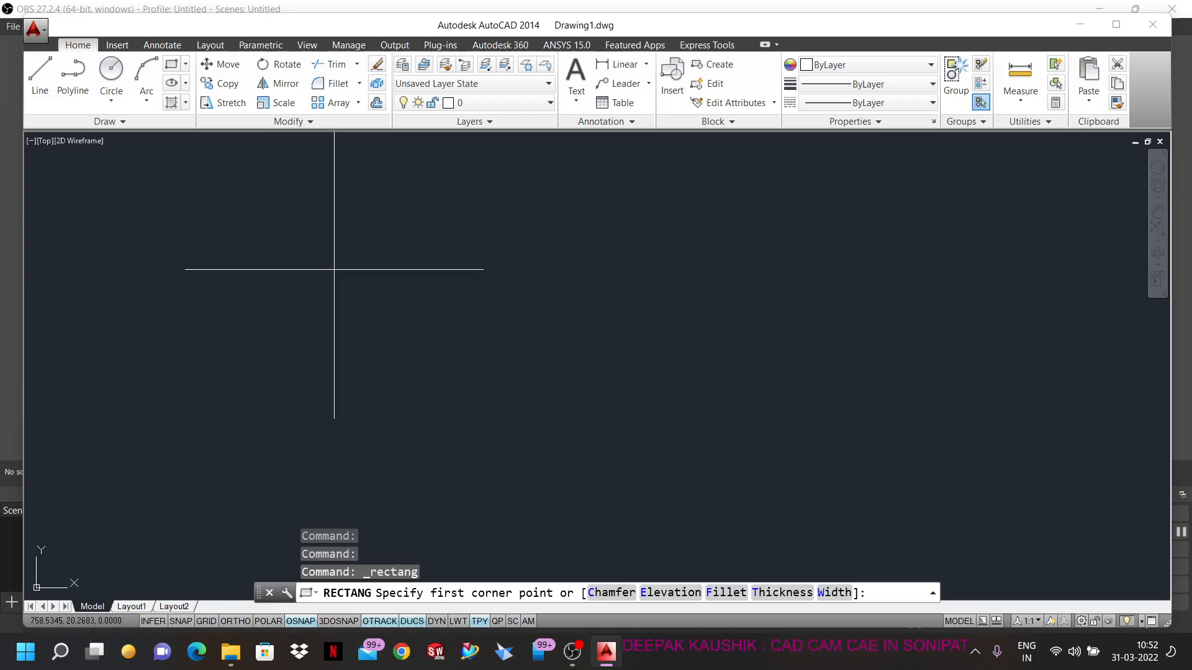
{"action": "left_click", "coordinate": [292, 244]}
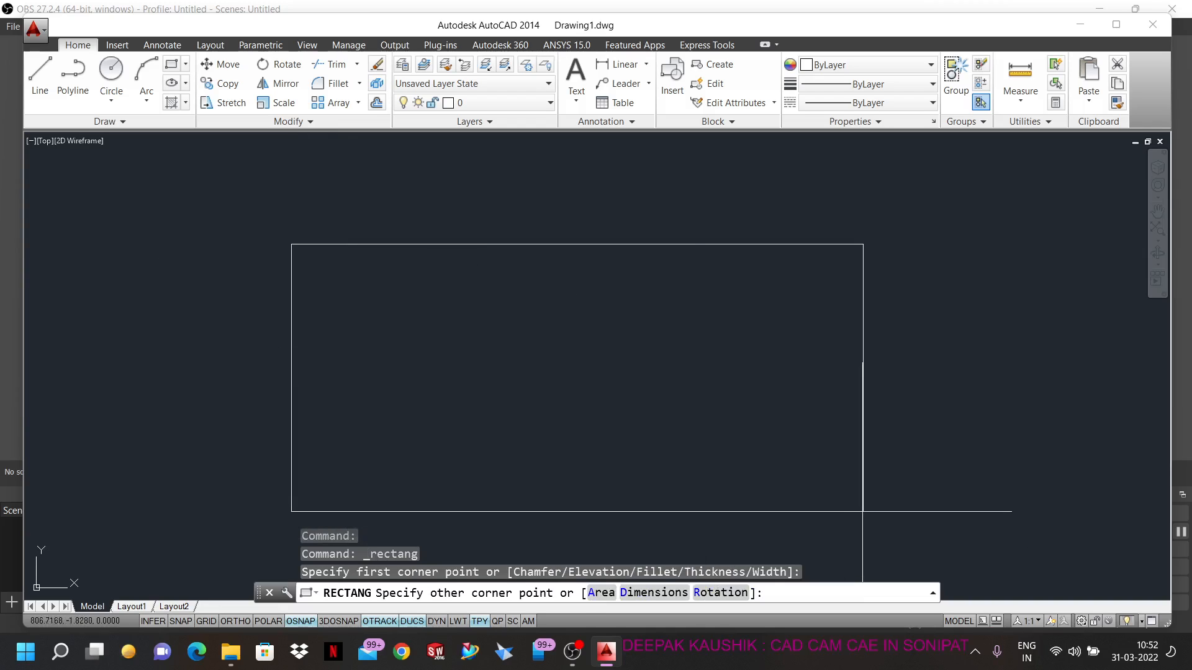
{"action": "left_click", "coordinate": [831, 502]}
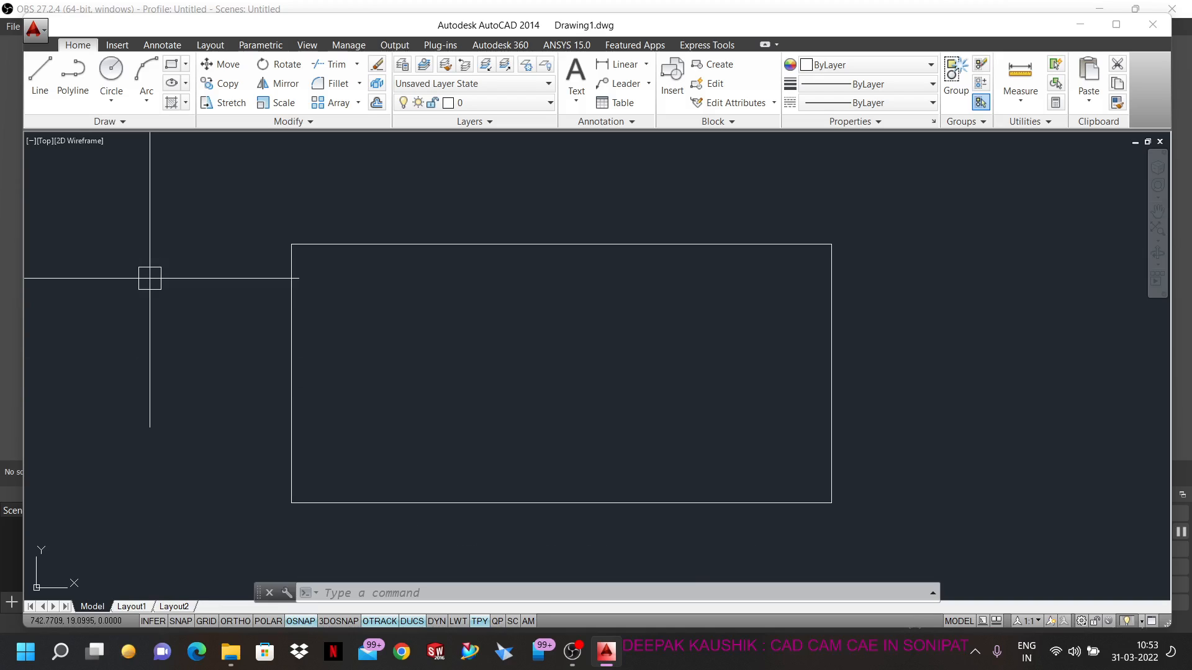
- Hatch the rectangle with the ANGLE pattern at scale 1 by picking an internal point, and erase the hatch again
{"action": "type", "text": "H"}
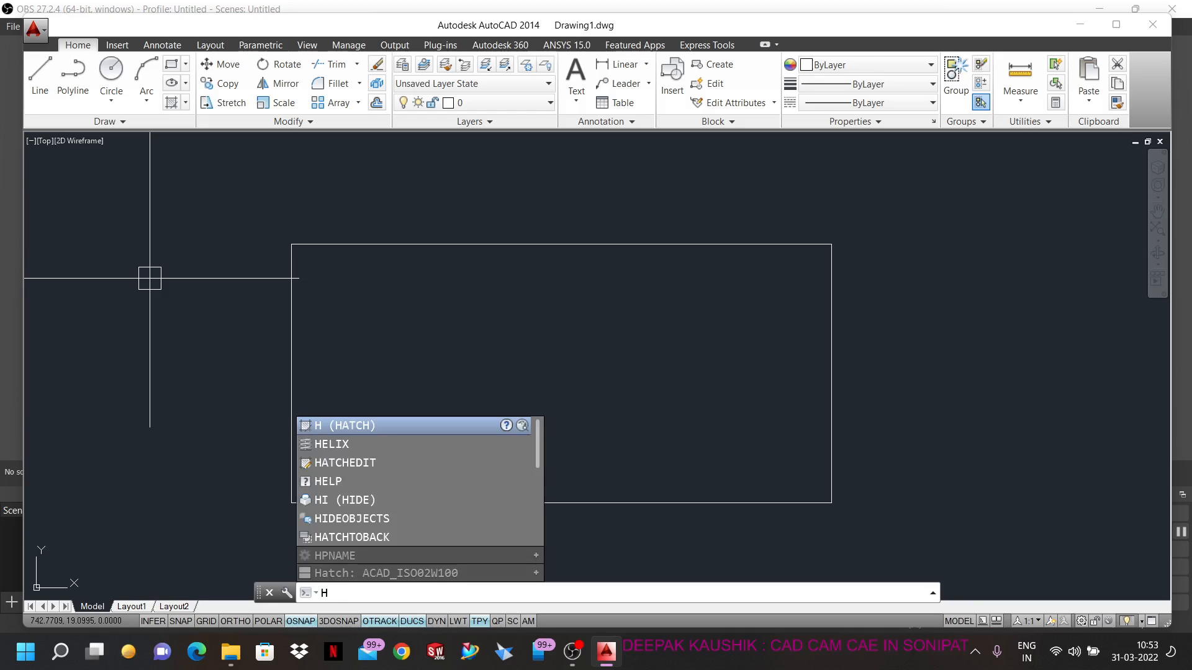
{"action": "key", "text": "Return"}
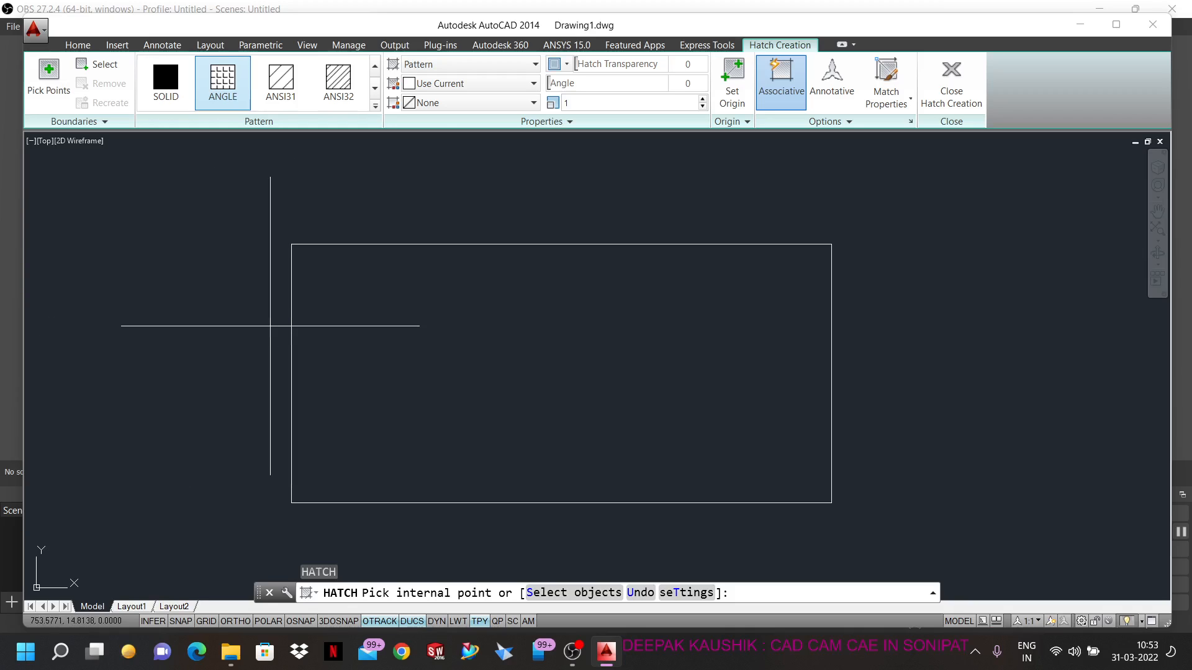
{"action": "left_click", "coordinate": [470, 350]}
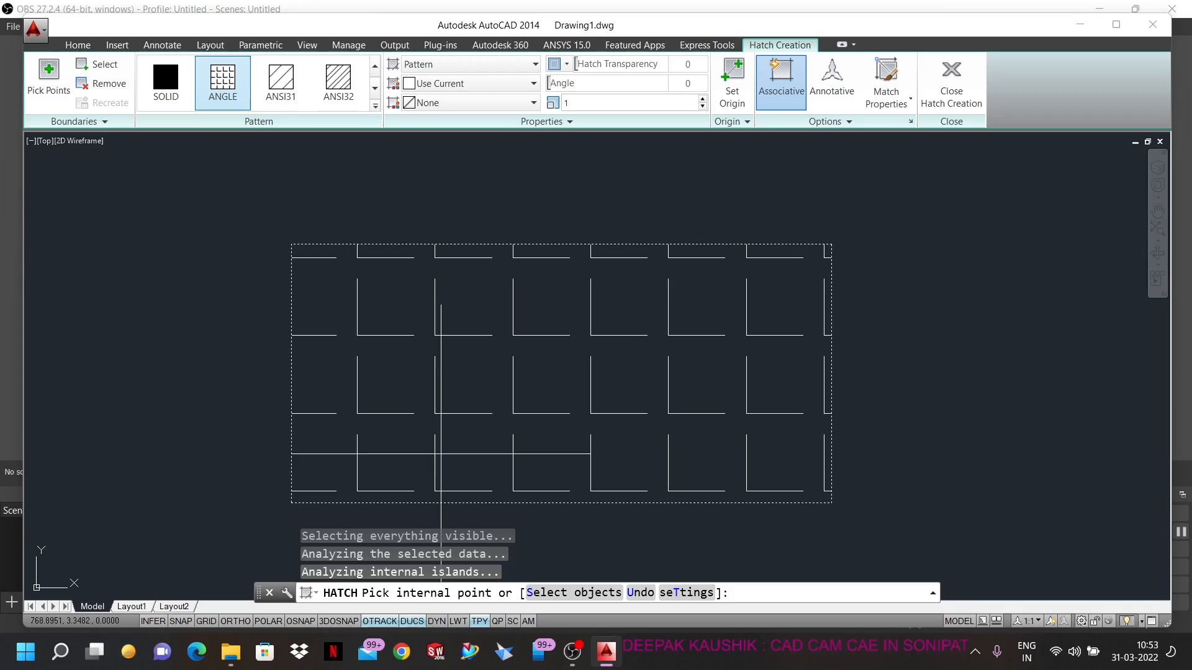
{"action": "key", "text": "Escape"}
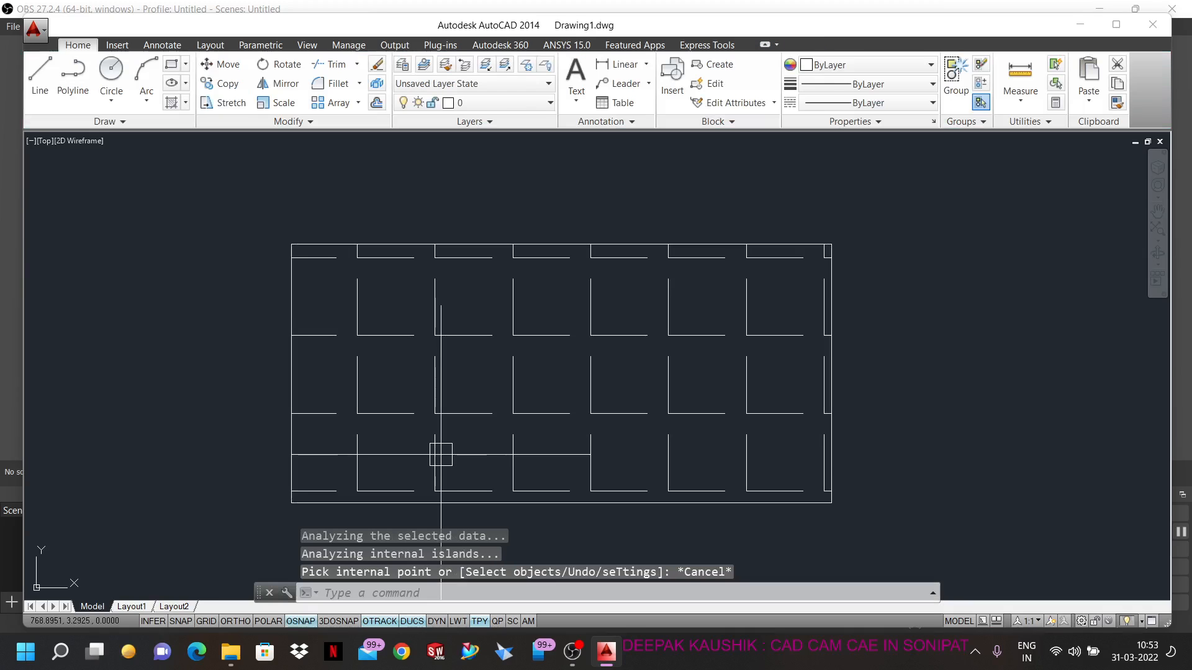
{"action": "left_click", "coordinate": [463, 410]}
{"action": "key", "text": "Delete"}
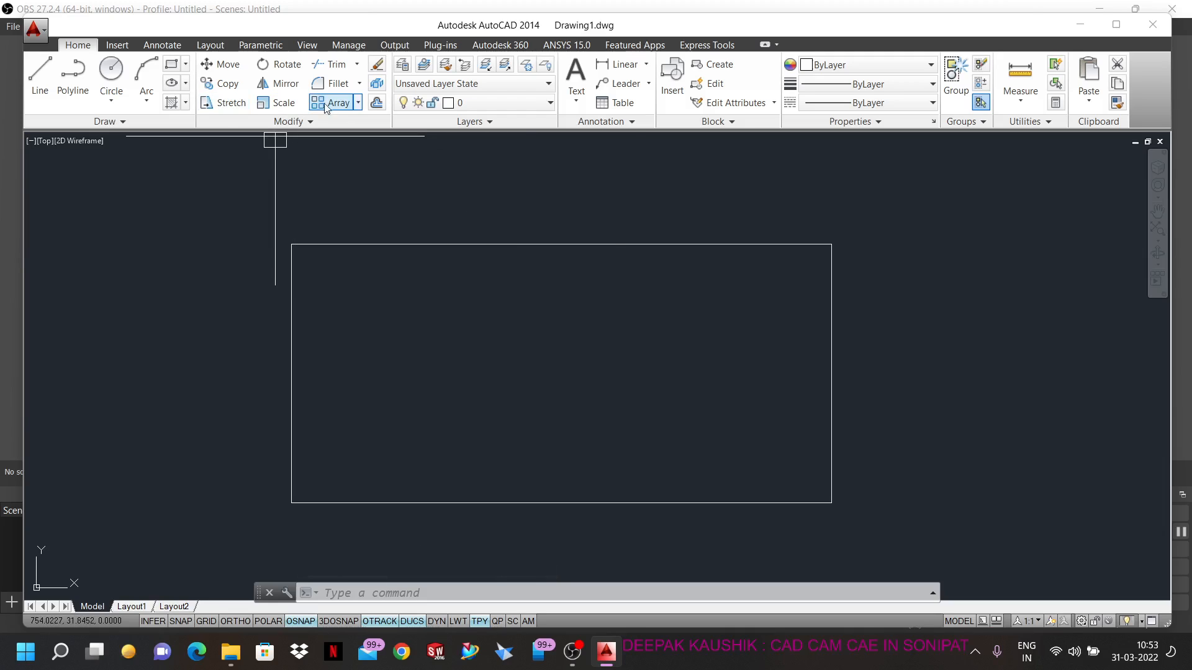
- Start an ANGLE hatch using object selection, select the rectangle's outline as the boundary, and remove it from the selection again
{"action": "left_click", "coordinate": [171, 103]}
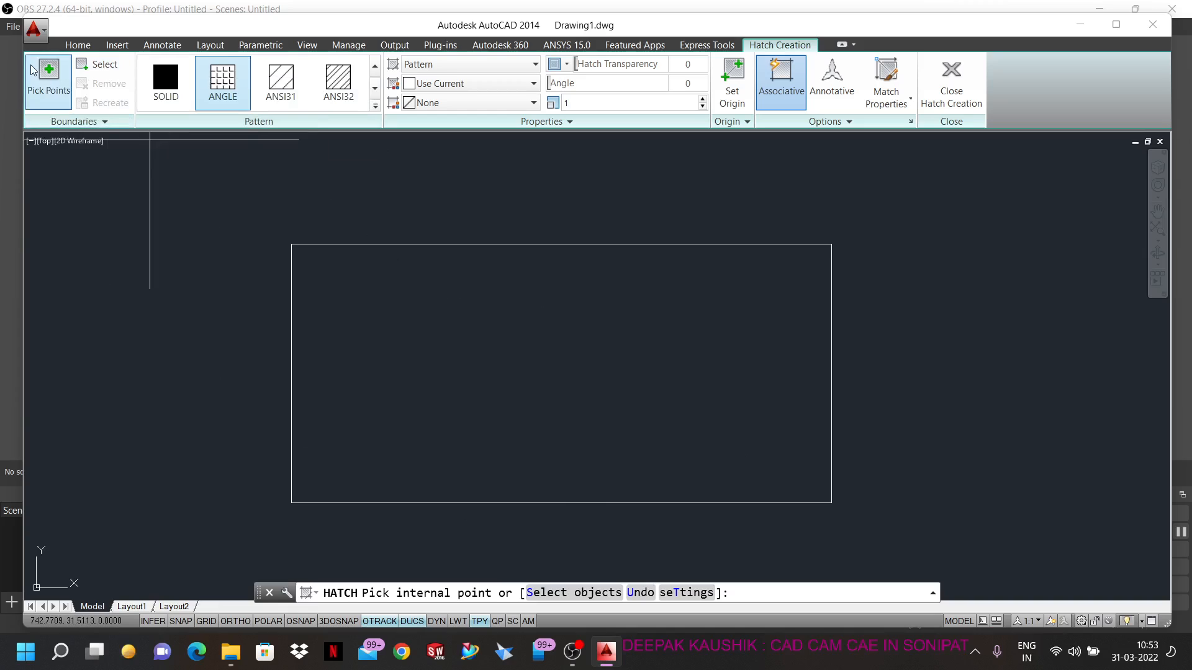
{"action": "left_click", "coordinate": [105, 67]}
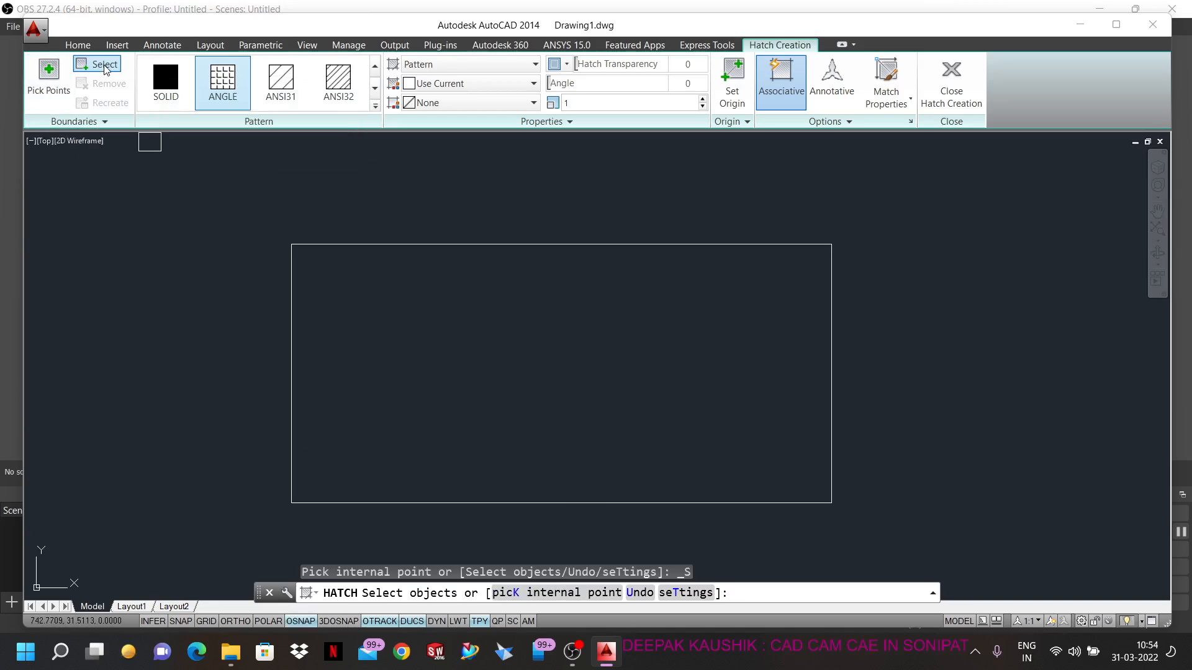
{"action": "left_click", "coordinate": [286, 349]}
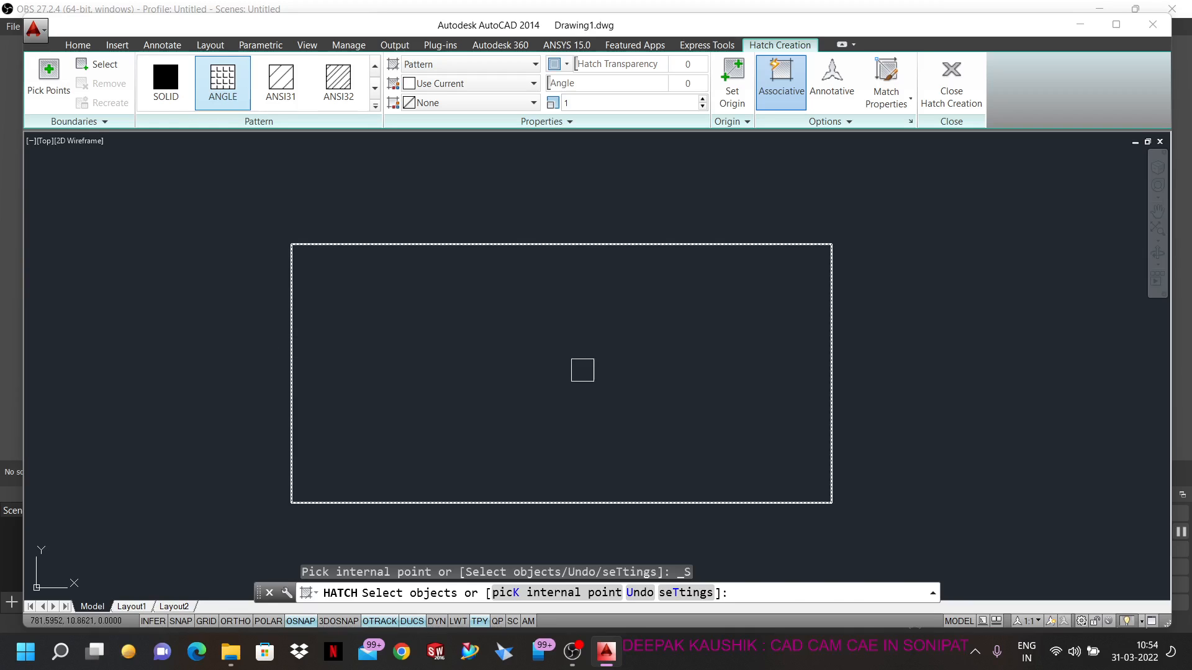
{"action": "left_click", "coordinate": [585, 367]}
{"action": "left_click", "coordinate": [568, 407]}
{"action": "left_click", "coordinate": [525, 345]}
{"action": "left_click", "coordinate": [546, 451]}
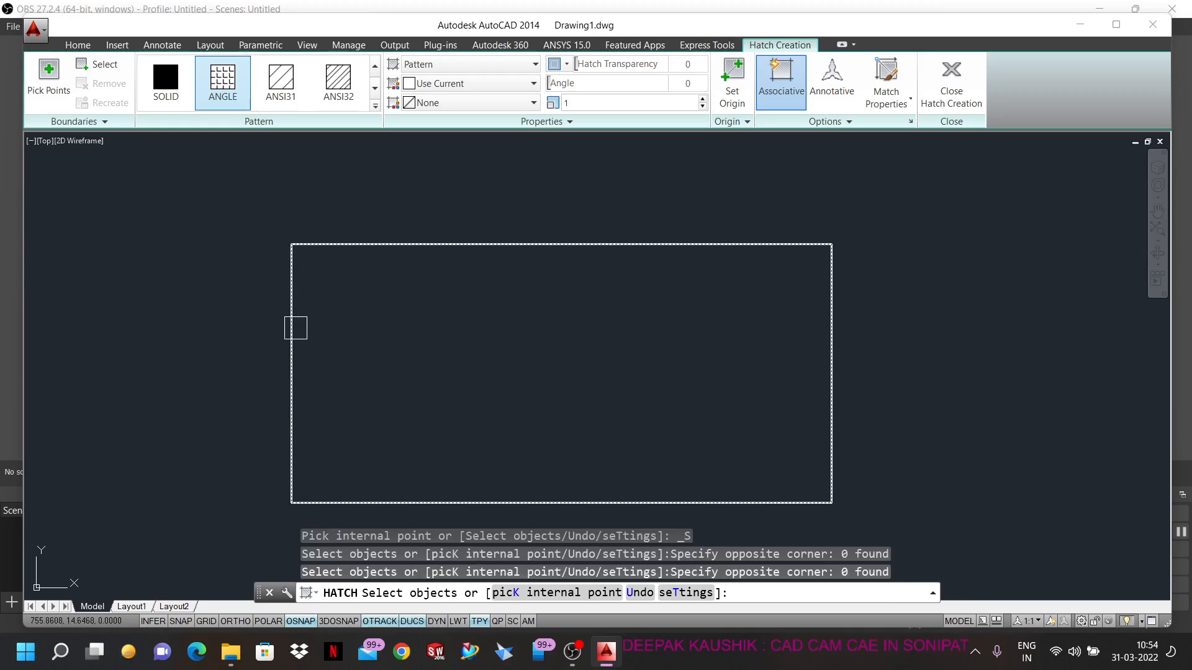
{"action": "left_click", "coordinate": [295, 328]}
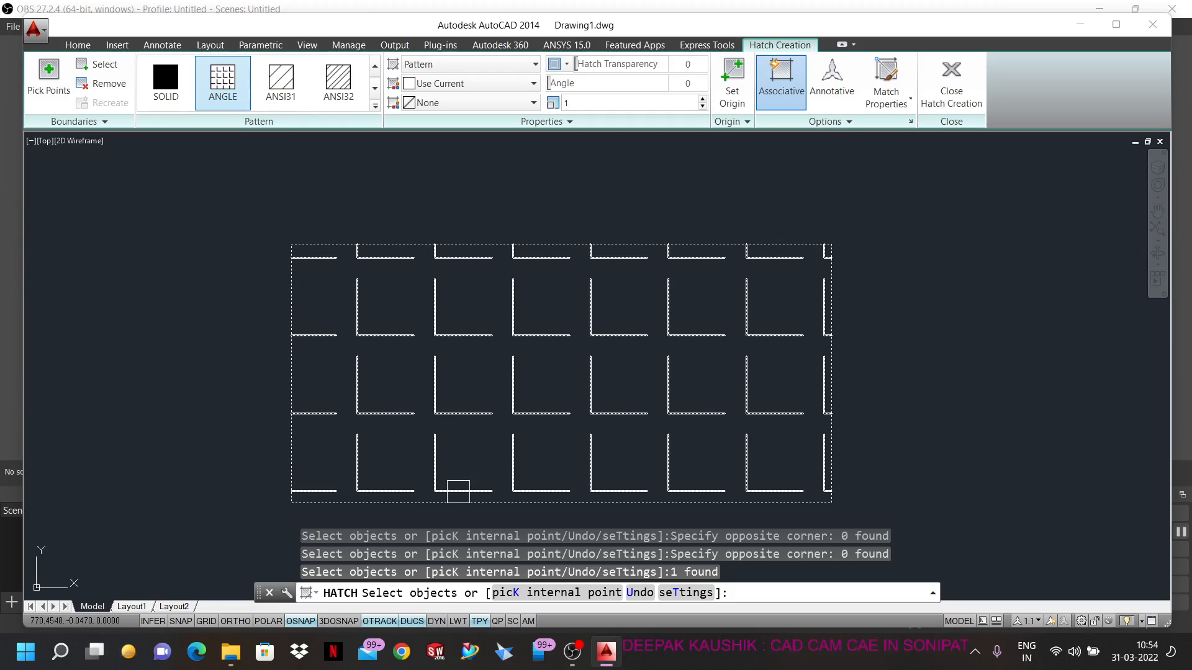
{"action": "left_click", "coordinate": [293, 359]}
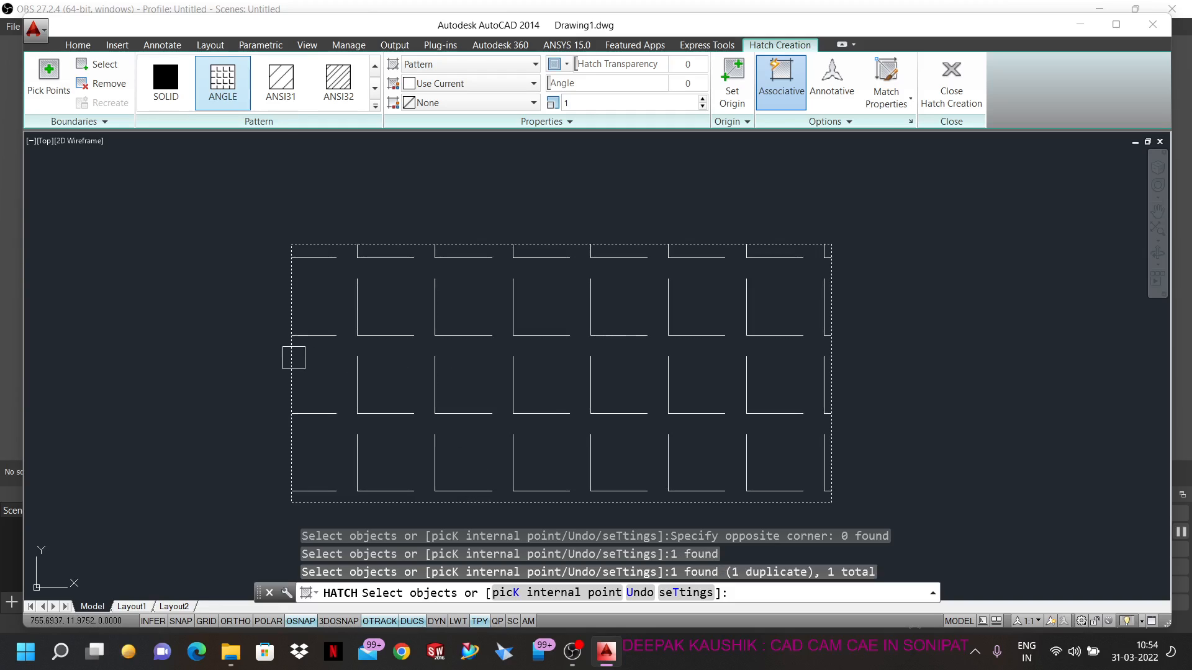
{"action": "left_click", "coordinate": [299, 375], "text": "shift"}
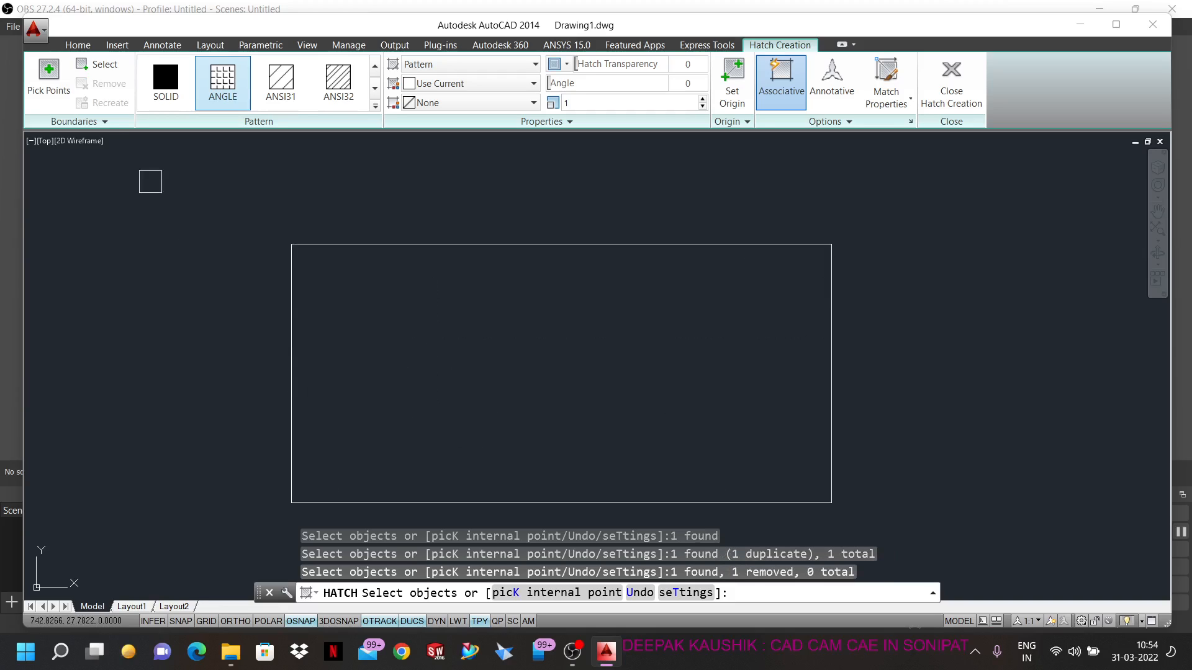
- Pick a point inside the rectangle to apply the ANGLE hatch, remove that boundary, and cancel the Hatch command
{"action": "left_click", "coordinate": [53, 77]}
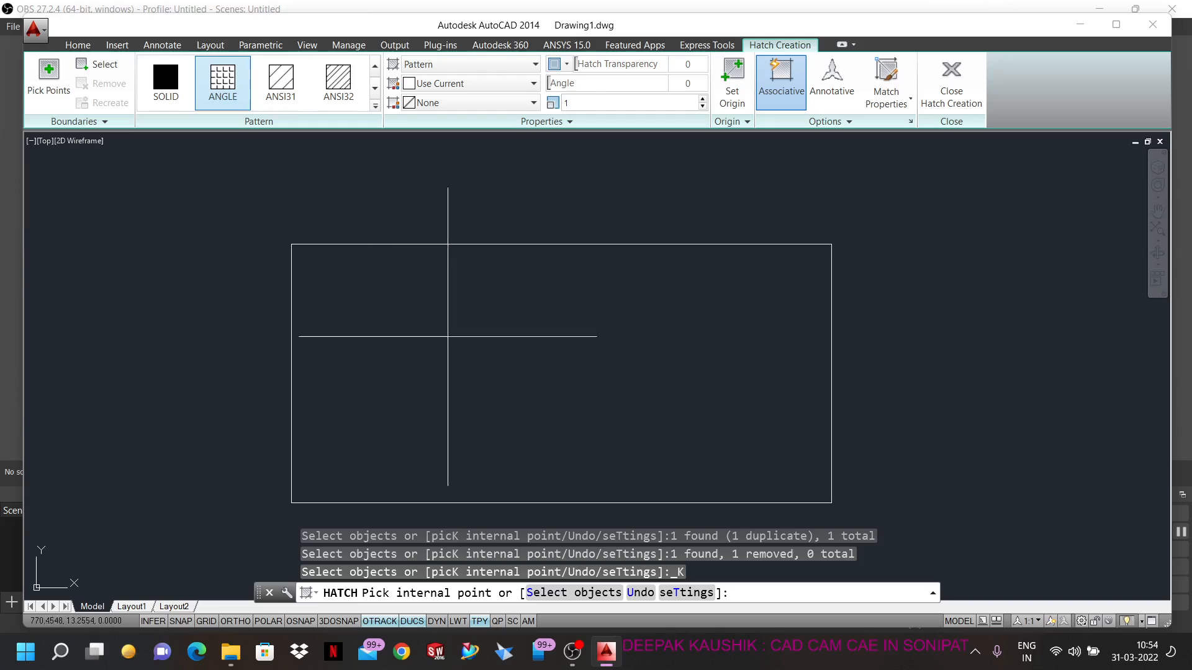
{"action": "left_click", "coordinate": [462, 348]}
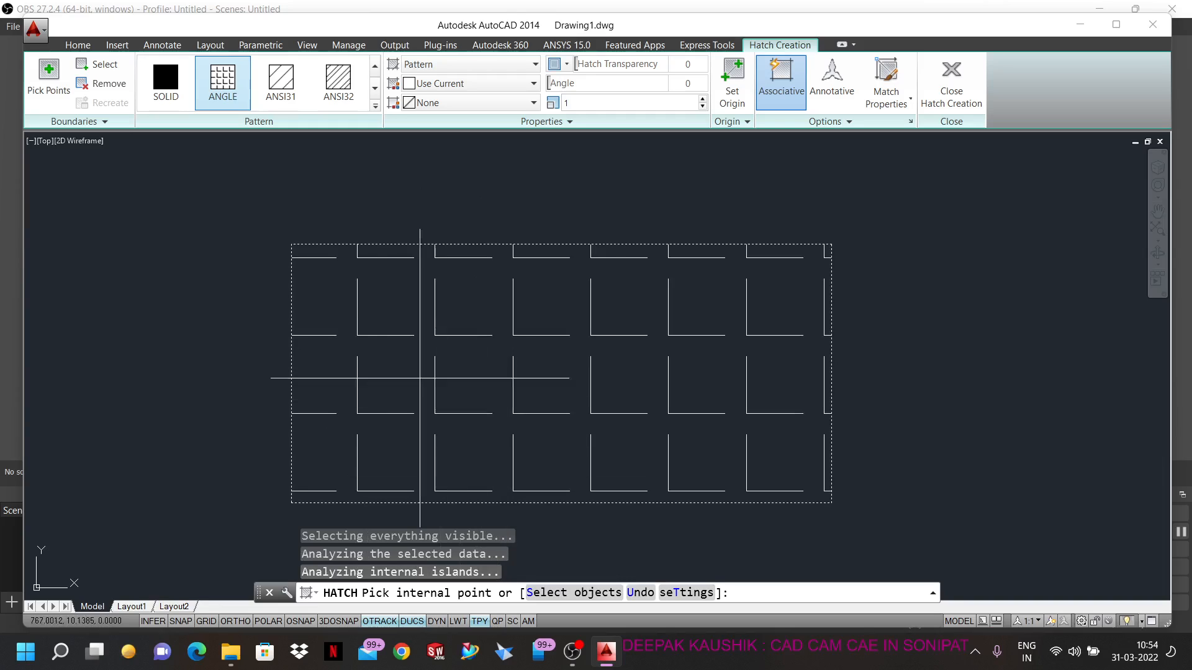
{"action": "left_click", "coordinate": [109, 85]}
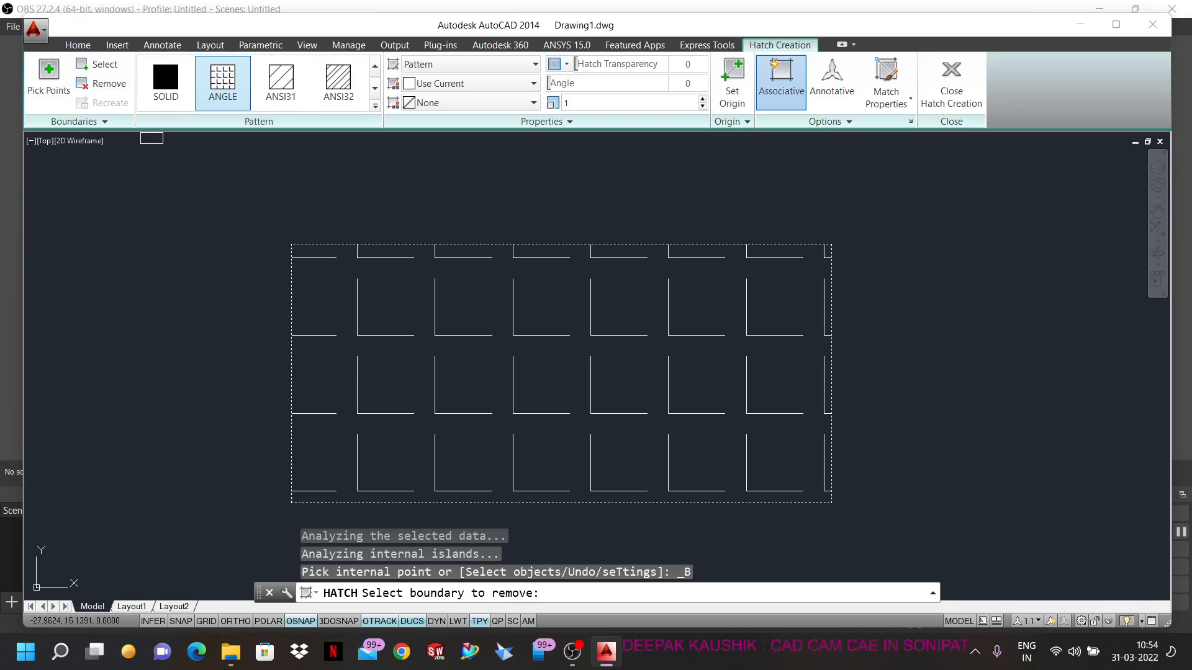
{"action": "left_click", "coordinate": [291, 357]}
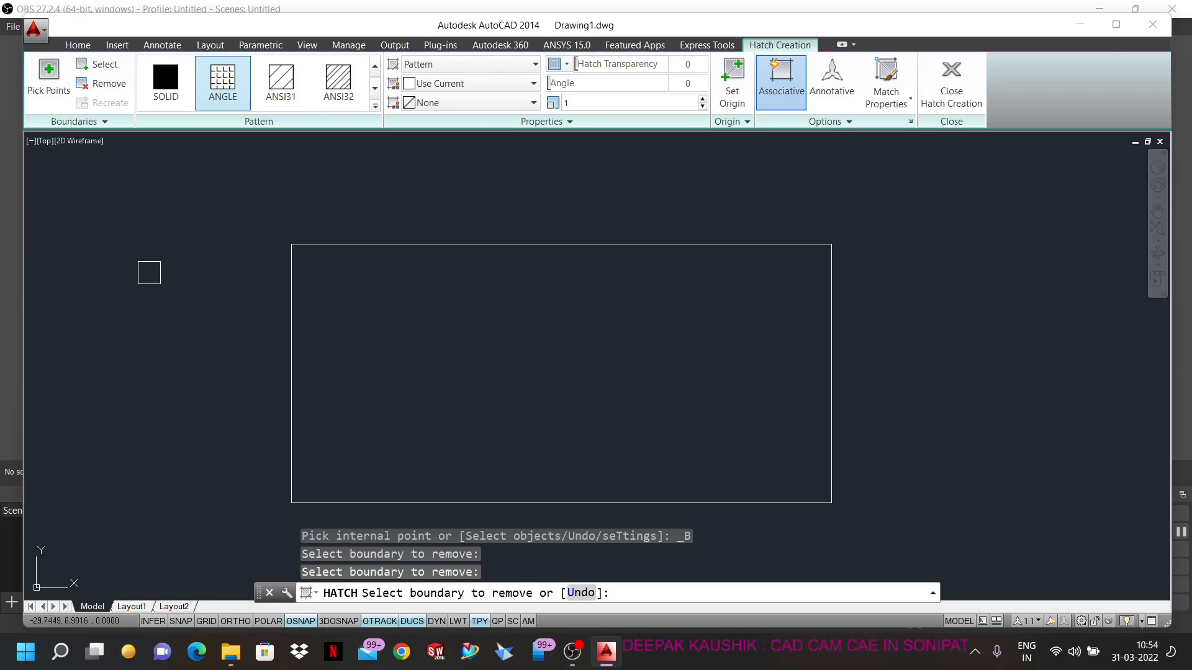
{"action": "key", "text": "Escape"}
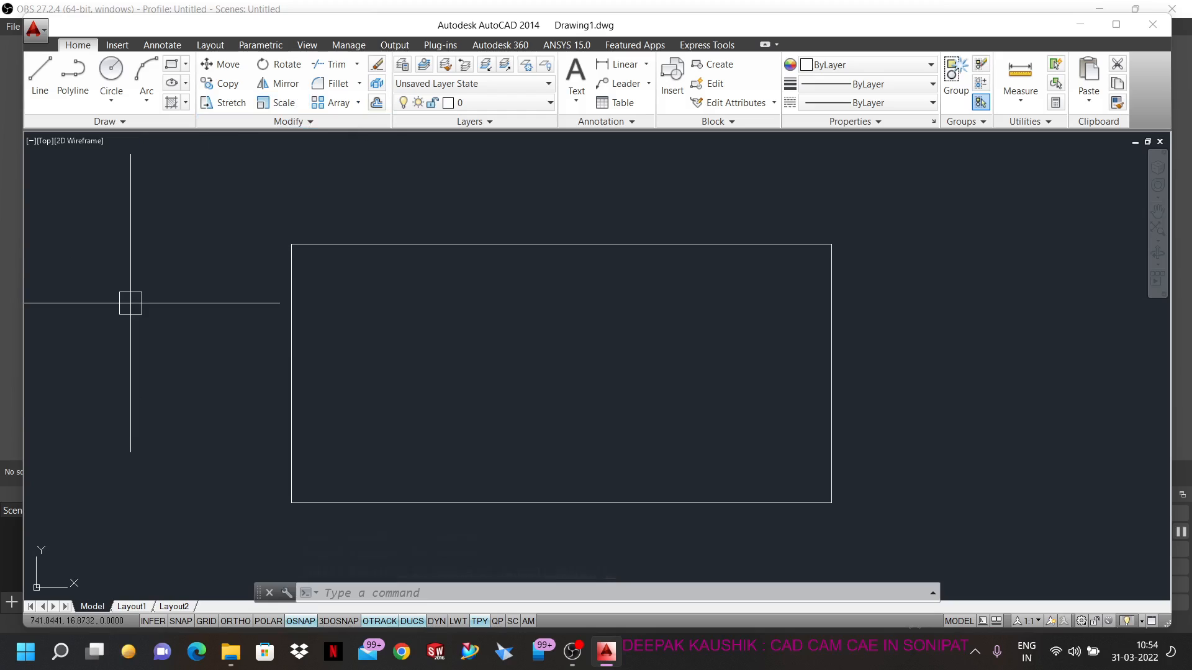
- Start the Hatch command with the SOLID pattern and fill the rectangle by picking a point inside it
{"action": "type", "text": "h"}
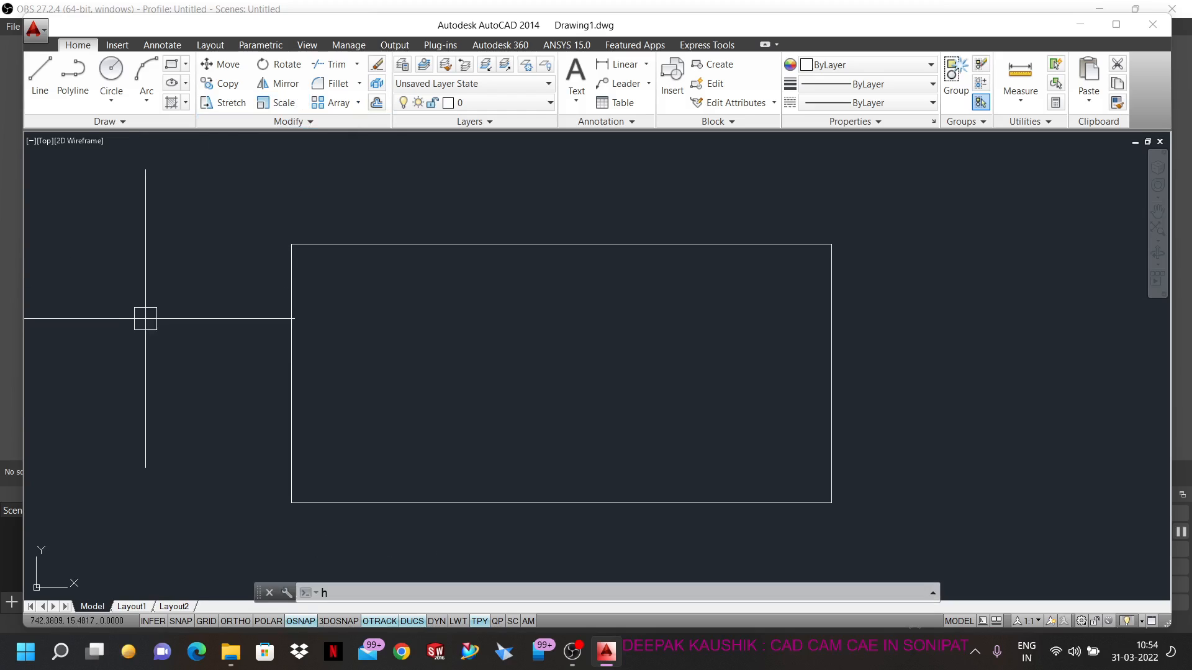
{"action": "key", "text": "Return"}
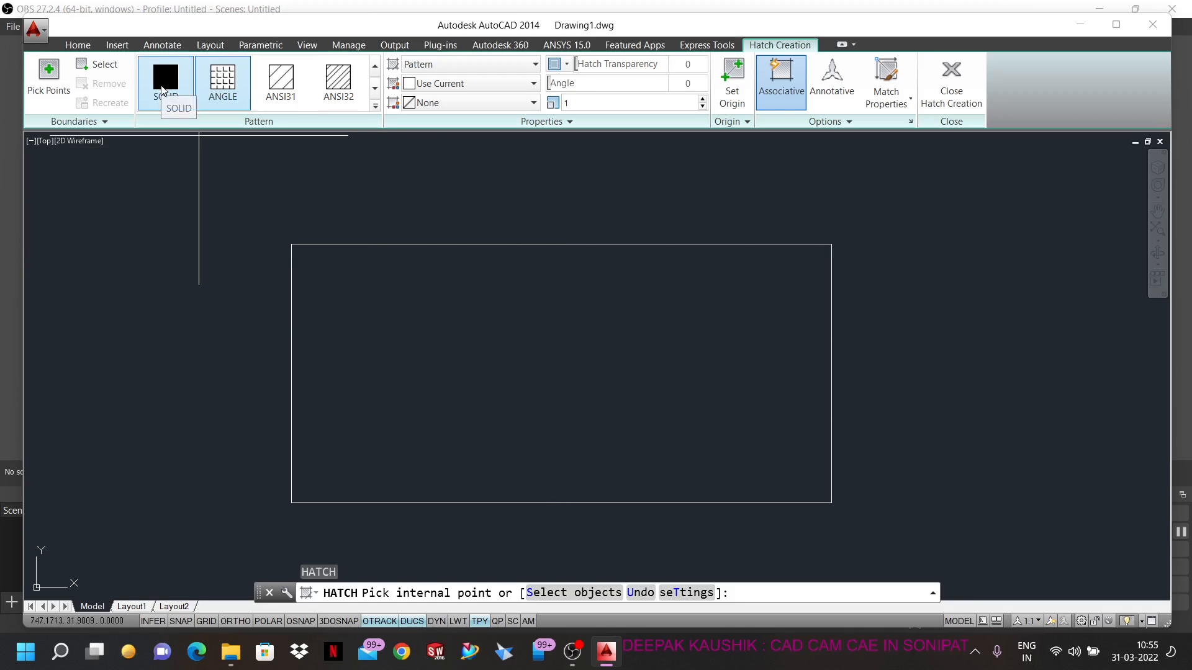
{"action": "left_click", "coordinate": [375, 107]}
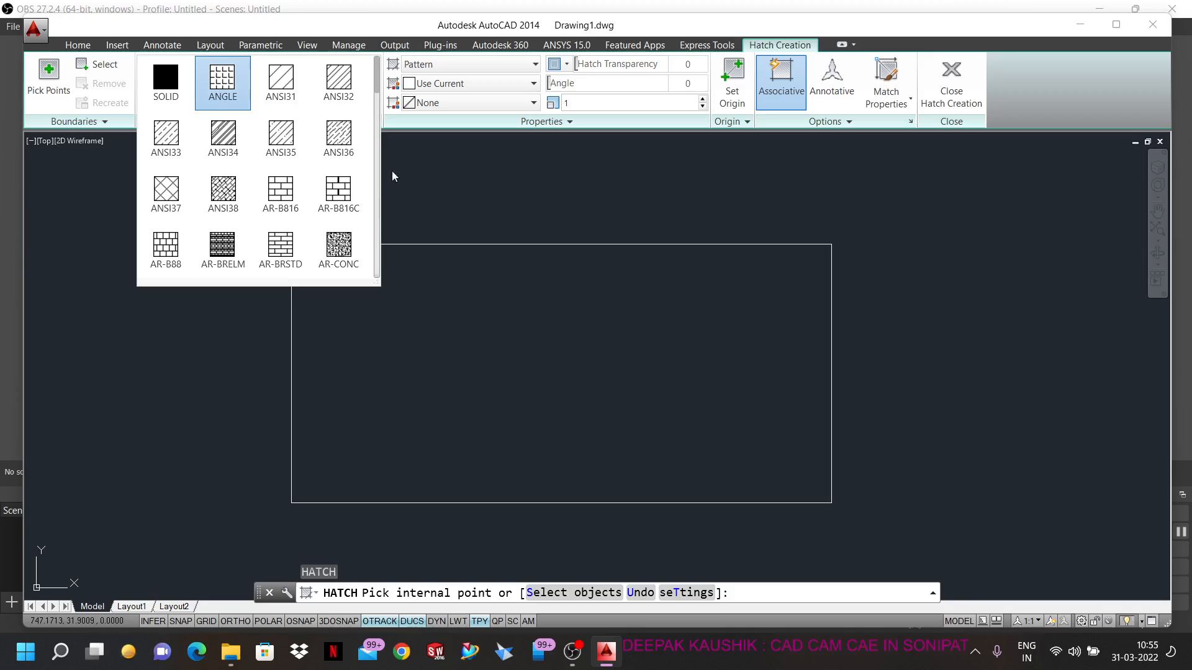
{"action": "left_click", "coordinate": [166, 87]}
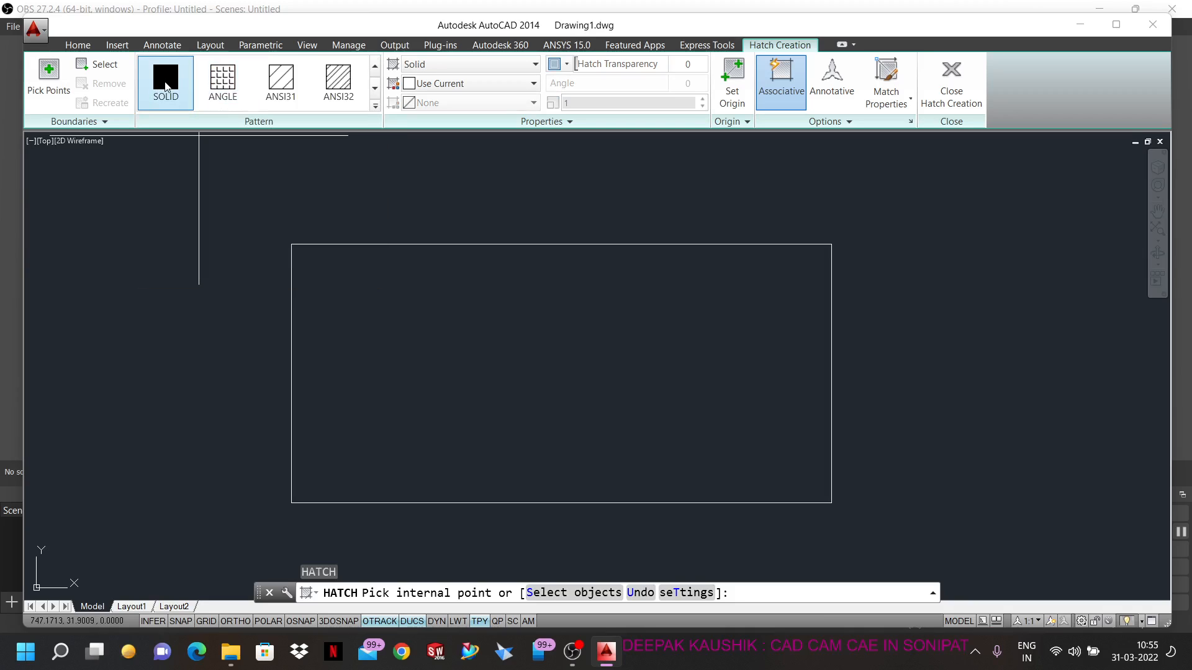
{"action": "left_click", "coordinate": [434, 314]}
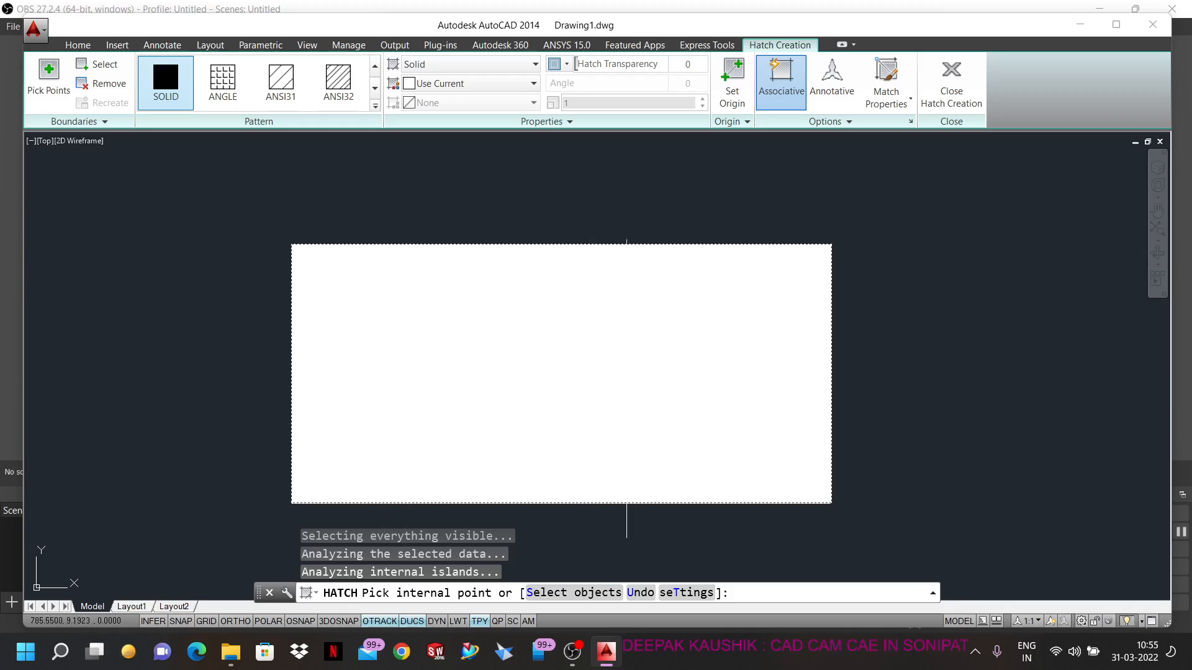
- Set the rectangle's solid hatch colour to Blue
{"action": "left_click", "coordinate": [412, 86]}
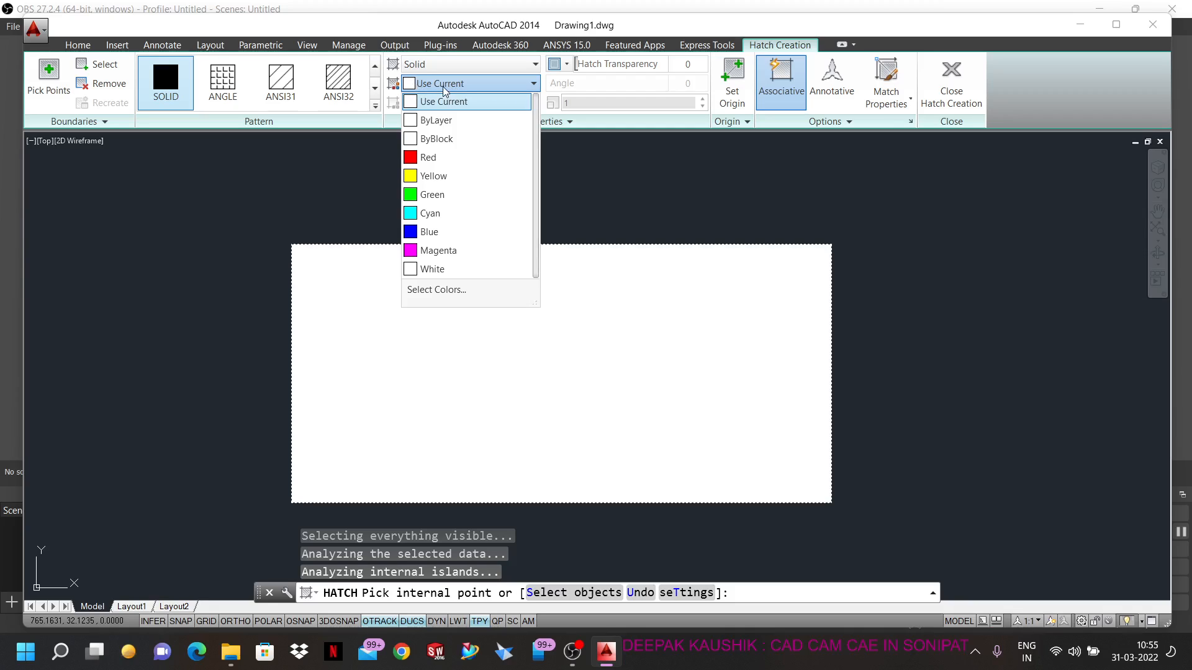
{"action": "left_click", "coordinate": [333, 221]}
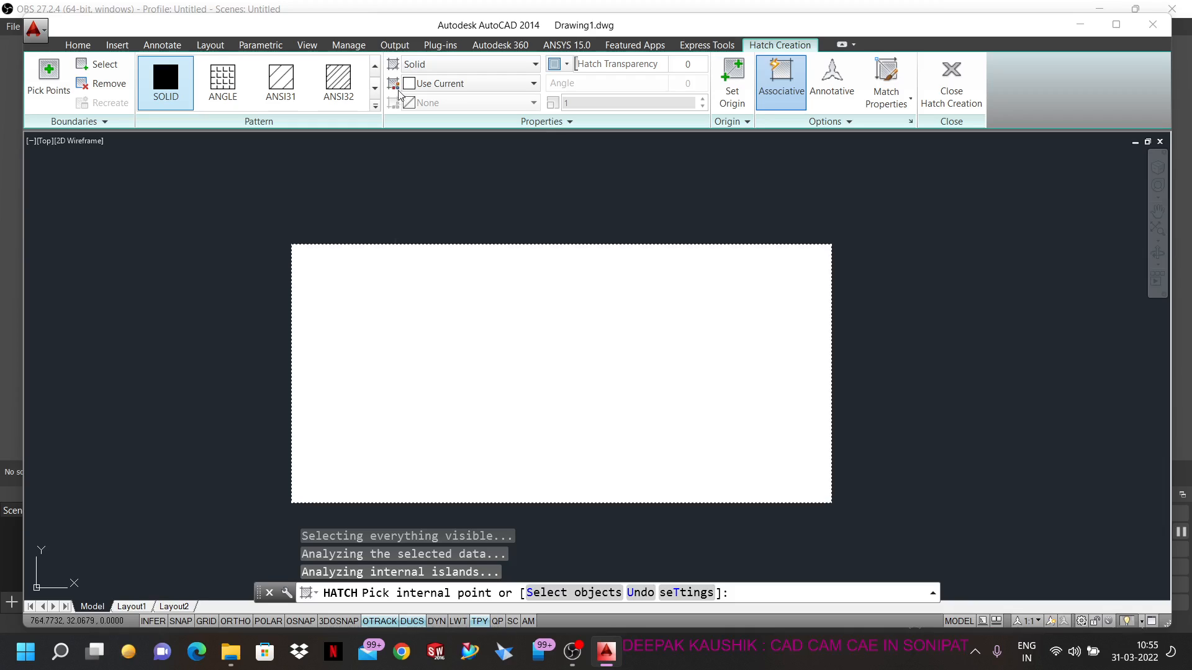
{"action": "left_click", "coordinate": [533, 84]}
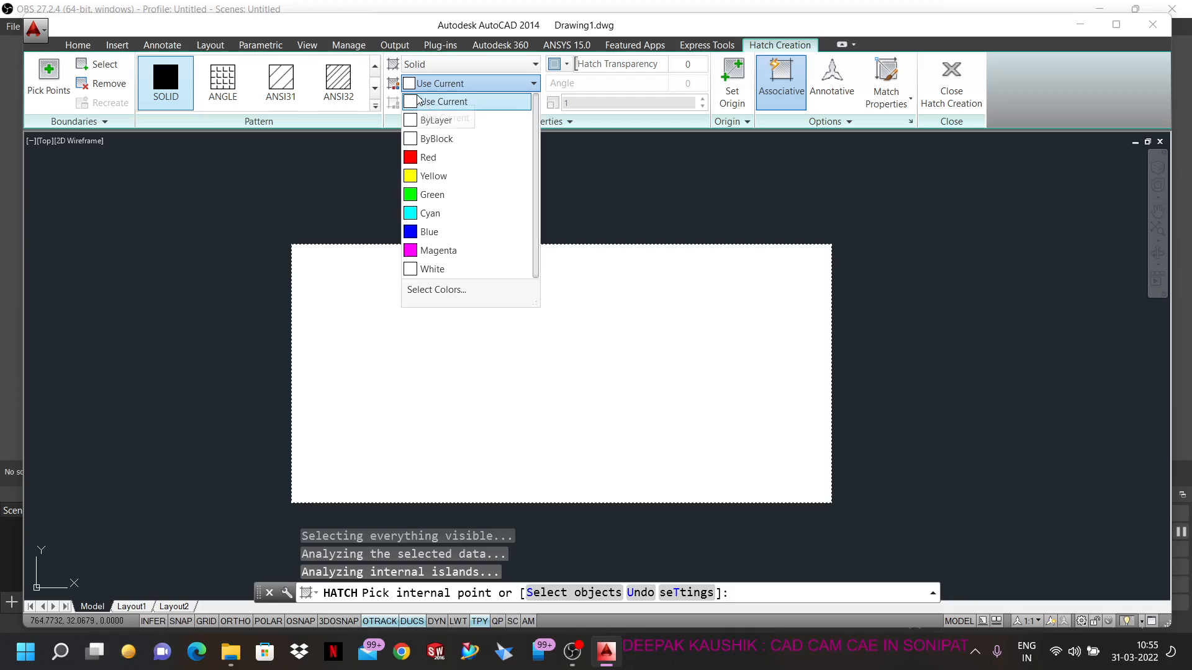
{"action": "left_click", "coordinate": [393, 86]}
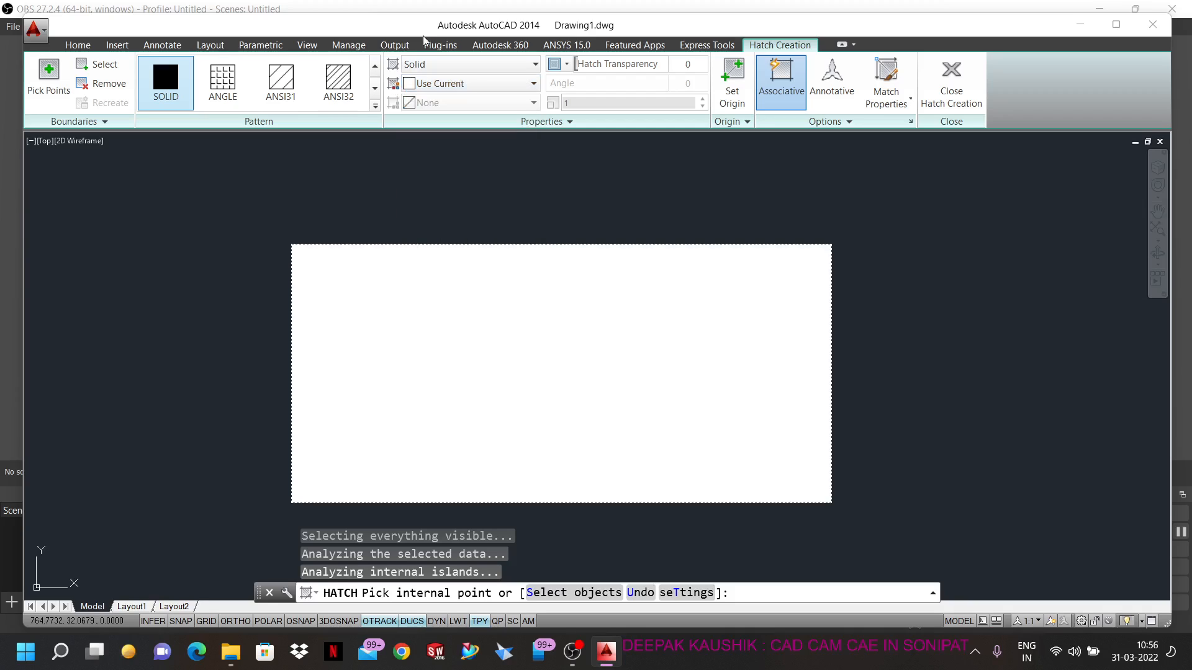
{"action": "left_click", "coordinate": [450, 84]}
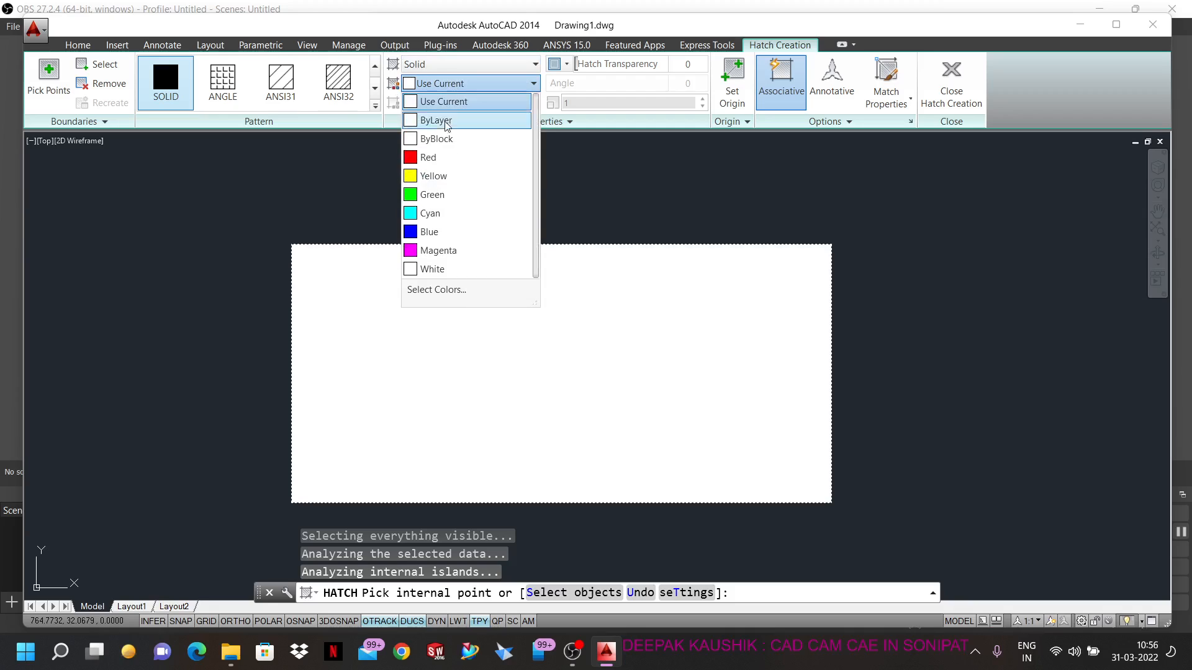
{"action": "left_click", "coordinate": [452, 234]}
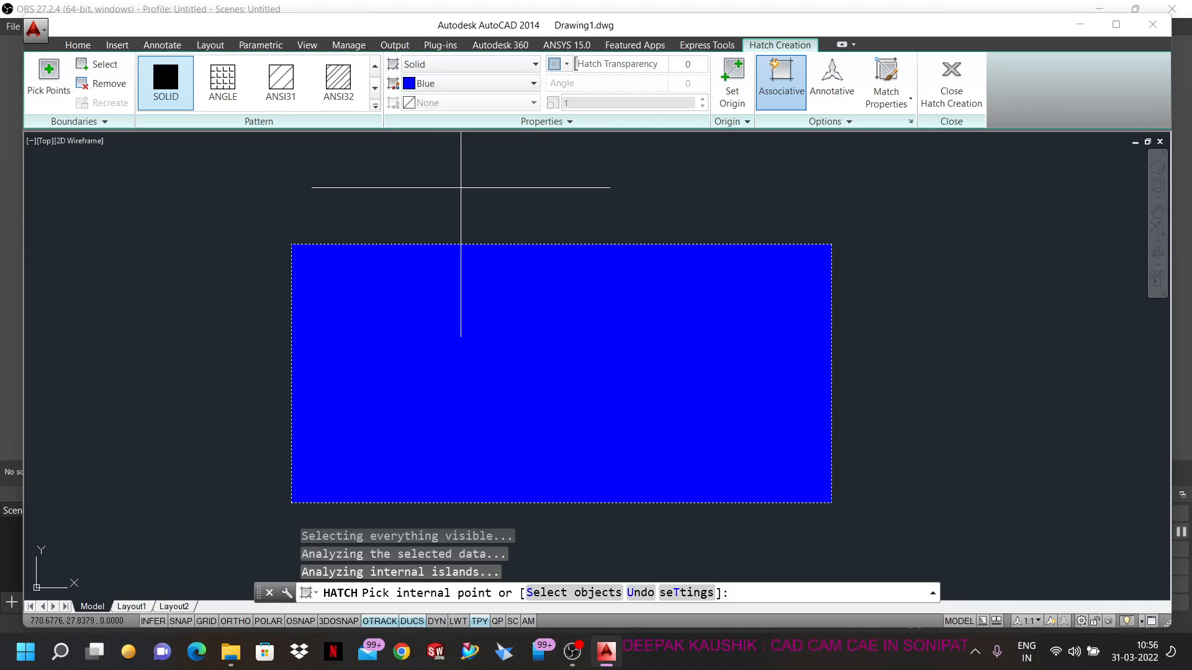
- Change the solid hatch colour to Red, and finally to Green
{"action": "left_click", "coordinate": [453, 85]}
{"action": "left_click", "coordinate": [433, 155]}
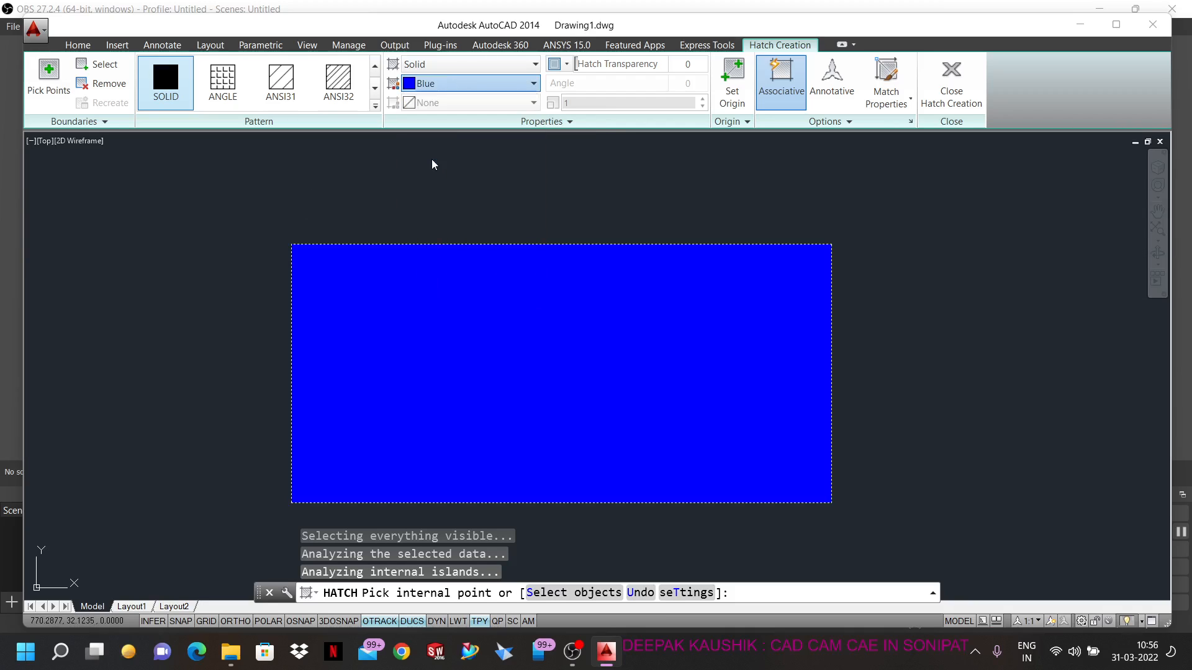
{"action": "left_click", "coordinate": [453, 83]}
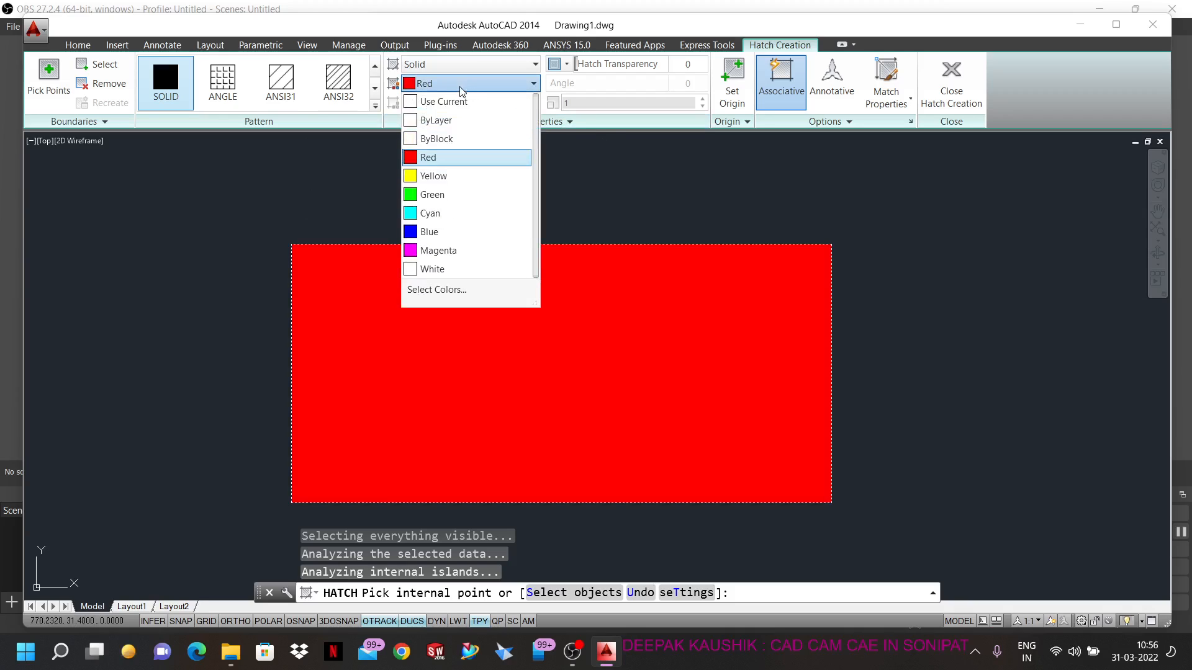
{"action": "left_click", "coordinate": [436, 195]}
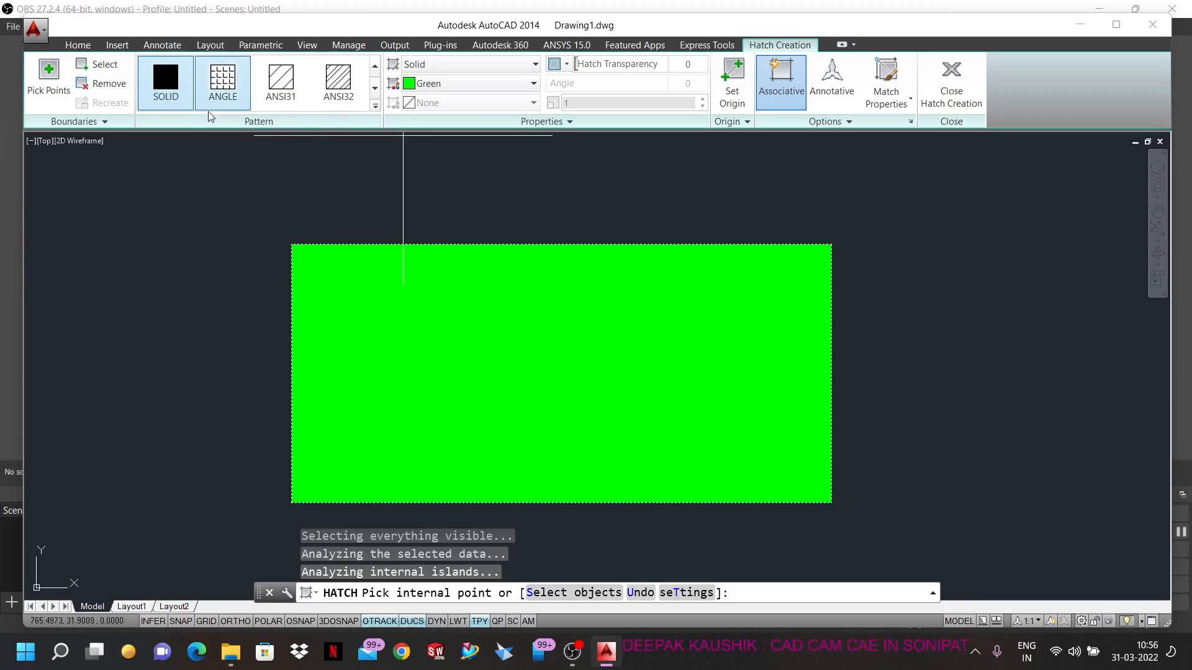
- Change the rectangle's hatch pattern to the GR_SPHER gradient
{"action": "left_click", "coordinate": [375, 107]}
{"action": "scroll", "coordinate": [269, 168], "scroll_direction": "down", "scroll_amount": 2}
{"action": "scroll", "coordinate": [269, 169], "scroll_direction": "down", "scroll_amount": 6}
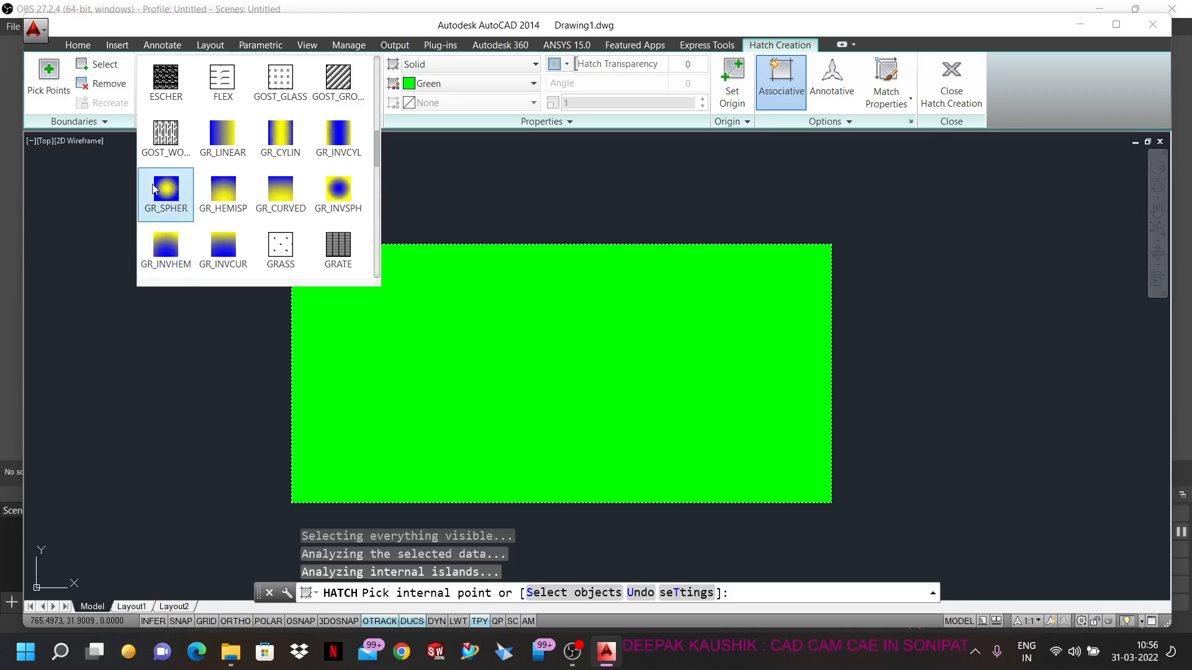
{"action": "left_click", "coordinate": [165, 200]}
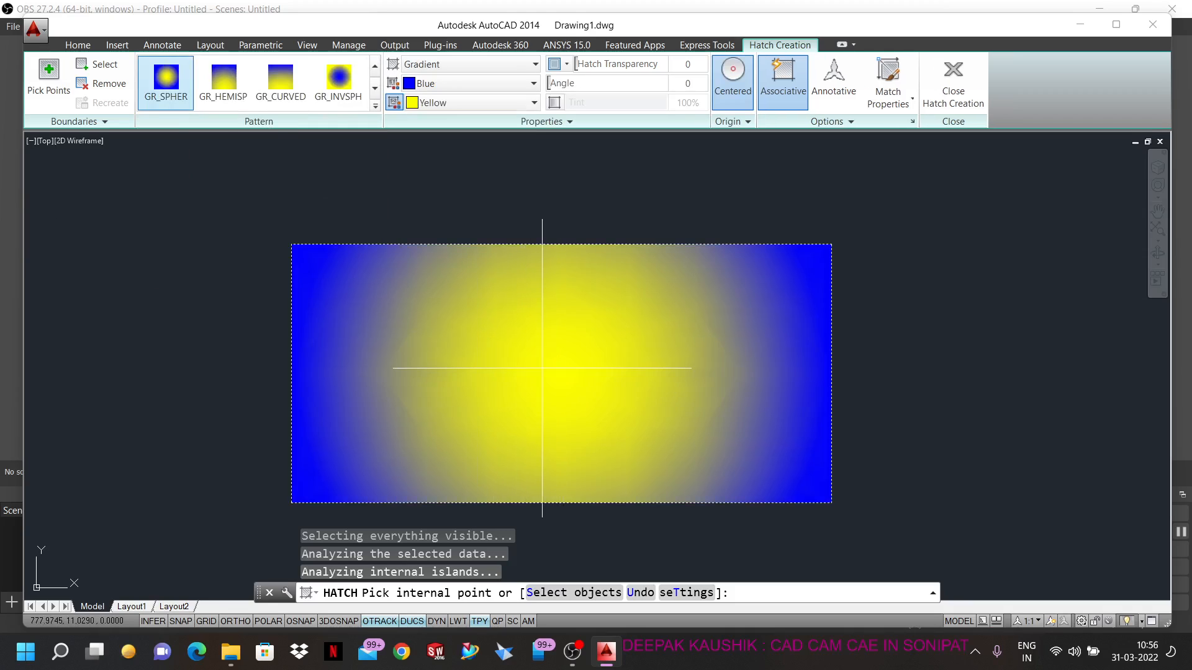
- Set the spherical gradient's first colour to Green and its second colour to Magenta
{"action": "left_click", "coordinate": [449, 85]}
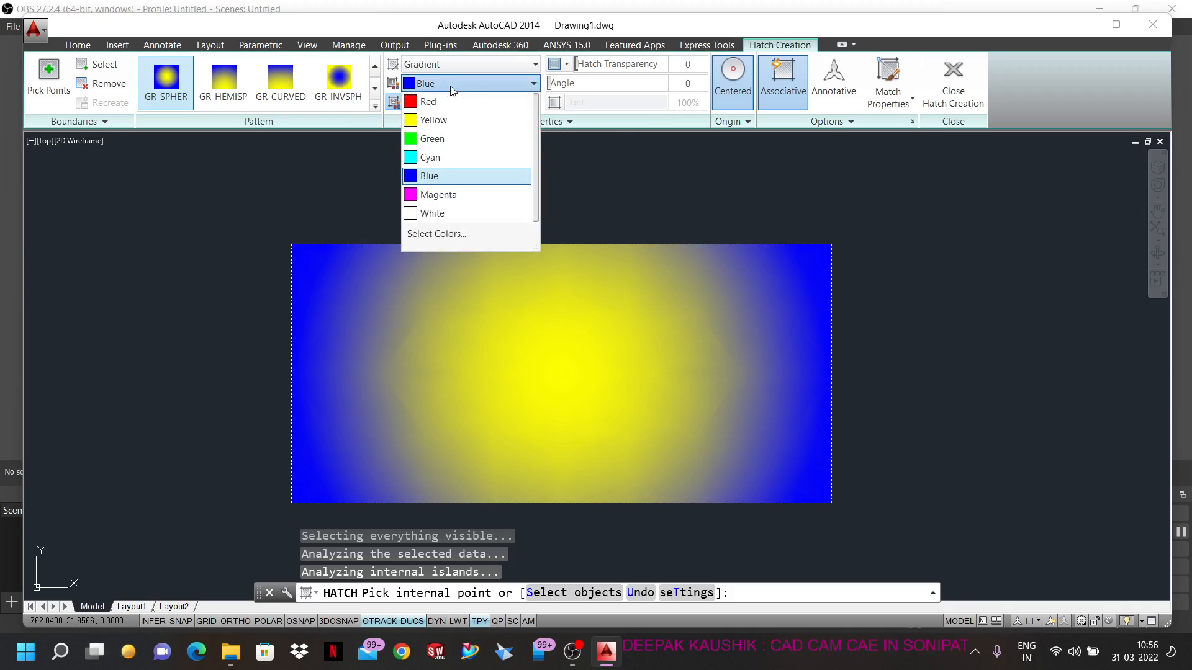
{"action": "left_click", "coordinate": [446, 141]}
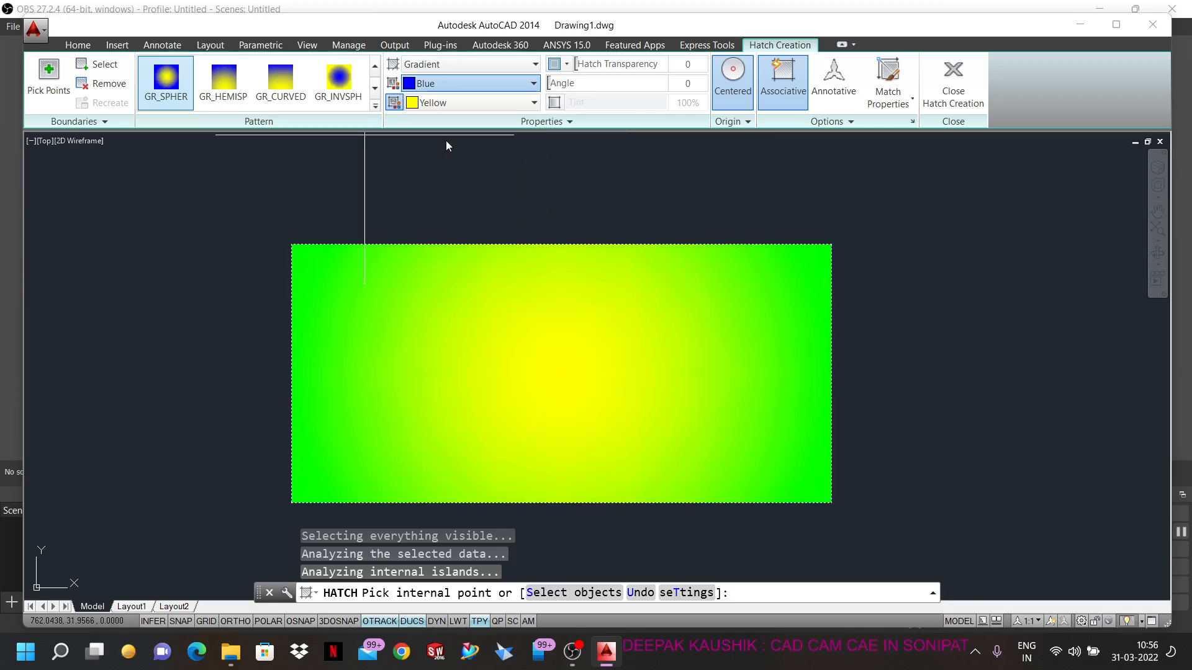
{"action": "left_click", "coordinate": [449, 105]}
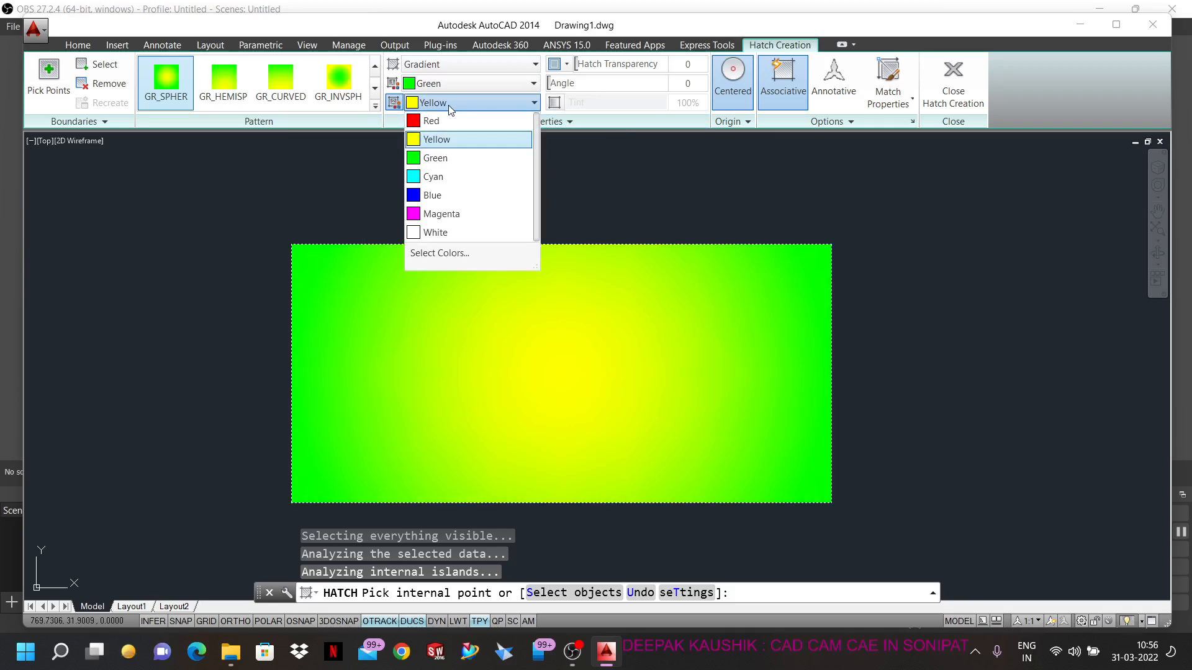
{"action": "left_click", "coordinate": [453, 218]}
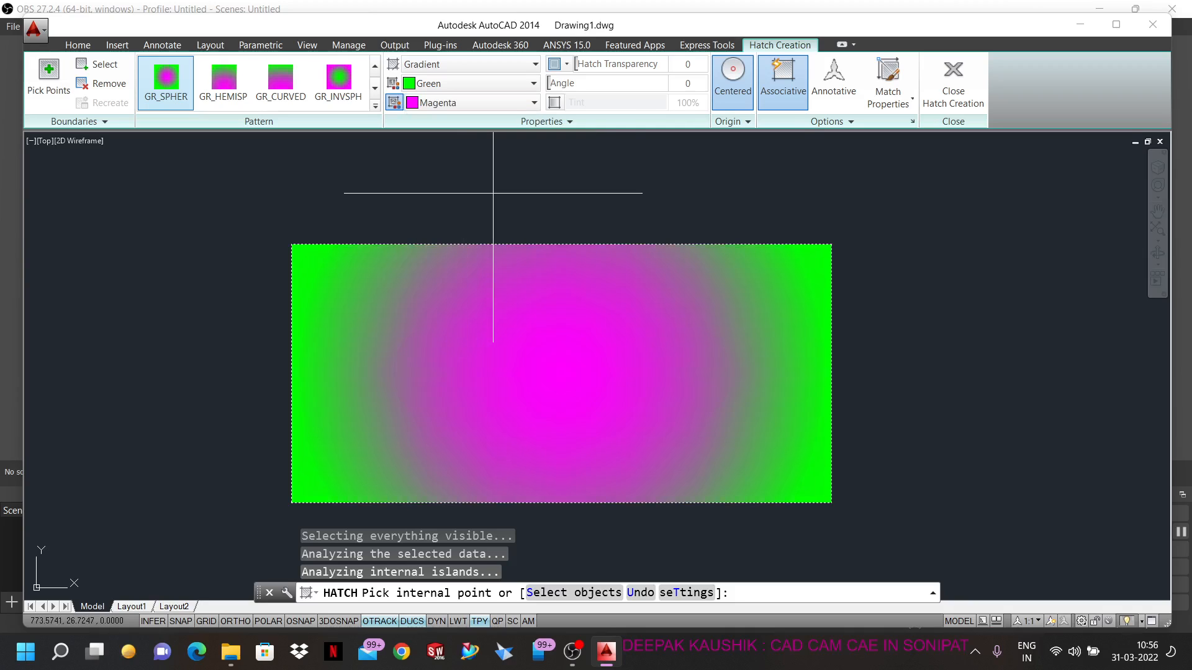
- Try the GR_HEMISP, GR_CURVED, GR_INVSPH and GR_SPHER gradients on the rectangle, ending with GR_HEMISP
{"action": "left_click", "coordinate": [234, 79]}
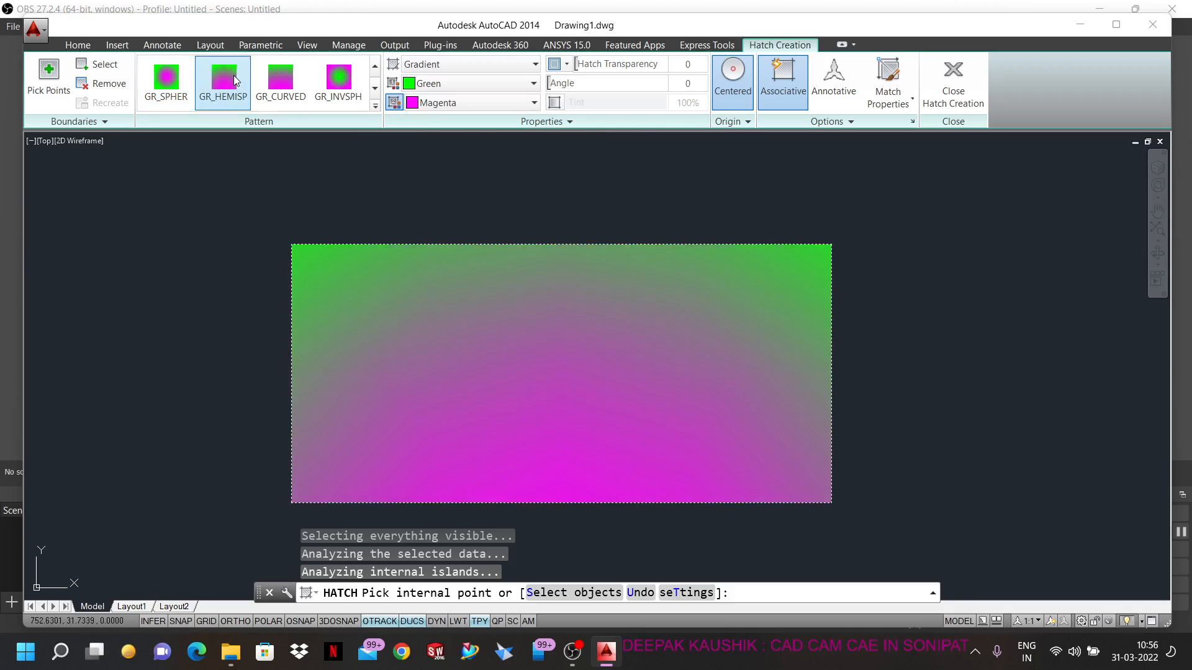
{"action": "left_click", "coordinate": [296, 87]}
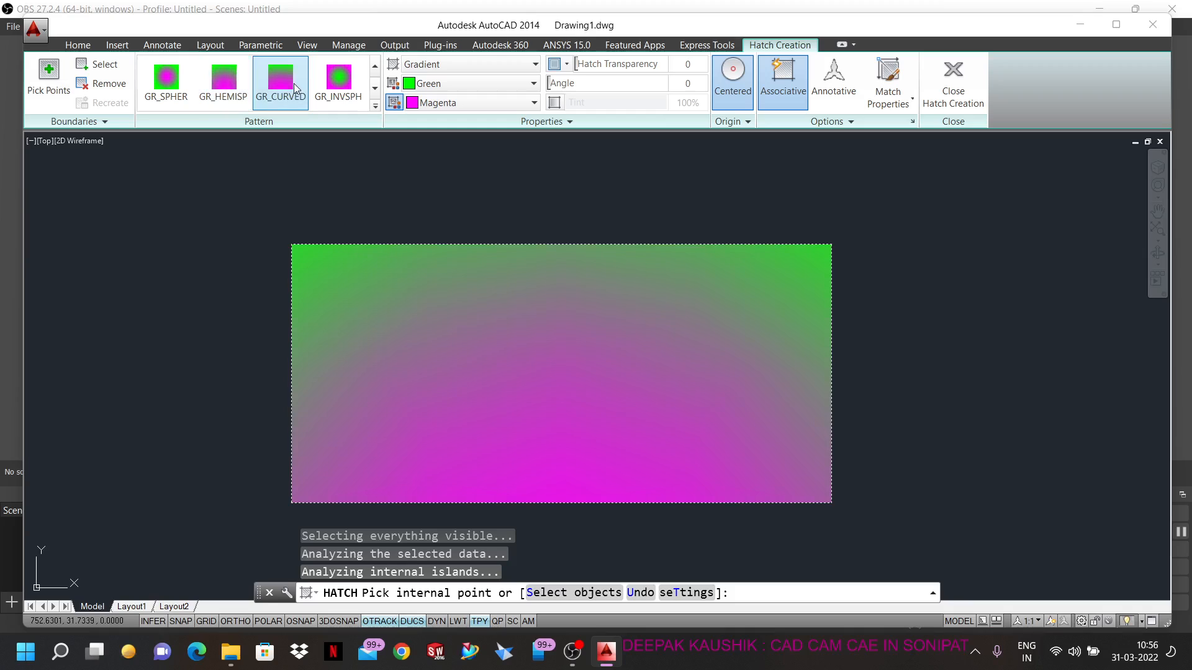
{"action": "left_click", "coordinate": [341, 85]}
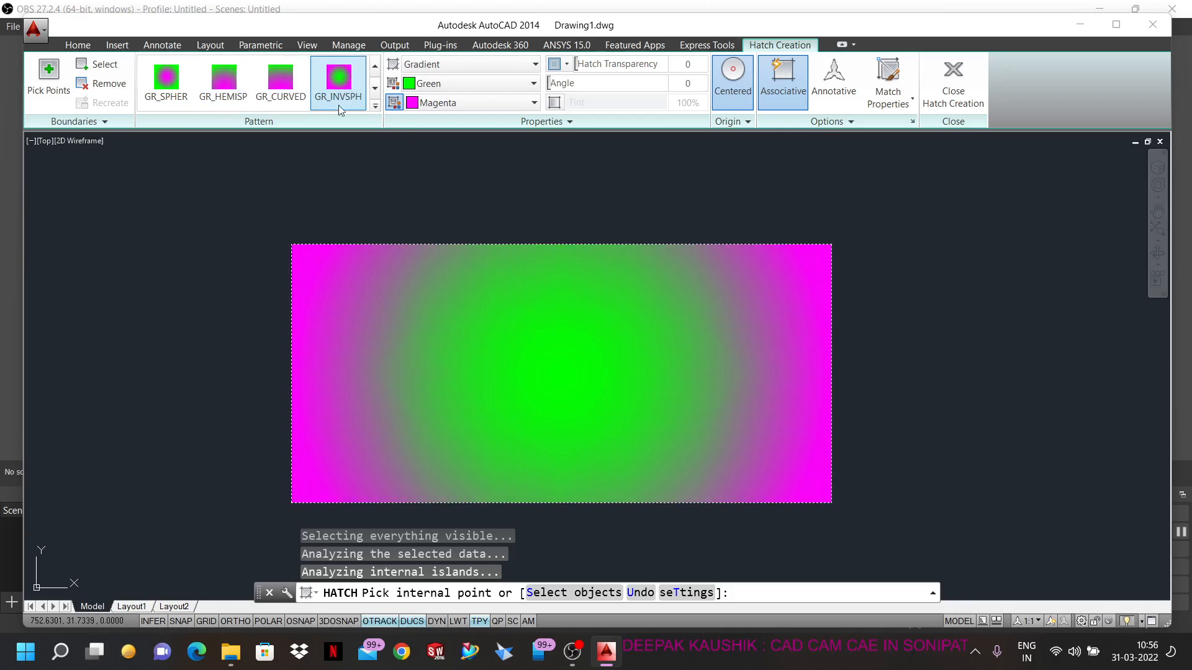
{"action": "left_click", "coordinate": [167, 87]}
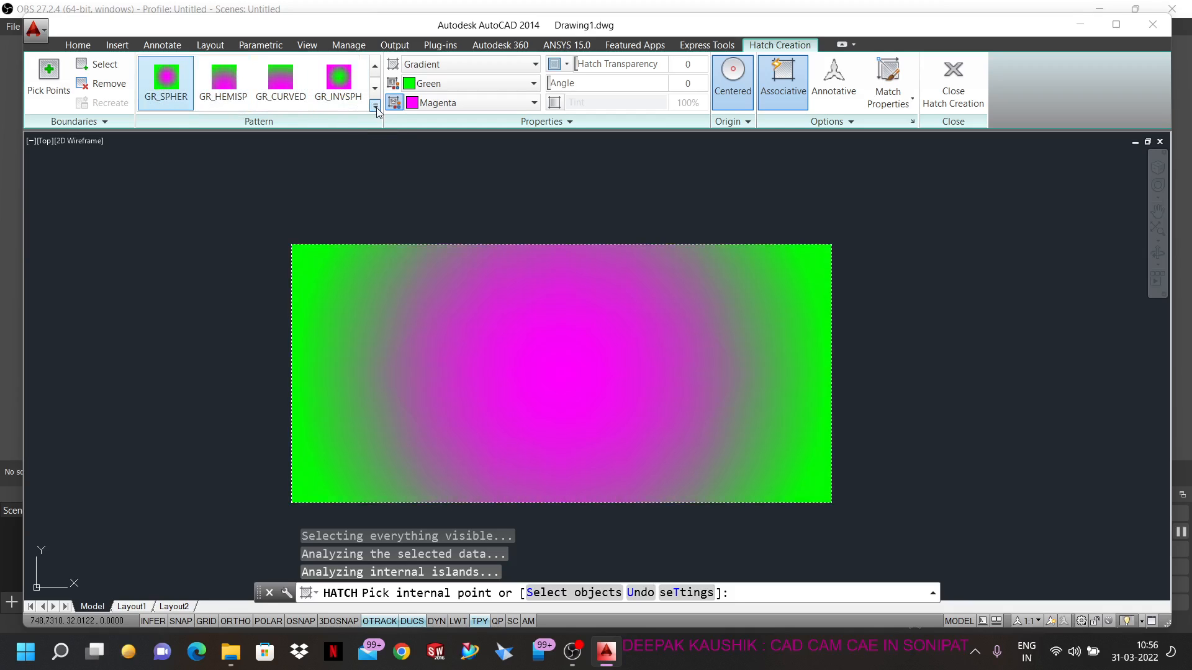
{"action": "left_click", "coordinate": [376, 107]}
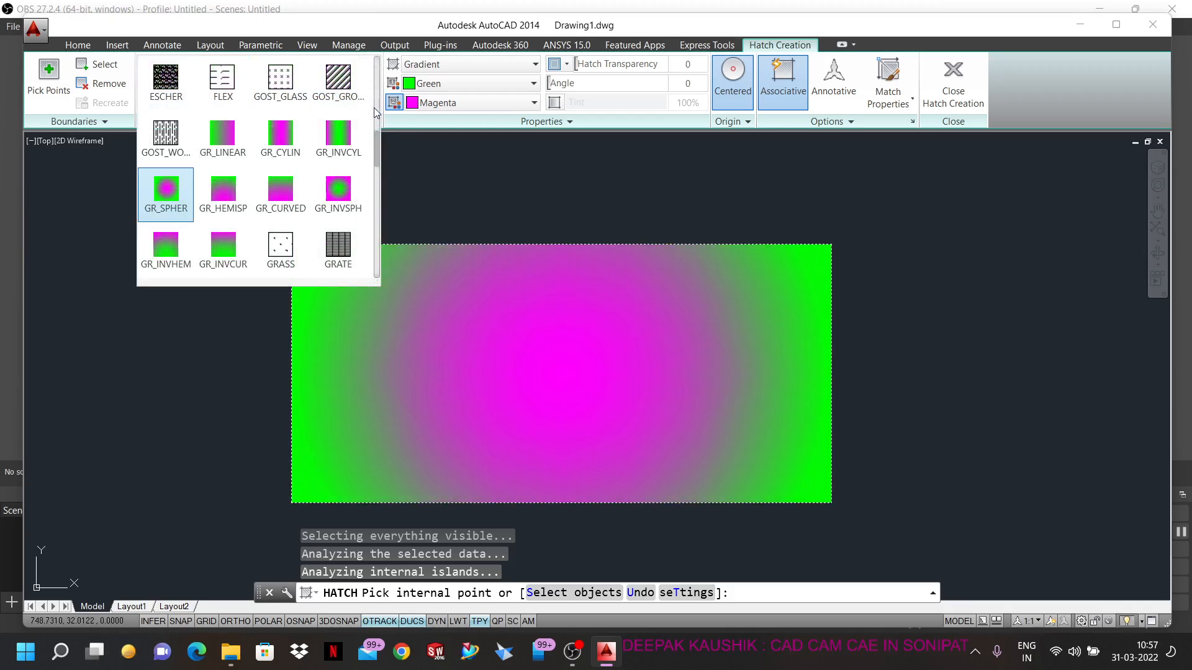
{"action": "left_click", "coordinate": [239, 193]}
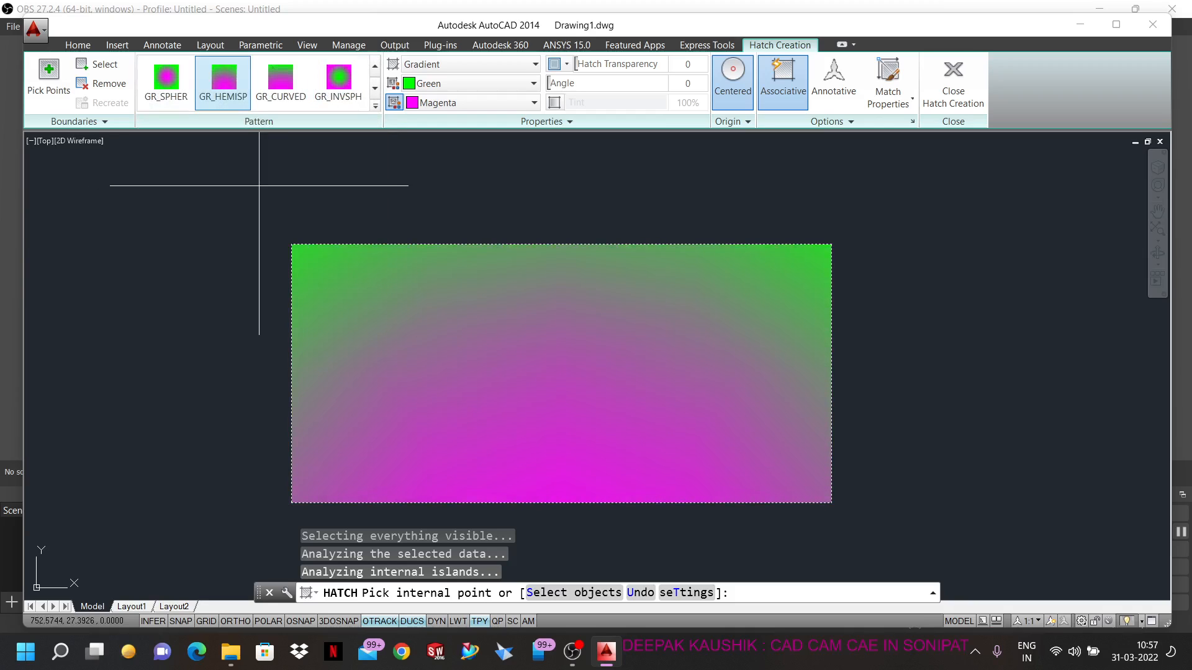
- Browse the hatch pattern library and apply the ANSI31 pattern to the rectangle
{"action": "left_click", "coordinate": [375, 107]}
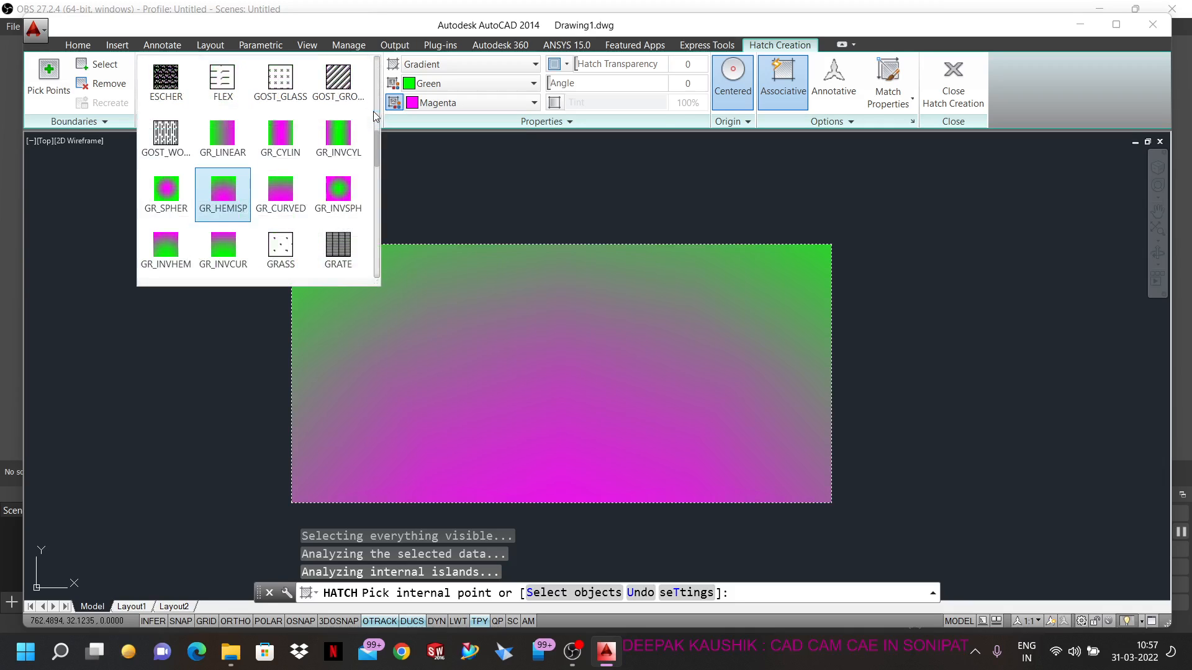
{"action": "scroll", "coordinate": [278, 163], "scroll_direction": "up", "scroll_amount": 2}
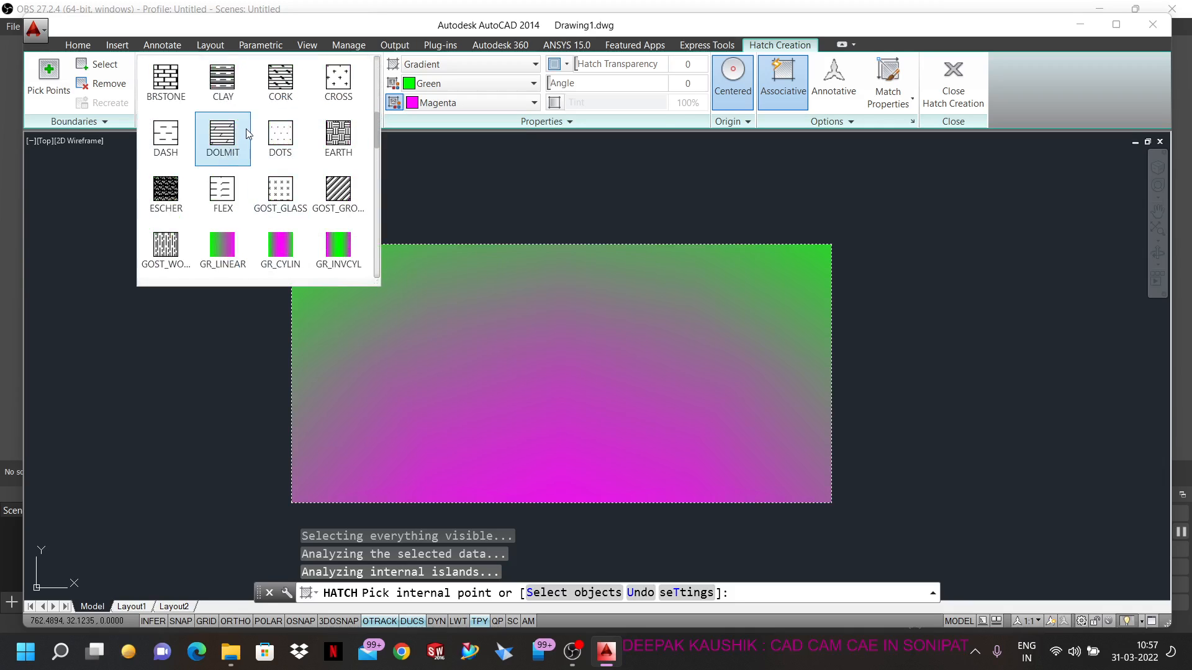
{"action": "scroll", "coordinate": [298, 150], "scroll_direction": "up", "scroll_amount": 6}
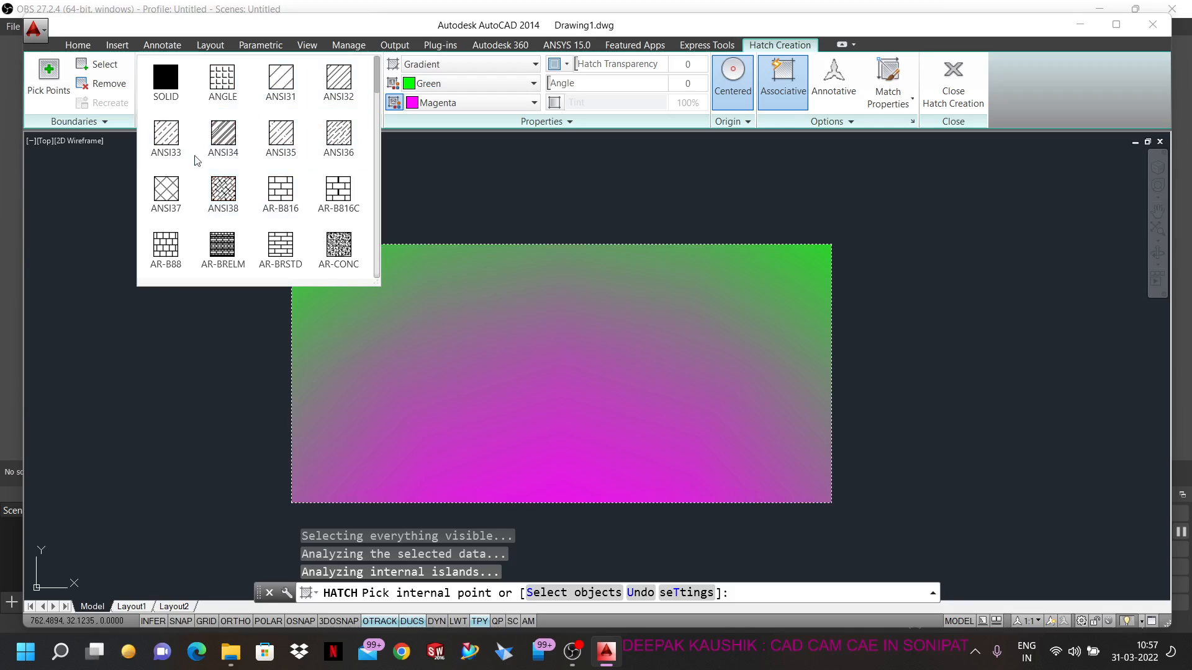
{"action": "scroll", "coordinate": [260, 154], "scroll_direction": "down", "scroll_amount": 3}
{"action": "scroll", "coordinate": [259, 156], "scroll_direction": "down", "scroll_amount": 5}
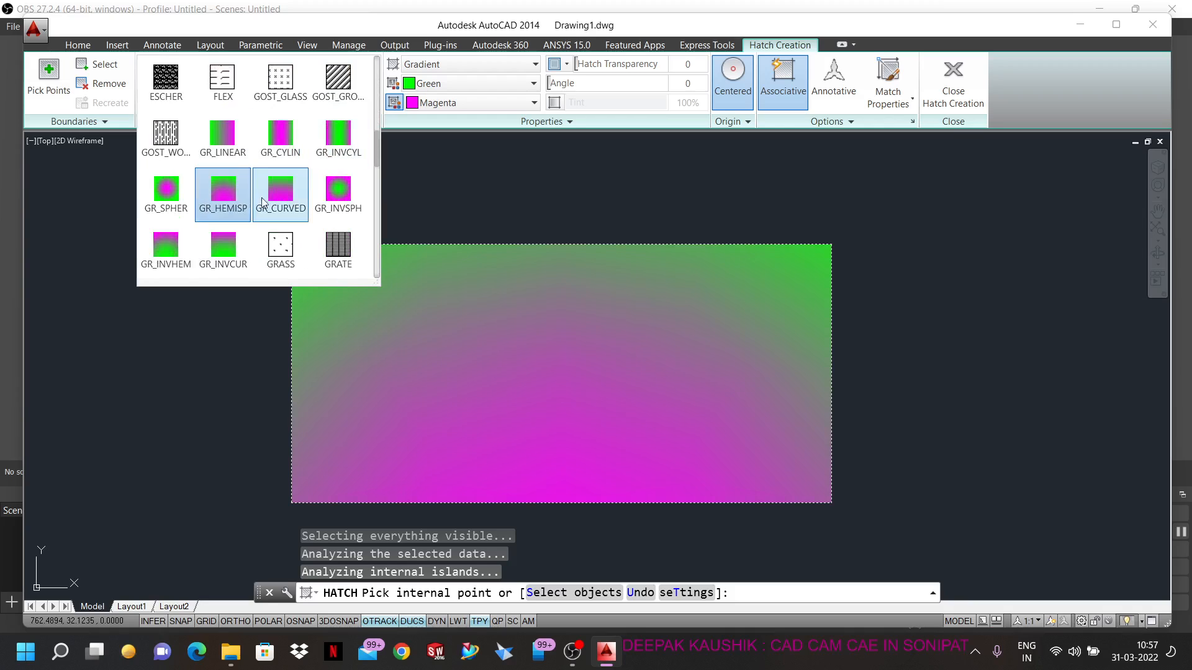
{"action": "scroll", "coordinate": [282, 247], "scroll_direction": "down", "scroll_amount": 1}
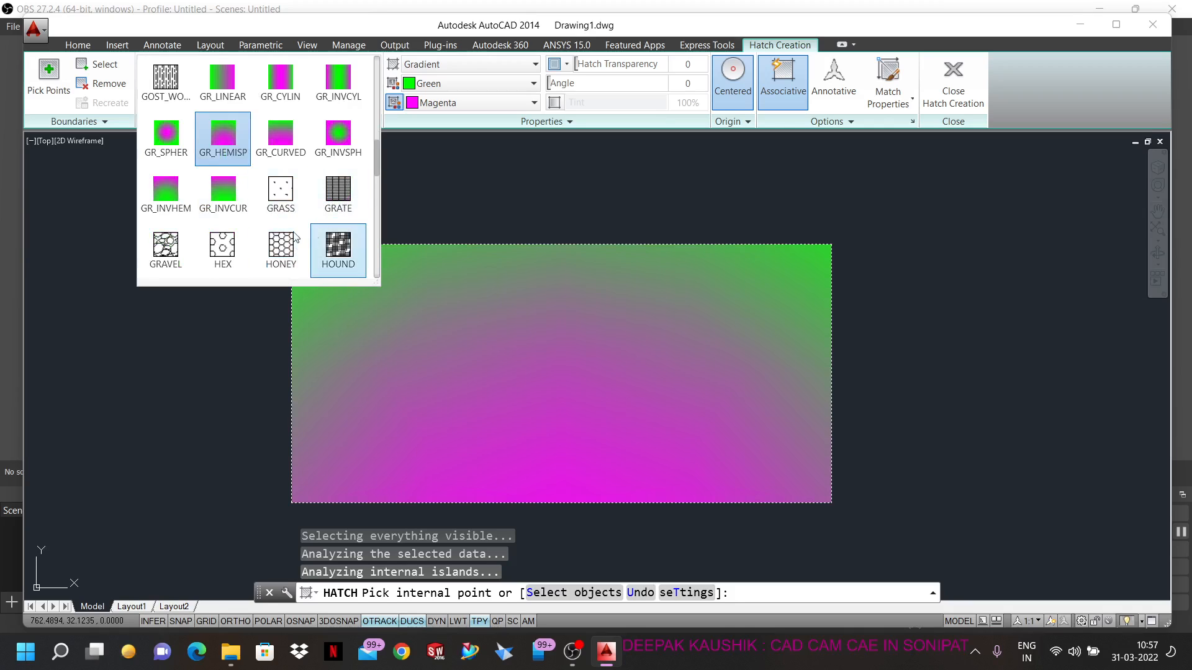
{"action": "scroll", "coordinate": [230, 232], "scroll_direction": "down", "scroll_amount": 4}
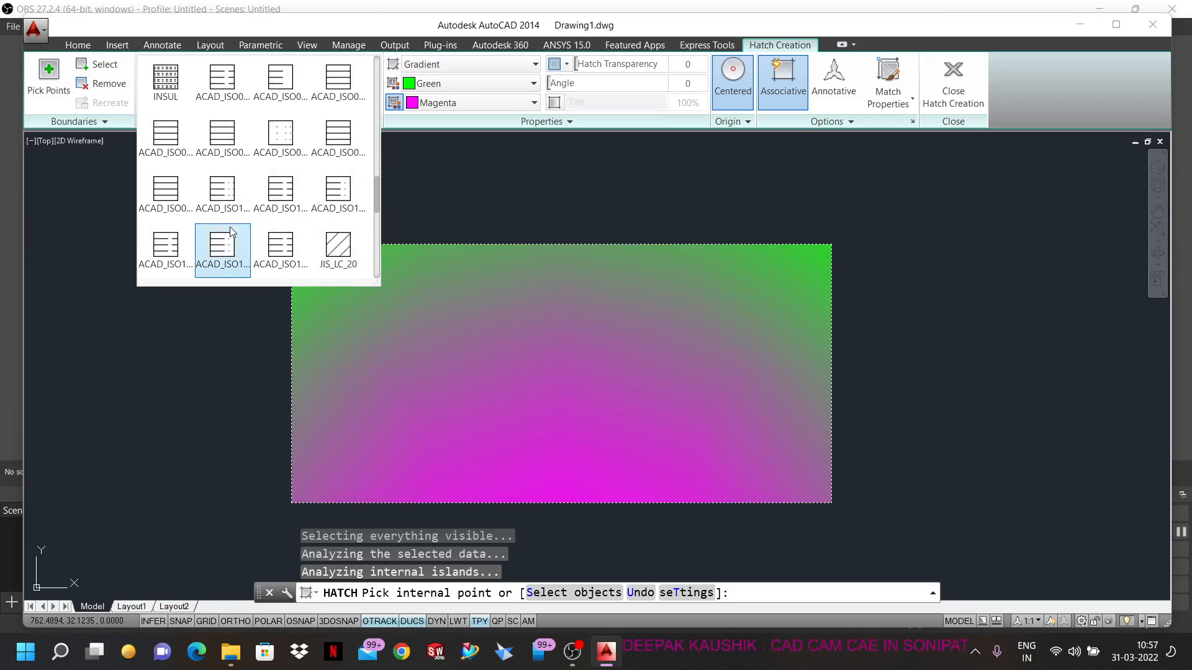
{"action": "scroll", "coordinate": [231, 231], "scroll_direction": "up", "scroll_amount": 4}
{"action": "scroll", "coordinate": [230, 231], "scroll_direction": "up", "scroll_amount": 9}
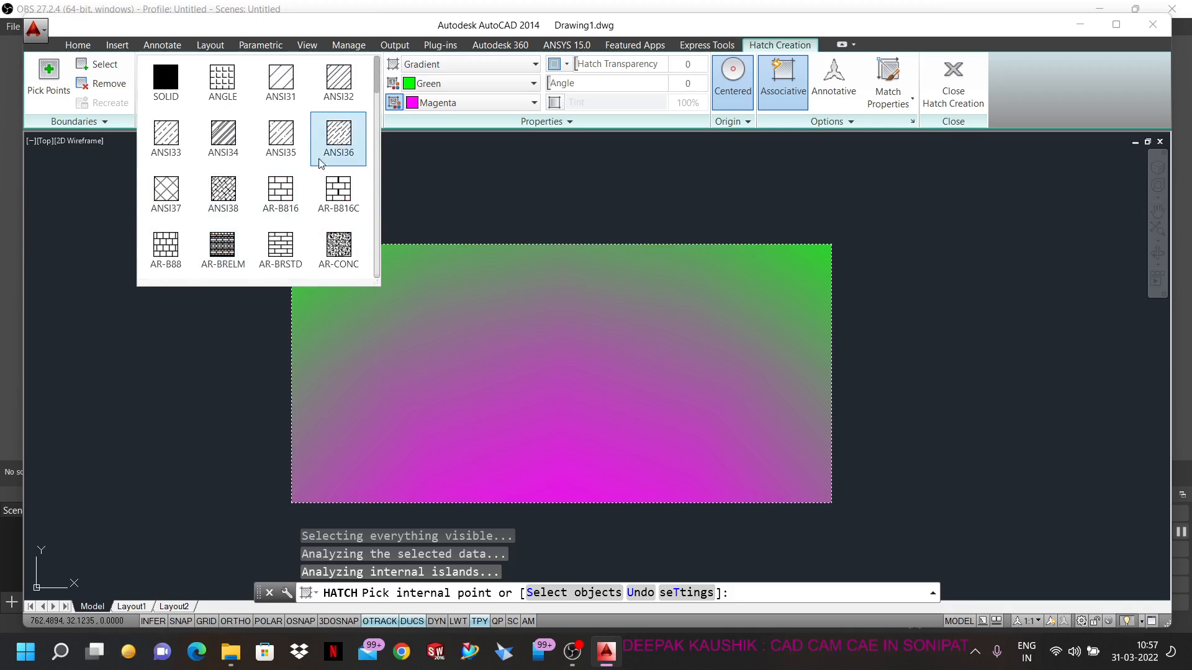
{"action": "left_click", "coordinate": [280, 84]}
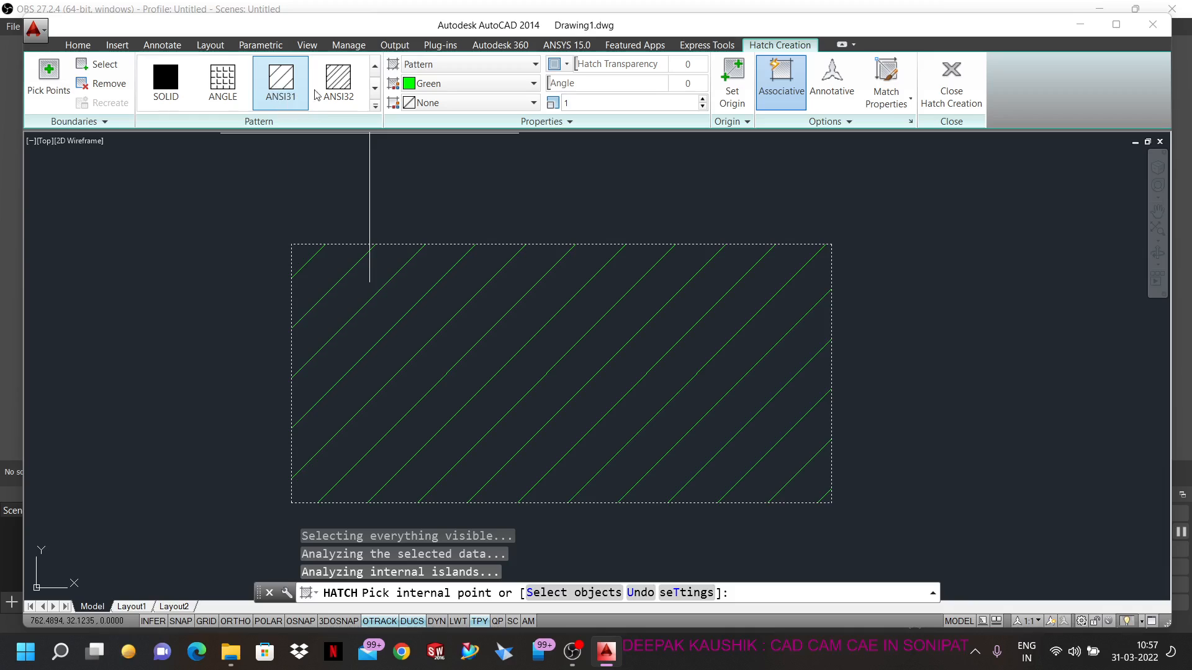
- Set the hatch colour to Use Current and change the rectangle's pattern to ANSI32
{"action": "left_click", "coordinate": [445, 85]}
{"action": "left_click", "coordinate": [442, 102]}
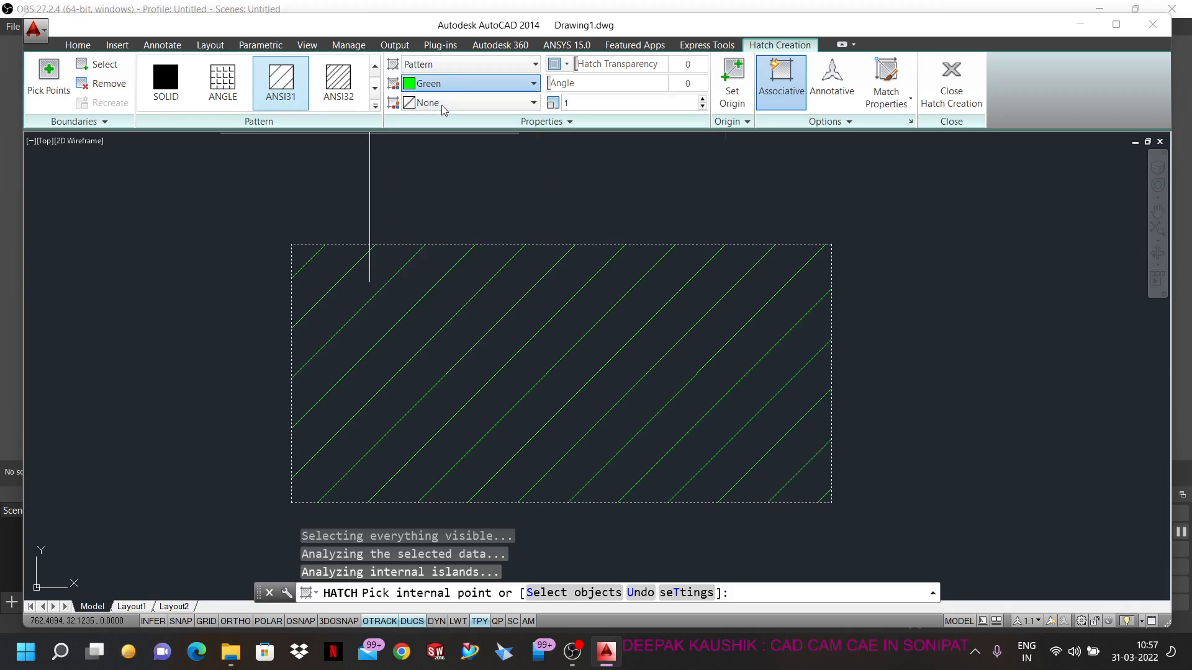
{"action": "left_click", "coordinate": [346, 89]}
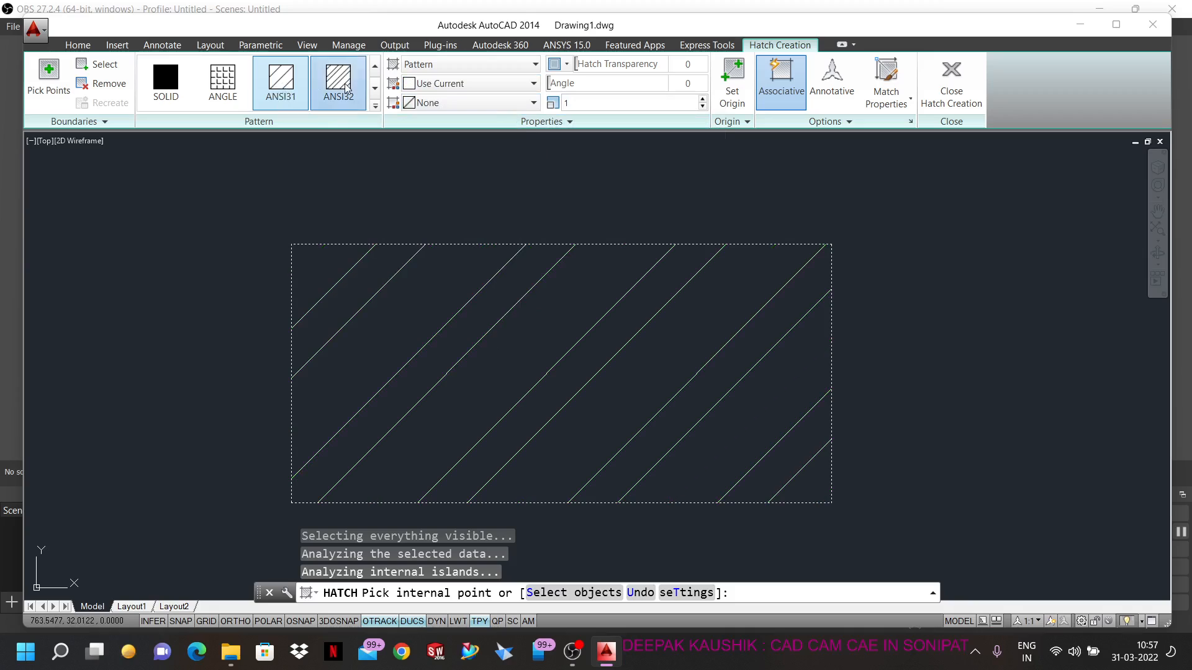
- Try the JIS_RC_30, JIS_STN_1E and JIS_RC_18 patterns from the hatch library on the rectangle, ending with JIS_RC_15
{"action": "left_click", "coordinate": [375, 106]}
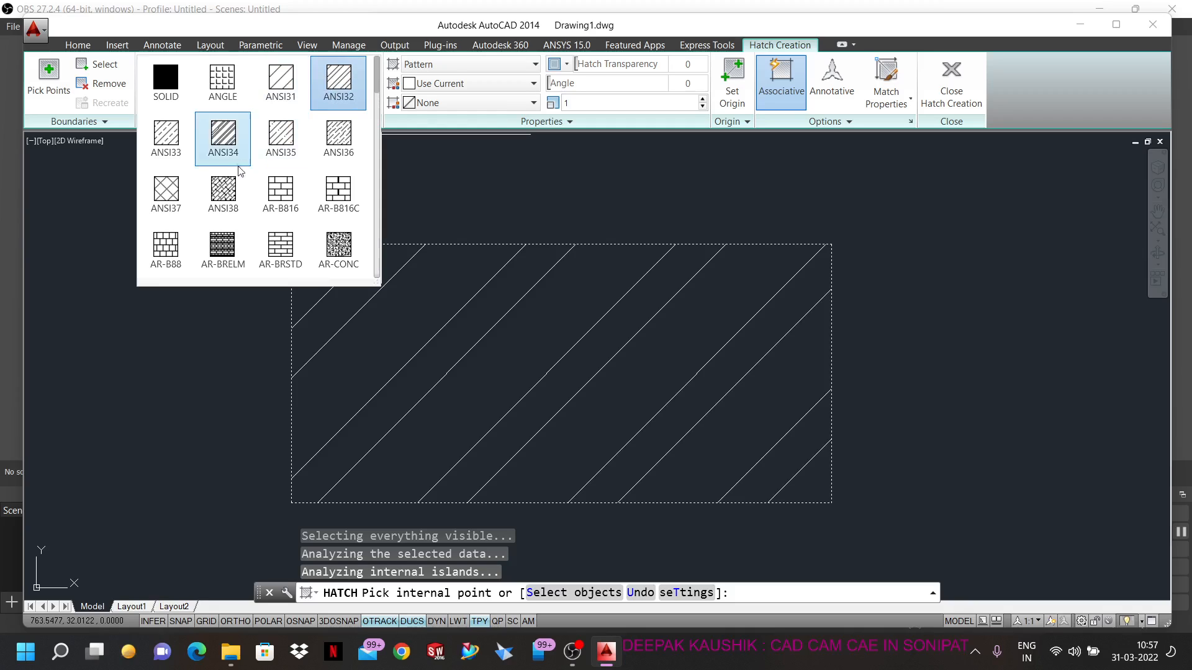
{"action": "scroll", "coordinate": [310, 194], "scroll_direction": "down", "scroll_amount": 1}
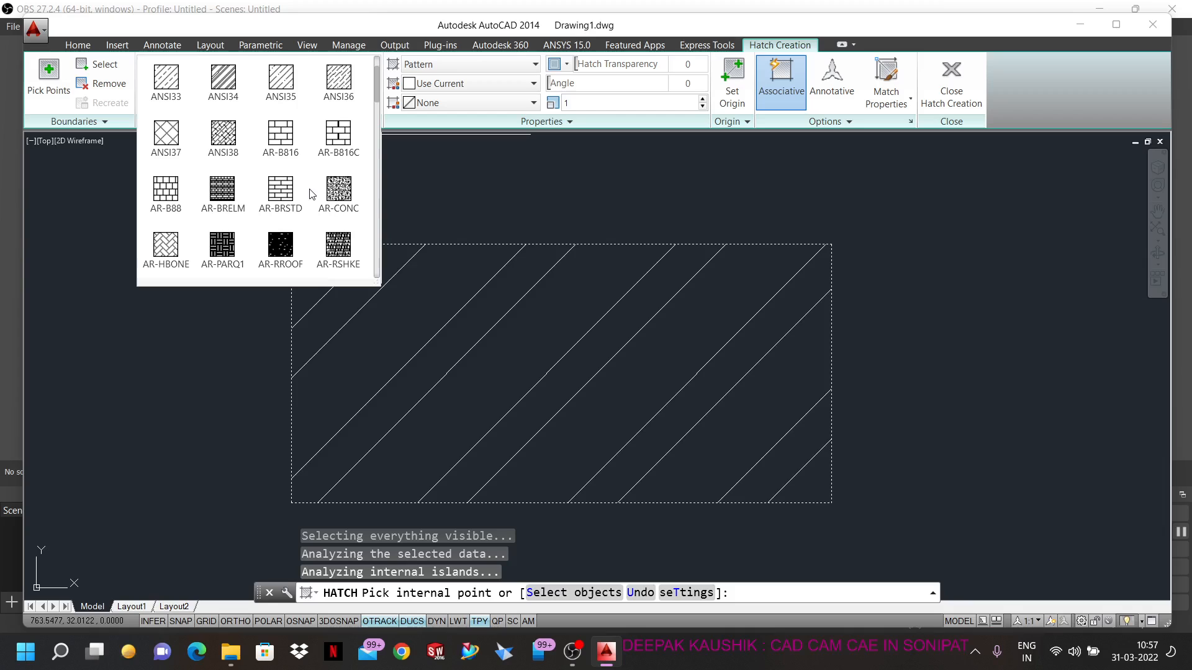
{"action": "scroll", "coordinate": [312, 194], "scroll_direction": "down", "scroll_amount": 1}
{"action": "scroll", "coordinate": [312, 194], "scroll_direction": "down", "scroll_amount": 2}
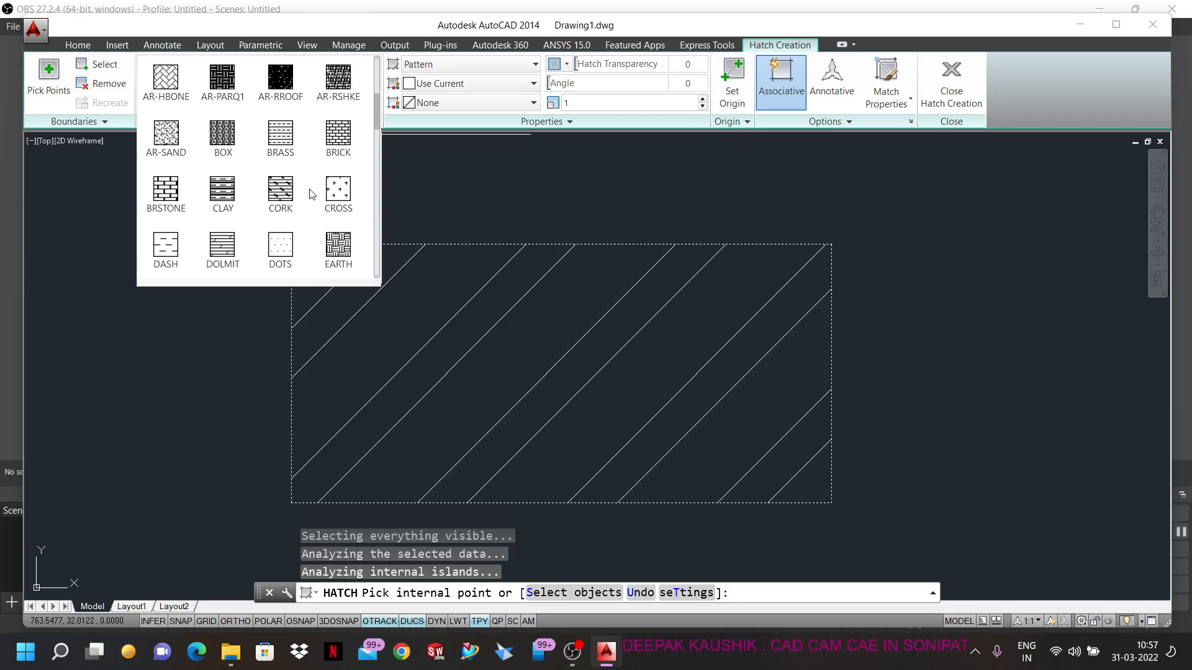
{"action": "scroll", "coordinate": [311, 194], "scroll_direction": "down", "scroll_amount": 2}
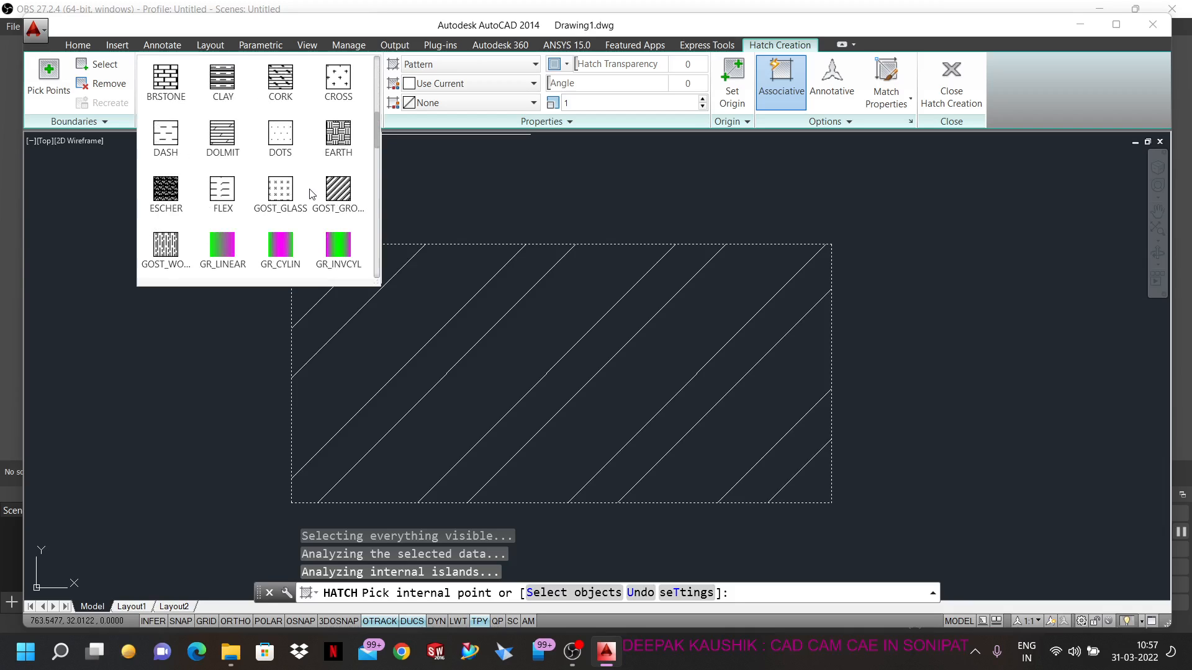
{"action": "scroll", "coordinate": [312, 194], "scroll_direction": "down", "scroll_amount": 6}
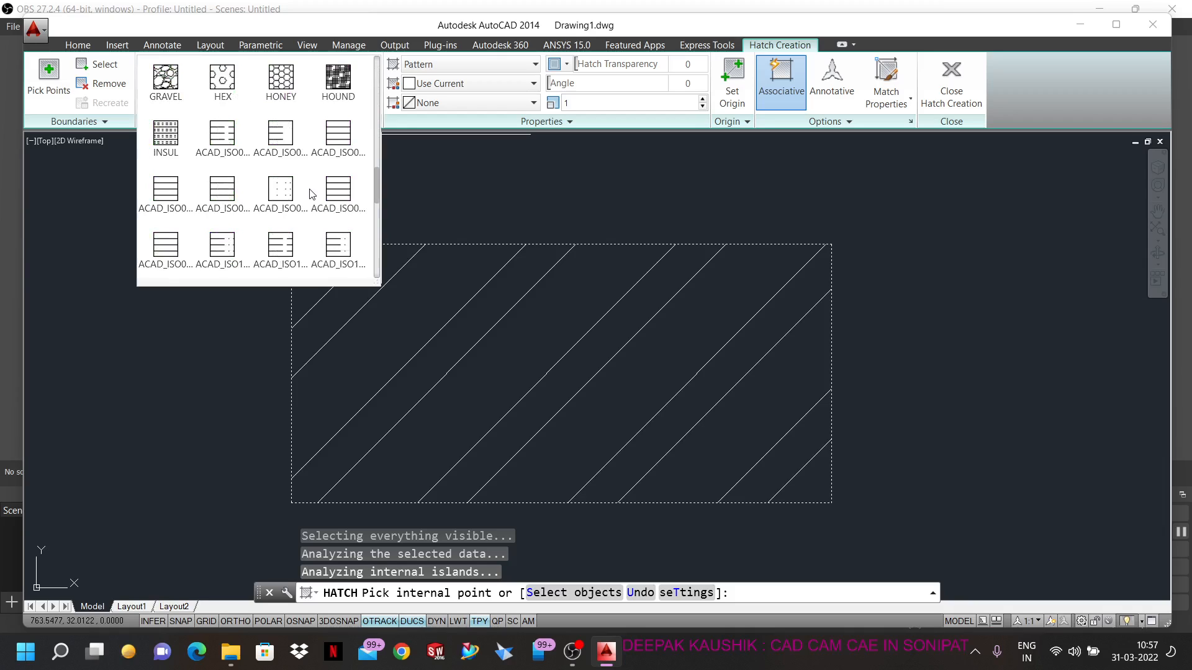
{"action": "scroll", "coordinate": [313, 194], "scroll_direction": "down", "scroll_amount": 4}
{"action": "left_click", "coordinate": [280, 194]}
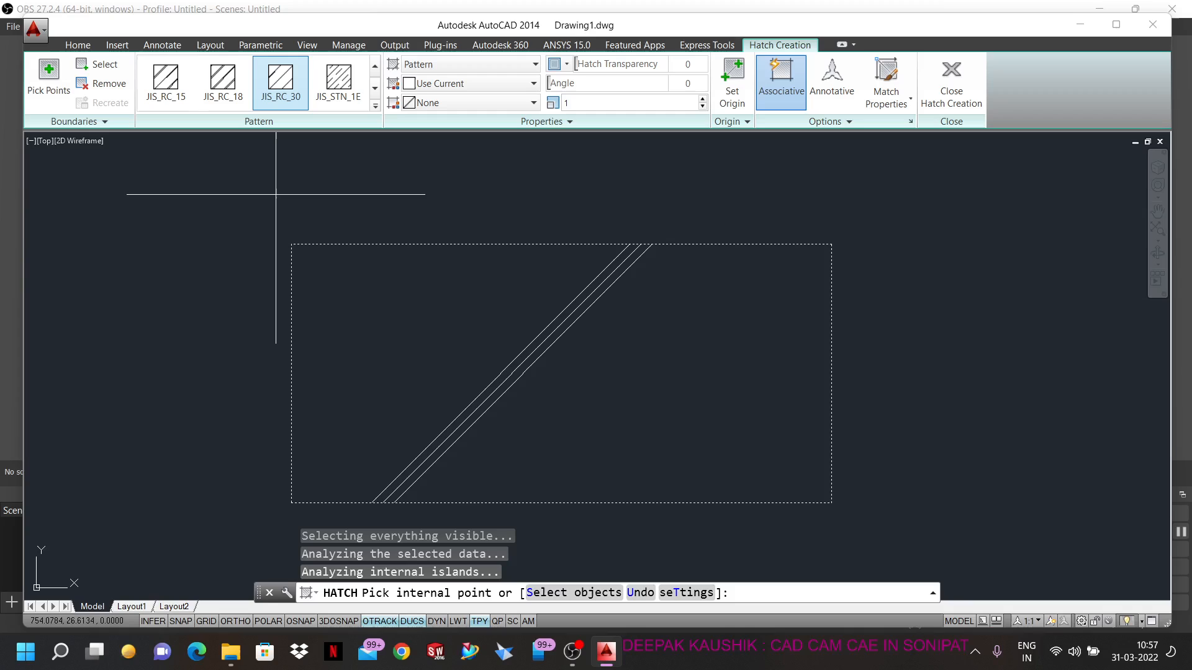
{"action": "left_click", "coordinate": [336, 88]}
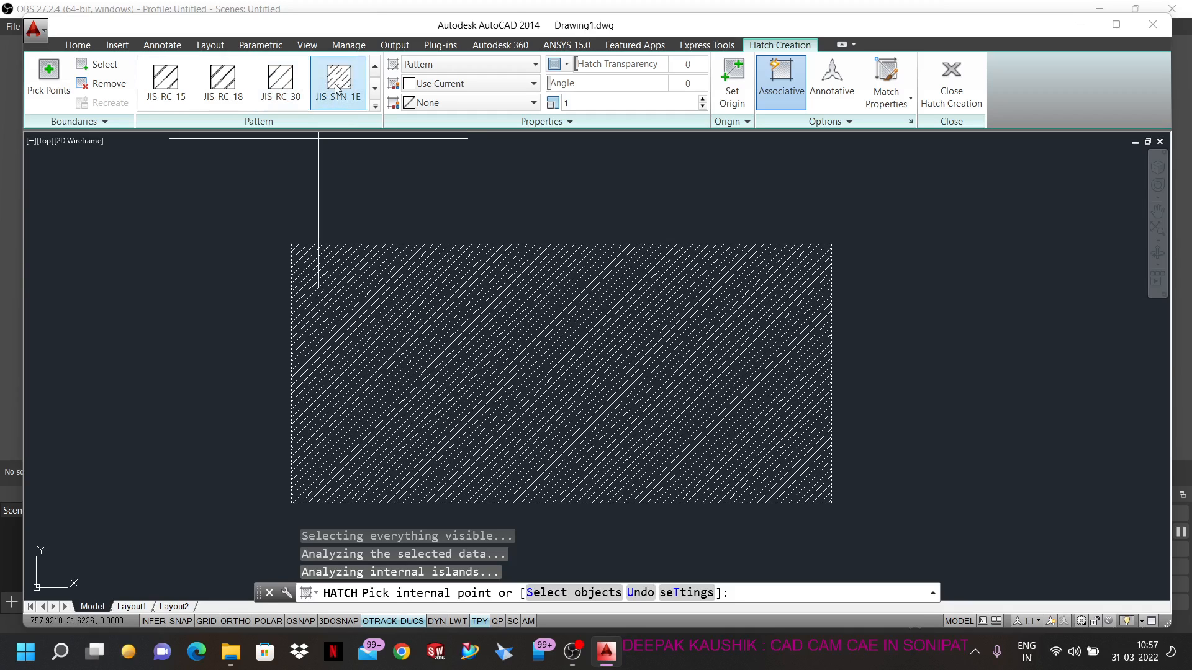
{"action": "left_click", "coordinate": [224, 98]}
{"action": "left_click", "coordinate": [177, 92]}
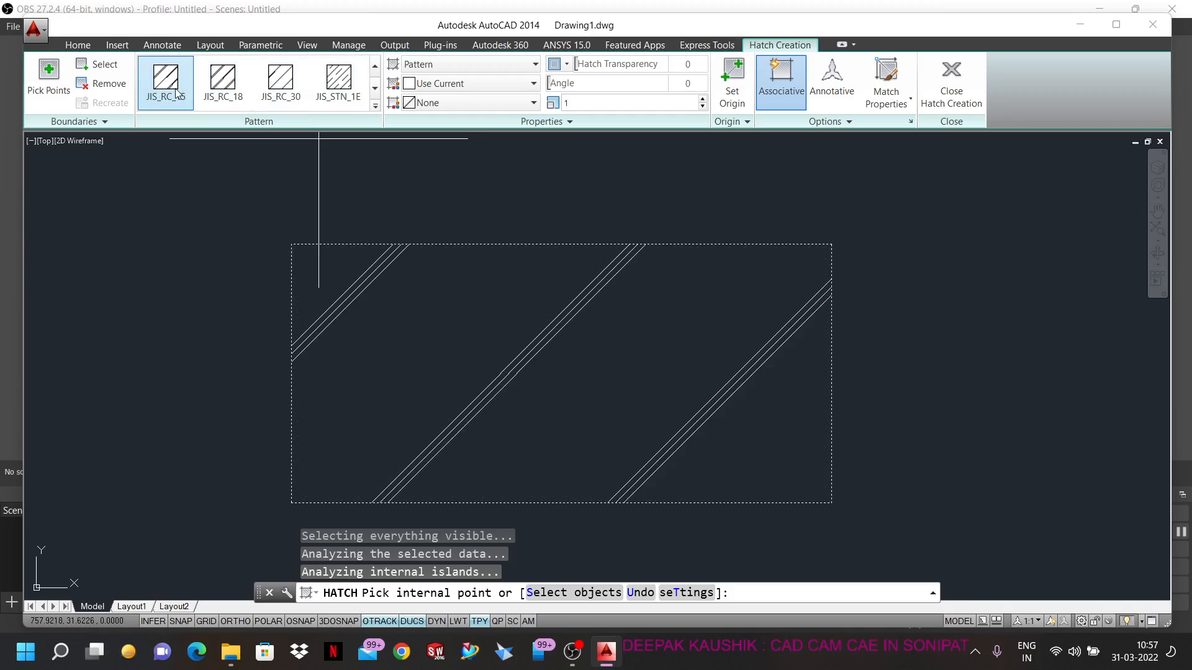
- Apply the SACNCR hatch pattern to the rectangle
{"action": "left_click", "coordinate": [375, 107]}
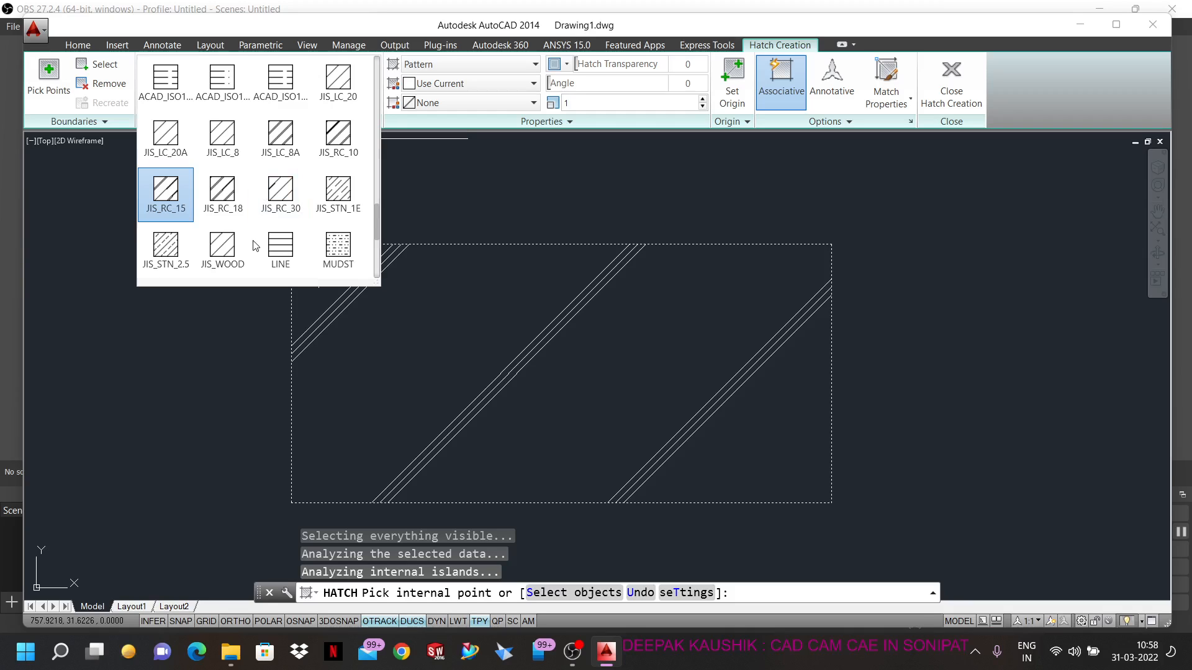
{"action": "scroll", "coordinate": [256, 214], "scroll_direction": "down", "scroll_amount": 5}
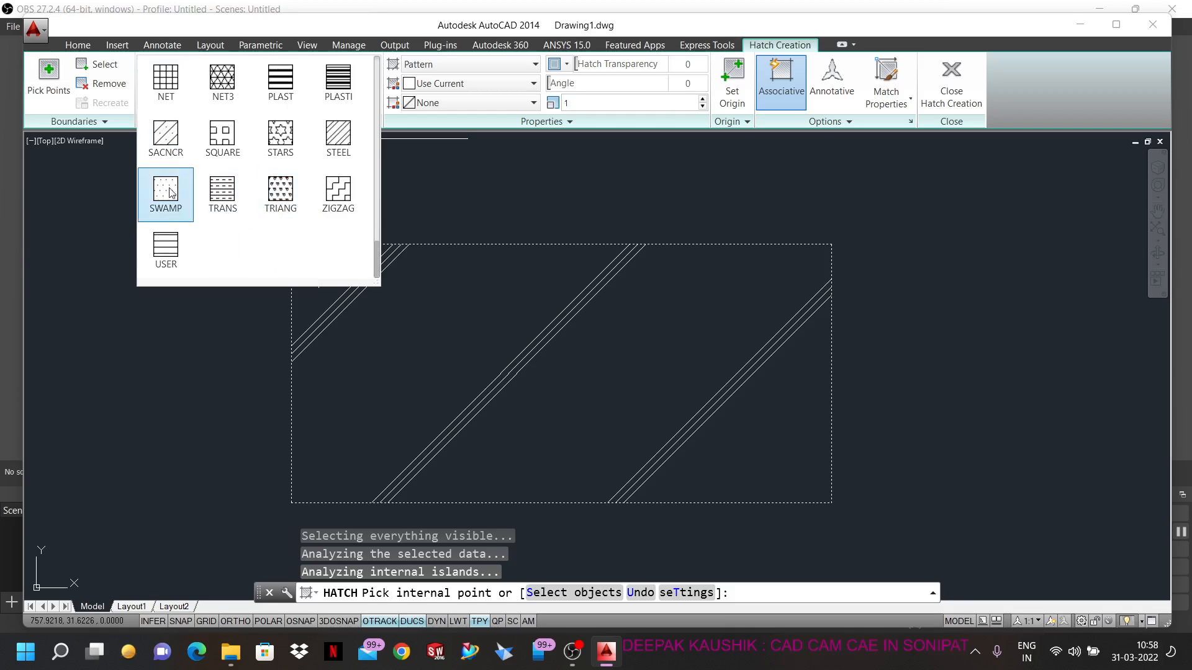
{"action": "left_click", "coordinate": [166, 133]}
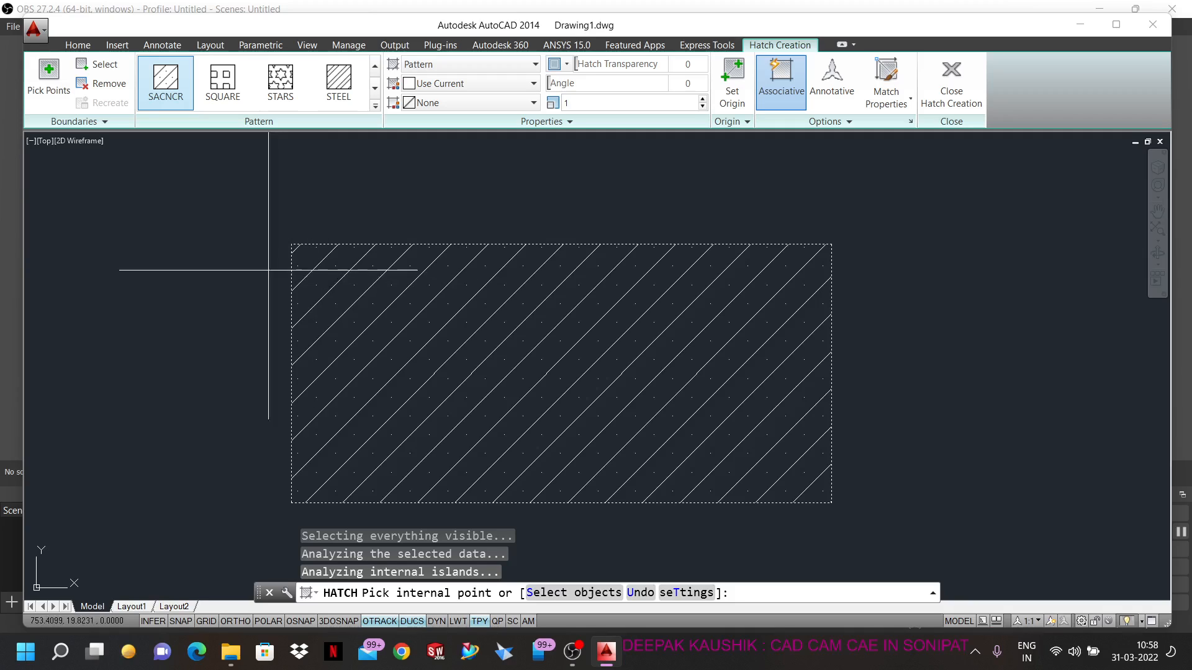
- Preview the rectangle's hatch as Solid and Gradient types, and return the hatch type to Pattern
{"action": "left_click", "coordinate": [481, 65]}
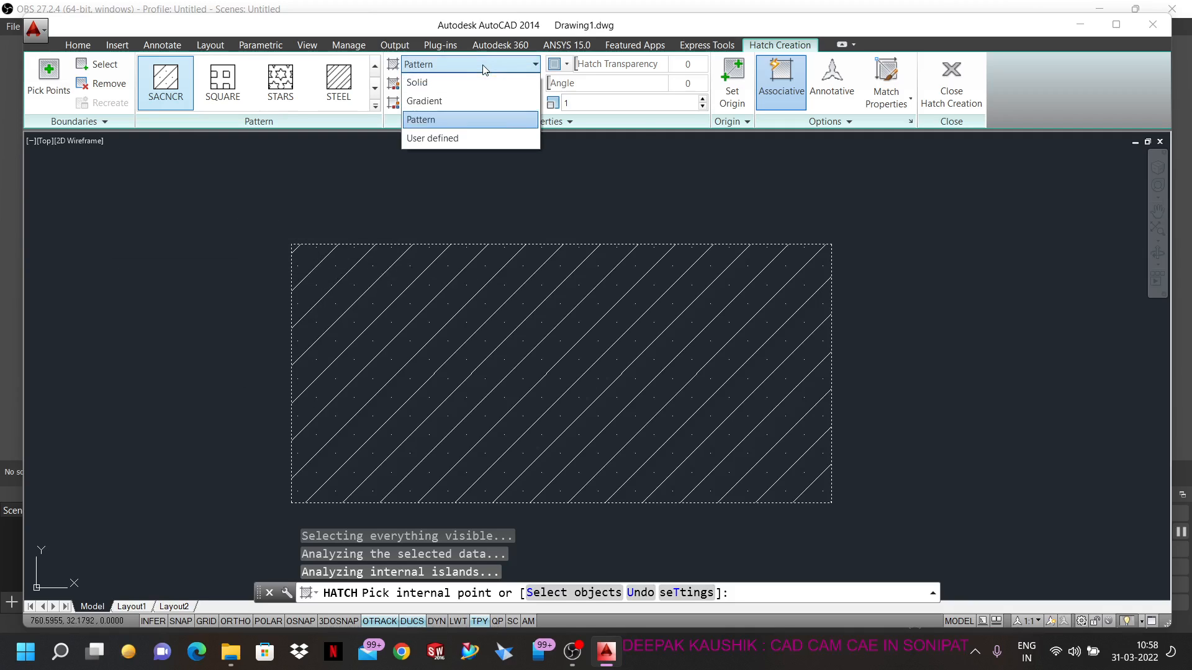
{"action": "left_click", "coordinate": [452, 84]}
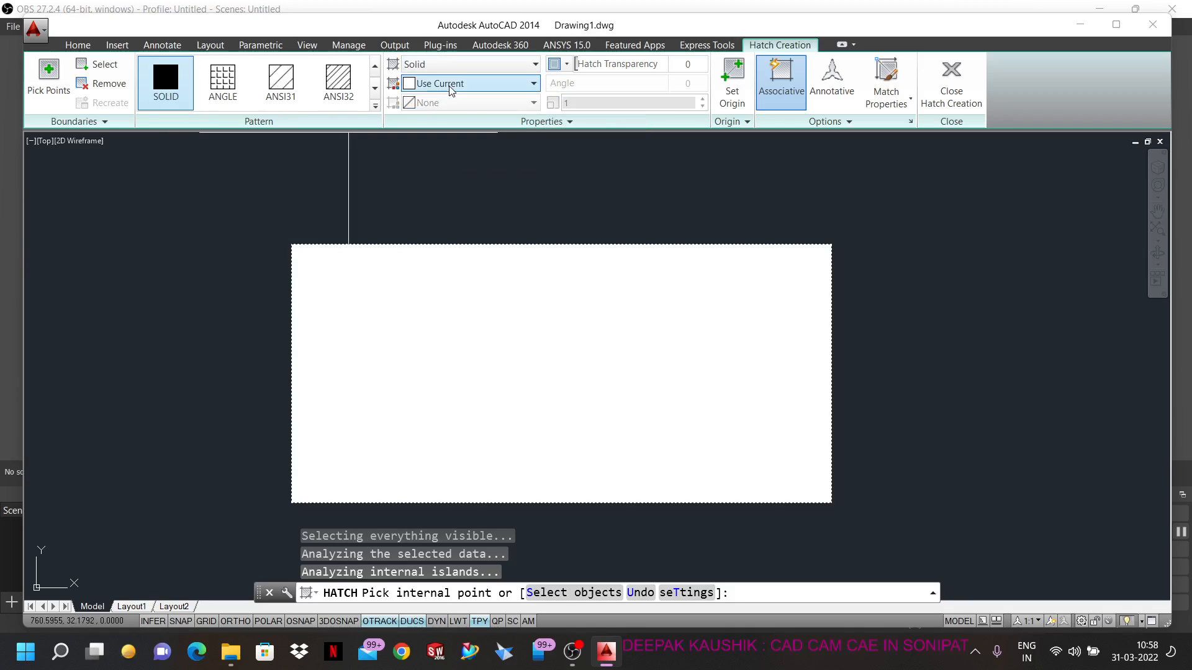
{"action": "left_click", "coordinate": [471, 65]}
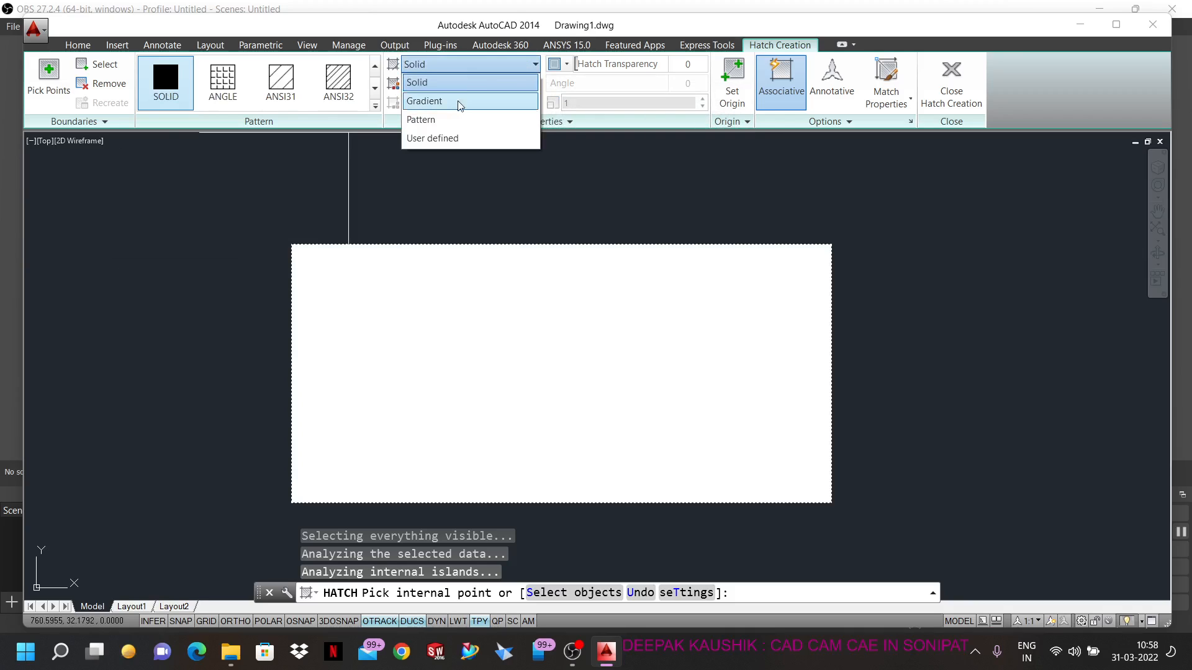
{"action": "left_click", "coordinate": [457, 103]}
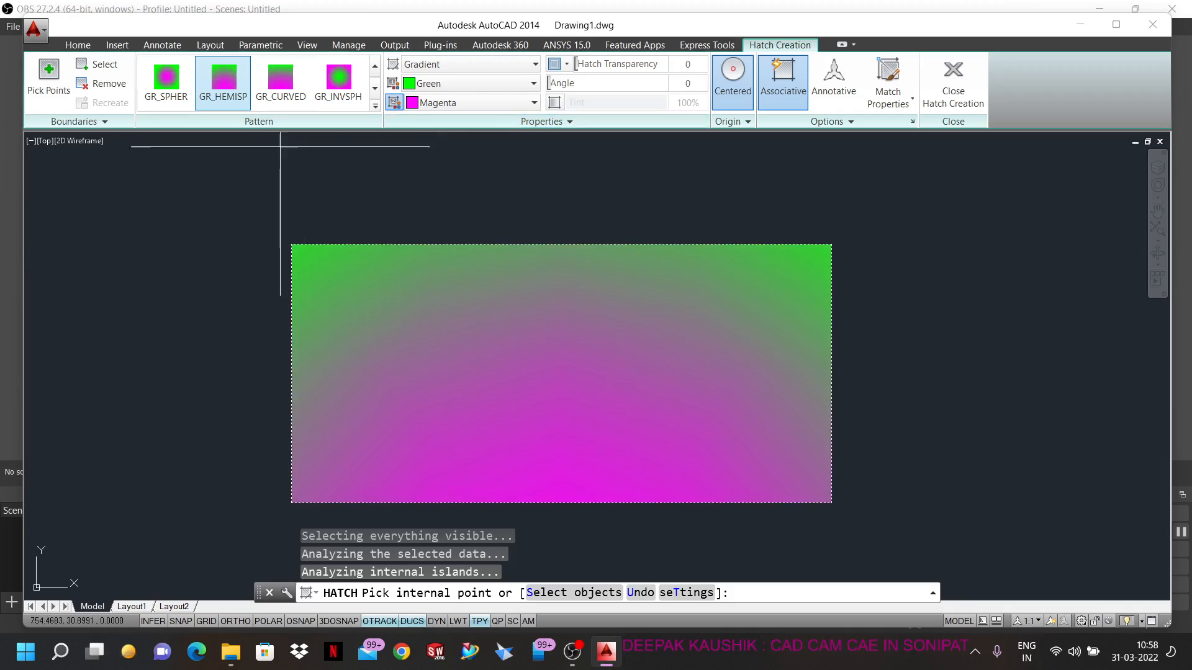
{"action": "left_click", "coordinate": [469, 65]}
{"action": "left_click", "coordinate": [443, 120]}
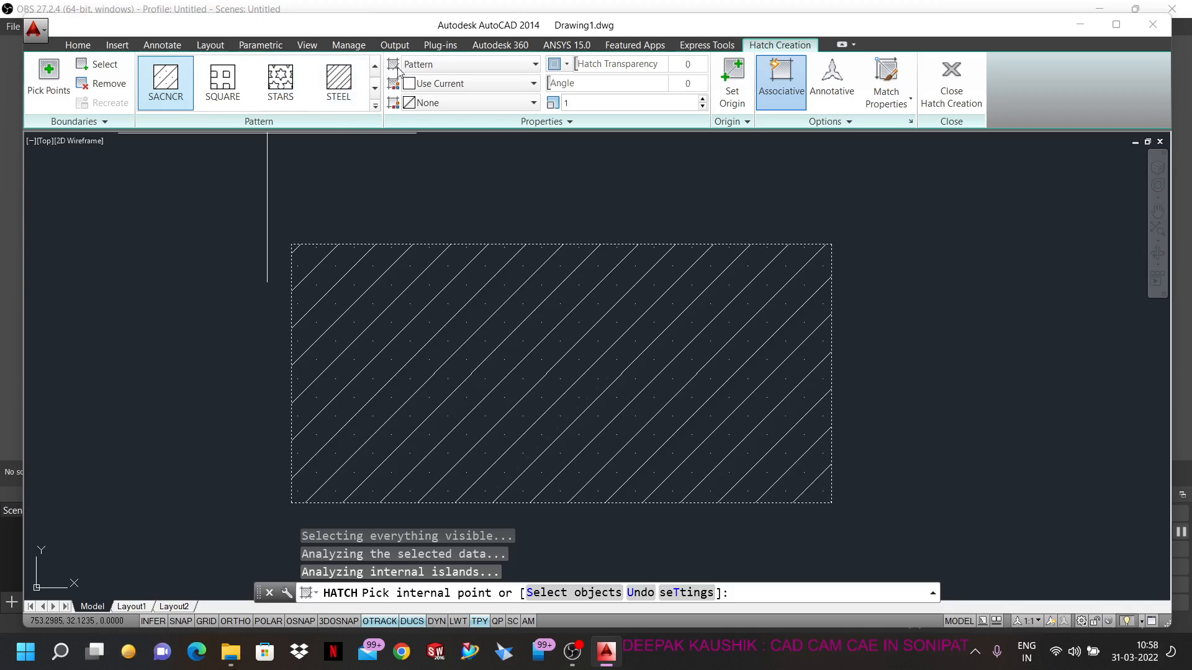
{"action": "left_click", "coordinate": [446, 69]}
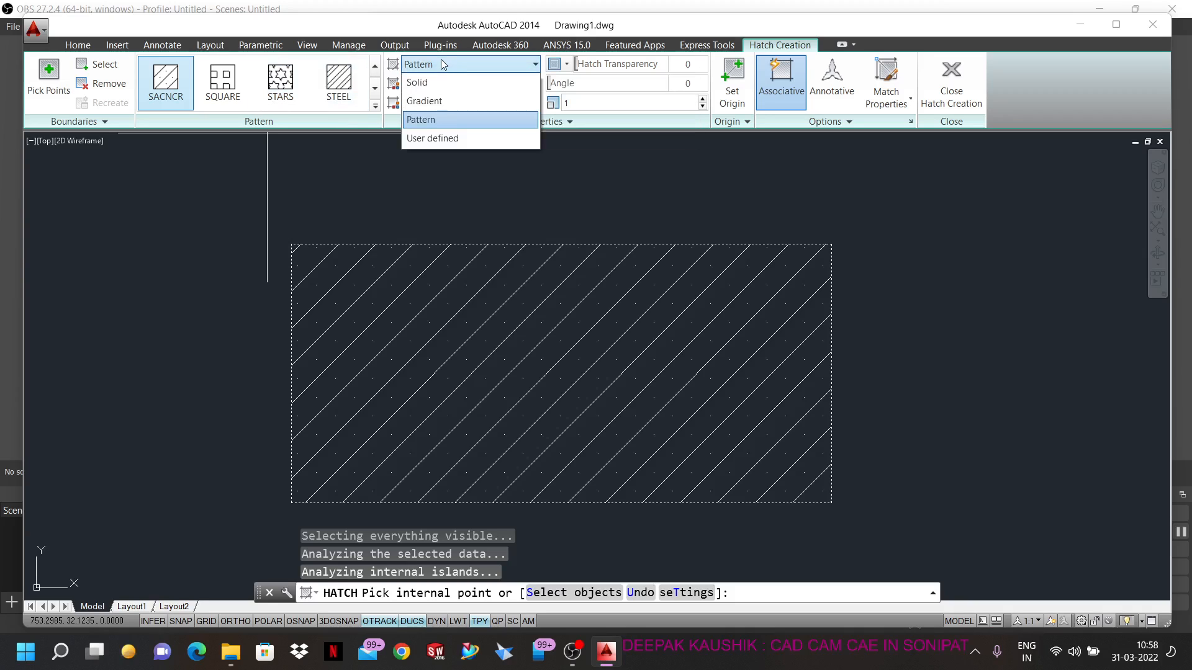
{"action": "left_click", "coordinate": [445, 65]}
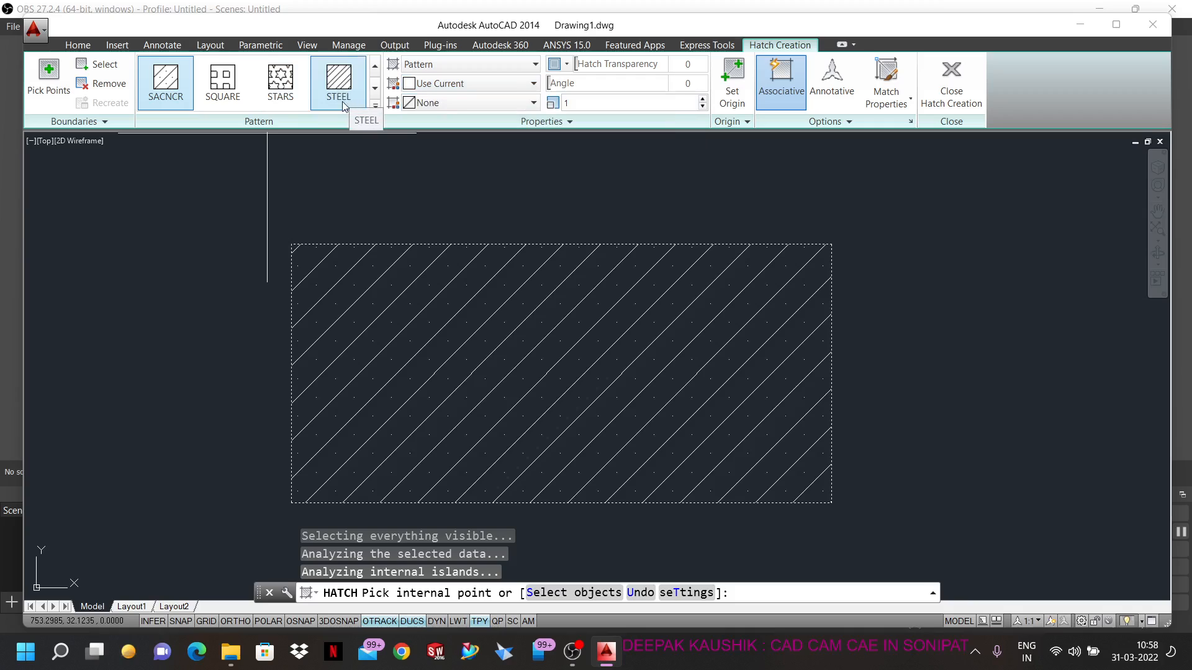
- Try Yellow and Cyan as the hatch line colour
{"action": "left_click", "coordinate": [474, 84]}
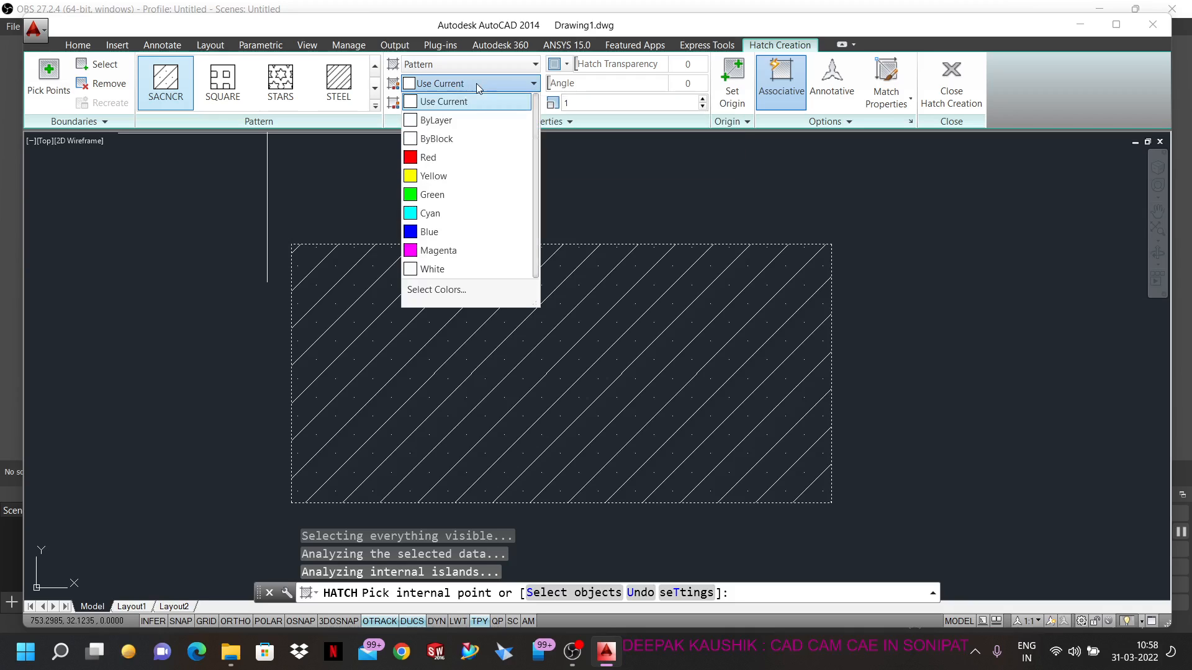
{"action": "left_click", "coordinate": [442, 176]}
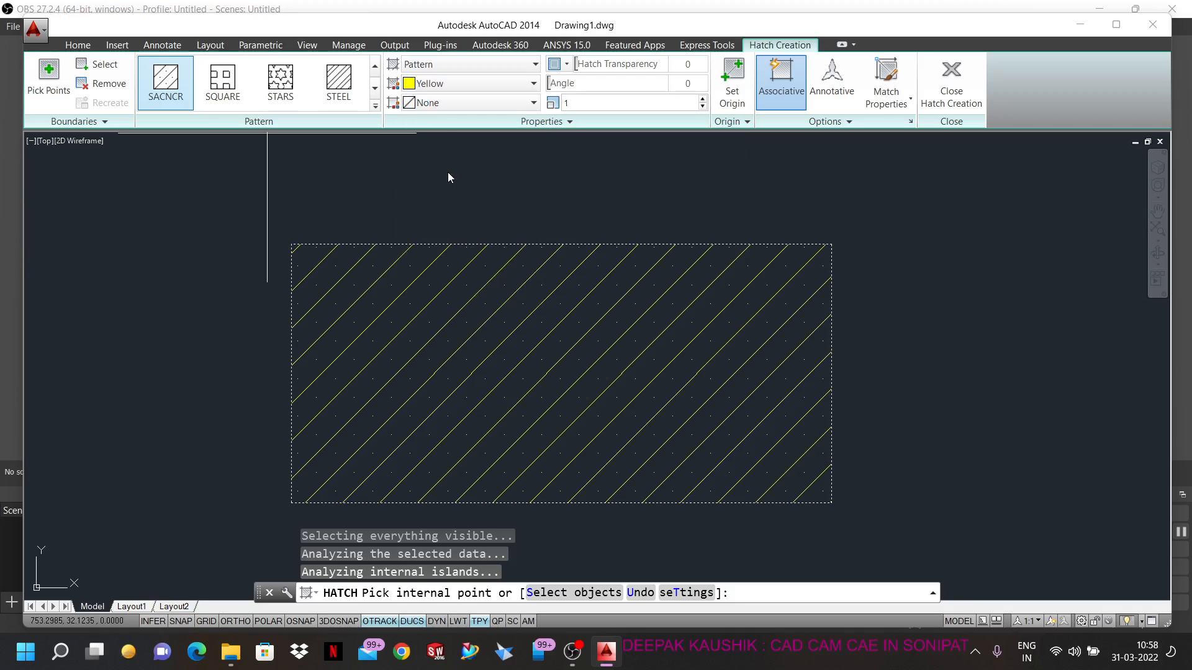
{"action": "left_click", "coordinate": [487, 83]}
{"action": "left_click", "coordinate": [468, 214]}
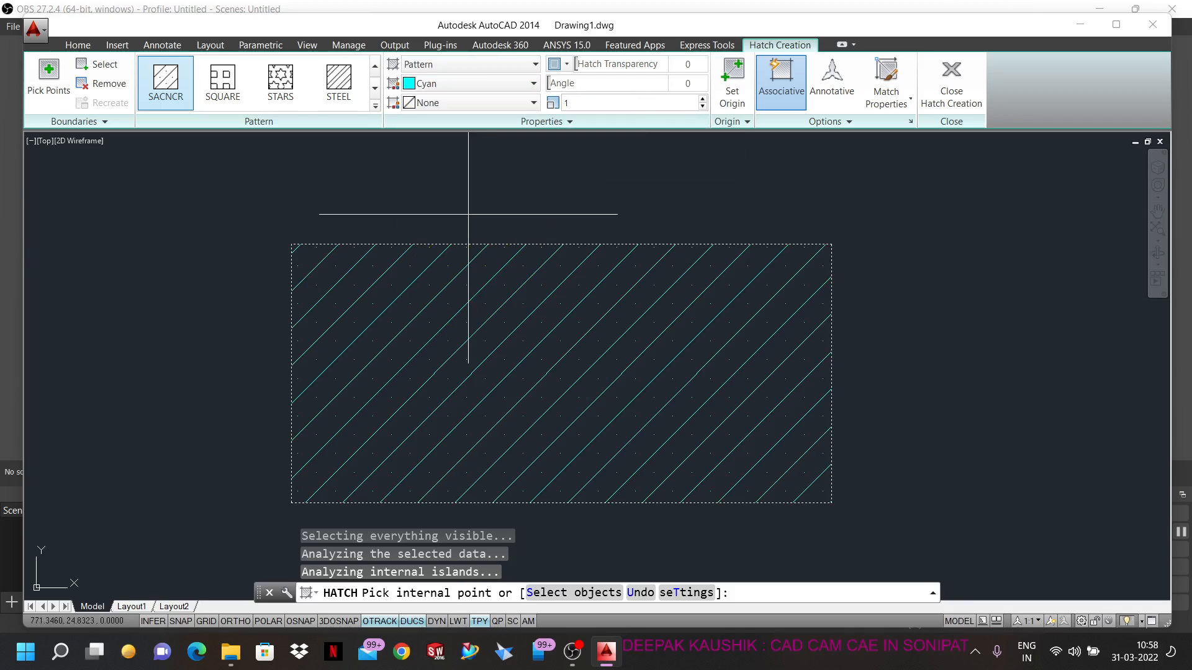
- Set the hatch background colour to Green and the hatch line colour to Red
{"action": "left_click", "coordinate": [465, 103]}
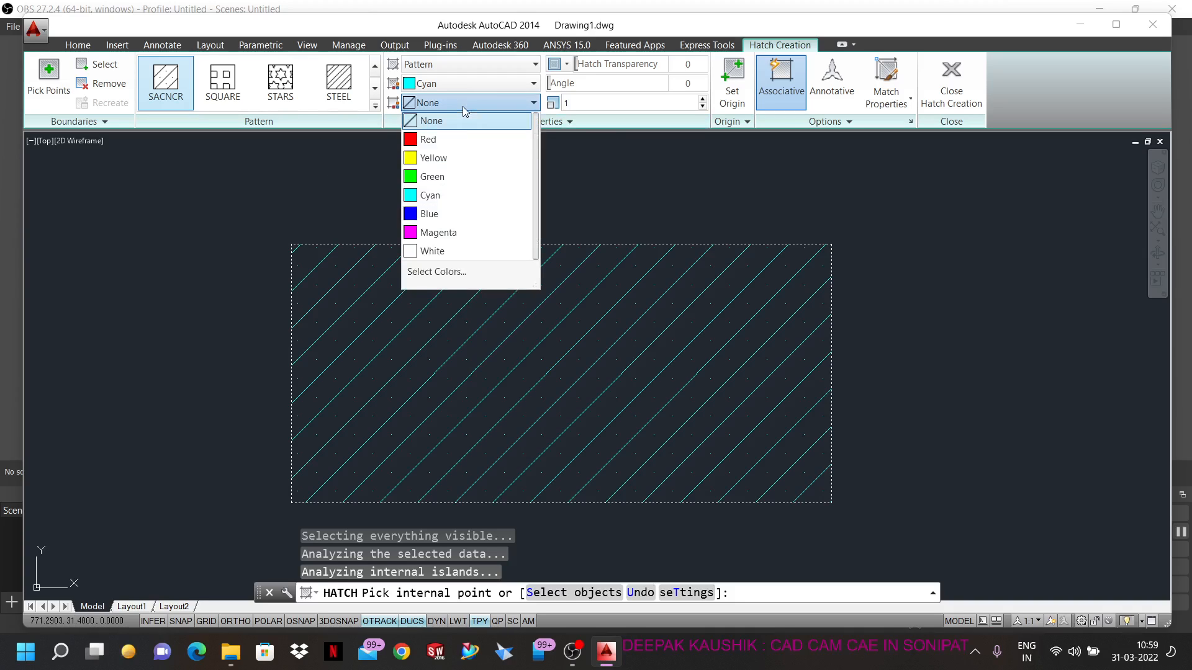
{"action": "left_click", "coordinate": [451, 178]}
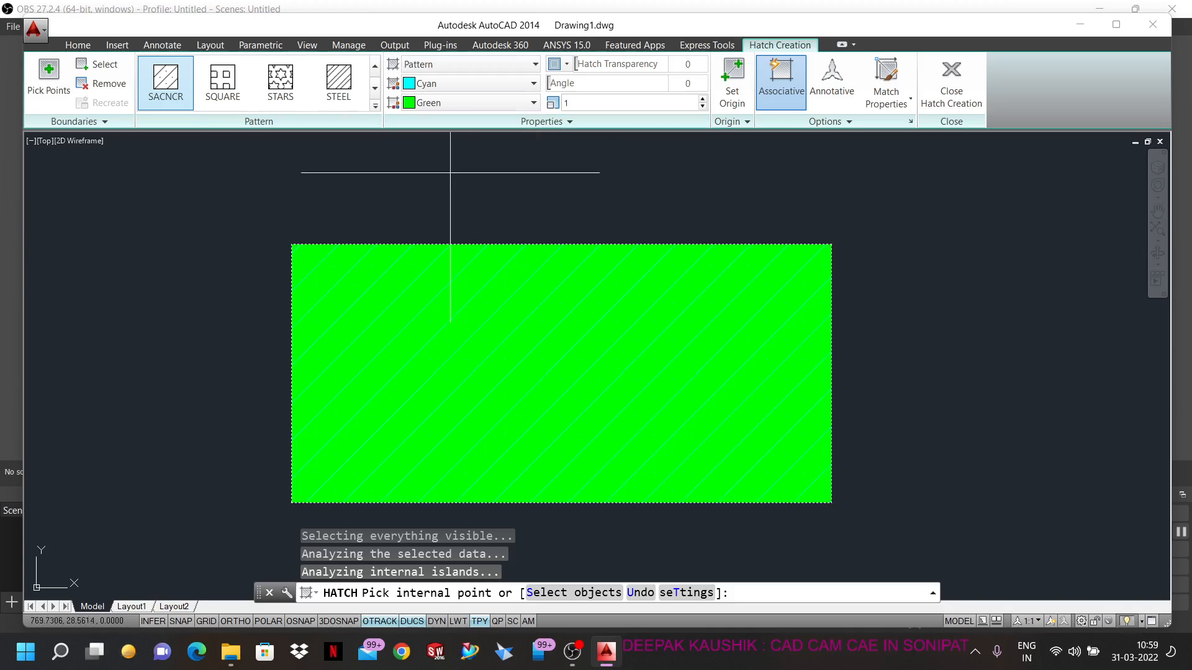
{"action": "left_click", "coordinate": [472, 83]}
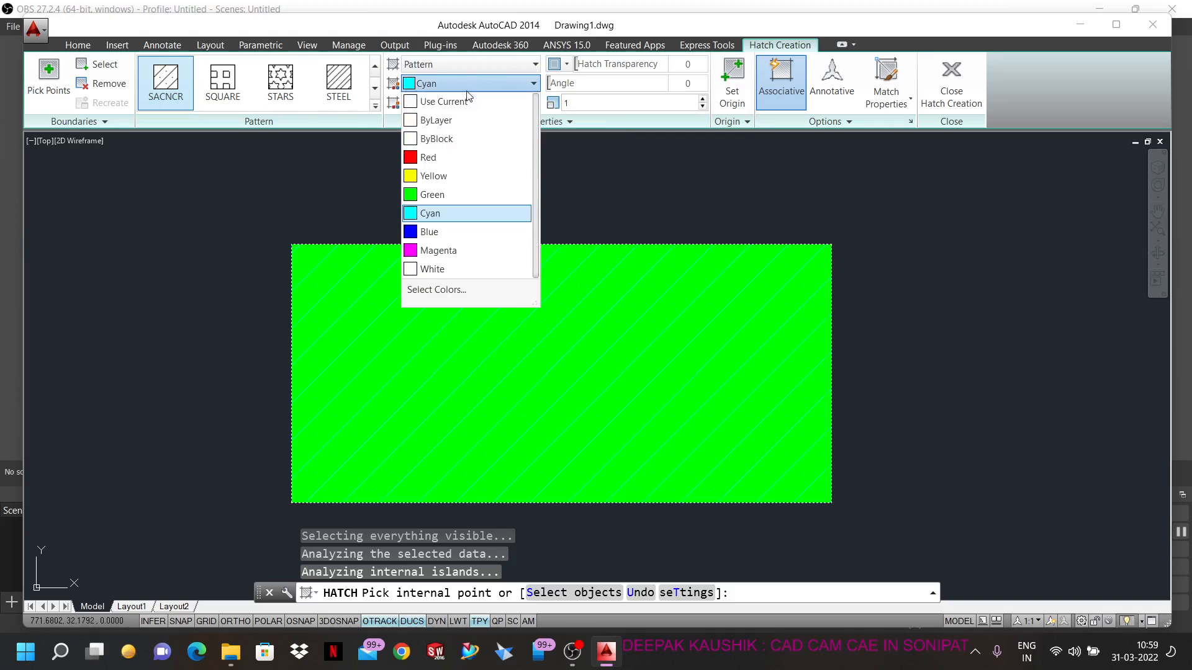
{"action": "left_click", "coordinate": [444, 157]}
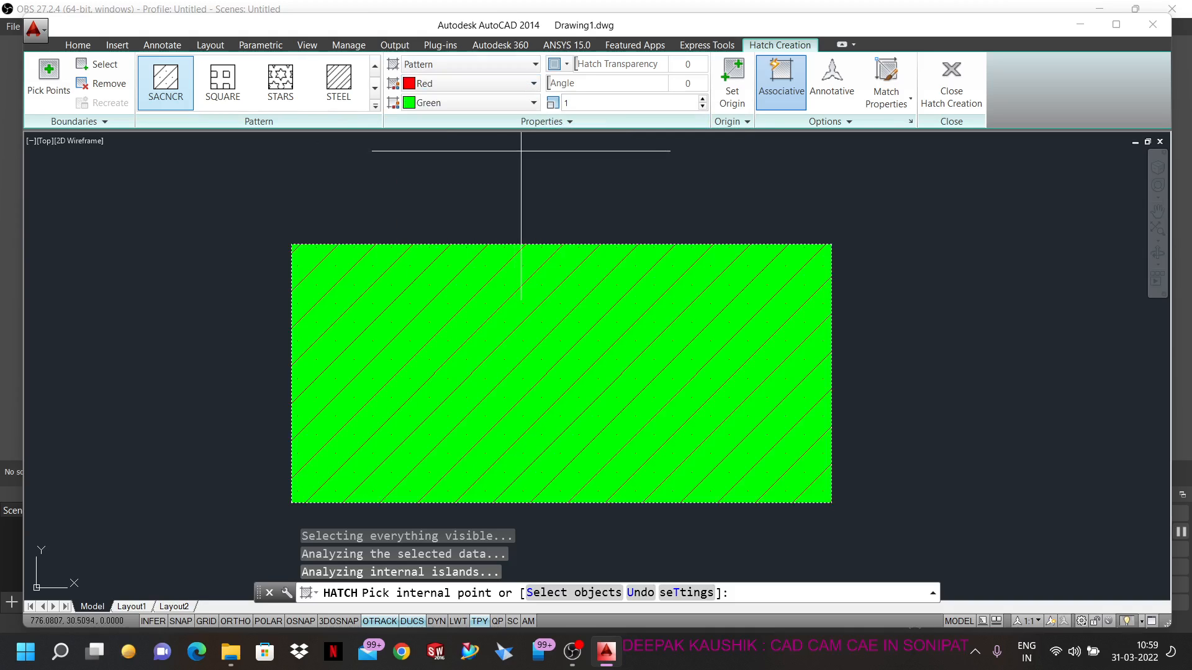
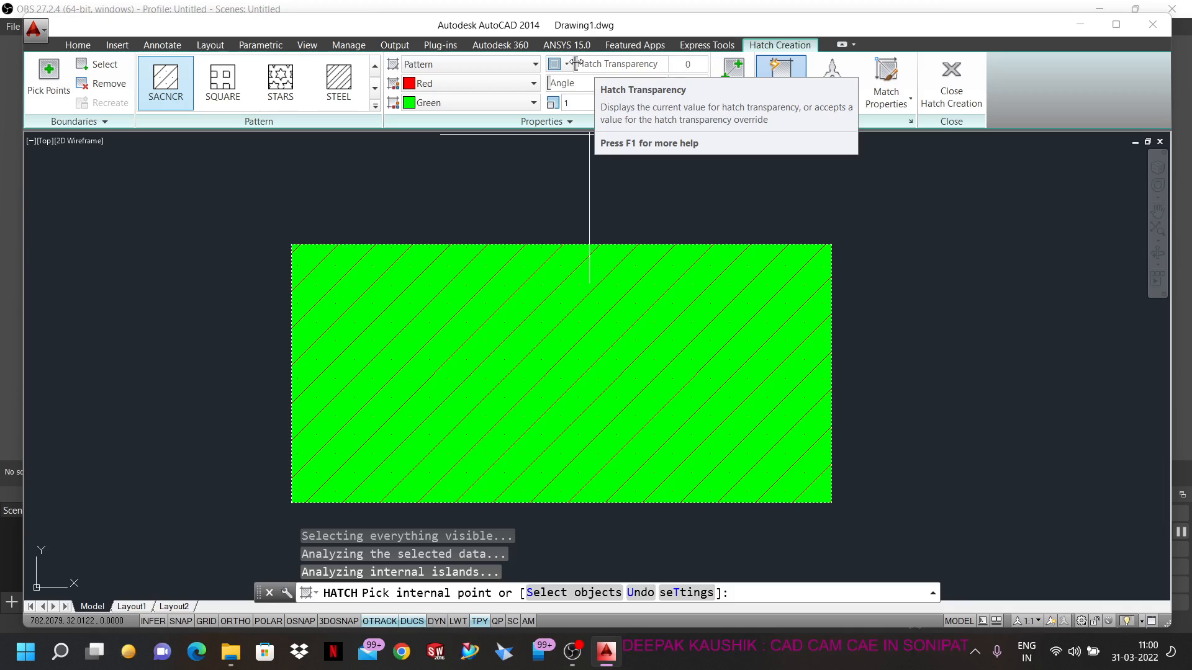
- Try raising the hatch transparency to 83 and 90, and reset it to 0
{"action": "left_click_drag", "start_coordinate": [582, 65], "coordinate": [738, 65]}
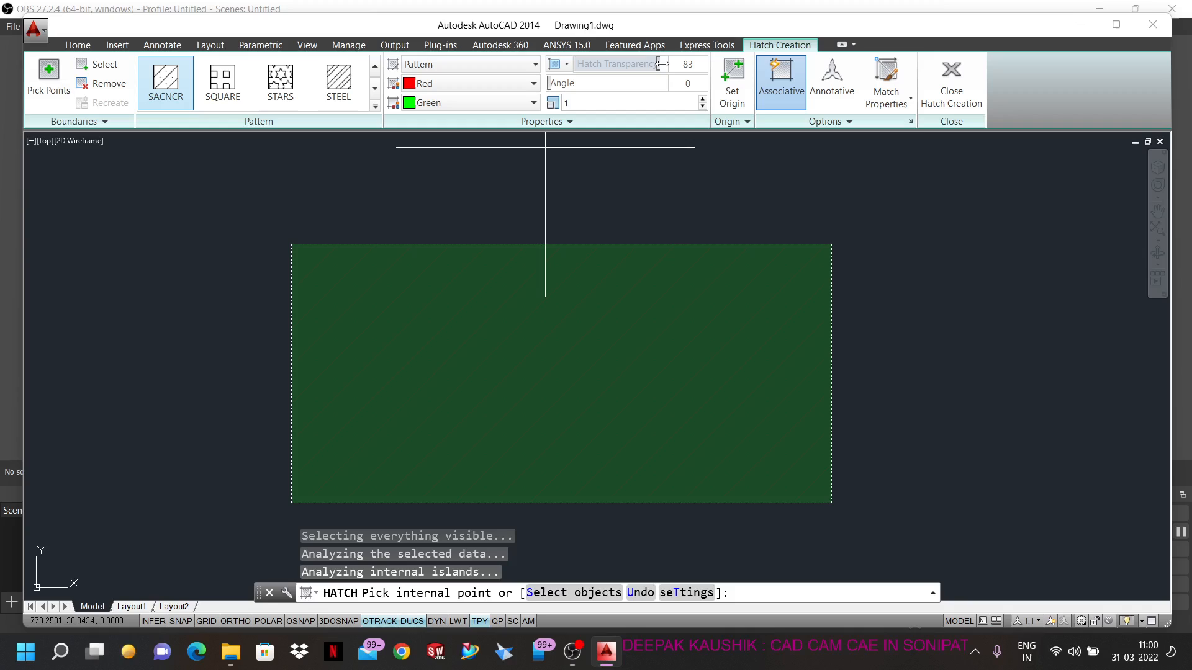
{"action": "left_click_drag", "start_coordinate": [673, 64], "coordinate": [687, 67]}
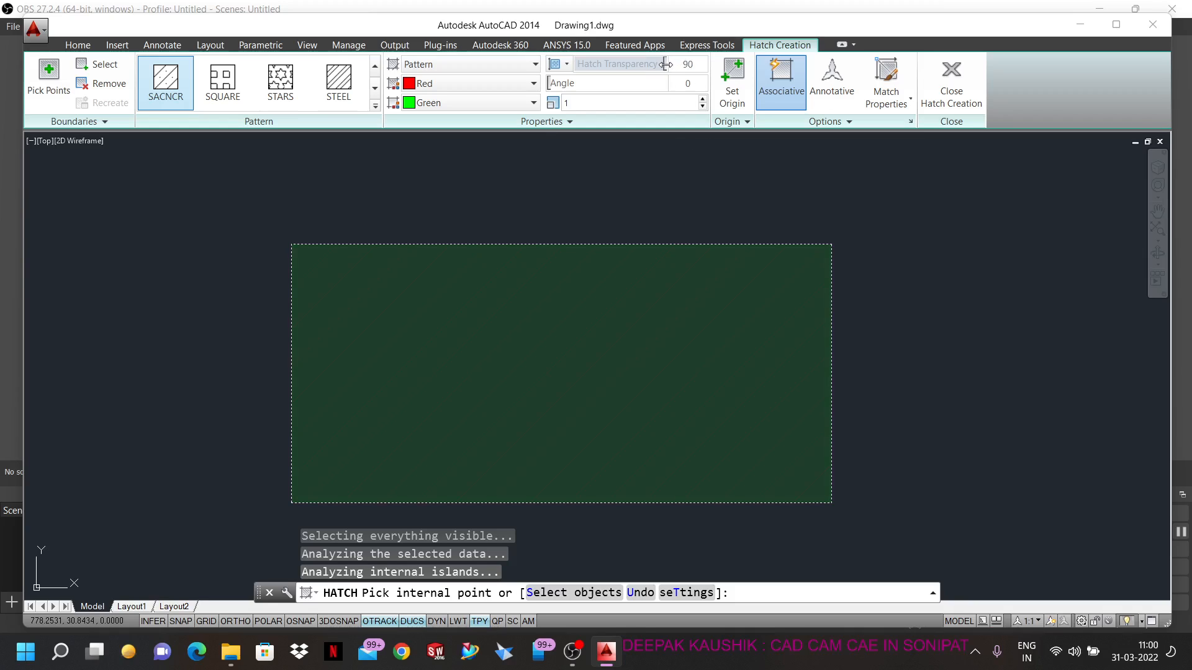
{"action": "left_click_drag", "start_coordinate": [658, 66], "coordinate": [572, 67]}
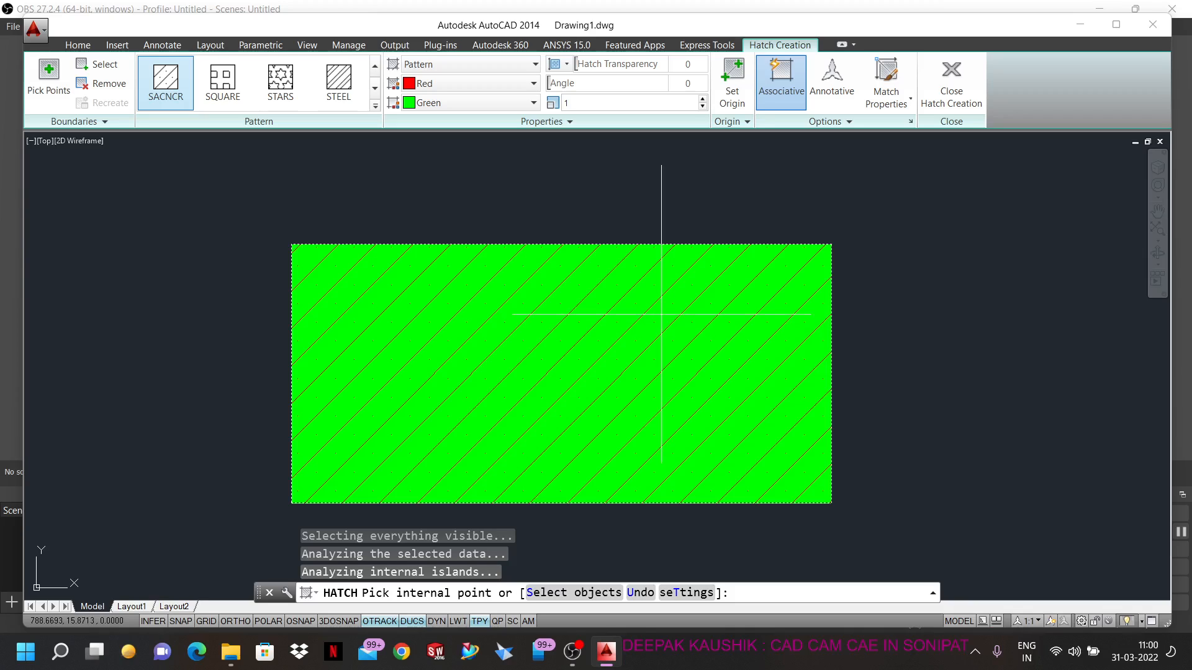
- Try hatch angles of 60 and 359 degrees, and reset the angle to 0
{"action": "left_click", "coordinate": [692, 85]}
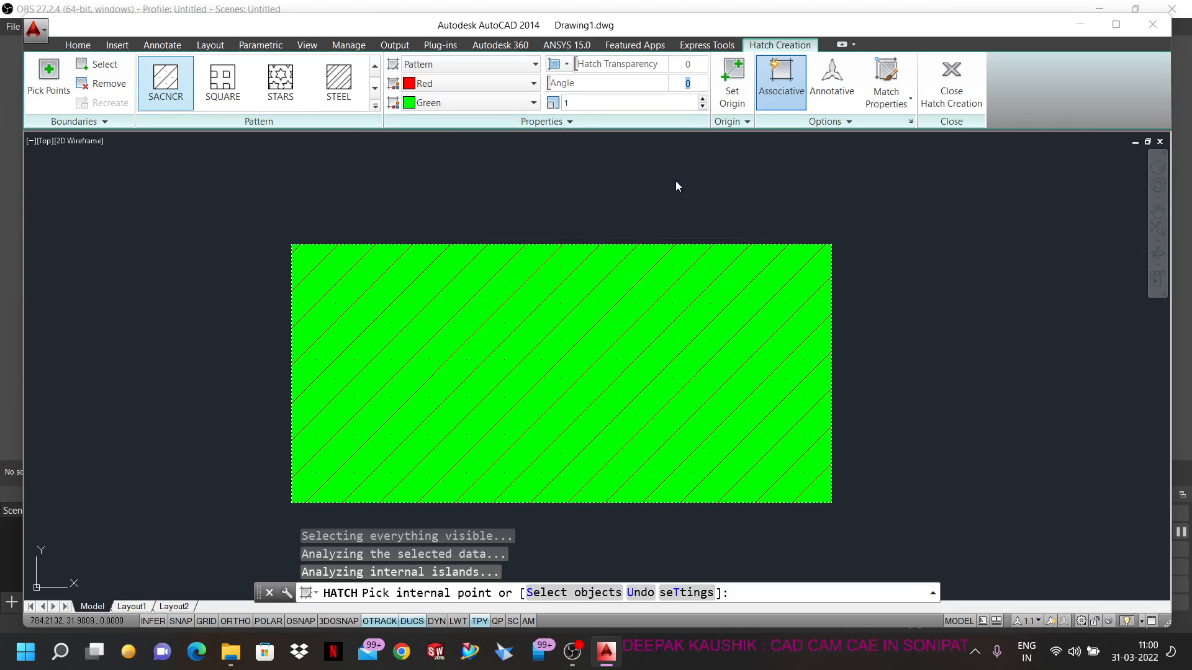
{"action": "type", "text": "60"}
{"action": "key", "text": "Return"}
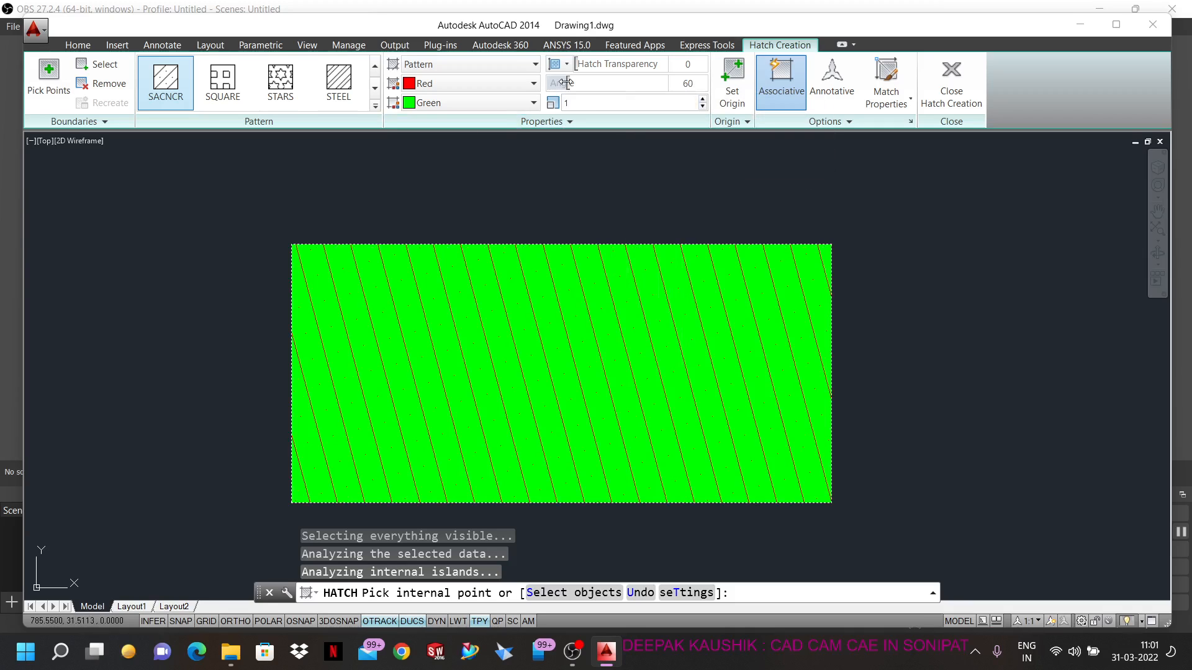
{"action": "left_click_drag", "start_coordinate": [568, 82], "coordinate": [740, 91]}
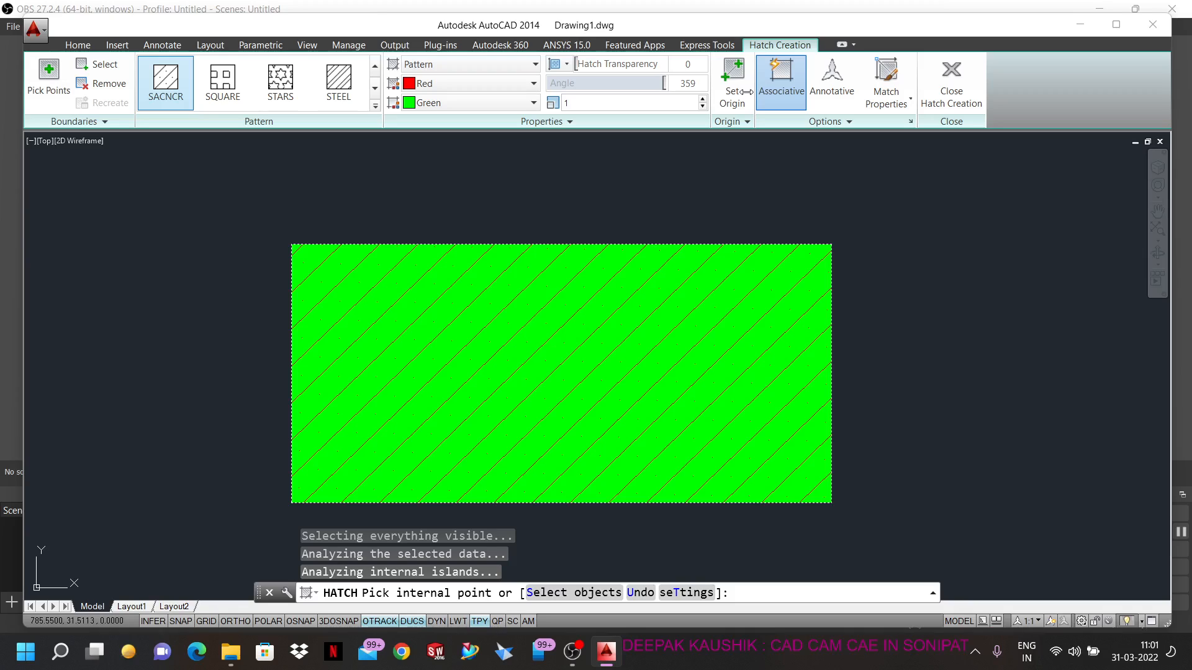
{"action": "mouse_move", "coordinate": [746, 91]}
{"action": "left_mouse_down"}
{"action": "mouse_move", "coordinate": [524, 112]}
{"action": "mouse_move", "coordinate": [577, 91]}
{"action": "mouse_move", "coordinate": [547, 91]}
{"action": "left_mouse_up"}
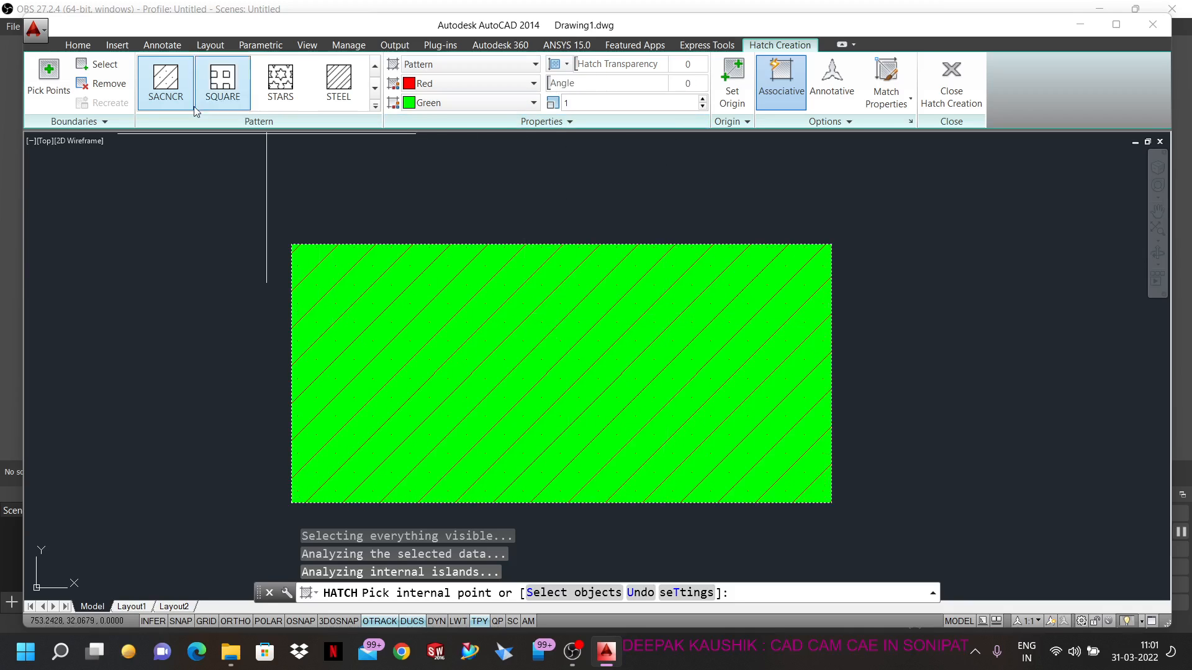
- Apply the SQUARE hatch pattern at a 42-degree angle, comparing it briefly with SACNCR at the same angle
{"action": "left_click", "coordinate": [221, 84]}
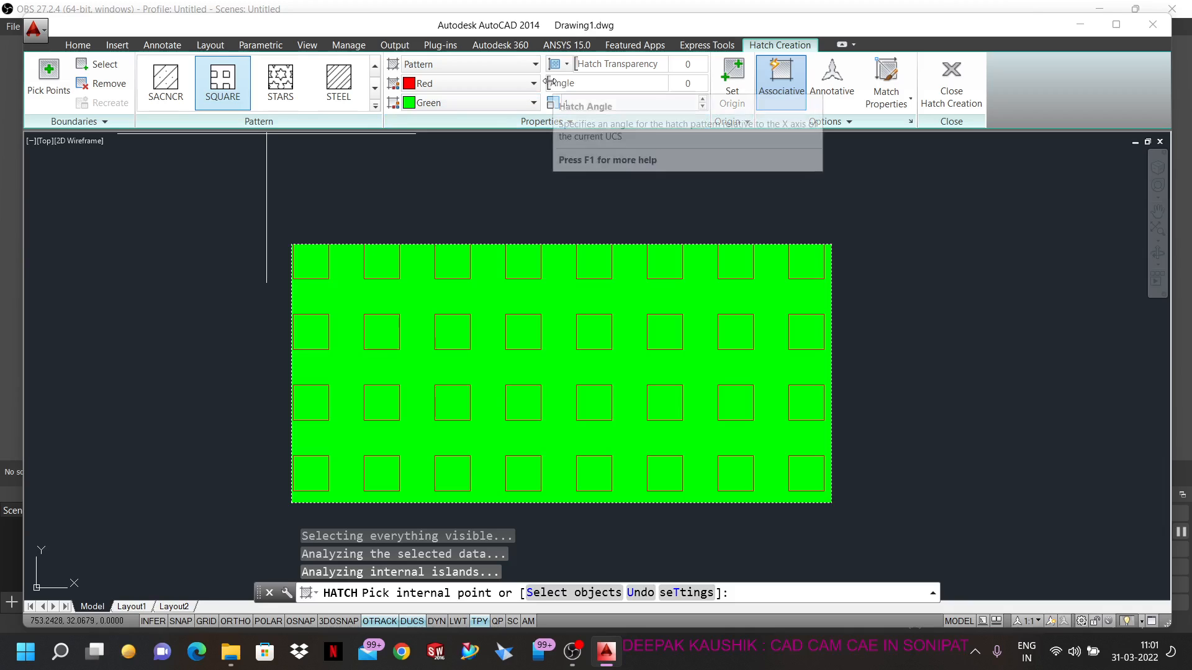
{"action": "left_click_drag", "start_coordinate": [565, 83], "coordinate": [576, 87]}
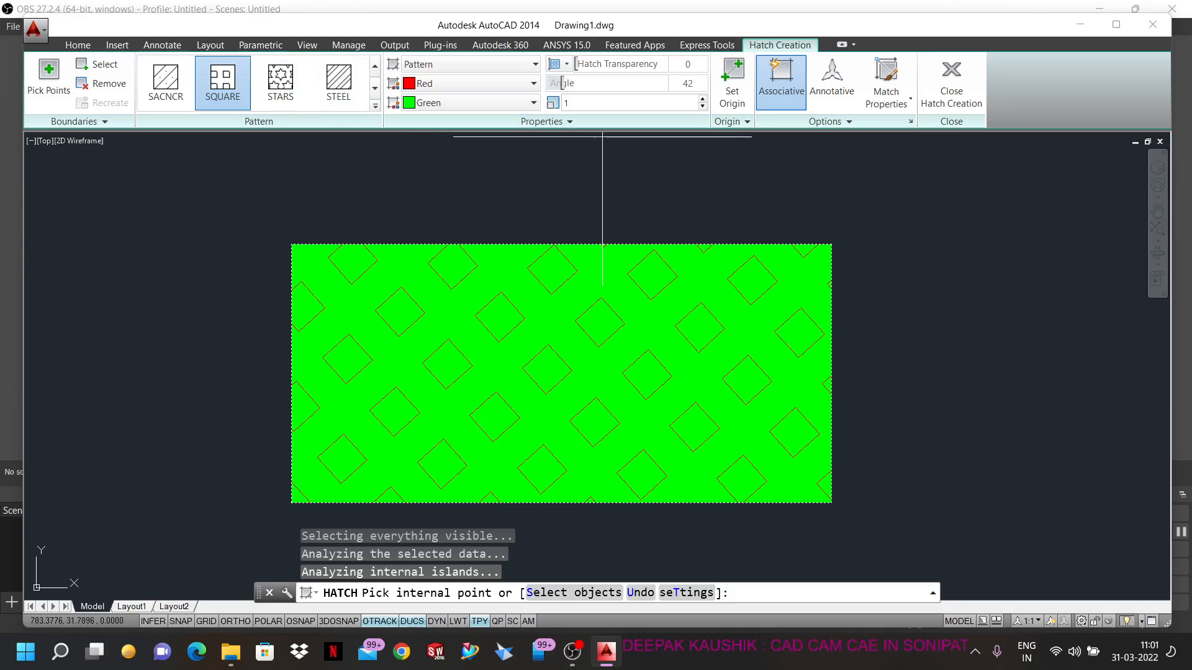
{"action": "left_click", "coordinate": [154, 83]}
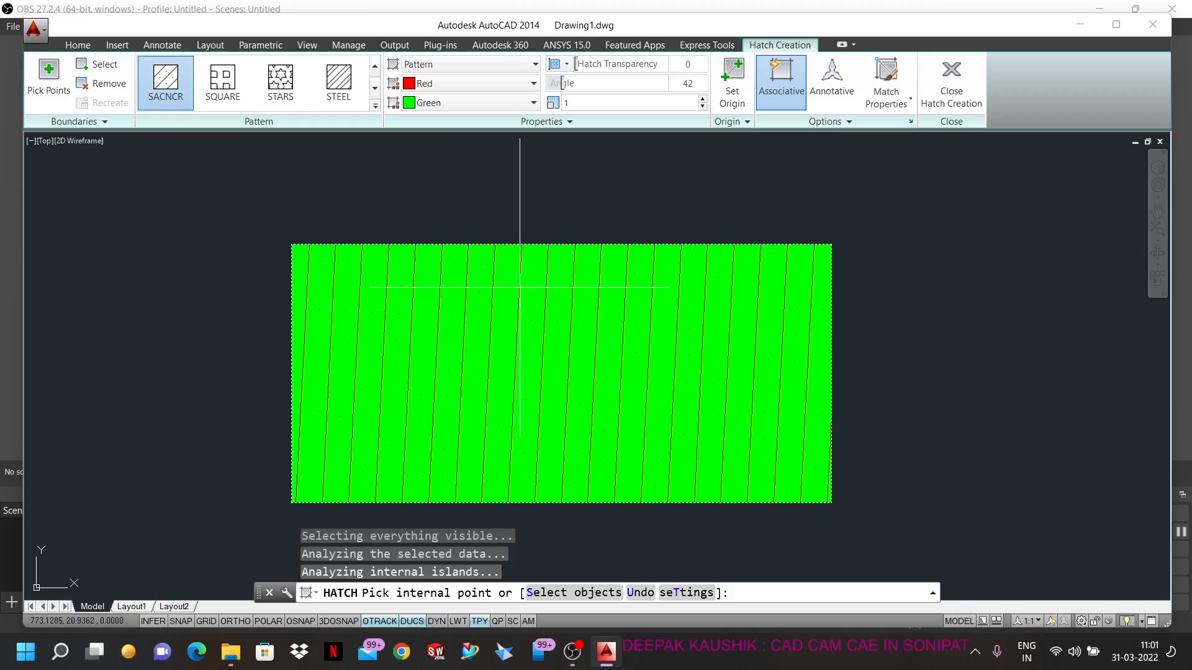
{"action": "left_click", "coordinate": [223, 83]}
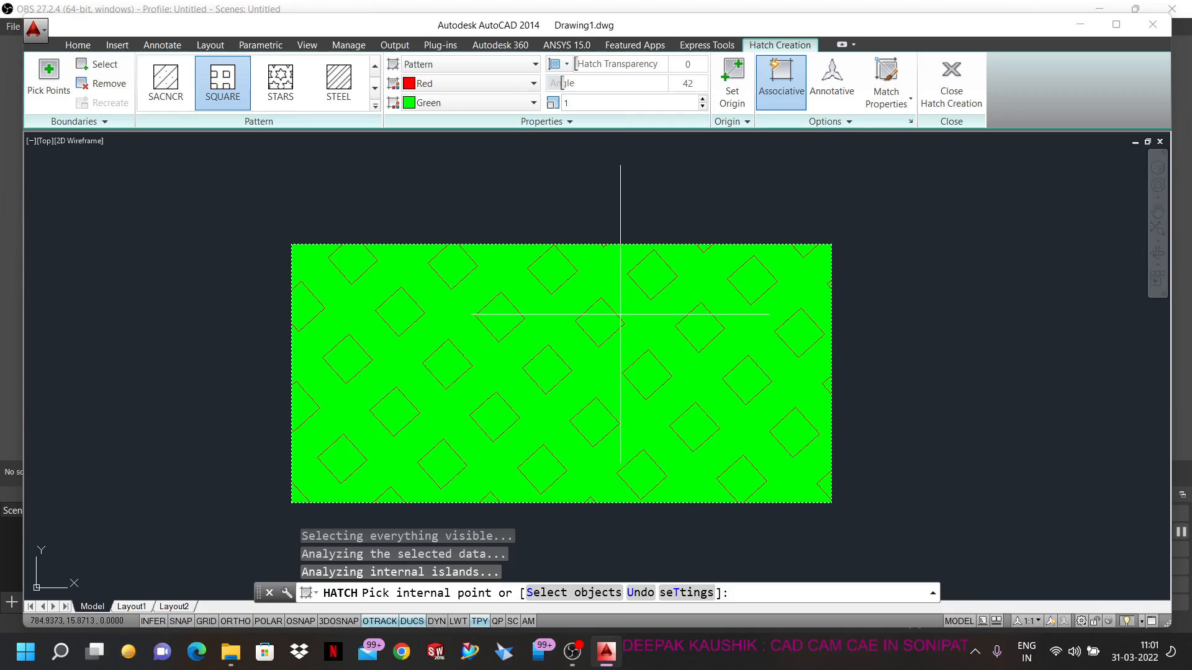
- Set the hatch pattern scale to 2
{"action": "left_click", "coordinate": [581, 105]}
{"action": "left_click_drag", "start_coordinate": [571, 108], "coordinate": [557, 113]}
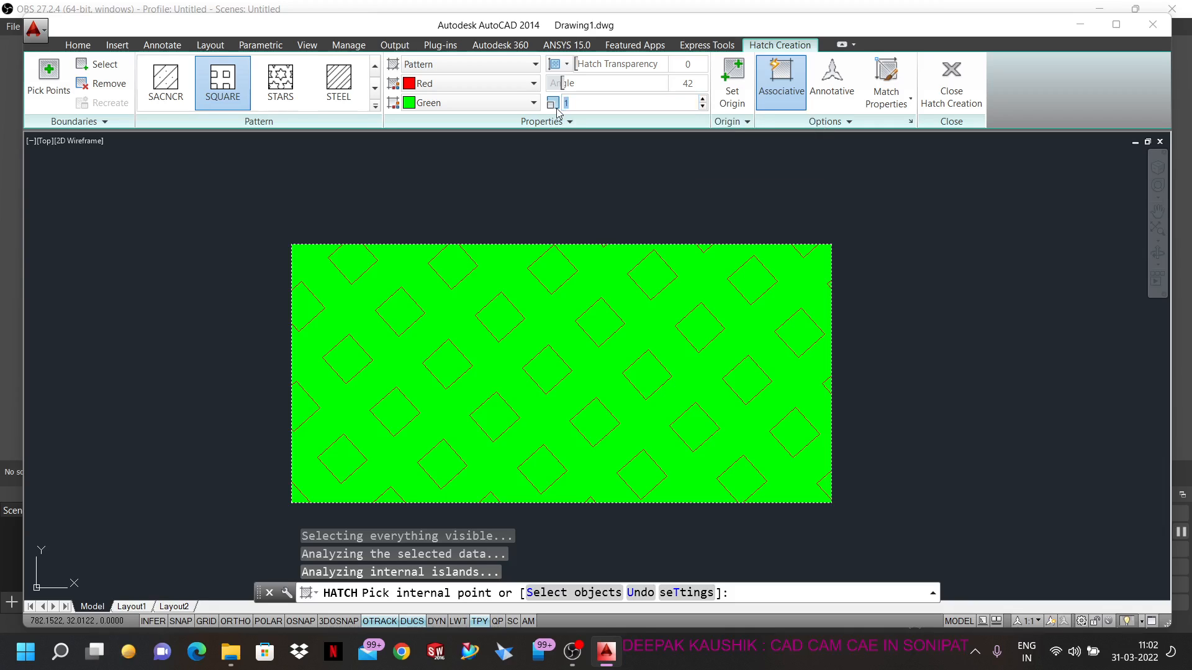
{"action": "key", "text": "Return"}
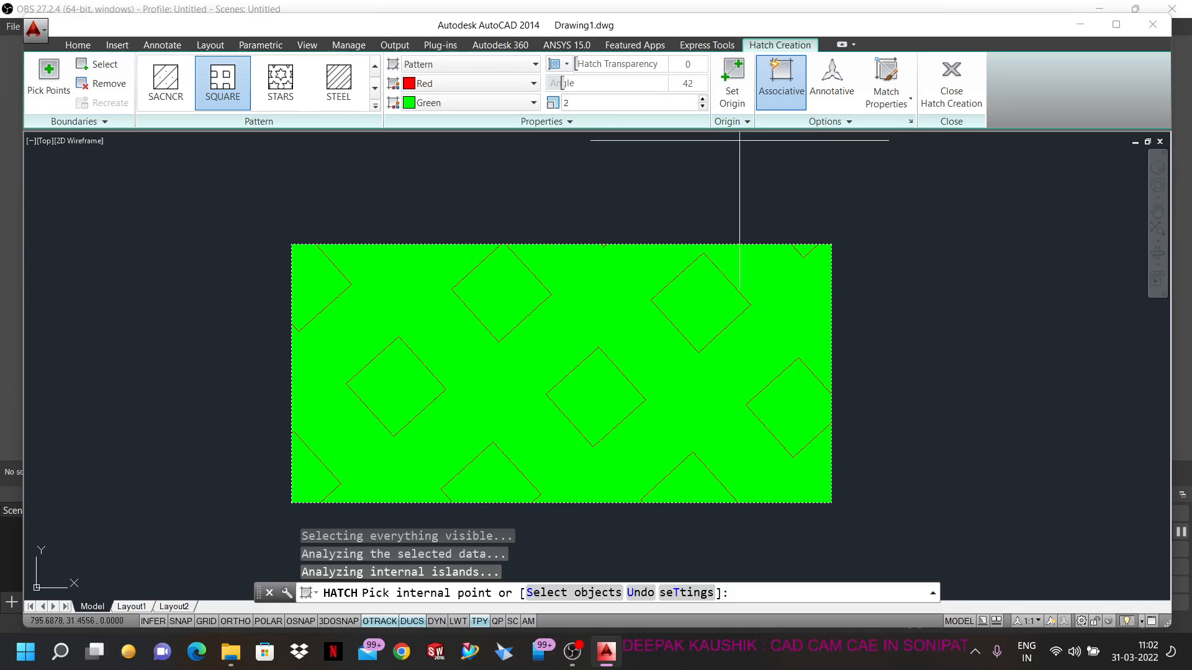
- Increase the hatch pattern scale in small increments to beyond 2.5
{"action": "left_click", "coordinate": [703, 99]}
{"action": "left_click", "coordinate": [704, 99]}
{"action": "left_click", "coordinate": [704, 99]}
{"action": "left_click", "coordinate": [704, 99]}
{"action": "left_click", "coordinate": [703, 99]}
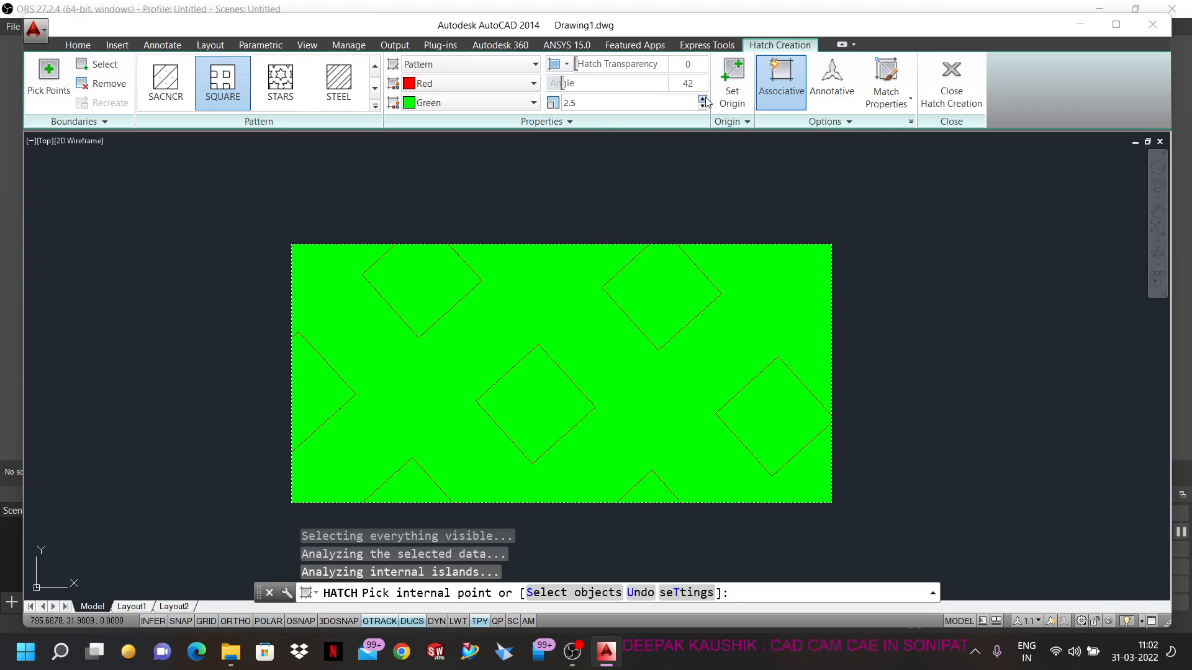
{"action": "left_click", "coordinate": [703, 99]}
{"action": "left_click", "coordinate": [704, 100]}
{"action": "left_click", "coordinate": [703, 99]}
- Reduce the hatch pattern scale in small increments down to 0.25
{"action": "left_click", "coordinate": [704, 107]}
{"action": "left_click", "coordinate": [703, 107]}
{"action": "left_click", "coordinate": [704, 107]}
{"action": "left_click", "coordinate": [703, 107]}
{"action": "left_click", "coordinate": [704, 107]}
{"action": "left_click", "coordinate": [704, 106]}
{"action": "left_click", "coordinate": [704, 106]}
{"action": "left_click", "coordinate": [704, 107]}
{"action": "left_click", "coordinate": [704, 107]}
{"action": "left_click", "coordinate": [704, 107]}
{"action": "left_click", "coordinate": [704, 107]}
{"action": "left_click", "coordinate": [704, 107]}
{"action": "left_click", "coordinate": [704, 107]}
{"action": "left_click", "coordinate": [704, 106]}
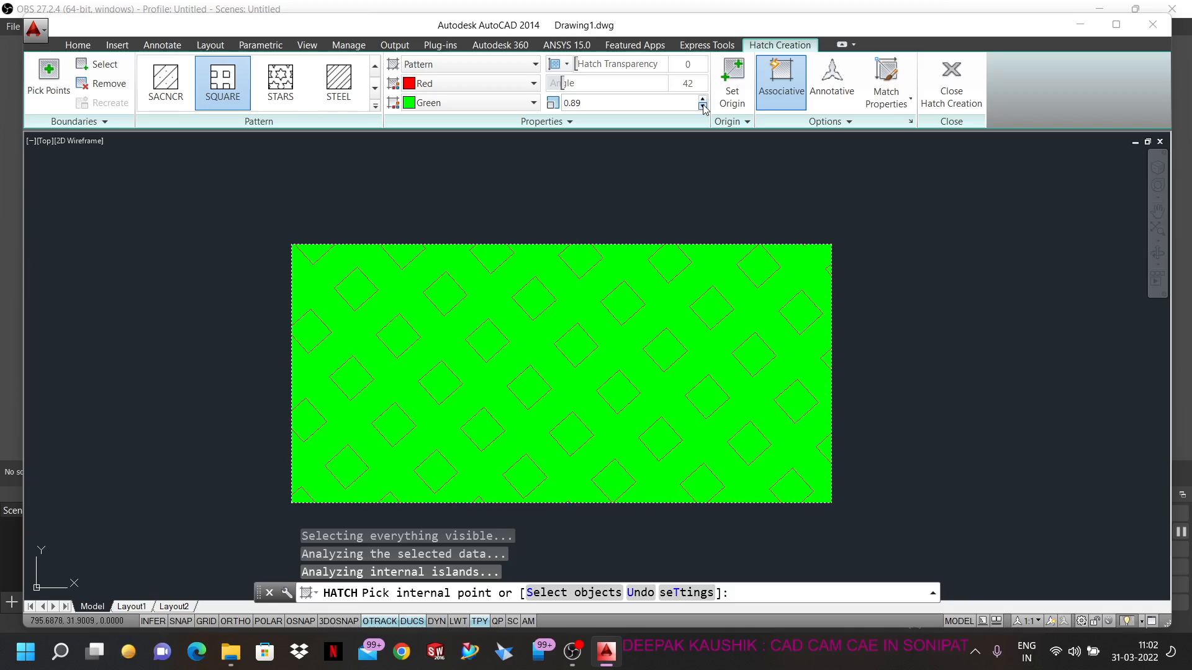
{"action": "left_click", "coordinate": [704, 107]}
{"action": "left_click", "coordinate": [704, 107]}
{"action": "left_click", "coordinate": [703, 107]}
{"action": "left_click", "coordinate": [704, 106]}
{"action": "left_click", "coordinate": [704, 107]}
{"action": "left_click", "coordinate": [704, 107]}
{"action": "left_click", "coordinate": [704, 107]}
{"action": "left_click", "coordinate": [704, 107]}
{"action": "left_click", "coordinate": [704, 107]}
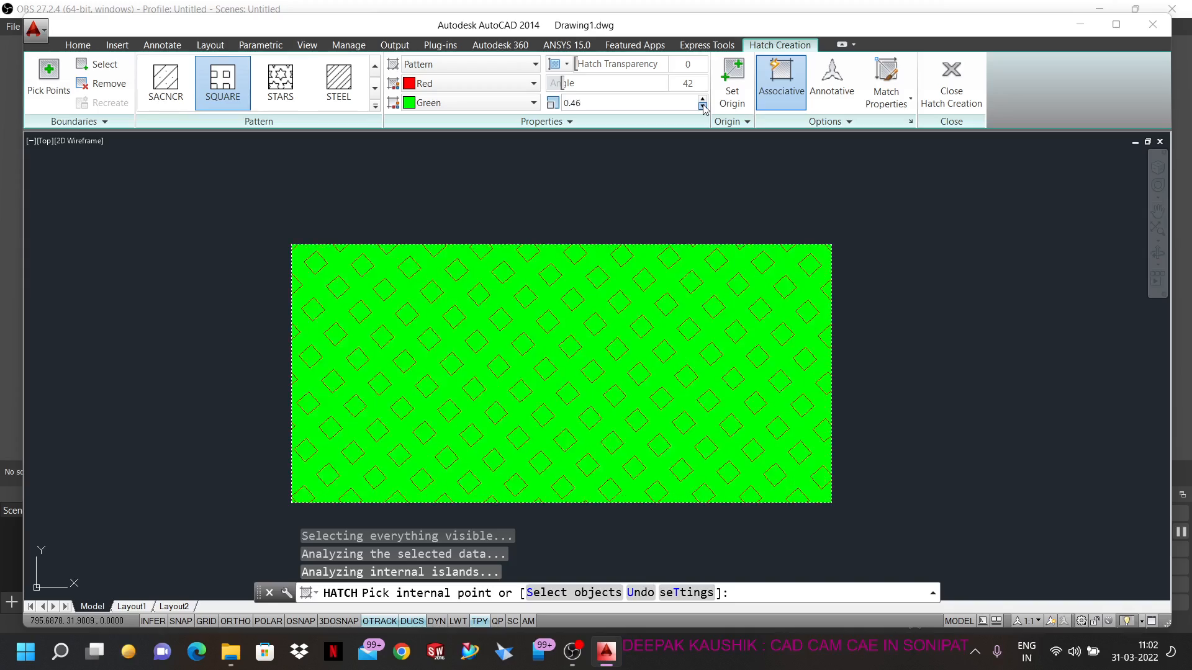
{"action": "left_click", "coordinate": [704, 107]}
{"action": "left_click", "coordinate": [704, 107]}
{"action": "left_click", "coordinate": [703, 106]}
{"action": "left_click", "coordinate": [704, 106]}
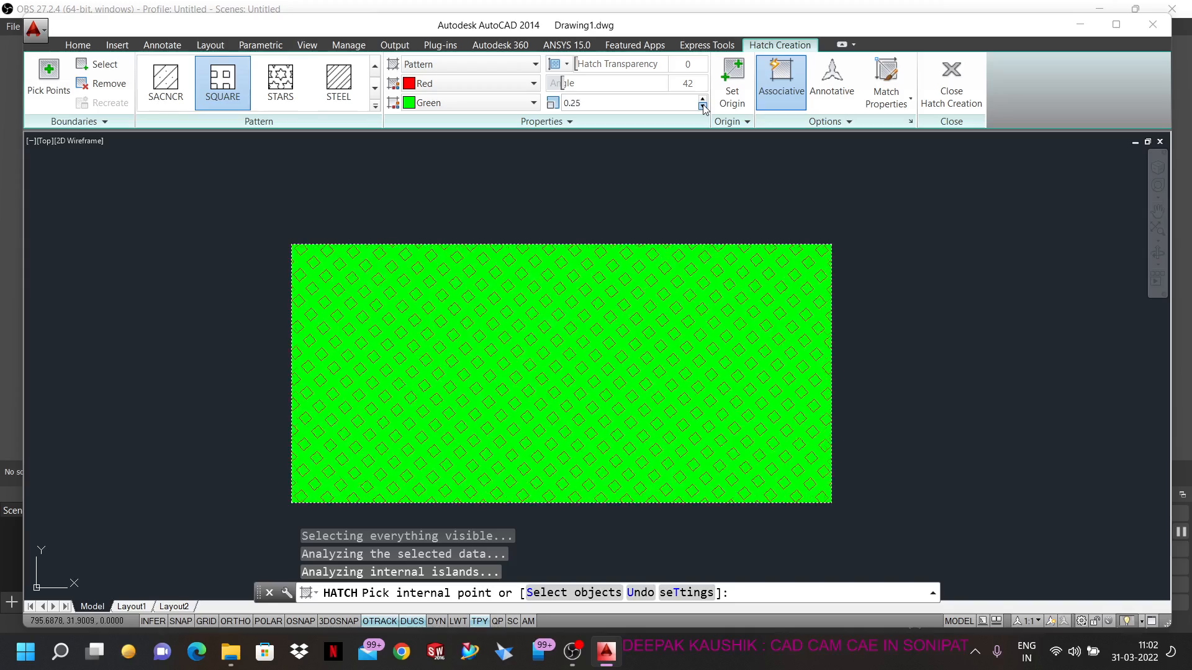
- Reduce the SQUARE hatch pattern's scale to 0.16
{"action": "left_click", "coordinate": [704, 106]}
{"action": "left_click", "coordinate": [704, 107]}
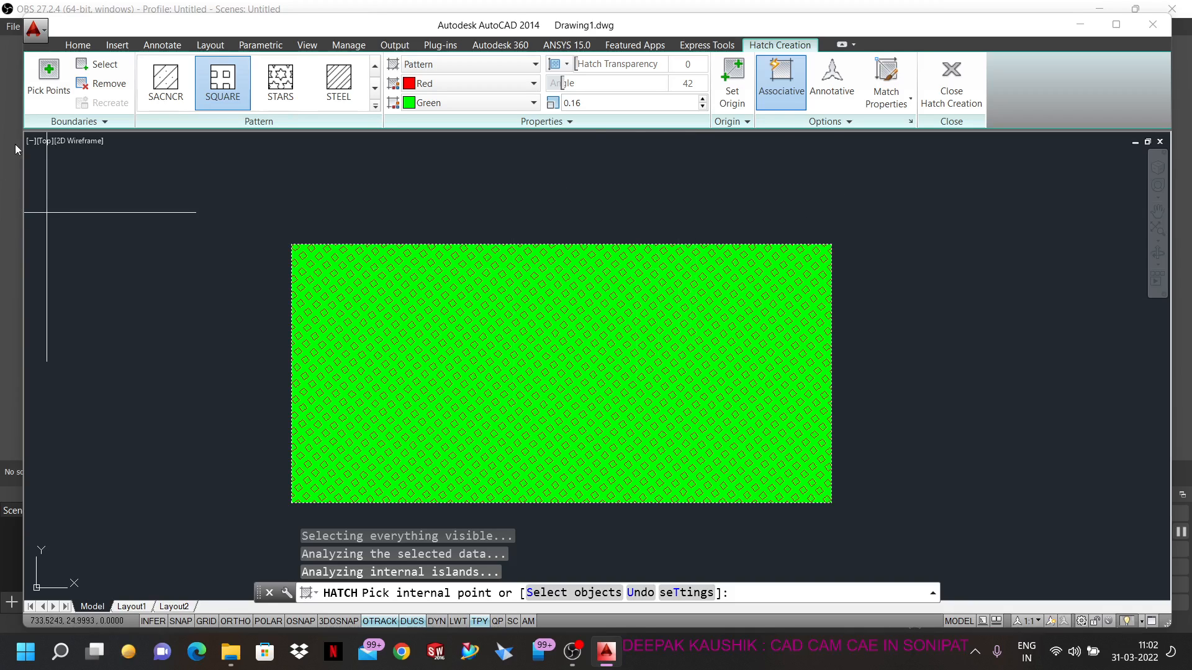
{"action": "left_click", "coordinate": [71, 121]}
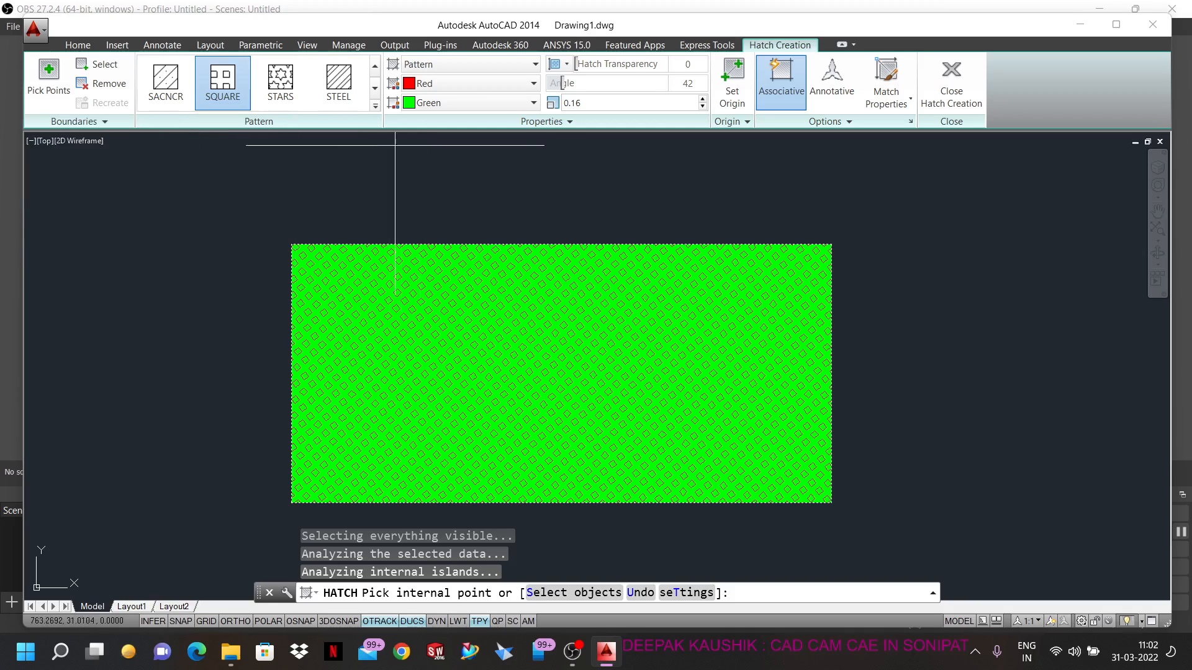
{"action": "left_click", "coordinate": [508, 121]}
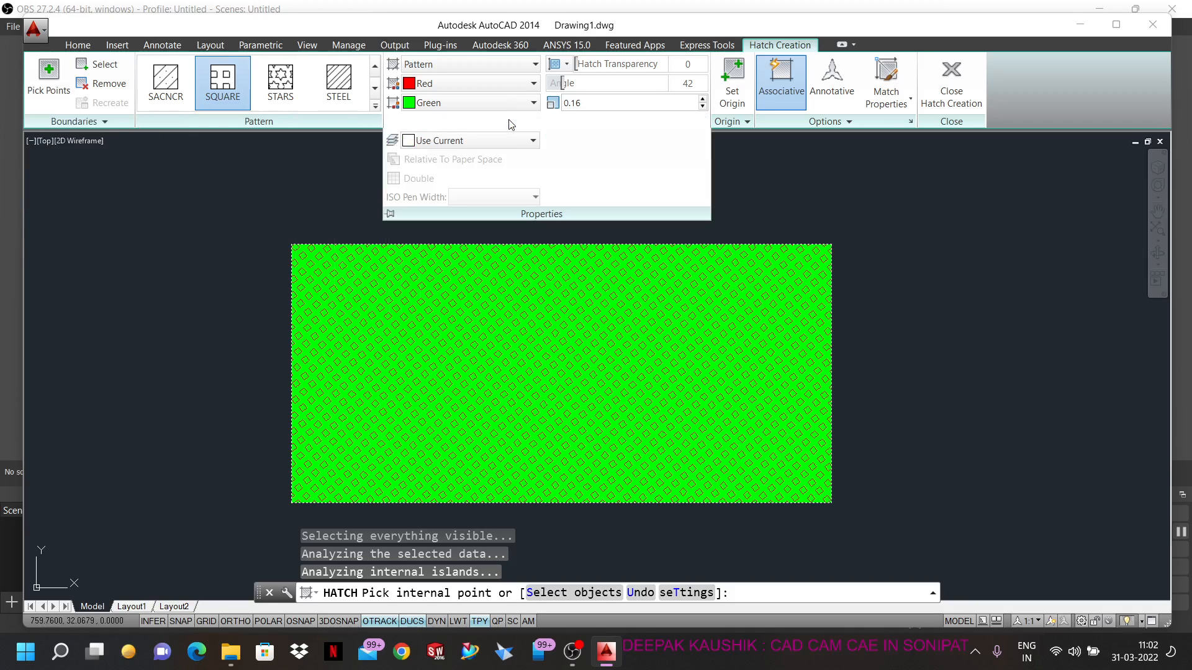
{"action": "left_click", "coordinate": [803, 199]}
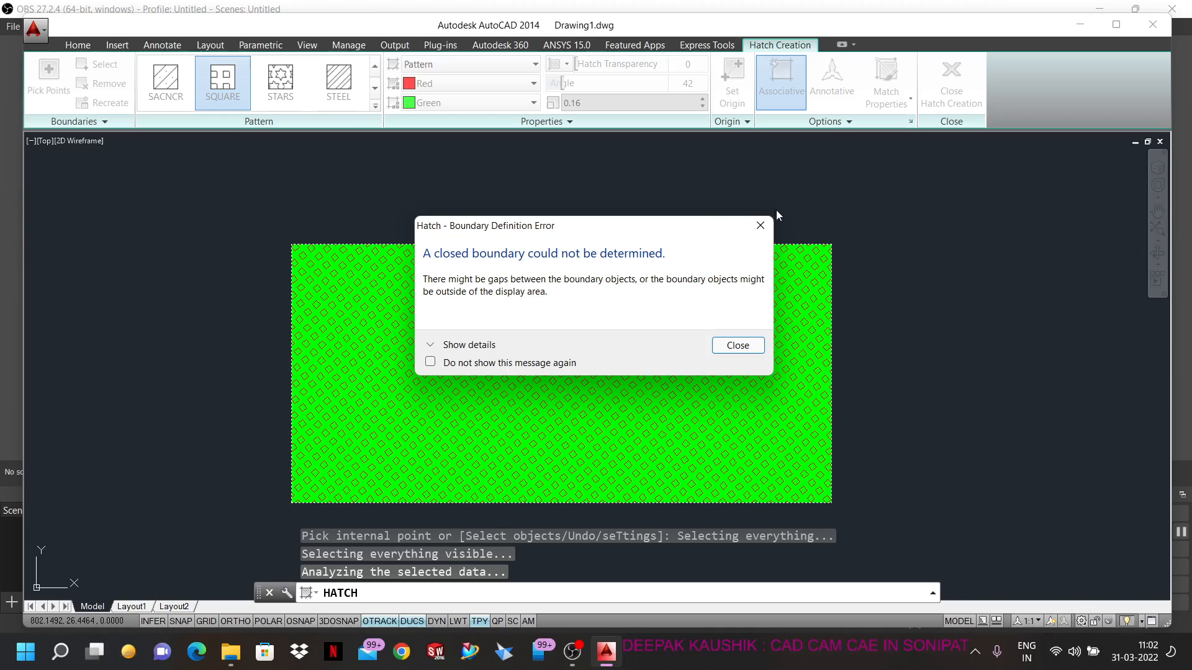
{"action": "left_click", "coordinate": [760, 225]}
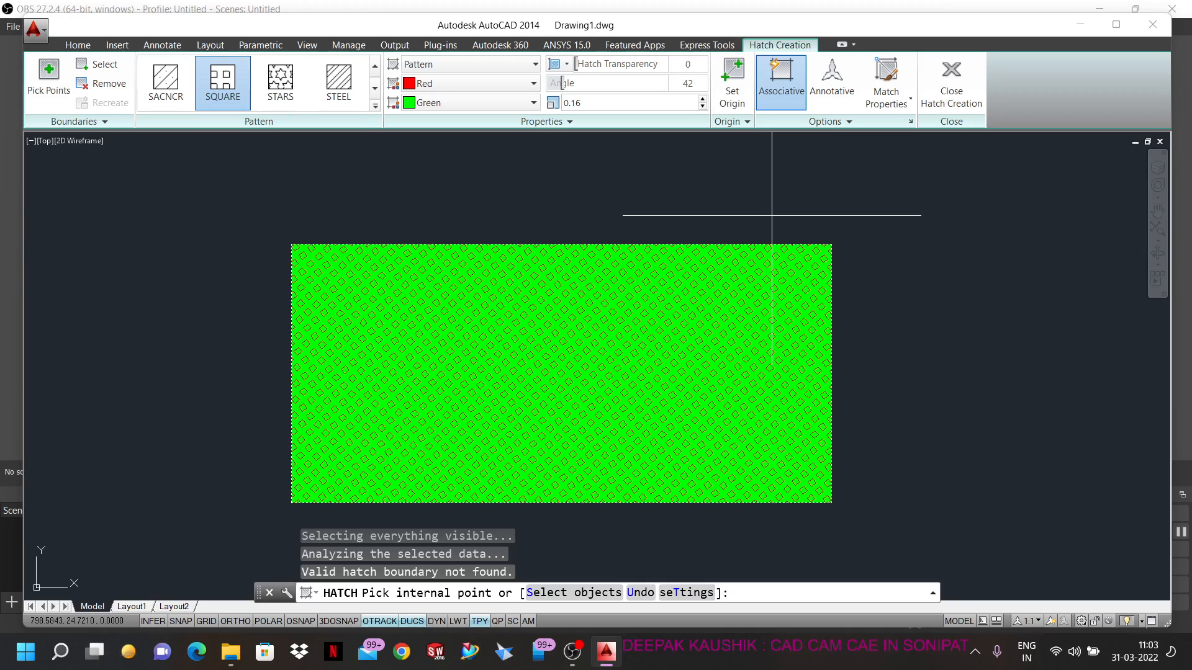
- Browse the available hatch patterns, apply the AR-B816 brick pattern to the rectangle and set its angle to 0
{"action": "scroll", "coordinate": [578, 214], "scroll_direction": "down", "scroll_amount": 2}
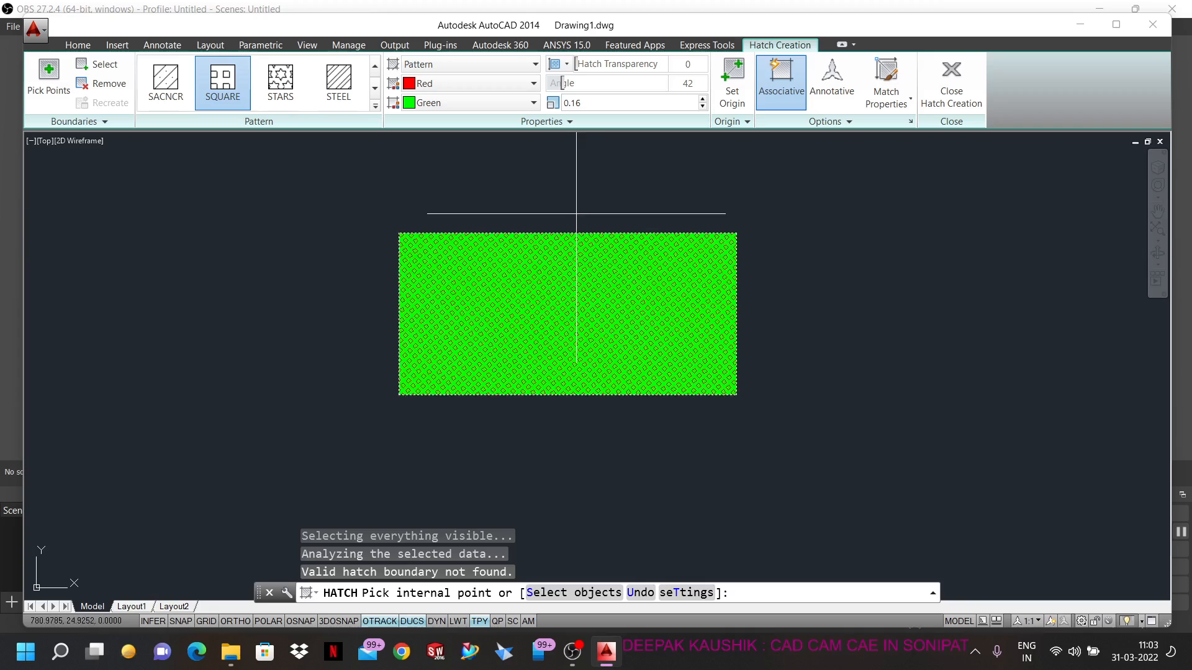
{"action": "left_click", "coordinate": [377, 106]}
{"action": "scroll", "coordinate": [287, 189], "scroll_direction": "up", "scroll_amount": 5}
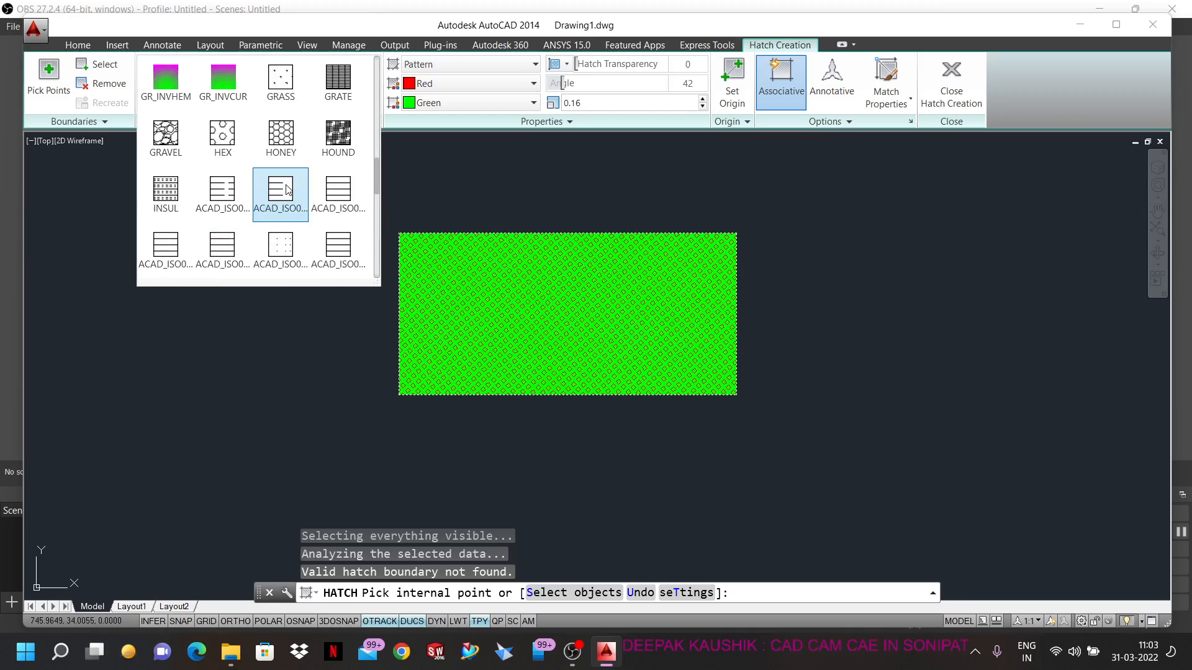
{"action": "scroll", "coordinate": [287, 189], "scroll_direction": "up", "scroll_amount": 8}
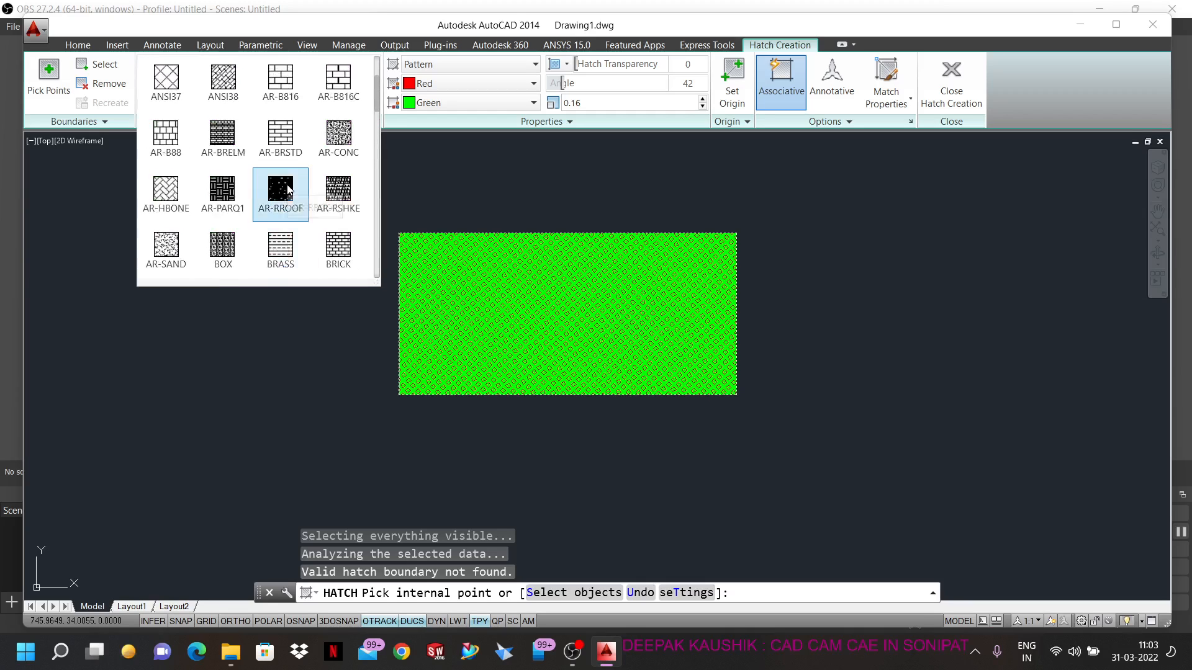
{"action": "scroll", "coordinate": [289, 190], "scroll_direction": "up", "scroll_amount": 1}
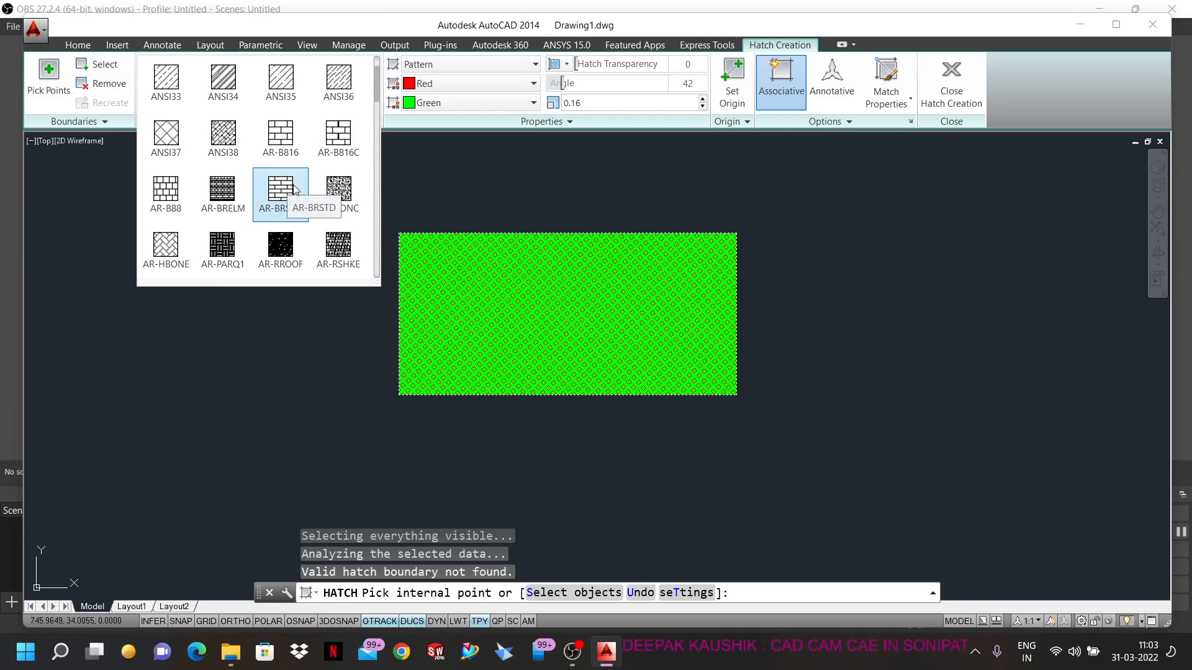
{"action": "scroll", "coordinate": [295, 190], "scroll_direction": "up", "scroll_amount": 1}
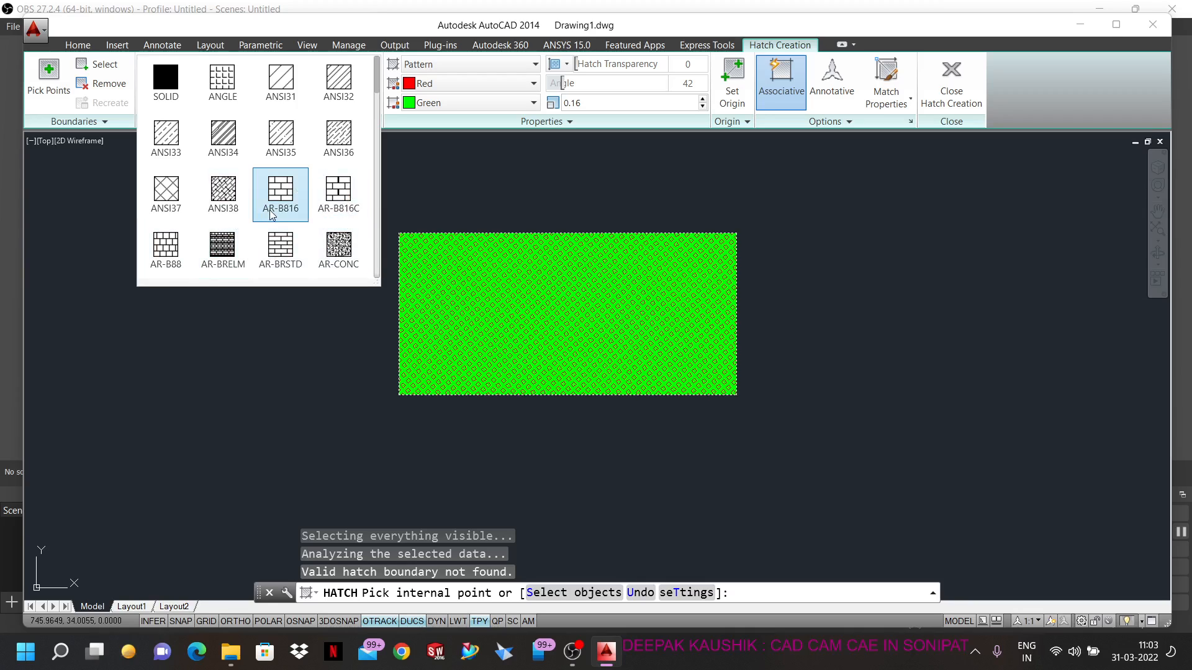
{"action": "scroll", "coordinate": [303, 194], "scroll_direction": "down", "scroll_amount": 3}
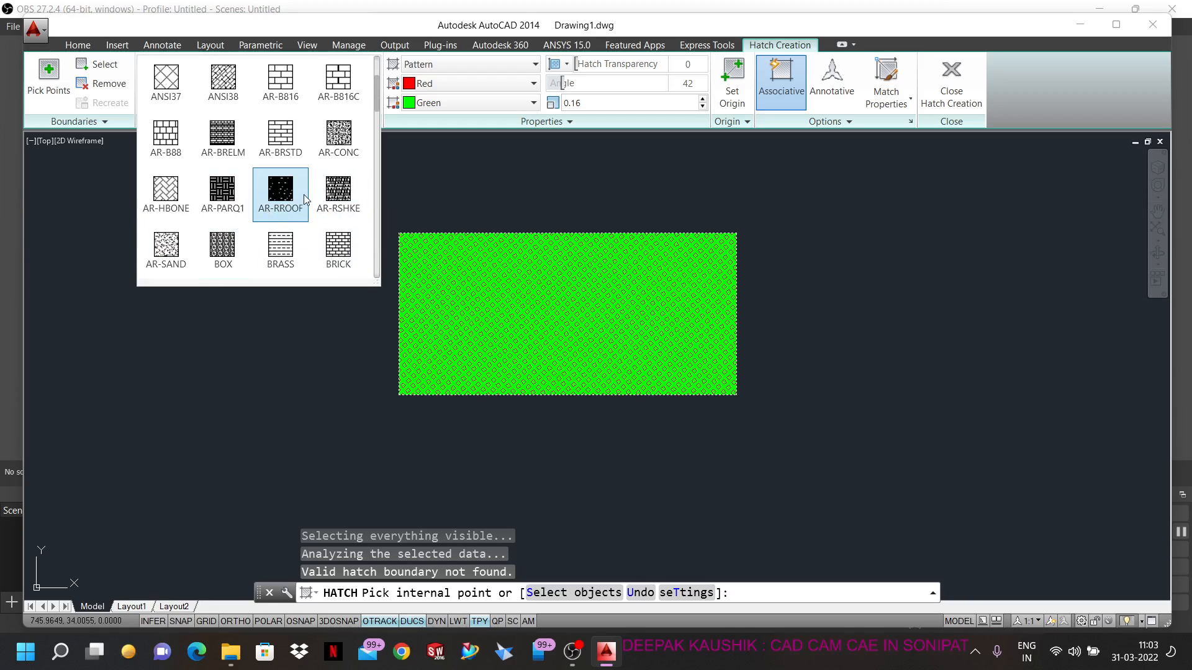
{"action": "scroll", "coordinate": [303, 195], "scroll_direction": "down", "scroll_amount": 8}
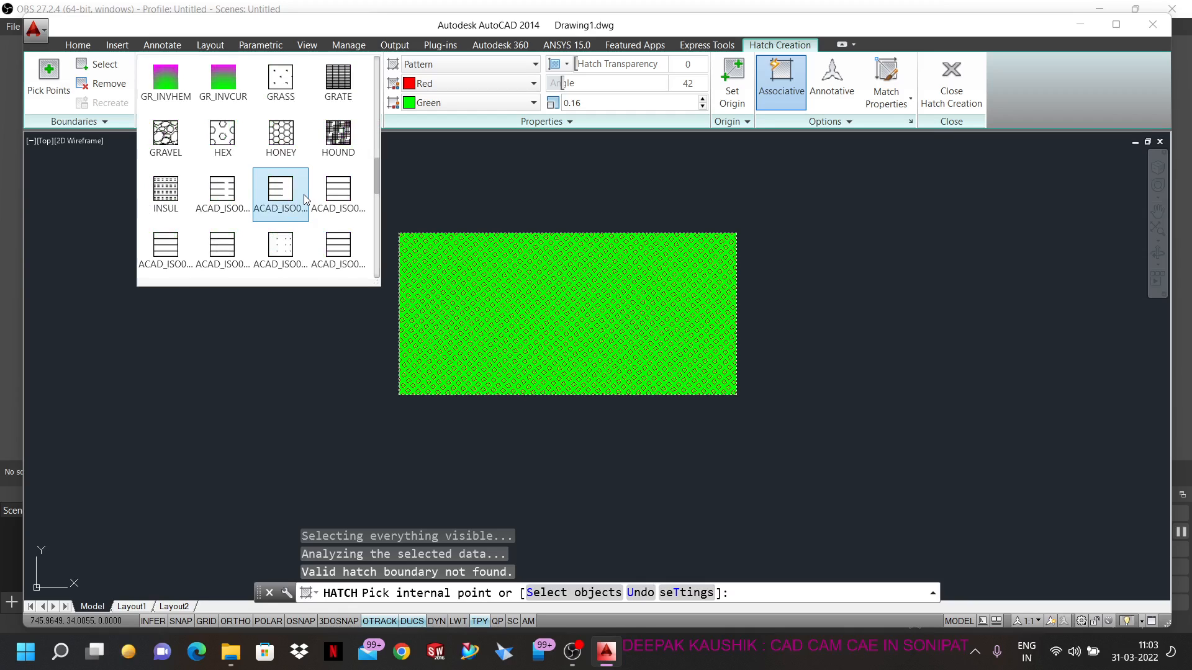
{"action": "scroll", "coordinate": [303, 195], "scroll_direction": "down", "scroll_amount": 8}
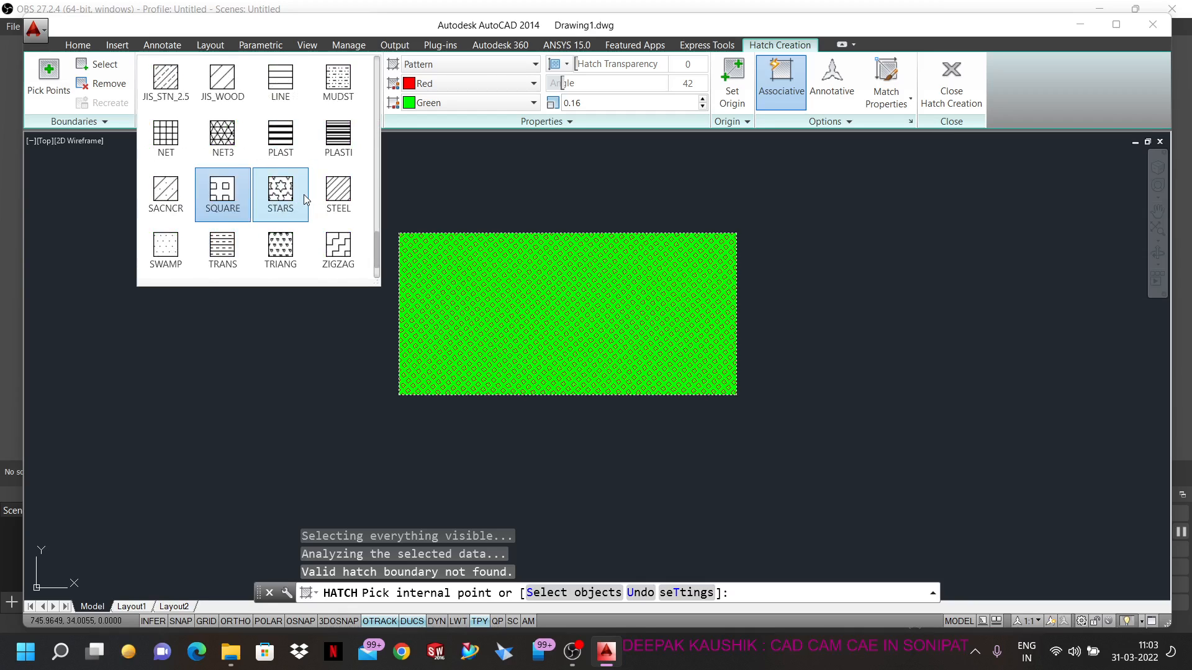
{"action": "scroll", "coordinate": [305, 199], "scroll_direction": "down", "scroll_amount": 1}
{"action": "scroll", "coordinate": [304, 196], "scroll_direction": "up", "scroll_amount": 15}
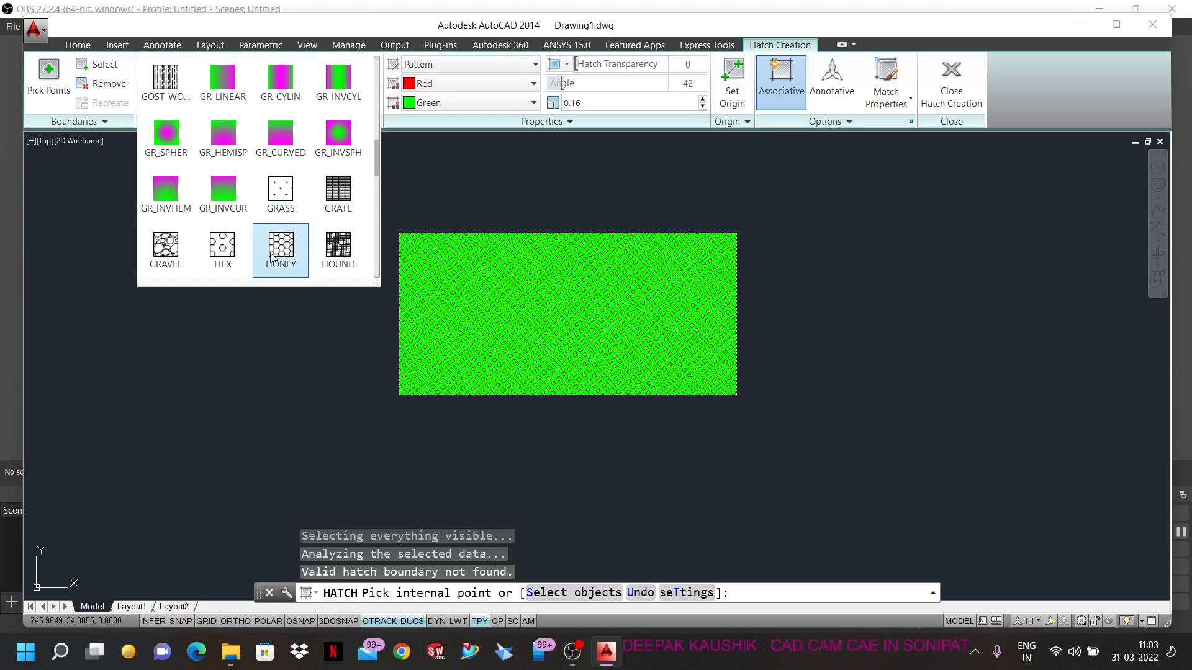
{"action": "scroll", "coordinate": [271, 256], "scroll_direction": "up", "scroll_amount": 2}
{"action": "scroll", "coordinate": [271, 256], "scroll_direction": "up", "scroll_amount": 5}
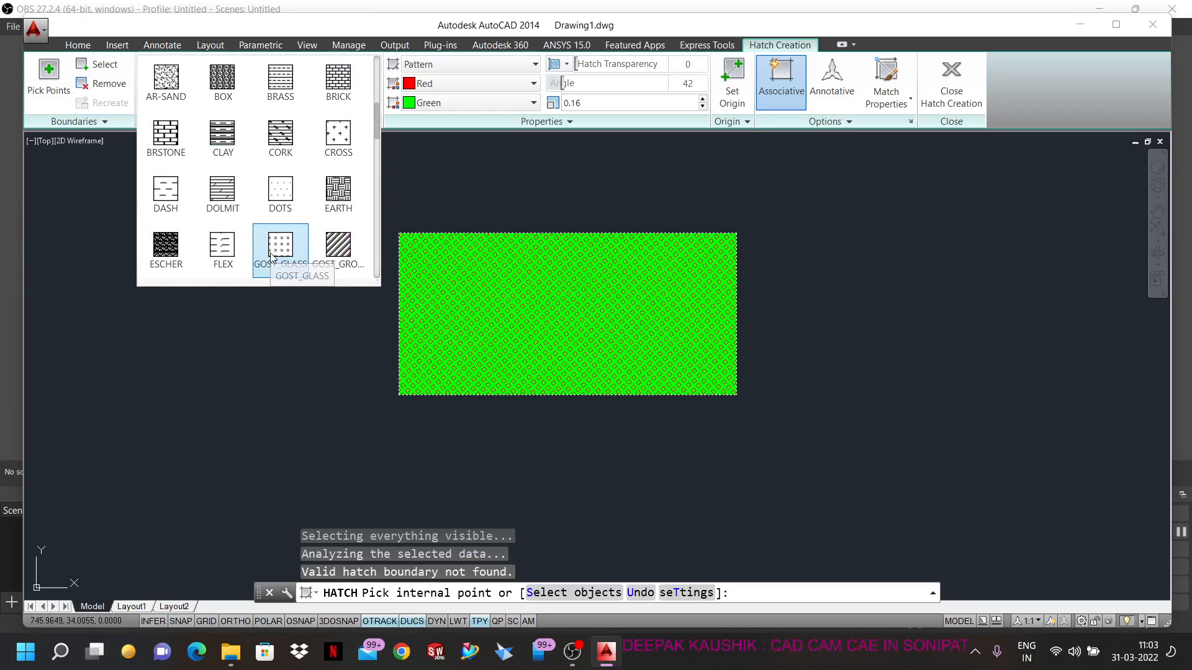
{"action": "scroll", "coordinate": [271, 256], "scroll_direction": "up", "scroll_amount": 1}
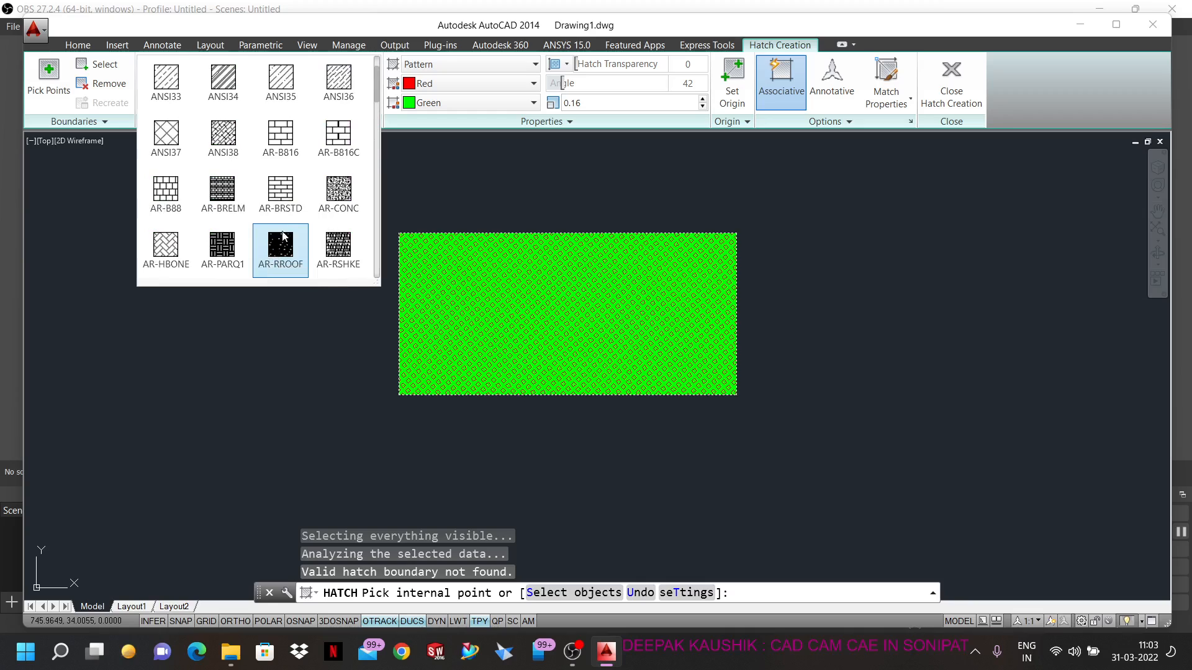
{"action": "left_click", "coordinate": [294, 138]}
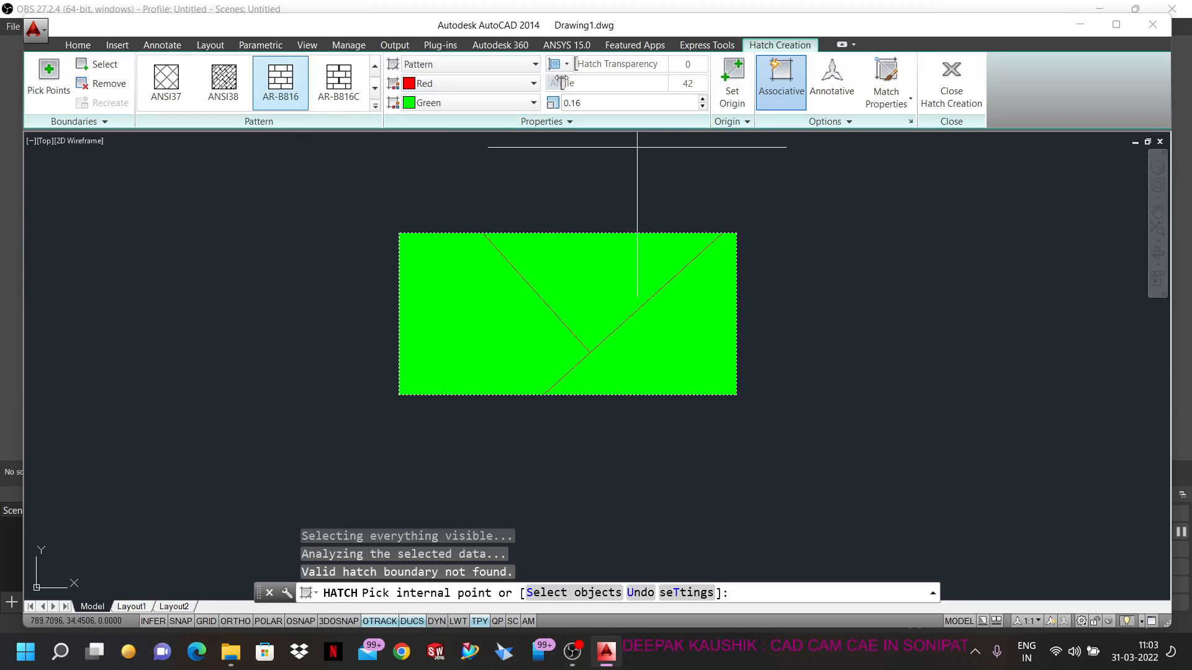
{"action": "left_click_drag", "start_coordinate": [560, 82], "coordinate": [545, 83]}
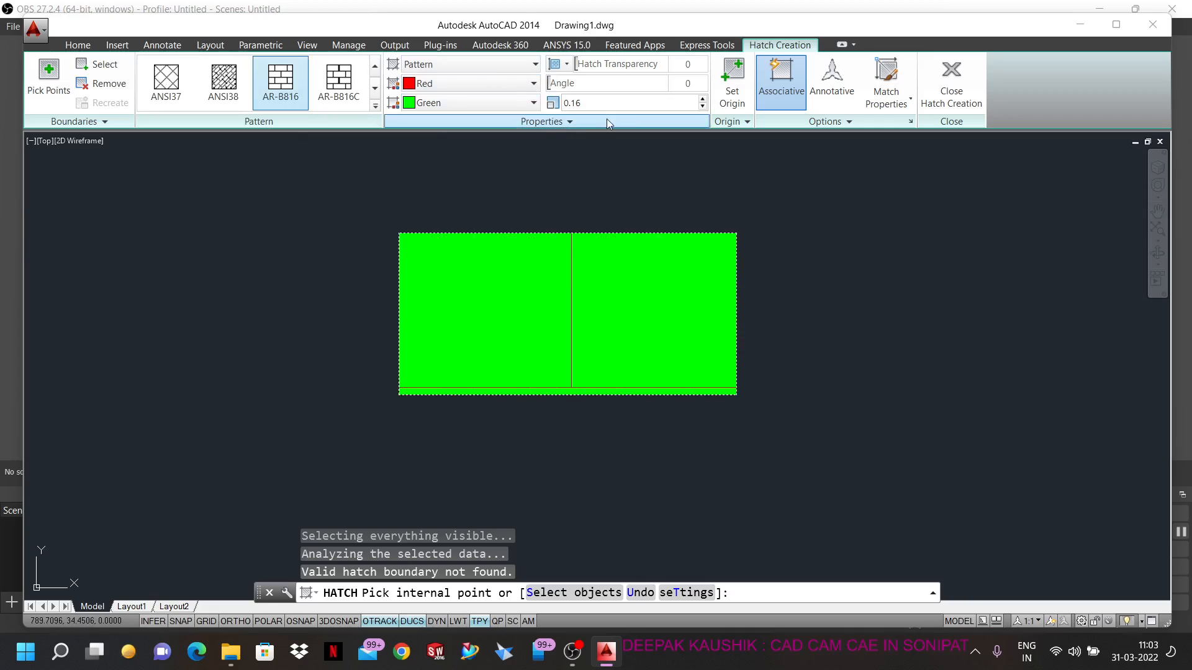
- Reduce the AR-B816 hatch scale in small increments to 0.0079 and inspect the brick pattern up close
{"action": "left_click", "coordinate": [702, 106]}
{"action": "left_click", "coordinate": [703, 106]}
{"action": "left_click", "coordinate": [702, 106]}
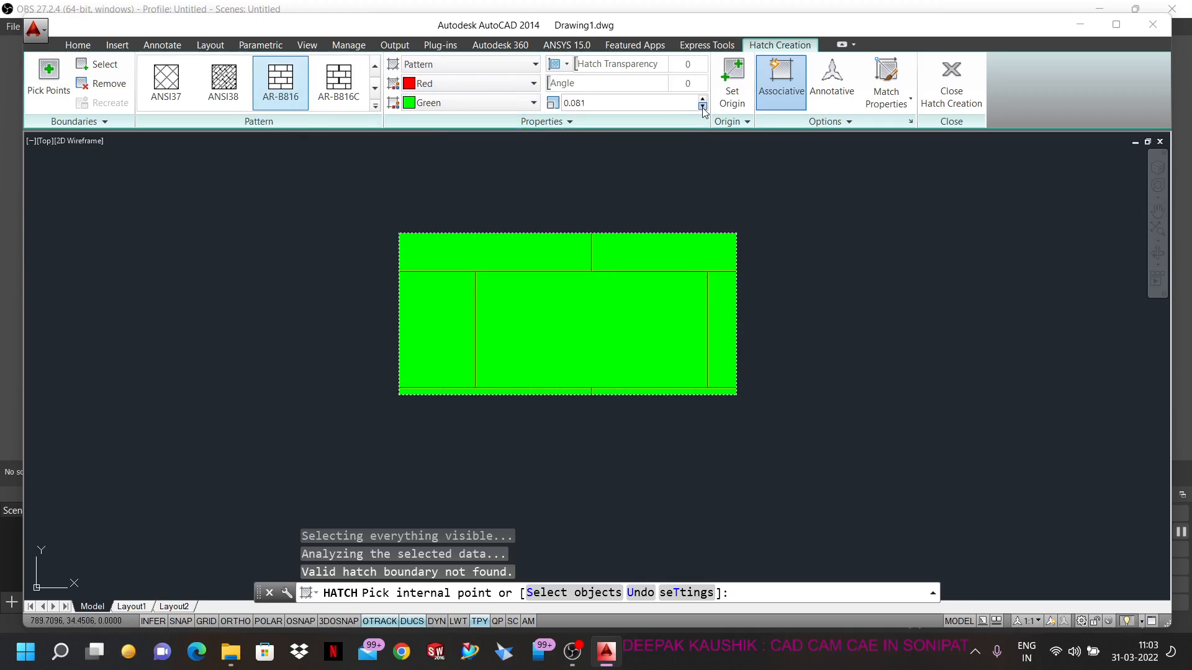
{"action": "left_click", "coordinate": [702, 107]}
{"action": "left_click", "coordinate": [702, 106]}
{"action": "left_click", "coordinate": [702, 106]}
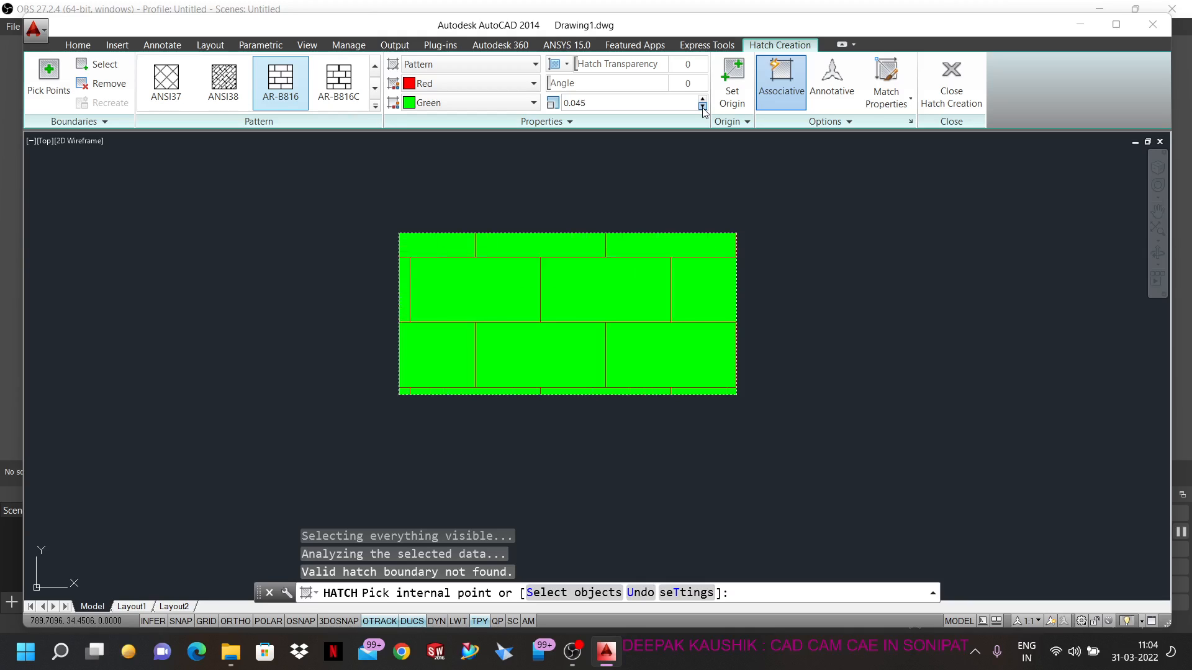
{"action": "left_click", "coordinate": [702, 106]}
{"action": "left_click", "coordinate": [702, 107]}
{"action": "left_click", "coordinate": [702, 106]}
{"action": "left_click", "coordinate": [702, 107]}
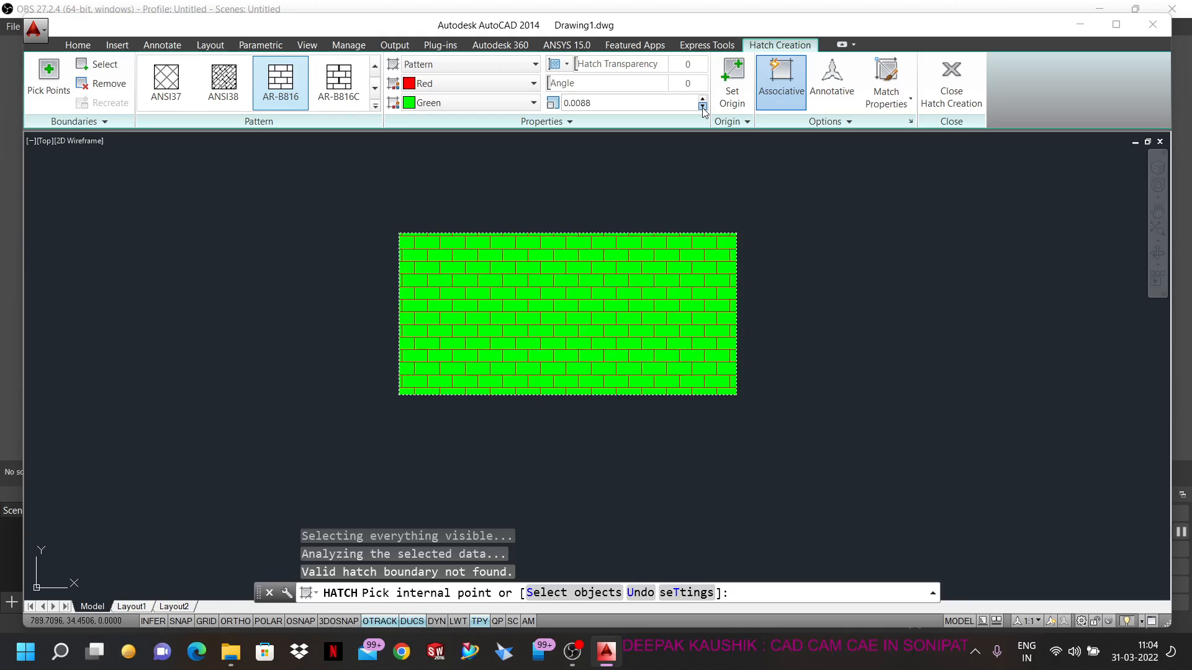
{"action": "left_click", "coordinate": [702, 106]}
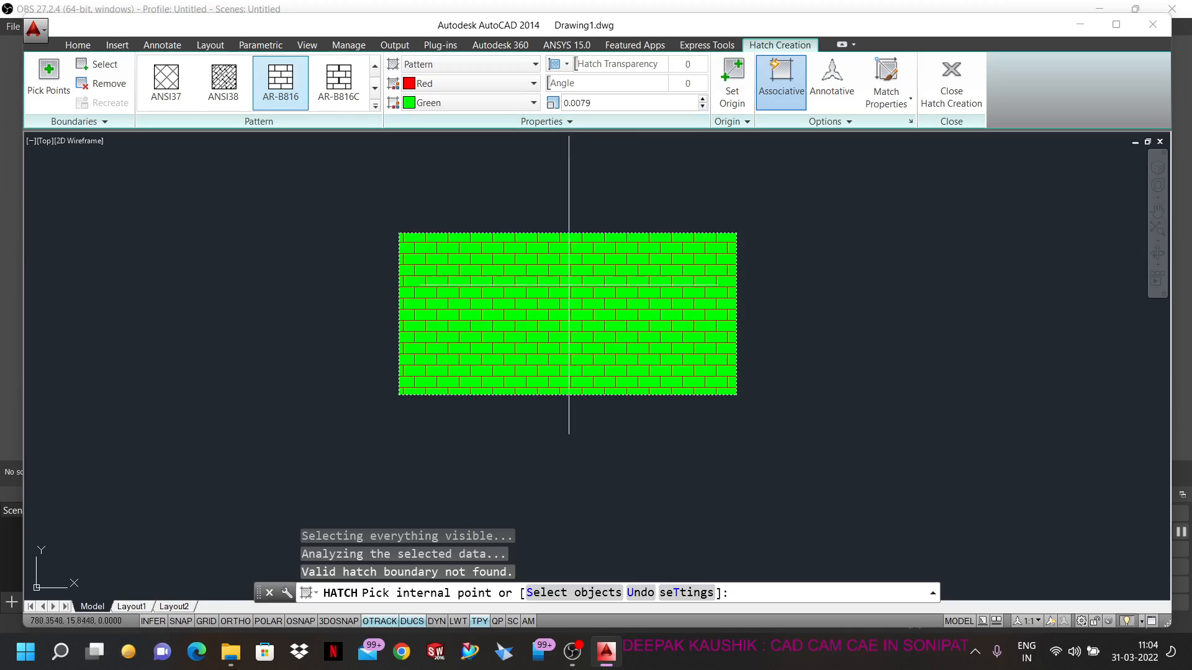
{"action": "scroll", "coordinate": [568, 283], "scroll_direction": "up", "scroll_amount": 4}
{"action": "scroll", "coordinate": [587, 373], "scroll_direction": "down", "scroll_amount": 2}
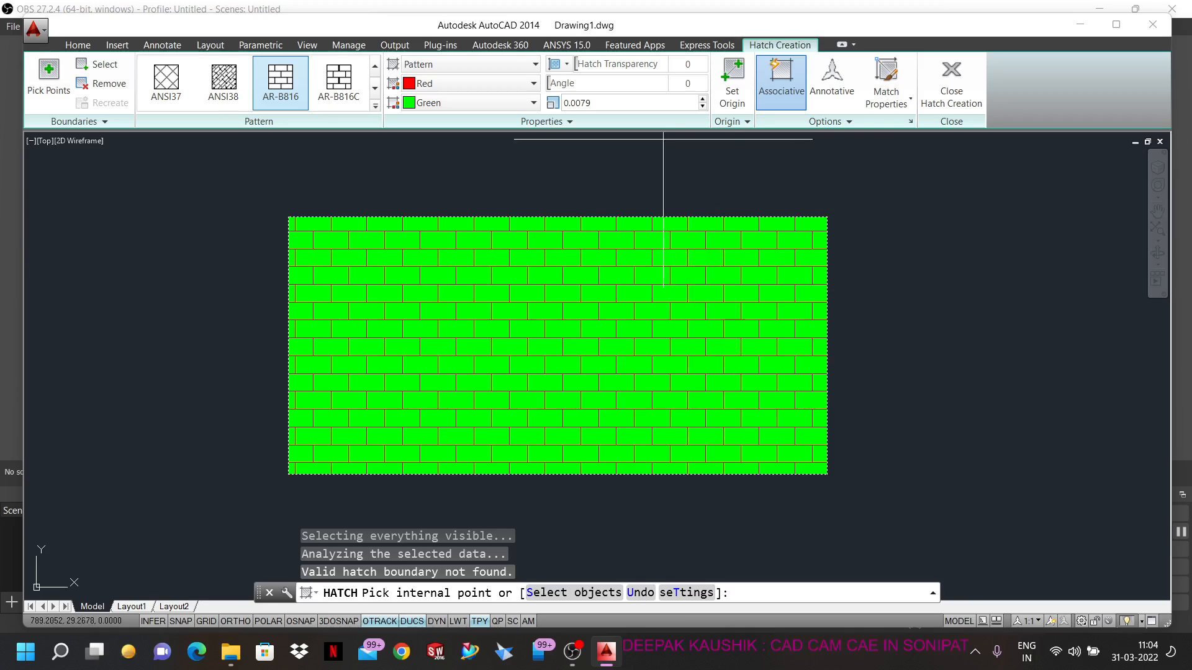
- Increase the AR-B816 hatch scale in small increments to 0.025
{"action": "left_click", "coordinate": [701, 99]}
{"action": "left_click", "coordinate": [702, 100]}
{"action": "left_click", "coordinate": [701, 100]}
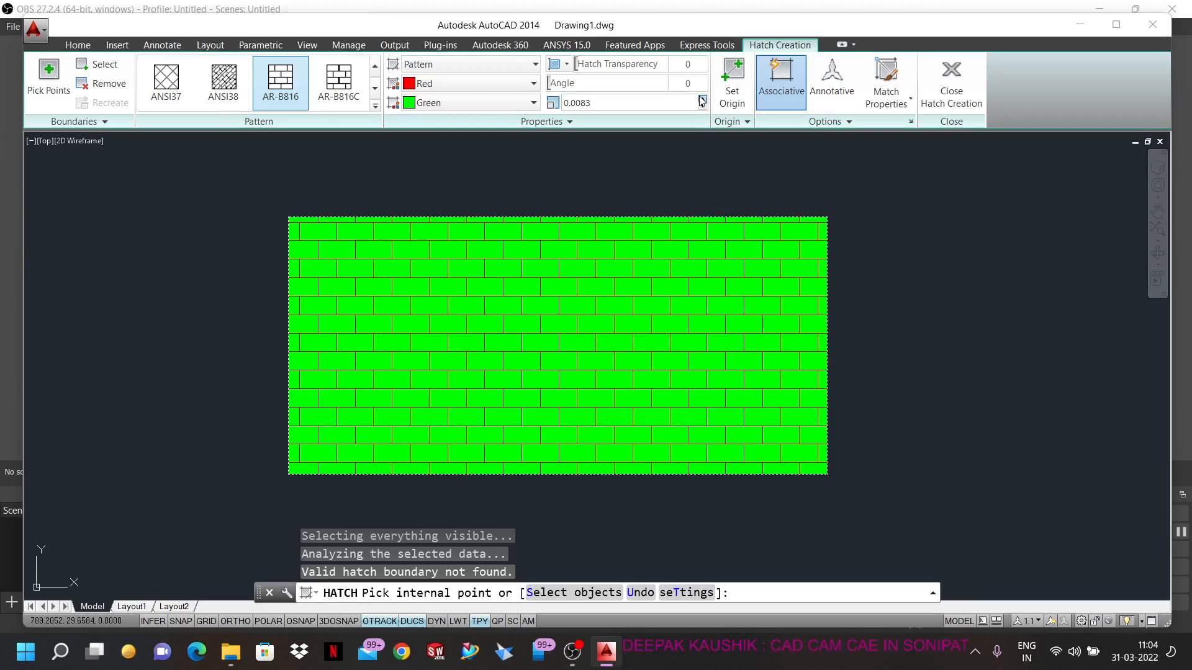
{"action": "left_click", "coordinate": [702, 100]}
{"action": "left_click", "coordinate": [702, 100]}
{"action": "left_click", "coordinate": [701, 99]}
{"action": "left_click", "coordinate": [701, 100]}
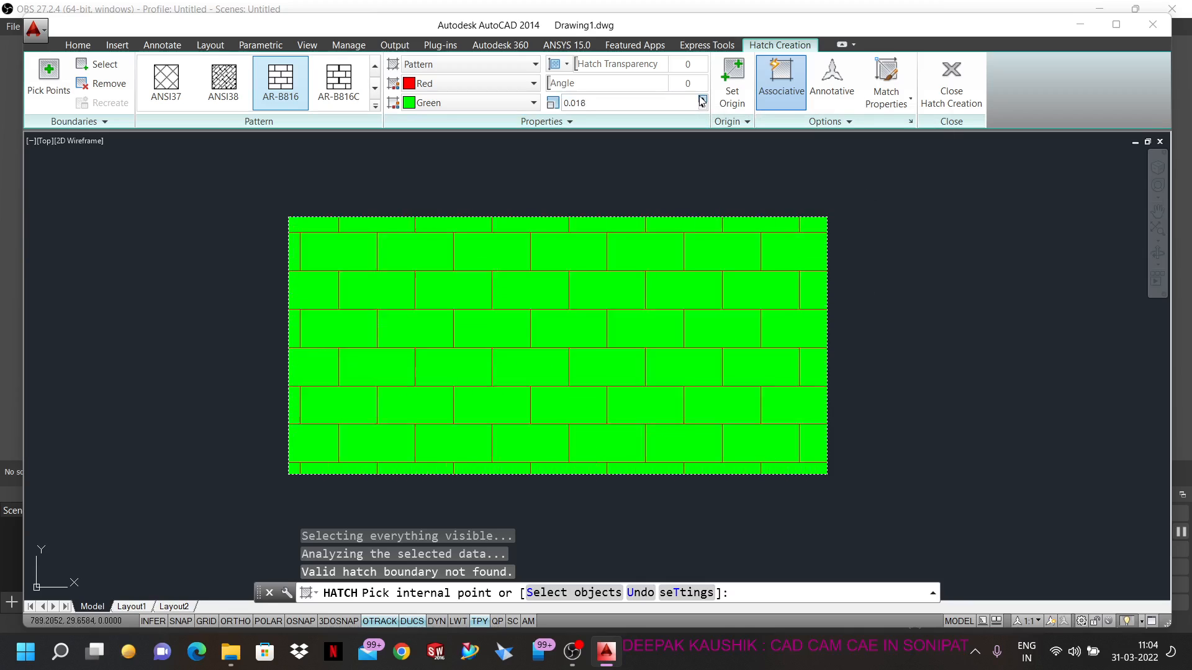
{"action": "left_click", "coordinate": [701, 100]}
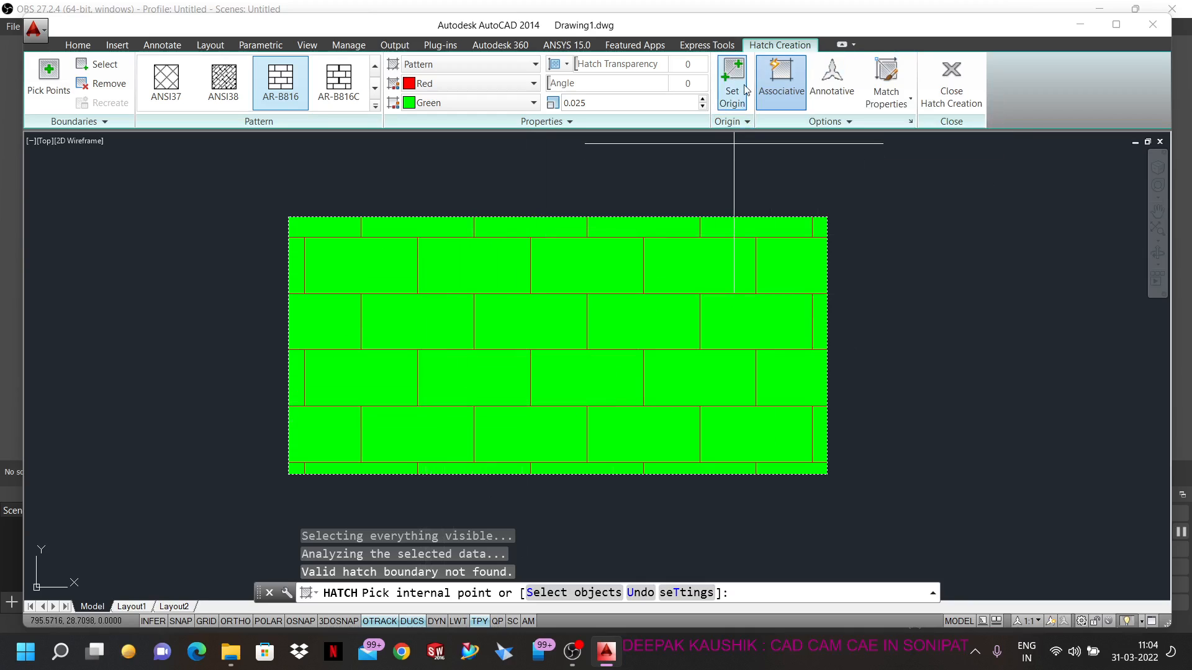
- Set the hatch origin to the rectangle's bottom-left corner and compare it with the bottom-right corner origin
{"action": "left_click", "coordinate": [734, 122]}
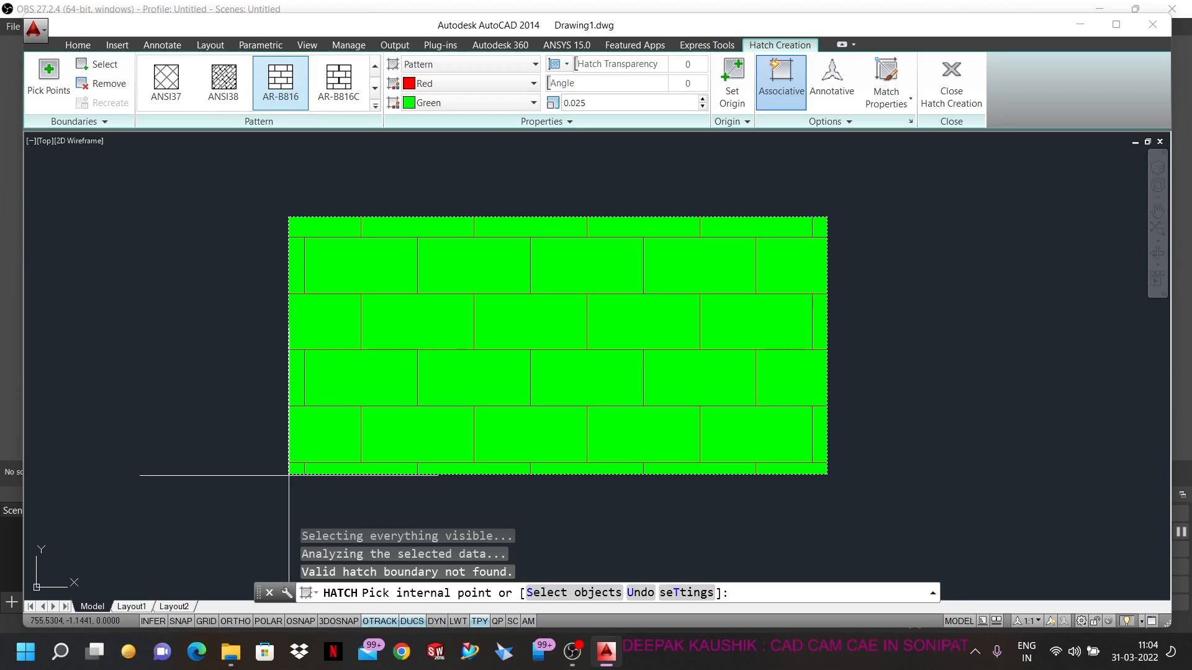
{"action": "left_click", "coordinate": [727, 99]}
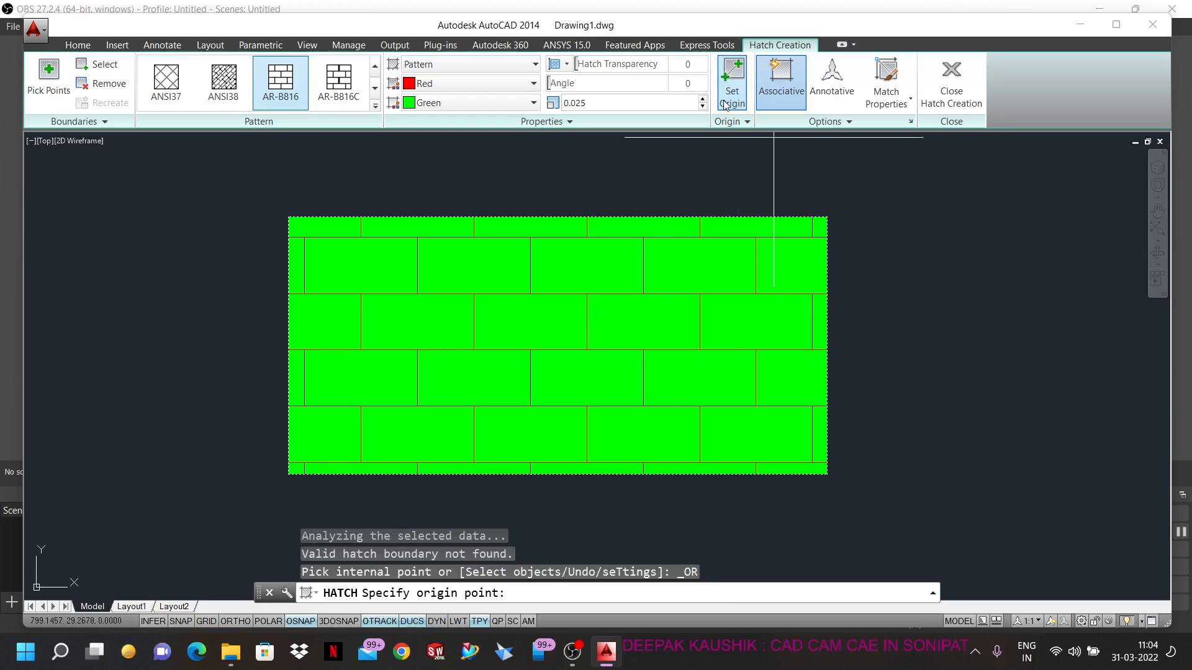
{"action": "left_click", "coordinate": [731, 122]}
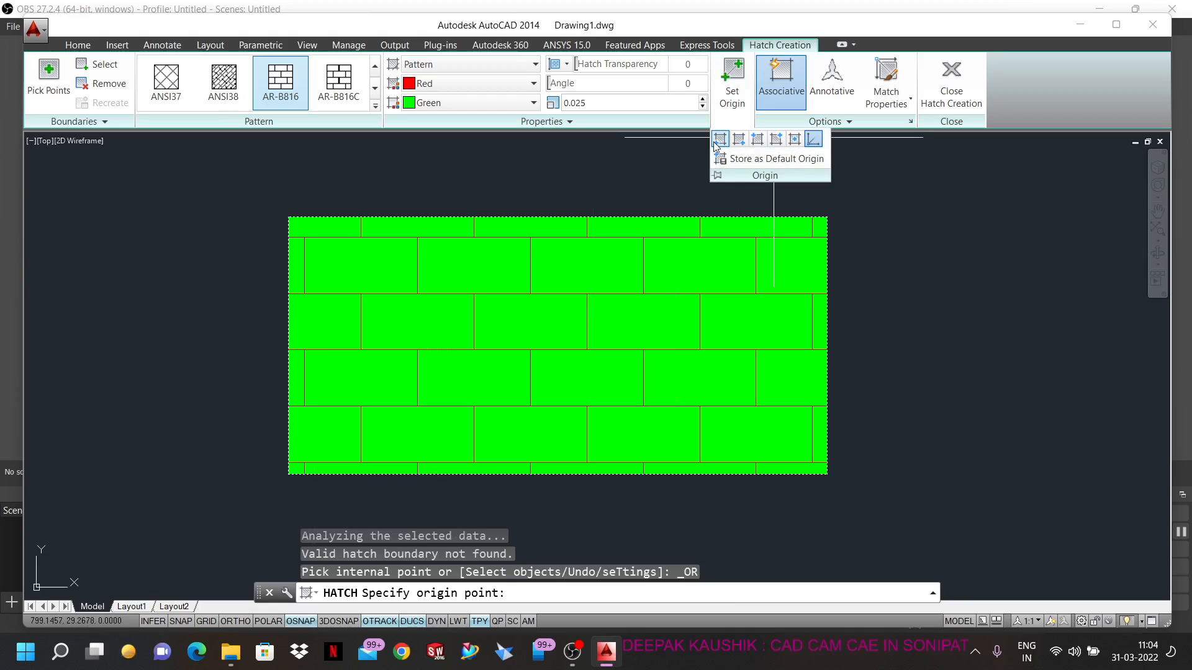
{"action": "left_click", "coordinate": [719, 140]}
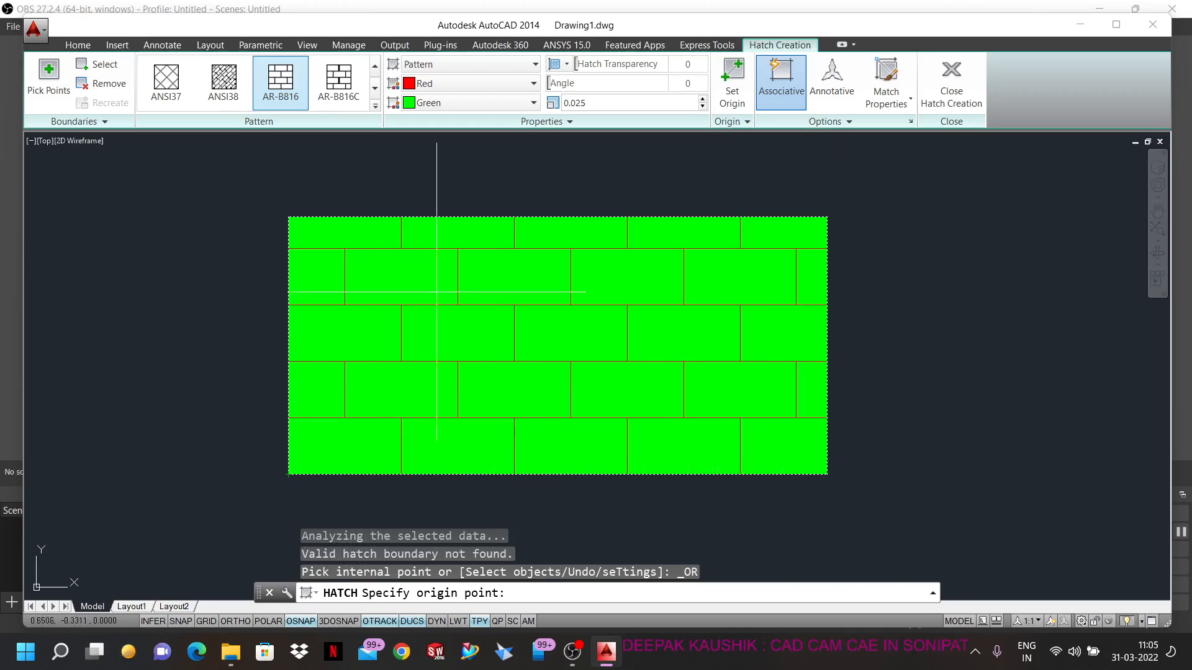
{"action": "left_click", "coordinate": [734, 122]}
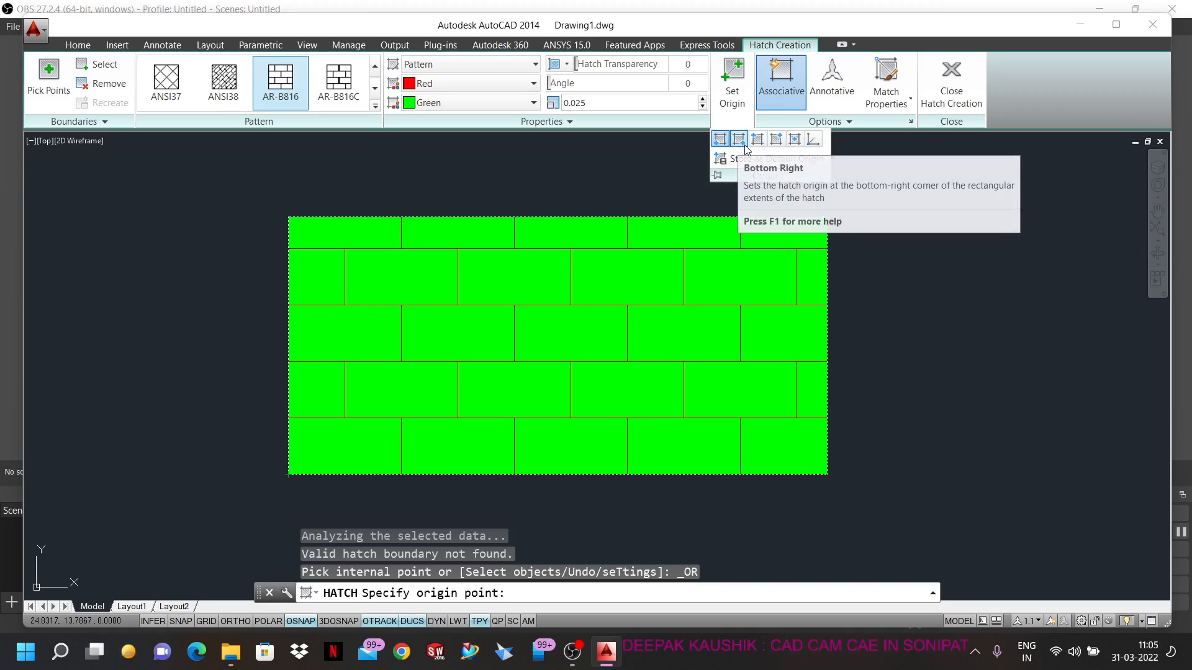
{"action": "left_click", "coordinate": [745, 142]}
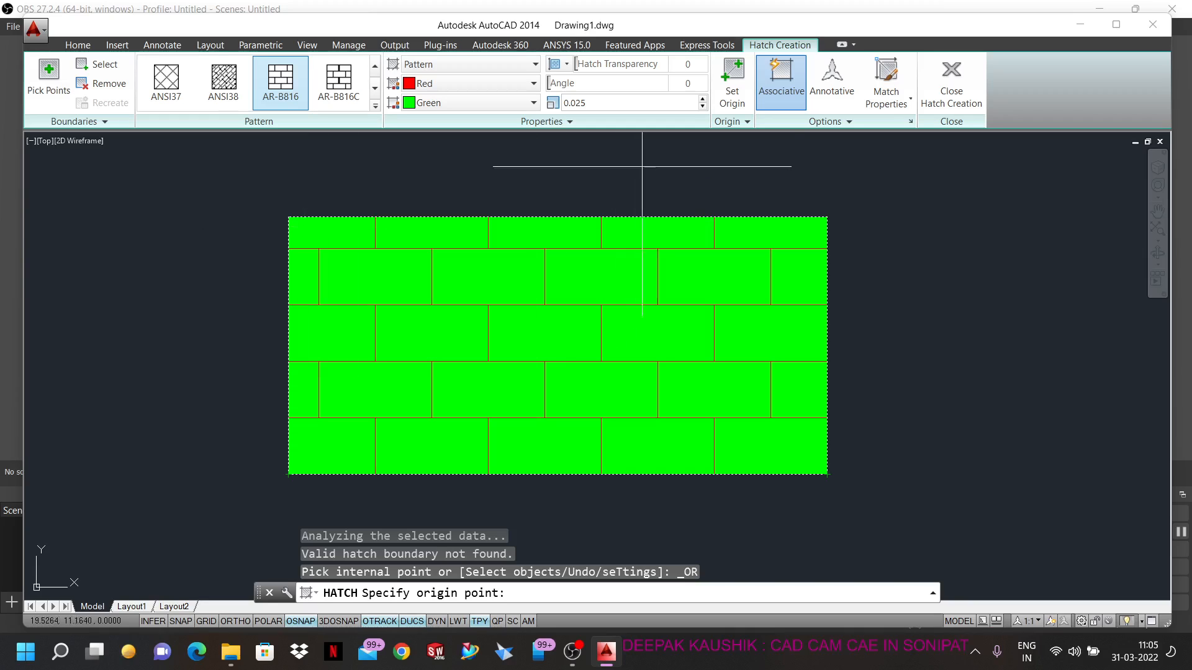
- Try the hatch origin at the rectangle's top-left corner and move it to the top-right corner
{"action": "left_click", "coordinate": [741, 122]}
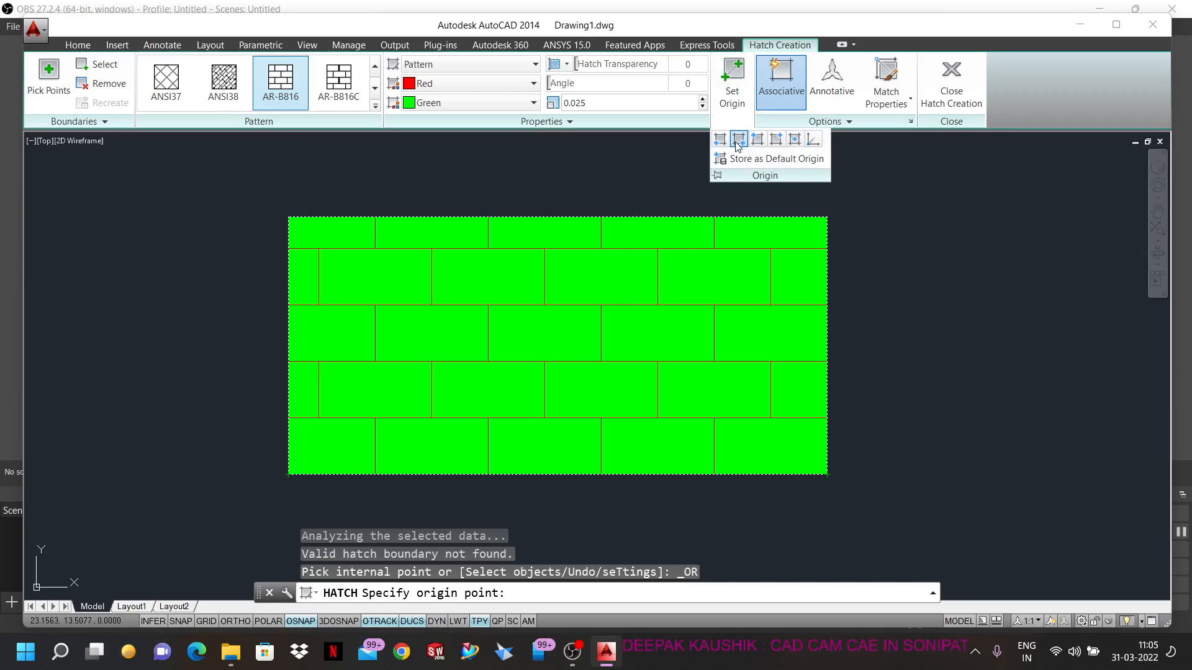
{"action": "left_click", "coordinate": [762, 142]}
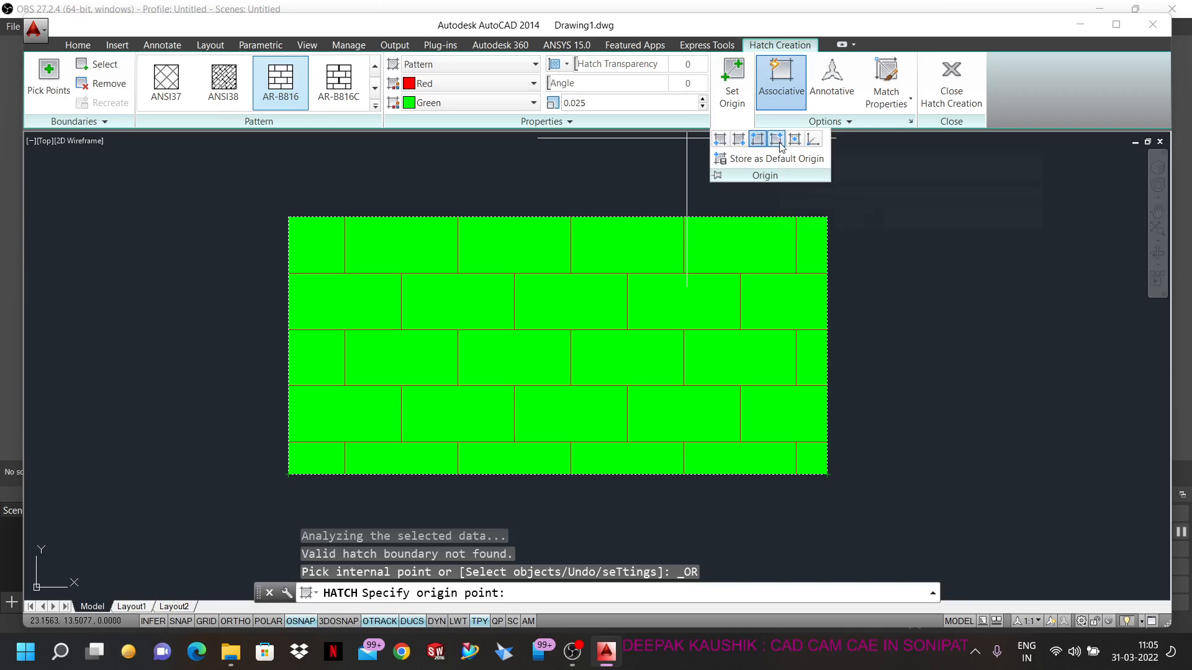
{"action": "left_click", "coordinate": [776, 140]}
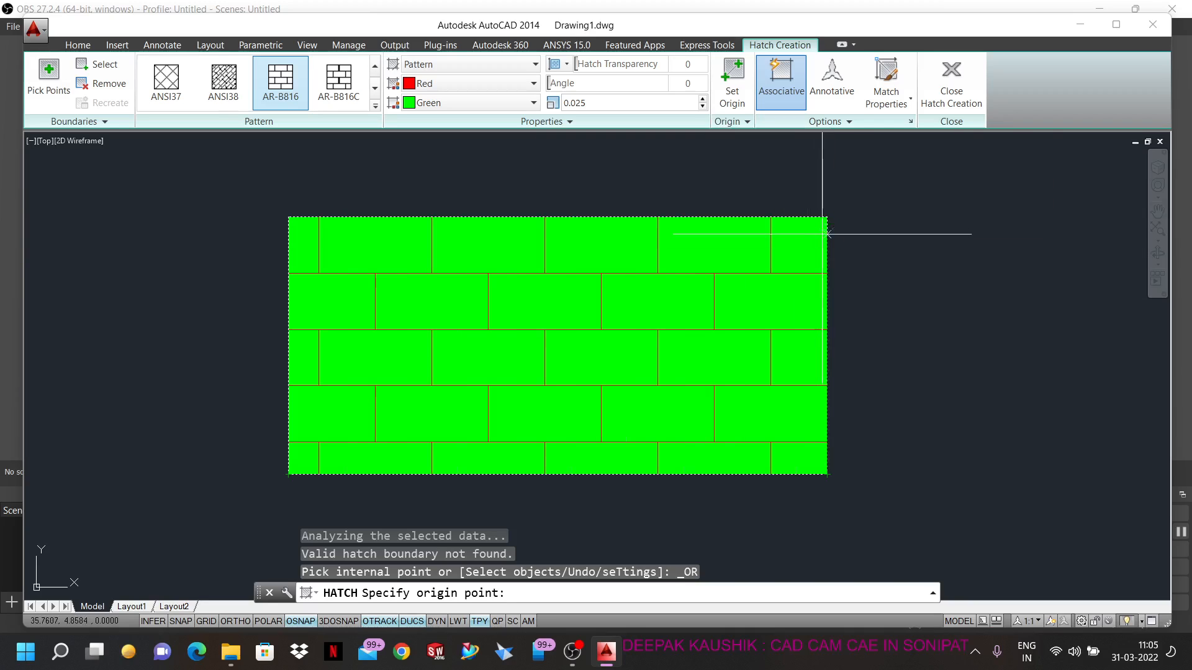
- Try the hatch origin at the rectangle's centre and switch it to the current origin
{"action": "left_click", "coordinate": [741, 123]}
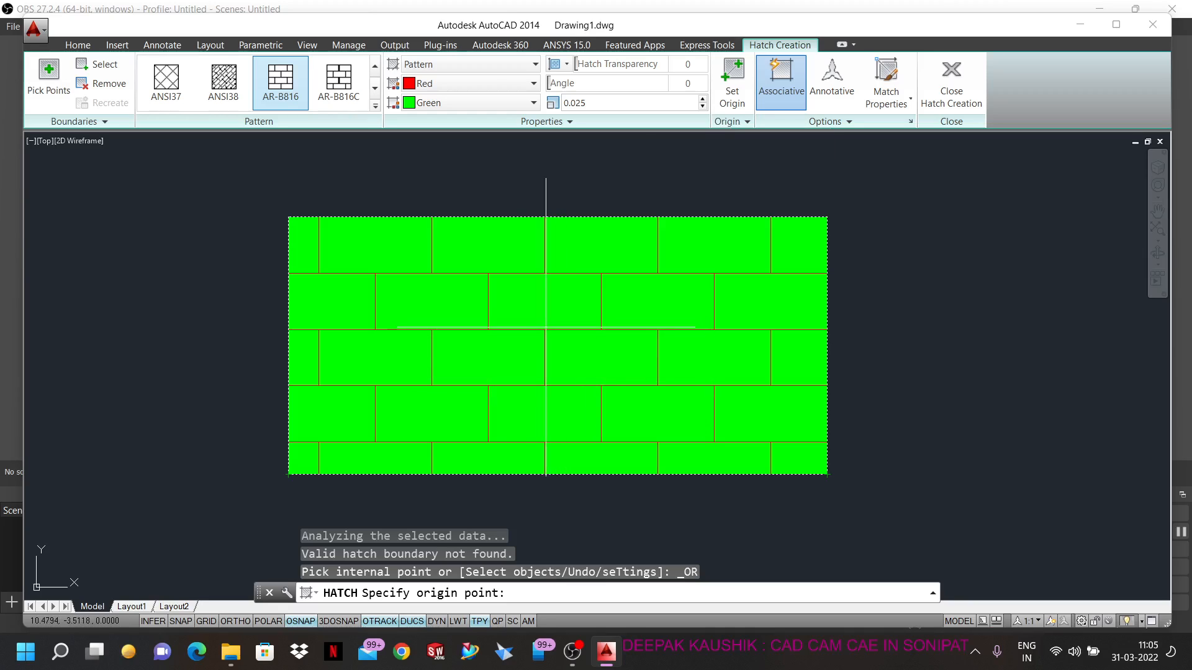
{"action": "left_click", "coordinate": [738, 124]}
{"action": "left_click", "coordinate": [795, 140]}
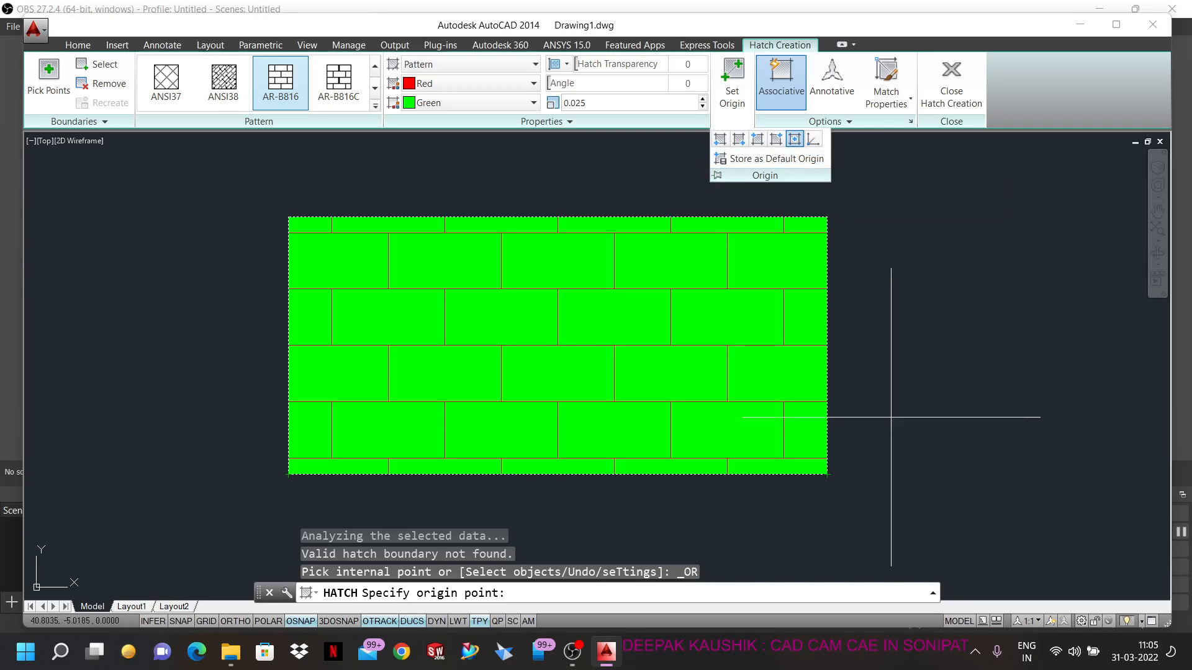
{"action": "scroll", "coordinate": [879, 320], "scroll_direction": "down", "scroll_amount": 2}
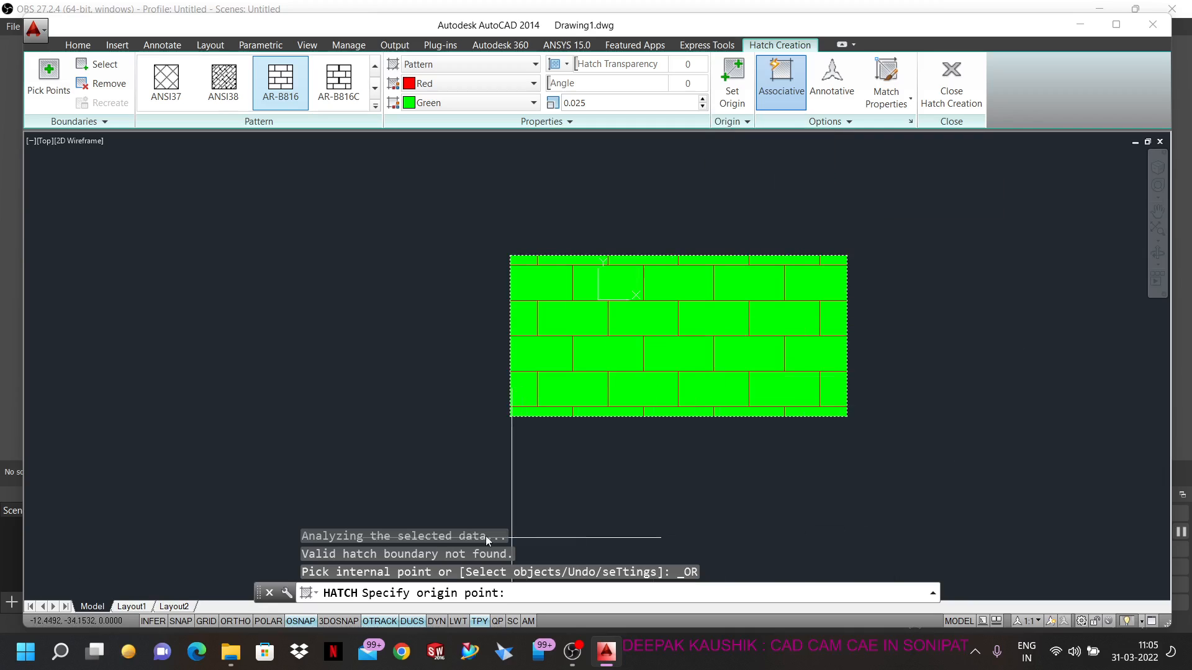
{"action": "left_click", "coordinate": [743, 123]}
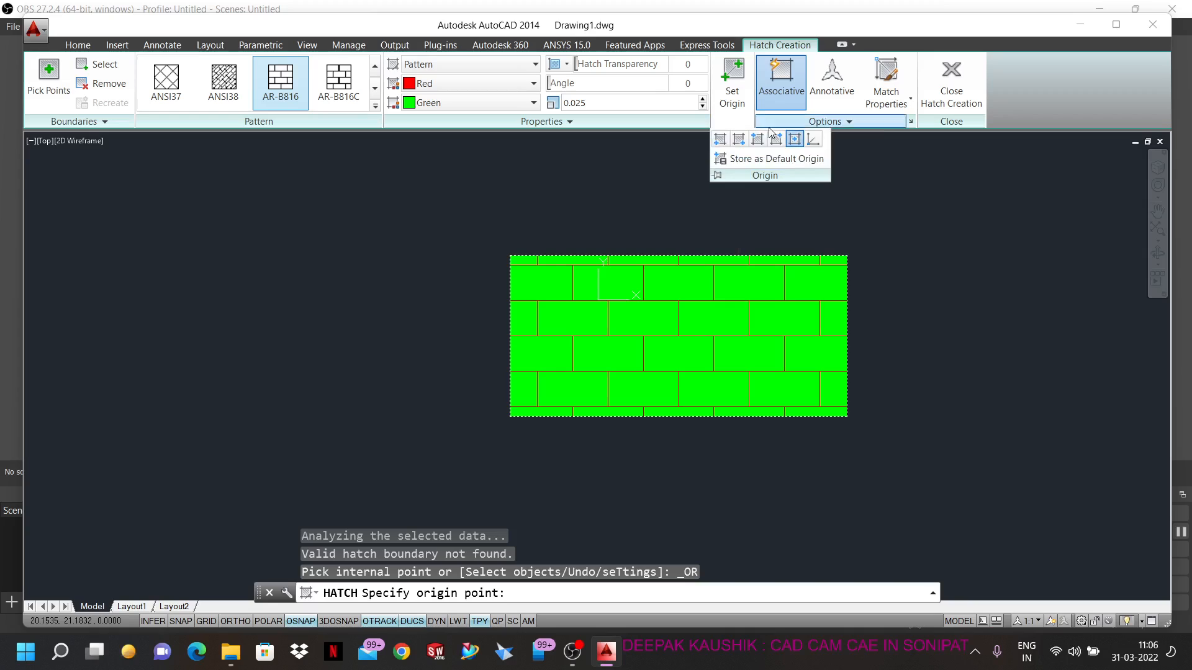
{"action": "left_click", "coordinate": [813, 138]}
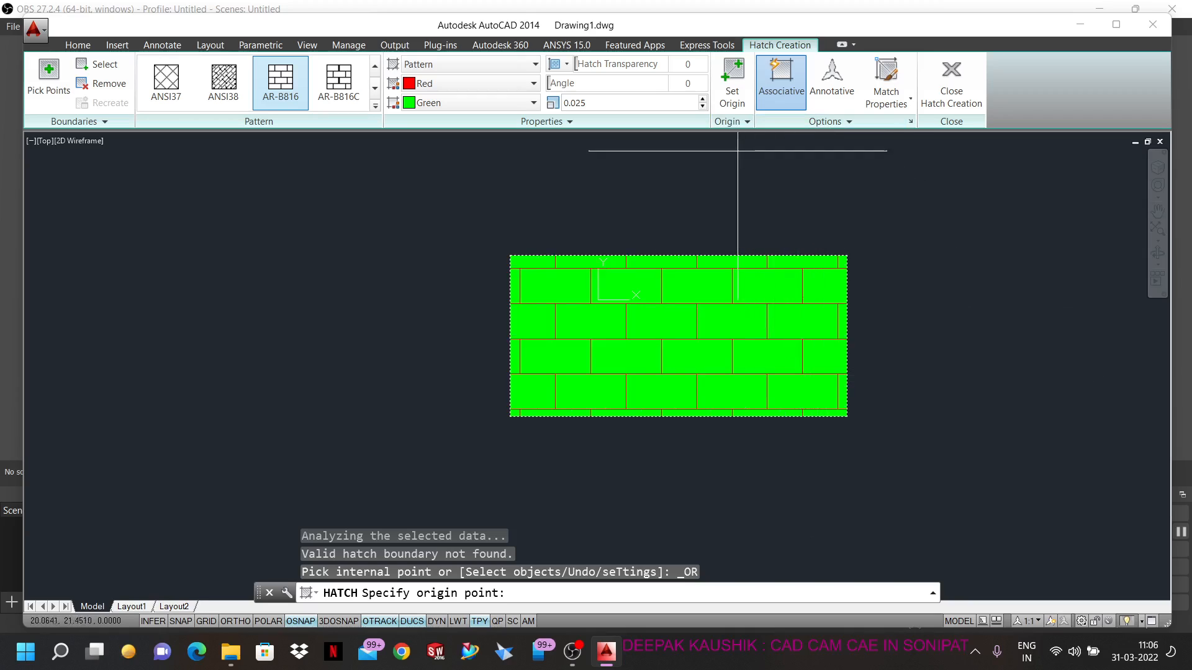
- Try manually picked hatch origins, first at a point in the rectangle's left half and another in its right half
{"action": "left_click", "coordinate": [733, 122]}
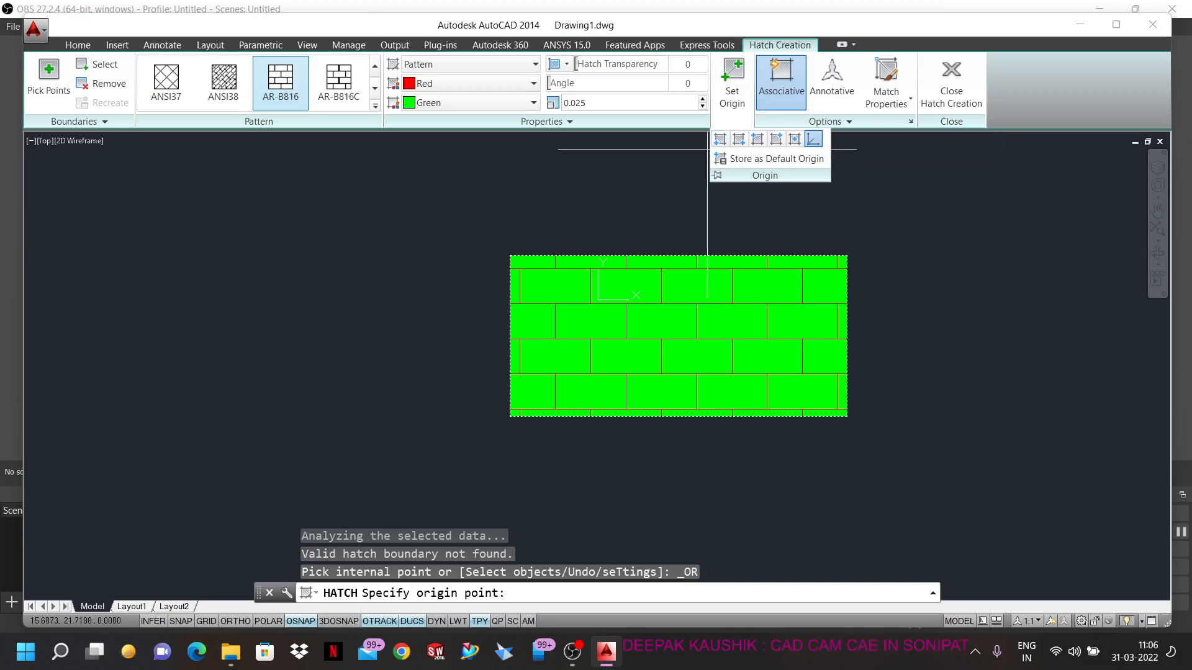
{"action": "left_click", "coordinate": [740, 69]}
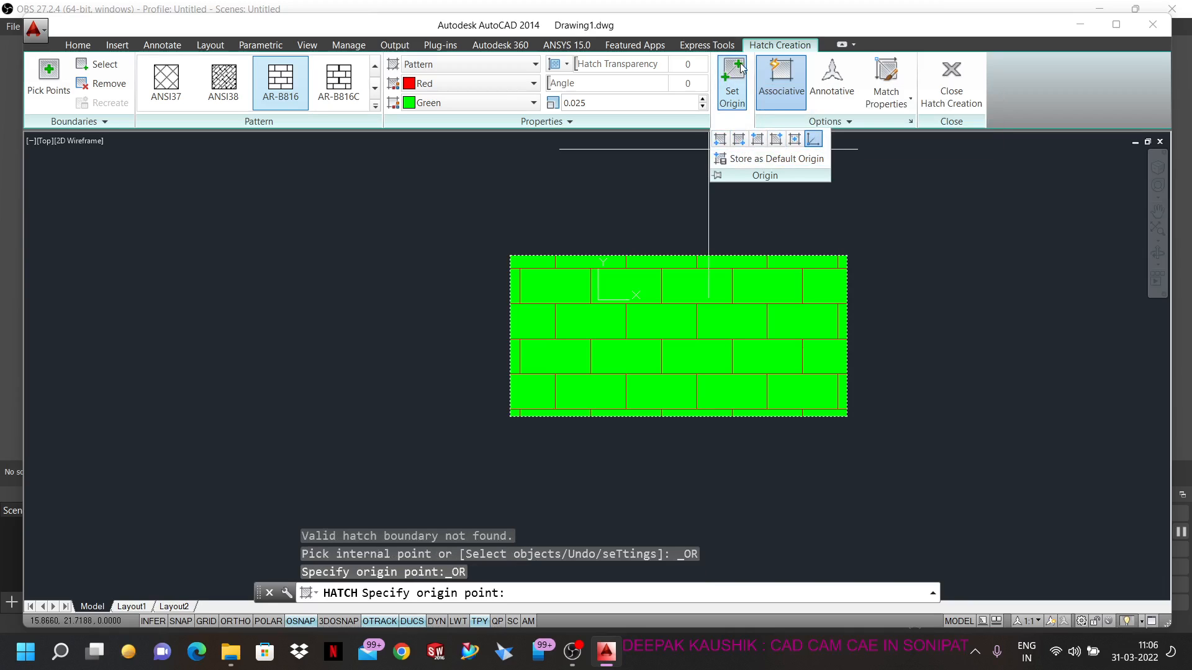
{"action": "left_click", "coordinate": [735, 86]}
{"action": "left_click", "coordinate": [735, 86]}
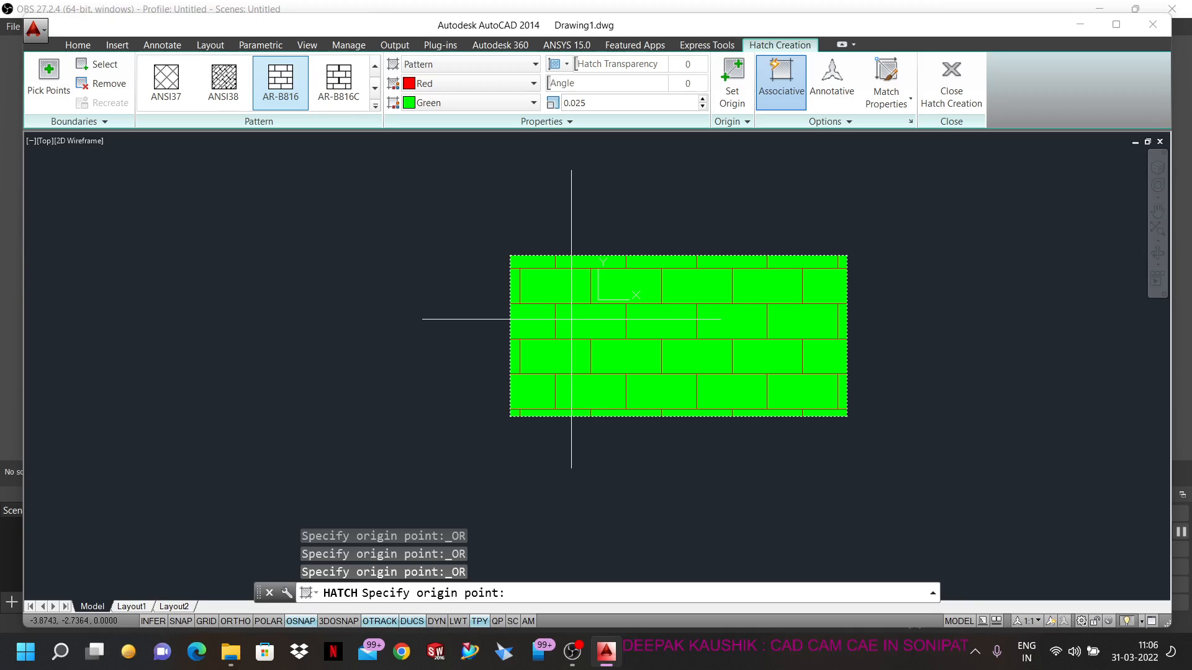
{"action": "left_click", "coordinate": [570, 319]}
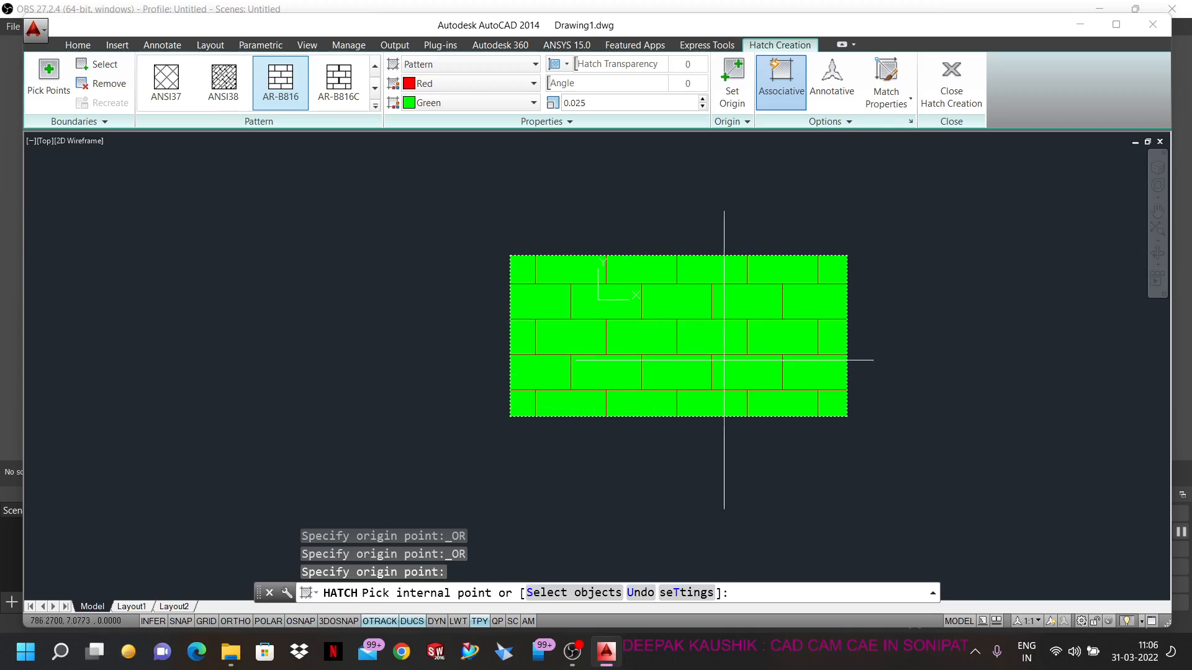
{"action": "left_click", "coordinate": [731, 79]}
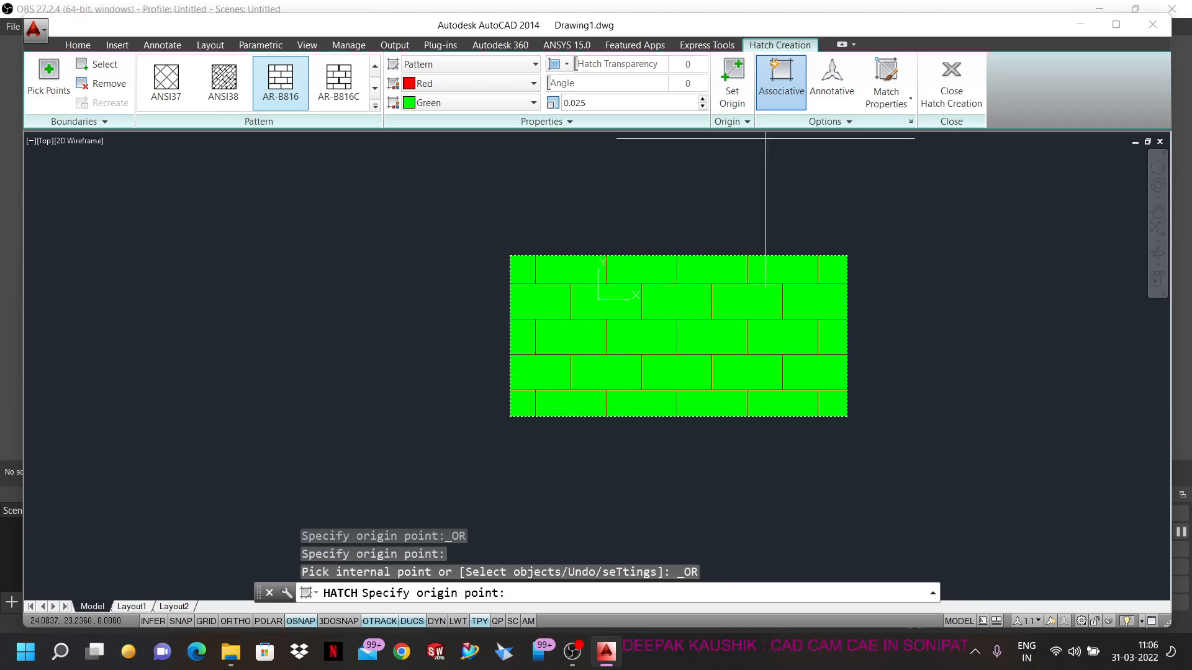
{"action": "key", "text": "F3"}
{"action": "left_click", "coordinate": [789, 342]}
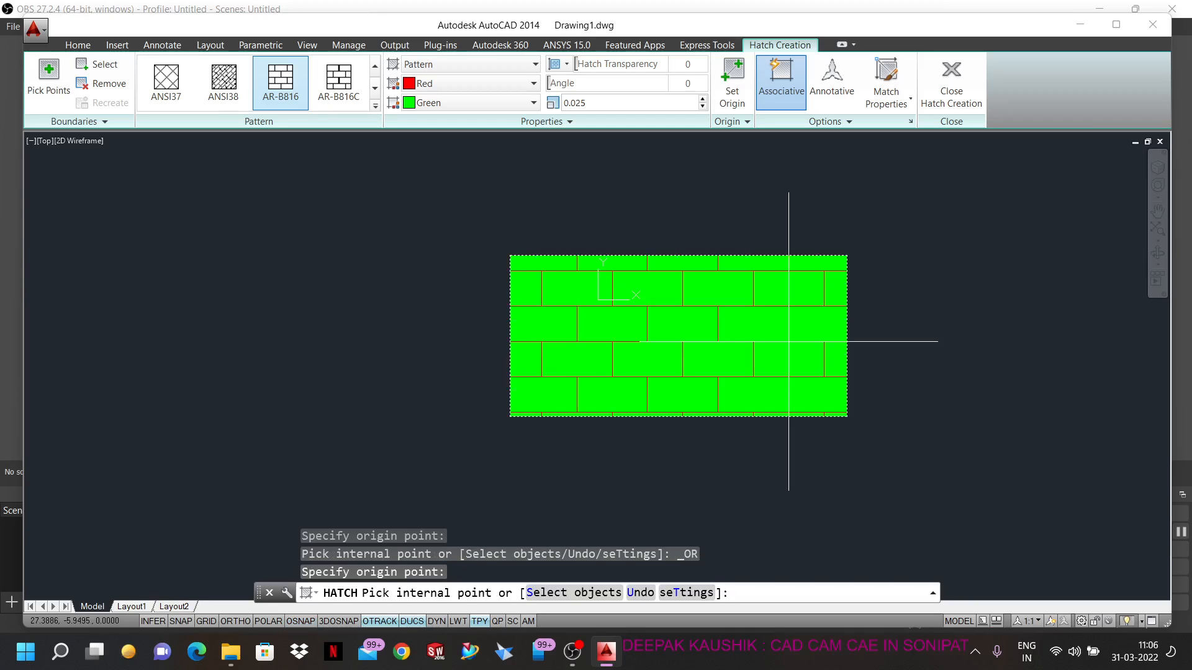
- Choose to store the hatch origin as default and pick a new origin point in the rectangle's lower-left area
{"action": "left_click", "coordinate": [740, 122]}
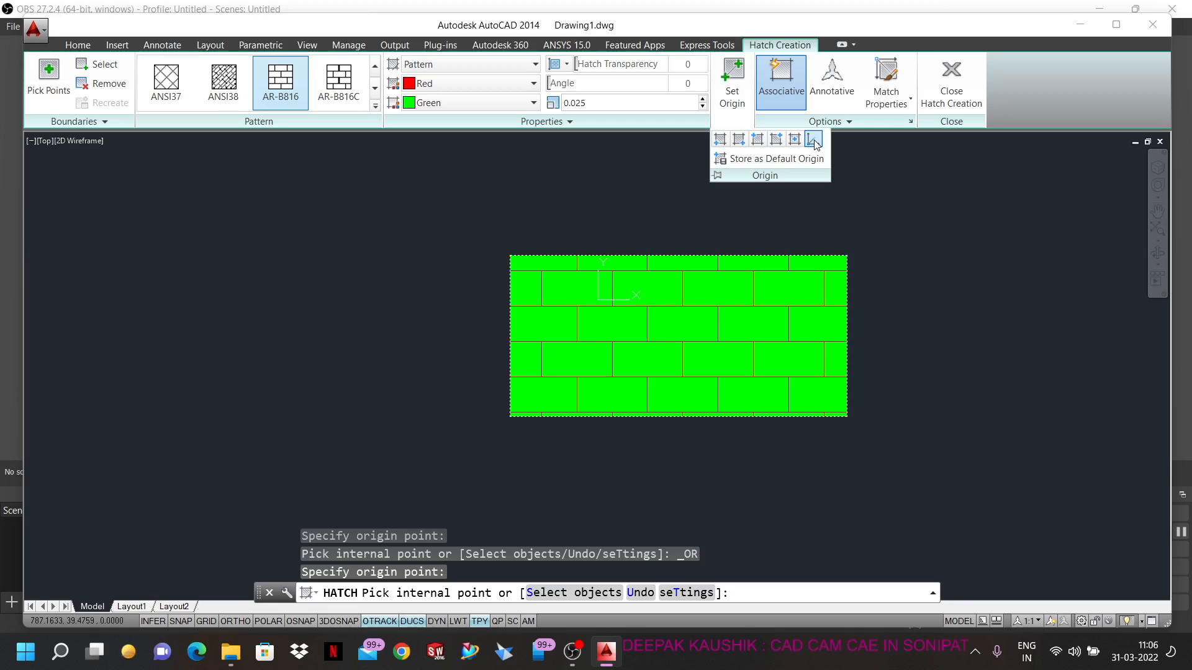
{"action": "left_click", "coordinate": [788, 159]}
{"action": "left_click", "coordinate": [732, 84]}
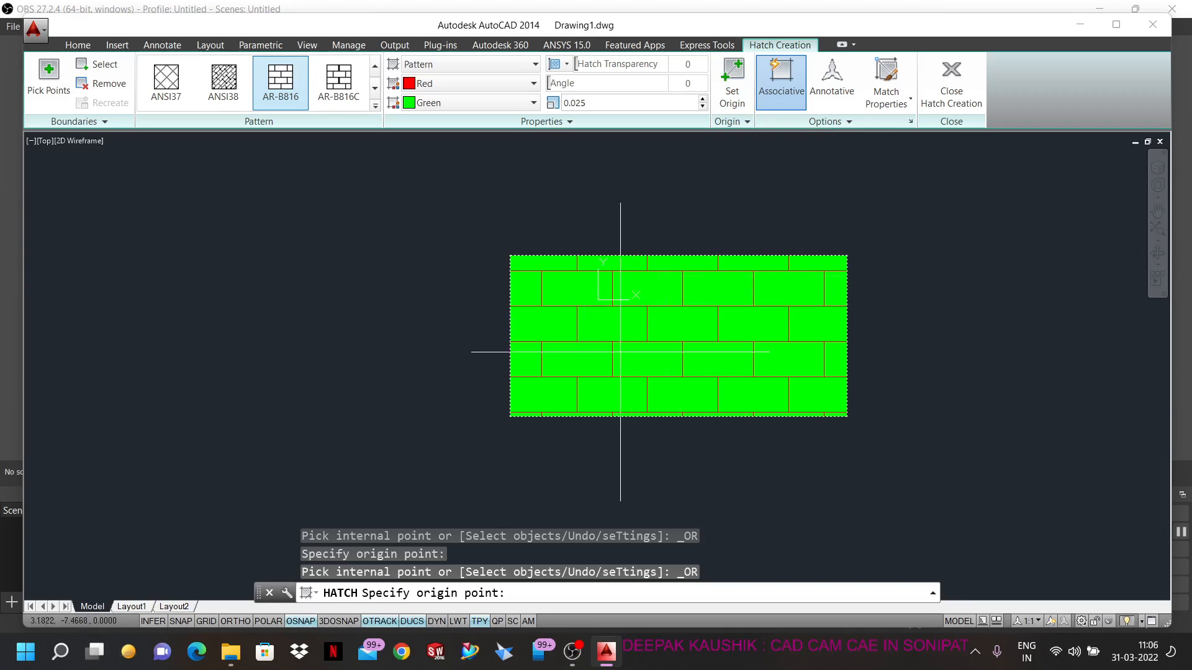
{"action": "left_click", "coordinate": [575, 360]}
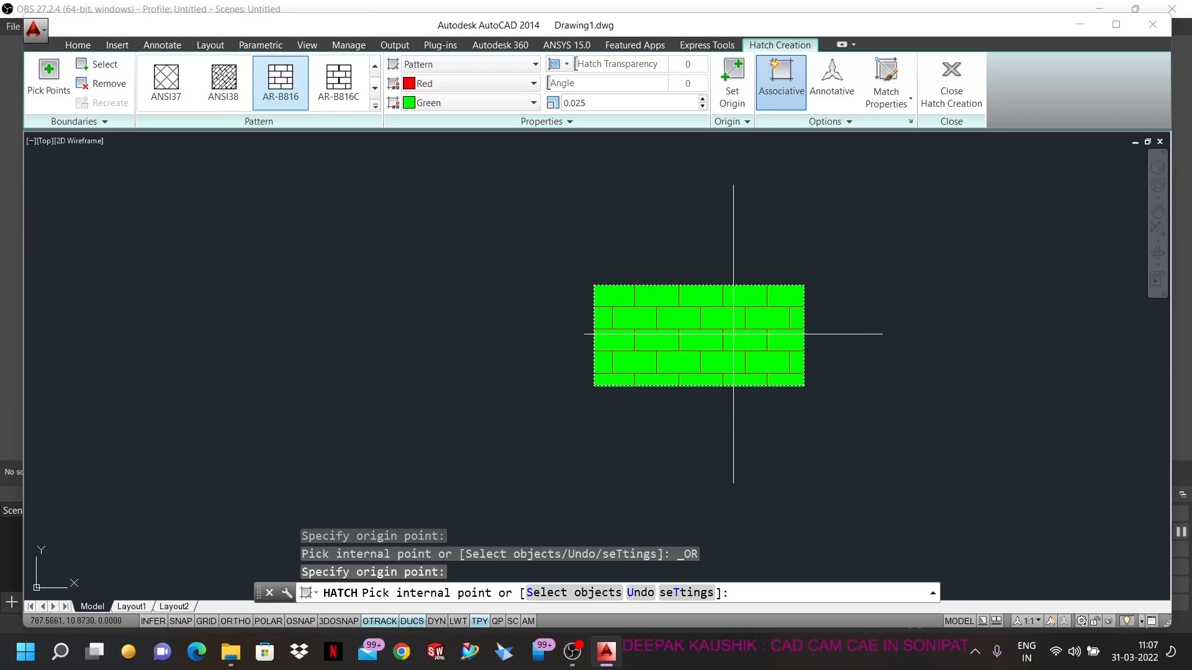
- Inspect the repositioned brick pattern across the rectangle and end the hatch command, keeping the hatch
{"action": "scroll", "coordinate": [620, 330], "scroll_direction": "down", "scroll_amount": 2}
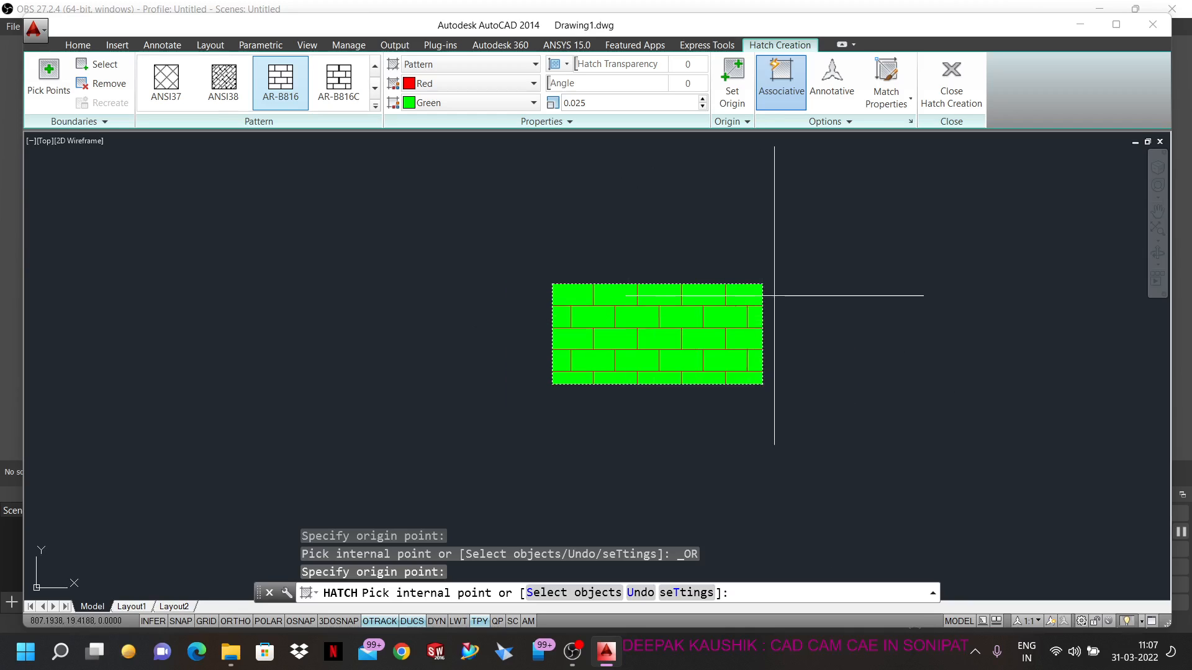
{"action": "scroll", "coordinate": [778, 295], "scroll_direction": "up", "scroll_amount": 2}
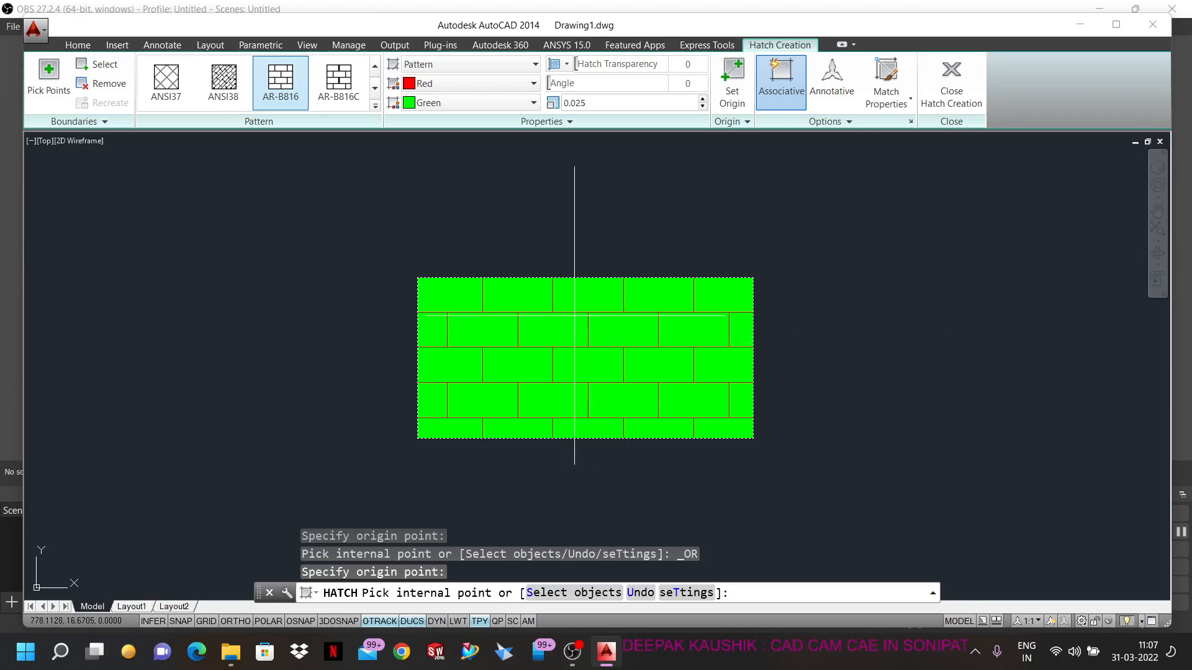
{"action": "scroll", "coordinate": [529, 287], "scroll_direction": "up", "scroll_amount": 2}
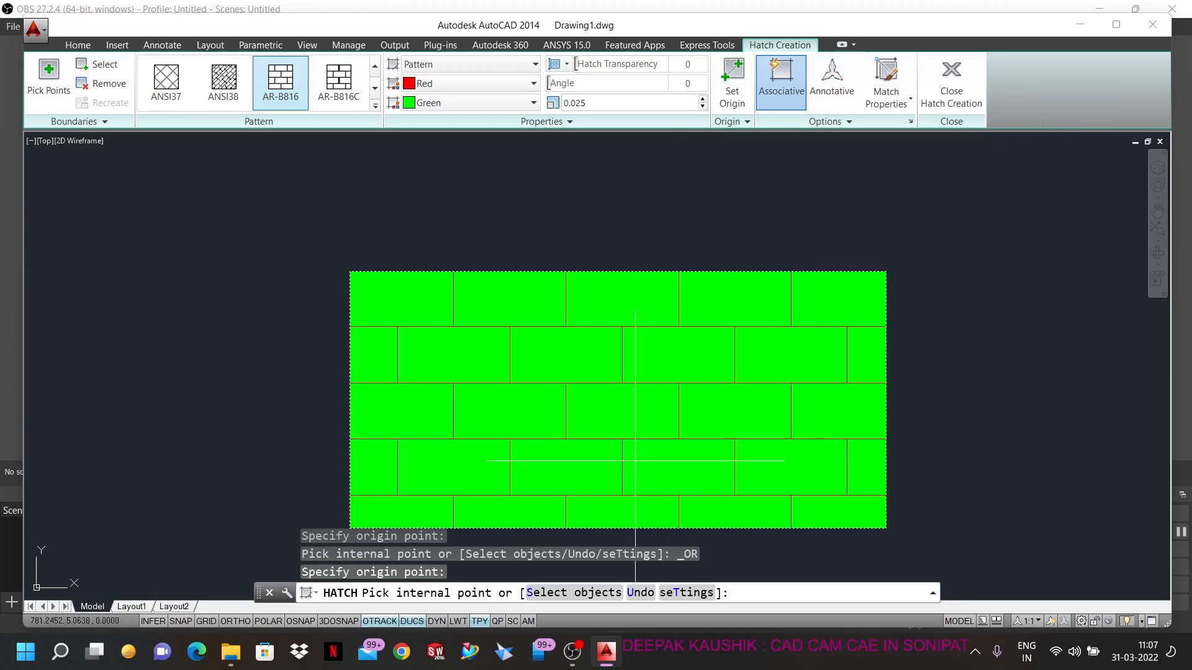
{"action": "scroll", "coordinate": [385, 248], "scroll_direction": "down", "scroll_amount": 4}
{"action": "scroll", "coordinate": [487, 268], "scroll_direction": "up", "scroll_amount": 4}
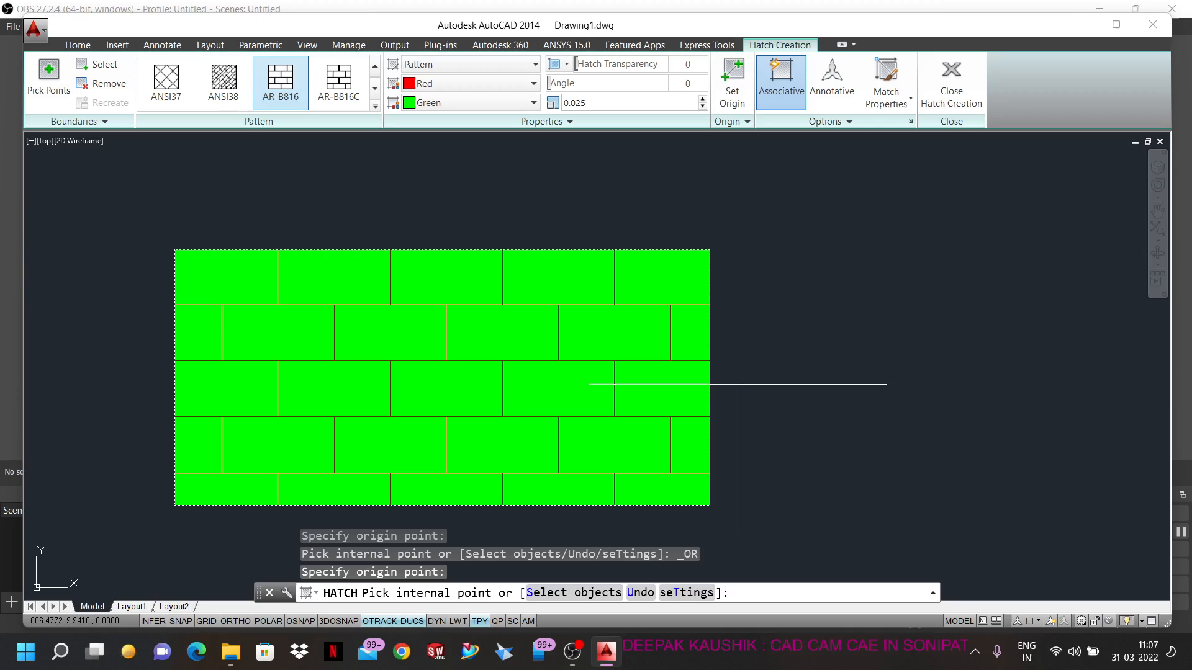
{"action": "scroll", "coordinate": [779, 285], "scroll_direction": "down", "scroll_amount": 2}
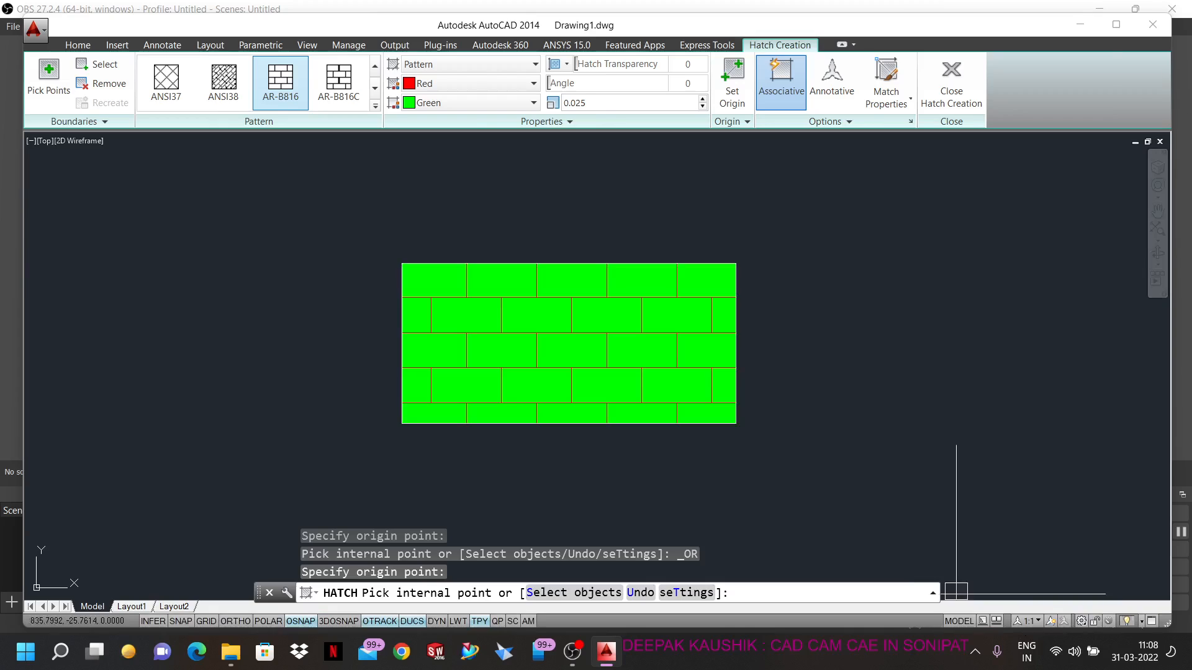
{"action": "key", "text": "Escape"}
{"action": "key", "text": "Escape"}
{"action": "key", "text": "Escape"}
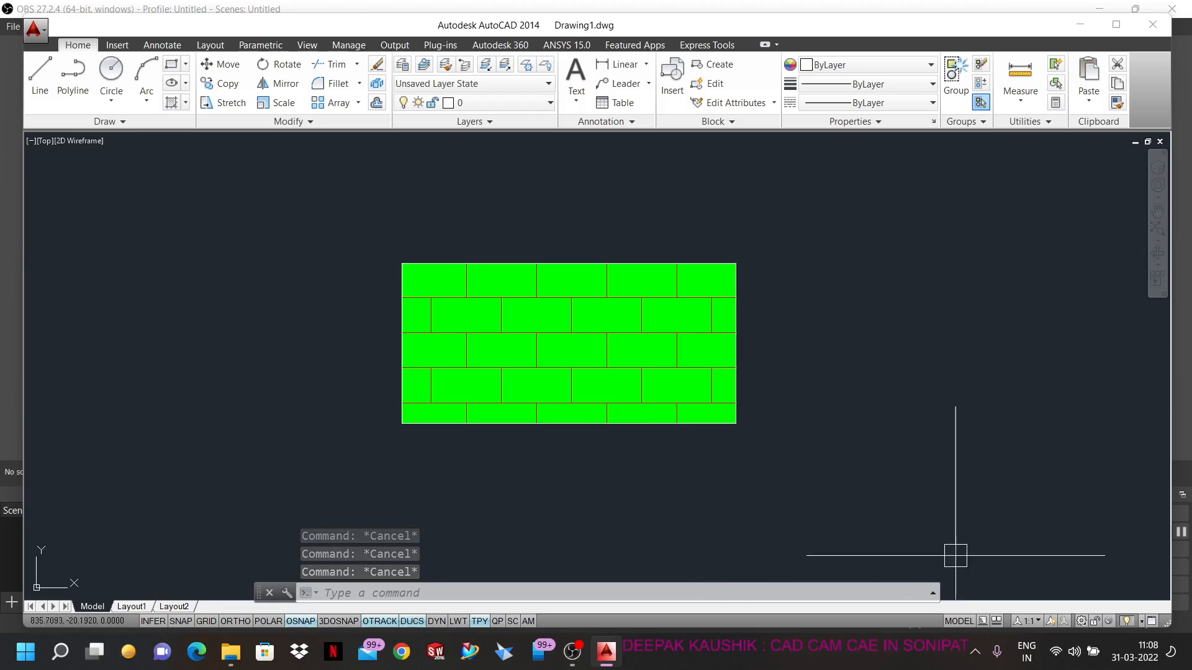
- Try the annotation scales 1:2, 1:10, 1:40 and 1:100 on the drawing with the finished brick hatch
{"action": "left_click", "coordinate": [1034, 623]}
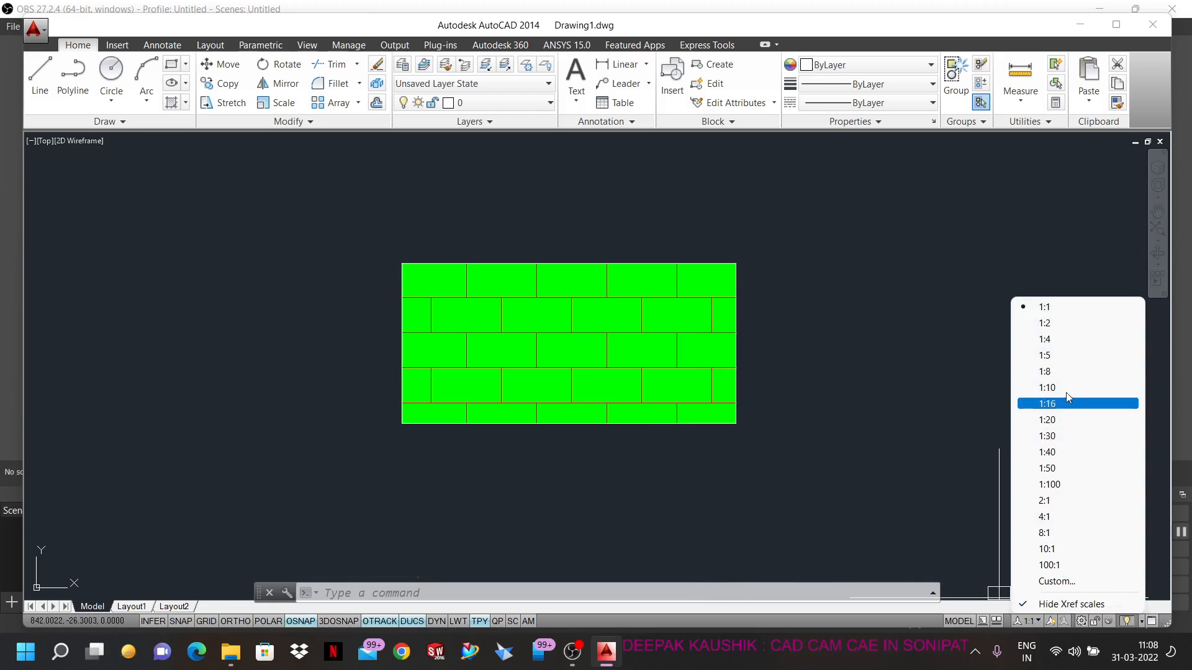
{"action": "left_click", "coordinate": [1065, 325]}
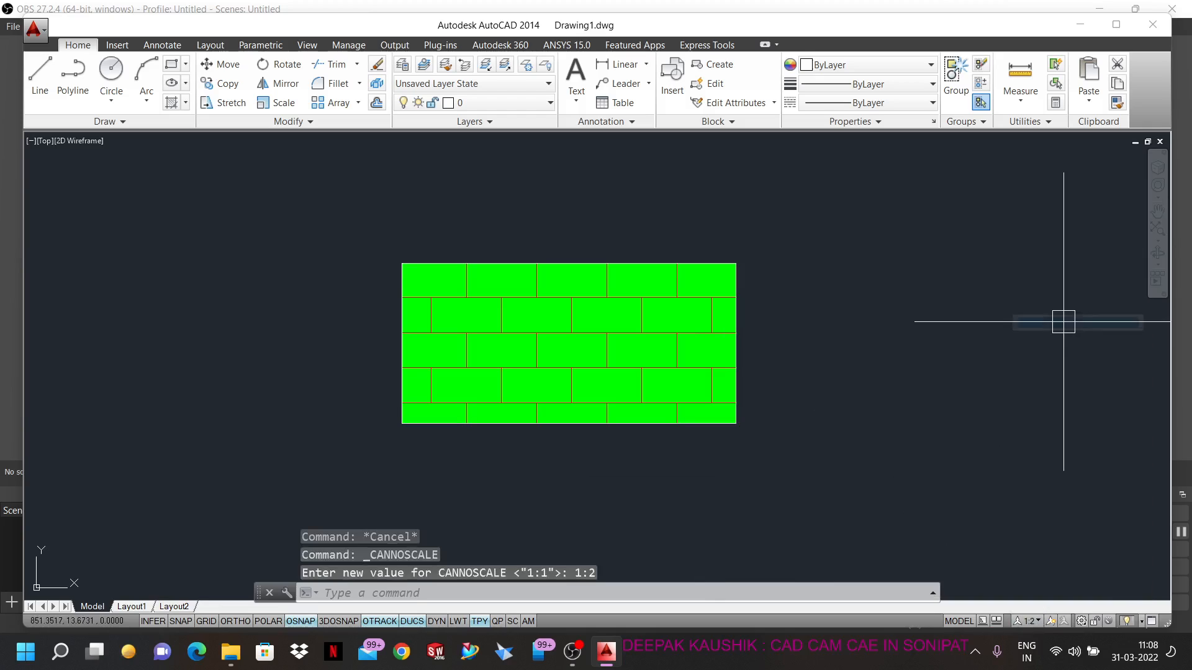
{"action": "left_click", "coordinate": [1040, 622]}
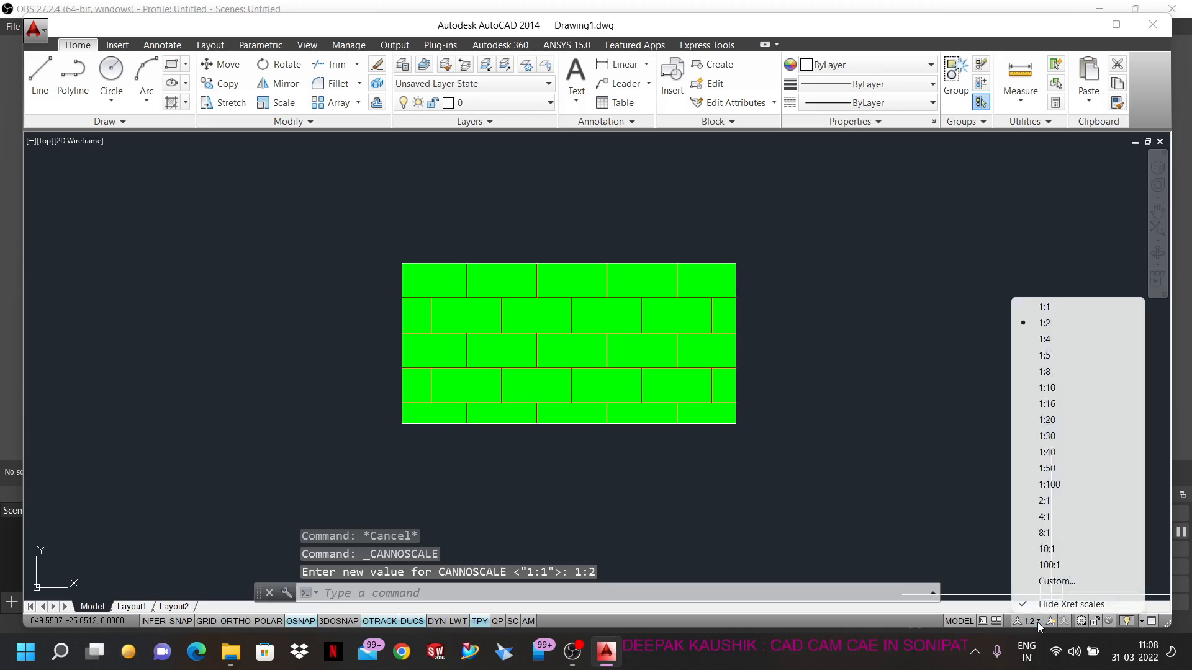
{"action": "left_click", "coordinate": [1049, 388]}
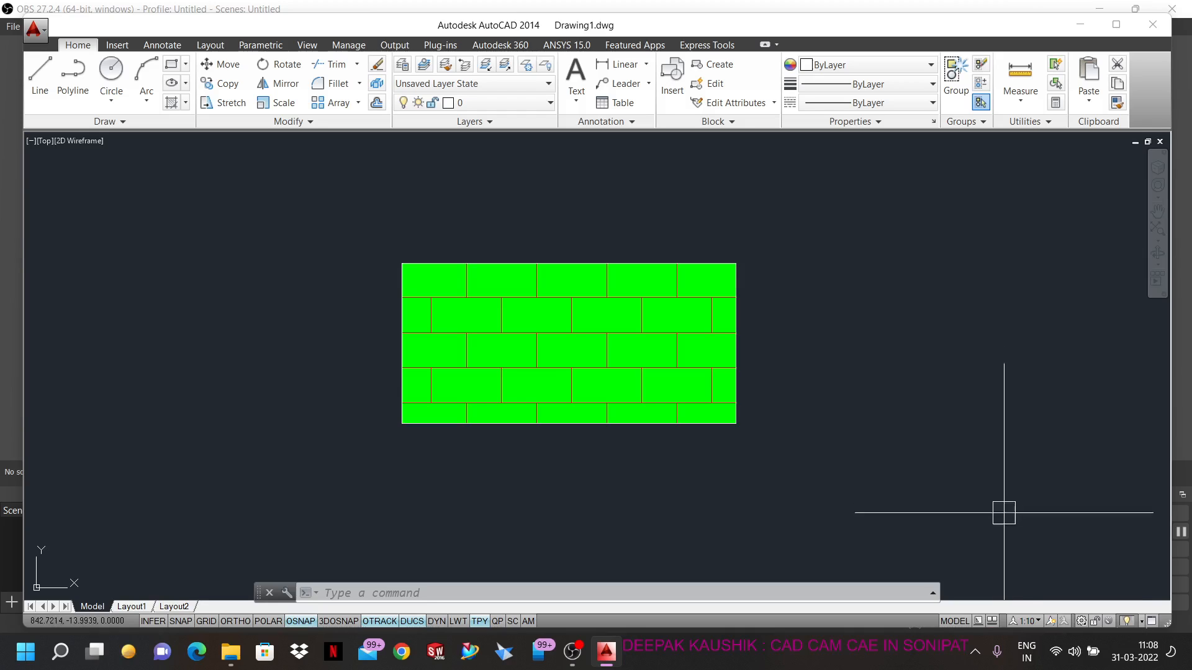
{"action": "left_click", "coordinate": [1037, 622]}
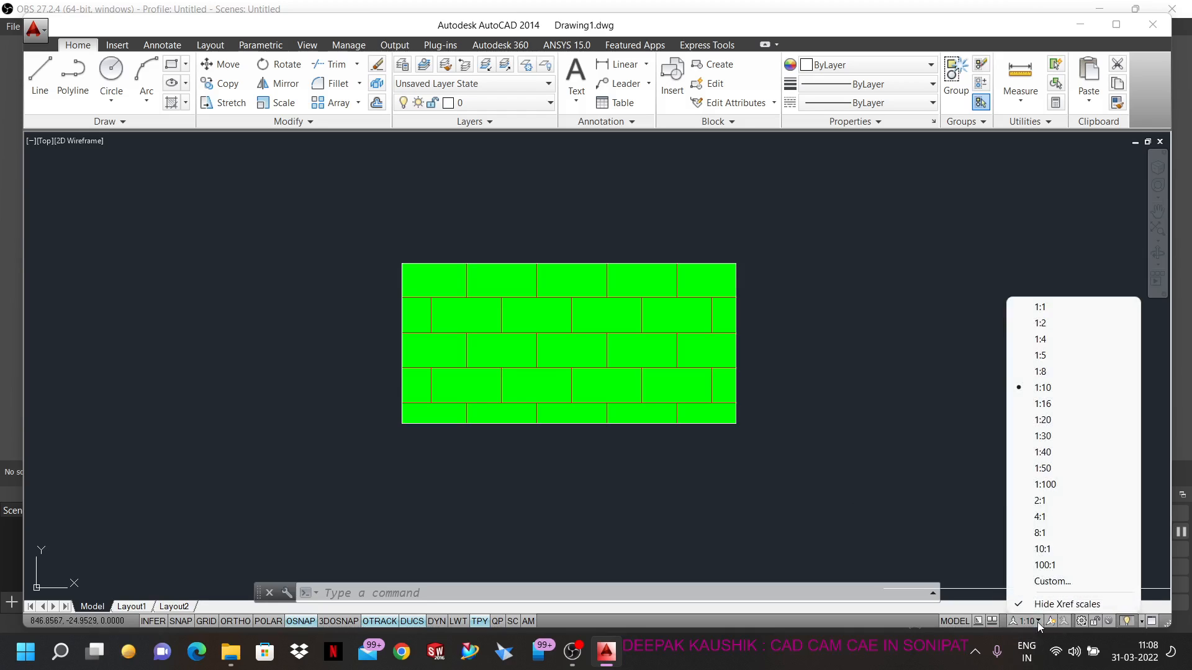
{"action": "left_click", "coordinate": [1038, 449]}
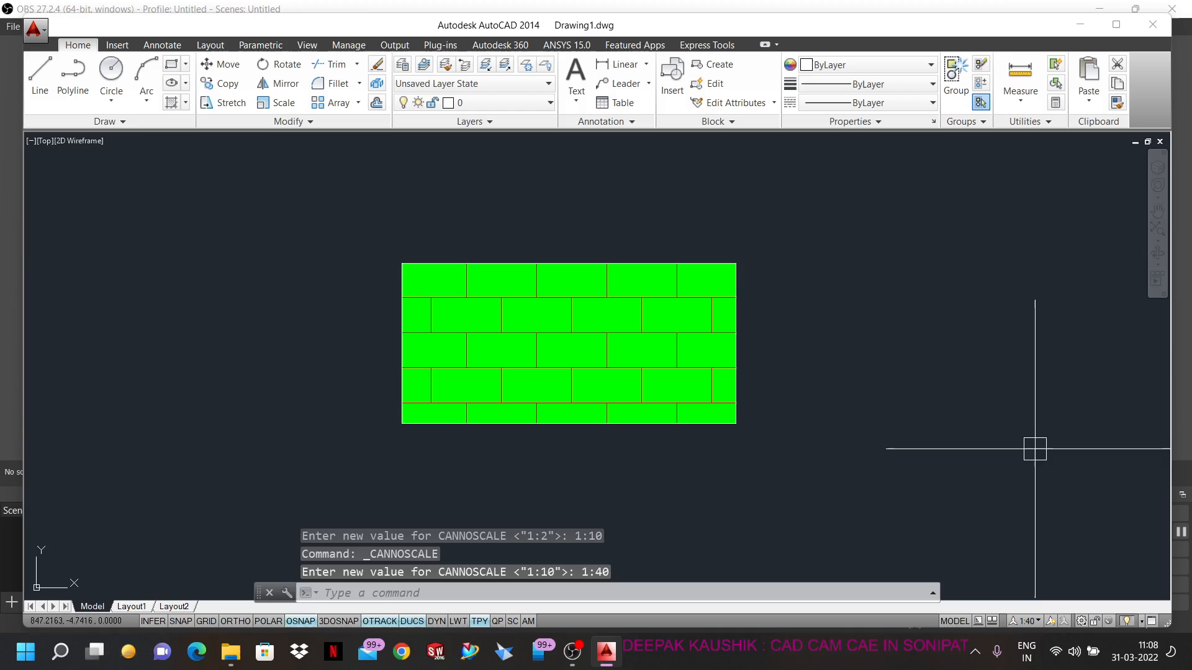
{"action": "left_click", "coordinate": [1034, 621]}
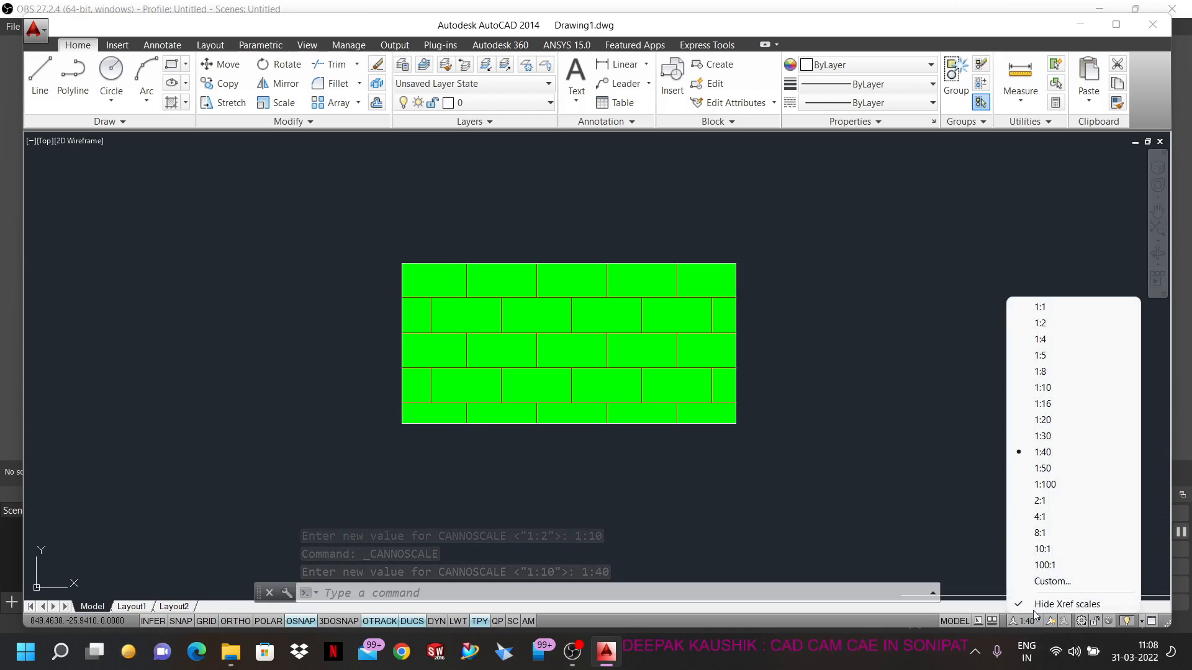
{"action": "left_click", "coordinate": [1061, 485]}
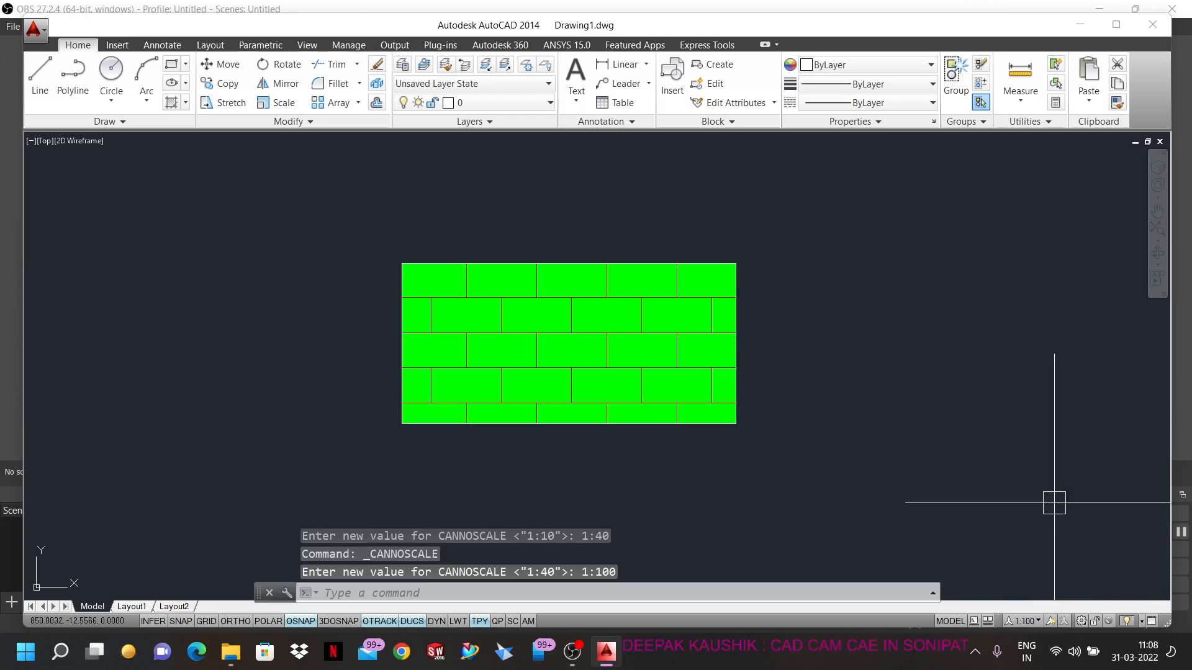
- Draw an empty rectangle of similar size beside the hatched one and set the annotation scale to 1:1
{"action": "scroll", "coordinate": [540, 317], "scroll_direction": "down", "scroll_amount": 2}
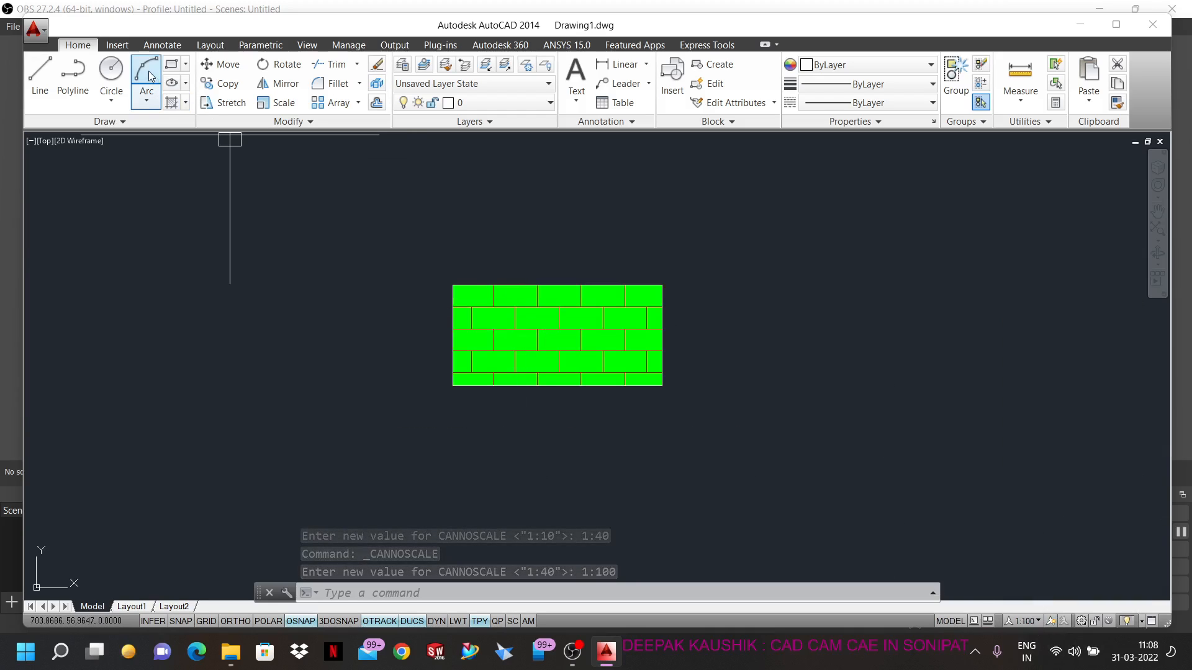
{"action": "left_click", "coordinate": [171, 64]}
{"action": "left_click", "coordinate": [756, 285]}
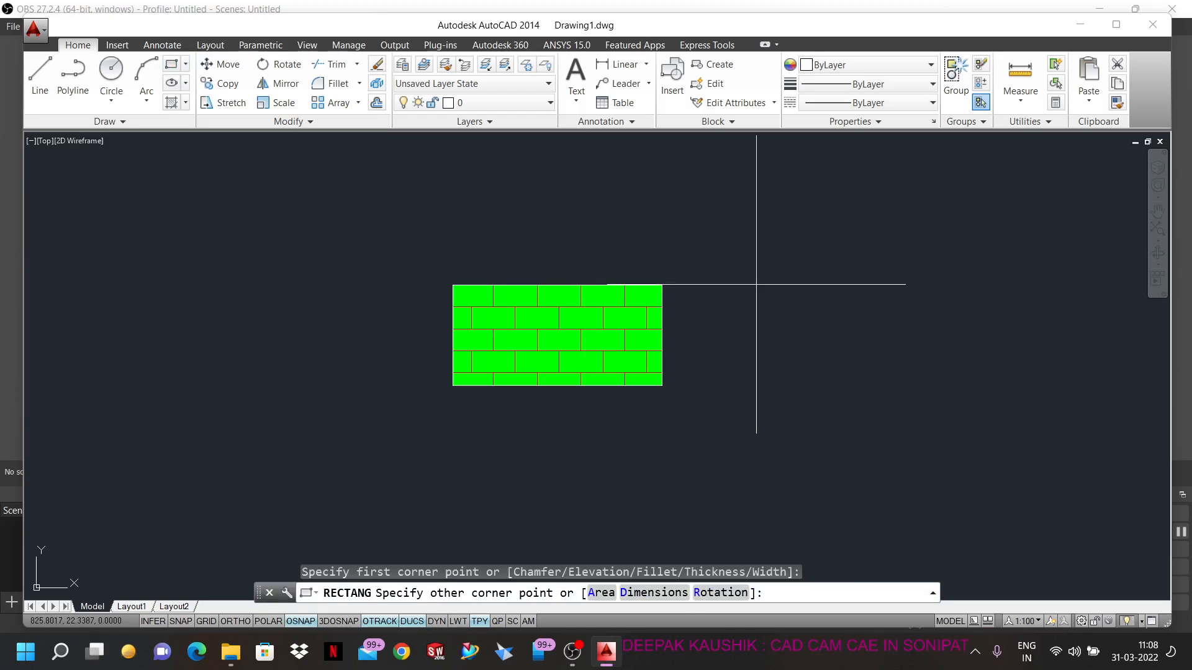
{"action": "left_click", "coordinate": [978, 412]}
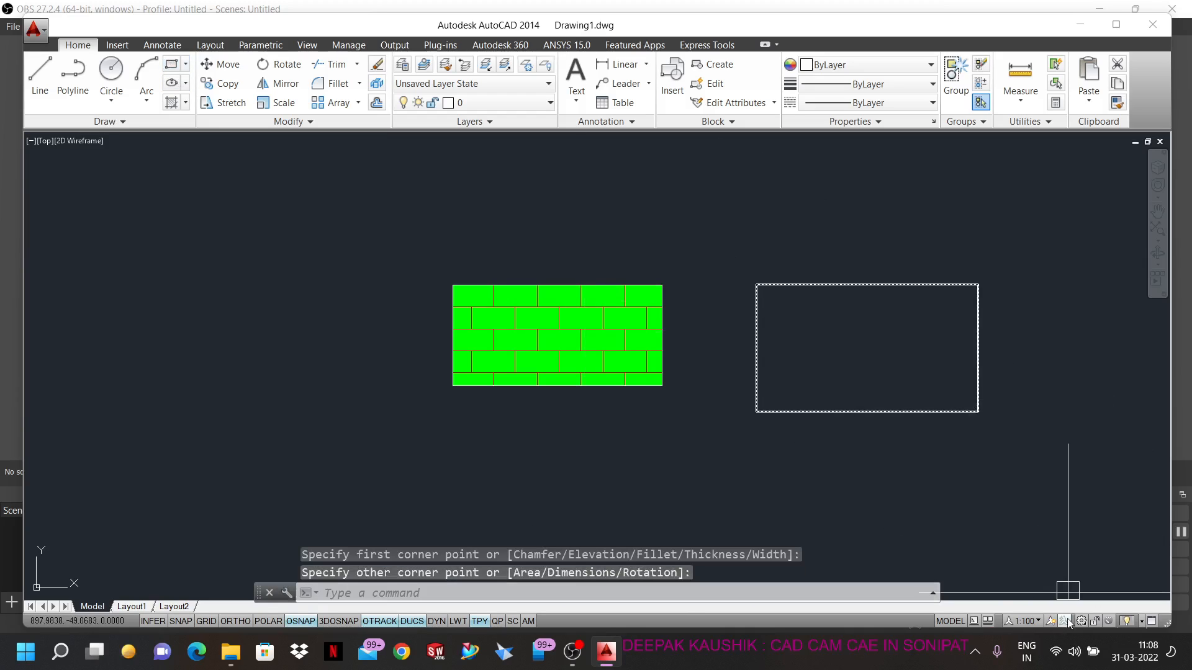
{"action": "left_click", "coordinate": [1030, 622]}
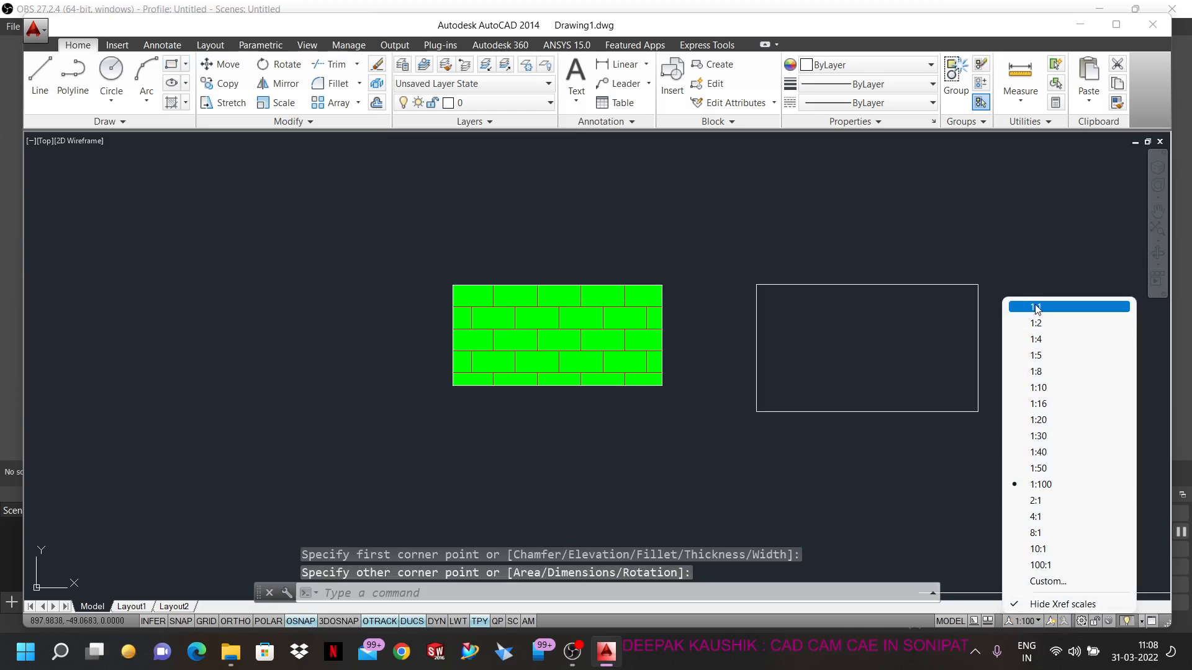
{"action": "left_click", "coordinate": [1024, 308]}
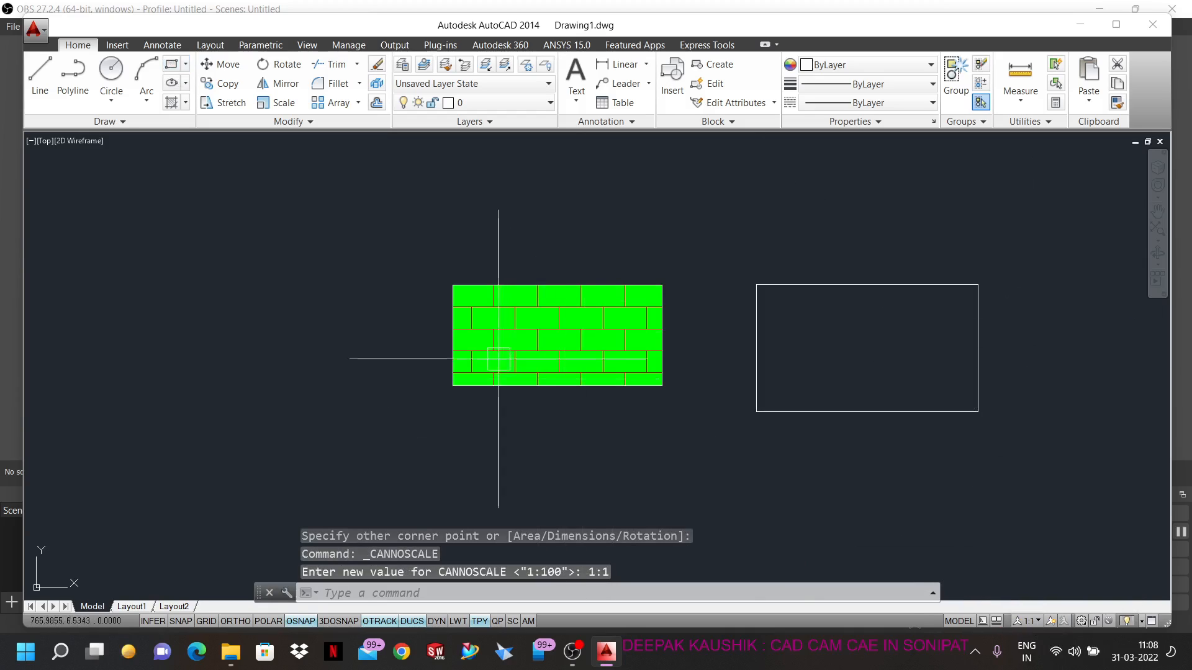
- Hatch the empty rectangle by matching properties from the green brick hatch, using the current origin
{"action": "left_click", "coordinate": [173, 103]}
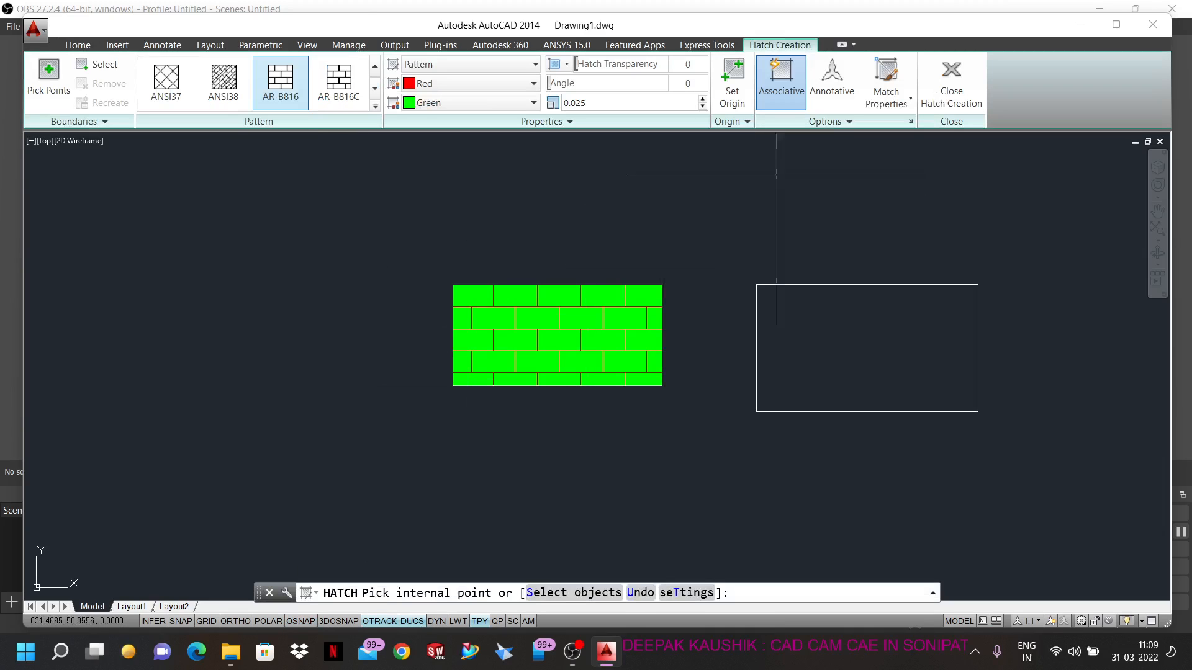
{"action": "left_click", "coordinate": [882, 106]}
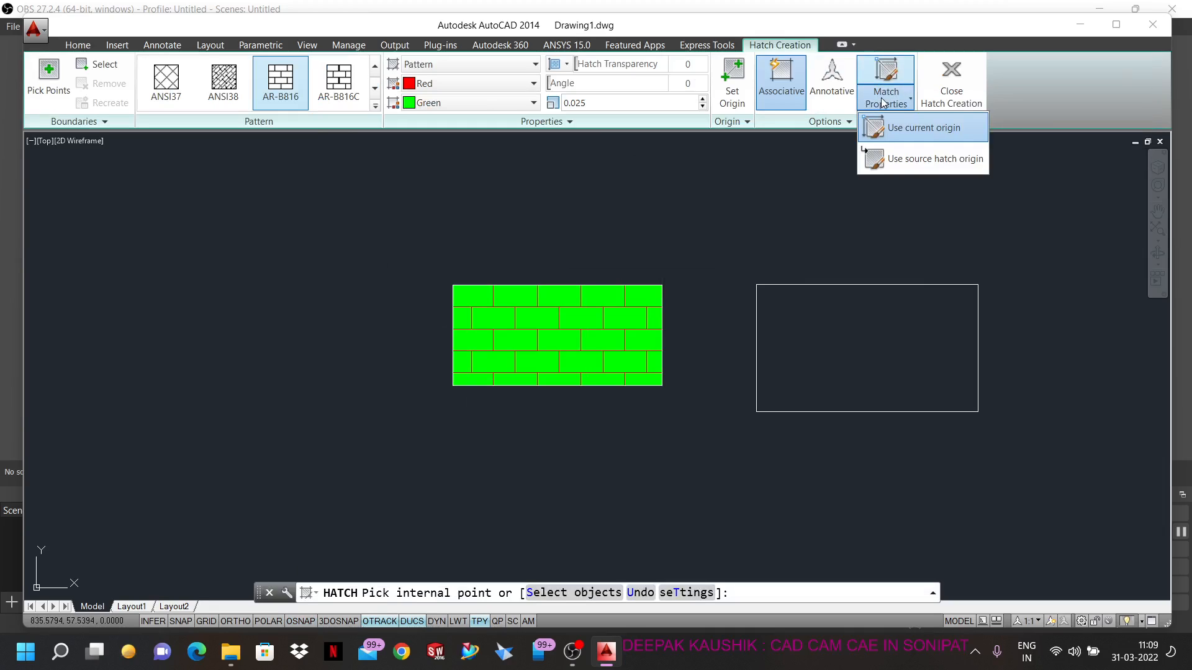
{"action": "left_click", "coordinate": [882, 103]}
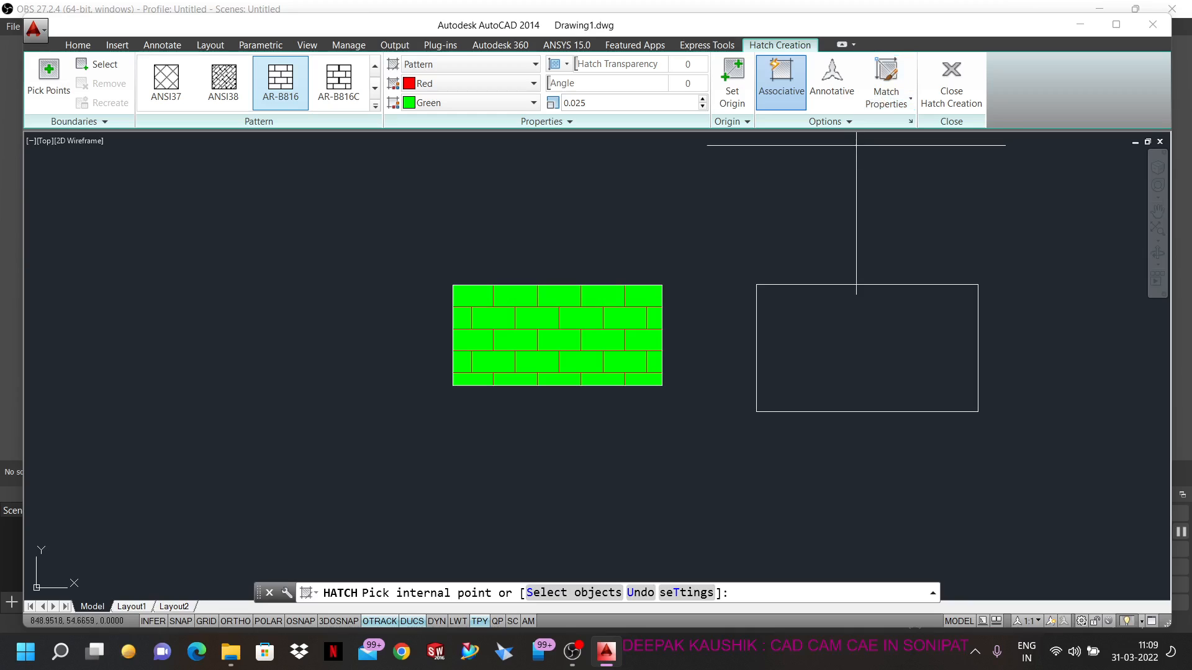
{"action": "left_click", "coordinate": [887, 71]}
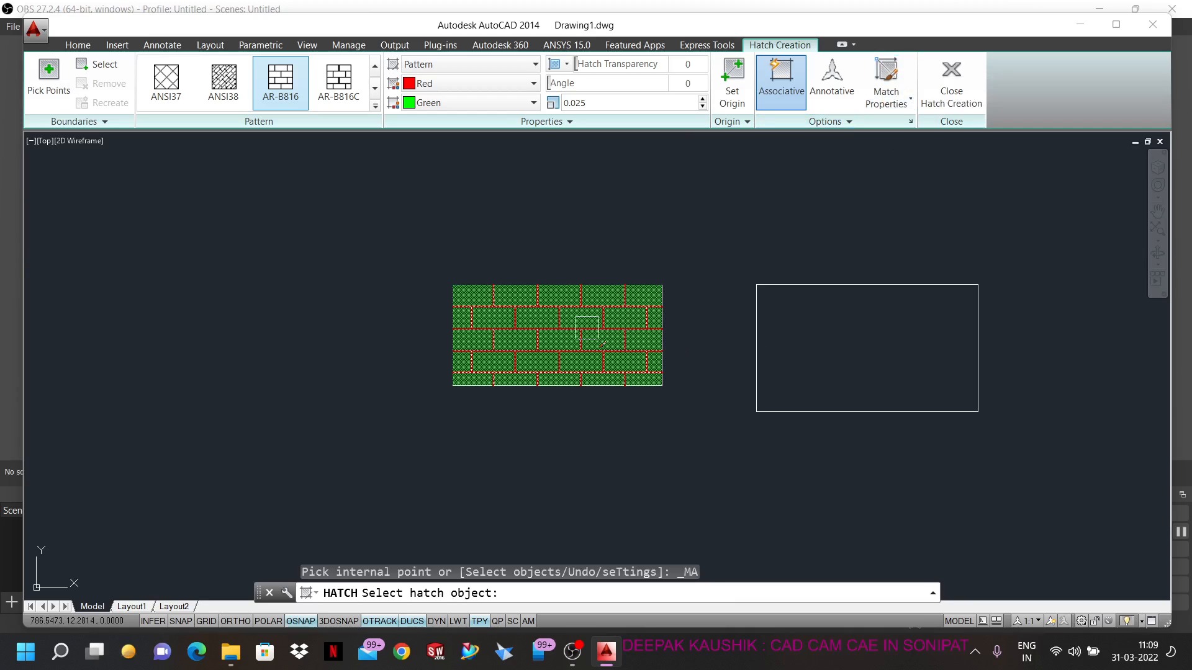
{"action": "left_click", "coordinate": [587, 328]}
{"action": "left_click", "coordinate": [879, 333]}
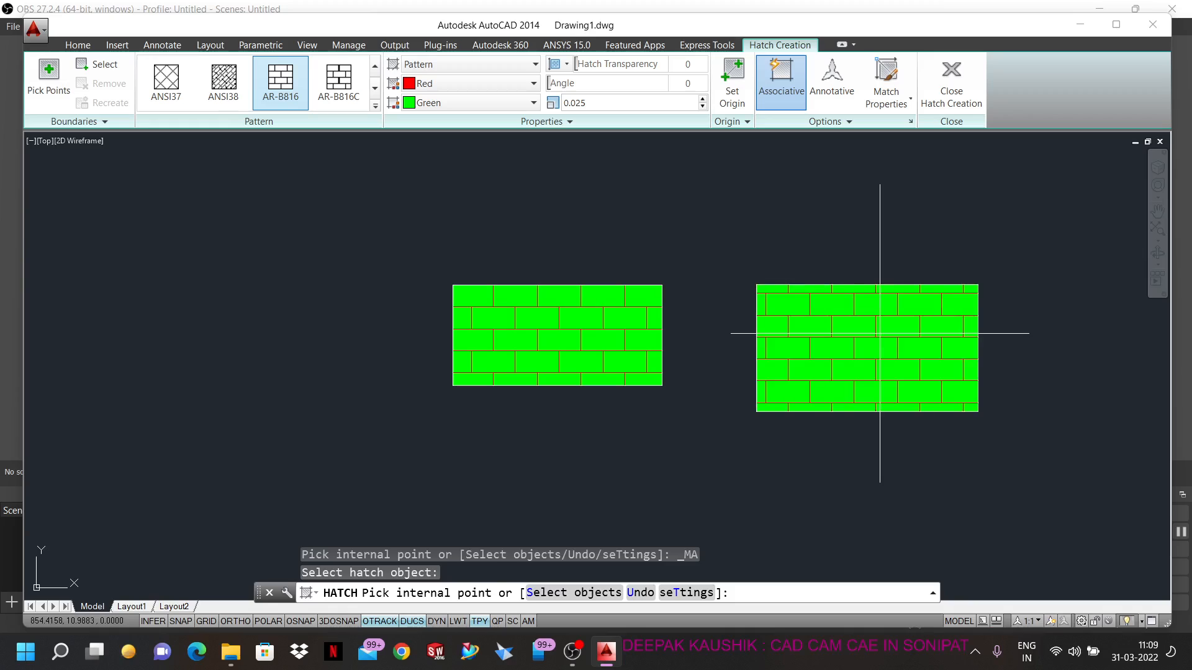
{"action": "left_click", "coordinate": [880, 334]}
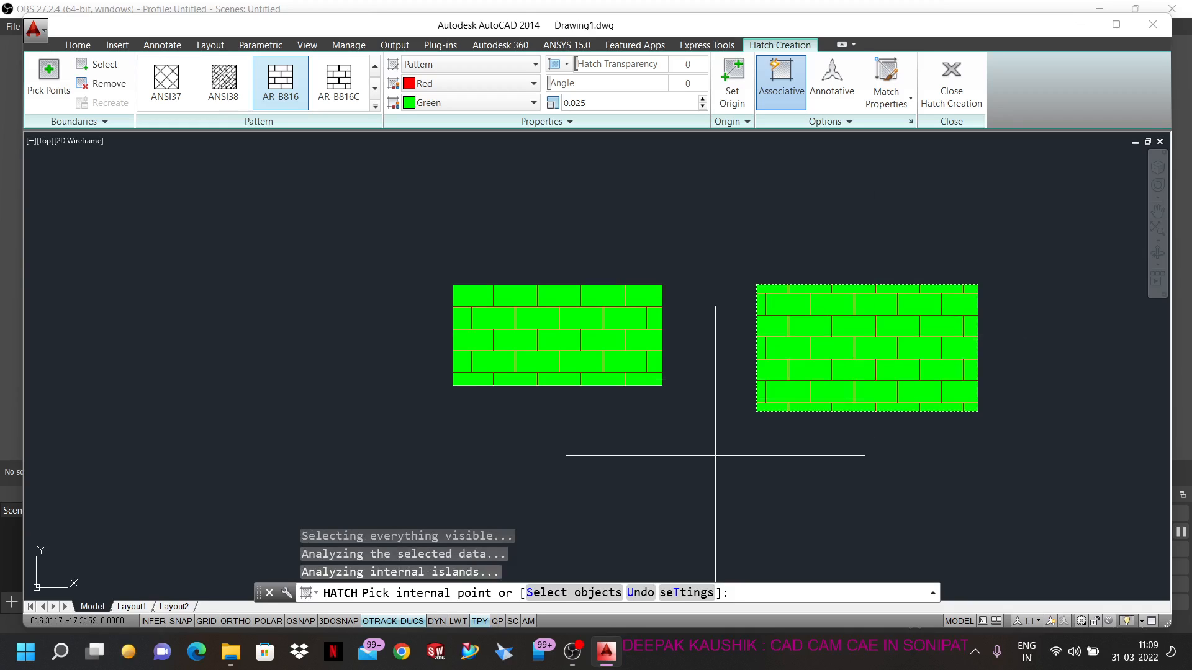
- Match the new hatch to the original brick hatch again, this time using the source hatch origin
{"action": "left_click", "coordinate": [900, 106]}
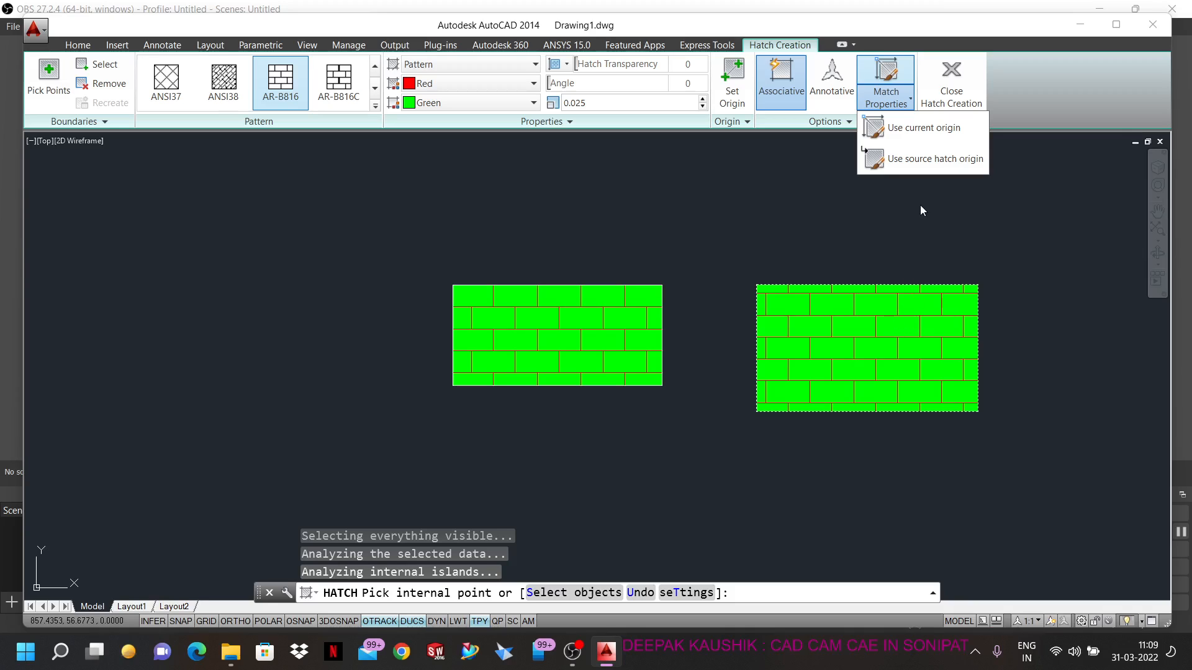
{"action": "left_click", "coordinate": [922, 162]}
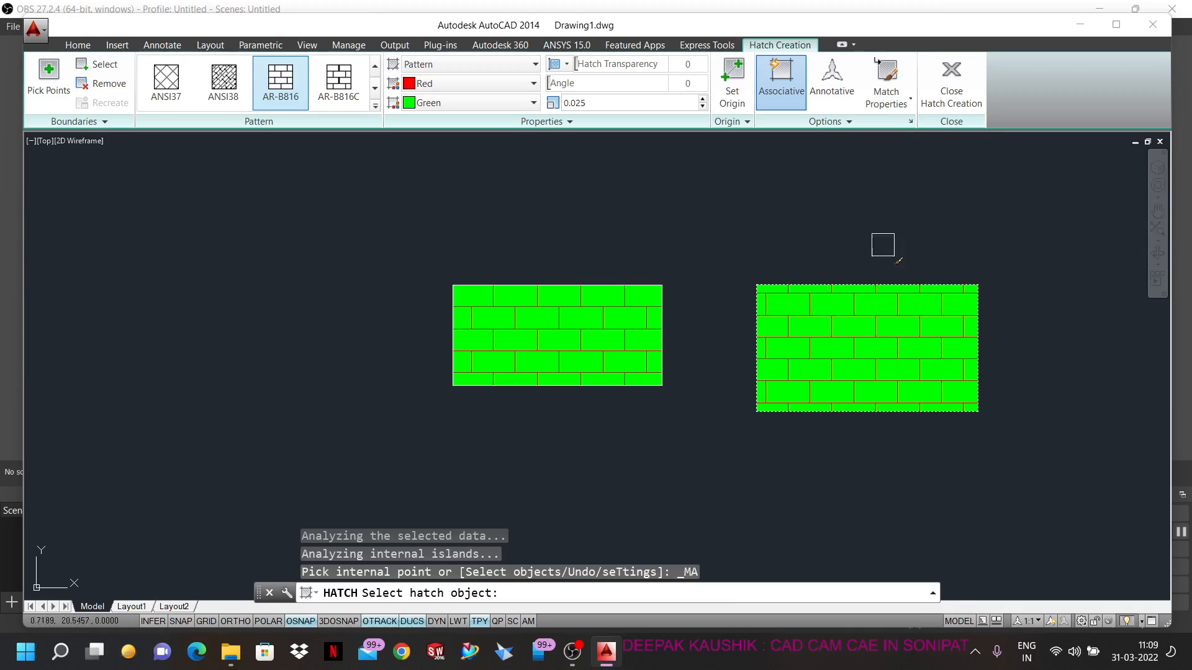
{"action": "left_click", "coordinate": [540, 332]}
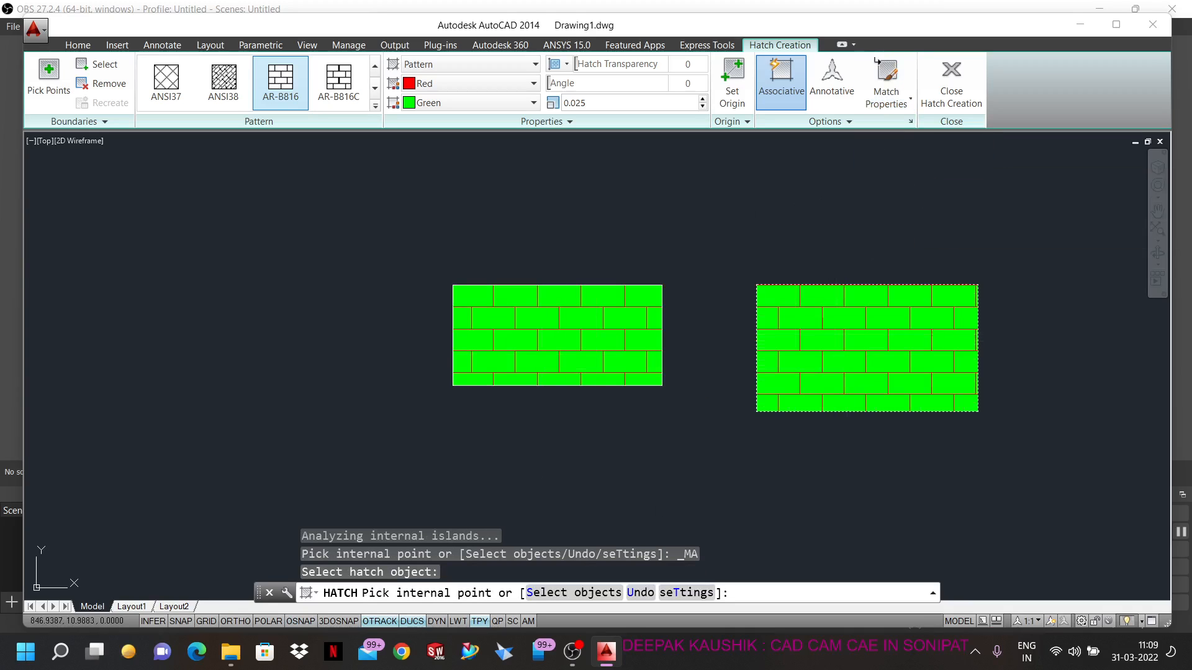
{"action": "left_click", "coordinate": [829, 402]}
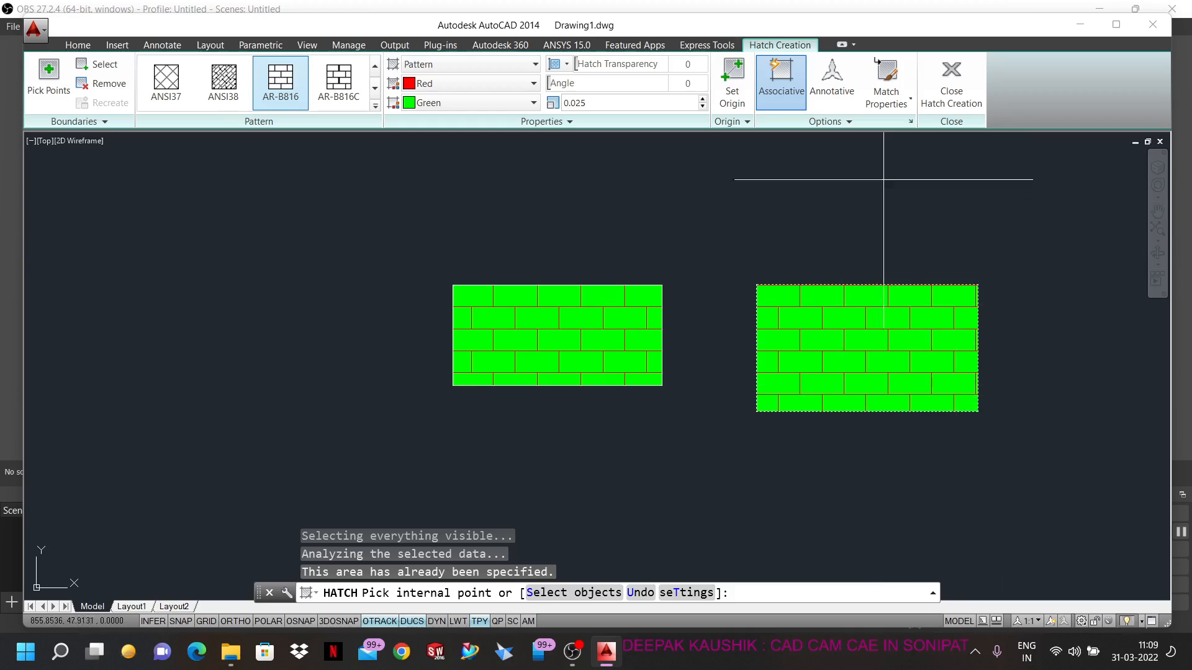
- Make the new rectangle's brick hatch annotative and finish the hatch
{"action": "left_click", "coordinate": [894, 107]}
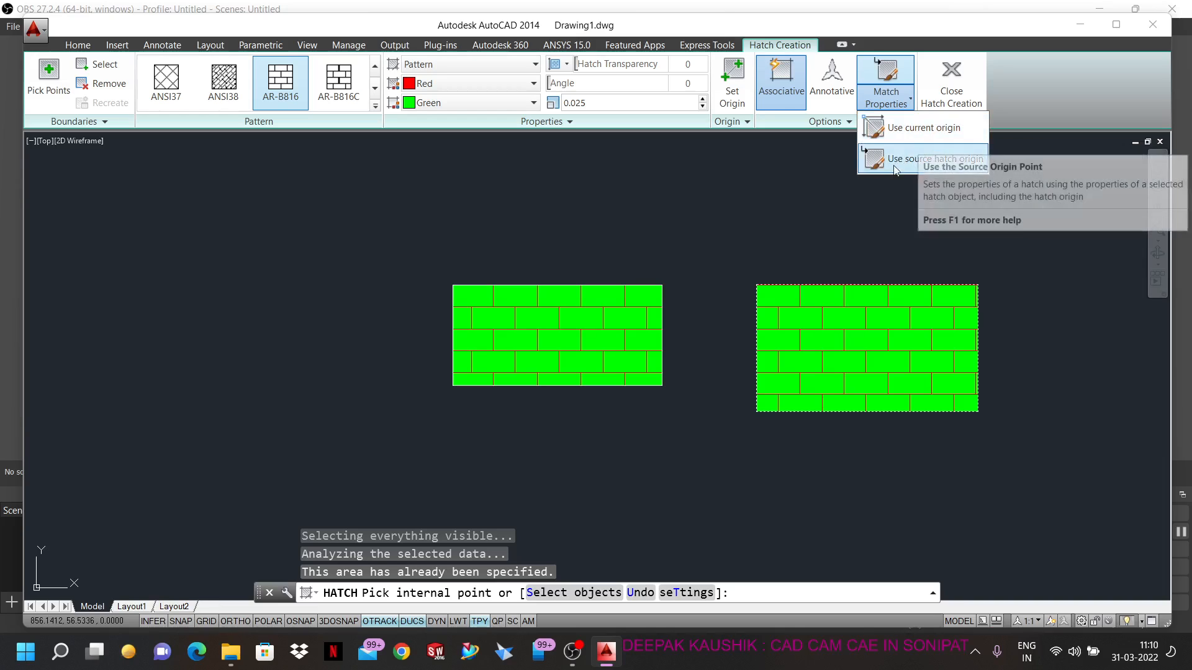
{"action": "left_click", "coordinate": [834, 76]}
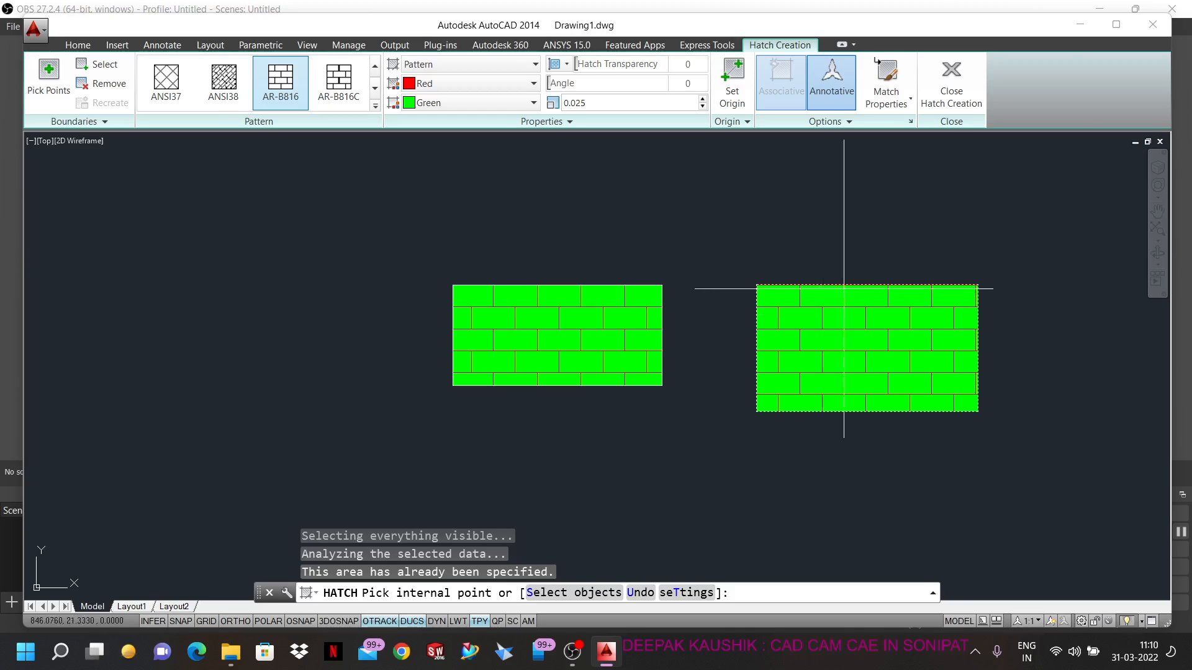
{"action": "left_click", "coordinate": [966, 70]}
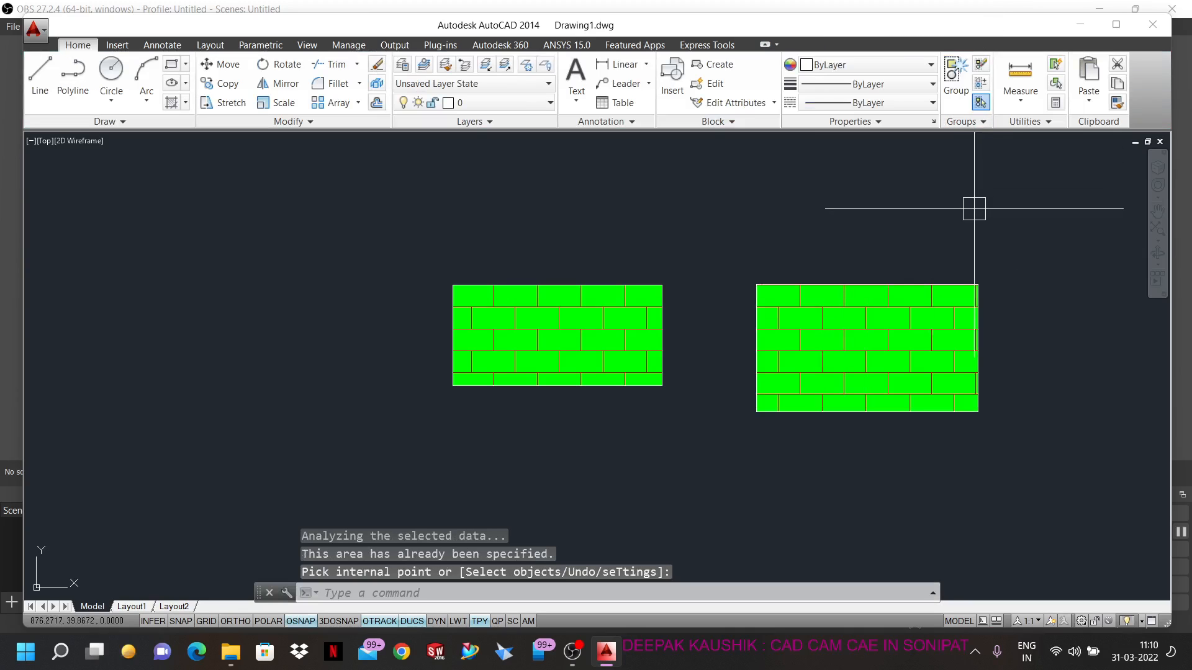
- Try the annotation scales 1:4 and 1:20 on the drawing with the annotative brick hatch
{"action": "left_click", "coordinate": [1033, 623]}
{"action": "left_click", "coordinate": [1058, 339]}
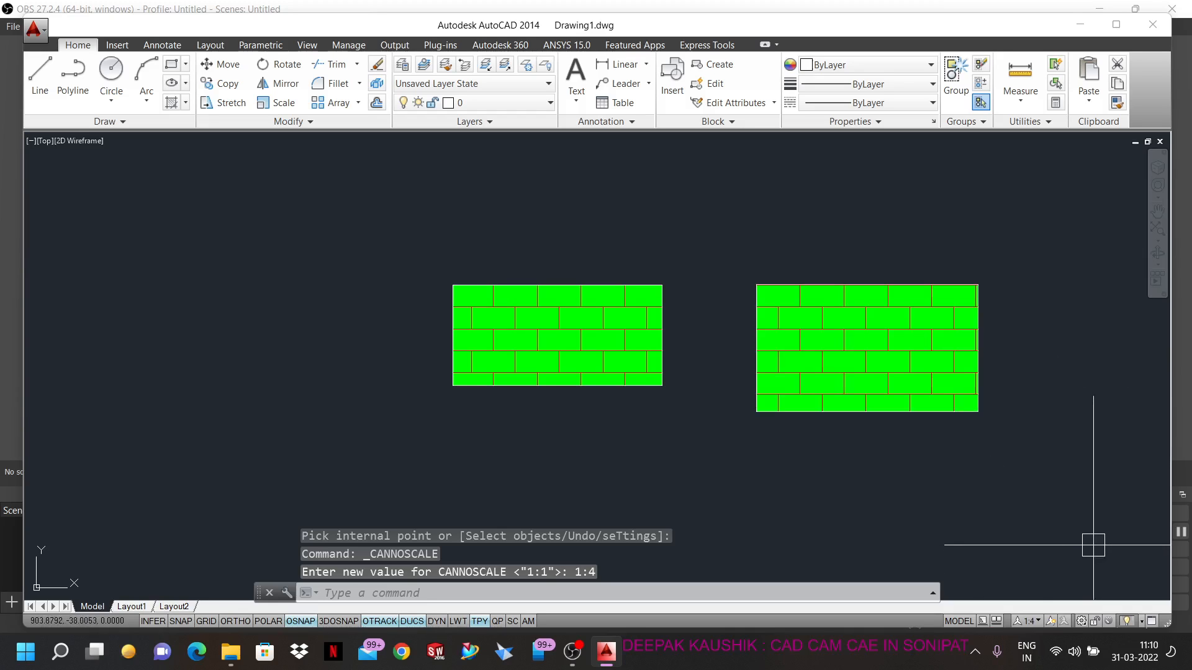
{"action": "left_click", "coordinate": [1031, 622]}
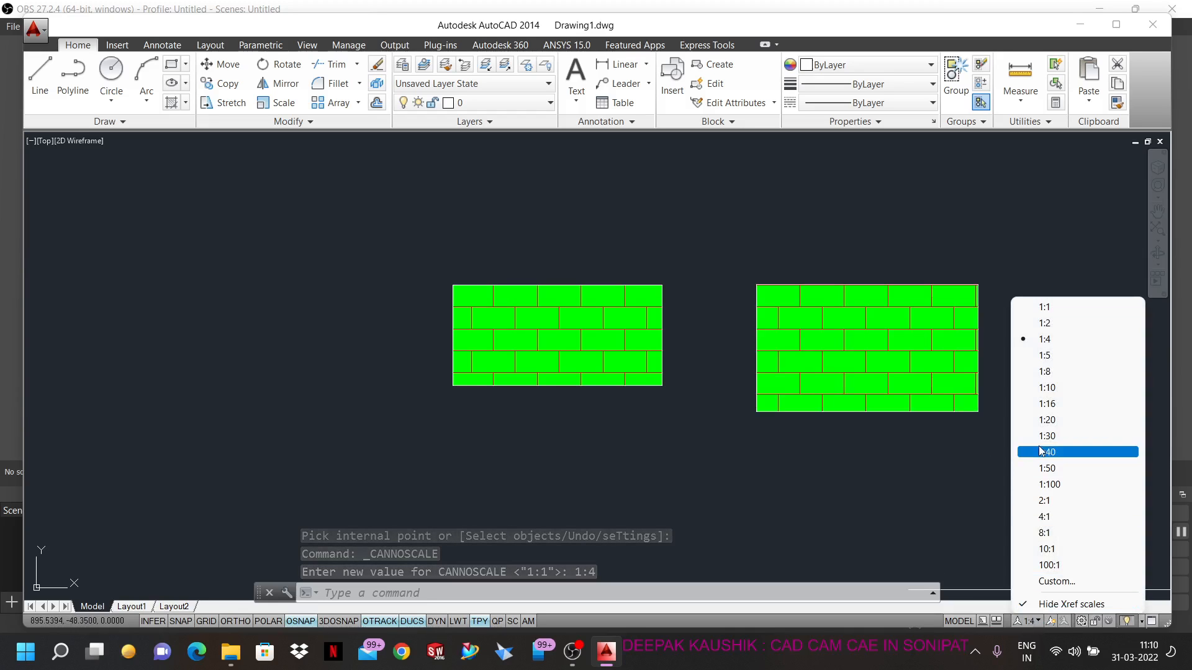
{"action": "left_click", "coordinate": [1045, 420]}
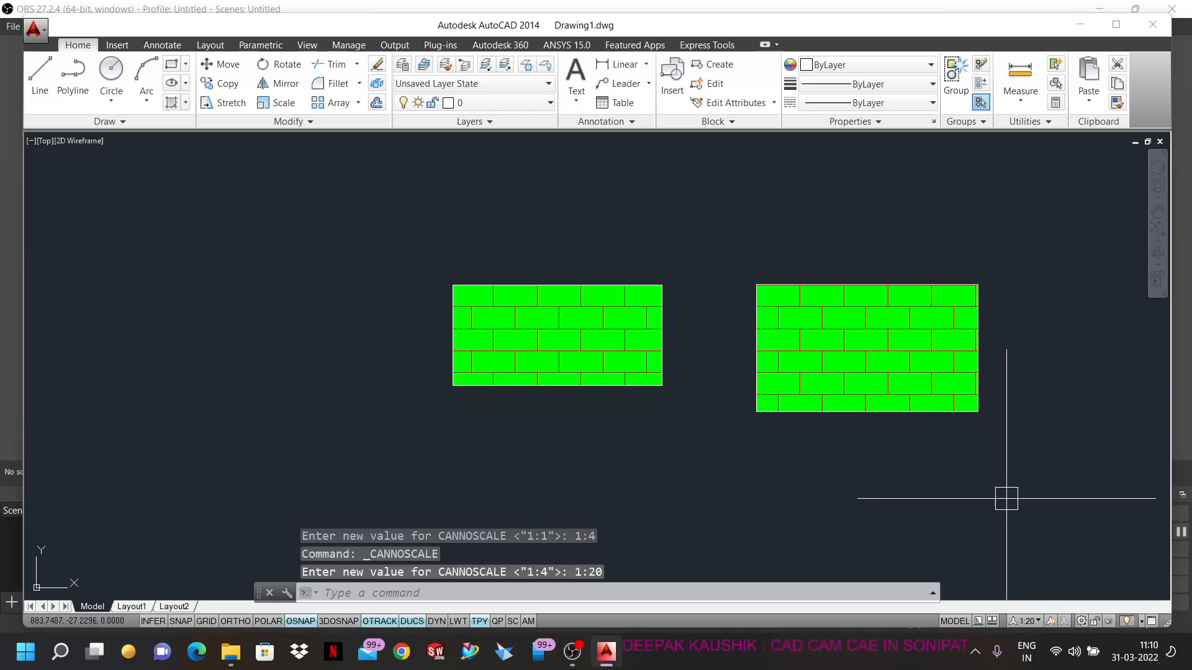
{"action": "key", "text": "Escape"}
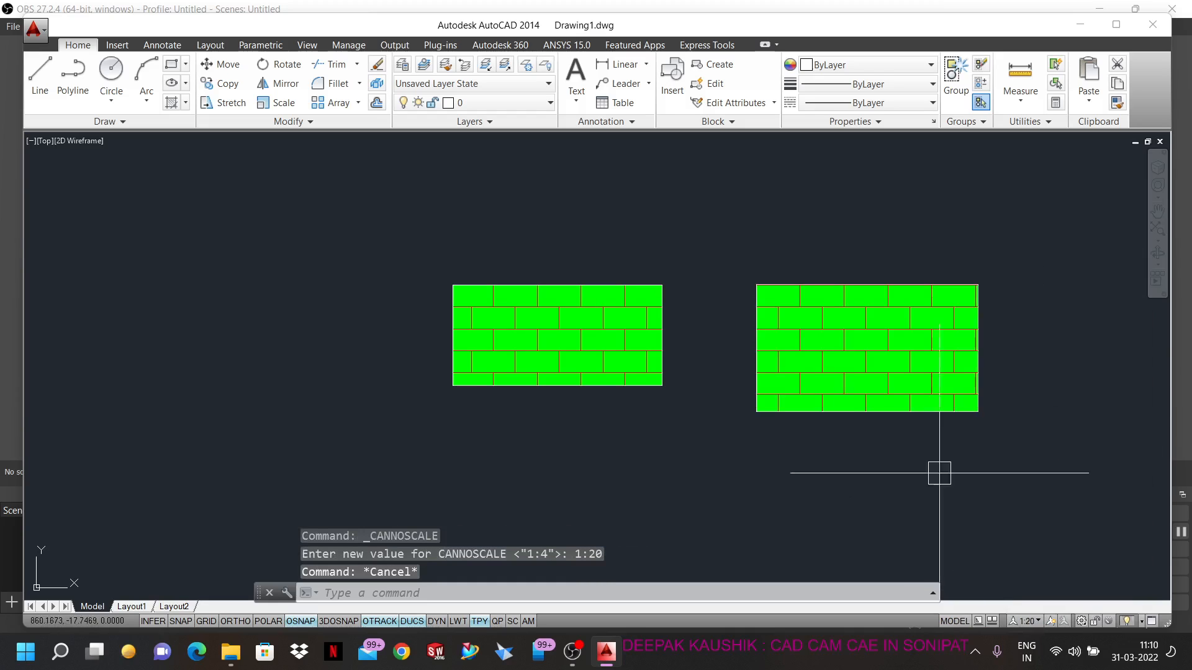
- Erase the second rectangle together with its annotative brick hatch
{"action": "left_click", "coordinate": [719, 233]}
{"action": "left_click", "coordinate": [1018, 471]}
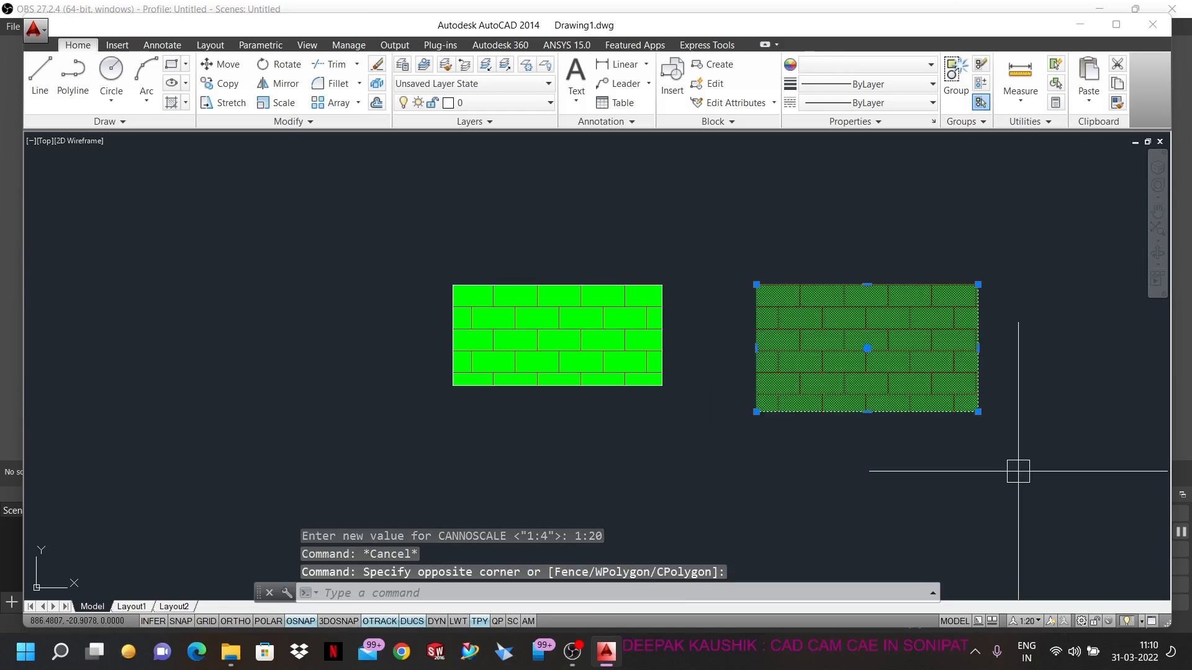
{"action": "key", "text": "Delete"}
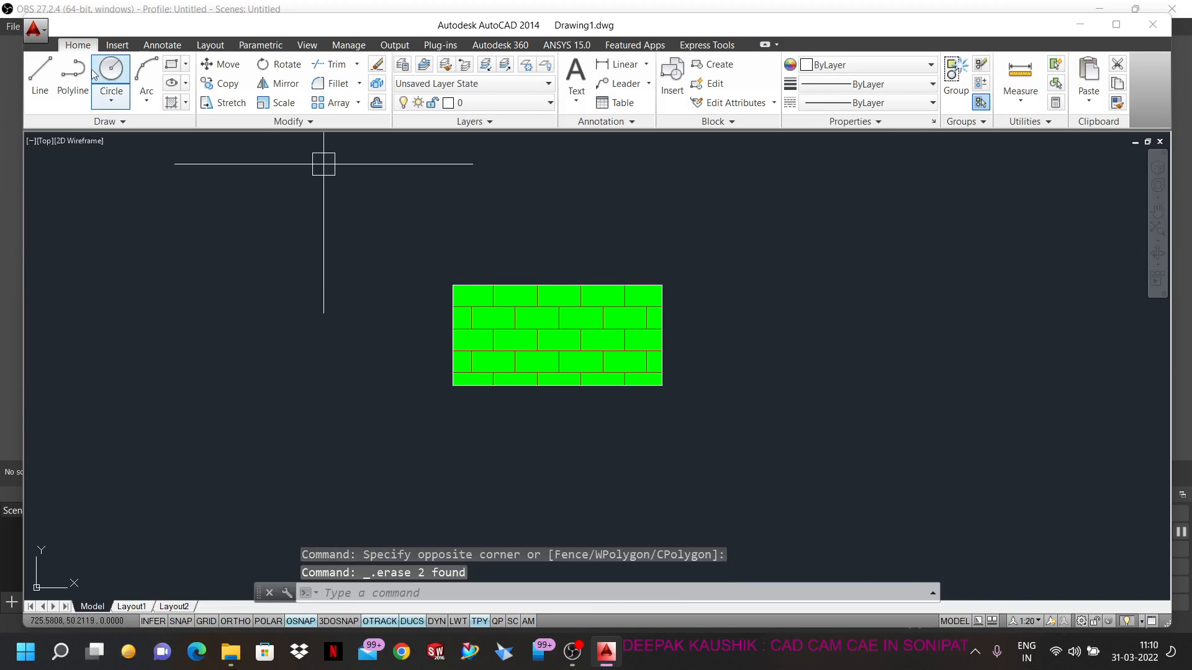
- Draw a new rectangle beside the hatched one and fill it with an annotative AR-B816 hatch at scale 0.025, red on green
{"action": "left_click", "coordinate": [173, 72]}
{"action": "left_click", "coordinate": [790, 295]}
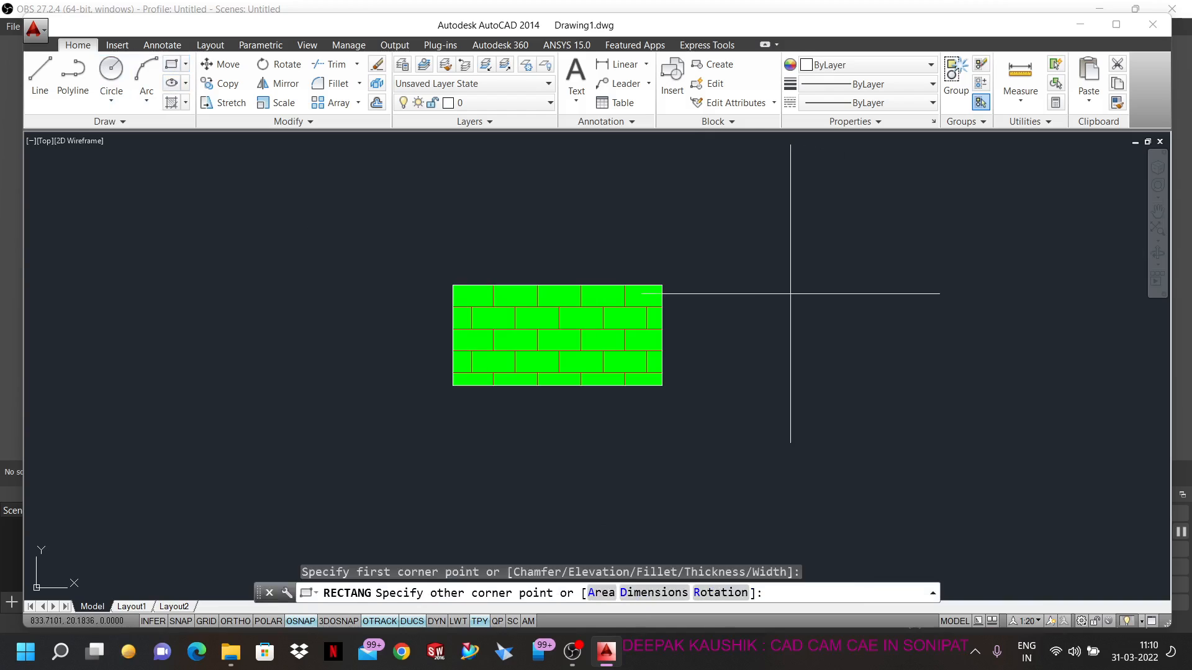
{"action": "left_click", "coordinate": [997, 432]}
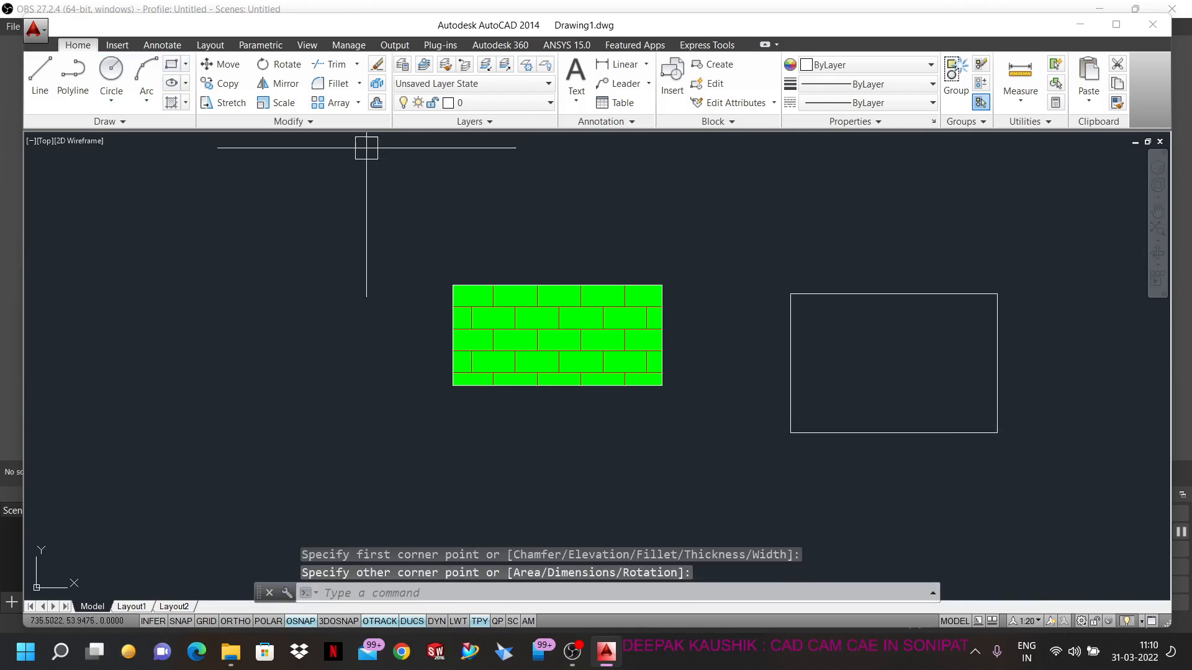
{"action": "left_click", "coordinate": [171, 102]}
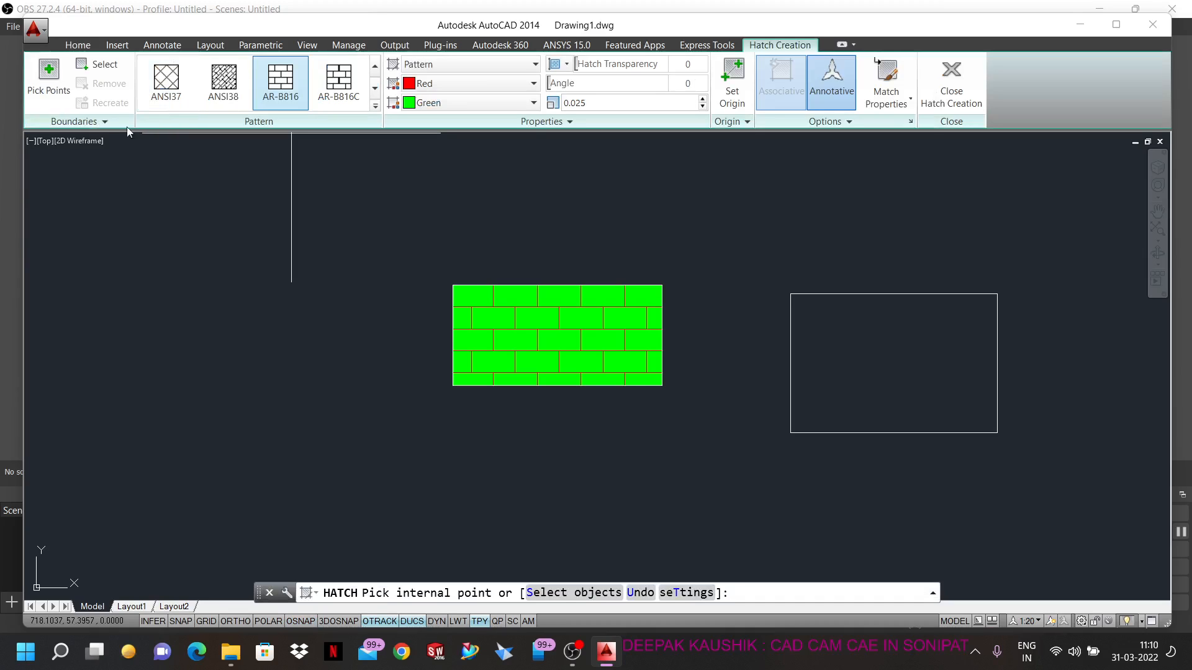
{"action": "left_click", "coordinate": [944, 360]}
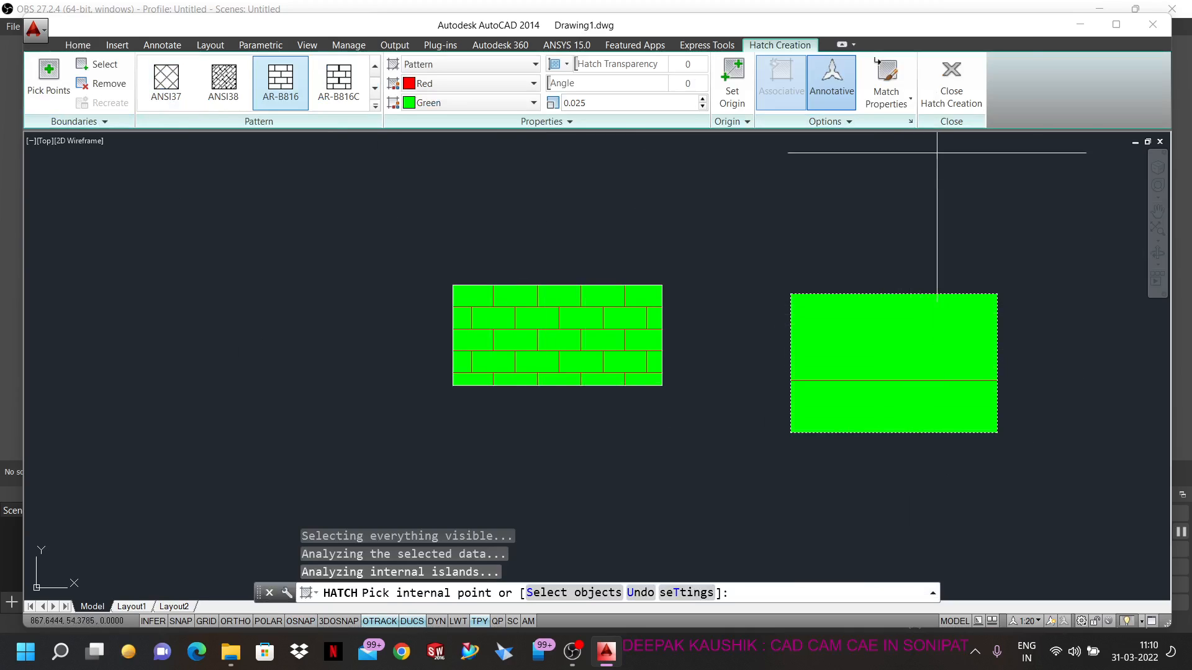
{"action": "left_click", "coordinate": [955, 91]}
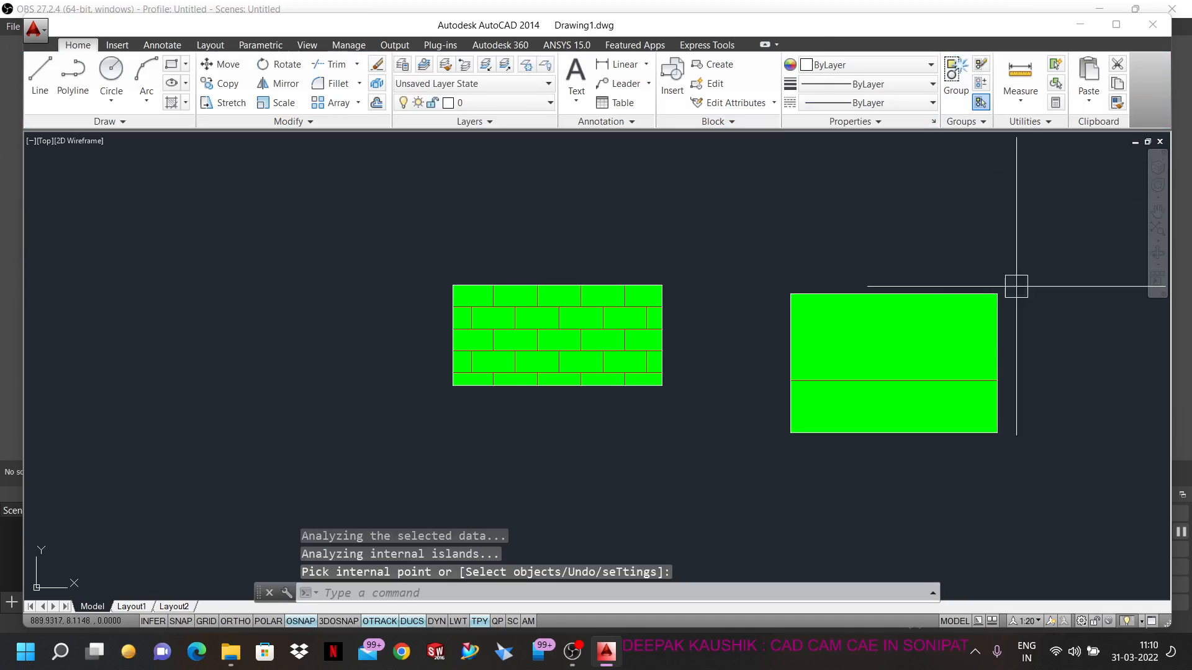
- Change the drawing's annotation scale to 1:1 and then to 1:2 to test the new annotative hatch
{"action": "left_click", "coordinate": [1032, 623]}
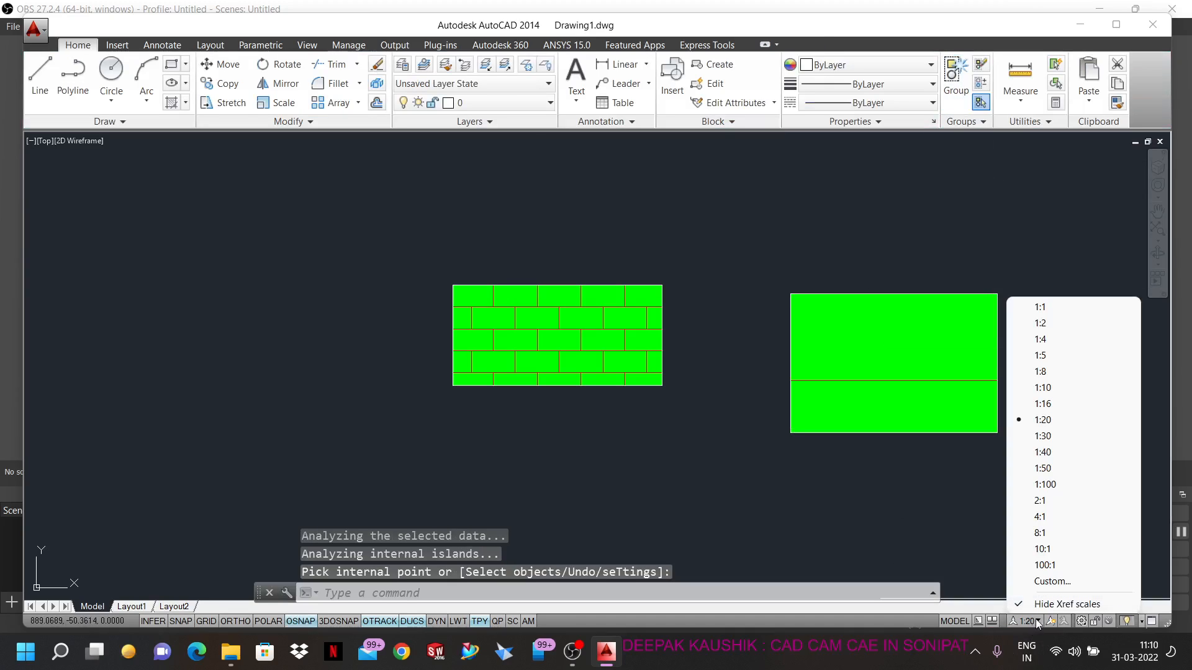
{"action": "left_click", "coordinate": [1055, 307]}
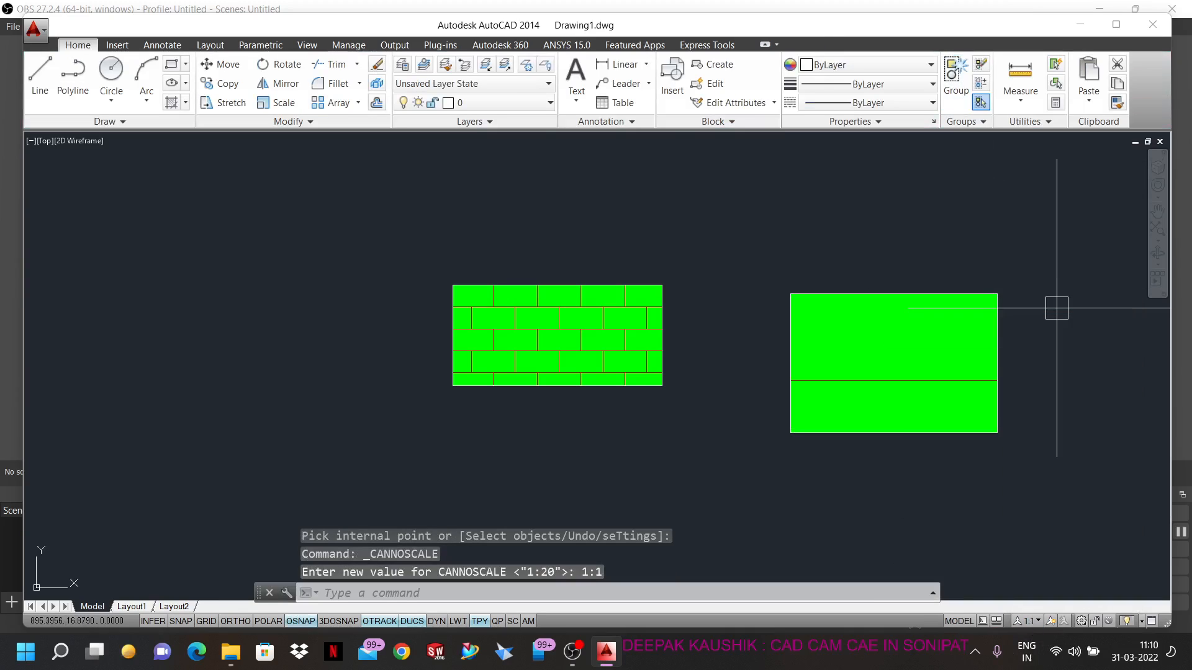
{"action": "left_click", "coordinate": [1028, 621]}
{"action": "left_click", "coordinate": [1049, 323]}
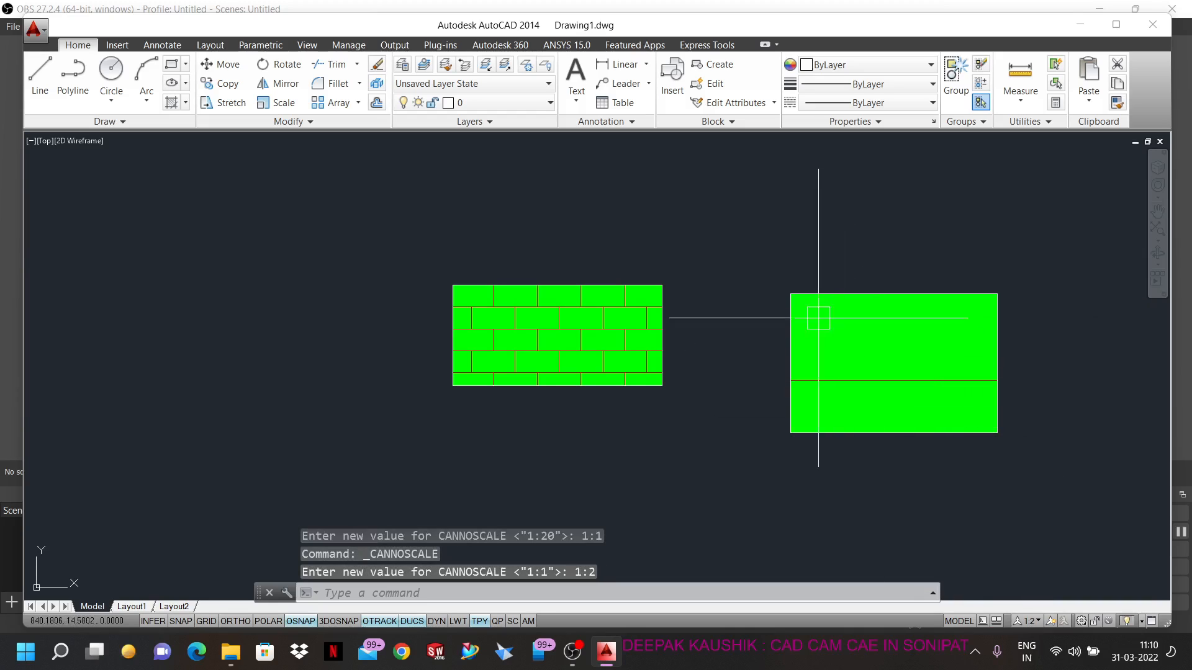
- Erase the second hatched rectangle and draw a larger empty rectangle in its place
{"action": "left_click", "coordinate": [766, 256]}
{"action": "left_click", "coordinate": [1061, 502]}
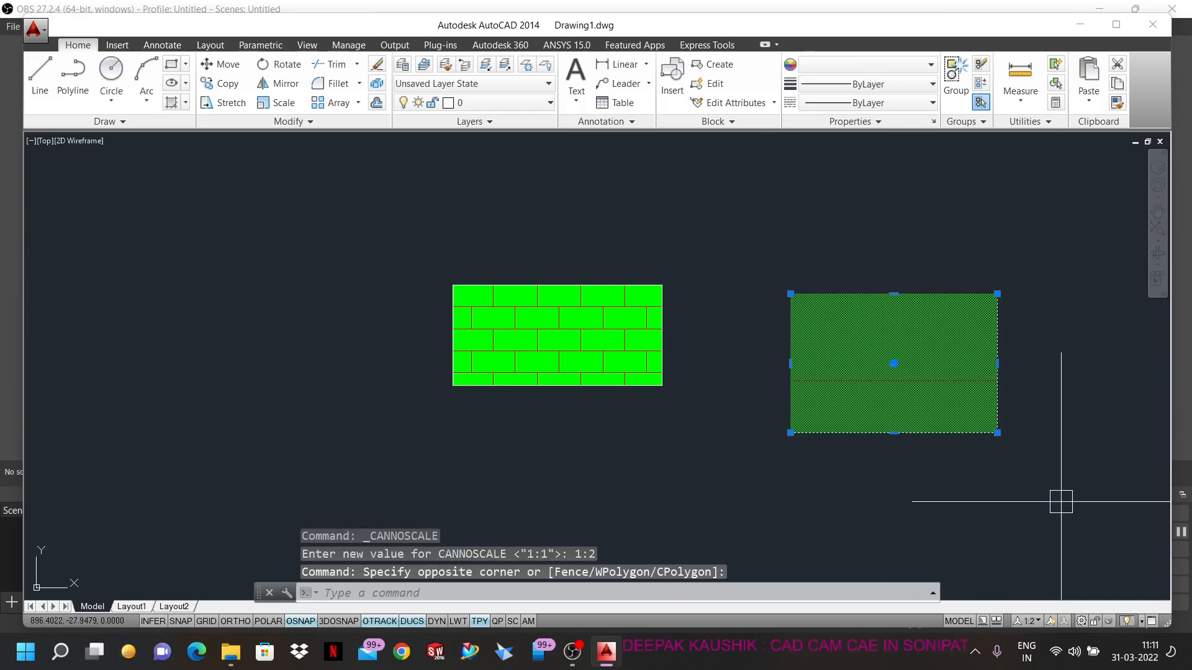
{"action": "key", "text": "Delete"}
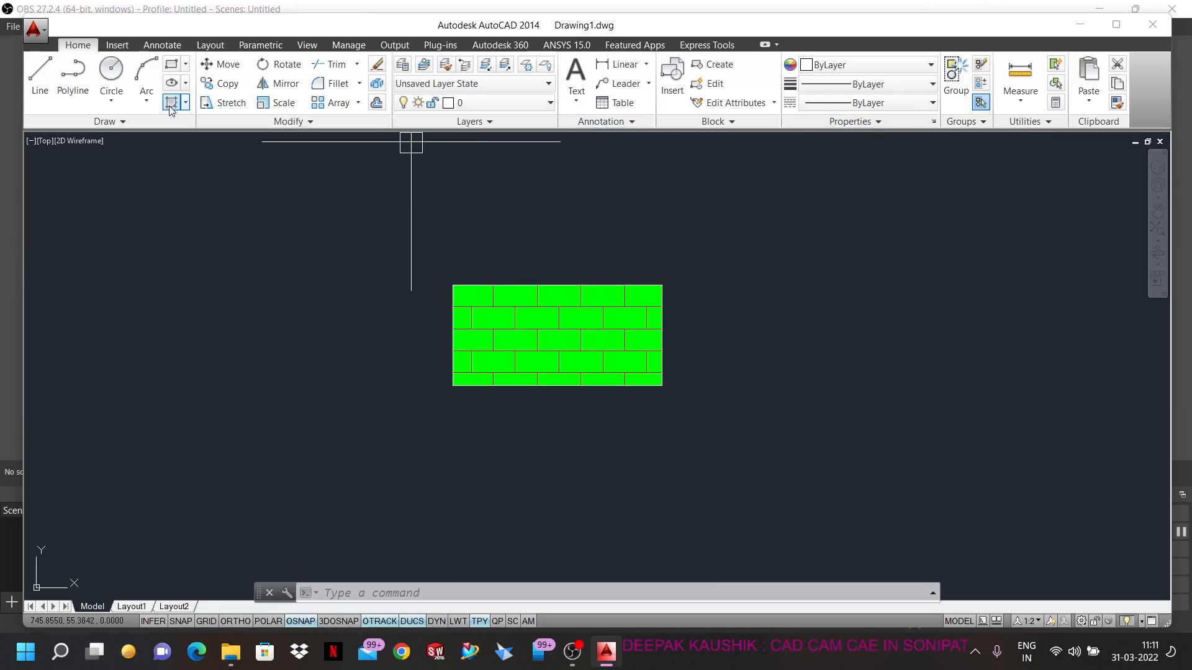
{"action": "left_click", "coordinate": [174, 76]}
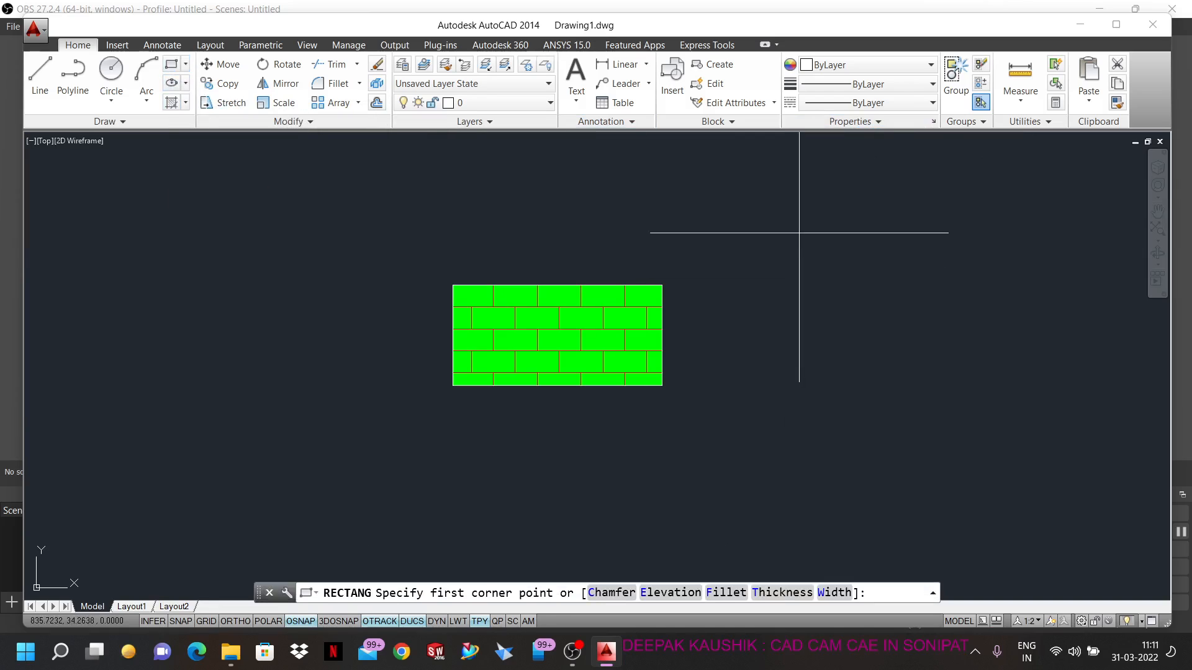
{"action": "left_click", "coordinate": [737, 211]}
{"action": "left_click", "coordinate": [1070, 416]}
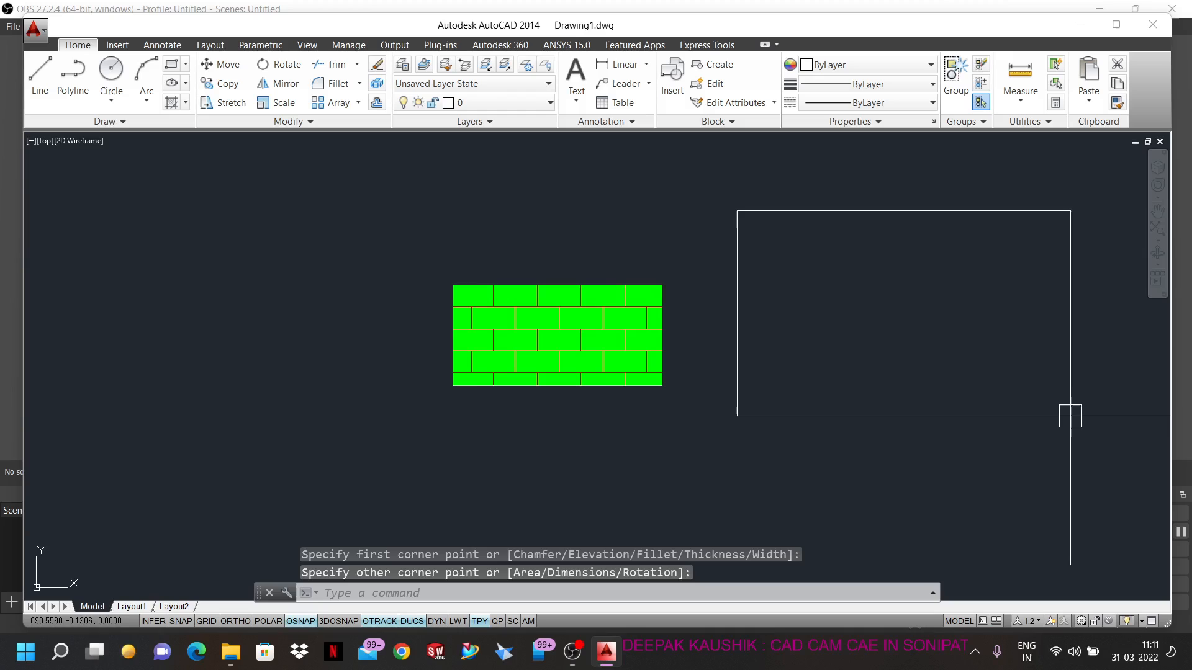
- Start an annotative hatch with the ANSI37 pattern, hatch colour Use Current and background colour None
{"action": "left_click", "coordinate": [166, 104]}
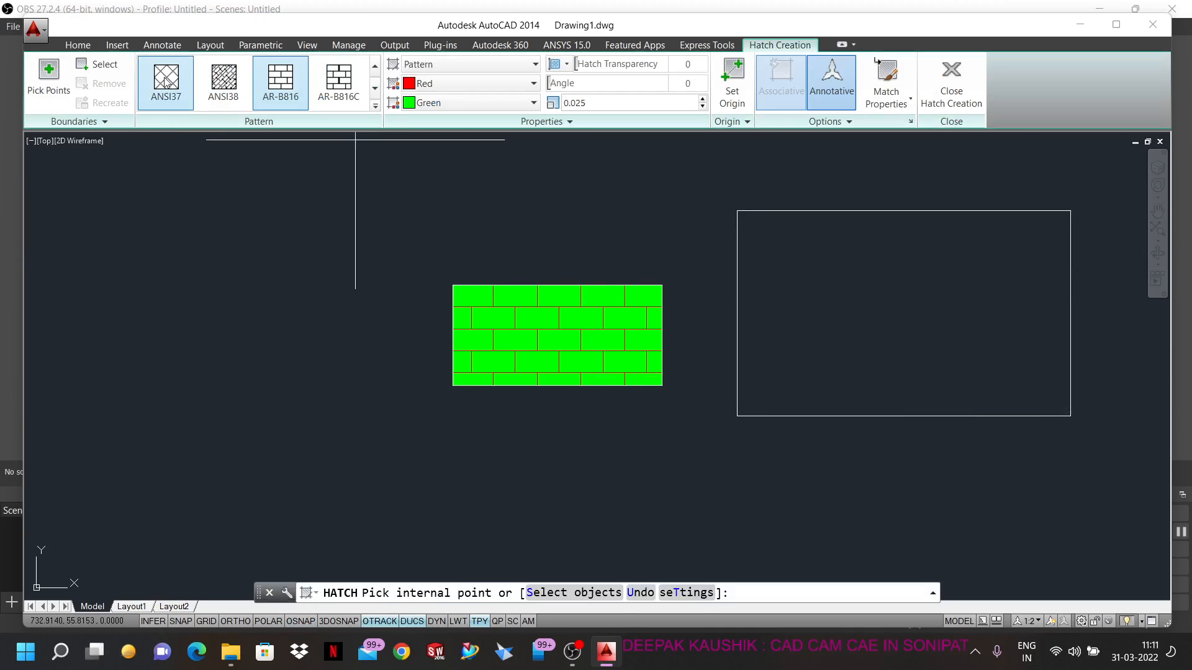
{"action": "left_click", "coordinate": [168, 84]}
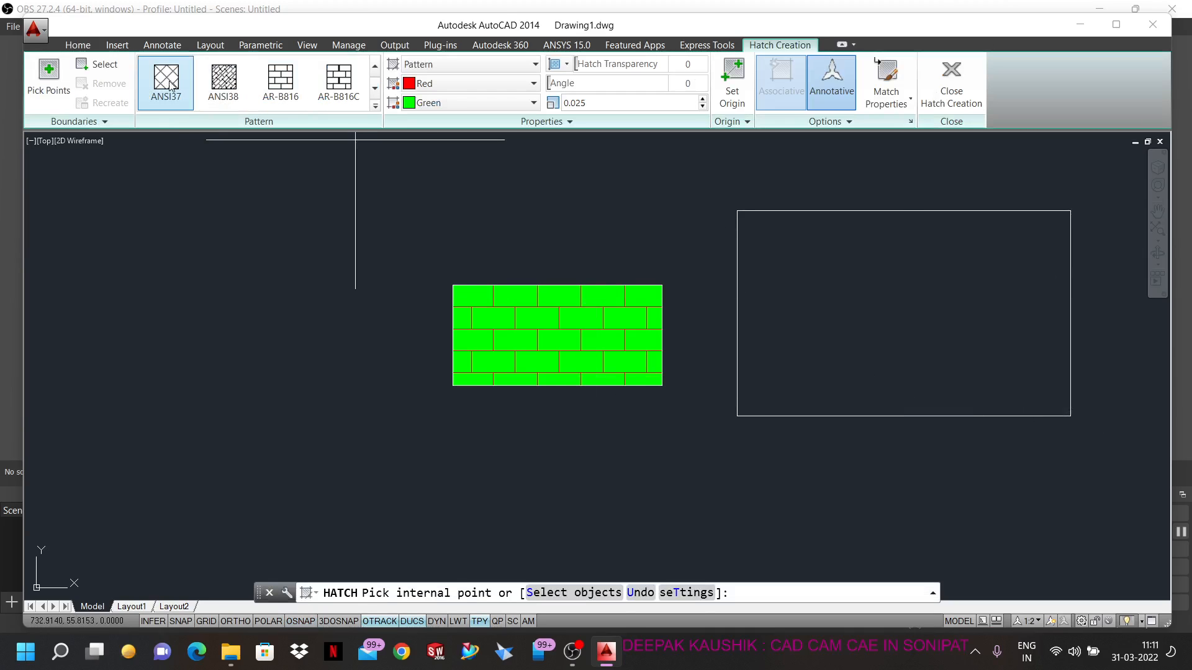
{"action": "left_click", "coordinate": [451, 89]}
{"action": "left_click", "coordinate": [449, 100]}
{"action": "left_click", "coordinate": [450, 102]}
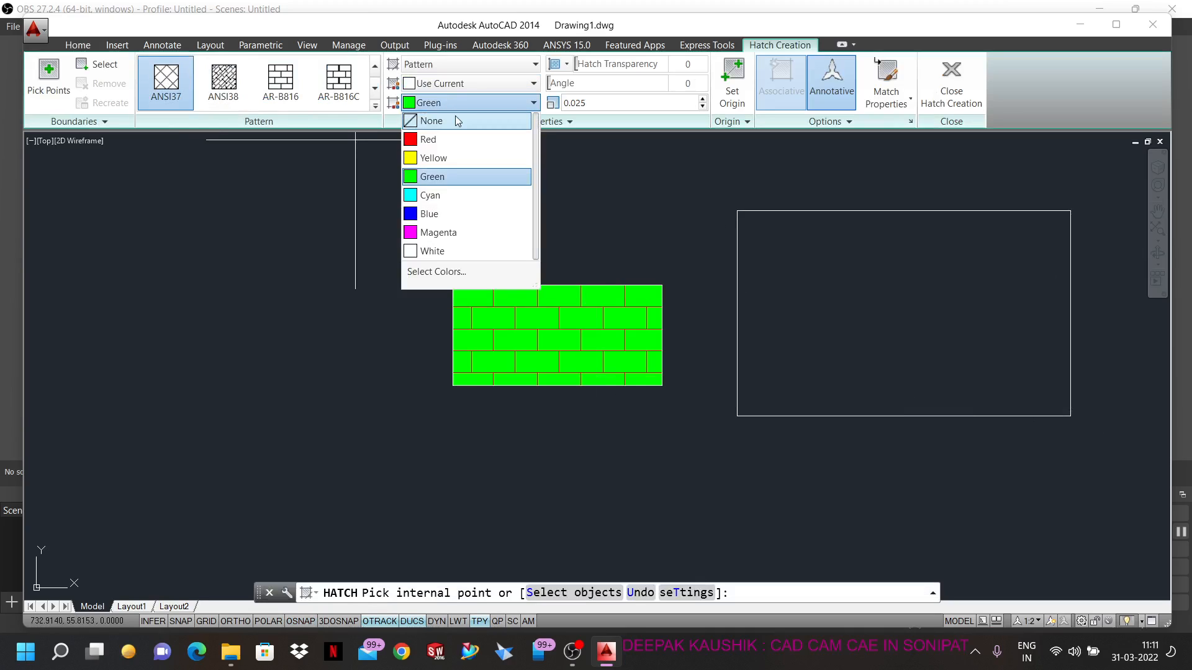
{"action": "left_click", "coordinate": [453, 122]}
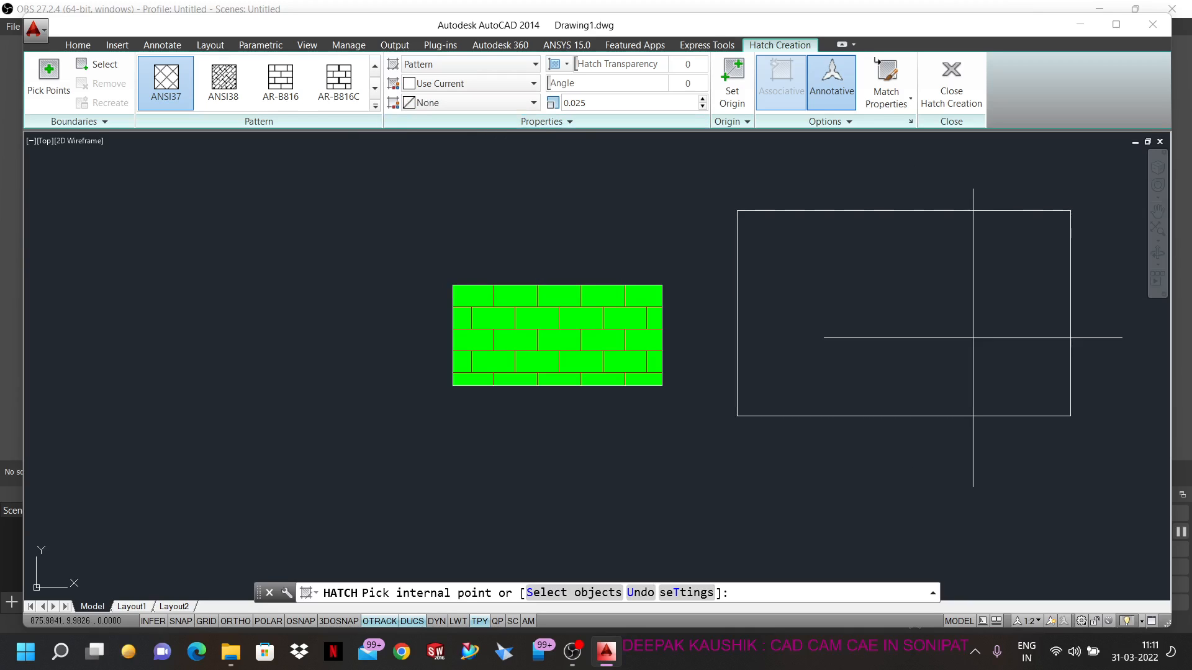
- Fill the large rectangle with the annotative ANSI37 hatch at scale 0.025 and finish the hatch
{"action": "left_click", "coordinate": [972, 338]}
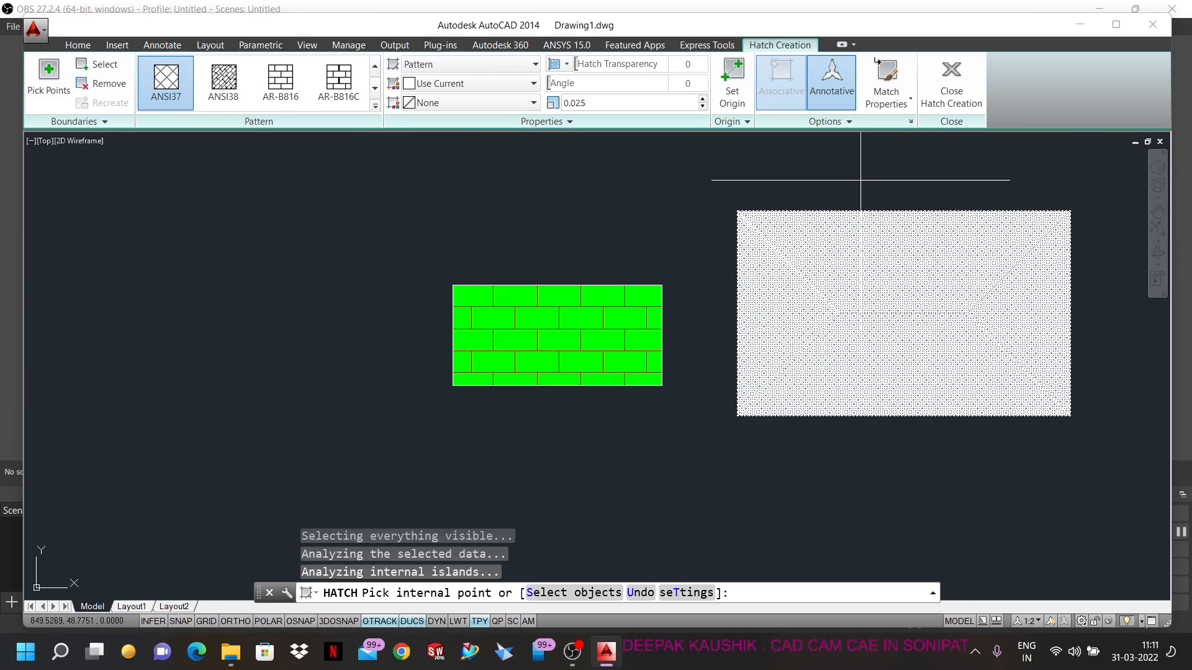
{"action": "left_click", "coordinate": [826, 92]}
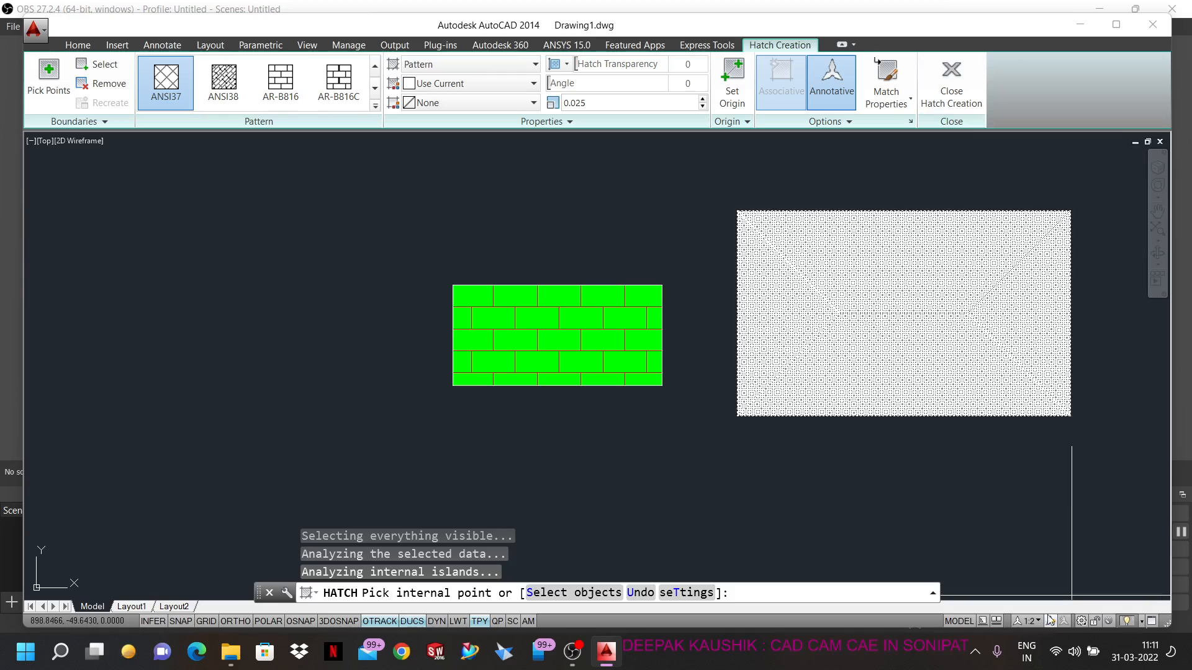
{"action": "key", "text": "Escape"}
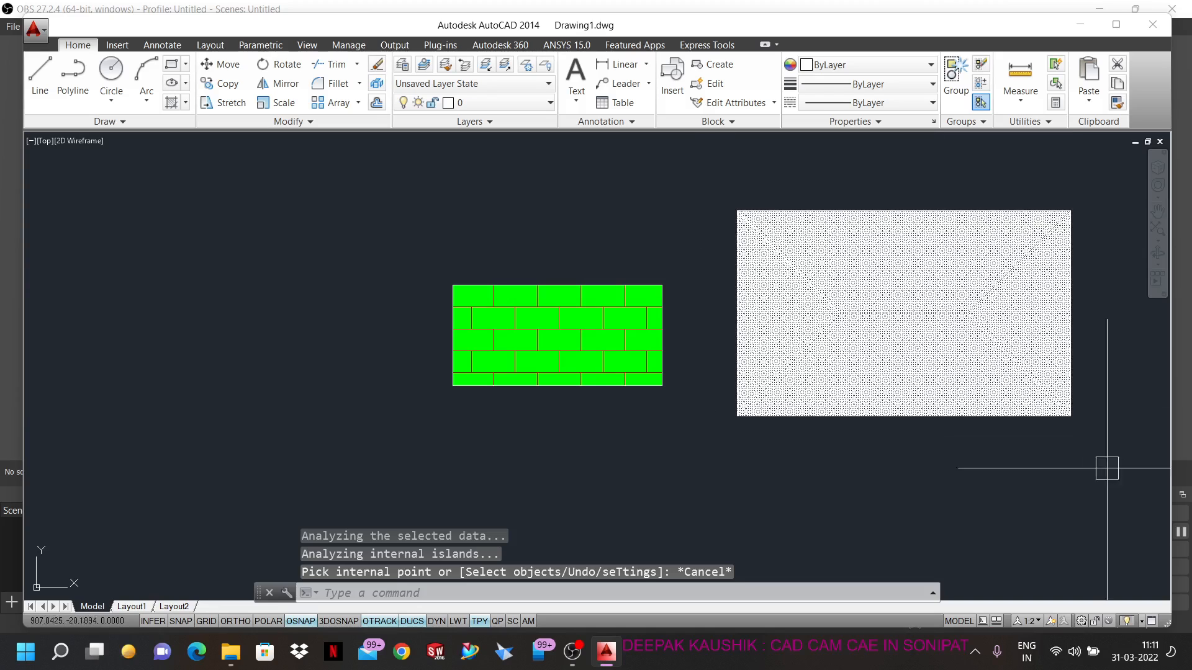
- Change the drawing's annotation scale to 1:1, 2:1 and 1:100 to test the annotative ANSI37 hatch
{"action": "left_click", "coordinate": [1028, 620]}
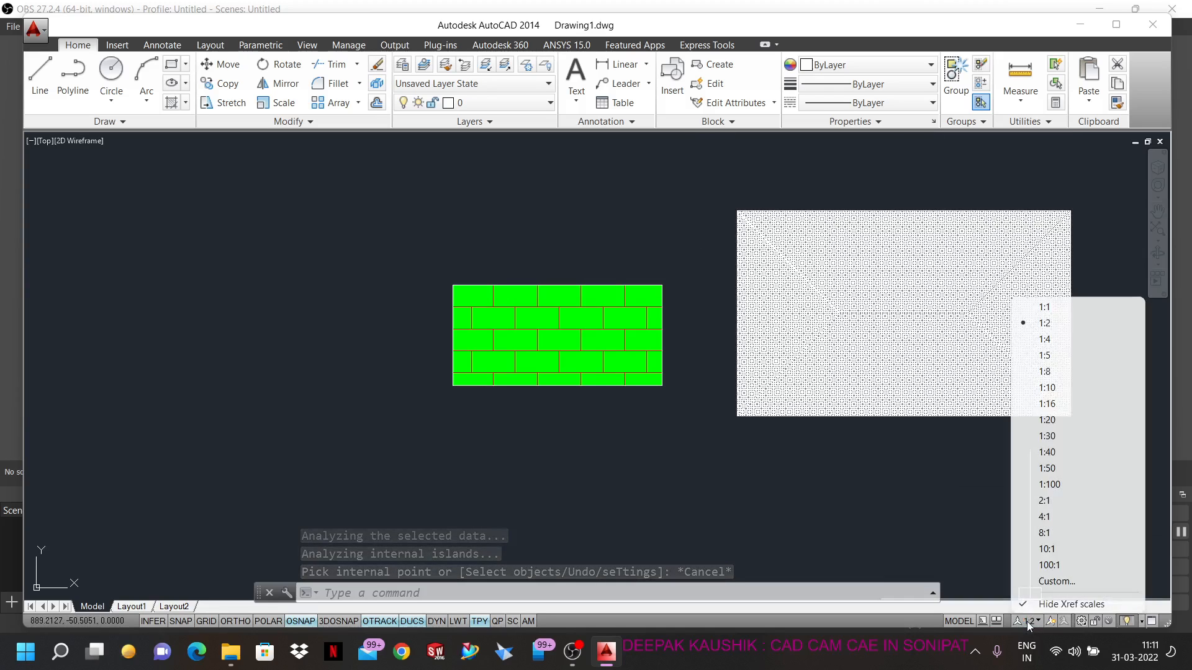
{"action": "left_click", "coordinate": [1045, 308]}
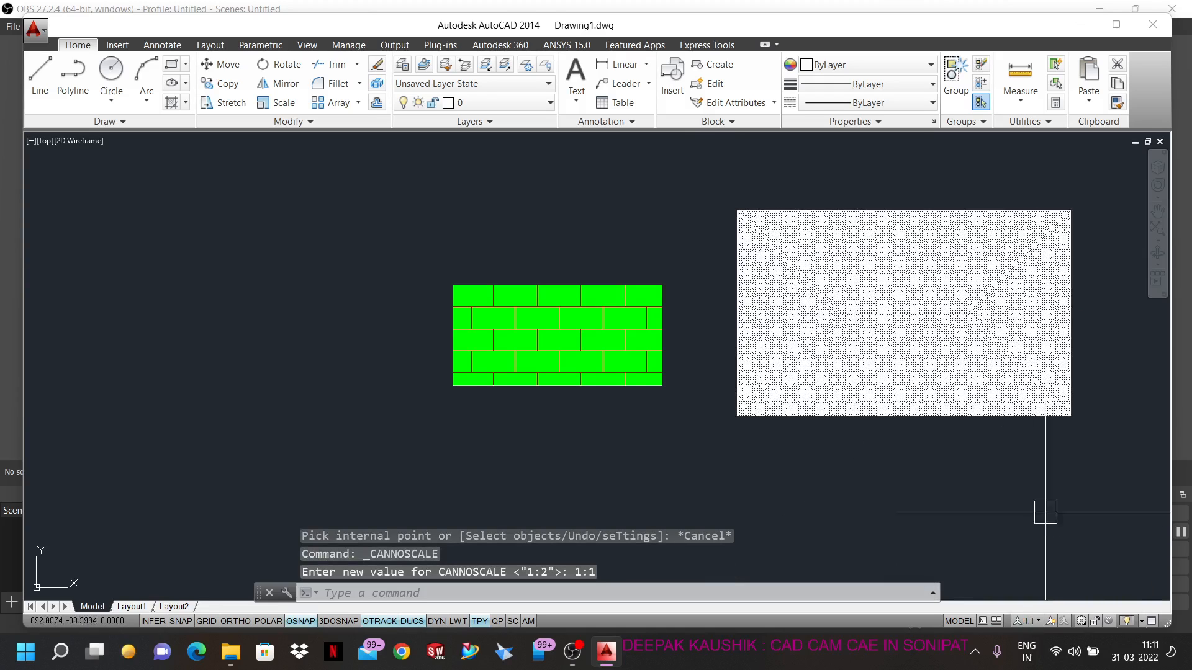
{"action": "left_click", "coordinate": [1036, 622]}
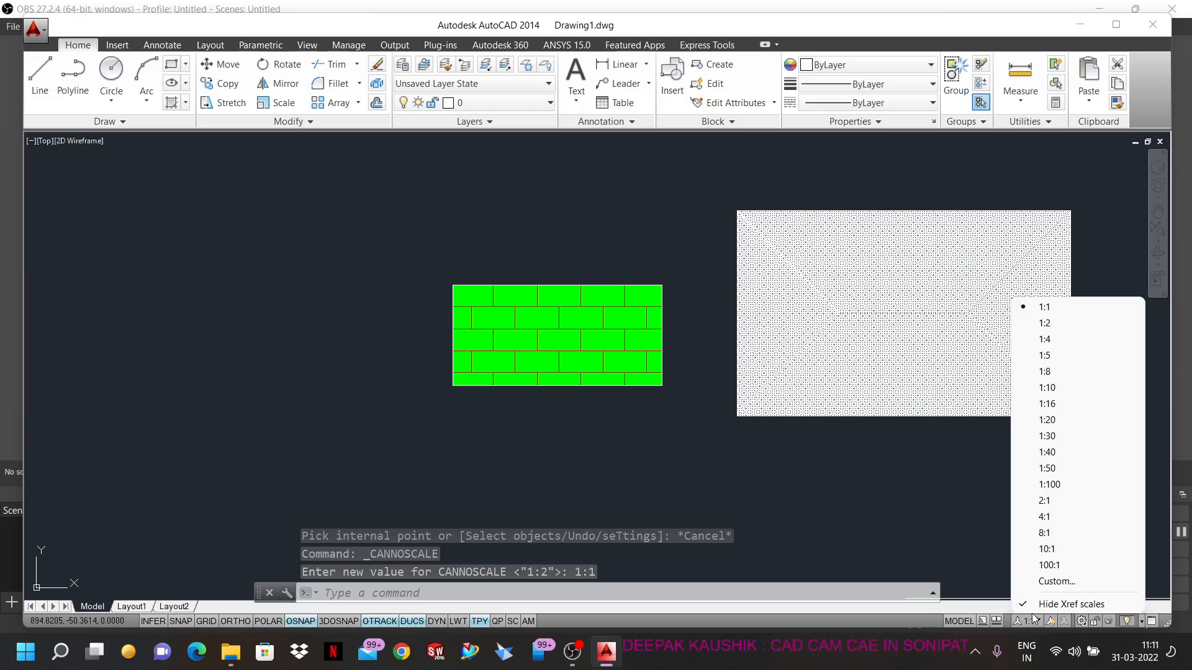
{"action": "left_click", "coordinate": [1046, 501]}
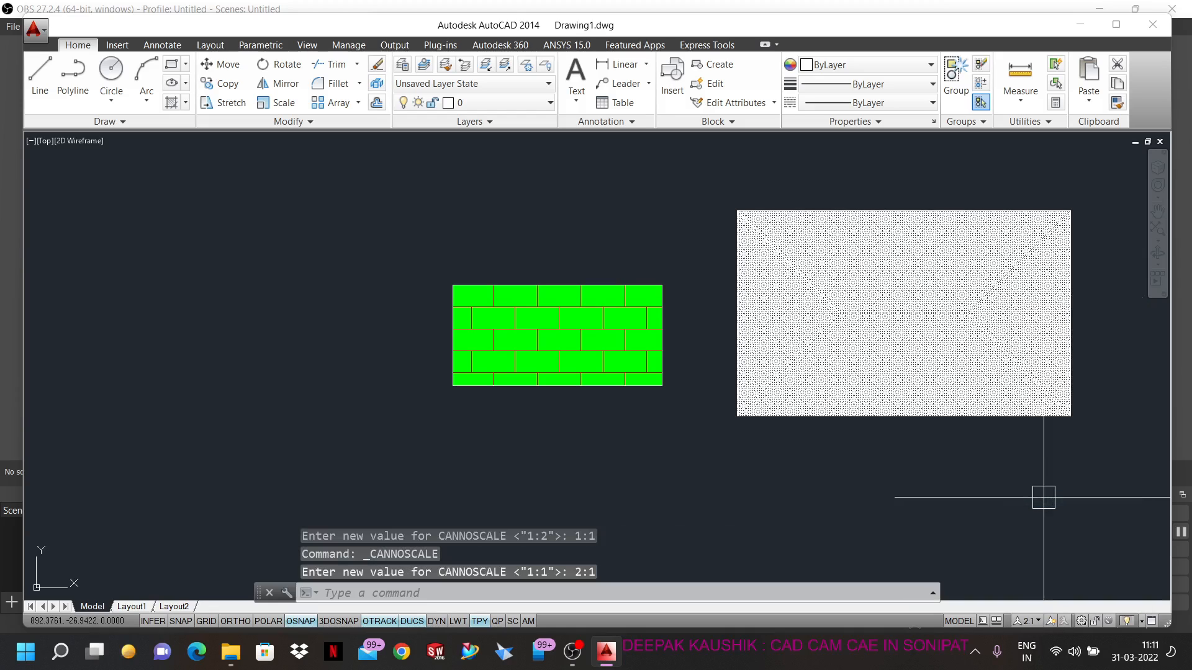
{"action": "left_click", "coordinate": [1037, 623]}
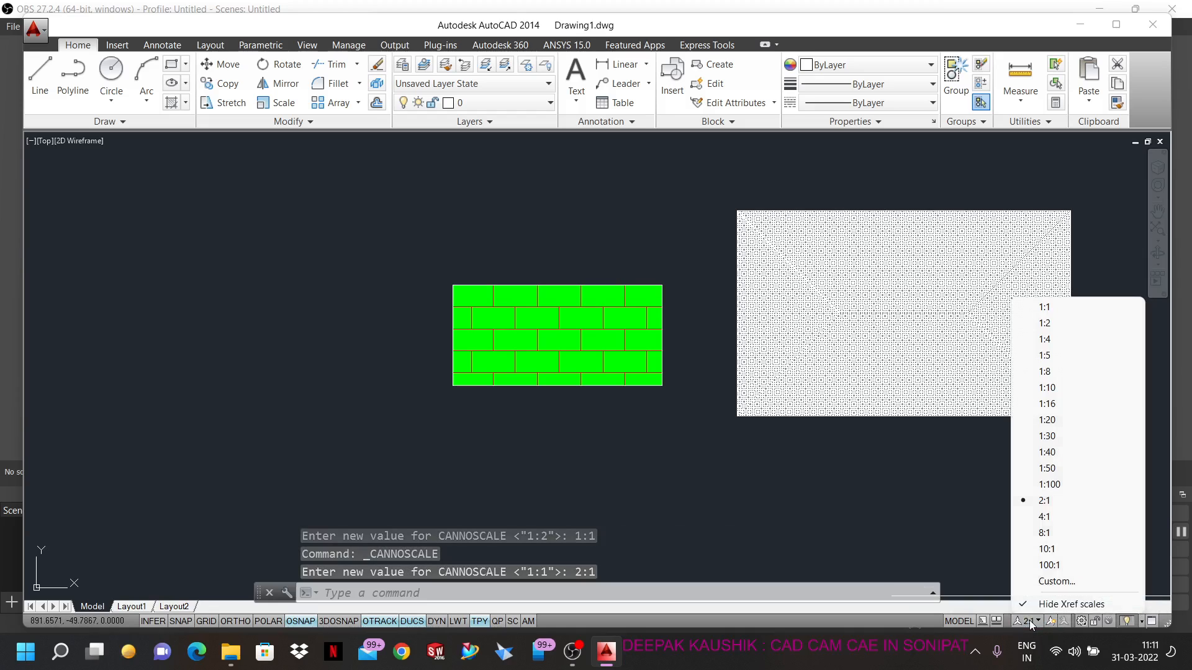
{"action": "left_click", "coordinate": [1057, 484]}
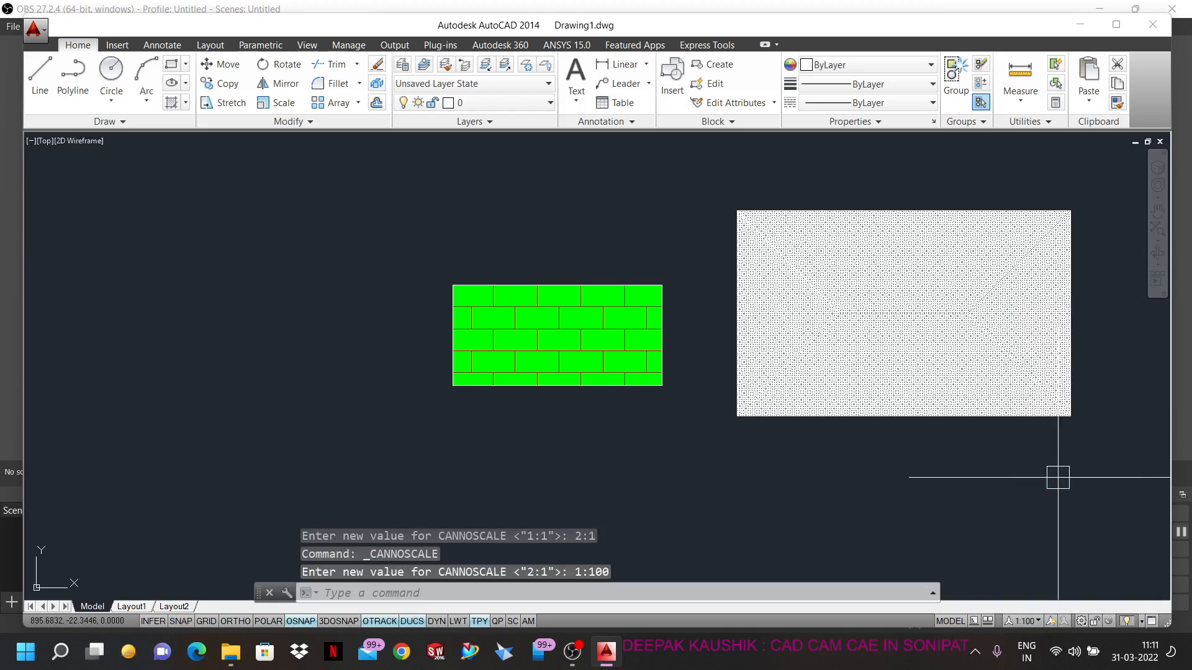
- Set the ANSI37 hatch's pattern scale to 1 and finish editing the hatch
{"action": "left_click", "coordinate": [906, 237]}
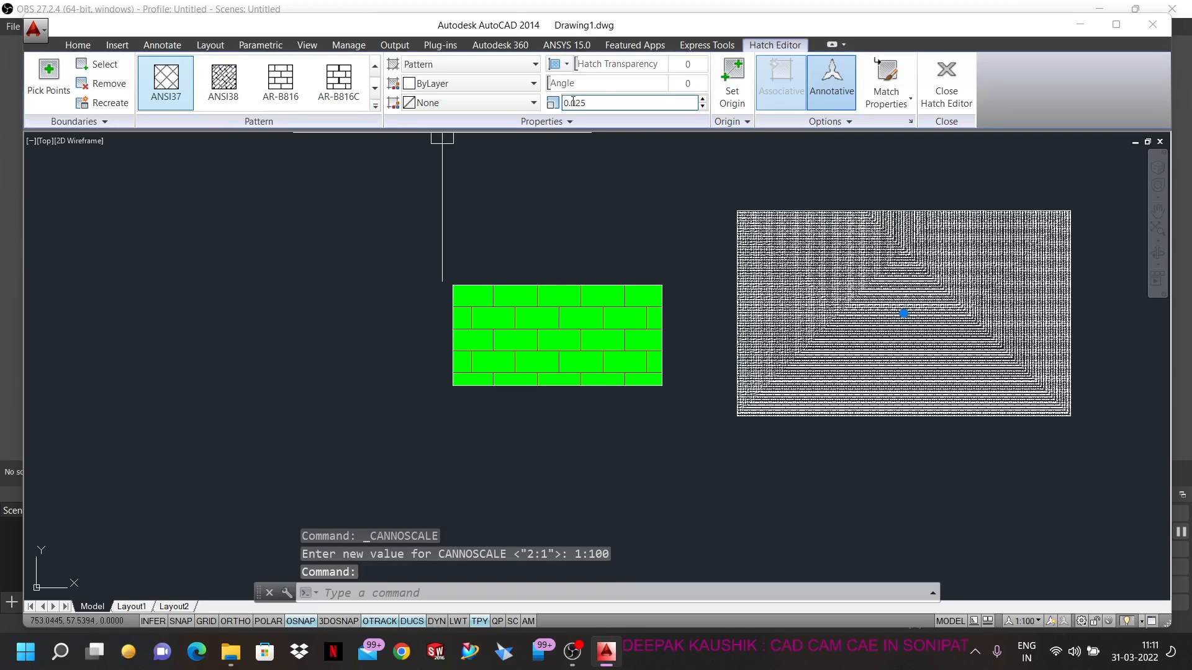
{"action": "left_click", "coordinate": [630, 103]}
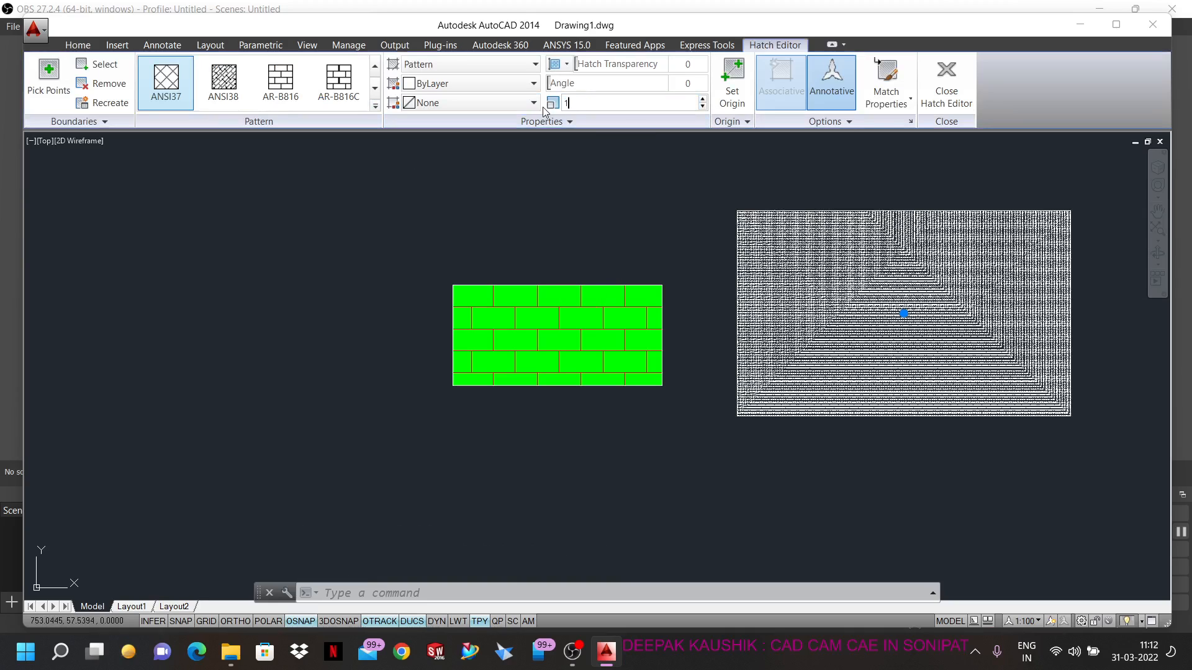
{"action": "key", "text": "Return"}
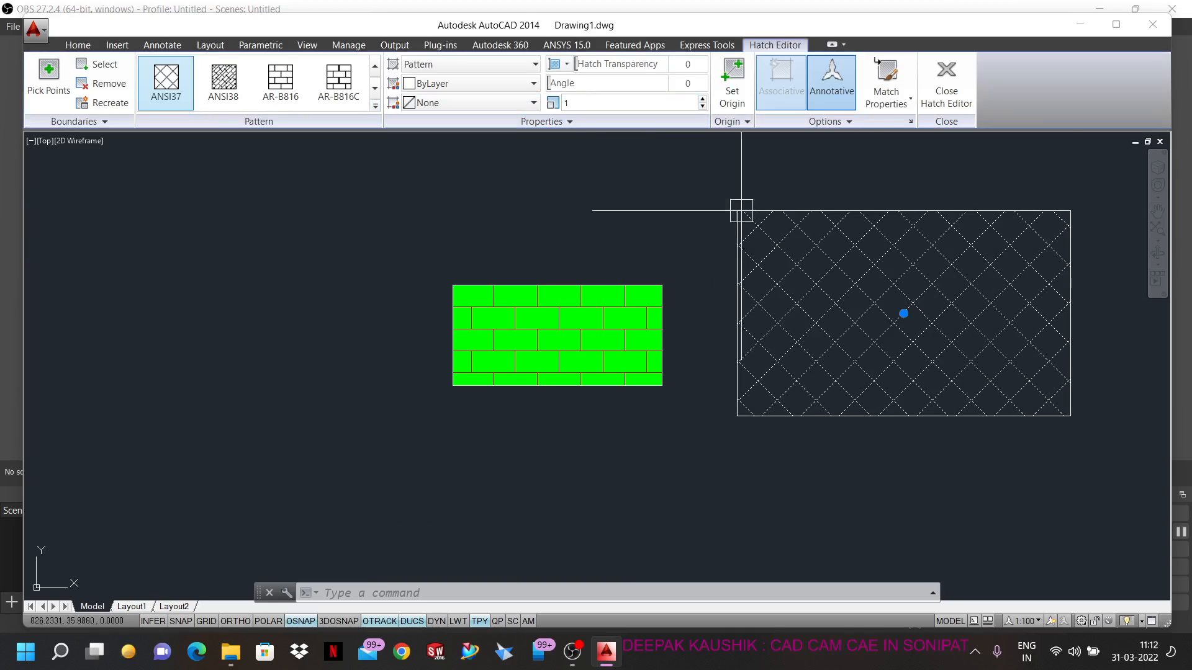
{"action": "left_click", "coordinate": [946, 81]}
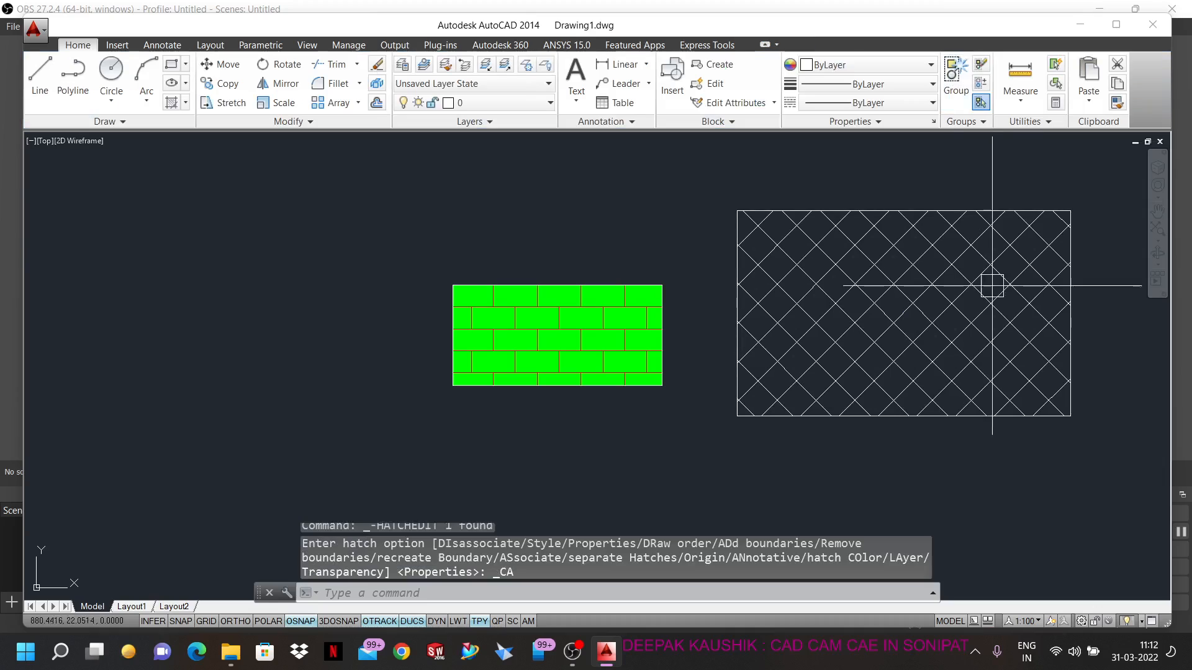
- Switch the drawing's annotation scale through 1:1, 1:2 and 1:4 to test the rescaled hatch
{"action": "left_click", "coordinate": [1027, 621]}
{"action": "left_click", "coordinate": [1035, 306]}
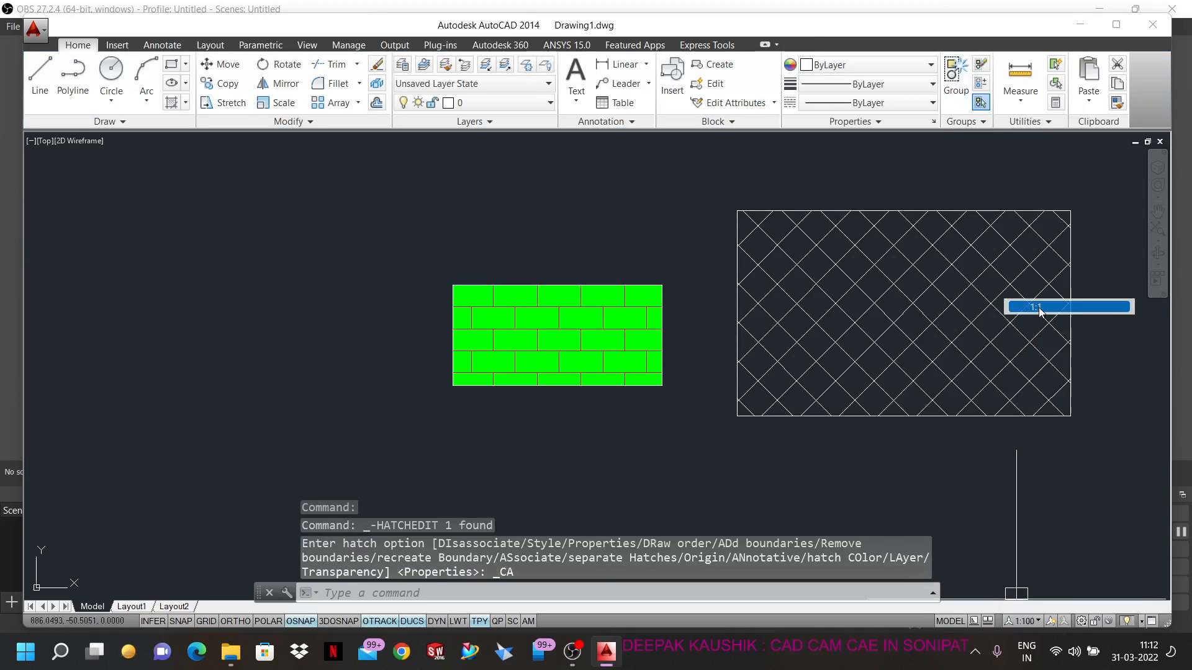
{"action": "left_click", "coordinate": [1038, 621]}
{"action": "left_click", "coordinate": [1096, 324]}
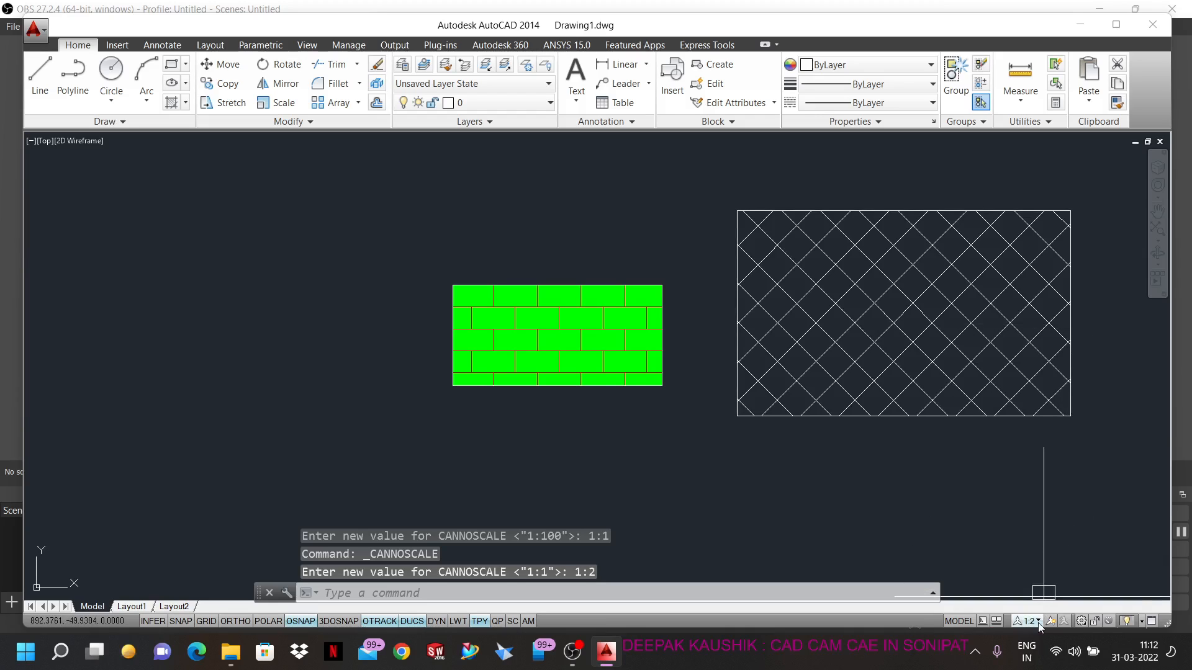
{"action": "left_click", "coordinate": [1037, 621]}
{"action": "left_click", "coordinate": [1102, 340]}
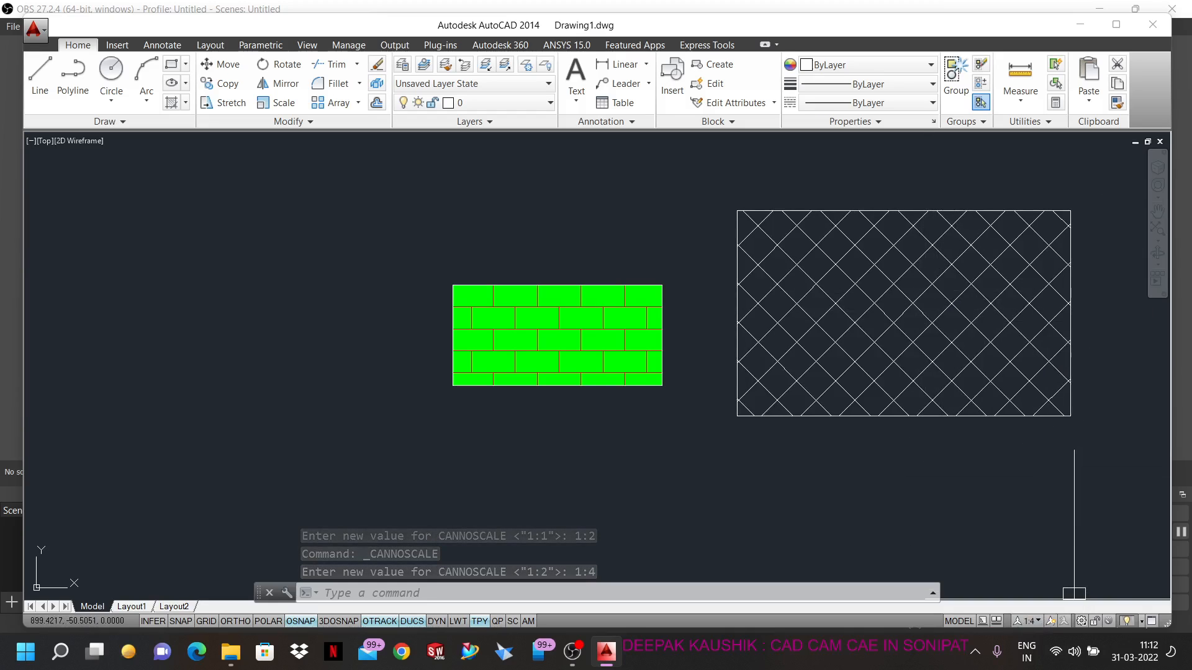
- Show annotative objects only for the current scale and set the drawing's annotation scale to 1:1
{"action": "left_click", "coordinate": [1049, 622]}
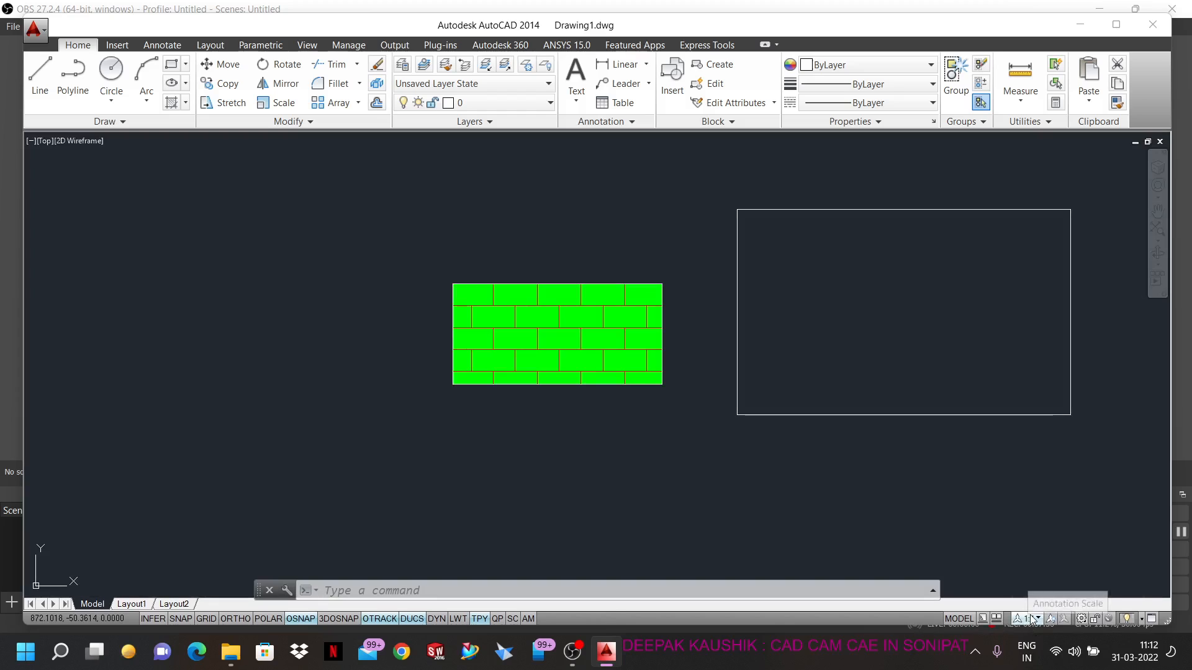
{"action": "left_click", "coordinate": [1032, 619]}
{"action": "left_click", "coordinate": [1034, 307]}
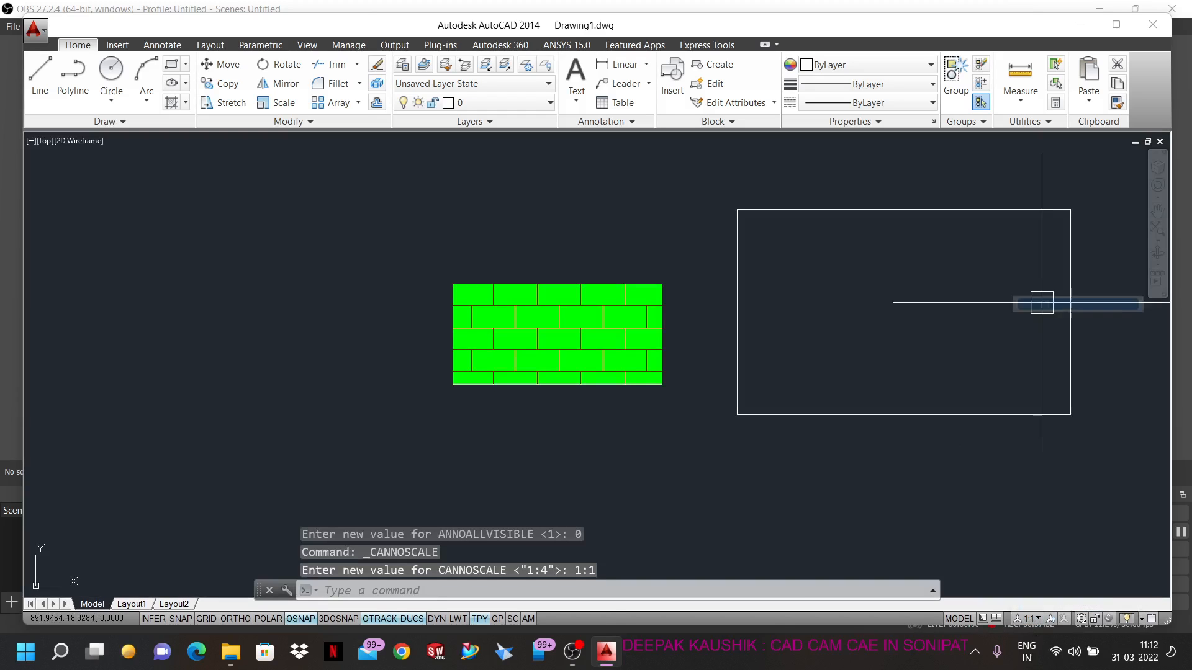
- Check whether the hatch inside the large rectangle can still be selected
{"action": "left_click", "coordinate": [873, 327]}
{"action": "left_click", "coordinate": [942, 437]}
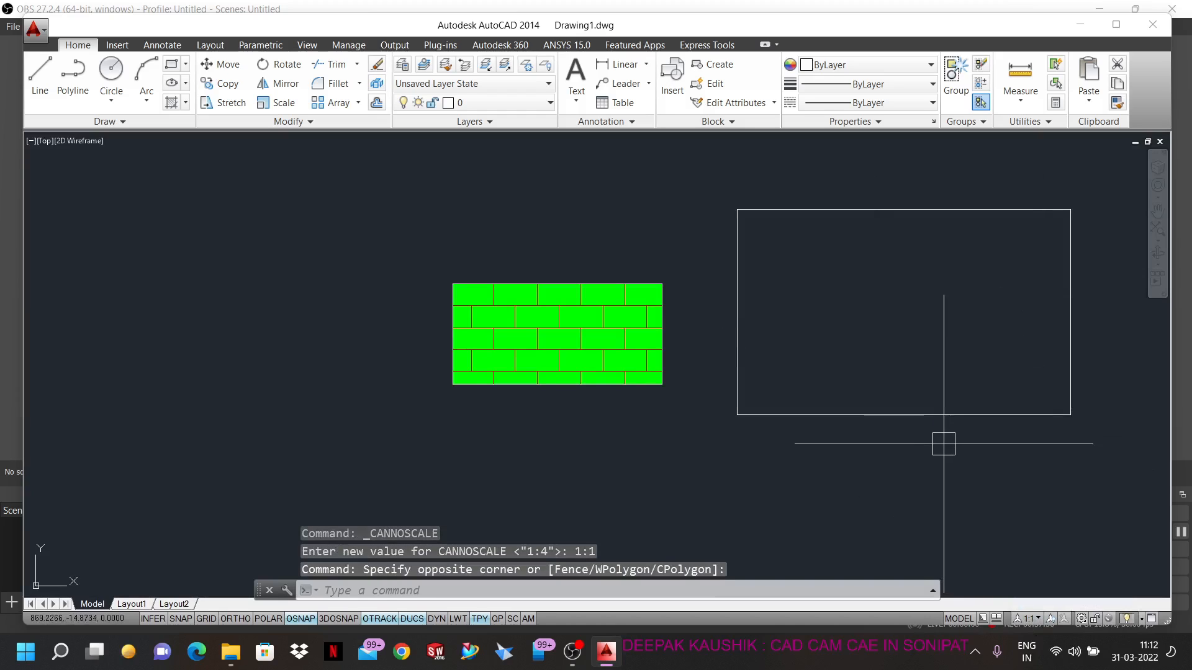
{"action": "left_click", "coordinate": [733, 247]}
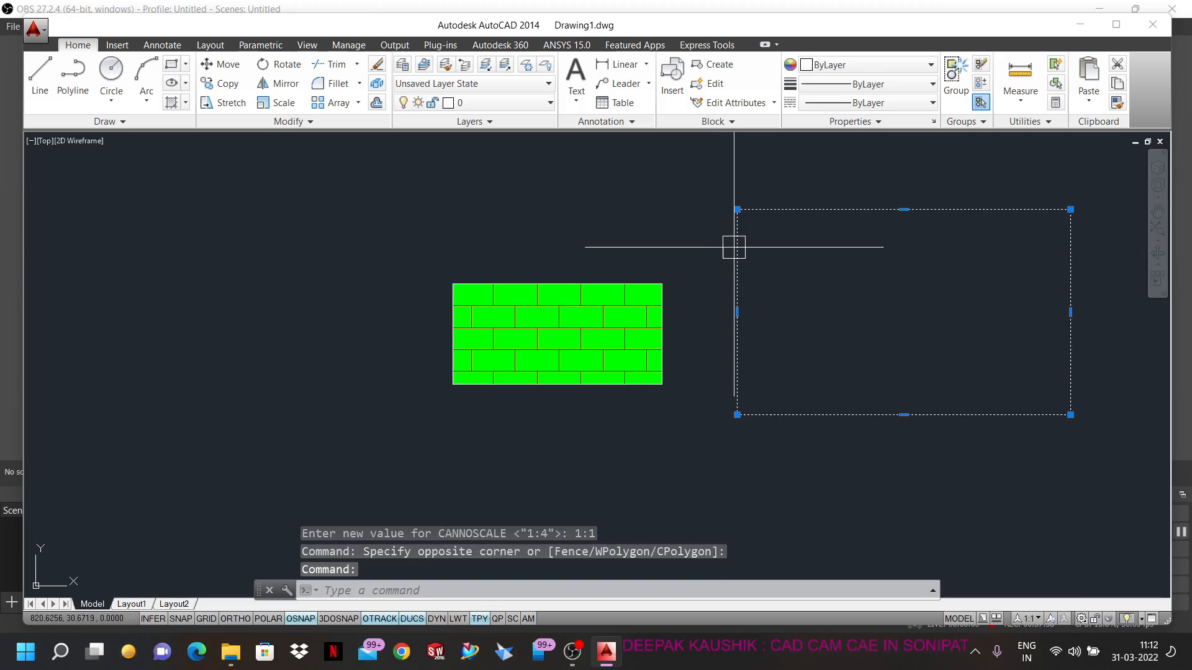
{"action": "key", "text": "Escape"}
{"action": "left_click", "coordinate": [833, 292]}
{"action": "left_click", "coordinate": [838, 293]}
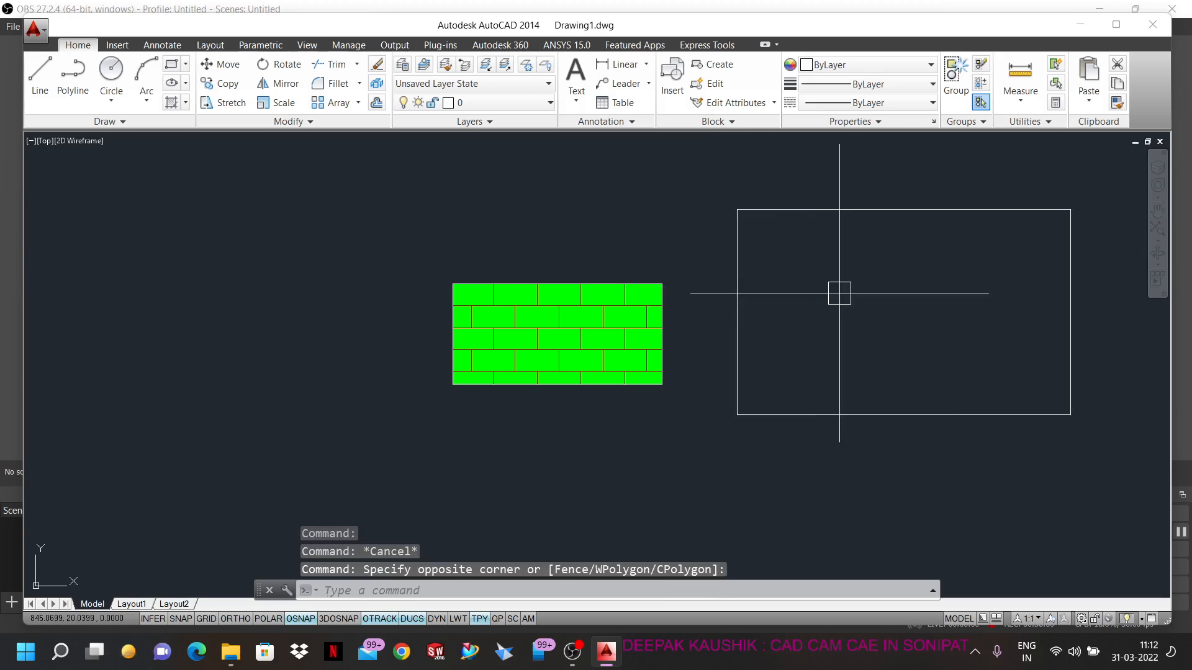
{"action": "left_click", "coordinate": [846, 316]}
{"action": "left_click", "coordinate": [891, 311]}
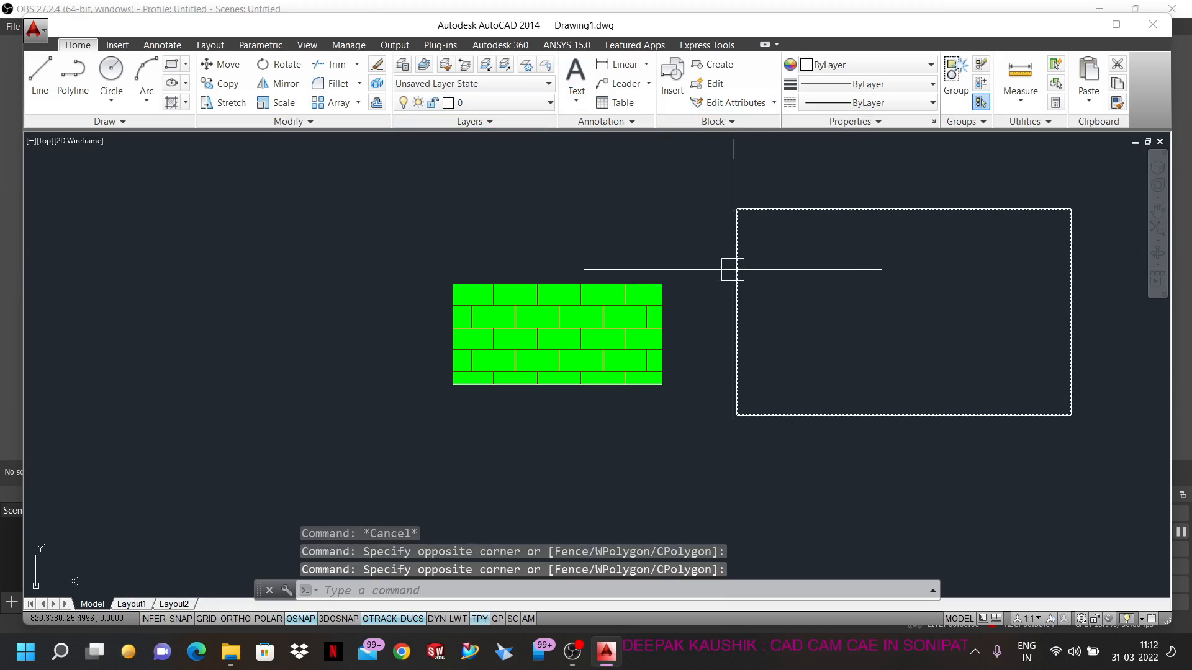
- Erase the large rectangle outline and draw a smaller rectangle in its place beside the brick-hatched one
{"action": "left_click", "coordinate": [687, 178]}
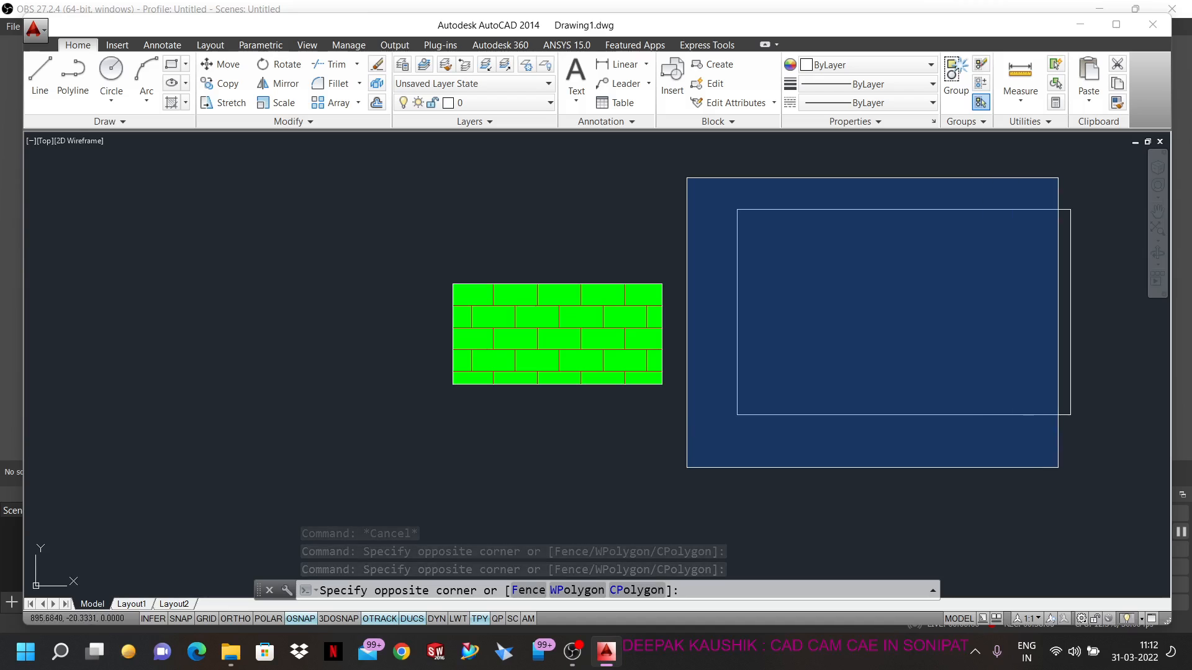
{"action": "left_click", "coordinate": [1083, 468]}
{"action": "key", "text": "Delete"}
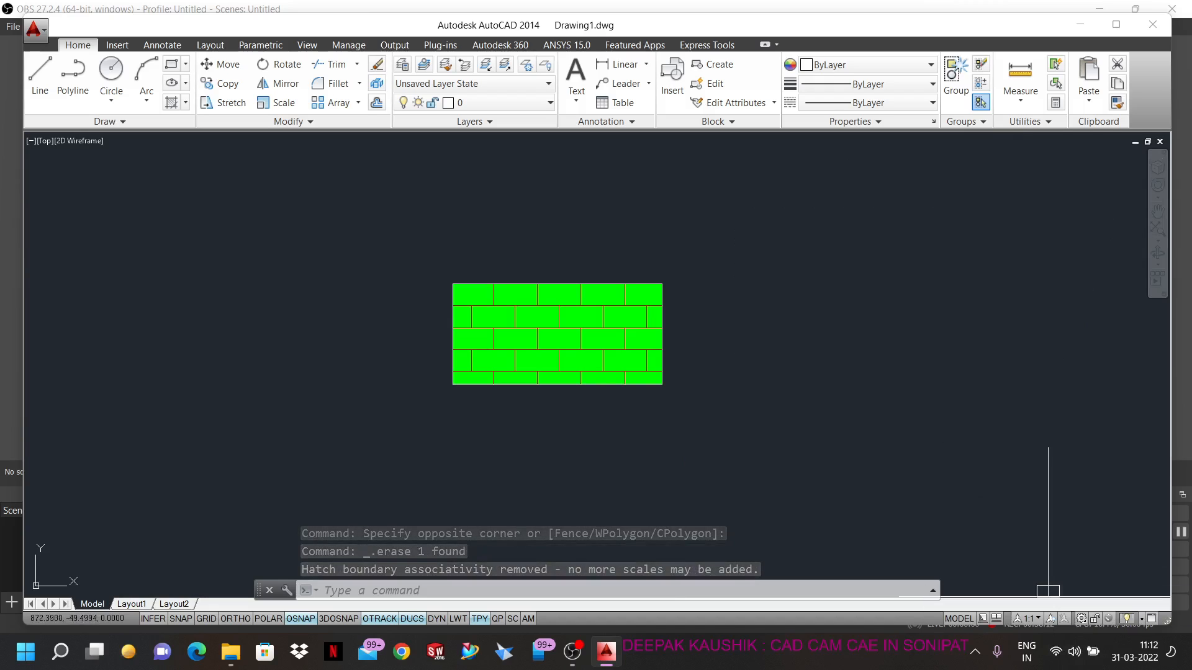
{"action": "left_click", "coordinate": [167, 66]}
{"action": "left_click", "coordinate": [788, 275]}
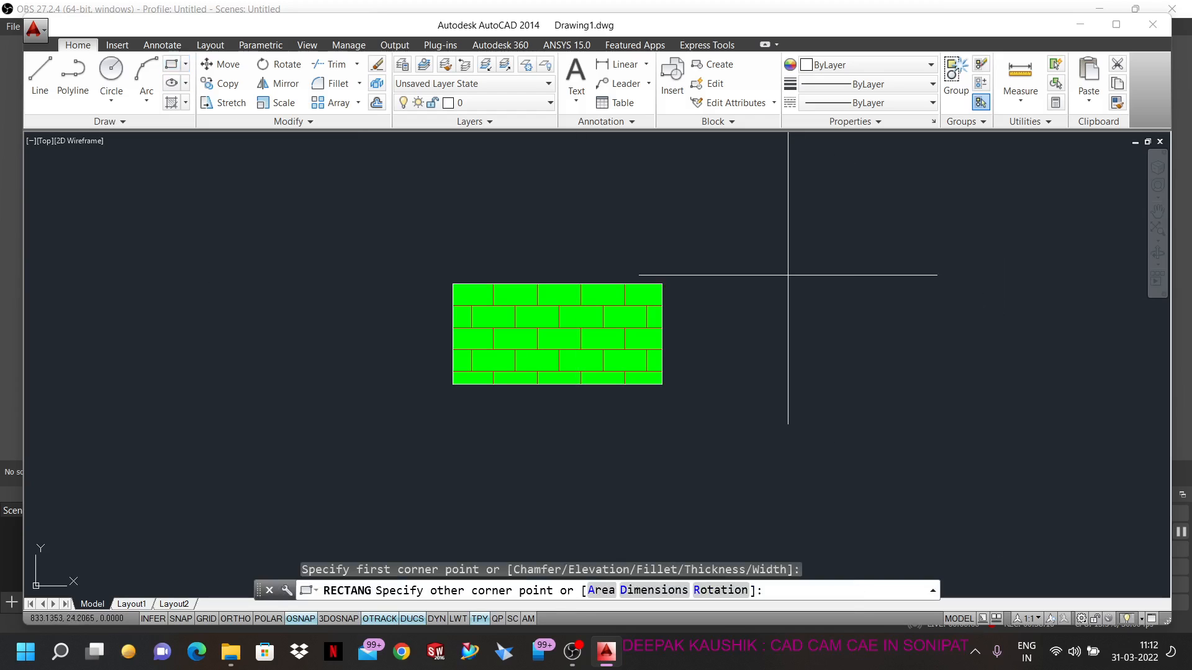
{"action": "left_click", "coordinate": [1012, 410]}
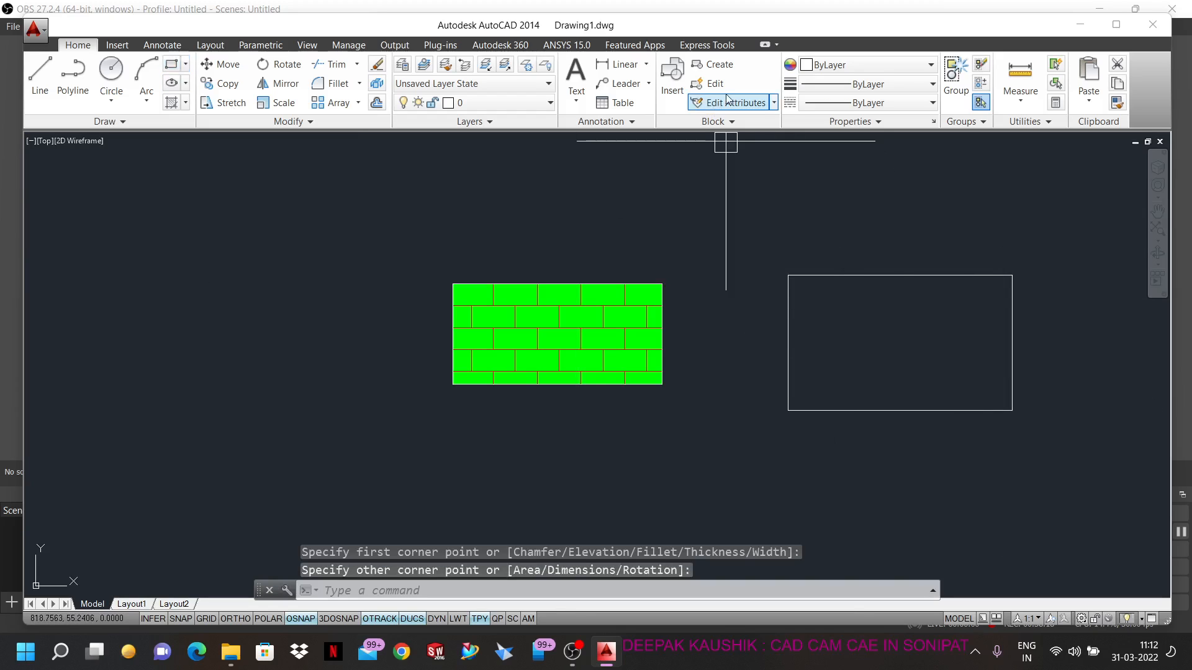
- Fill the new rectangle with an annotative ANSI37 hatch at scale 1, hatch colour Use Current and no background
{"action": "left_click", "coordinate": [173, 103]}
{"action": "left_click", "coordinate": [883, 347]}
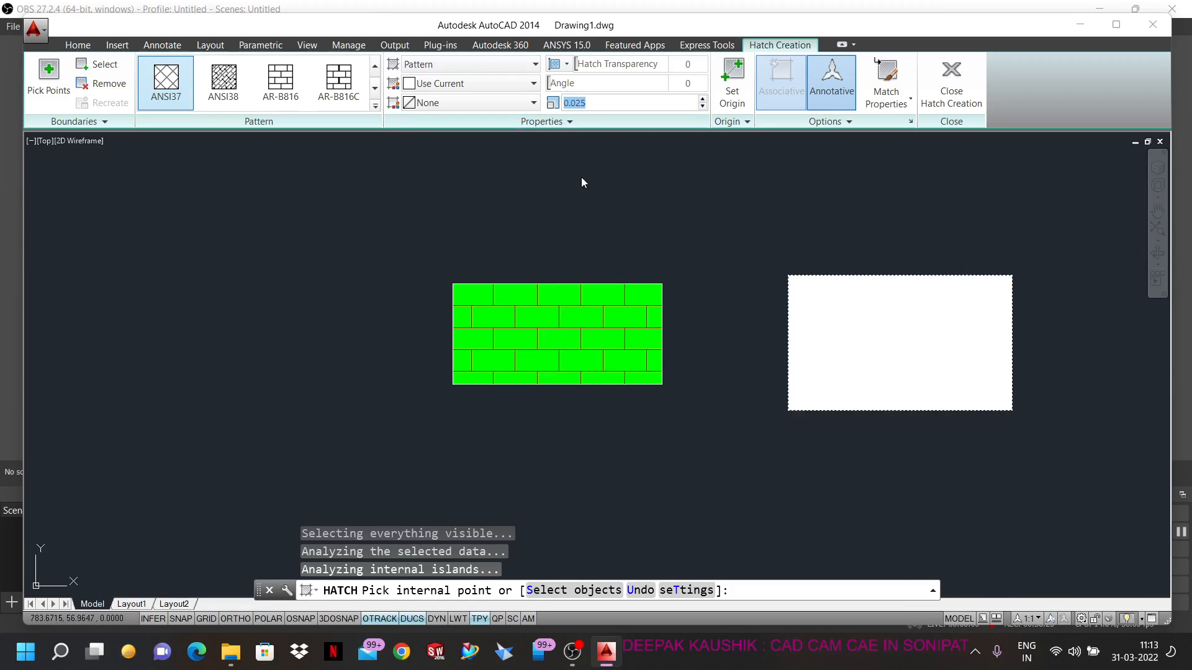
{"action": "type", "text": "1"}
{"action": "key", "text": "Return"}
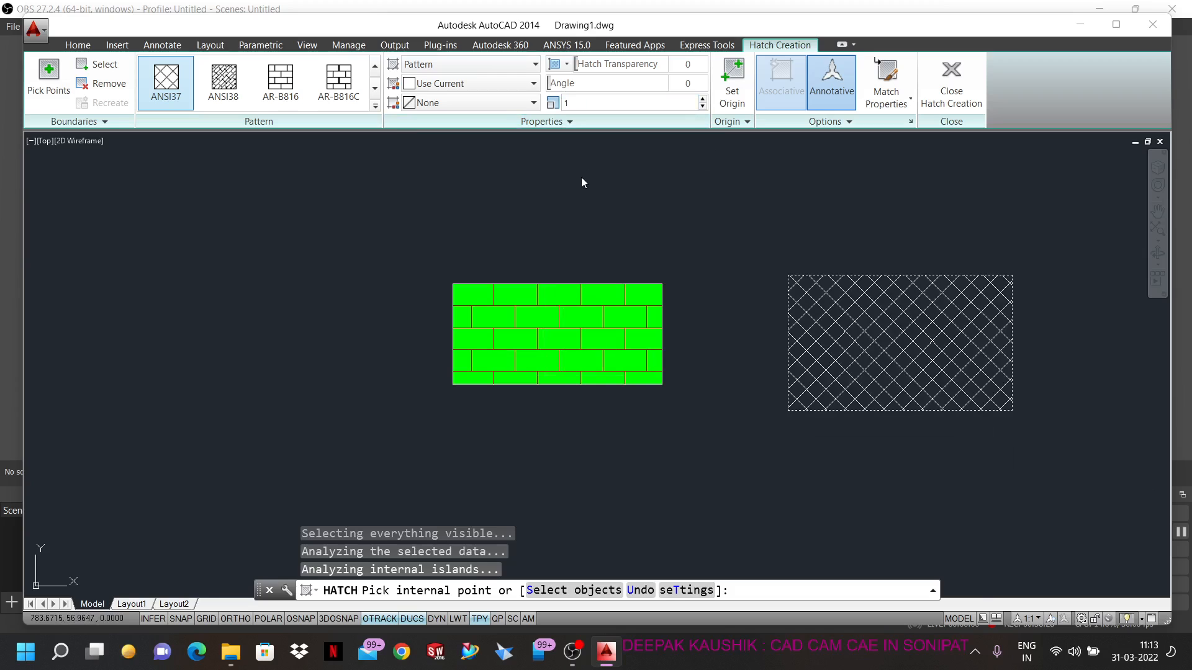
{"action": "left_click", "coordinate": [951, 74]}
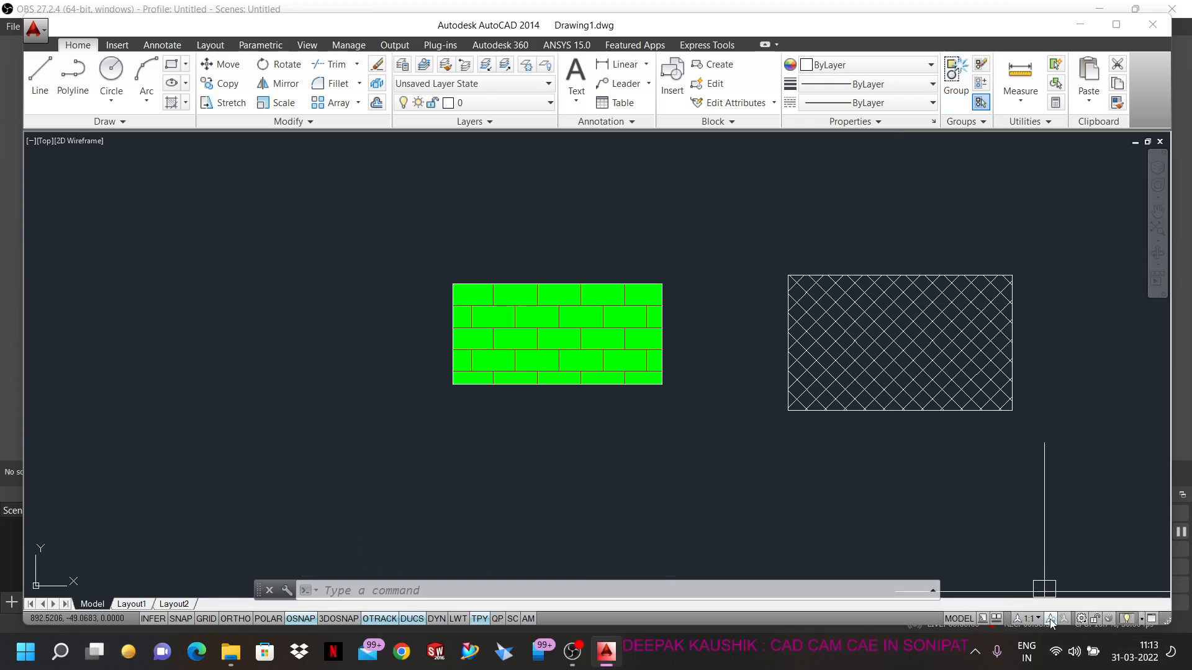
- Show annotative objects for all scales and erase the leftover larger hatch behind the new rectangle
{"action": "left_click", "coordinate": [1051, 619]}
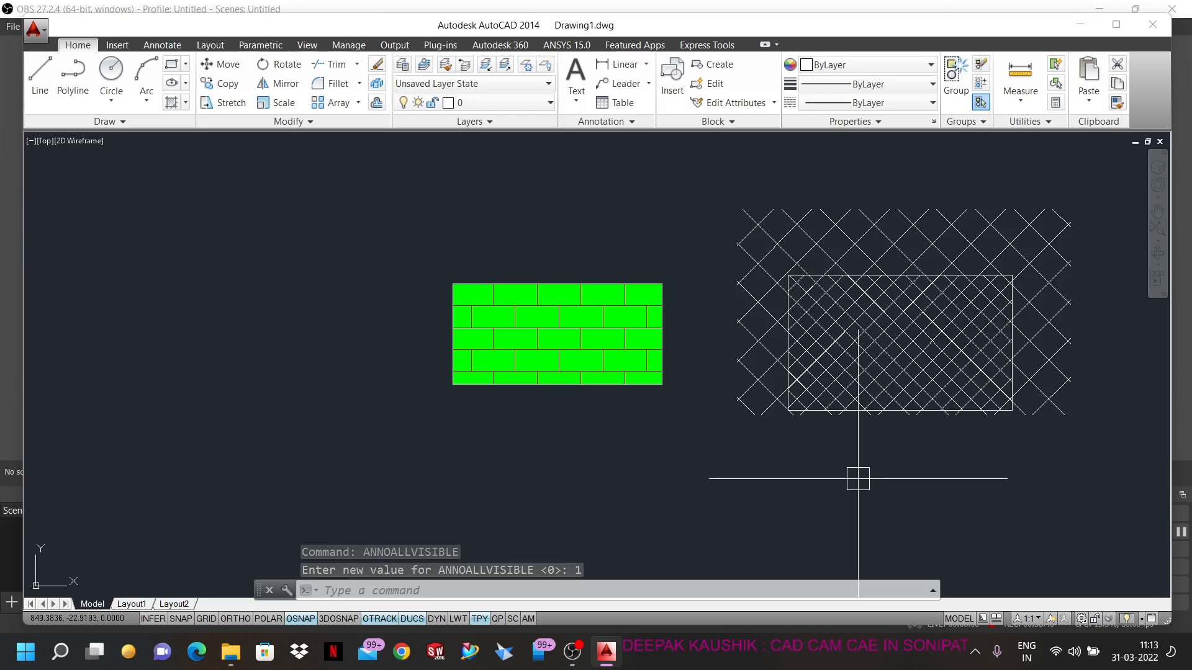
{"action": "left_click", "coordinate": [728, 274]}
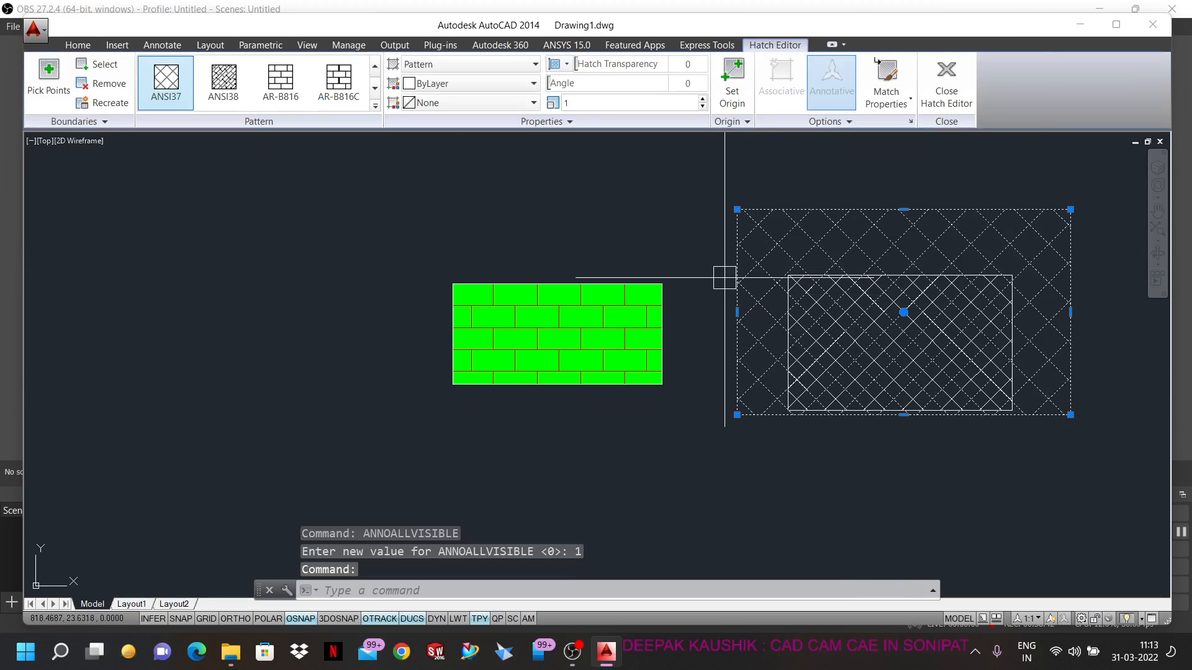
{"action": "key", "text": "Delete"}
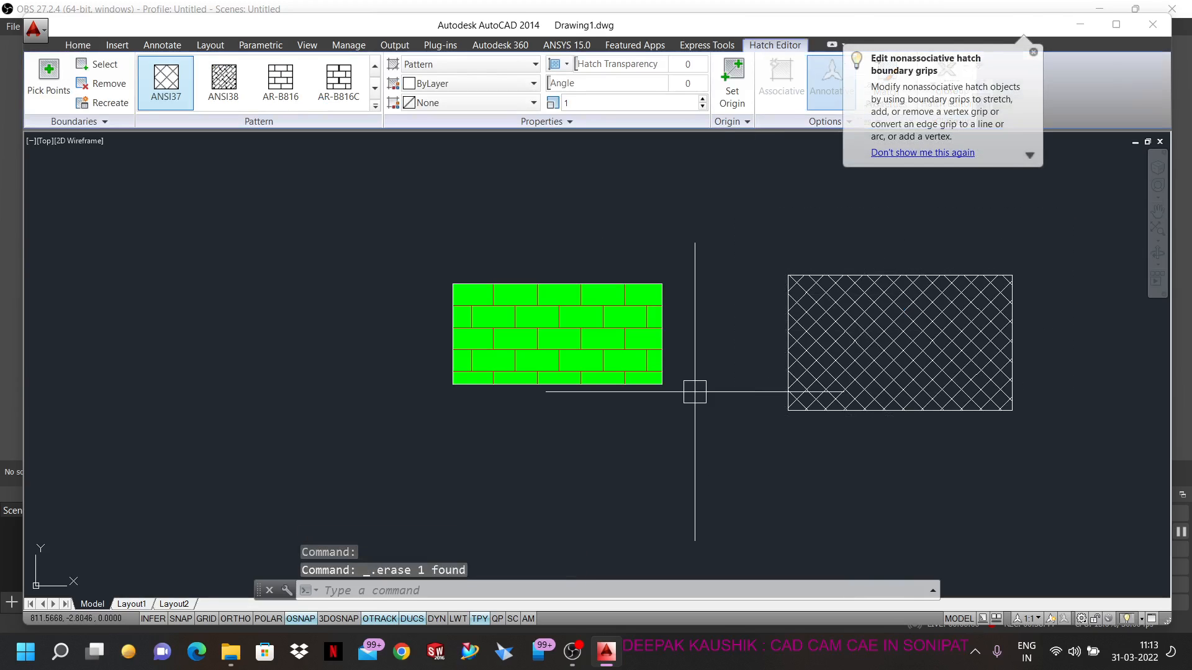
- Change the annotation scale to 1:2, 1:4 and finally 1:5 to test the annotative hatch
{"action": "left_click", "coordinate": [1028, 618]}
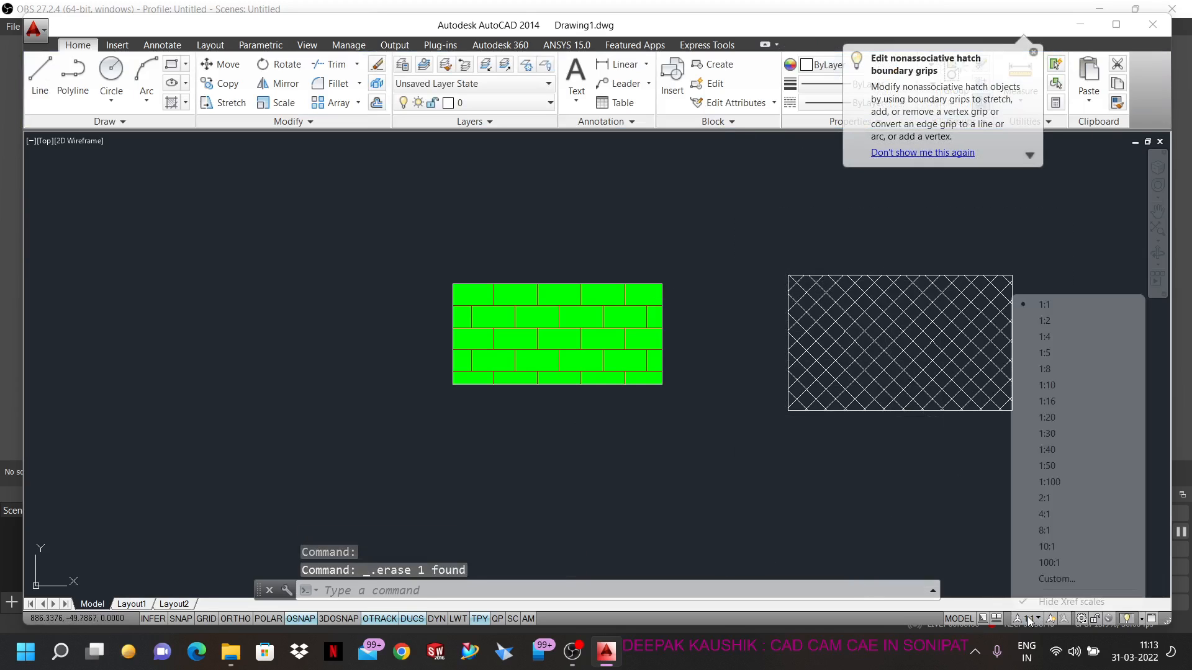
{"action": "left_click", "coordinate": [1046, 321]}
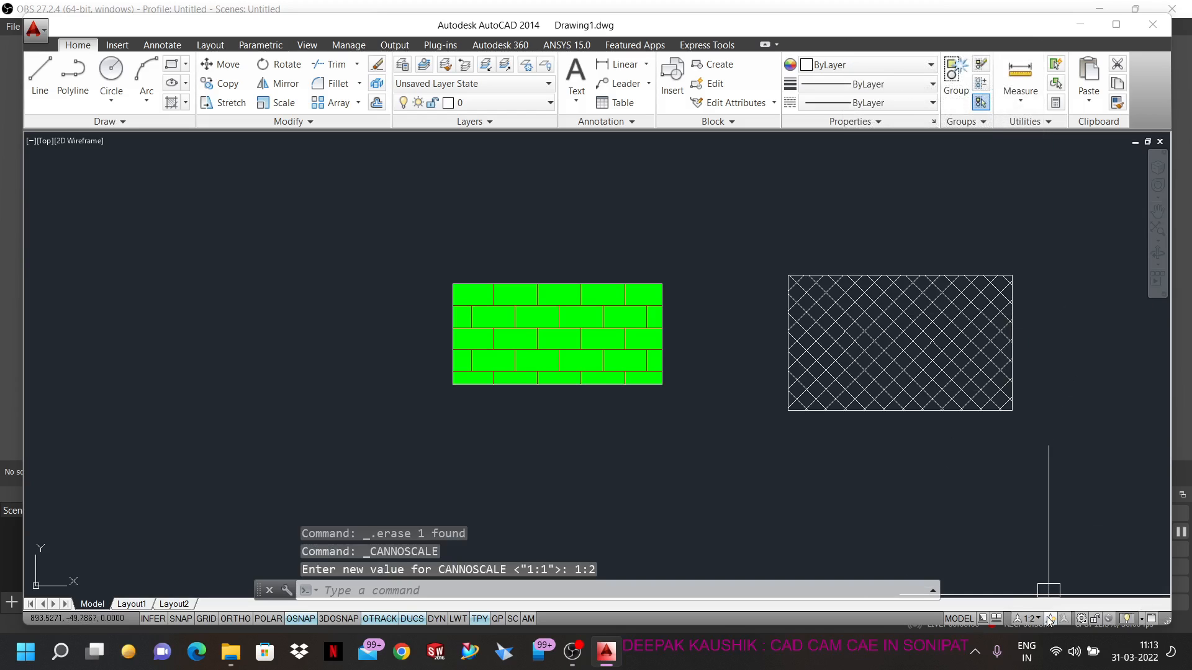
{"action": "left_click", "coordinate": [1027, 620]}
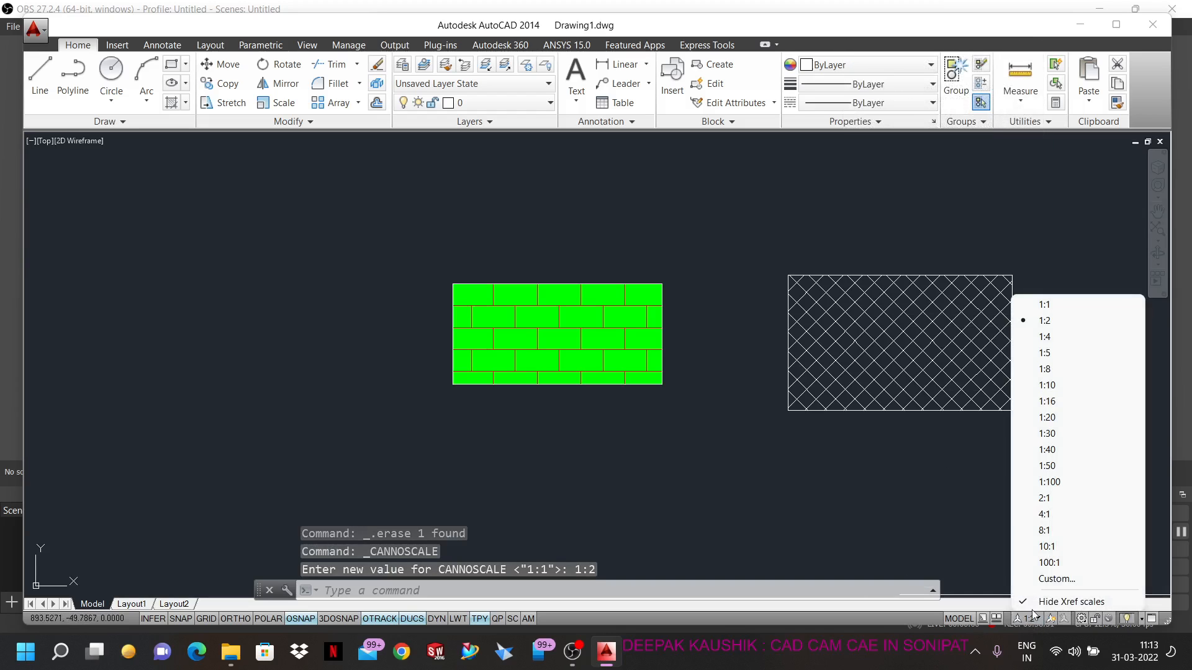
{"action": "left_click", "coordinate": [1043, 337]}
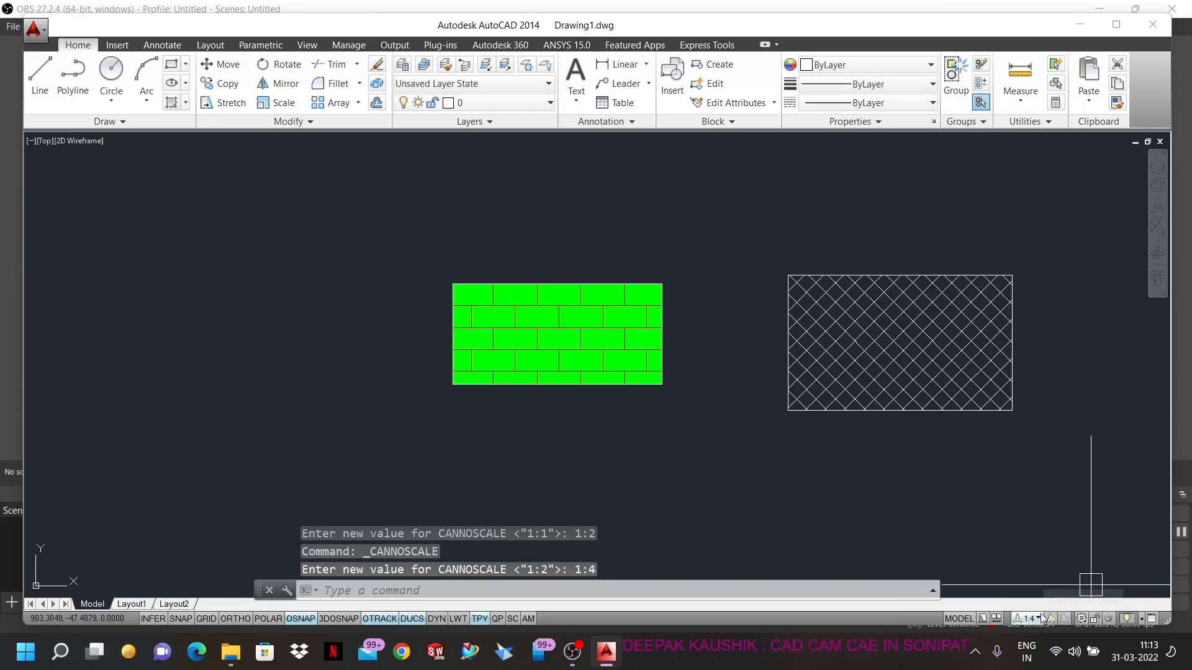
{"action": "left_click", "coordinate": [1030, 619]}
{"action": "left_click", "coordinate": [1049, 355]}
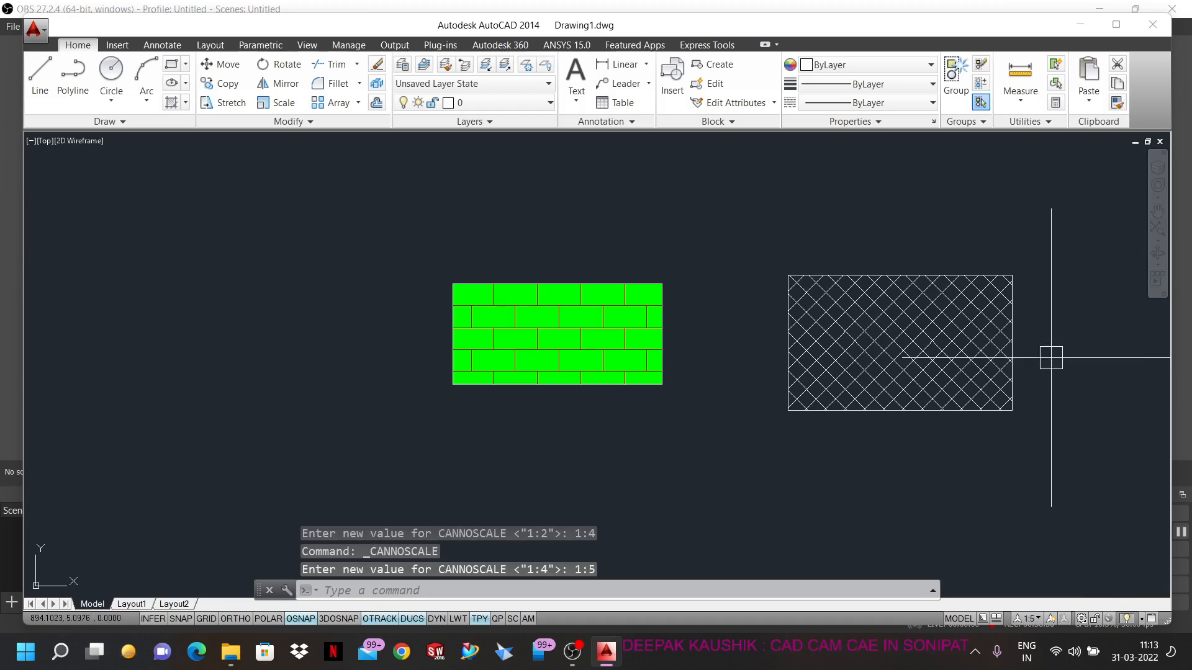
- Erase the cross-hatched rectangle with its hatch and draw a slightly larger empty rectangle in its place
{"action": "left_click", "coordinate": [766, 240]}
{"action": "left_click", "coordinate": [1125, 491]}
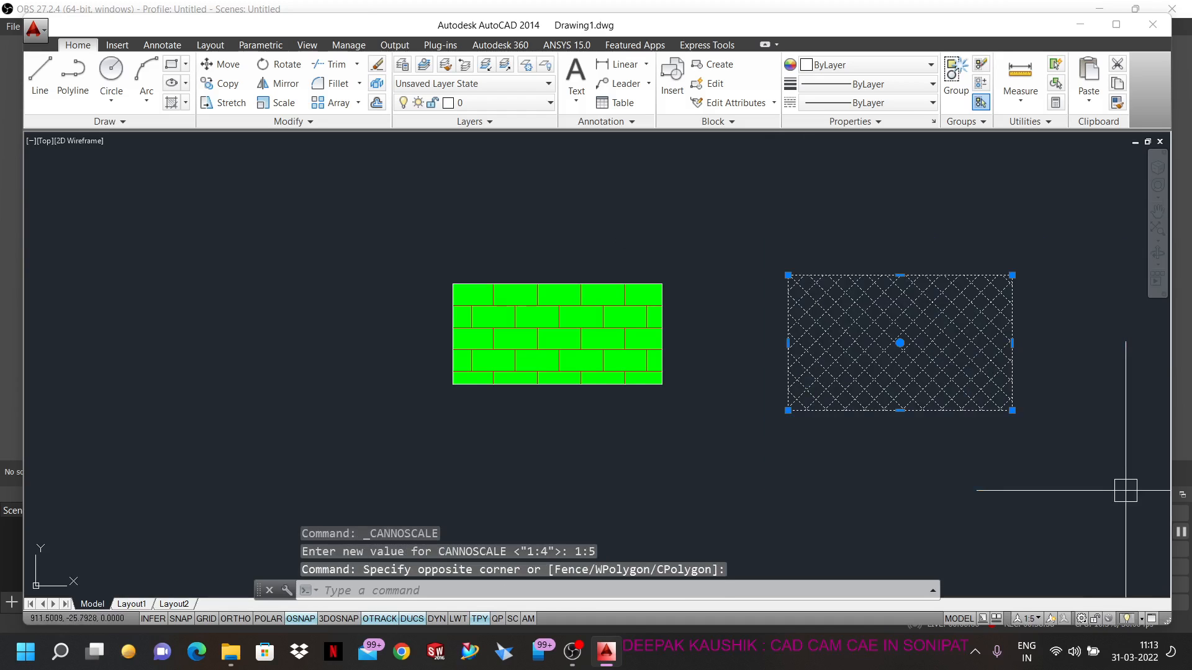
{"action": "key", "text": "Delete"}
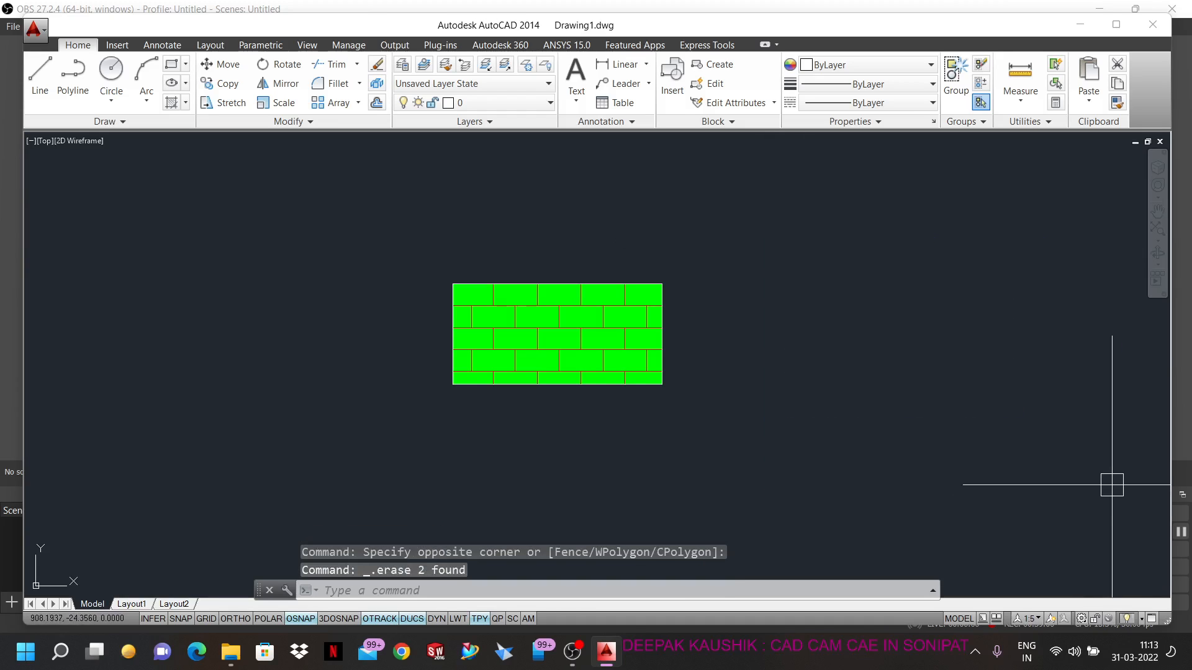
{"action": "left_click", "coordinate": [172, 64]}
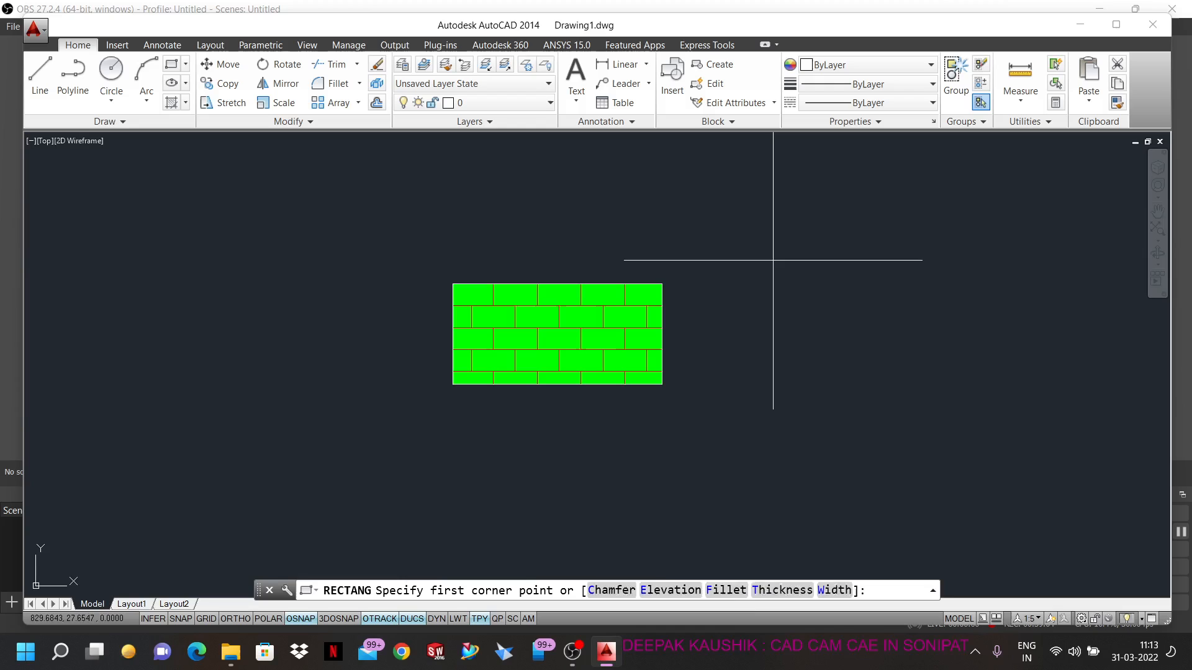
{"action": "left_click", "coordinate": [773, 261]}
{"action": "left_click", "coordinate": [1049, 424]}
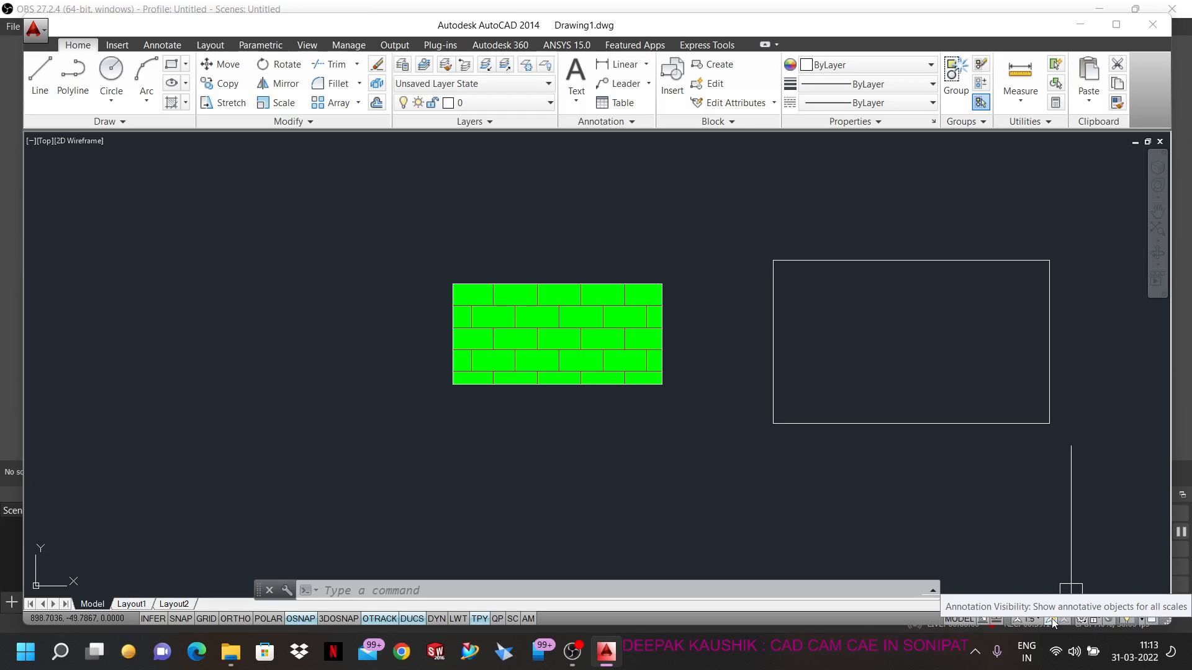
- Toggle annotation visibility for all scales off and on, and fill the new rectangle with an annotative ANSI37 hatch at scale 1
{"action": "left_click", "coordinate": [1051, 619]}
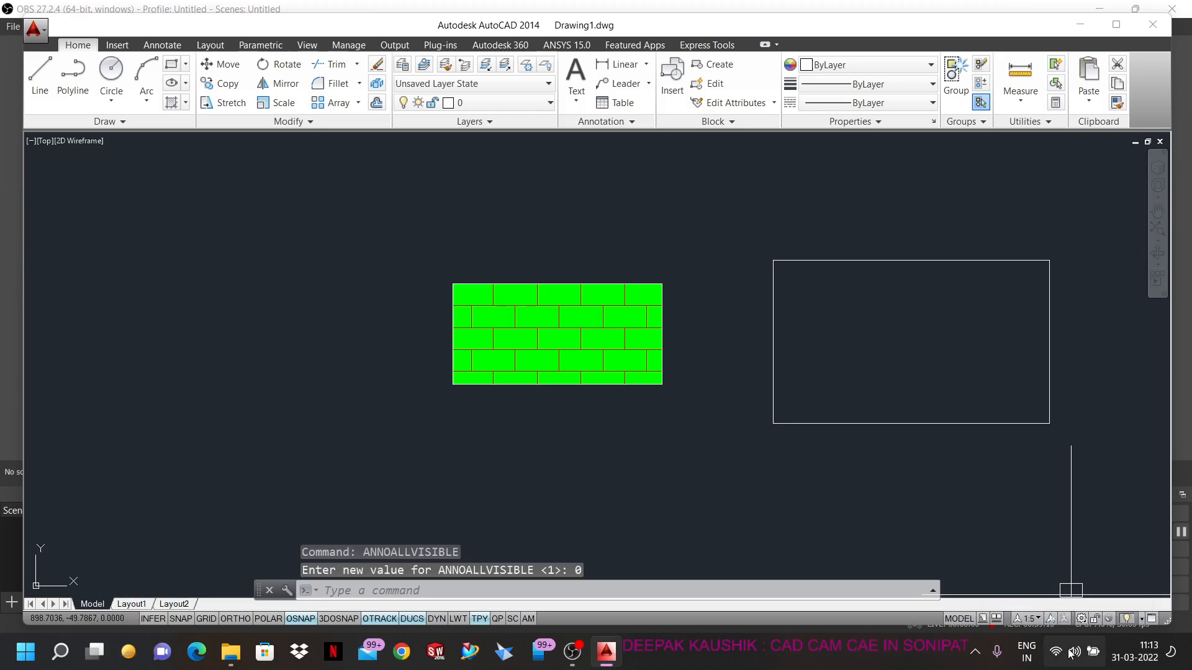
{"action": "left_click", "coordinate": [1052, 622]}
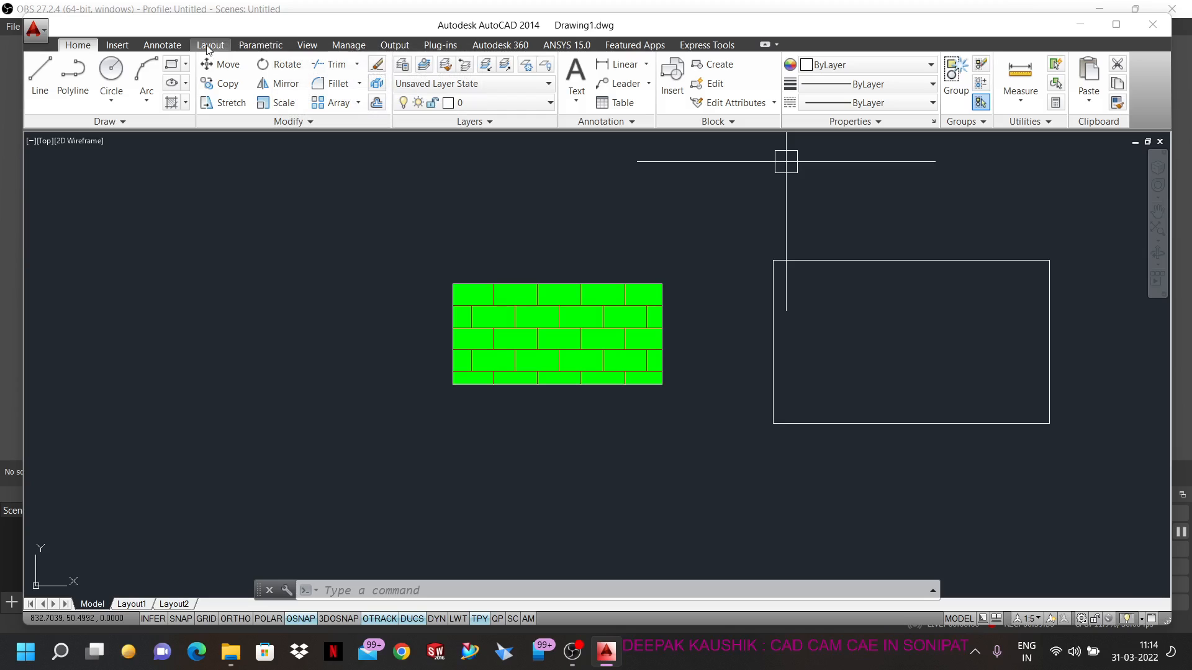
{"action": "left_click", "coordinate": [176, 103]}
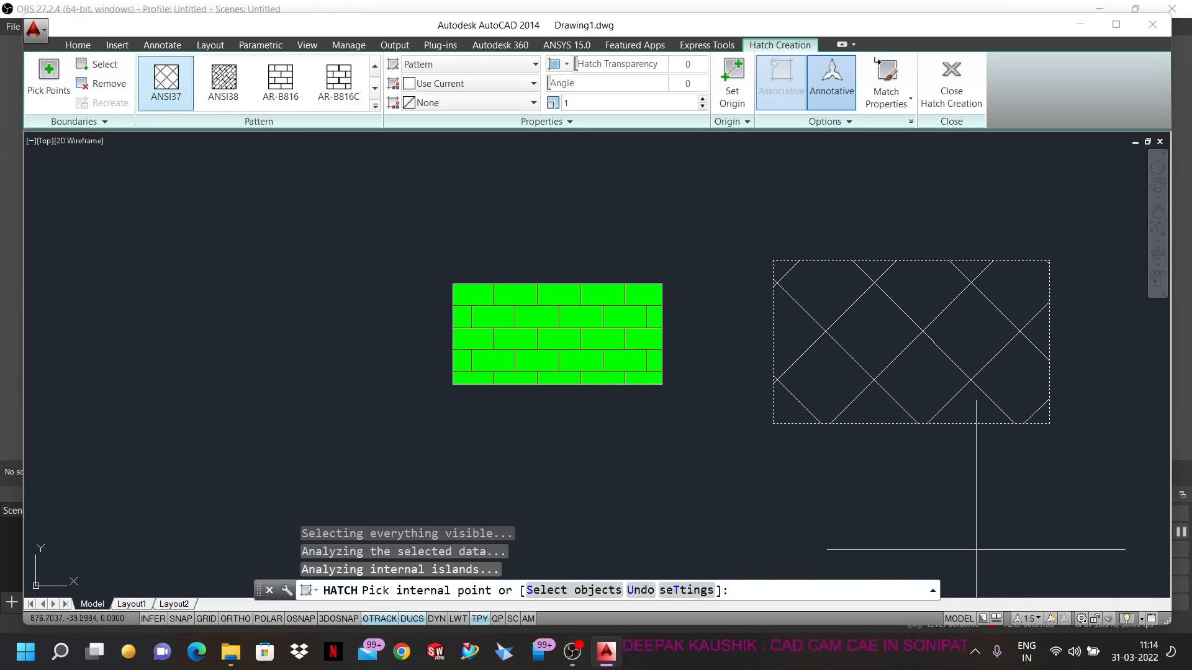
{"action": "left_click", "coordinate": [952, 75]}
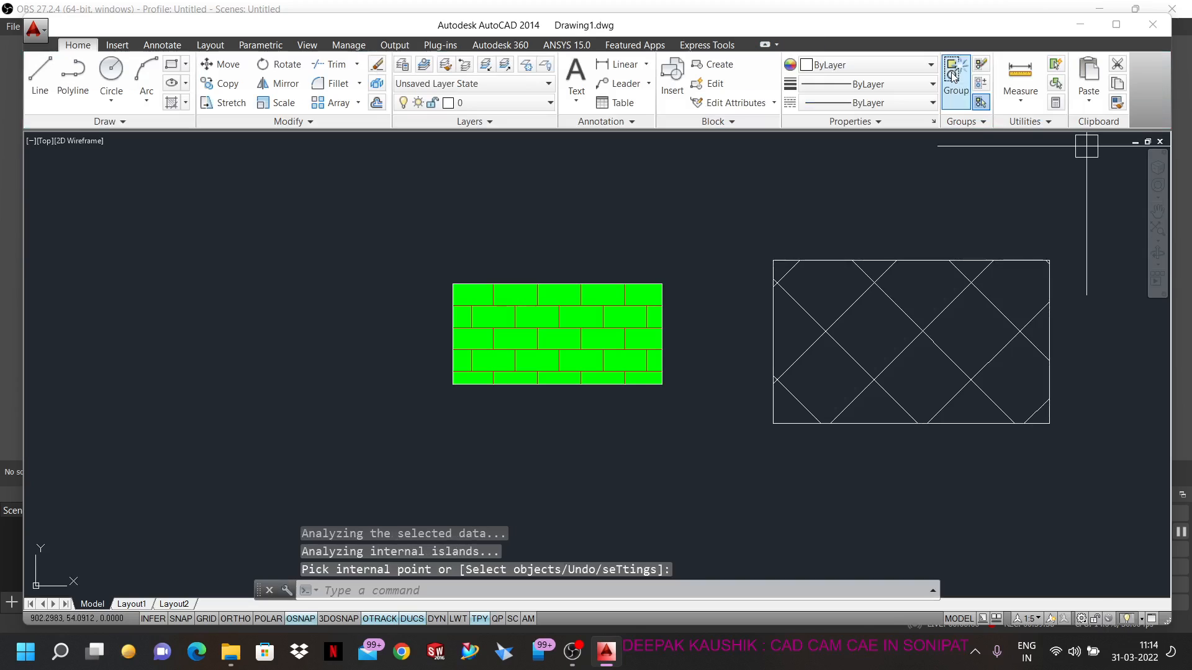
- Switch the annotation scale to 1:1 and then 1:2 with the new annotative hatch in place
{"action": "left_click", "coordinate": [1032, 621]}
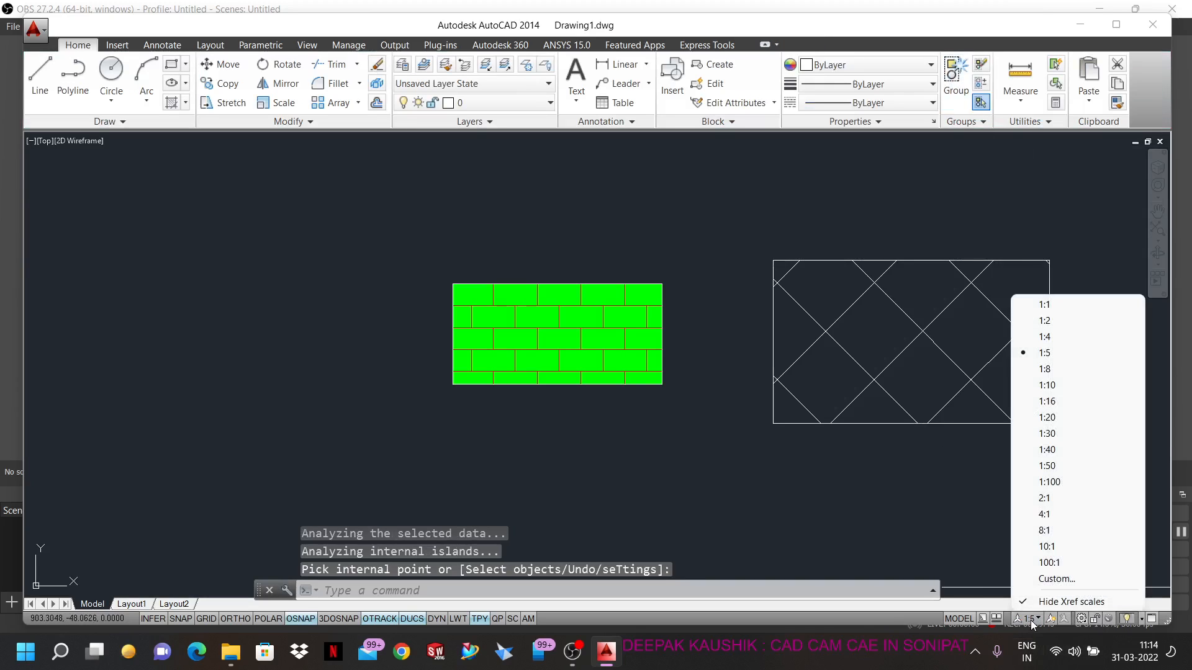
{"action": "left_click", "coordinate": [1055, 305]}
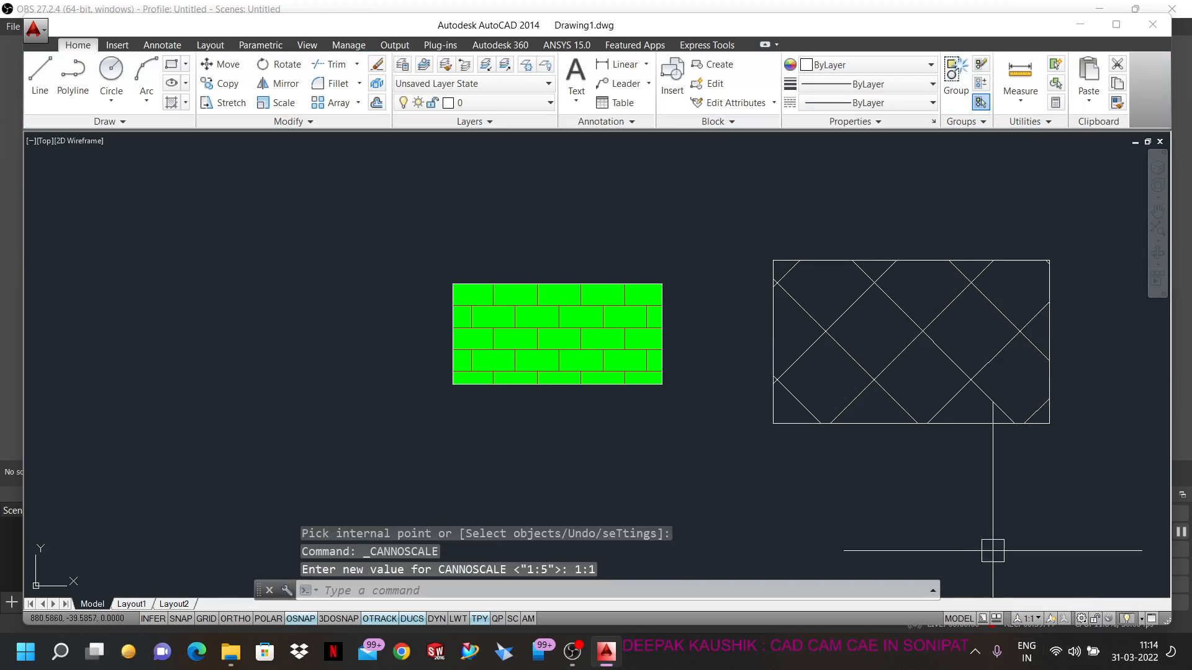
{"action": "left_click", "coordinate": [1033, 621]}
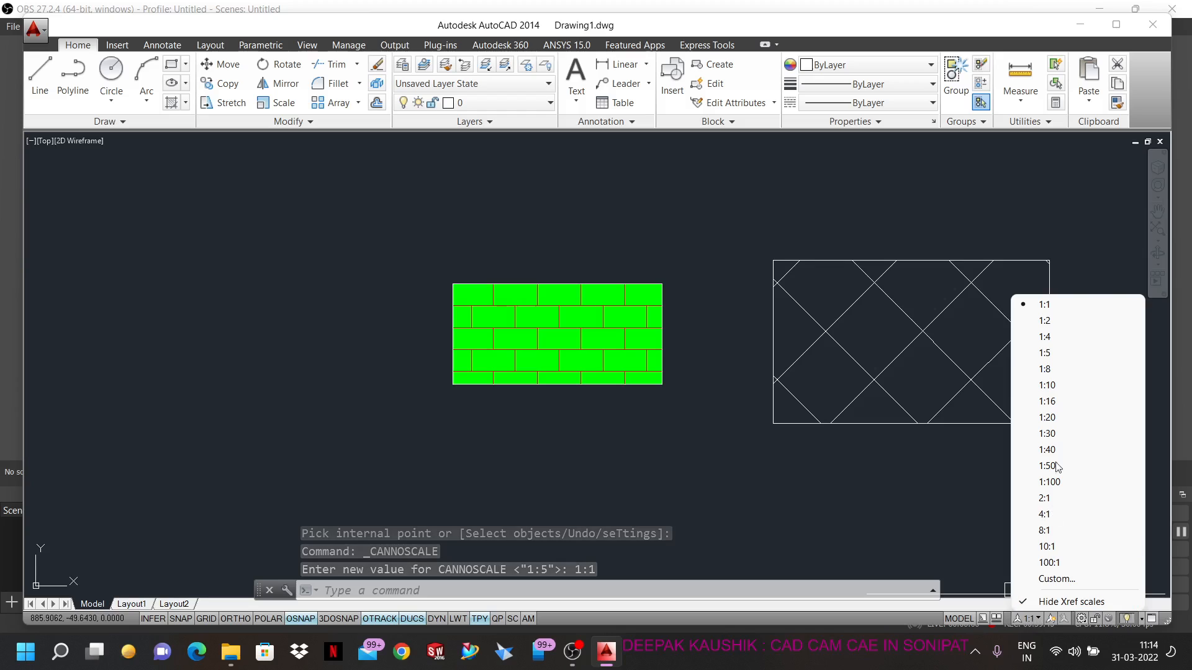
{"action": "left_click", "coordinate": [1049, 321]}
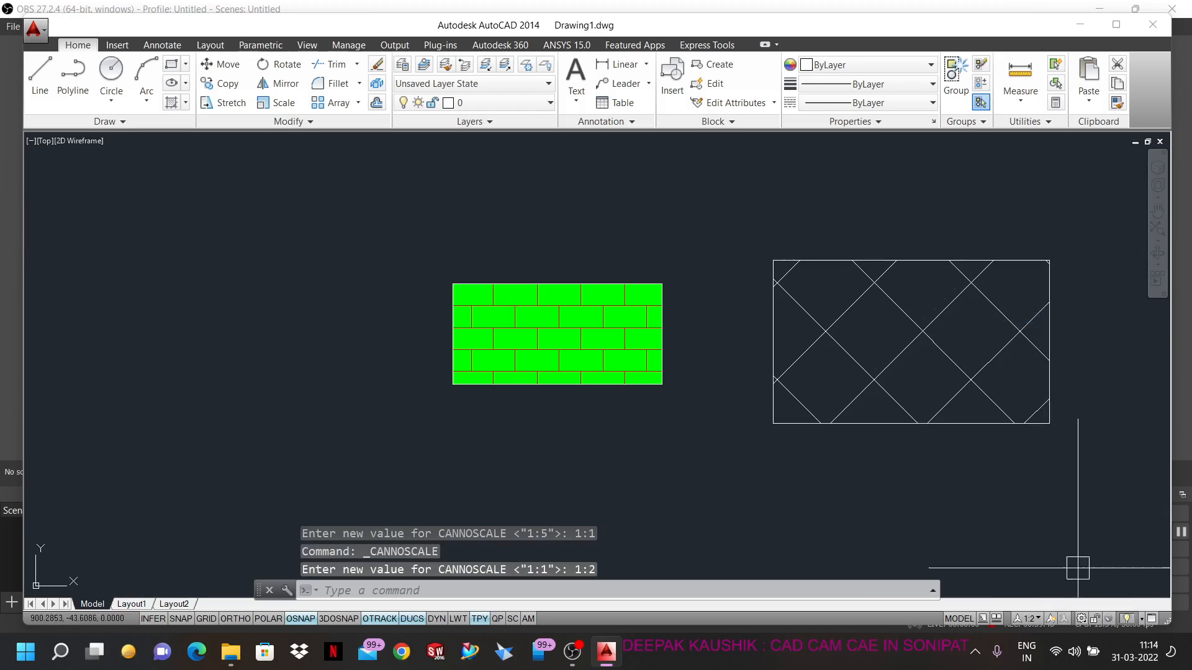
- Turn on automatic adding of scales to annotative objects, and try annotation scales 1:4 and 1:1 on the hatch
{"action": "left_click", "coordinate": [1063, 619]}
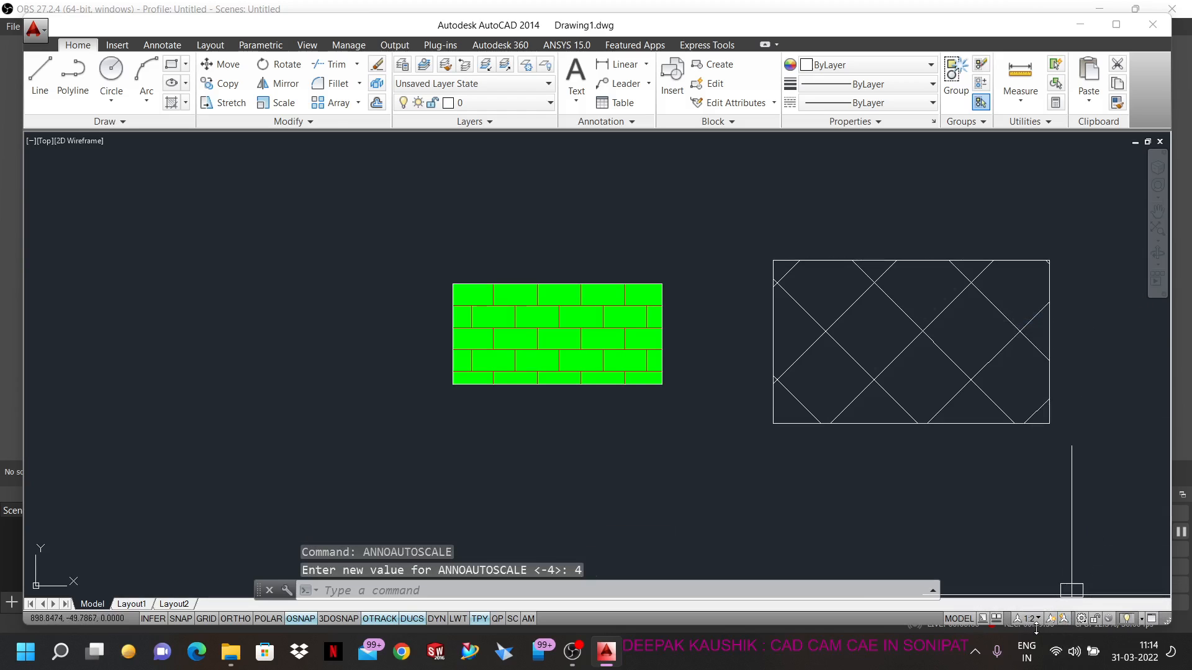
{"action": "left_click", "coordinate": [1033, 620]}
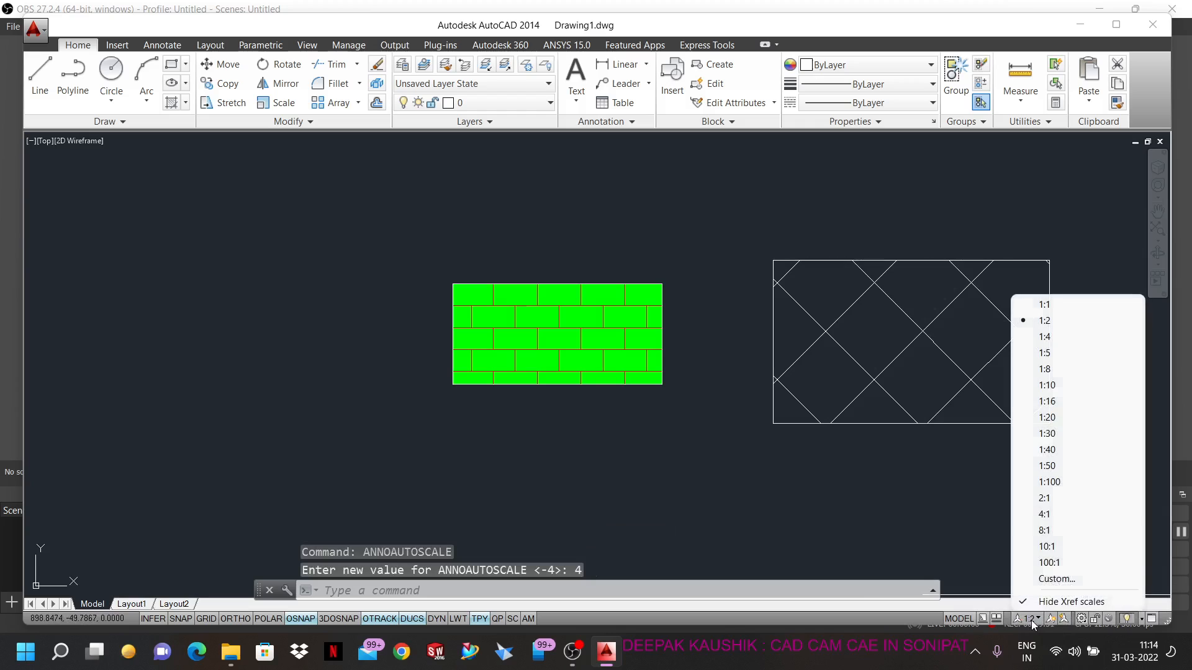
{"action": "left_click", "coordinate": [1047, 336]}
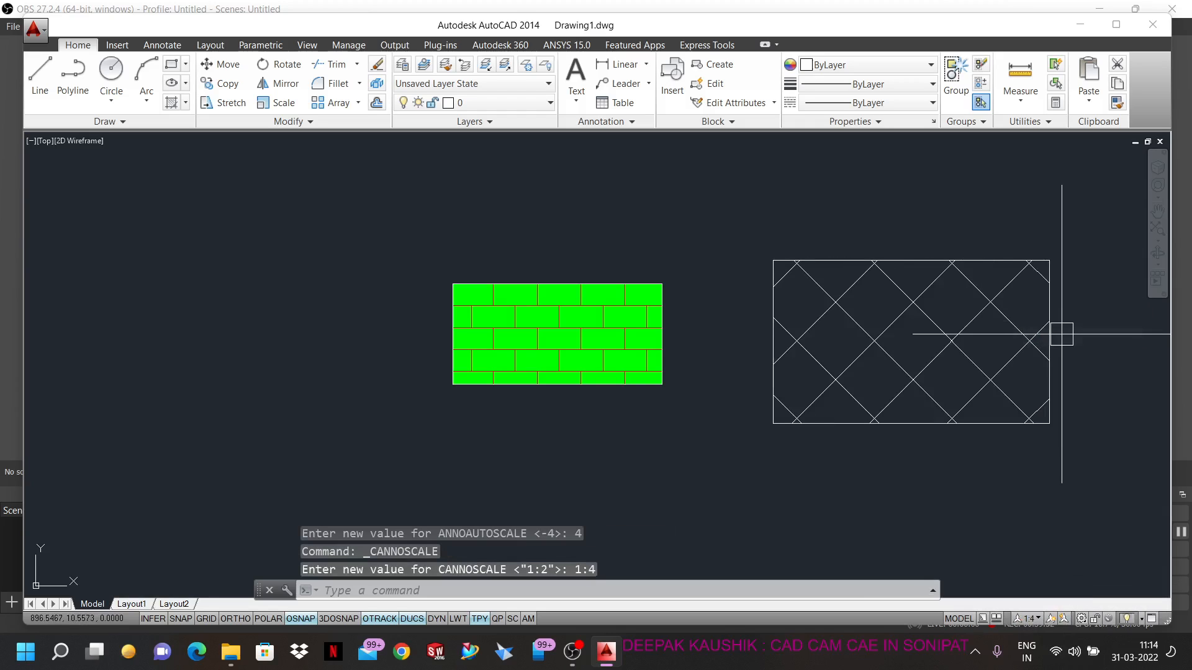
{"action": "left_click", "coordinate": [1034, 620]}
{"action": "left_click", "coordinate": [1078, 303]}
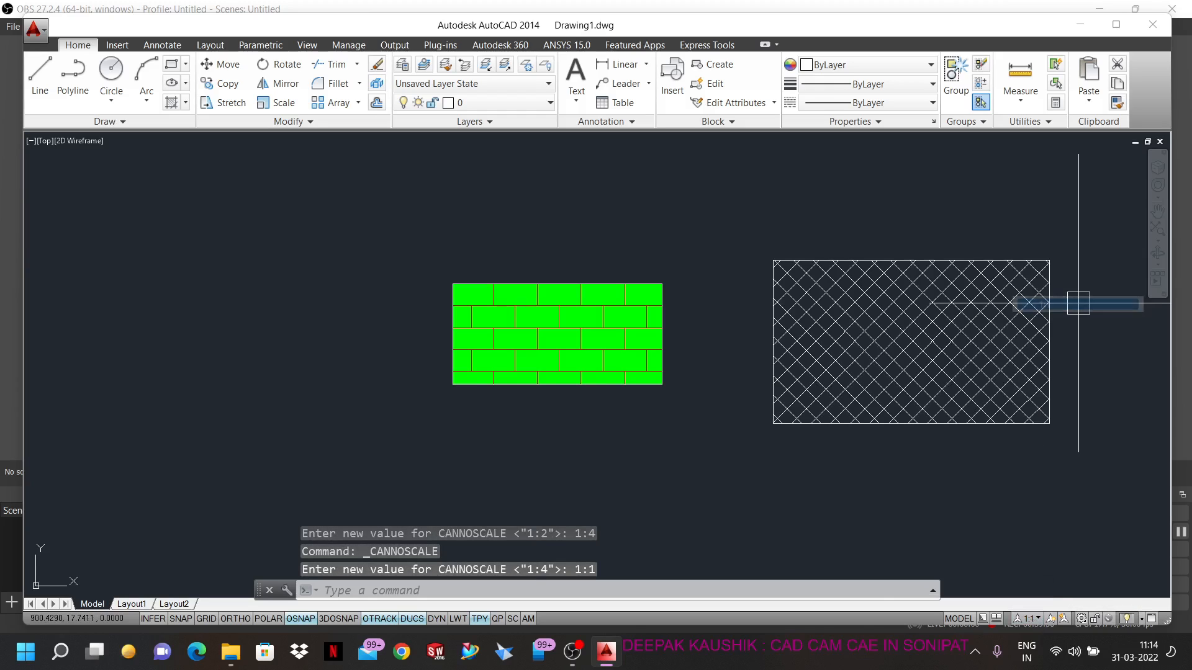
- Coarsen the annotative hatch by stepping the annotation scale through 1:4, 1:8 and 1:10
{"action": "left_click", "coordinate": [1034, 620]}
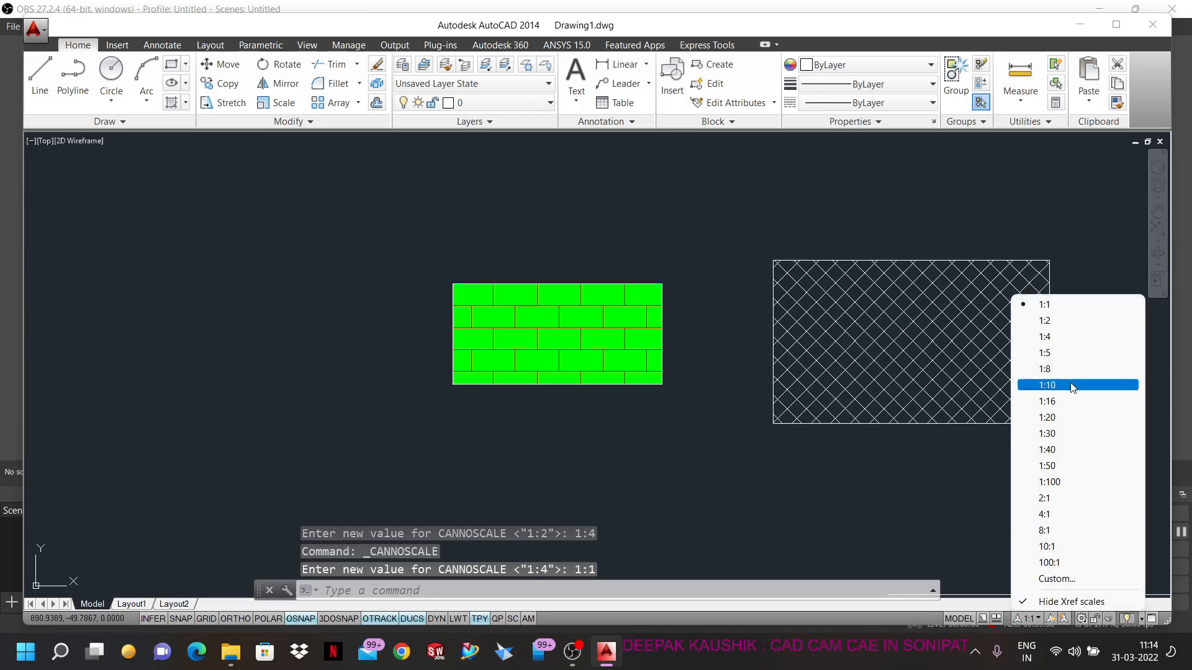
{"action": "left_click", "coordinate": [1067, 336]}
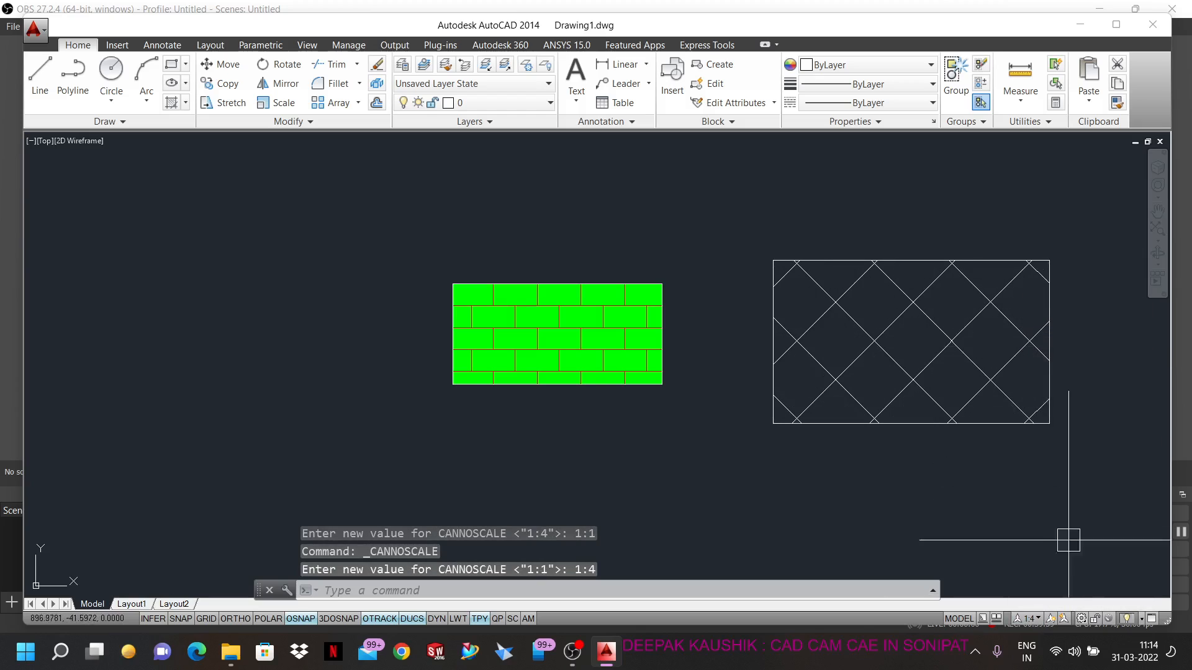
{"action": "left_click", "coordinate": [1034, 620]}
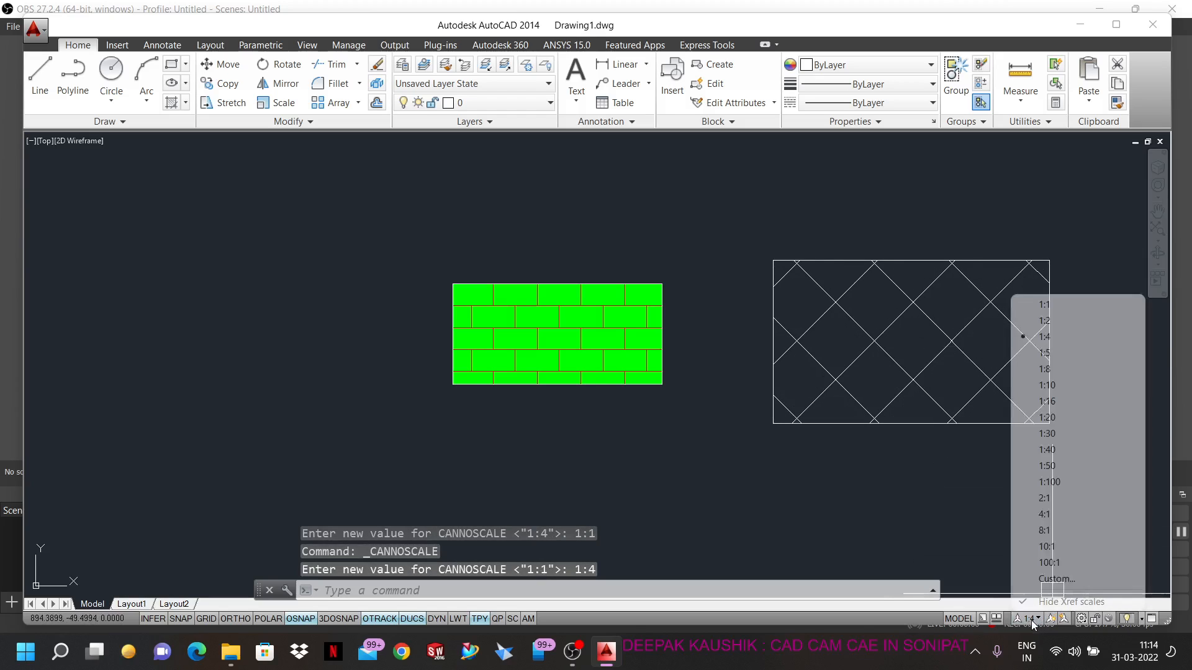
{"action": "left_click", "coordinate": [1063, 368]}
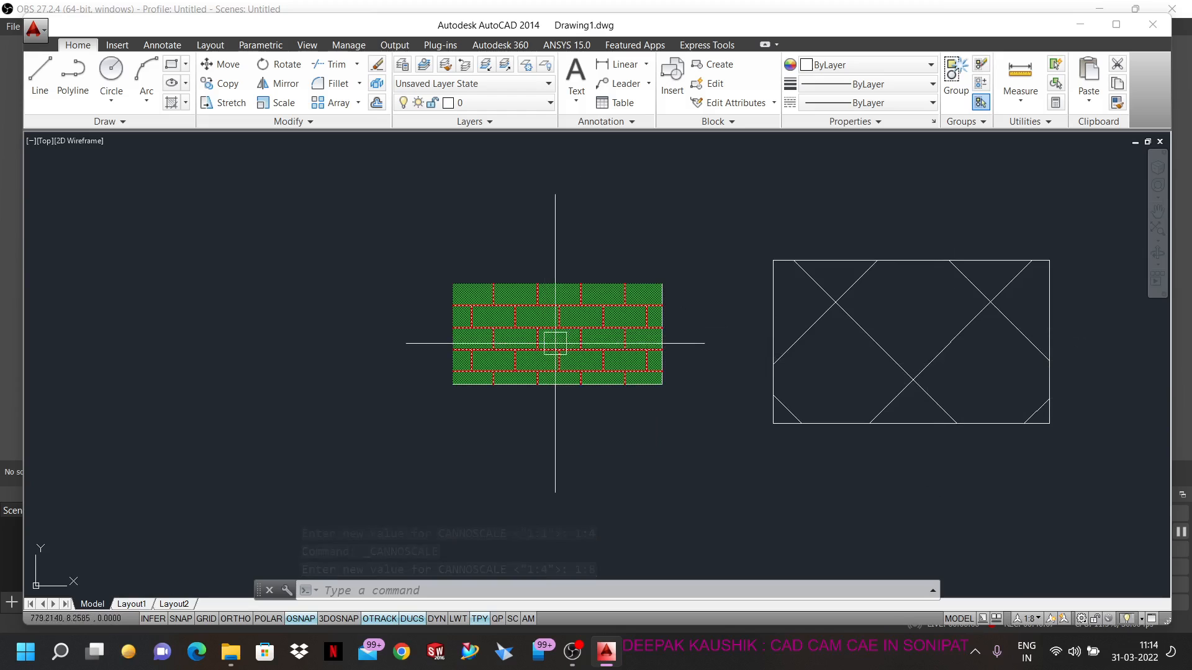
{"action": "left_click", "coordinate": [1030, 619]}
{"action": "left_click", "coordinate": [1058, 391]}
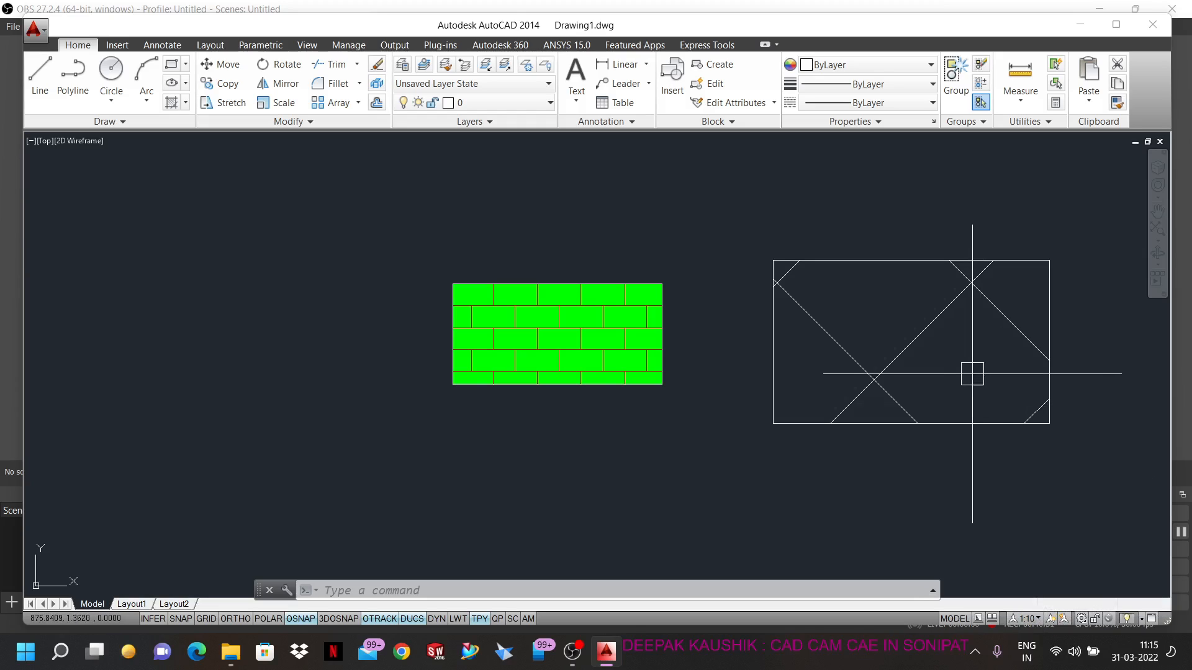
- Set the annotation scale to 1:20 and then back to 1:4
{"action": "left_click", "coordinate": [1025, 619]}
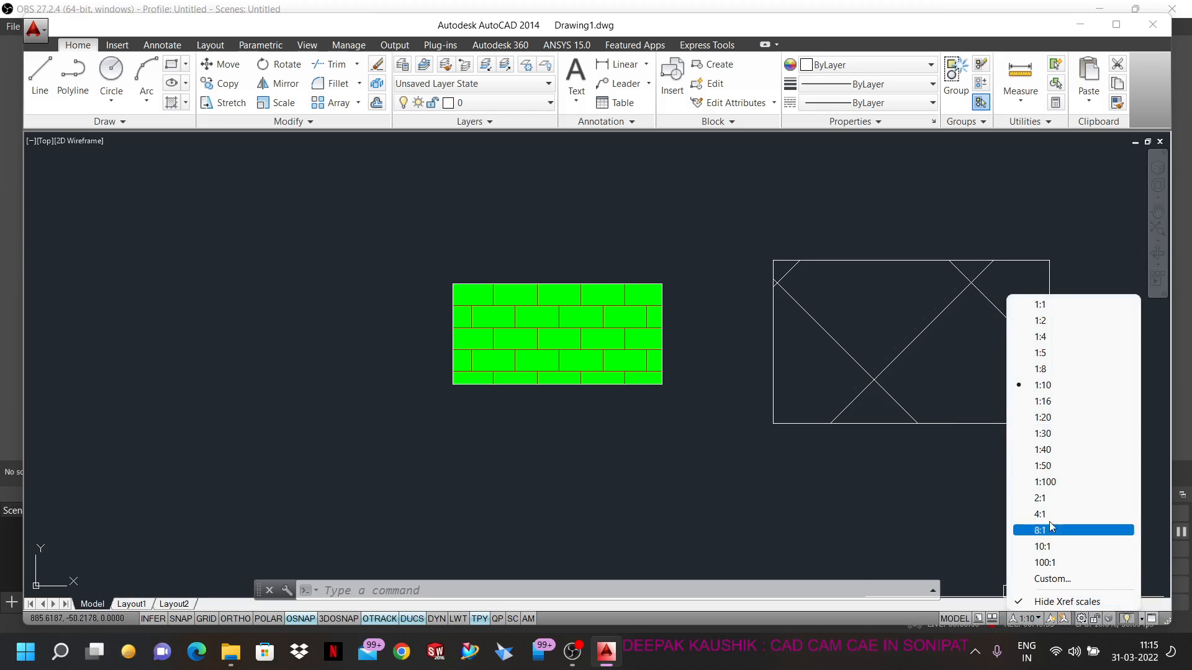
{"action": "left_click", "coordinate": [1058, 419]}
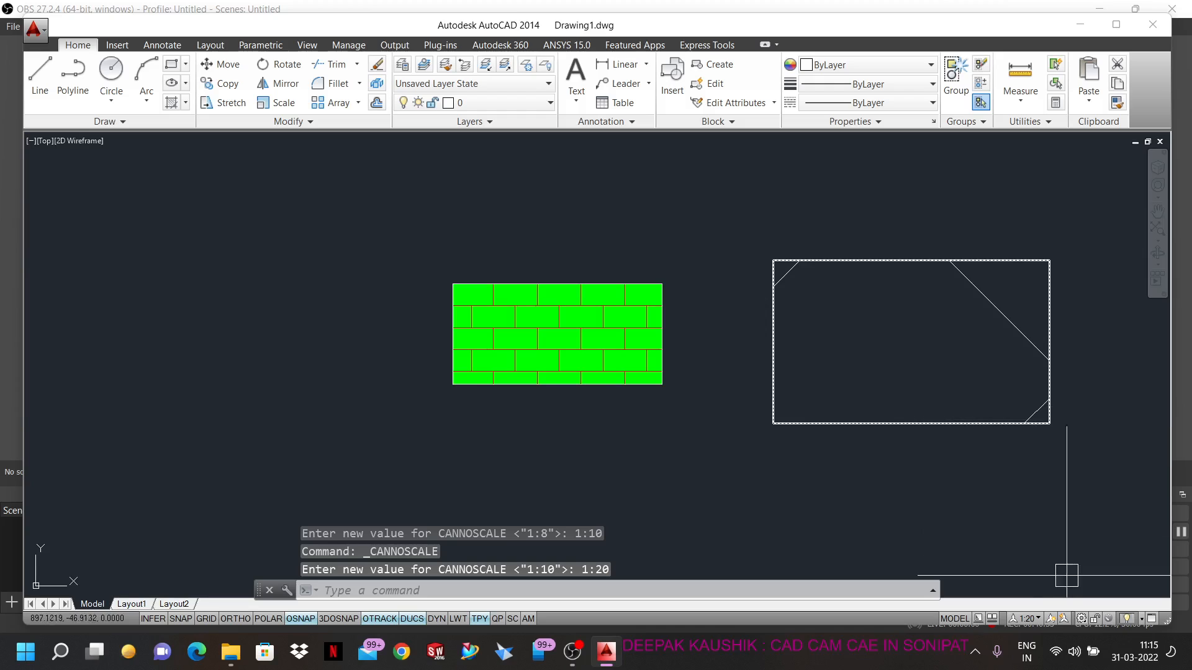
{"action": "left_click", "coordinate": [1025, 619]}
{"action": "left_click", "coordinate": [1098, 337]}
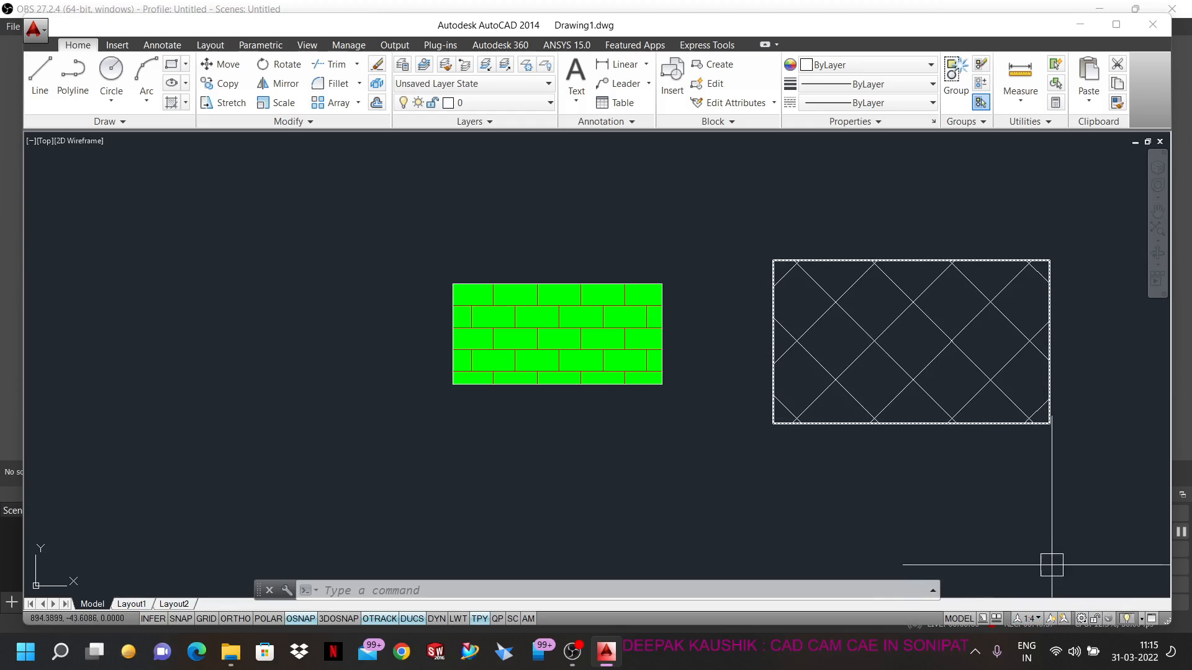
- Show annotative objects for the current scale only and set the annotation scale to 1:1
{"action": "left_click", "coordinate": [1050, 620]}
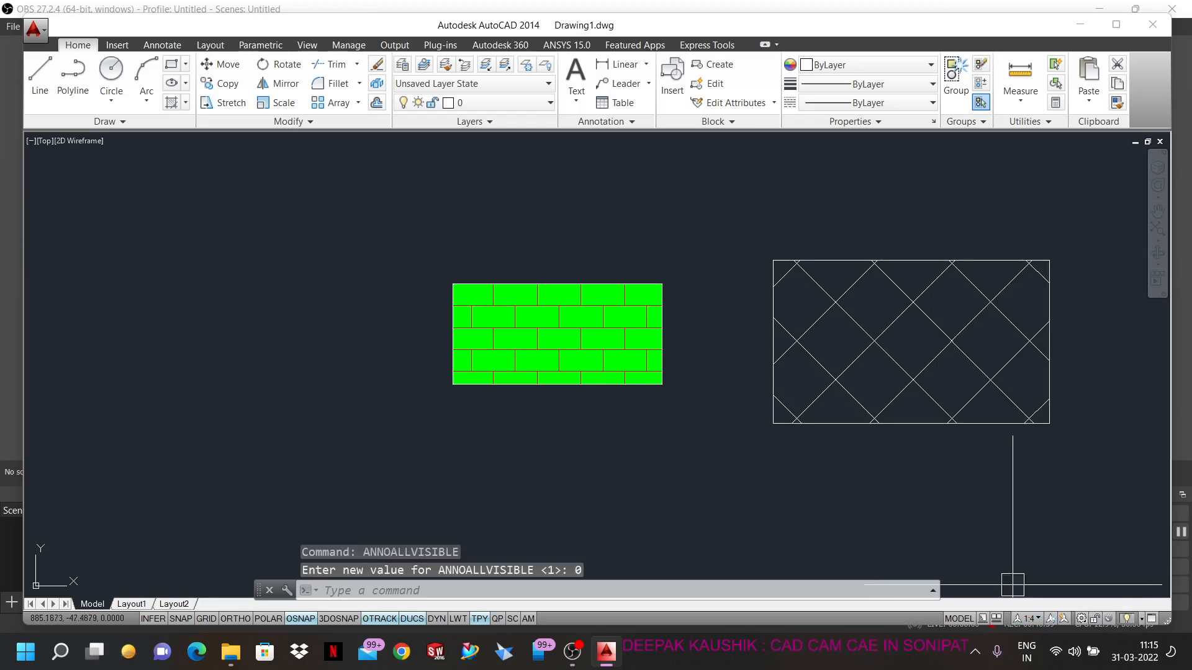
{"action": "left_click", "coordinate": [1026, 621]}
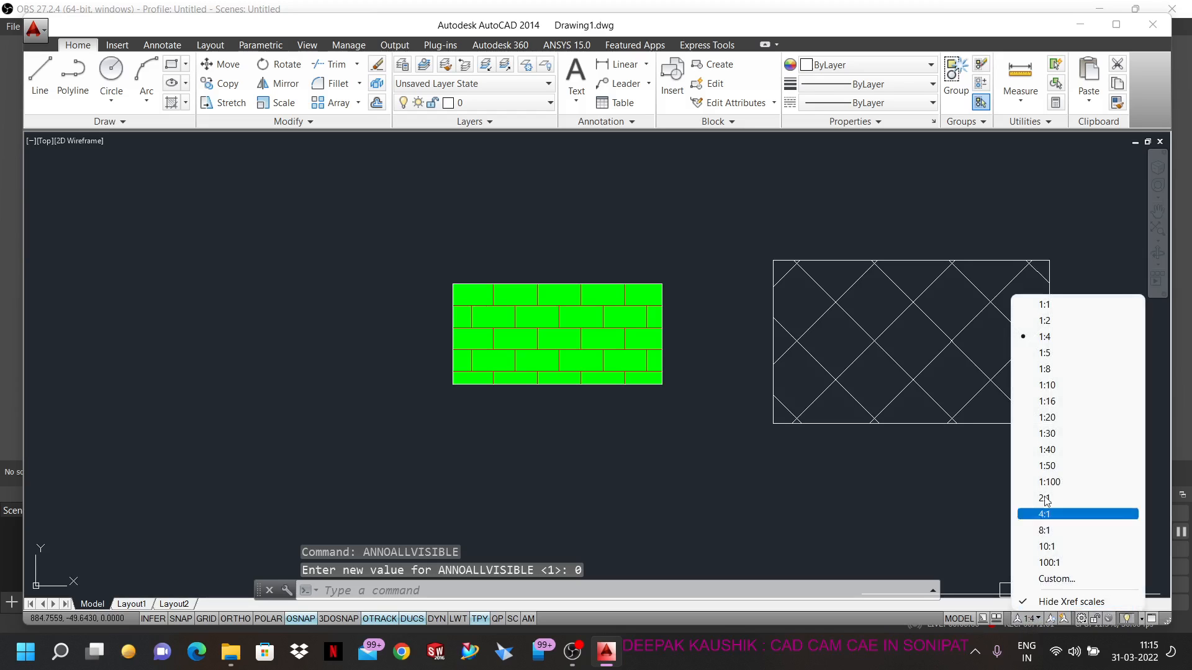
{"action": "left_click", "coordinate": [1066, 310]}
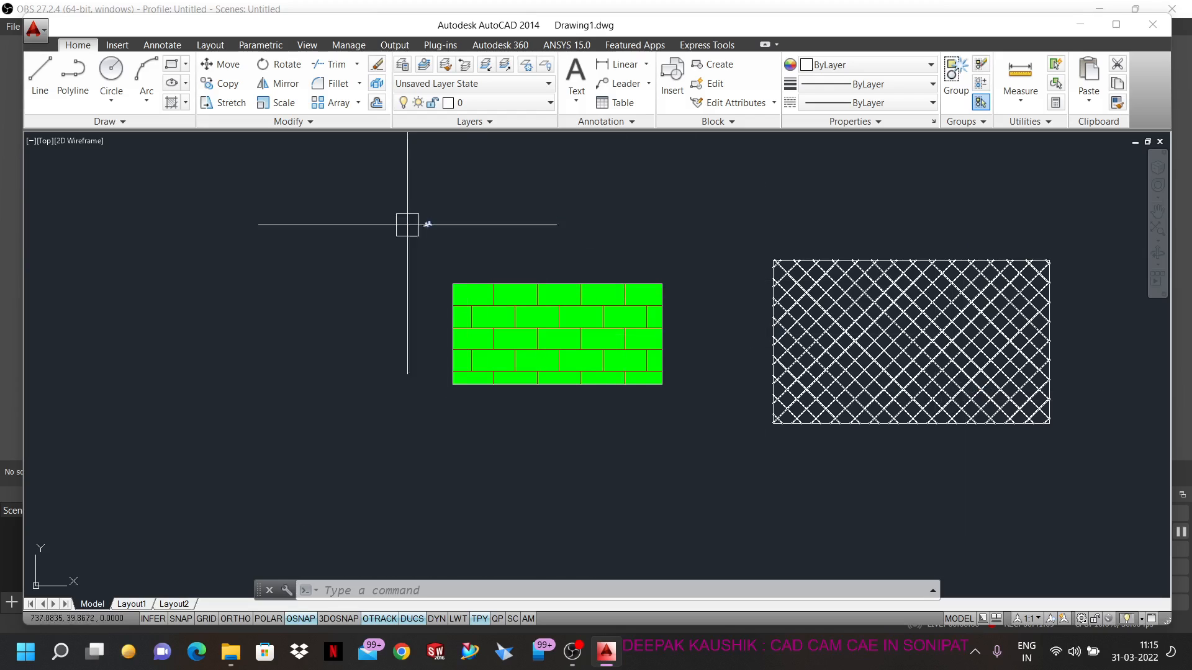
- Erase both hatched rectangles together with their hatches to empty the drawing
{"action": "left_click", "coordinate": [351, 186]}
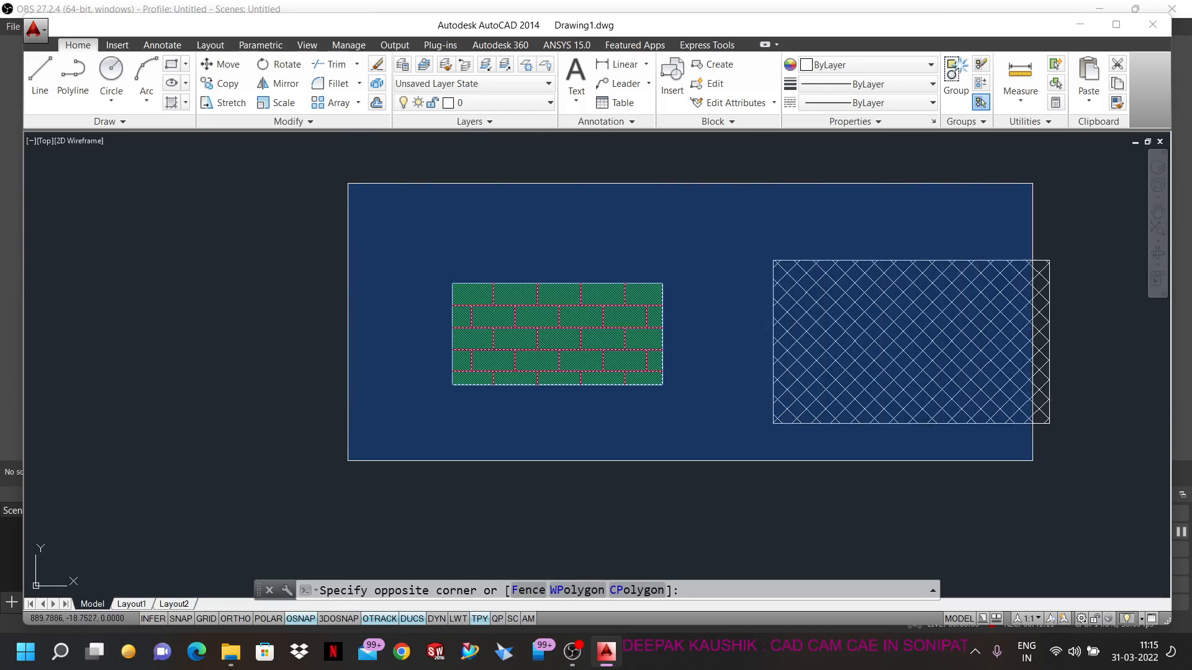
{"action": "left_click", "coordinate": [1060, 464]}
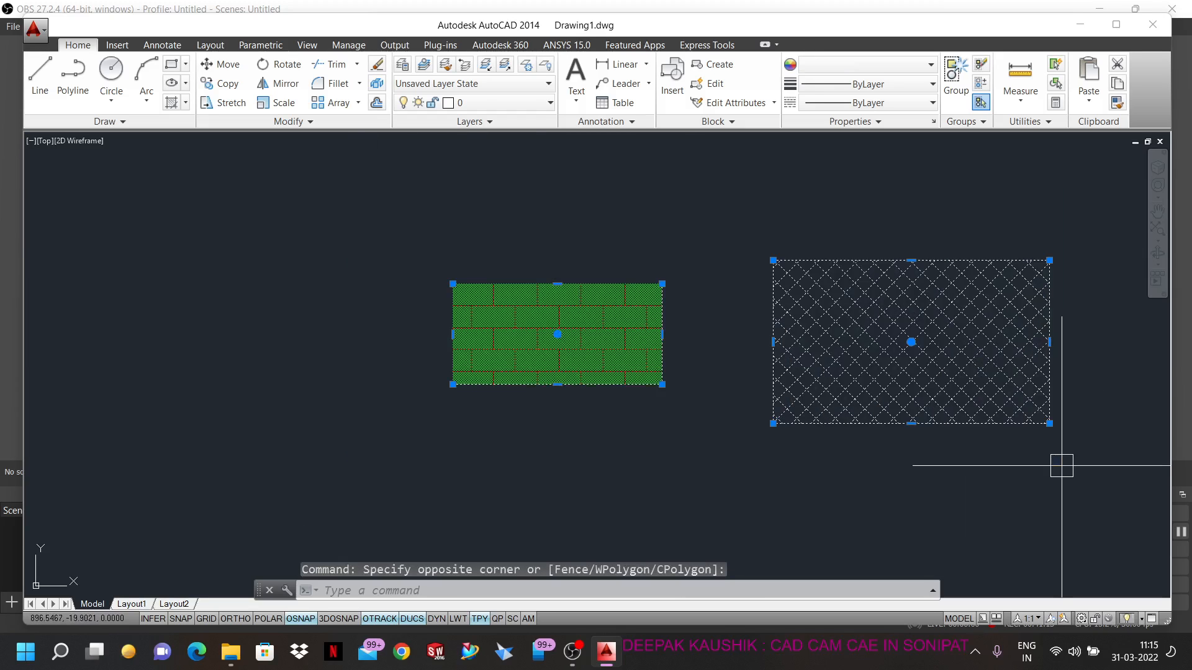
{"action": "key", "text": "Delete"}
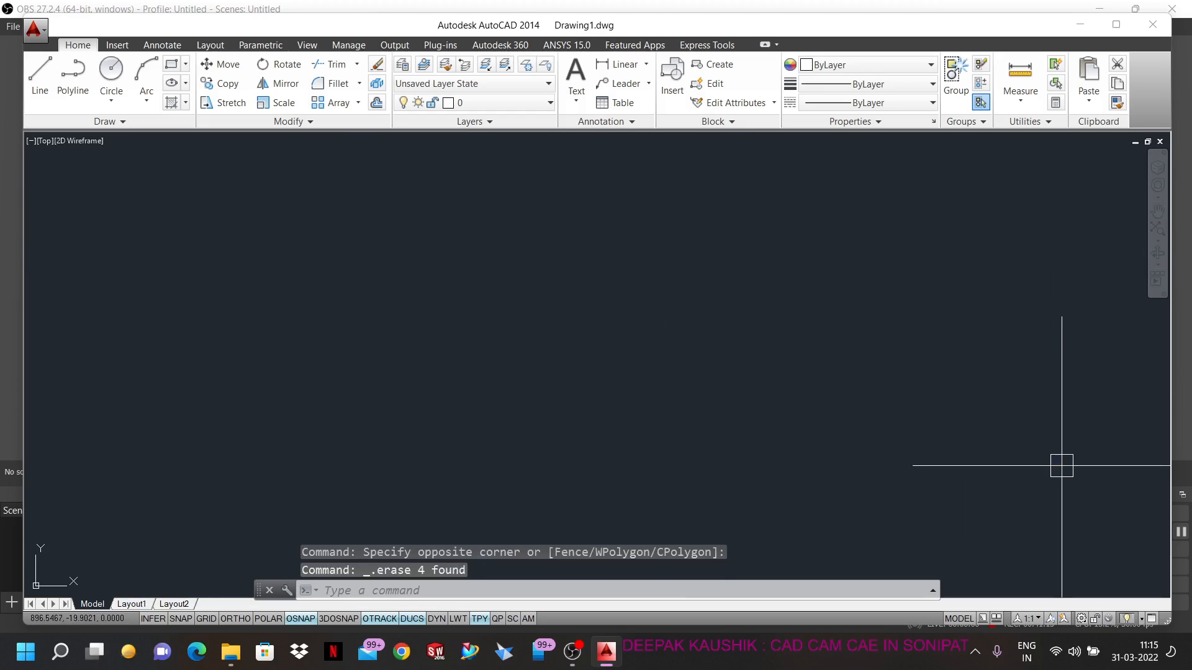
- Draw two concentric circles in the empty drawing with radii of about 28.7 and 10.6
{"action": "left_click", "coordinate": [111, 70]}
{"action": "left_click", "coordinate": [541, 360]}
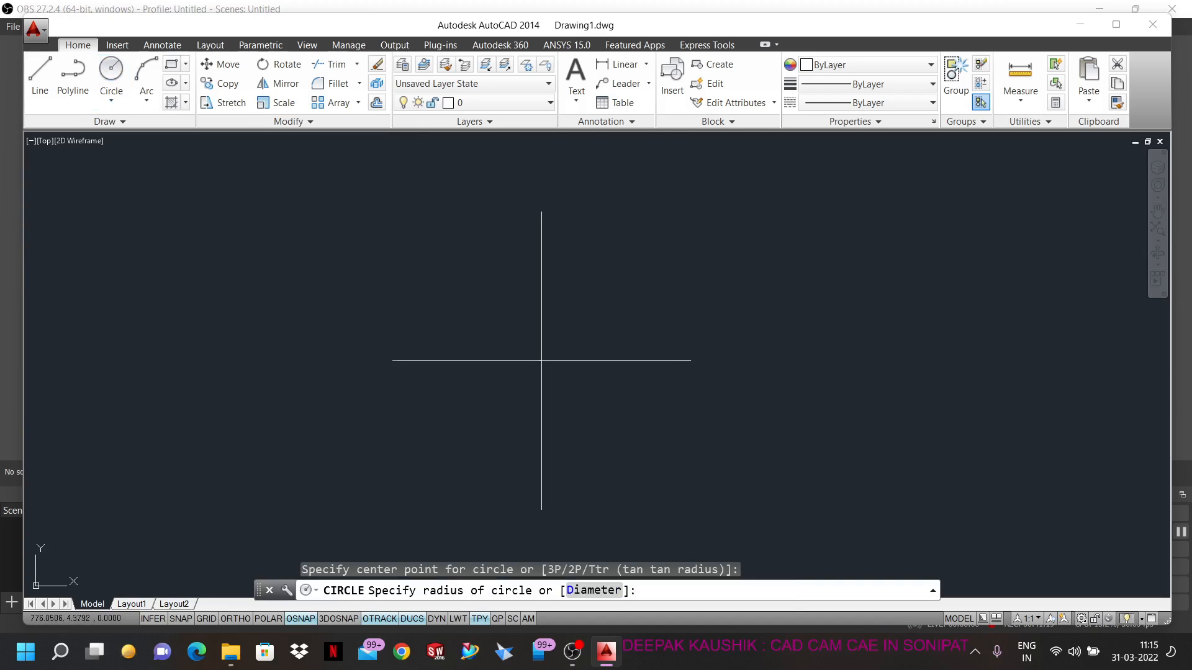
{"action": "left_click", "coordinate": [650, 414]}
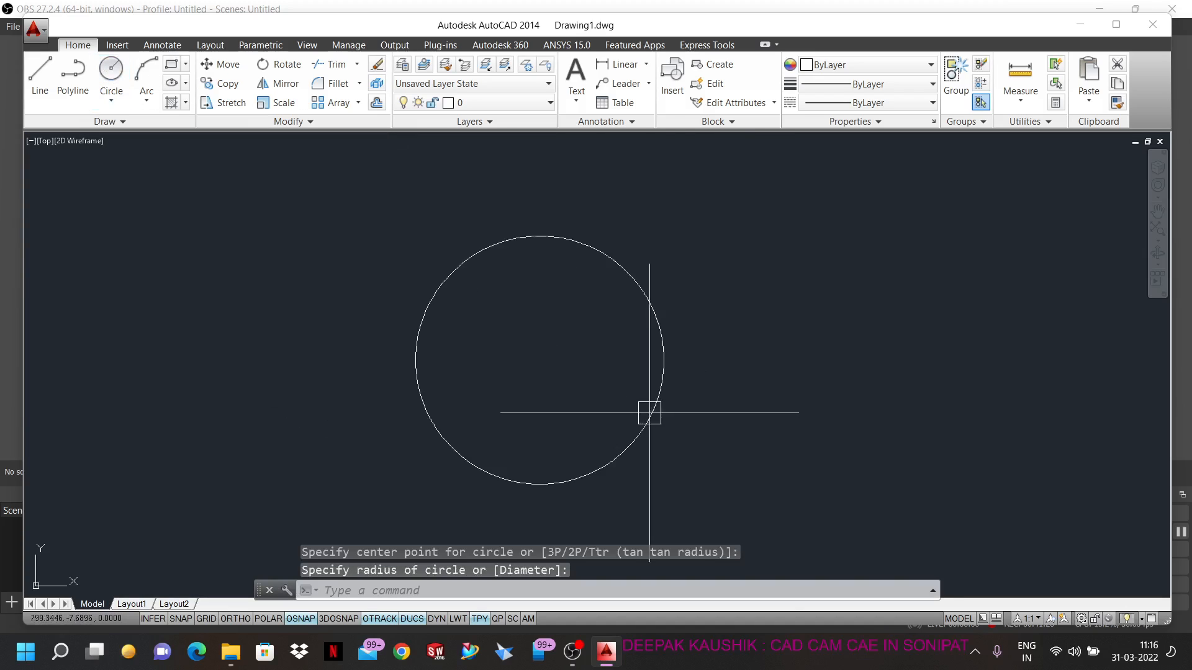
{"action": "left_click", "coordinate": [114, 75]}
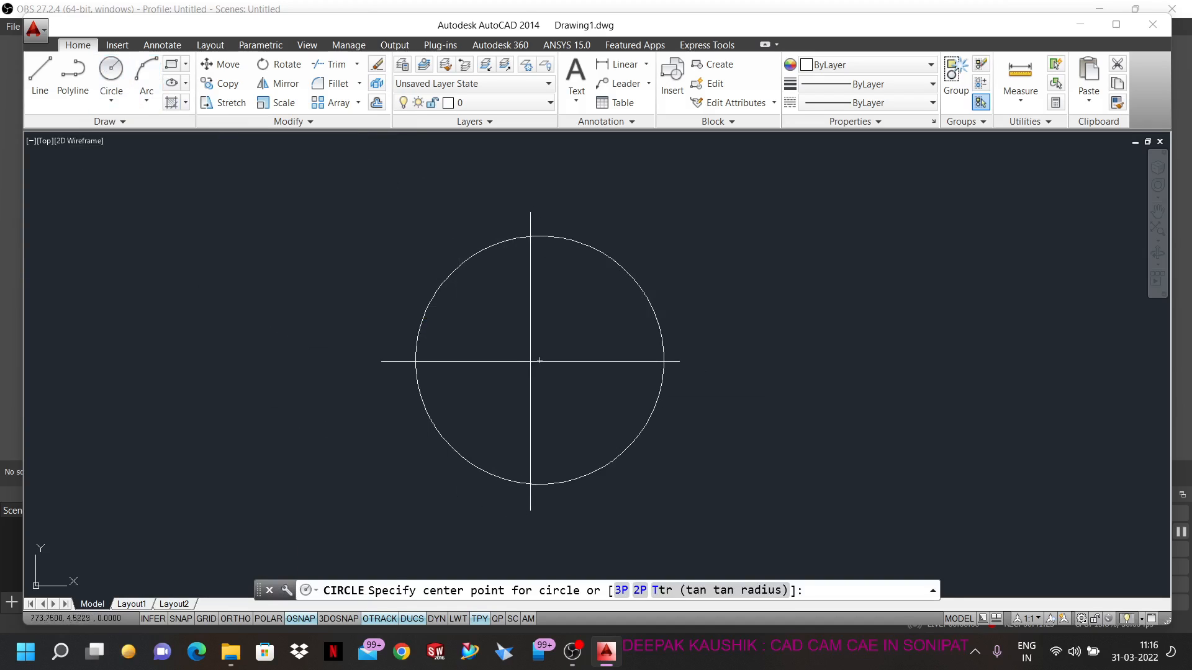
{"action": "left_click", "coordinate": [540, 360]}
{"action": "left_click", "coordinate": [565, 398]}
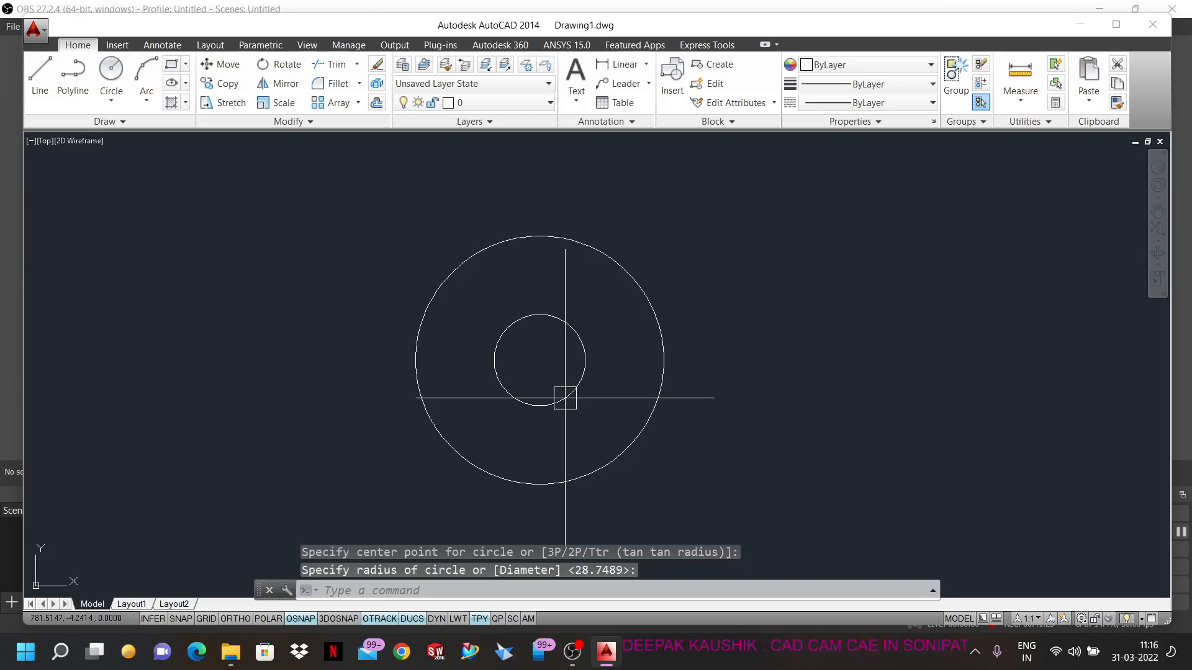
- Add two larger concentric circles around the existing pair, the first with a radius of about 50.7 and the second enclosing it
{"action": "left_click", "coordinate": [112, 73]}
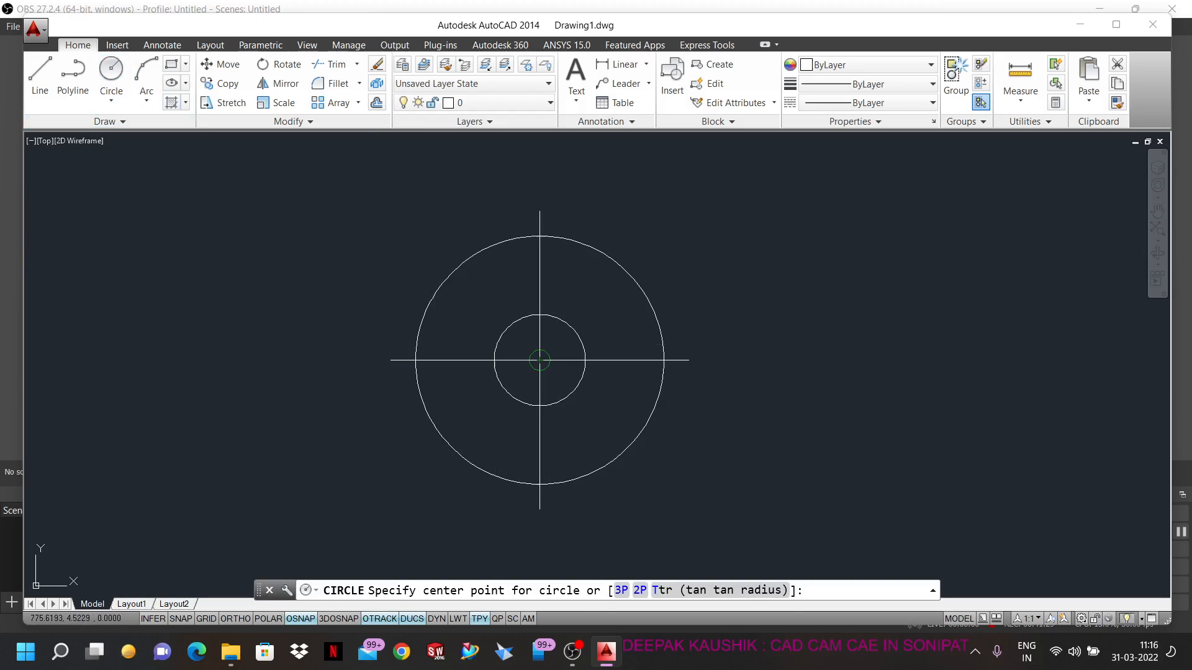
{"action": "left_click", "coordinate": [539, 360]}
{"action": "left_click", "coordinate": [742, 439]}
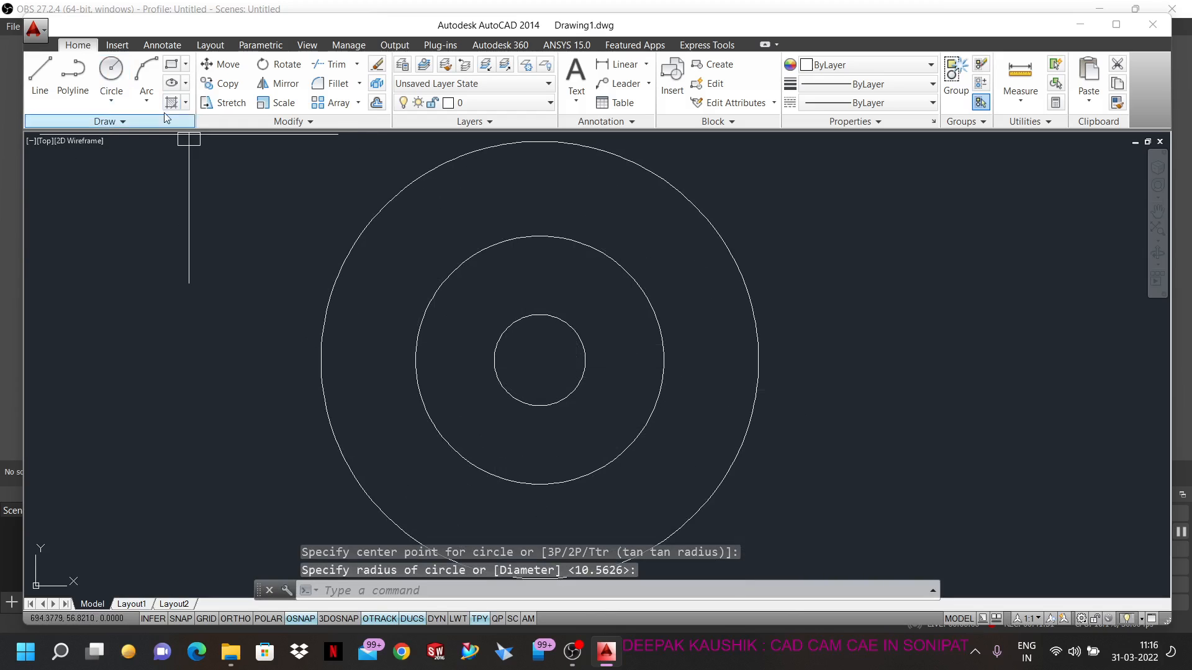
{"action": "left_click", "coordinate": [111, 74]}
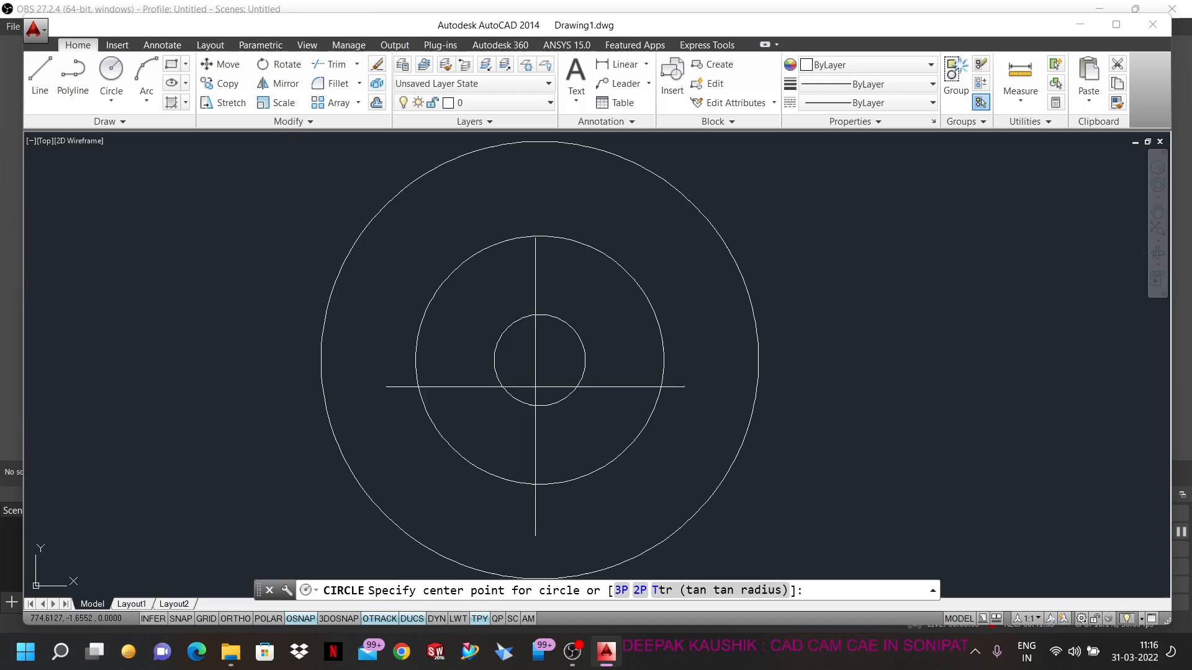
{"action": "left_click", "coordinate": [539, 360]}
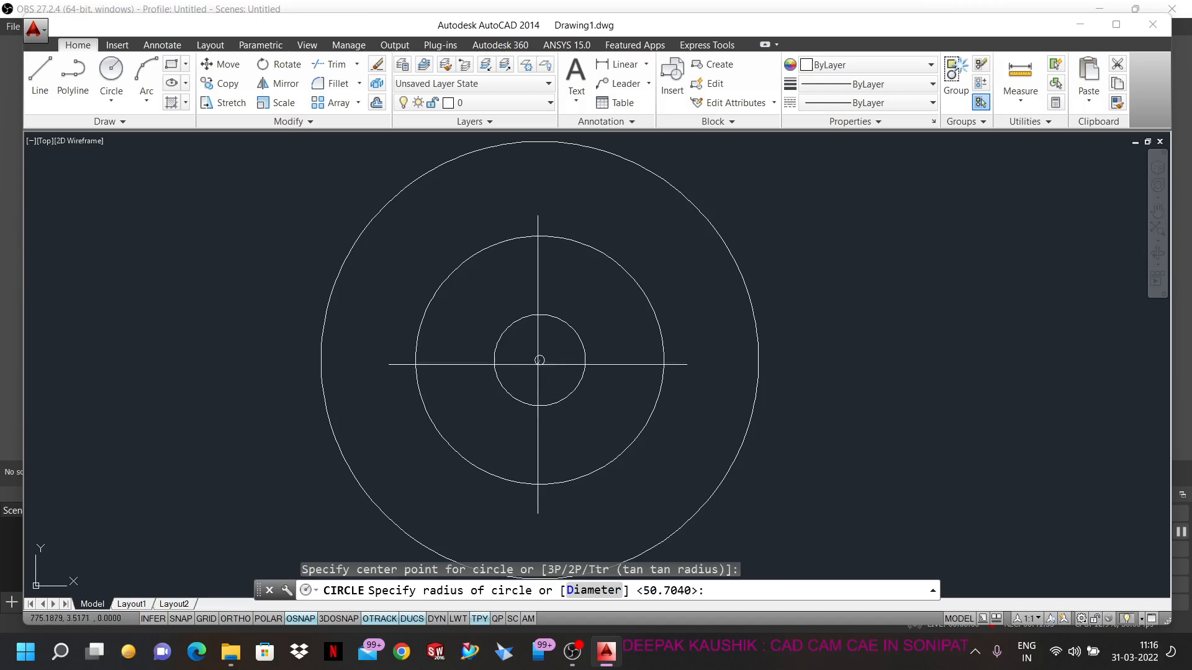
{"action": "left_click", "coordinate": [844, 360]}
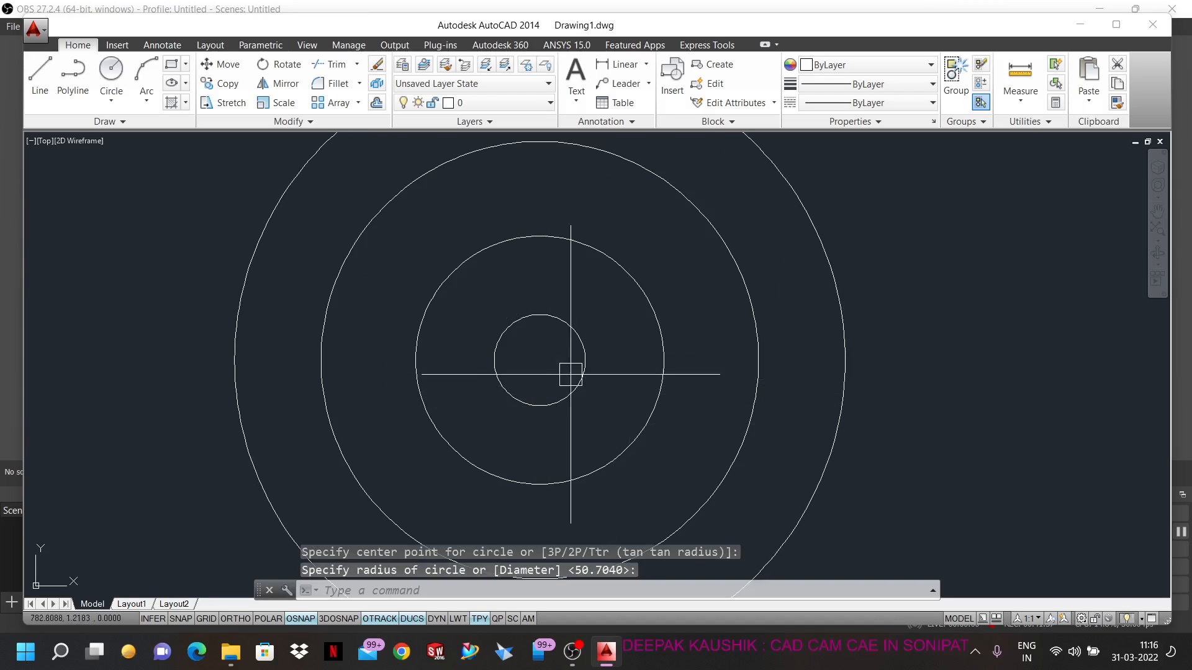
{"action": "scroll", "coordinate": [571, 375], "scroll_direction": "down", "scroll_amount": 2}
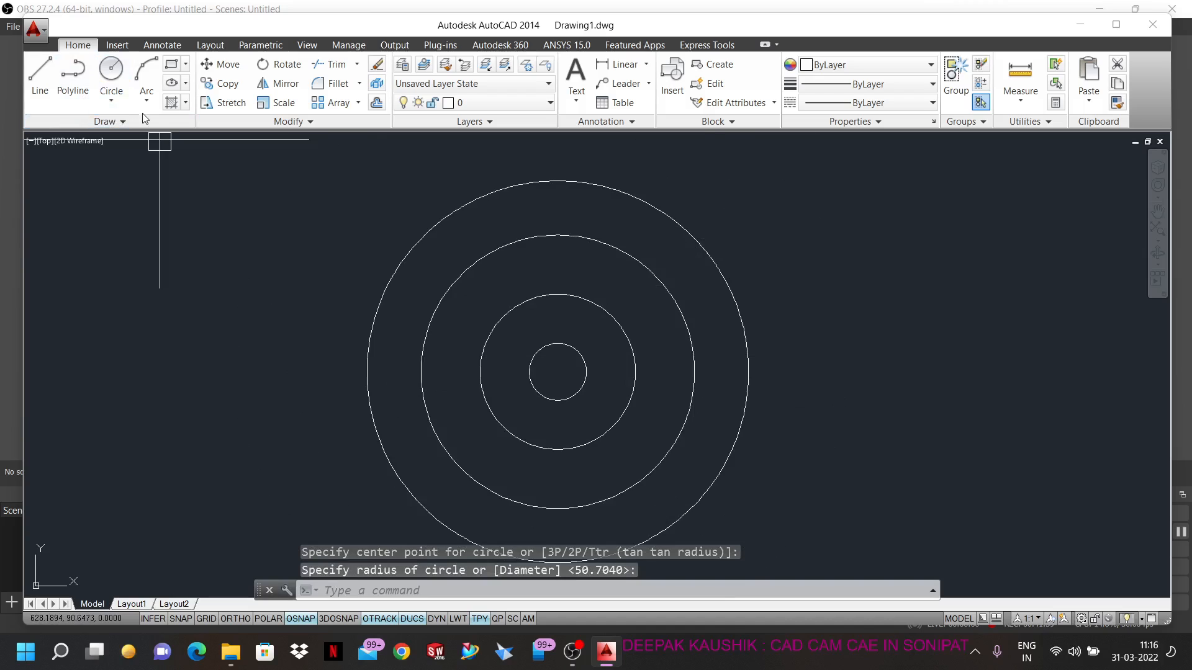
- Hatch the concentric circles from the outermost ring with an annotative ANSI37 pattern at scale 1 using Normal Island Detection
{"action": "left_click", "coordinate": [171, 102]}
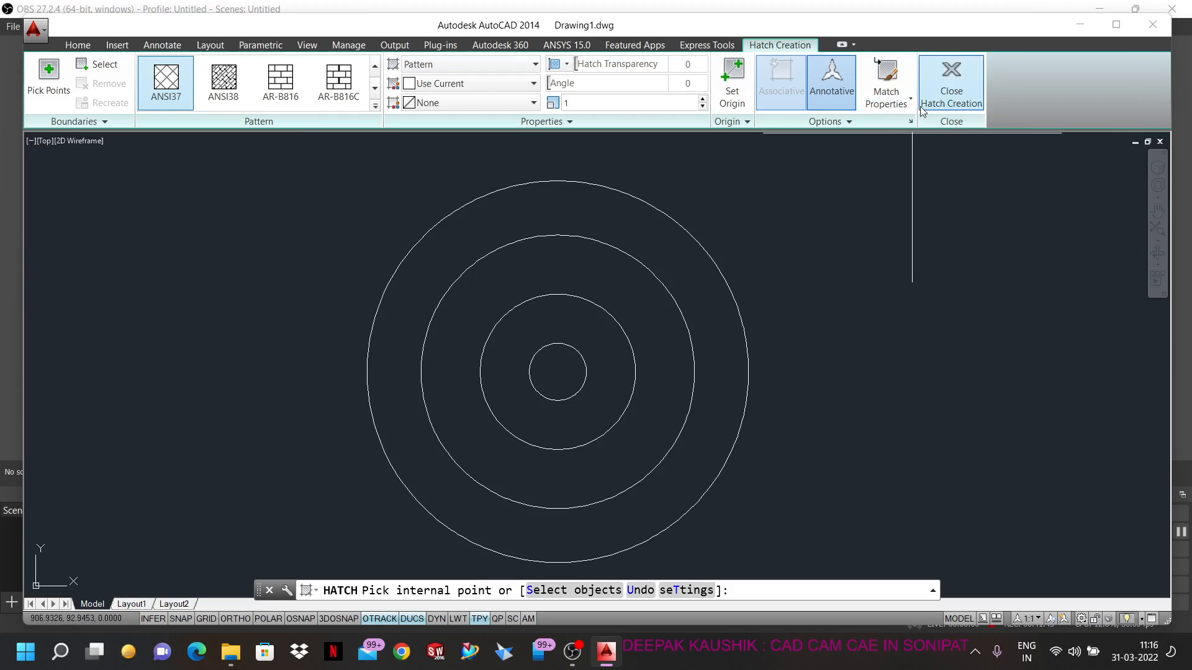
{"action": "left_click", "coordinate": [838, 124]}
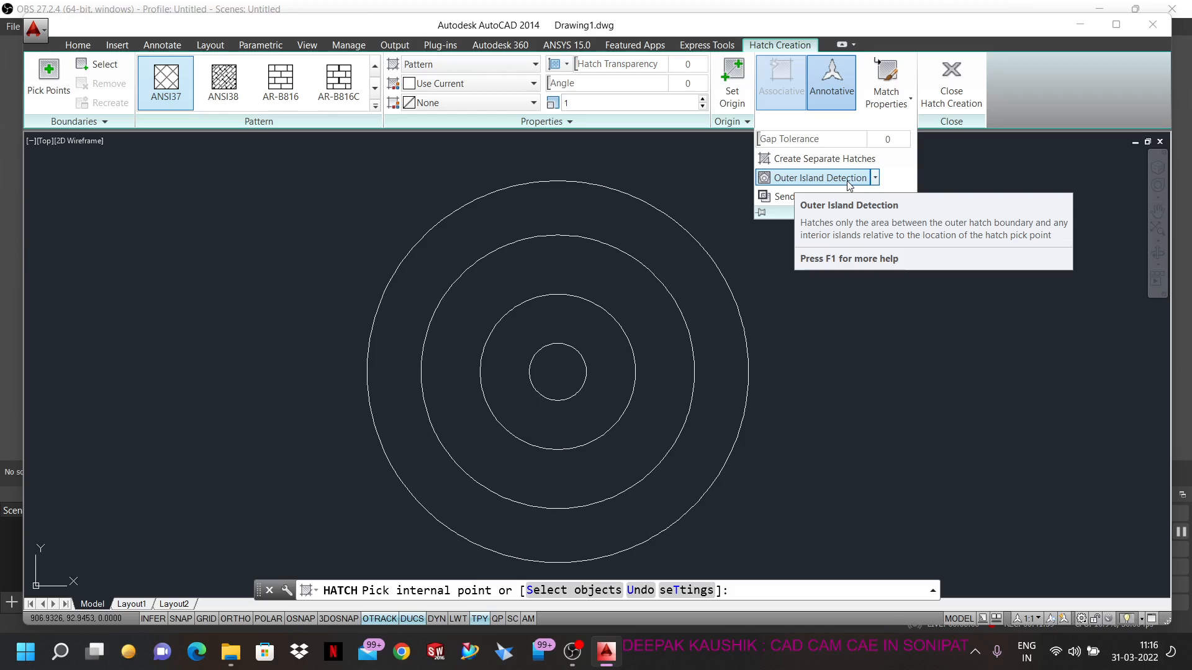
{"action": "left_click", "coordinate": [875, 178]}
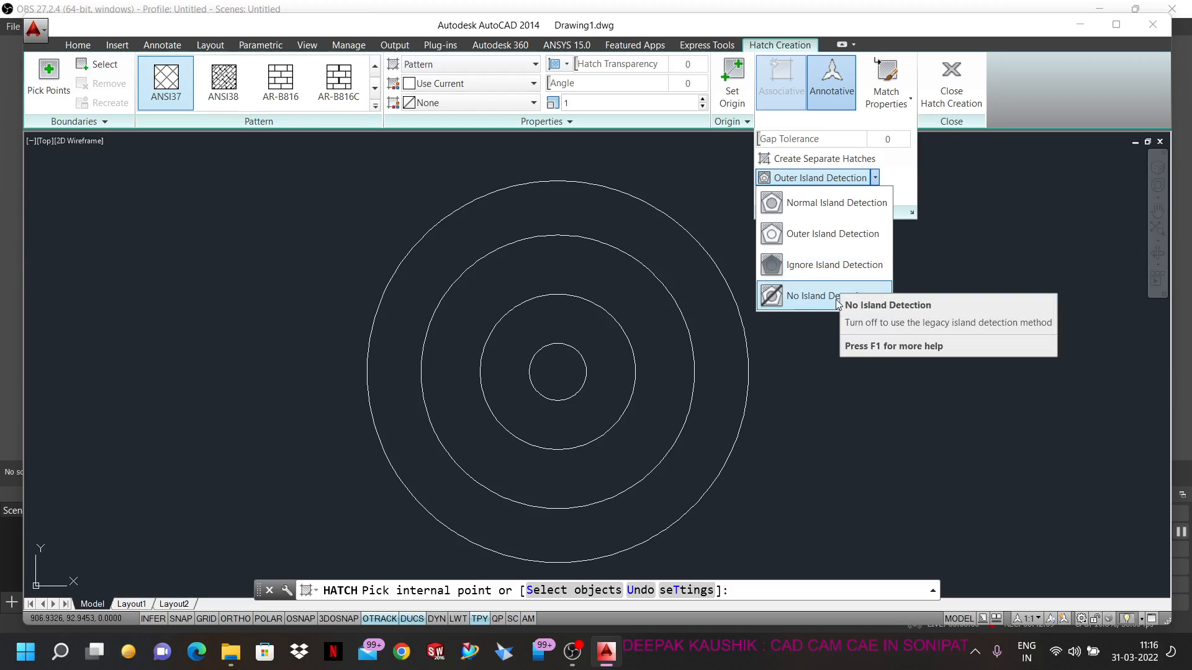
{"action": "left_click", "coordinate": [836, 208]}
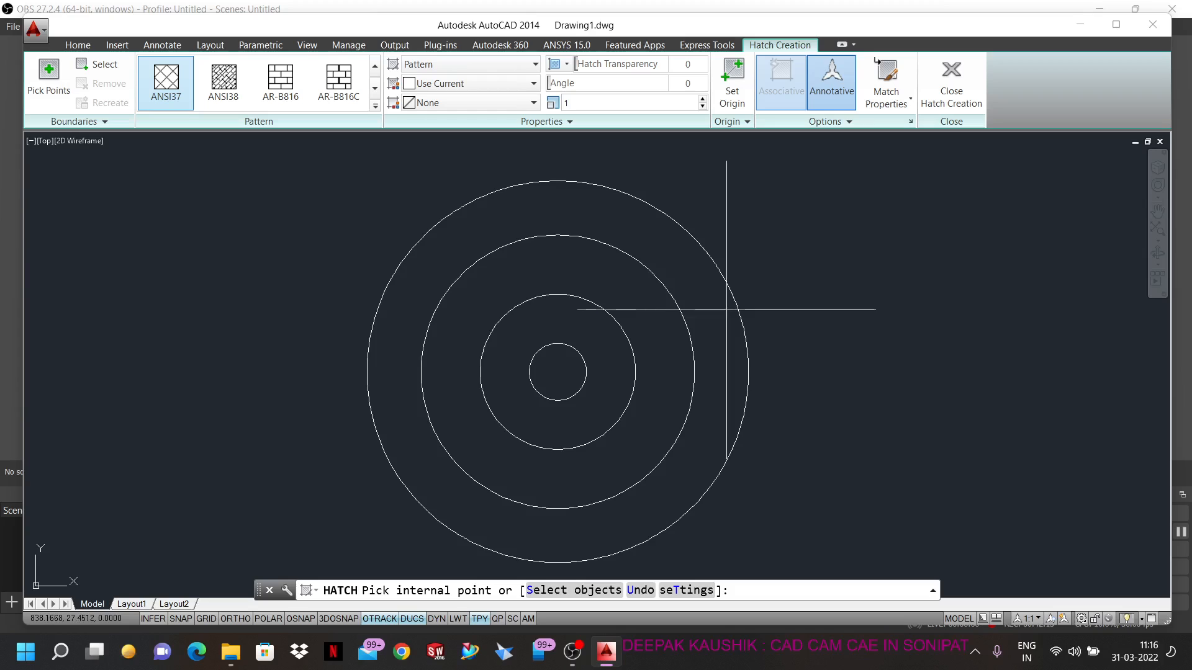
{"action": "left_click", "coordinate": [727, 310]}
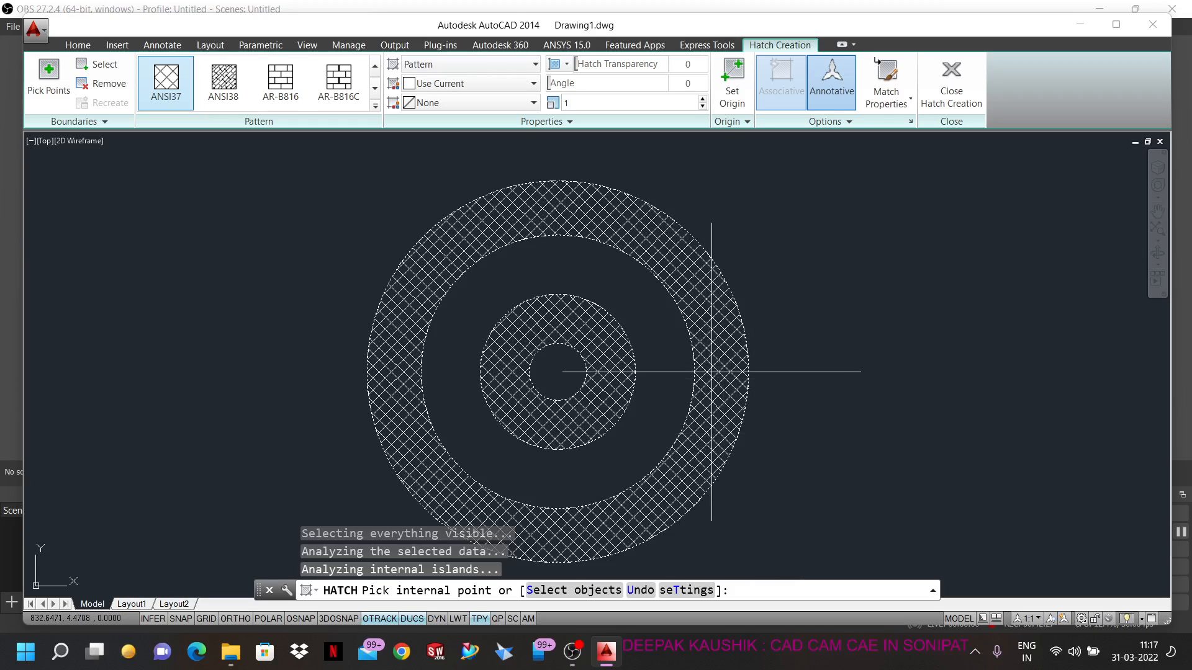
{"action": "left_click", "coordinate": [567, 391]}
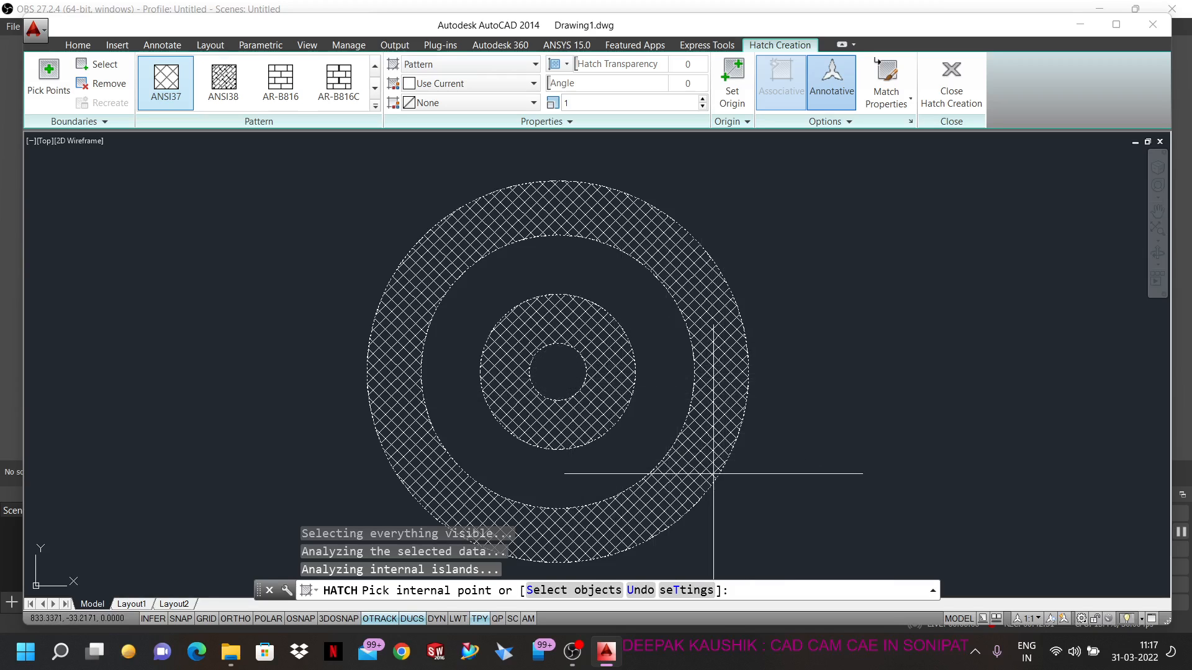
- Switch the circles' hatch to Outer Island Detection
{"action": "left_click", "coordinate": [846, 121]}
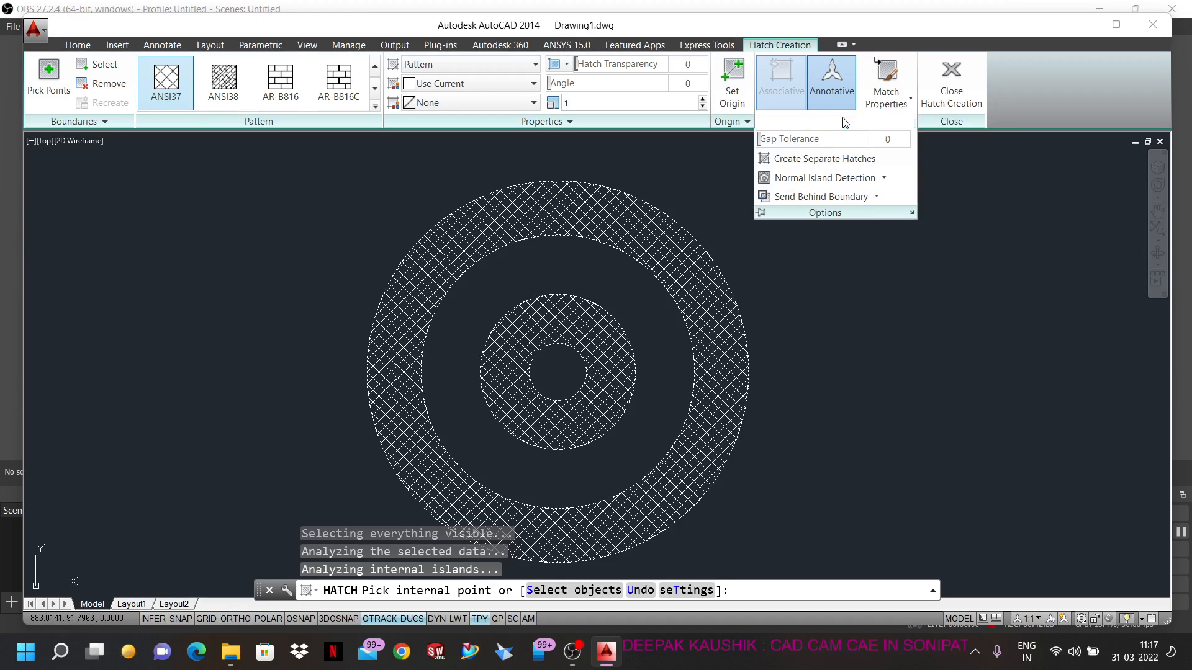
{"action": "left_click", "coordinate": [871, 180]}
{"action": "left_click", "coordinate": [832, 234]}
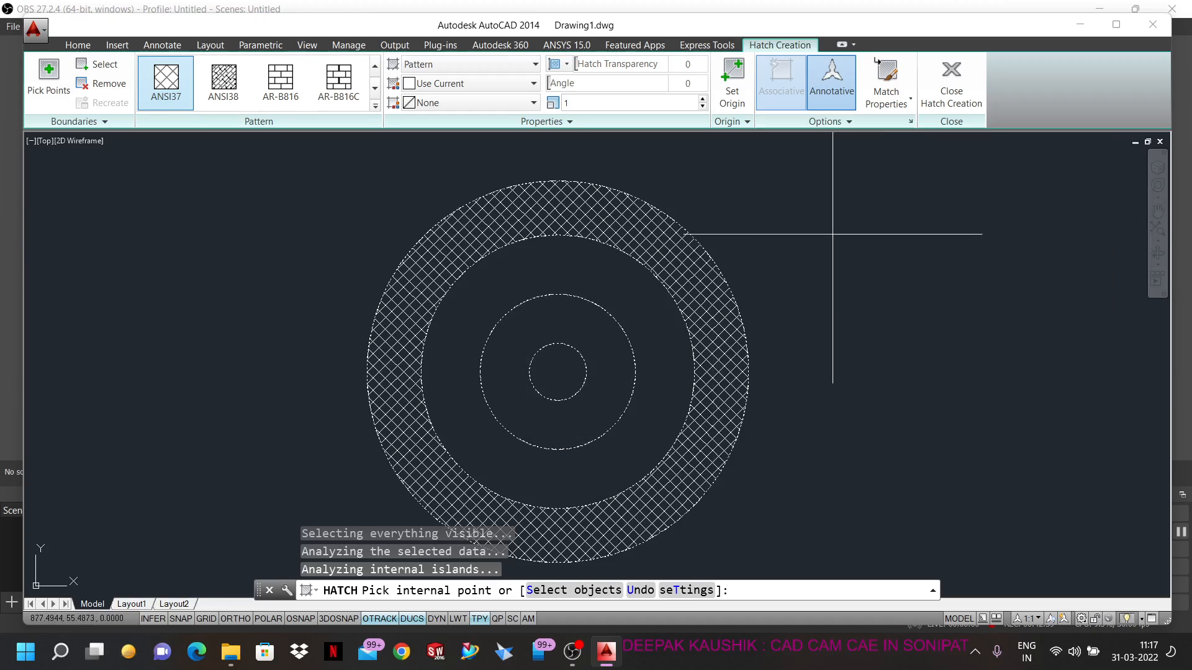
- Set the circles' hatch to Ignore Island Detection and finish the hatch
{"action": "left_click", "coordinate": [829, 121]}
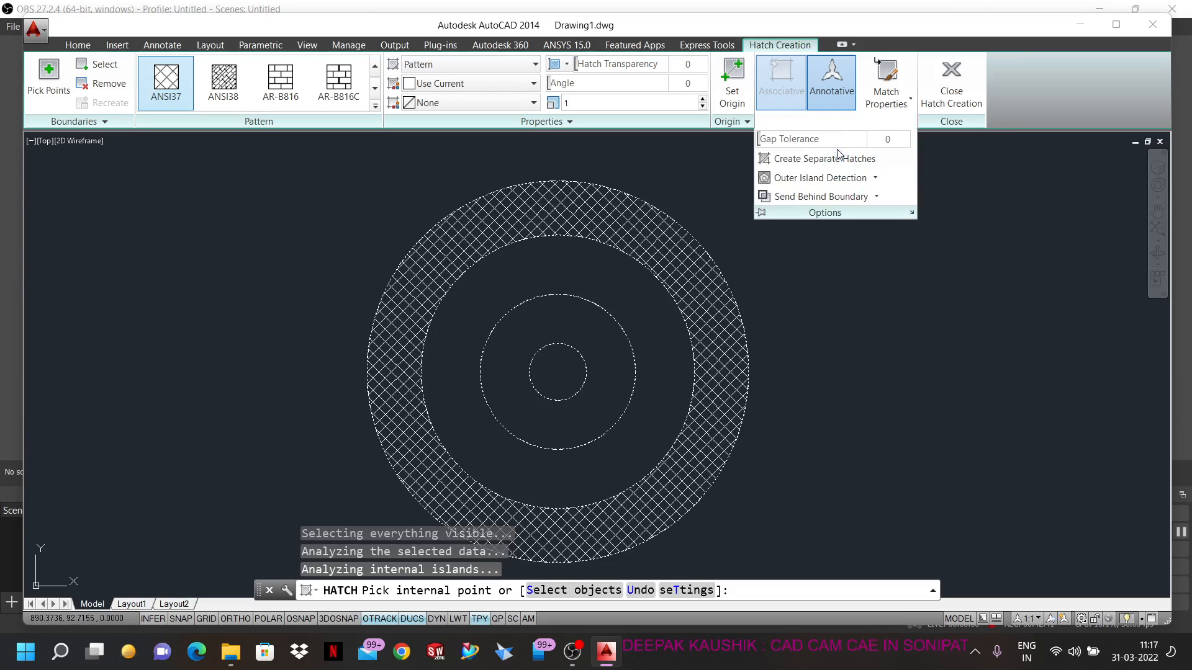
{"action": "left_click", "coordinate": [875, 178]}
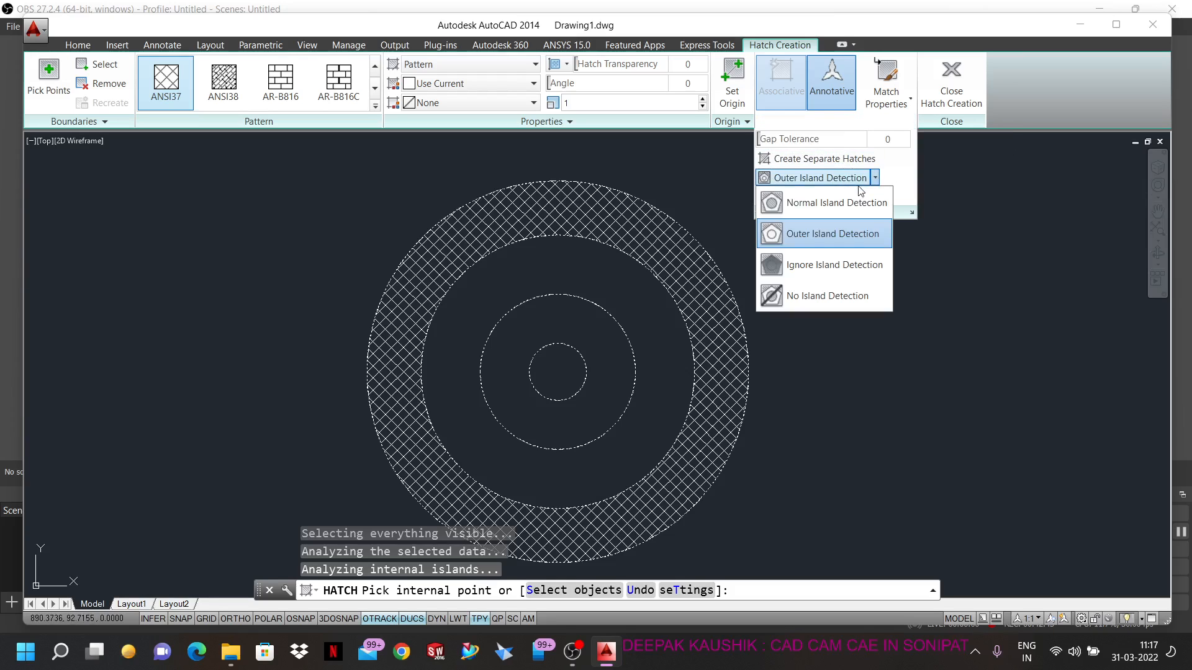
{"action": "left_click", "coordinate": [821, 267]}
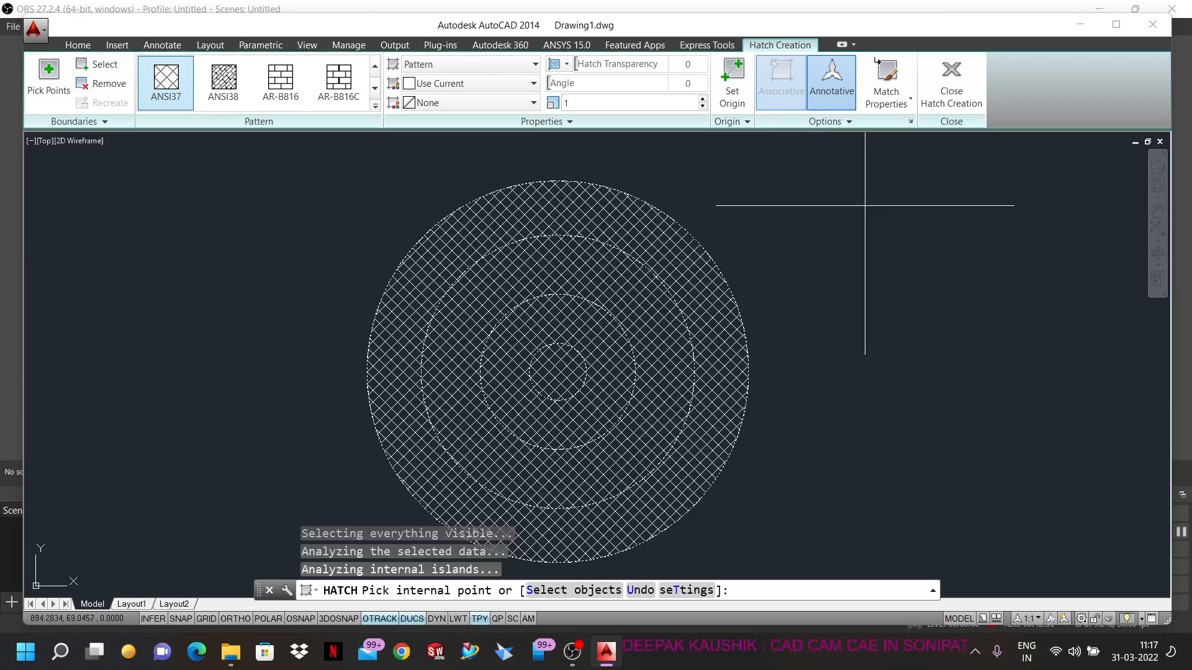
{"action": "left_click", "coordinate": [869, 121]}
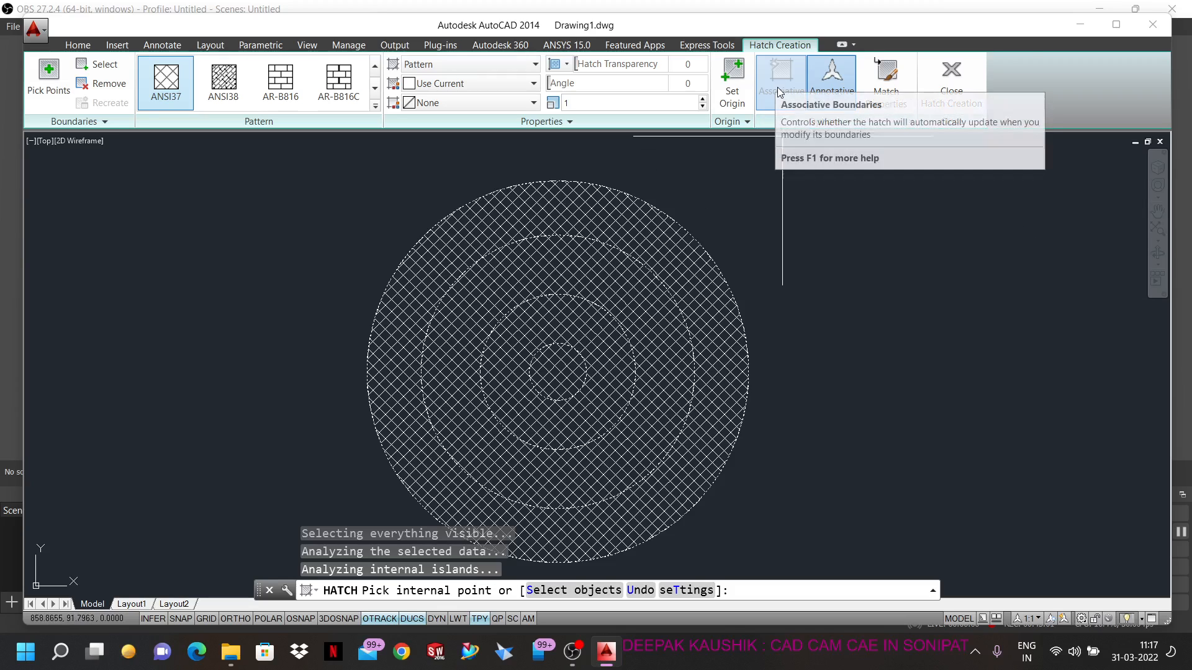
{"action": "scroll", "coordinate": [815, 278], "scroll_direction": "down", "scroll_amount": 2}
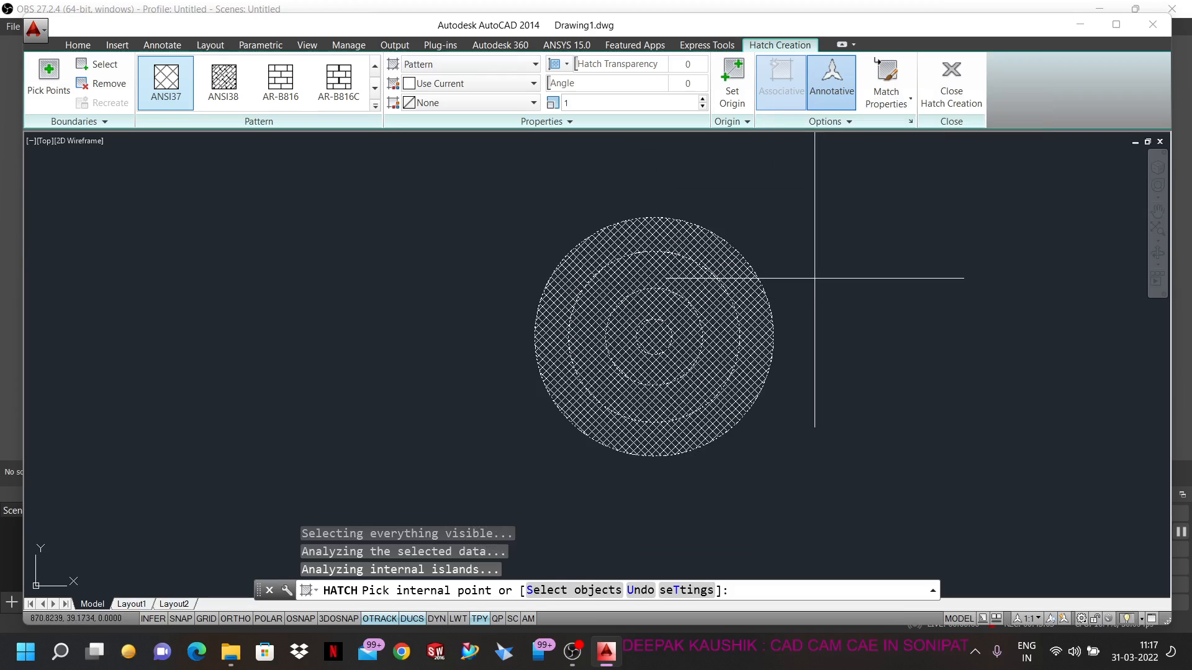
{"action": "left_click", "coordinate": [946, 86]}
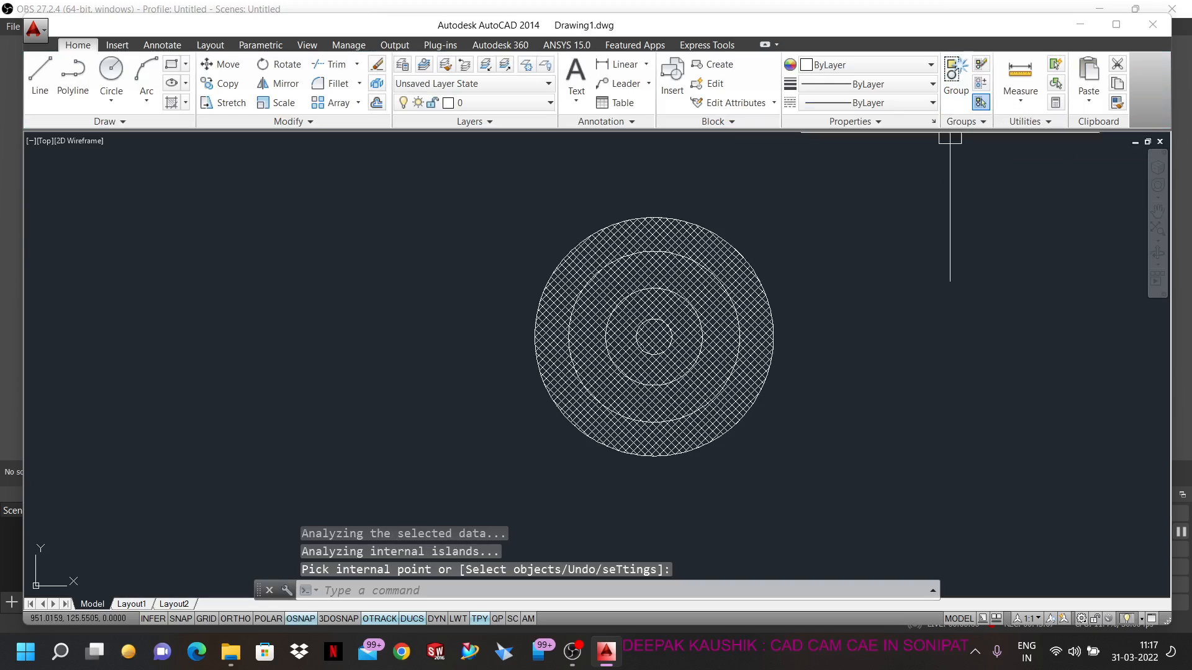
- Draw two separate rectangles side by side to the left of the hatched circles
{"action": "left_click", "coordinate": [171, 65]}
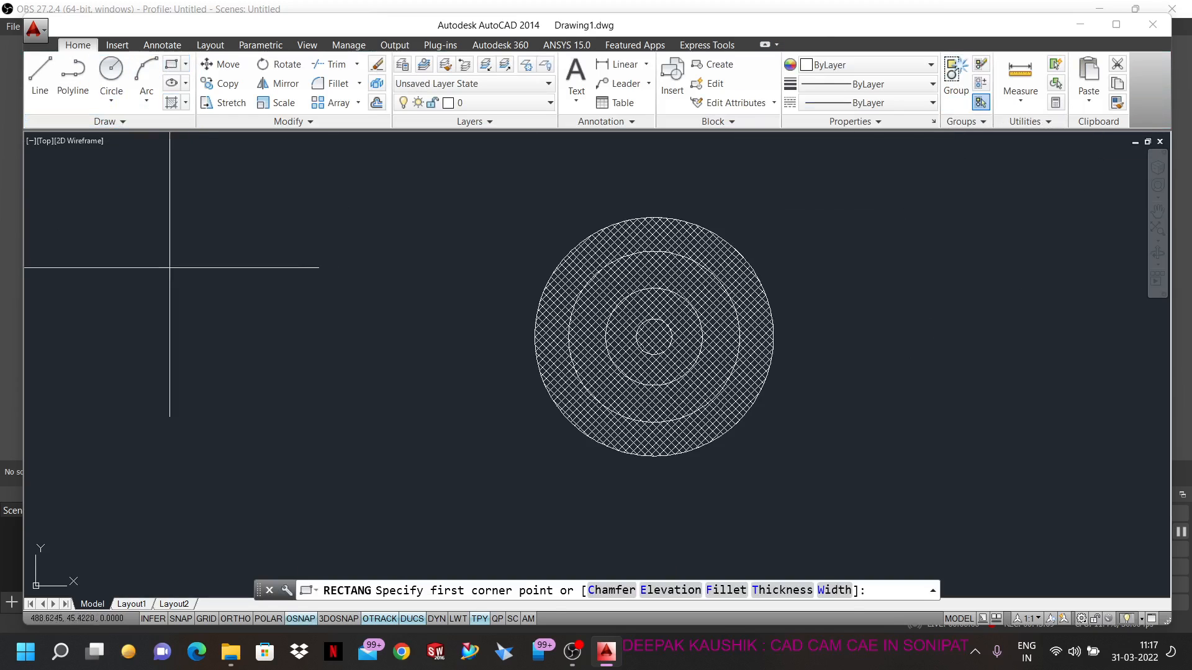
{"action": "left_click", "coordinate": [124, 246]}
{"action": "left_click", "coordinate": [268, 420]}
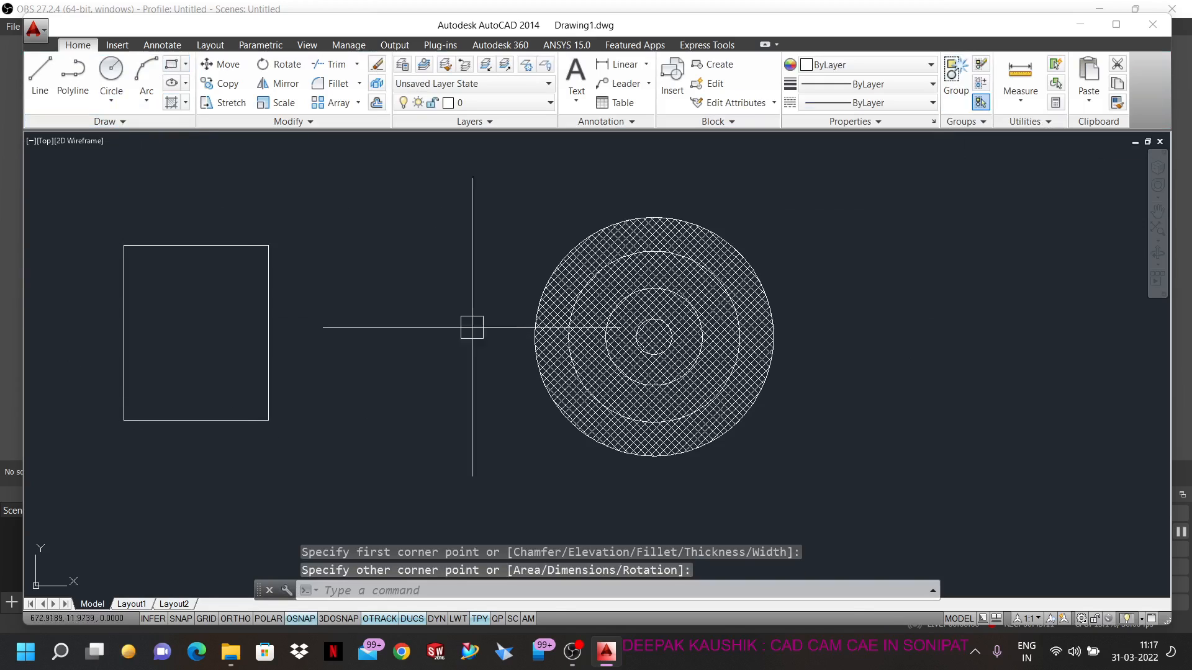
{"action": "scroll", "coordinate": [652, 329], "scroll_direction": "down", "scroll_amount": 5}
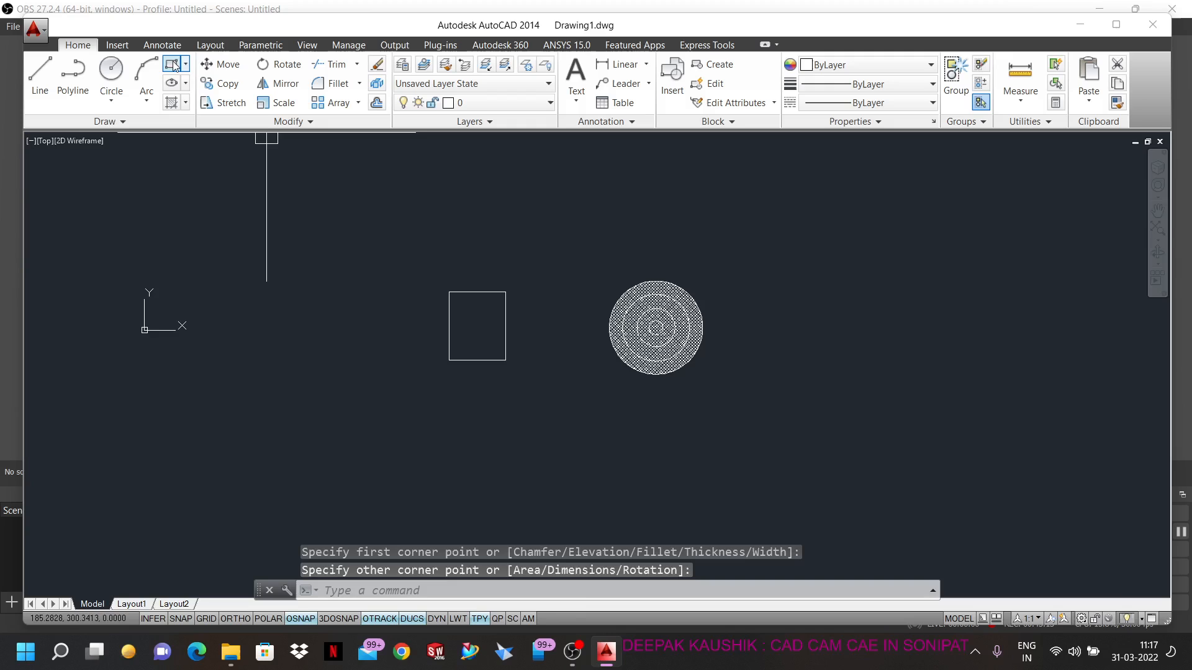
{"action": "key", "text": "Return"}
{"action": "scroll", "coordinate": [304, 298], "scroll_direction": "up", "scroll_amount": 4}
{"action": "left_click", "coordinate": [297, 277]}
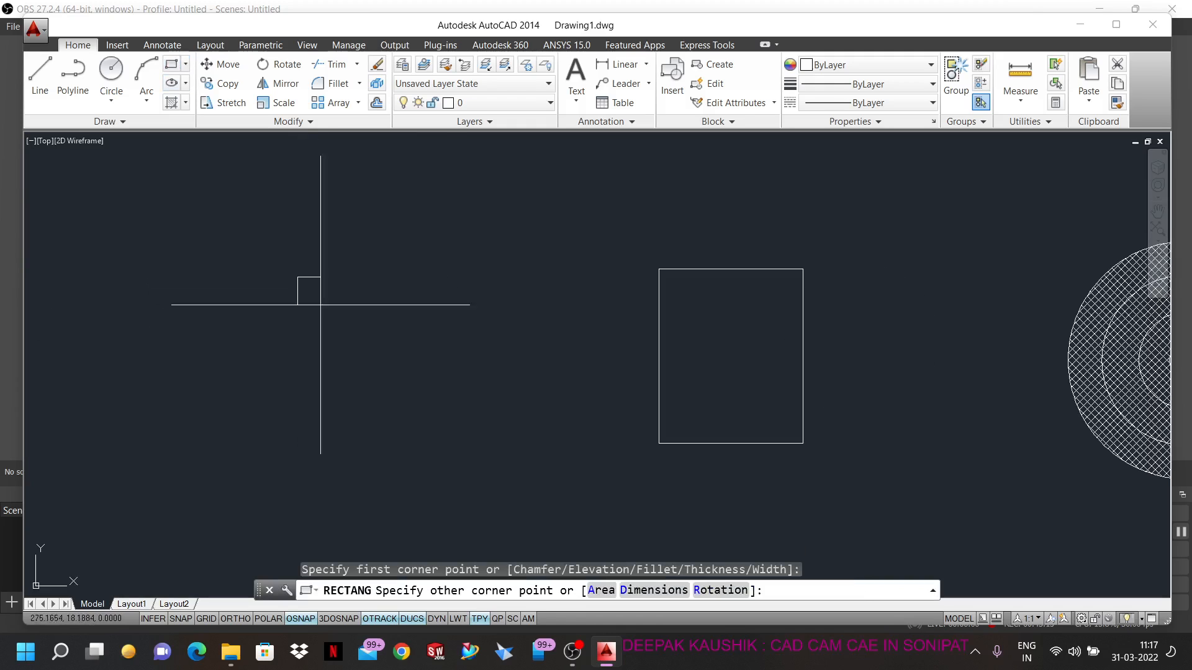
{"action": "left_click", "coordinate": [470, 469]}
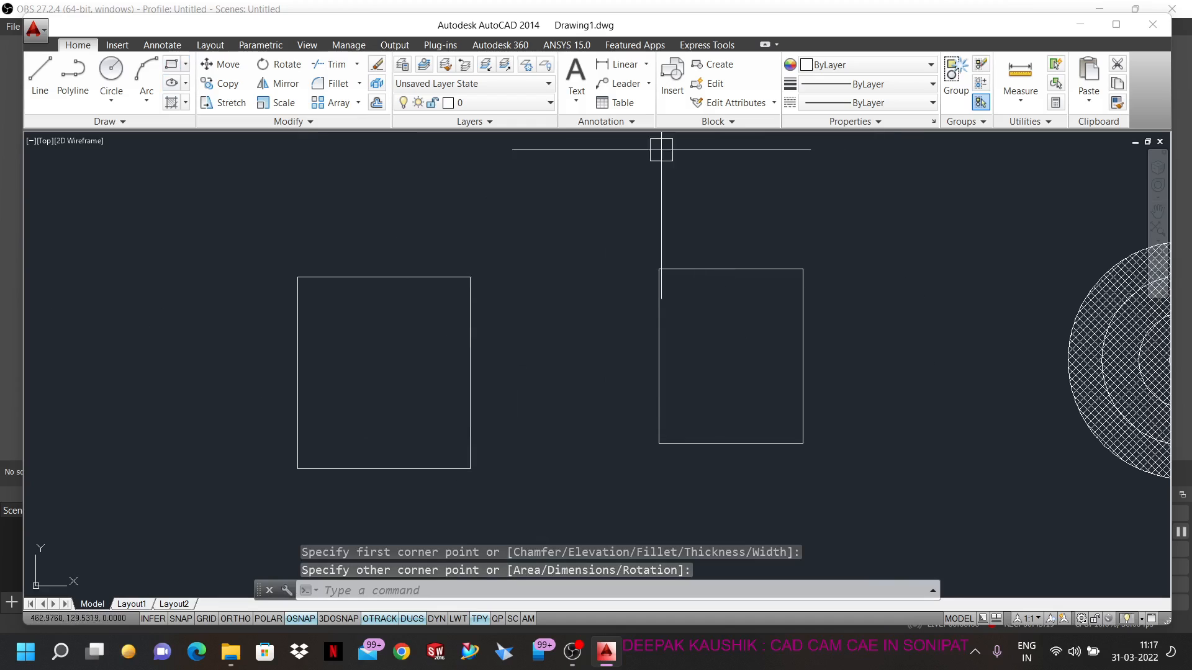
- Hatch the left rectangle with ANSI37 at scale 1 as an associative, non-annotative hatch
{"action": "left_click", "coordinate": [172, 102]}
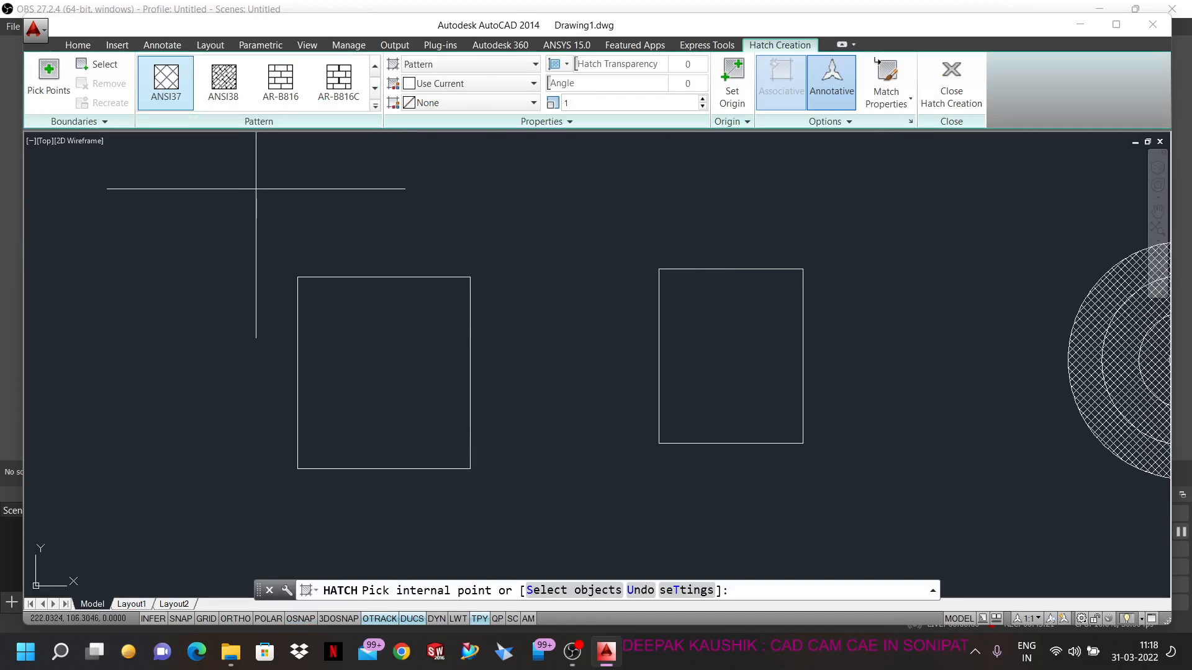
{"action": "left_click", "coordinate": [404, 369]}
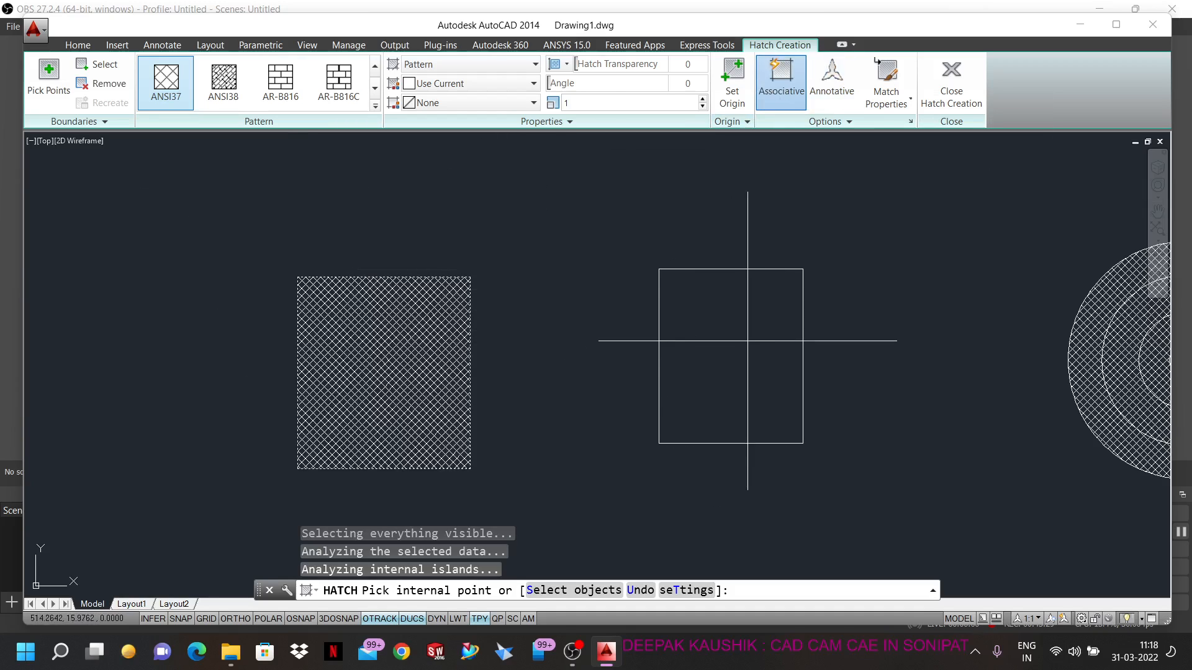
{"action": "left_click", "coordinate": [729, 346]}
{"action": "left_click", "coordinate": [966, 90]}
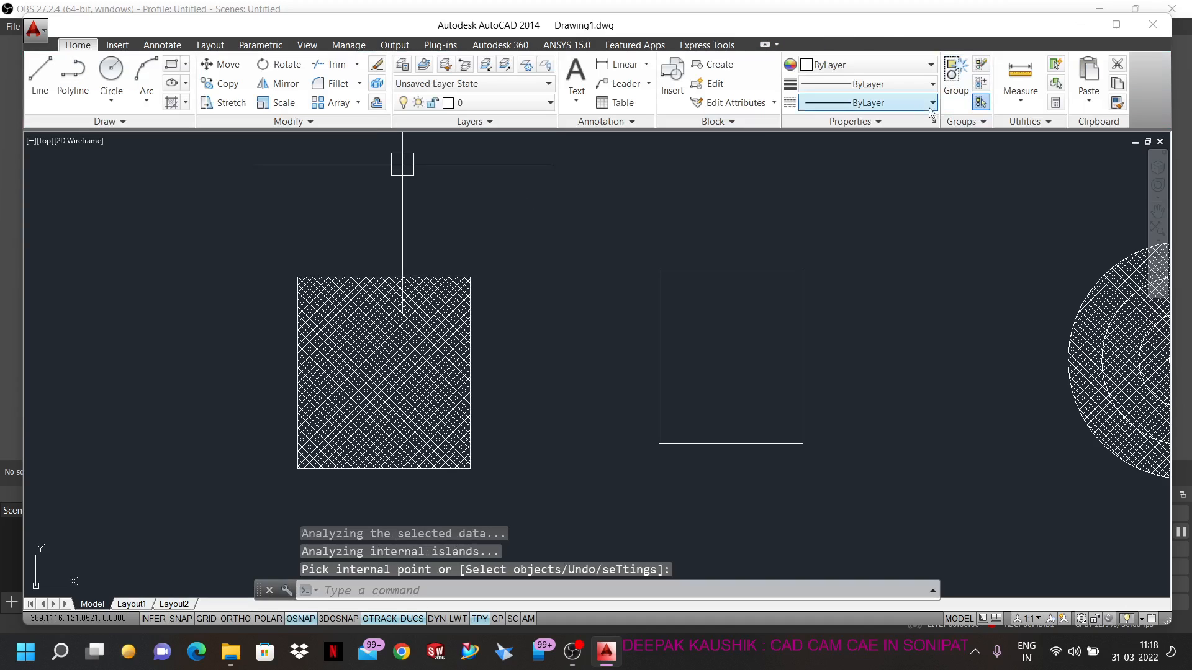
- Hatch the right rectangle with ANSI37 at scale 1 as a non-associative hatch
{"action": "left_click", "coordinate": [171, 103]}
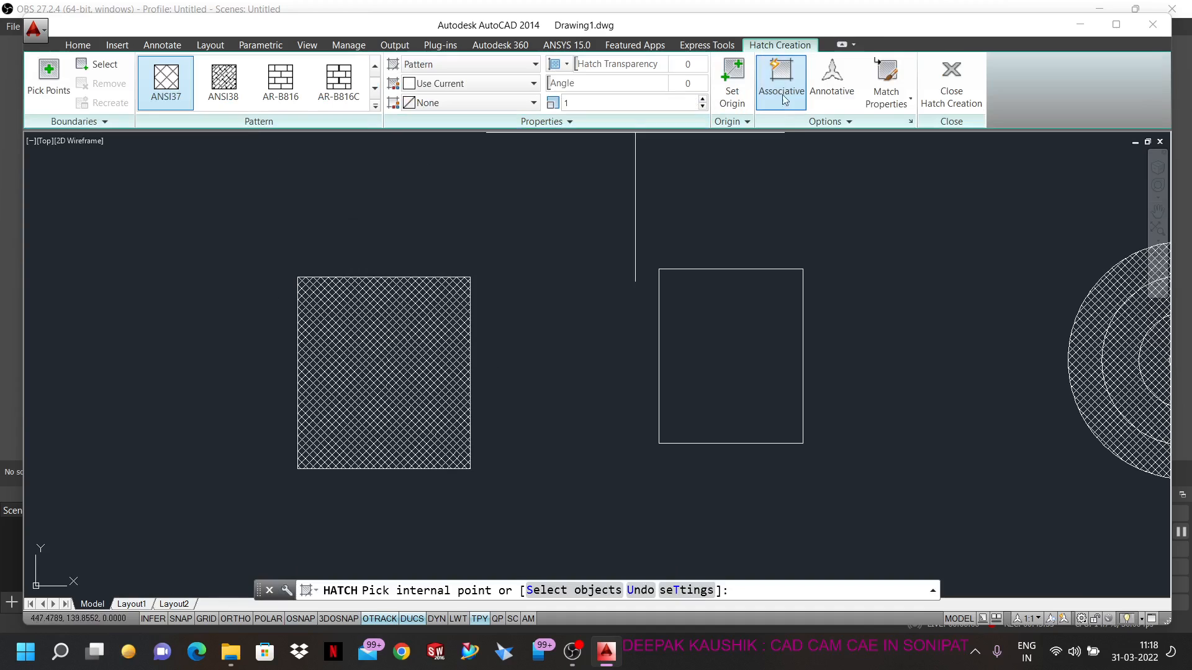
{"action": "left_click", "coordinate": [731, 311]}
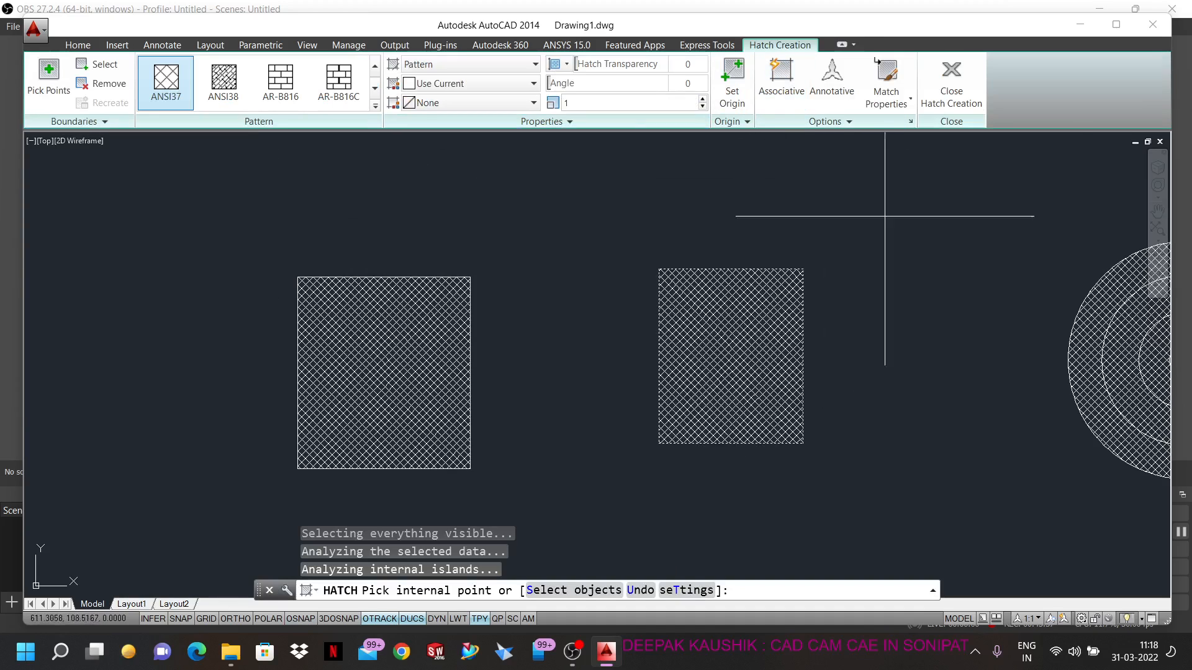
{"action": "left_click", "coordinate": [952, 81]}
{"action": "scroll", "coordinate": [595, 206], "scroll_direction": "down", "scroll_amount": 2}
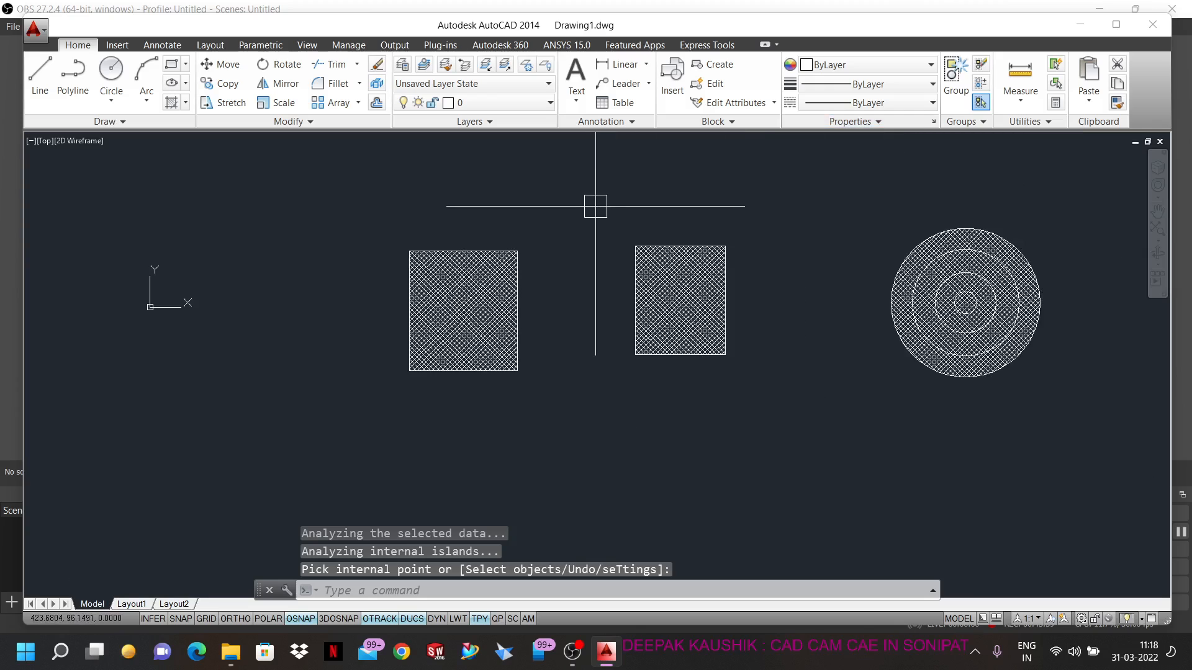
- Stretch the lower-left corner of the right rectangle's boundary outward, down and to the left, beyond its non-associative hatch
{"action": "scroll", "coordinate": [484, 288], "scroll_direction": "up", "scroll_amount": 2}
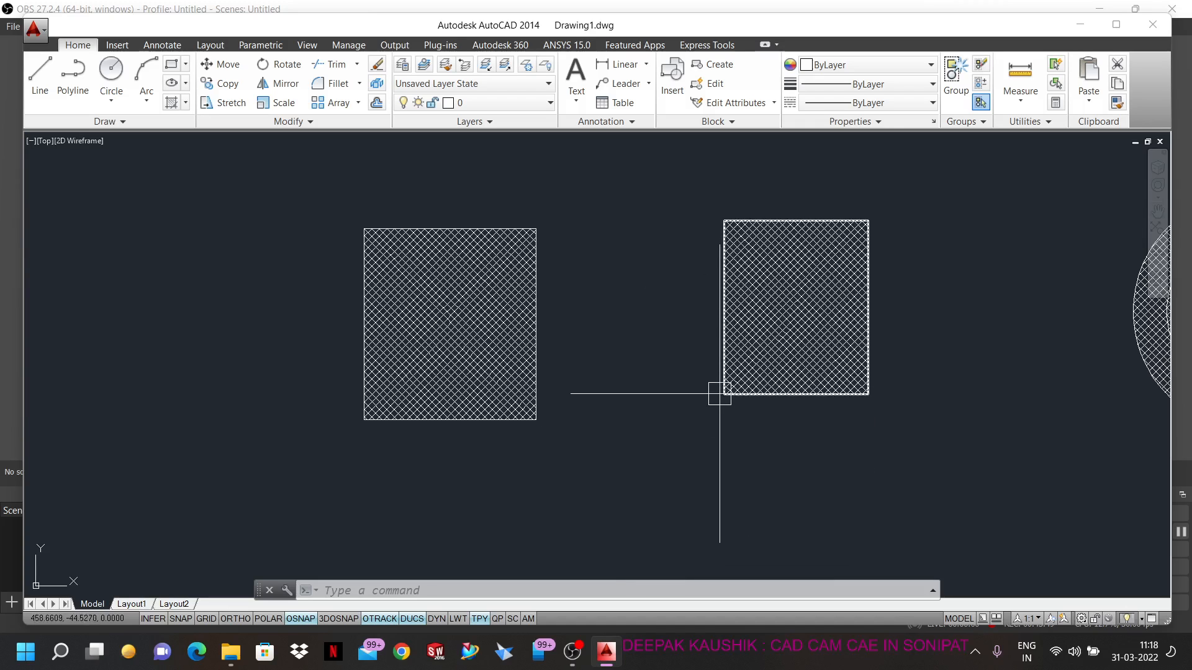
{"action": "left_click", "coordinate": [714, 386]}
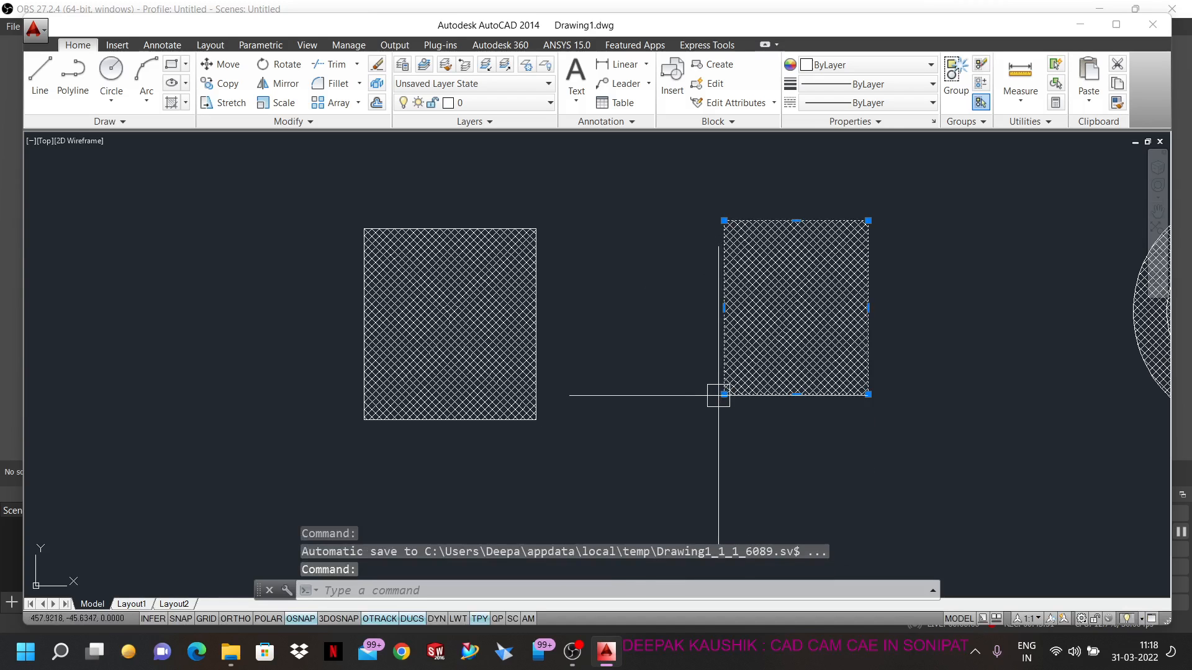
{"action": "left_click", "coordinate": [723, 394]}
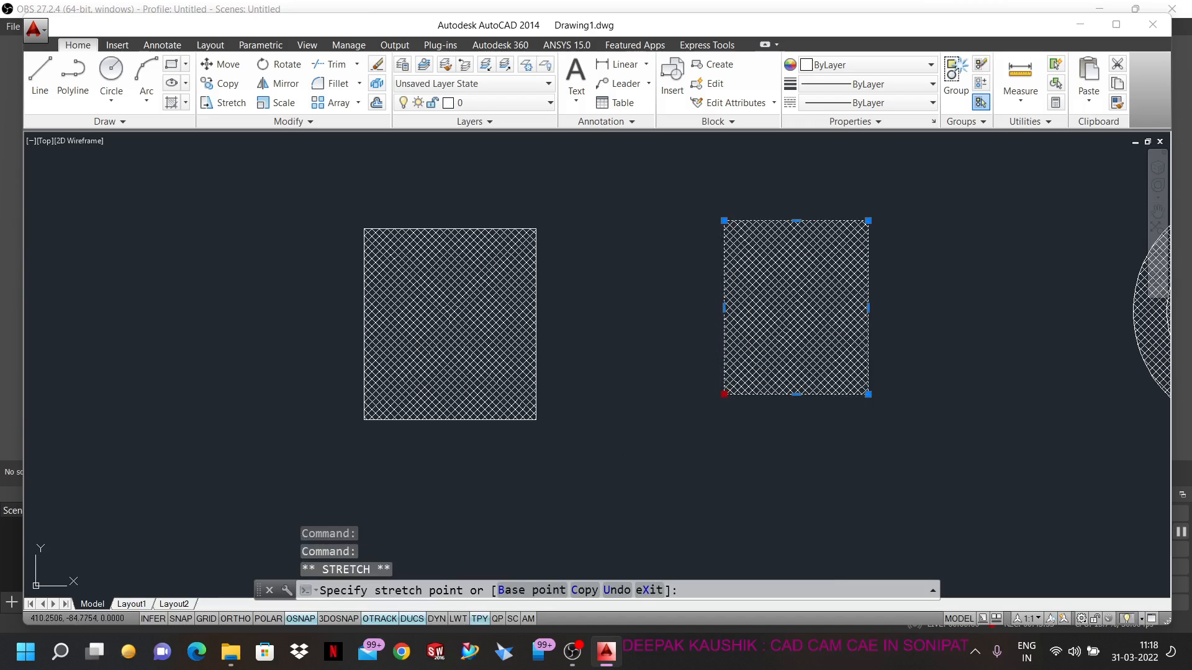
{"action": "left_click", "coordinate": [638, 461]}
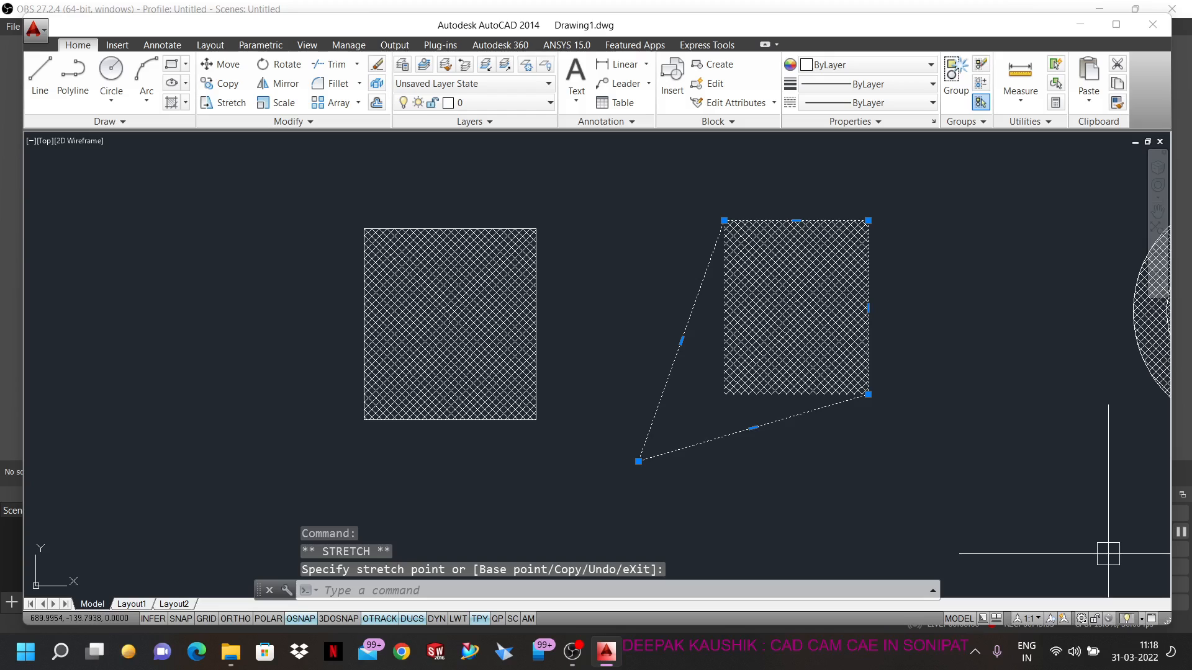
- Stretch the lower-left corner of the left rectangle with the associative hatch outward, down and to the left, and clear the selection
{"action": "left_click", "coordinate": [440, 417]}
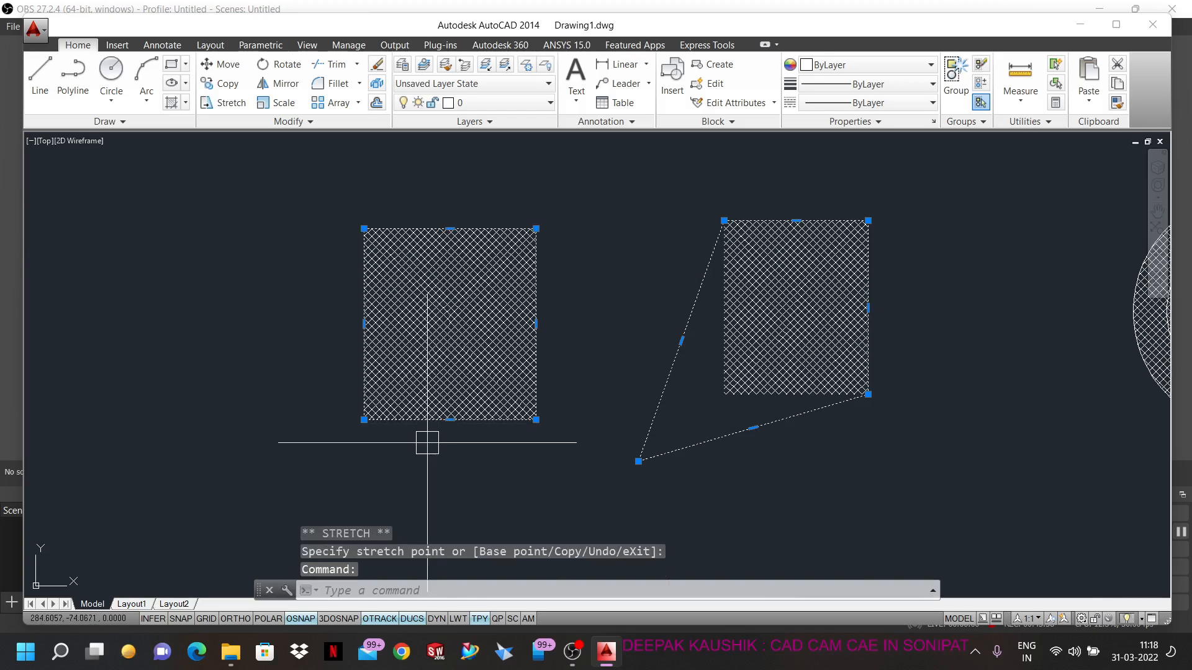
{"action": "left_click", "coordinate": [364, 419]}
{"action": "left_click", "coordinate": [293, 493]}
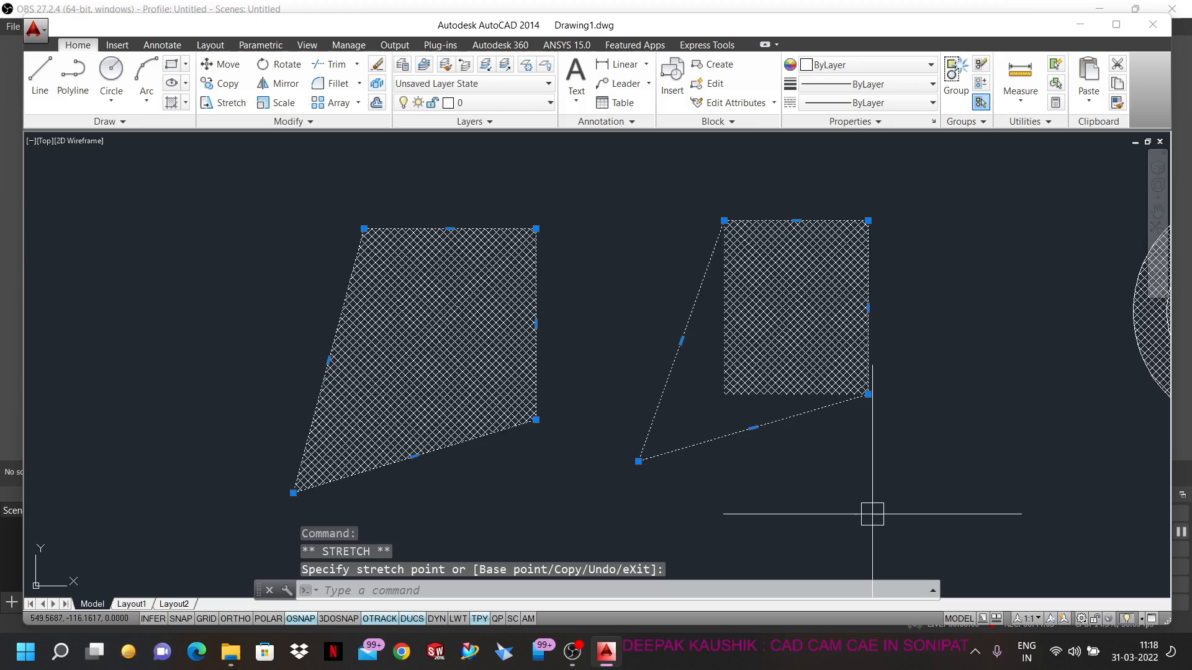
{"action": "key", "text": "Escape"}
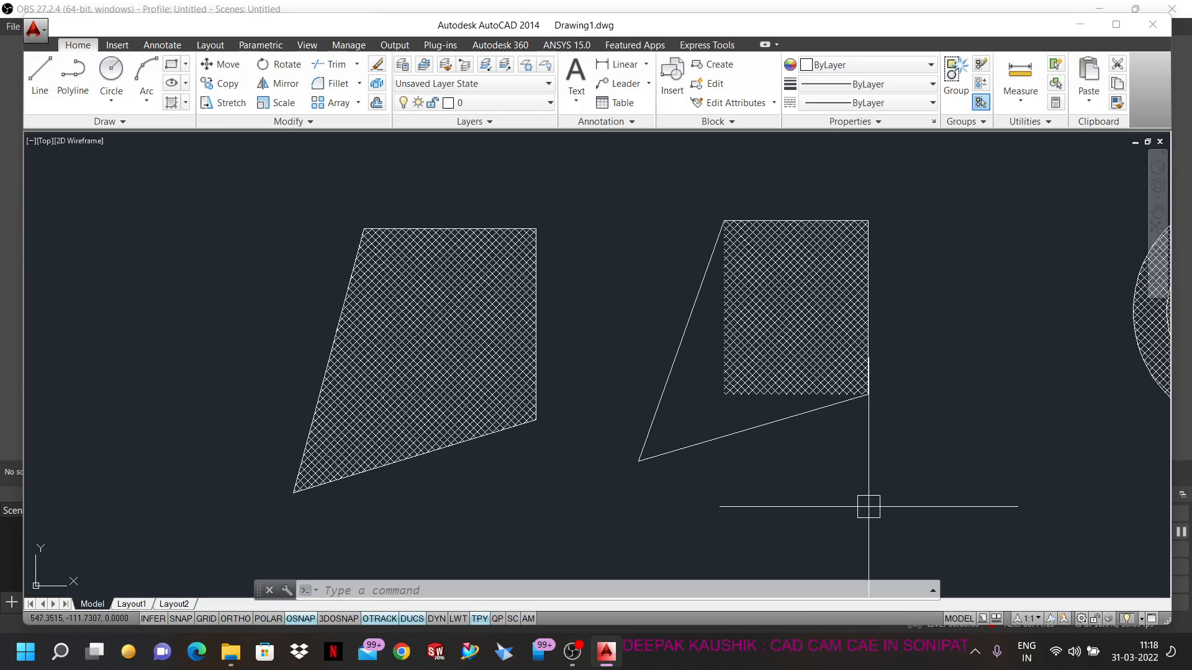
- Stretch the lower-left corners of the left and right boundaries up and inward, past the original rectangle corners into the hatched areas
{"action": "left_click", "coordinate": [332, 482]}
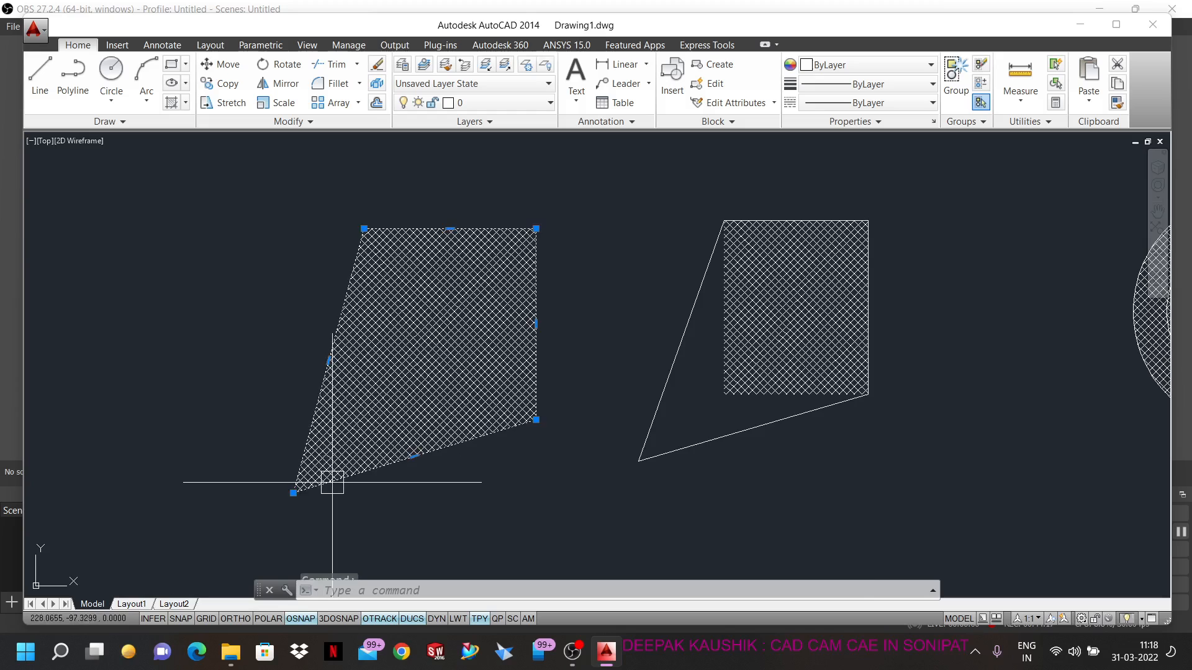
{"action": "left_click", "coordinate": [293, 493]}
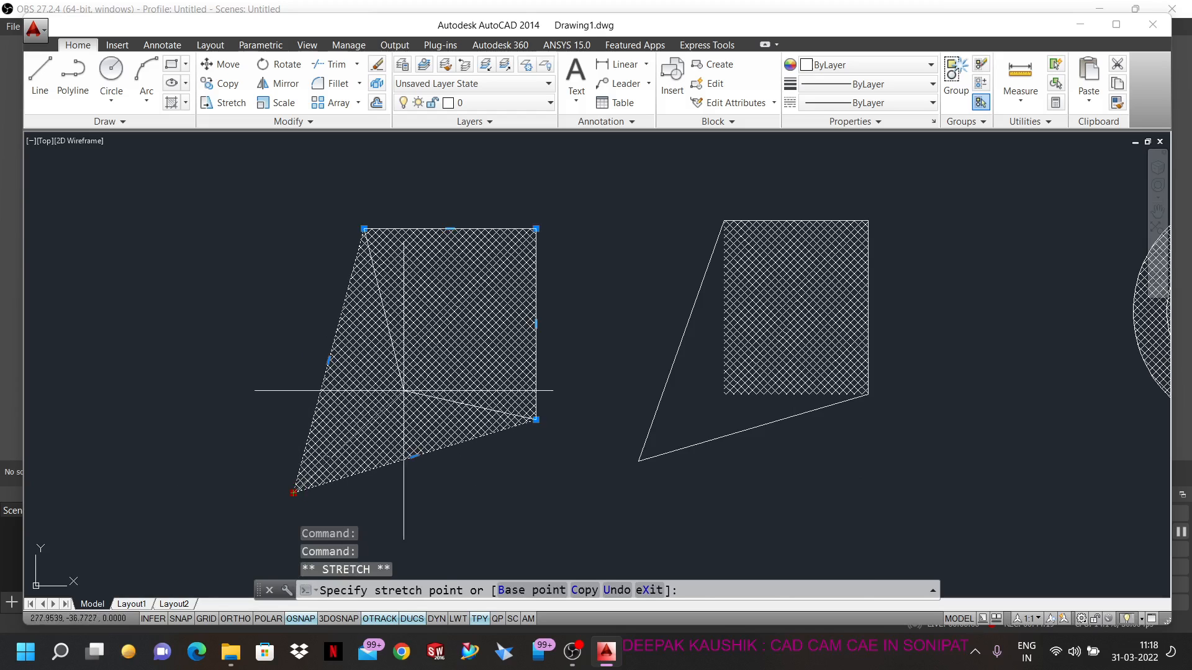
{"action": "left_click", "coordinate": [438, 340]}
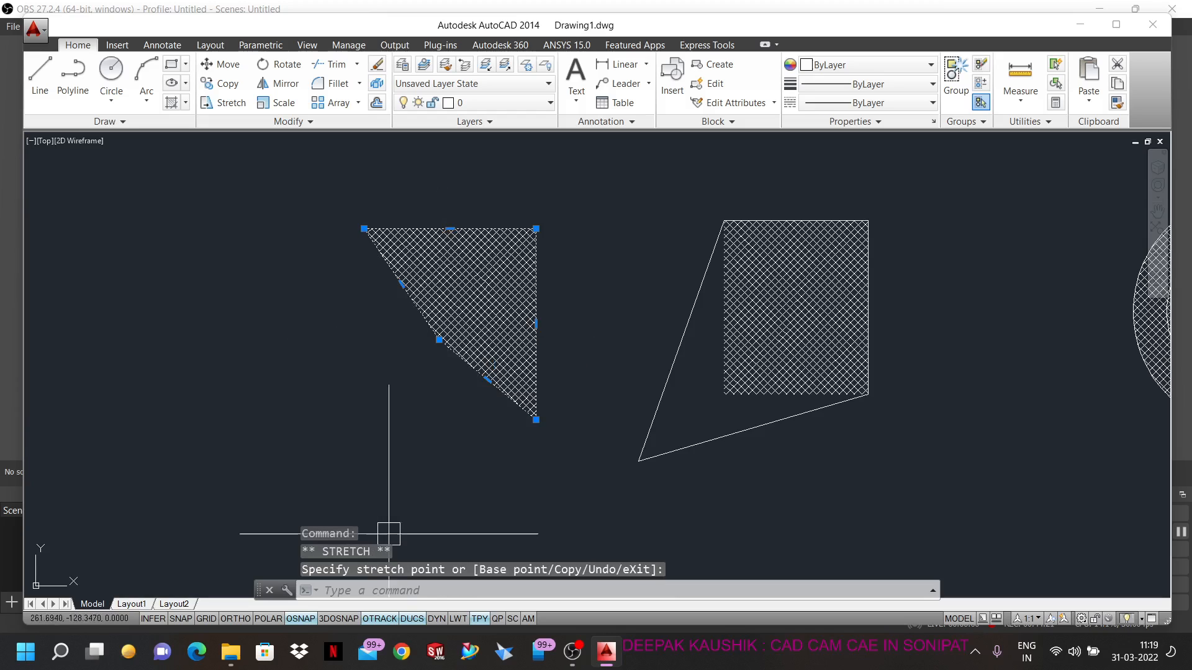
{"action": "left_click", "coordinate": [686, 450]}
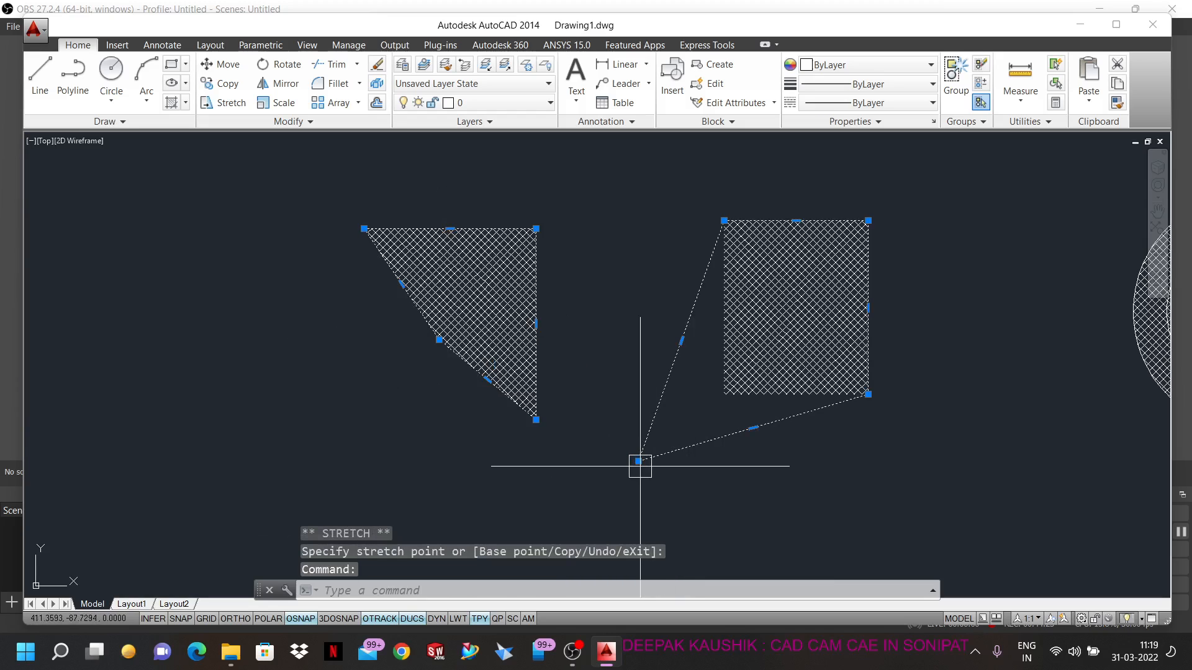
{"action": "left_click", "coordinate": [638, 461]}
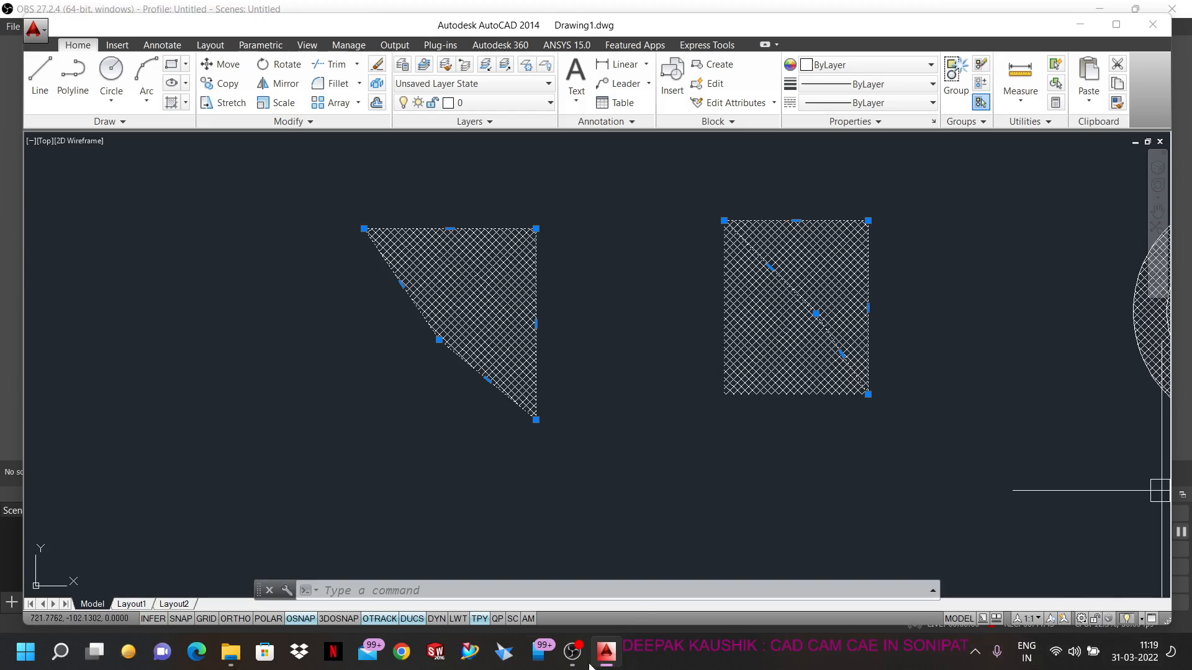
{"action": "left_click", "coordinate": [572, 651]}
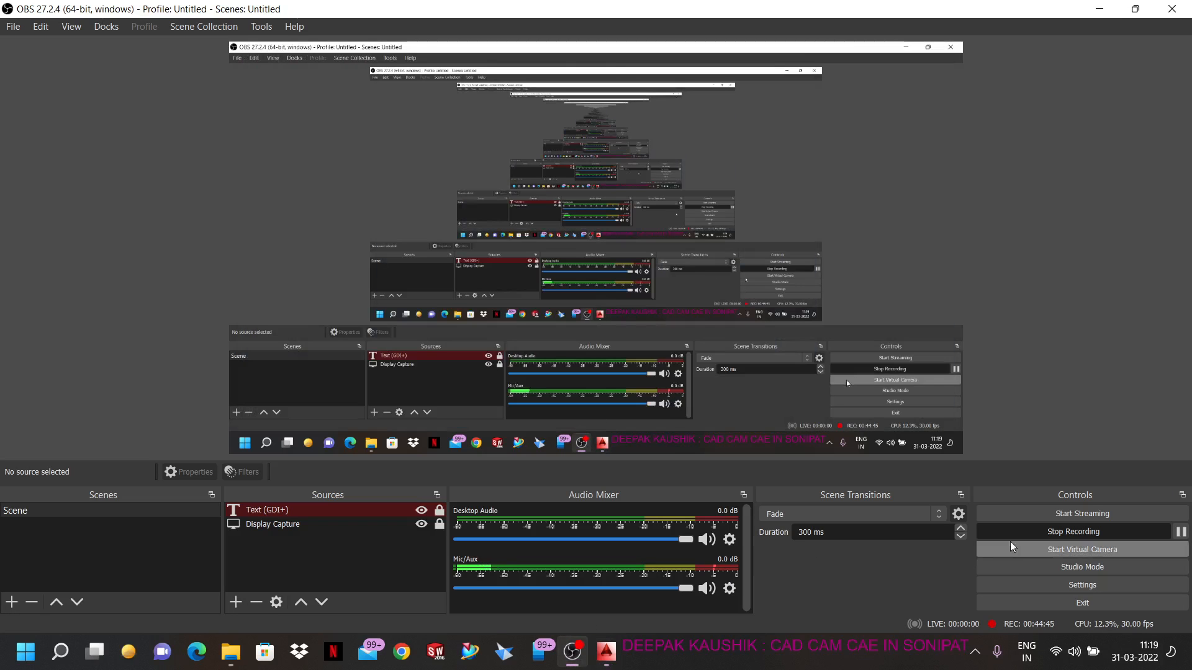